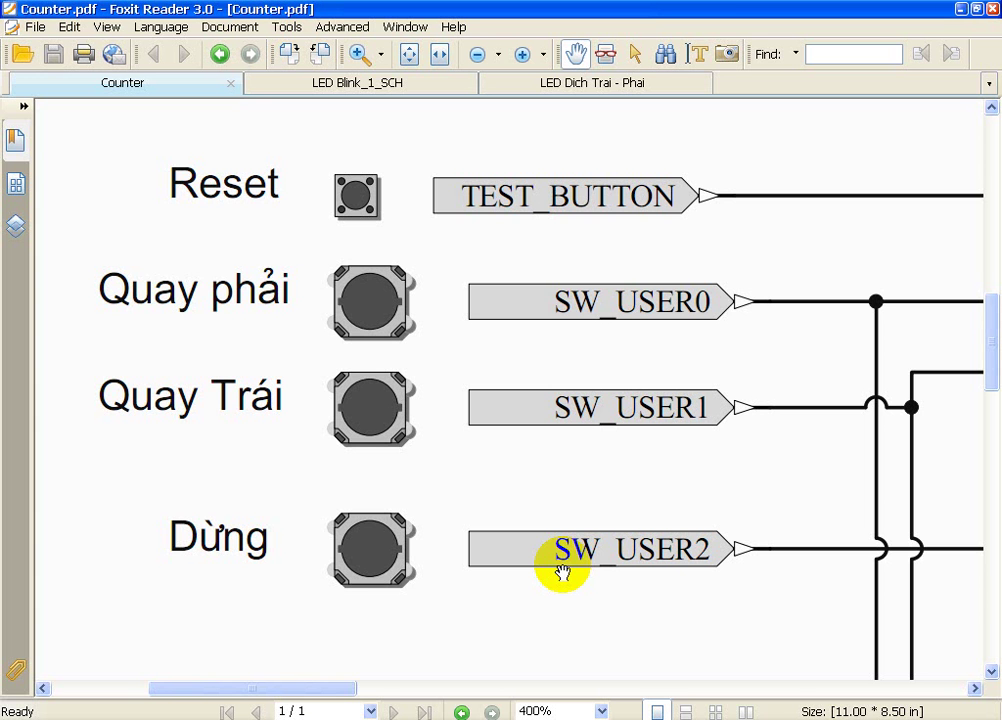
- Examine the Counter schematic from the push-button inputs through the flip-flops to the SR8CLEDB shift register and LEDS[7..0] output
ctrl+scroll(575, 555, down, 2)
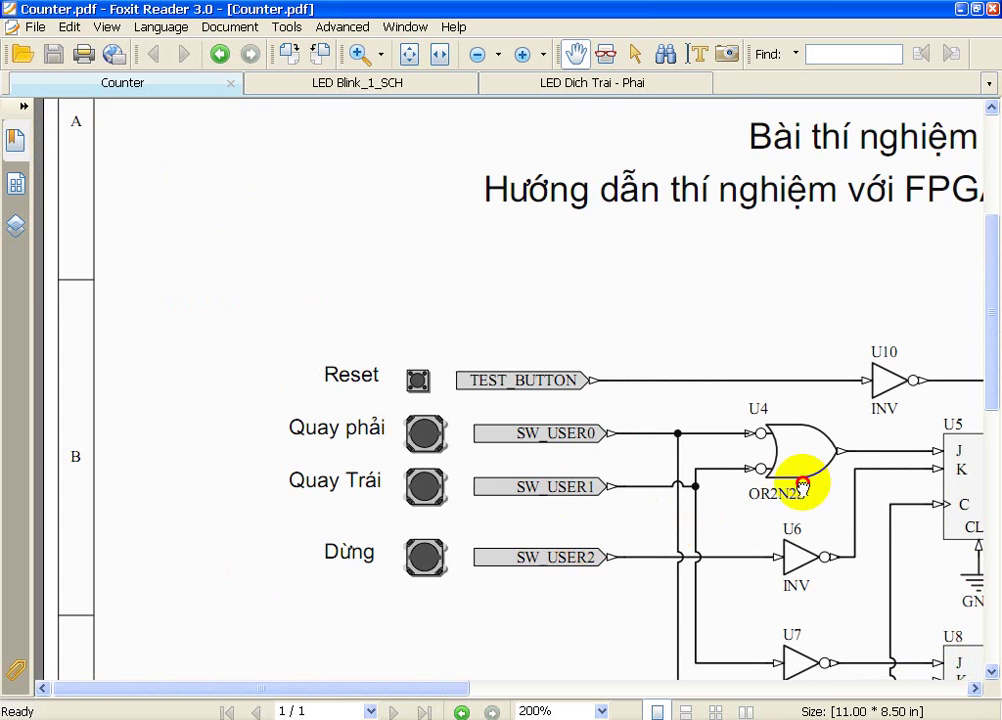
drag(801, 476, 417, 462)
scroll(577, 441, right, 5)
ctrl+scroll(874, 342, up, 1)
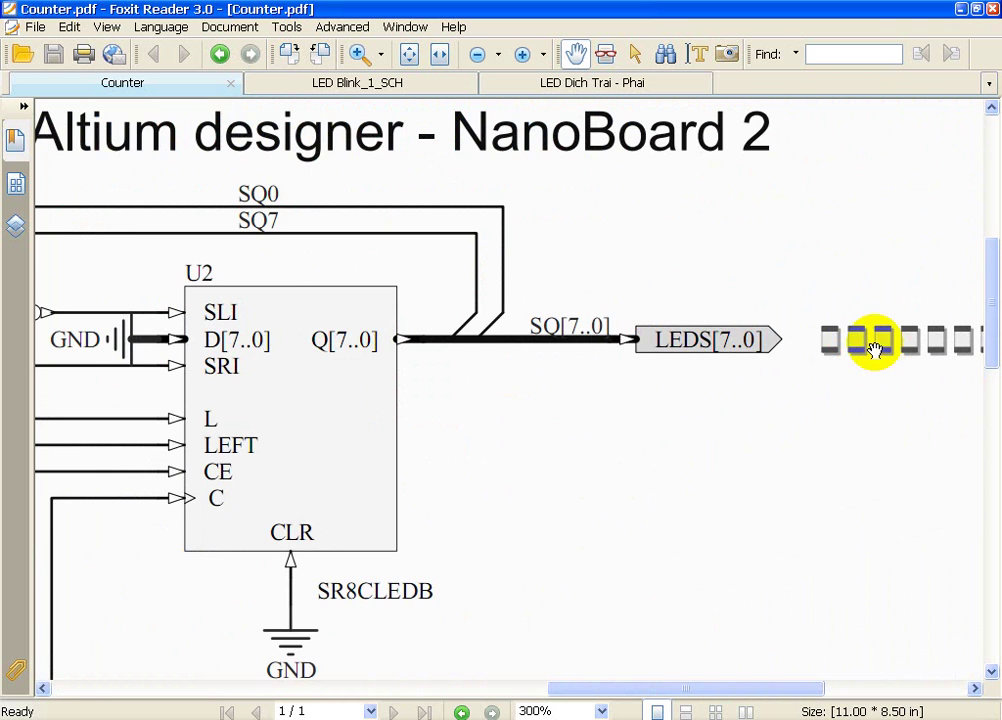
drag(650, 377, 909, 350)
drag(454, 425, 738, 409)
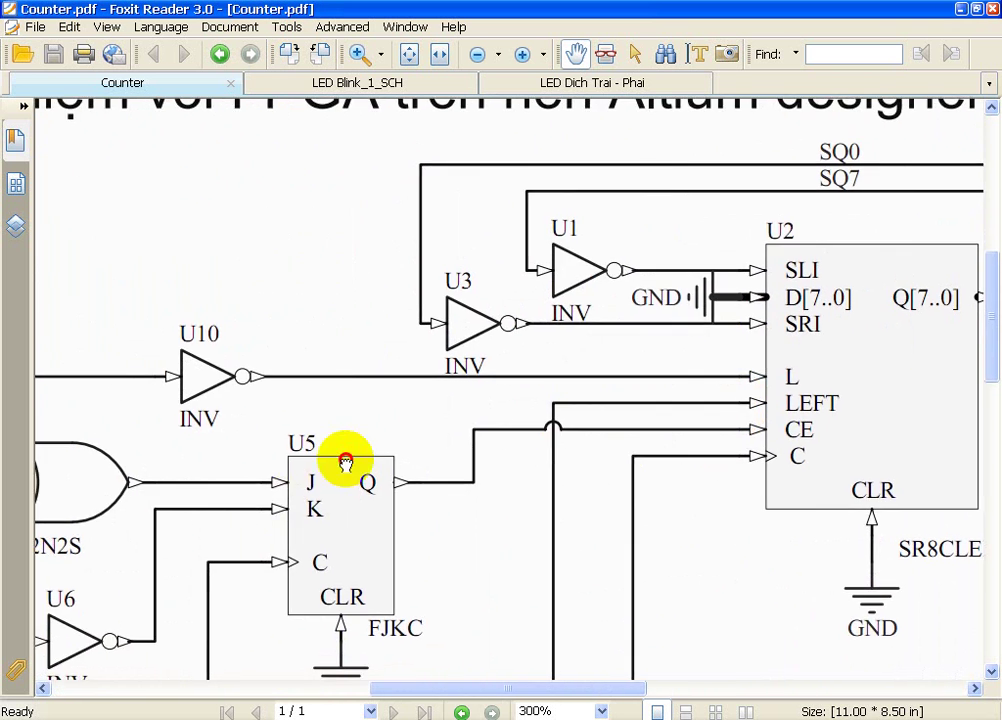
drag(342, 461, 708, 259)
- Examine the CLK_BRD clock input, its chain of CDIV256DC50 dividers, and how the divided clock feeds the rest of the schematic
ctrl+scroll(498, 410, down, 2)
drag(425, 438, 599, 314)
ctrl+scroll(349, 566, up, 2)
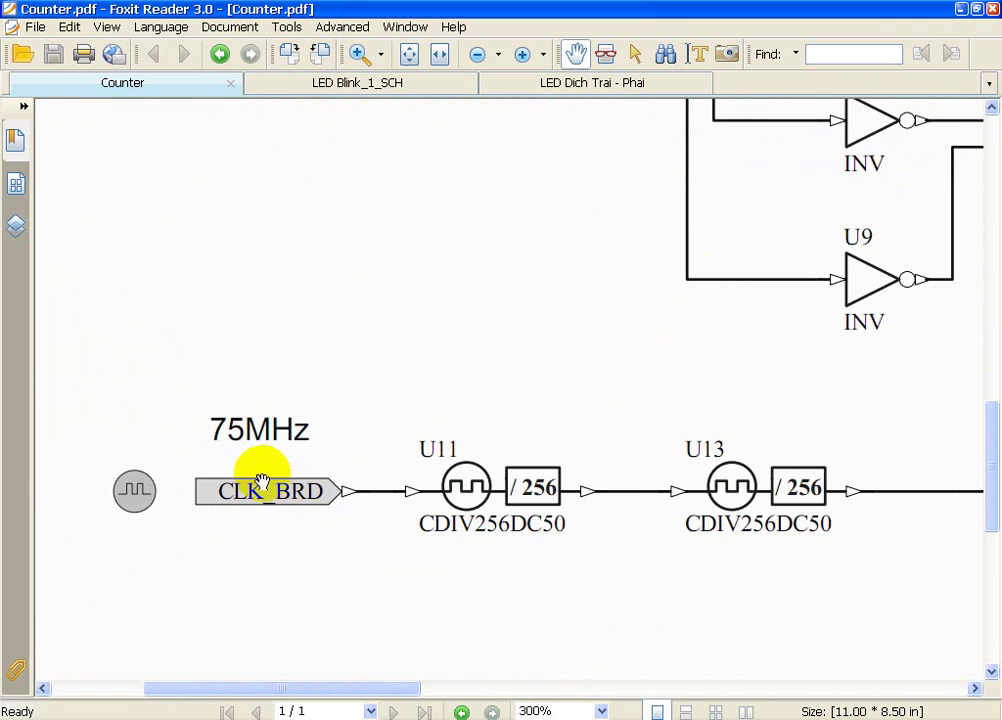
drag(598, 487, 447, 501)
ctrl+scroll(447, 501, down, 1)
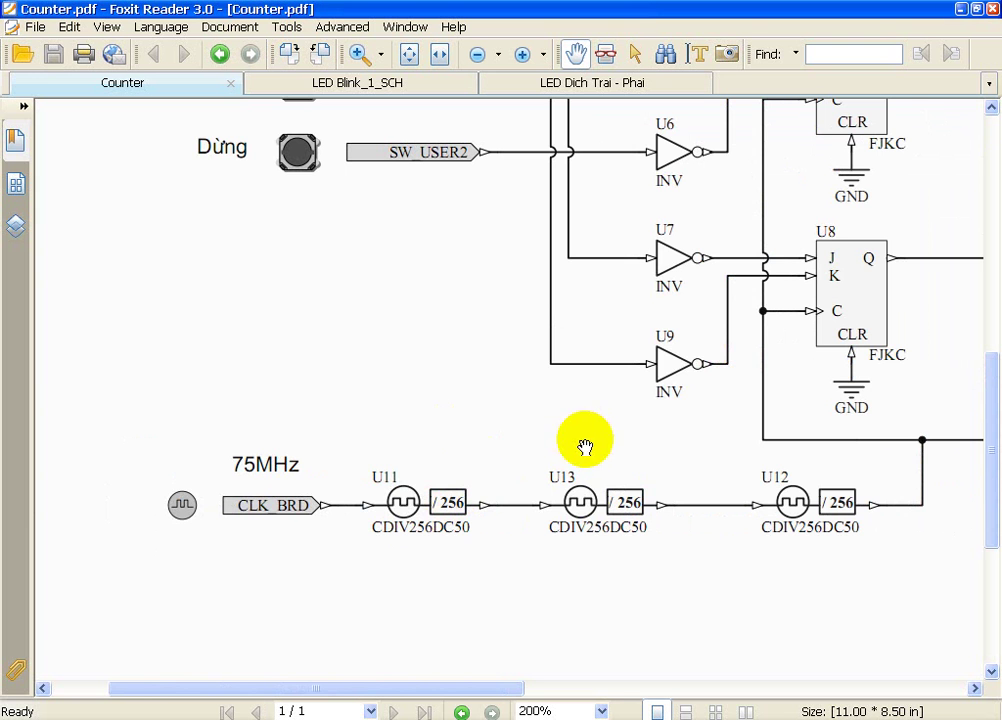
ctrl+scroll(237, 476, up, 1)
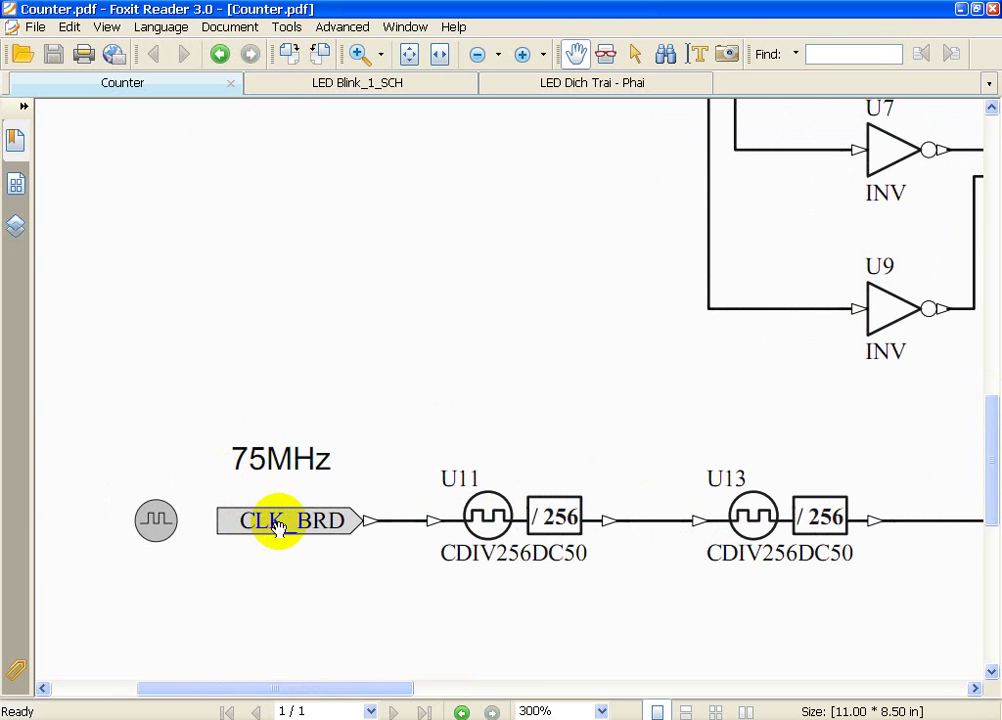
drag(340, 470, 288, 545)
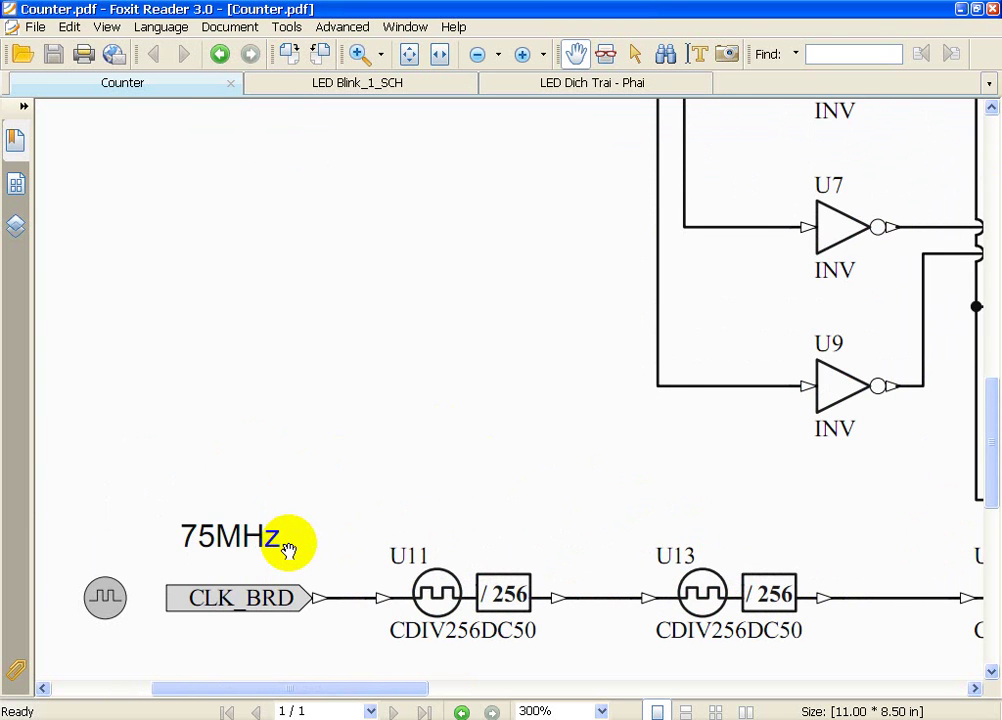
drag(226, 619, 184, 582)
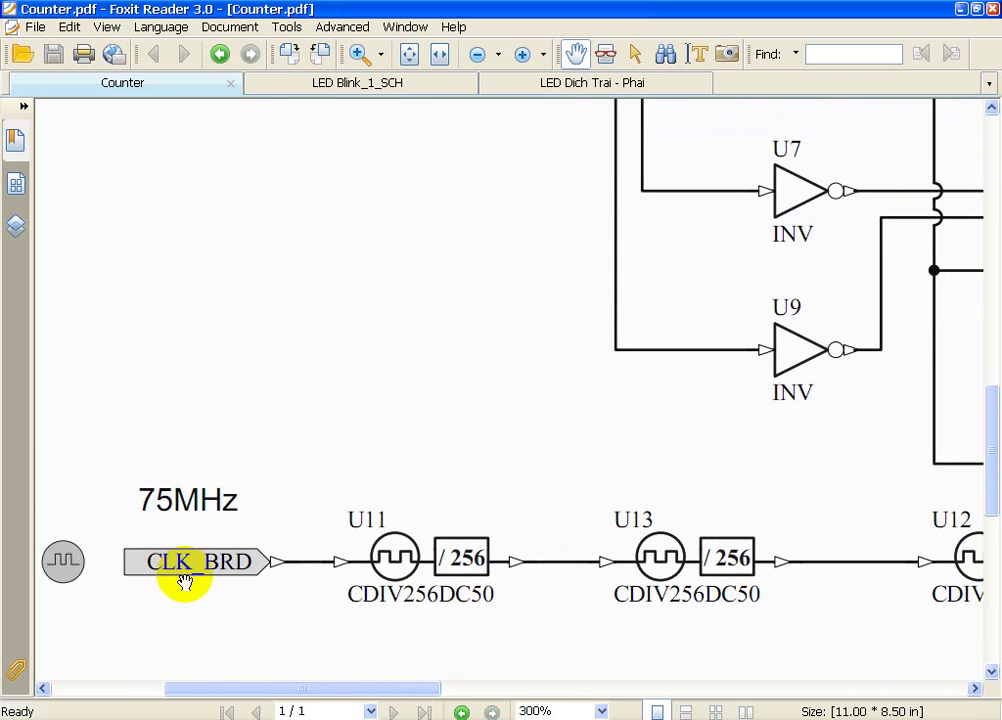
ctrl+scroll(184, 582, down, 1)
drag(391, 628, 328, 582)
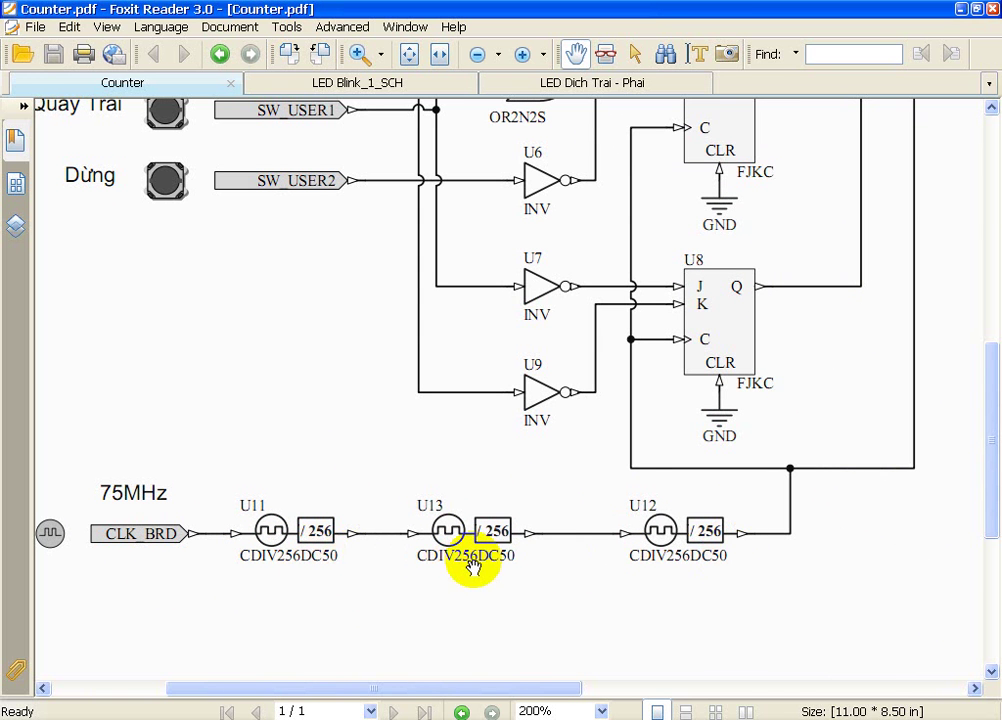
drag(745, 383, 646, 318)
ctrl+scroll(617, 320, down, 1)
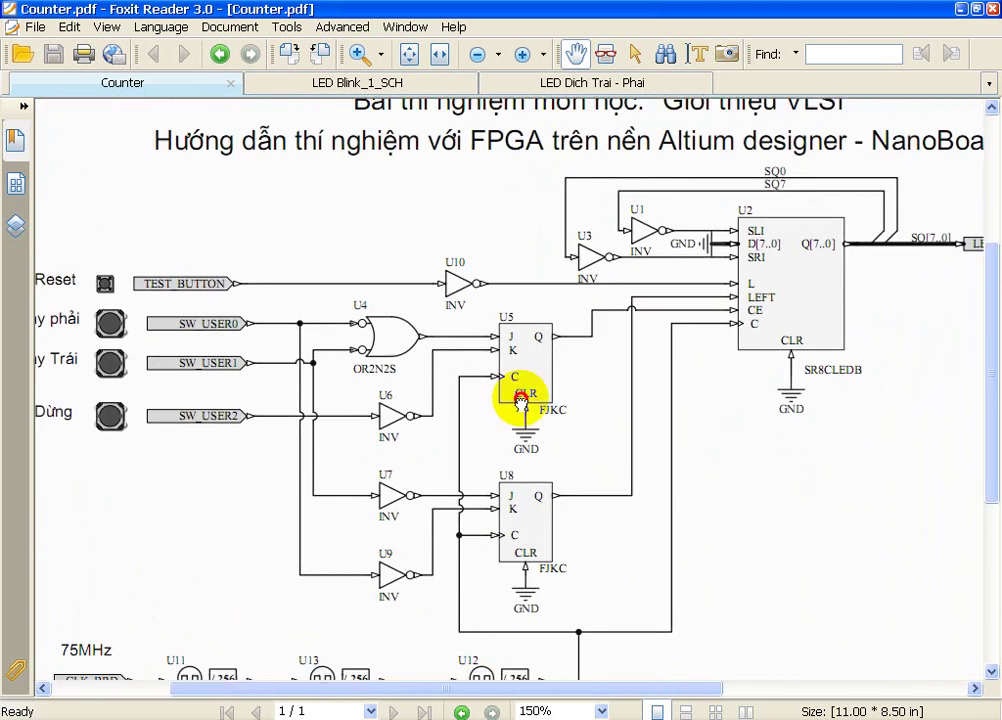
mouse_move(520, 400)
mouse_down()
mouse_move(530, 365)
mouse_move(497, 390)
mouse_move(509, 383)
mouse_up()
ctrl+scroll(540, 363, down, 1)
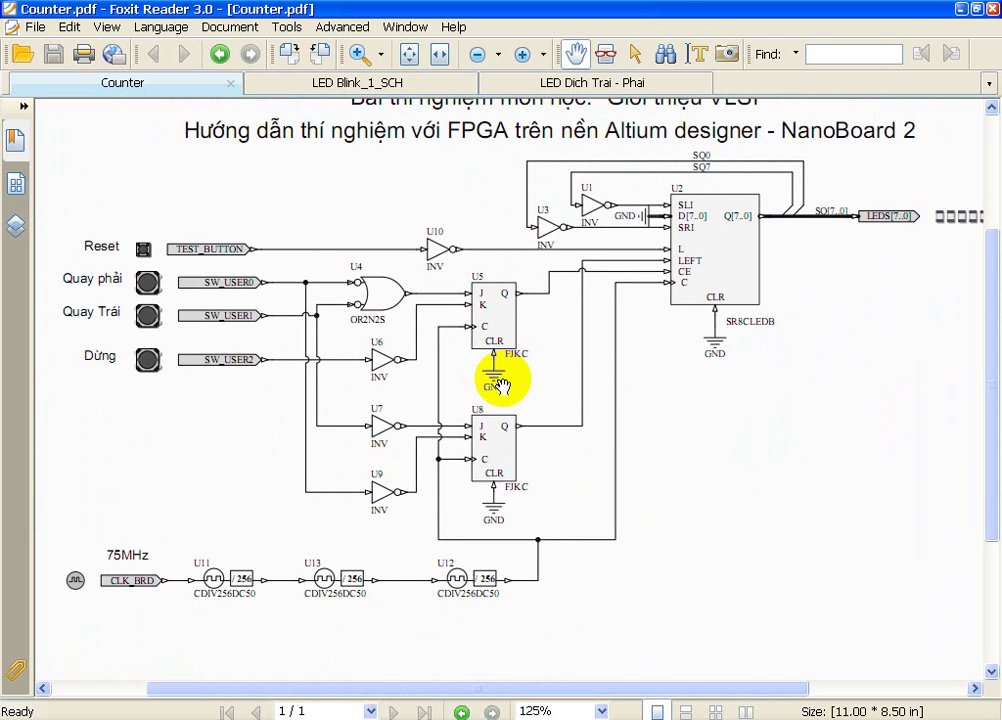
- Switch to Altium Designer and open the Devices view with the live connection to the NanoBoard enabled
click(302, 714)
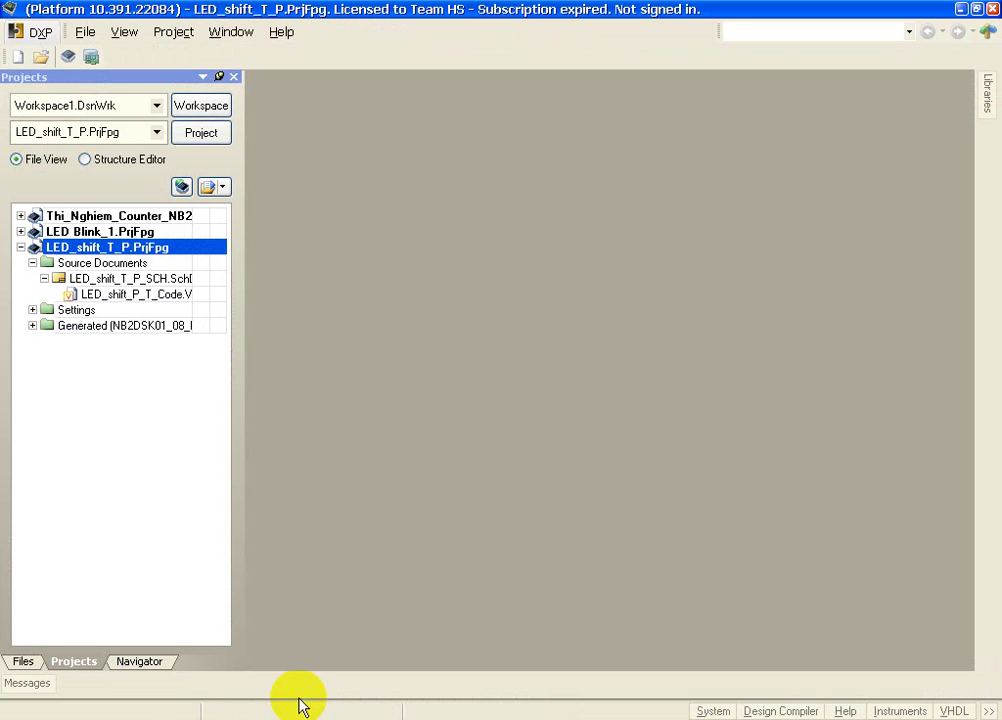
click(20, 247)
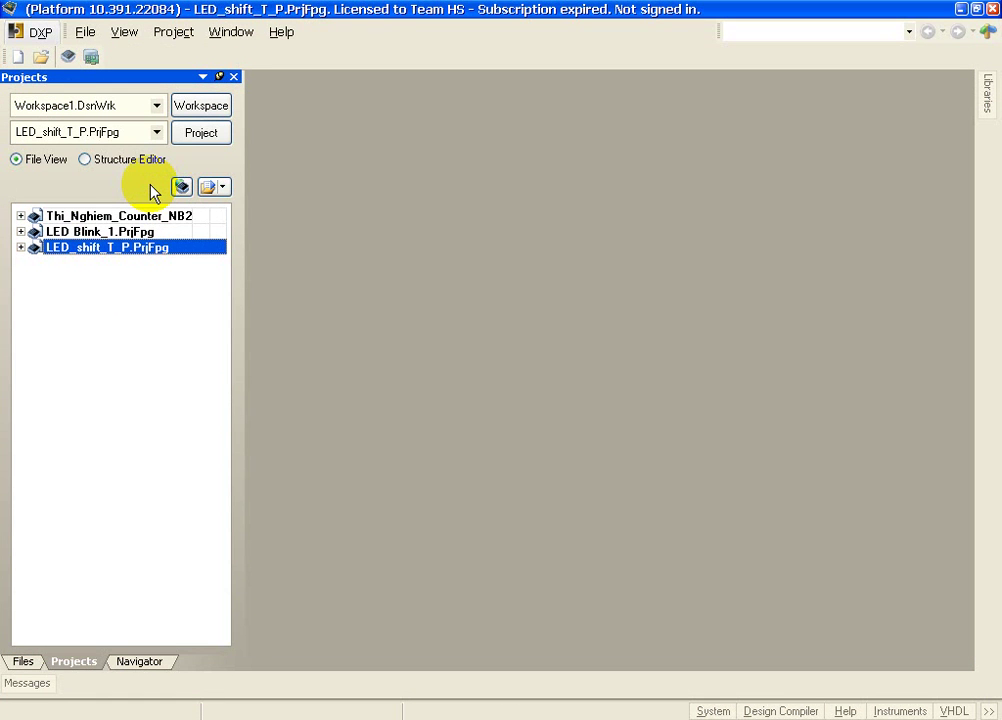
click(67, 57)
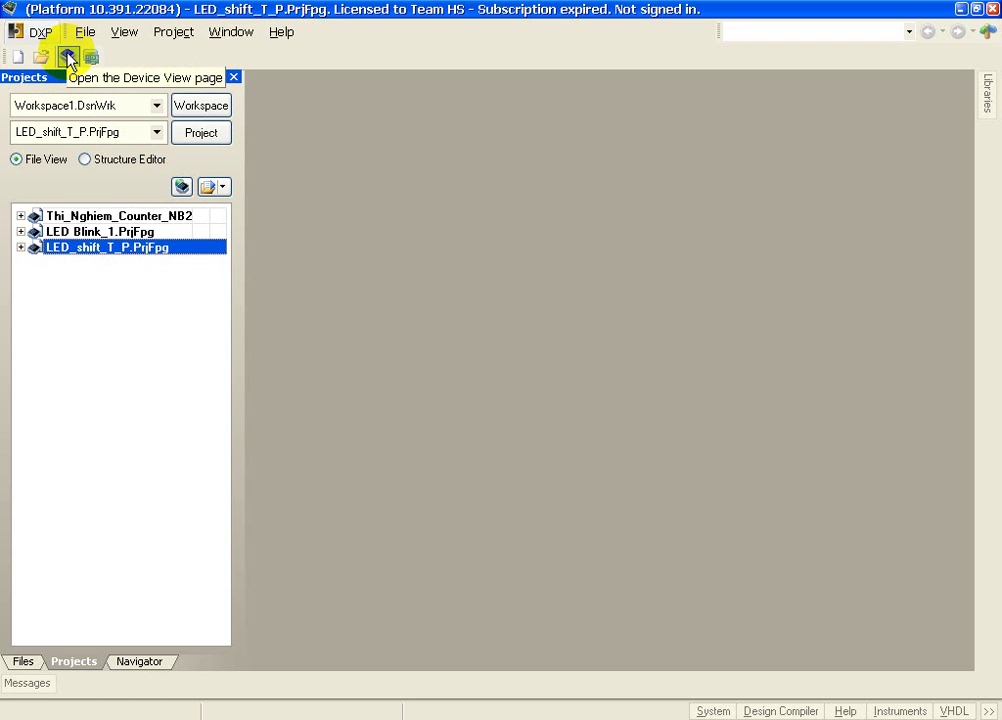
click(67, 57)
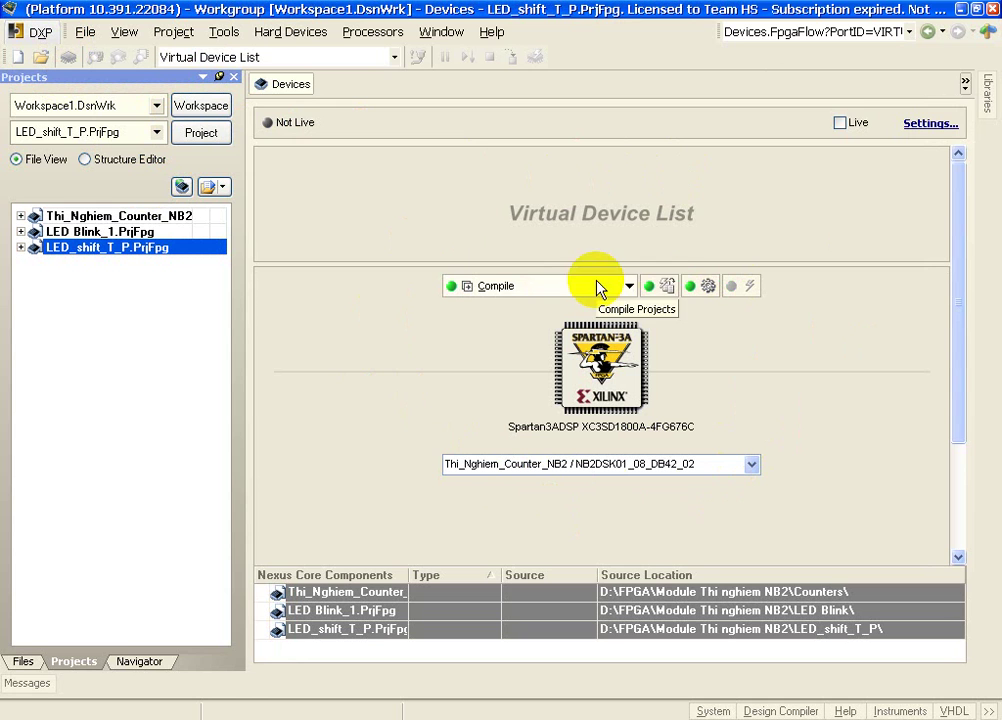
click(840, 124)
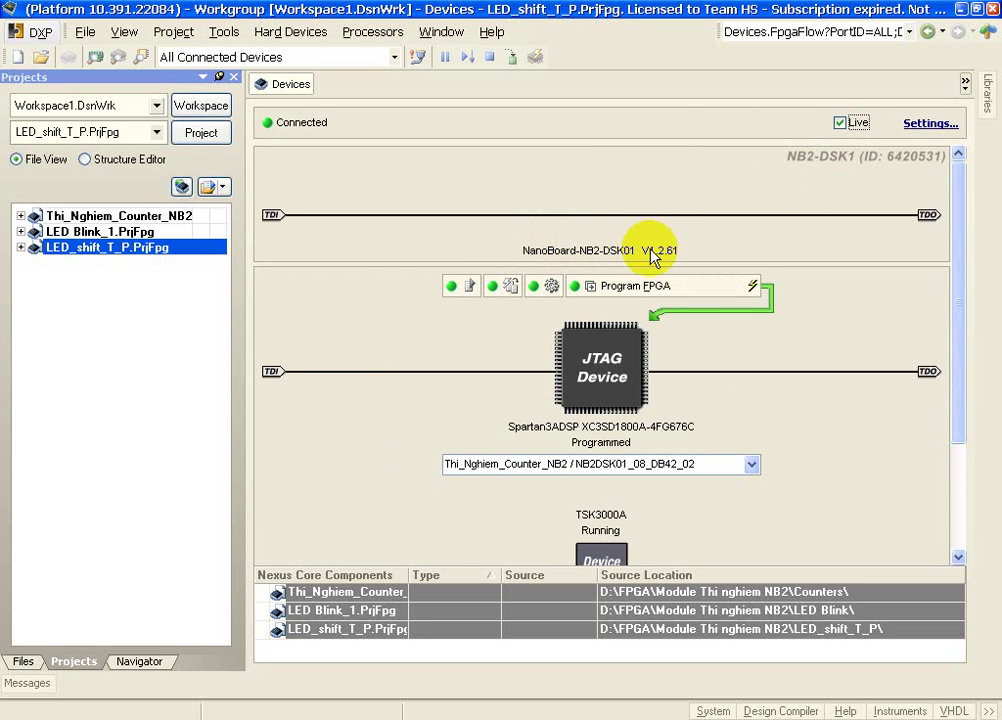
- Create a new FPGA project configured for the connected NanoBoard-NB2-DSK01
right_click(591, 196)
mouse_move(625, 202)
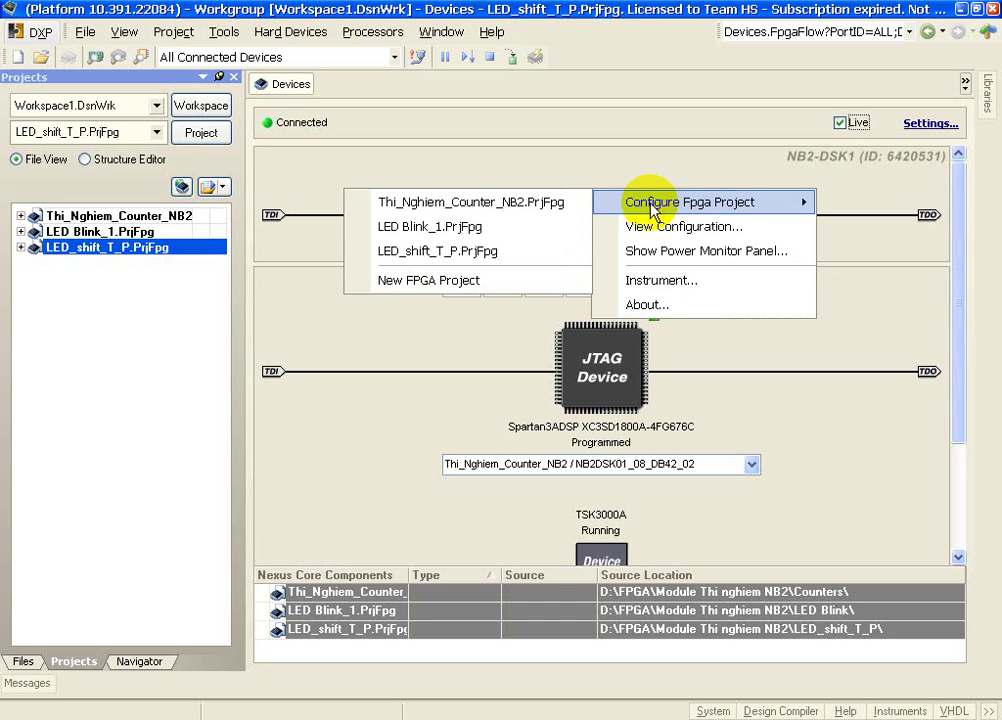
click(512, 285)
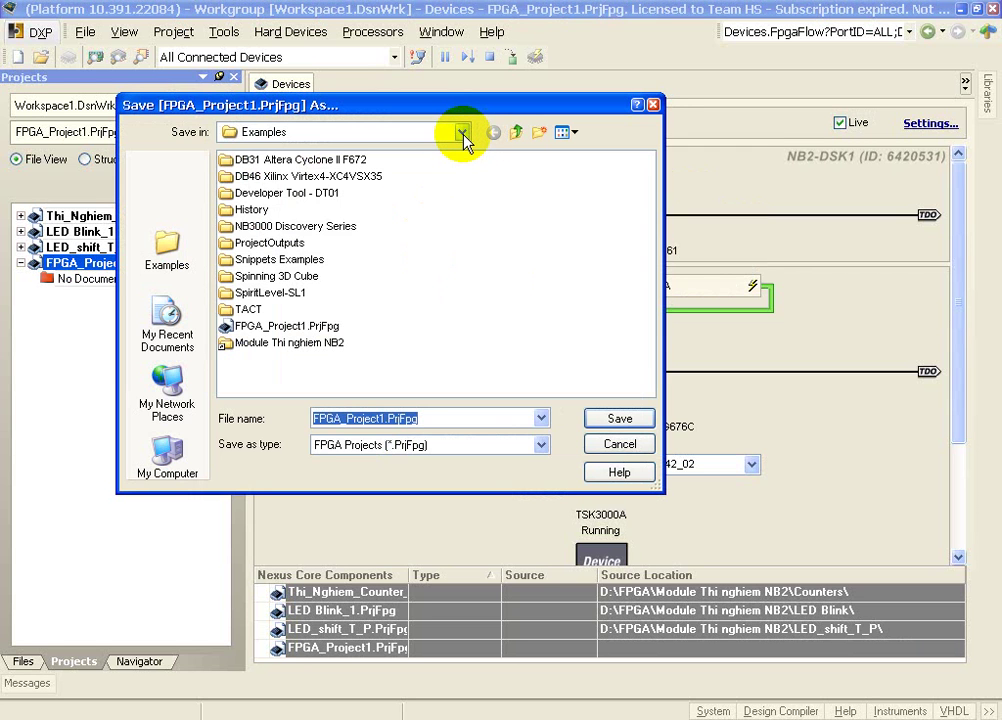
- Create a folder named "Bo dem vong xoan" in D:\FPGA\NB2 Videos and open it as the project's save location
text(D:)
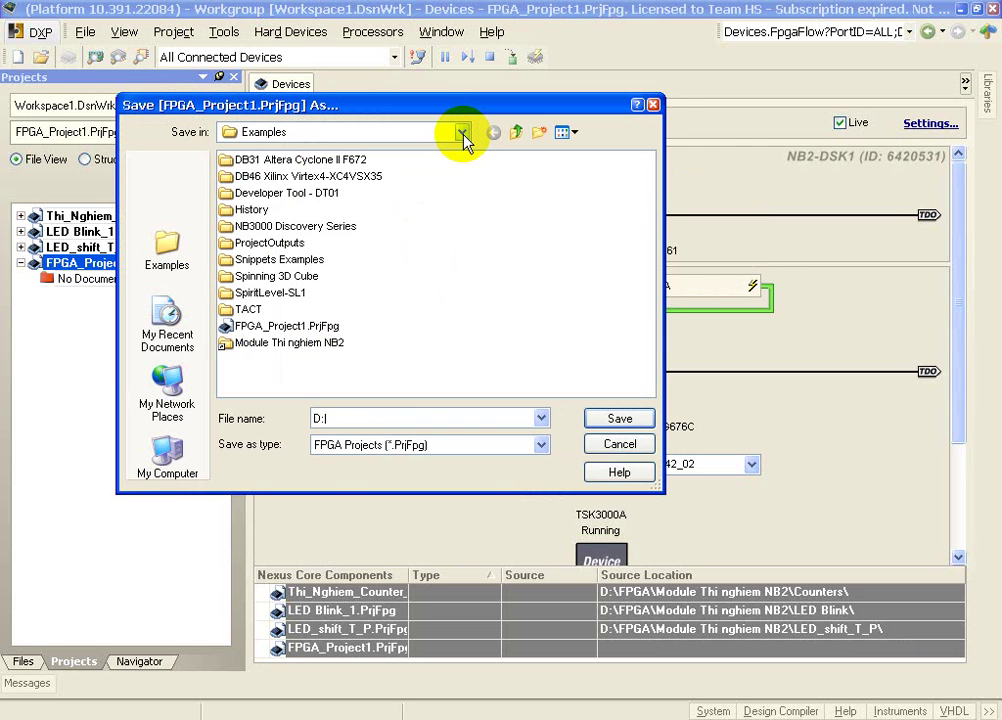
key(Return)
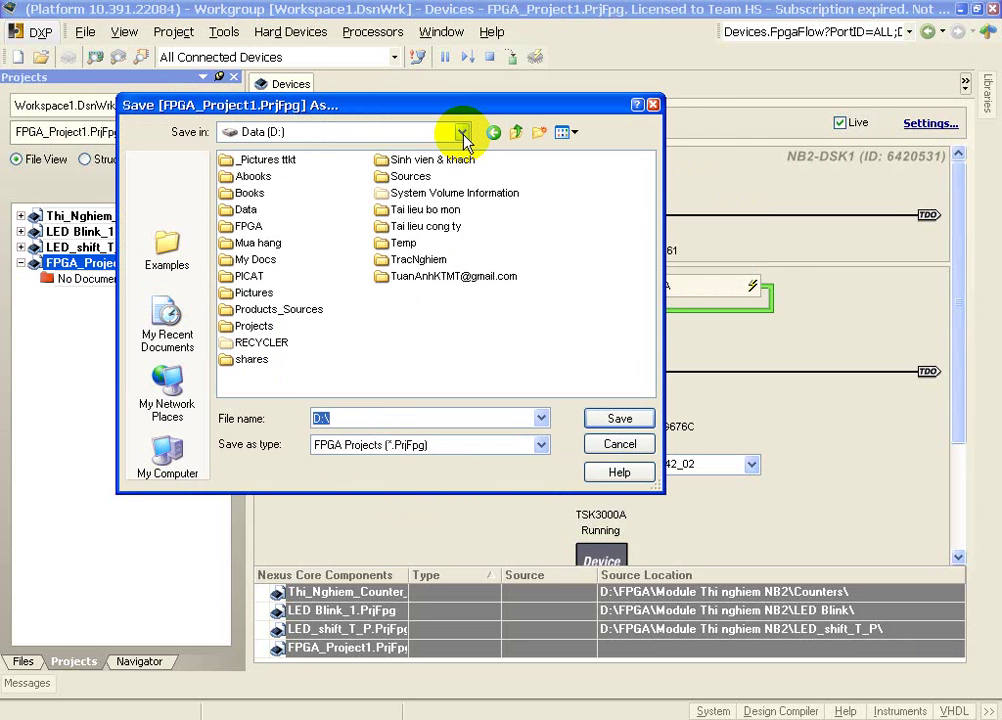
double_click(249, 226)
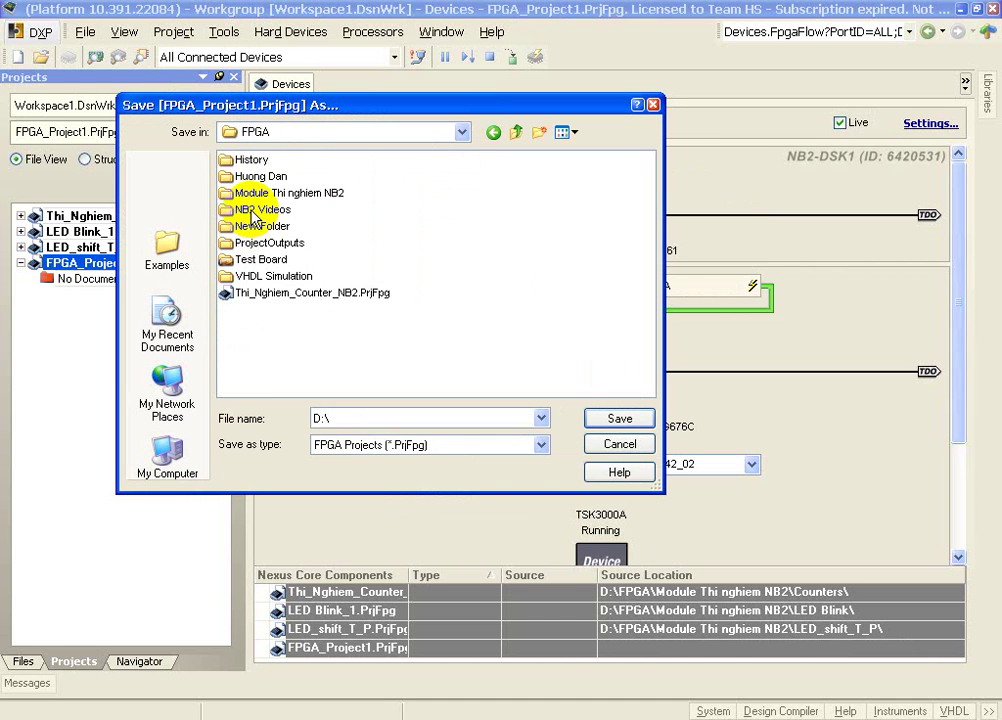
double_click(262, 210)
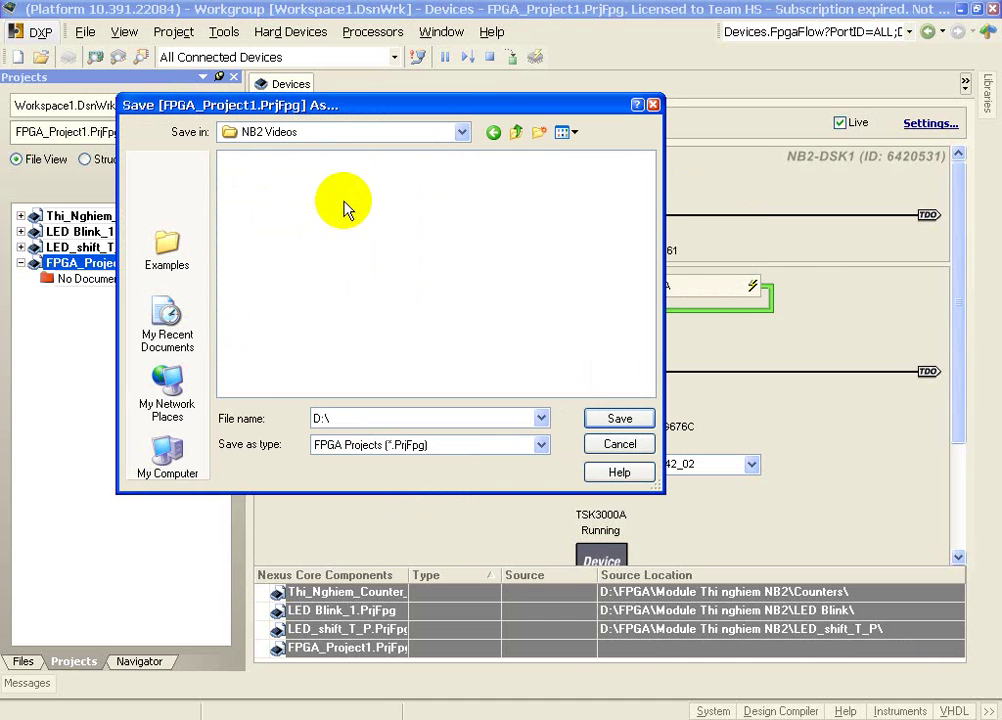
click(538, 132)
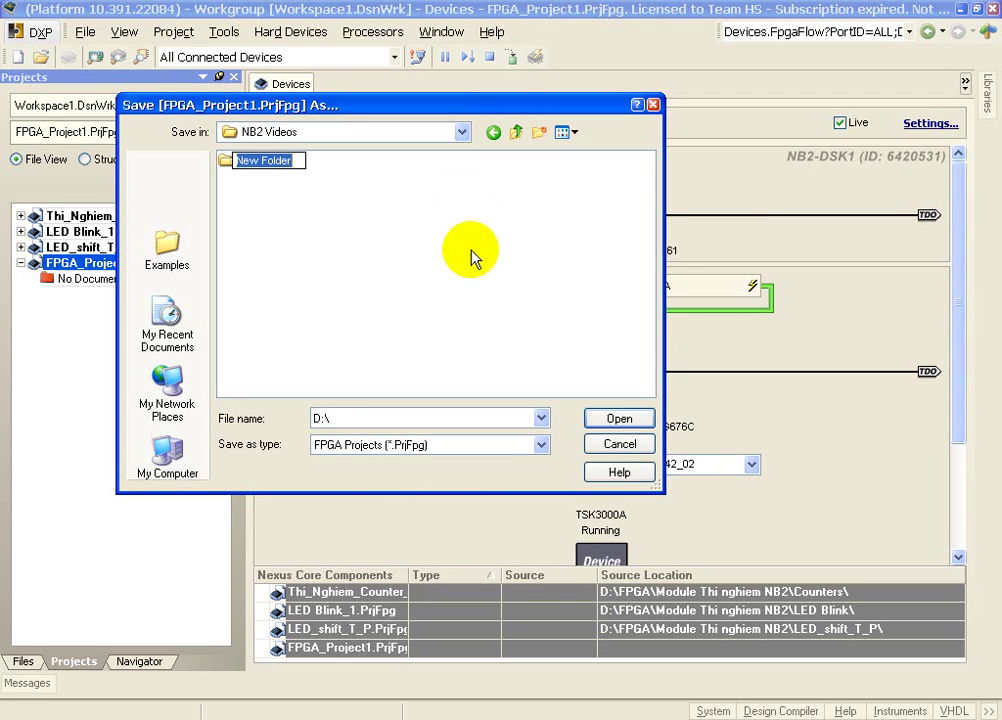
text(Bo dem )
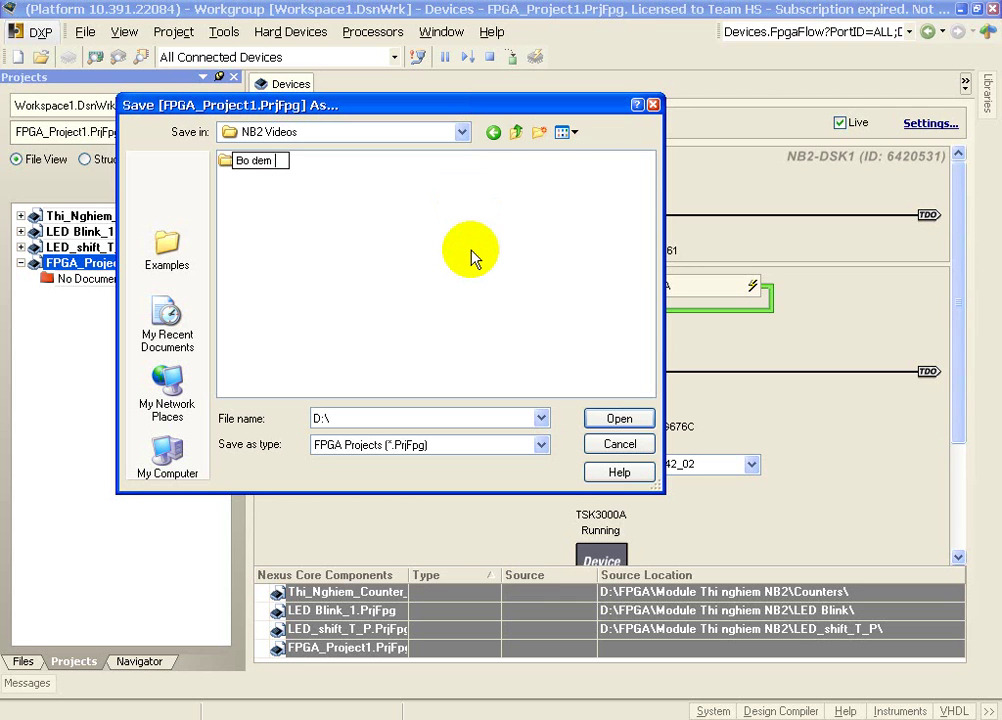
text(vong xoan)
key(Return)
key(Return)
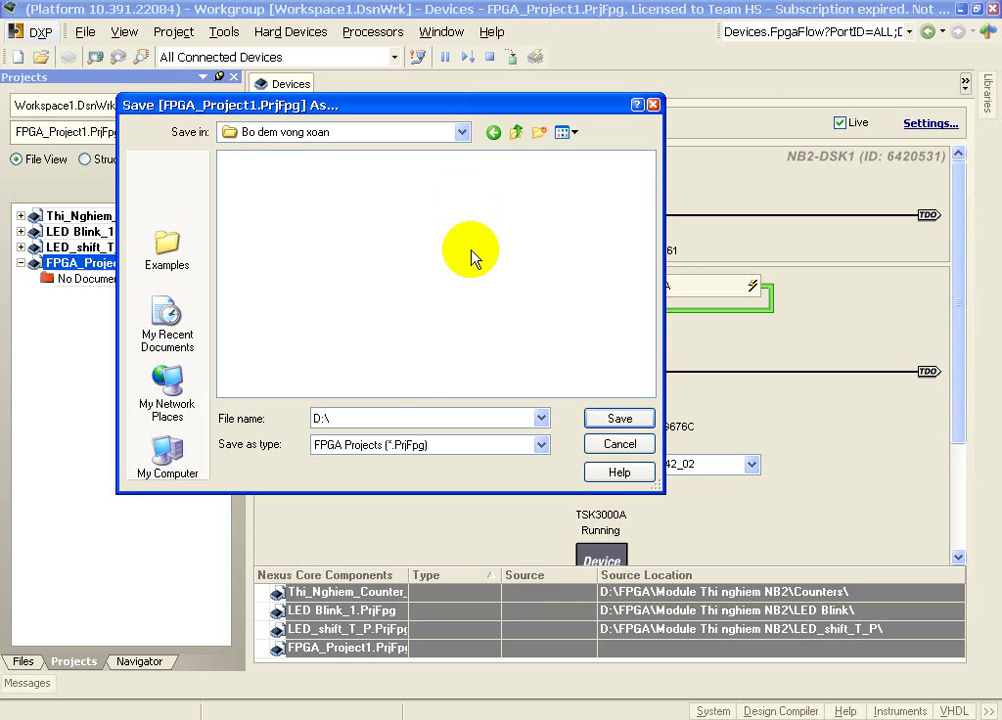
- Save the new FPGA project in this folder under the file name Bodem
double_click(351, 416)
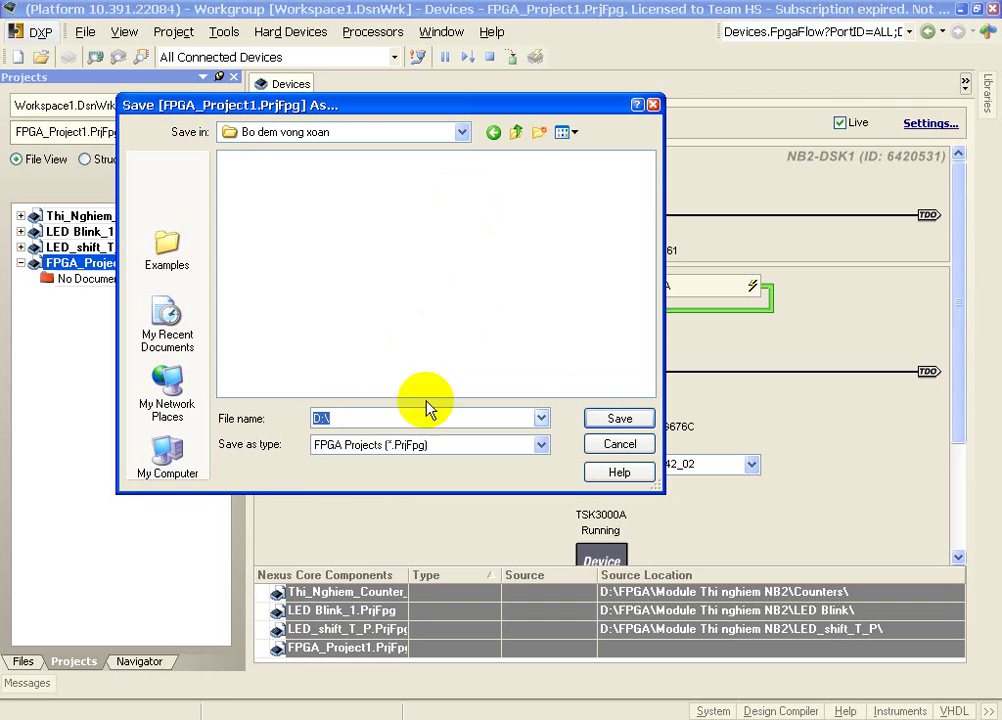
text(Bodem)
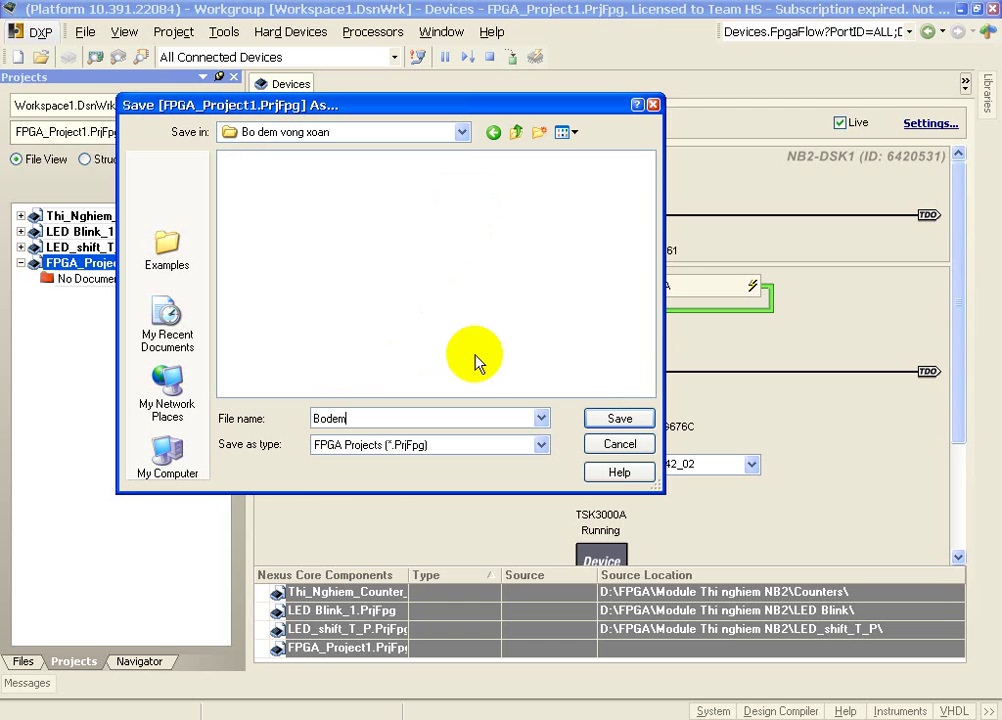
click(606, 426)
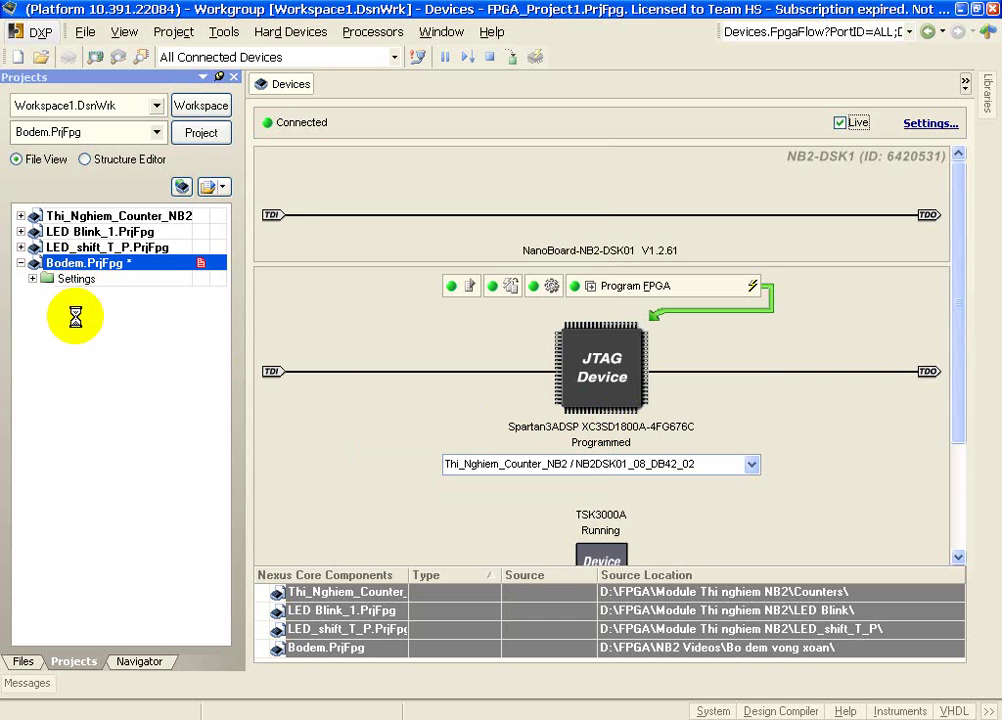
- Accept the NB2DSK01_08_DB42_02 configuration with all its constraint files, and expand the constraint files listed under the Bodem project
click(469, 287)
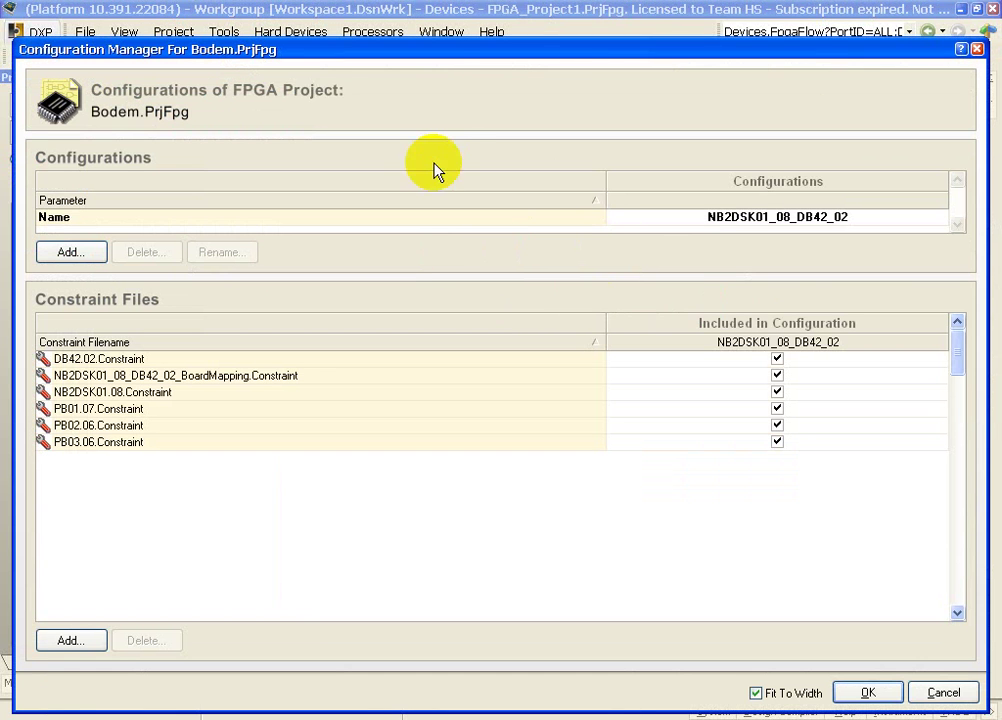
drag(437, 58, 432, 35)
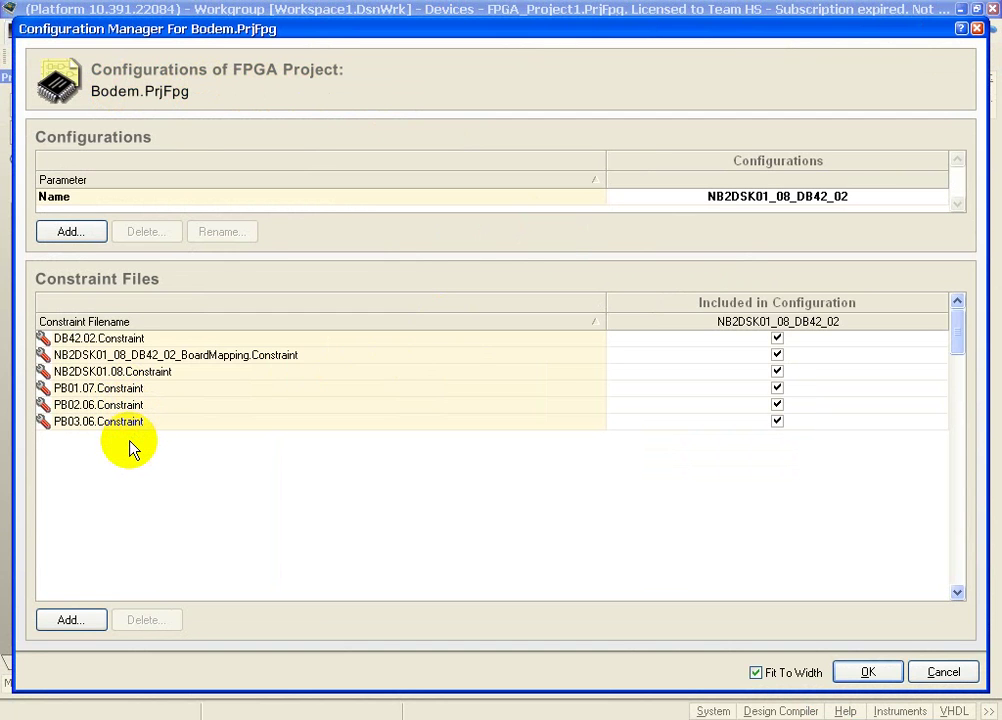
mouse_move(140, 430)
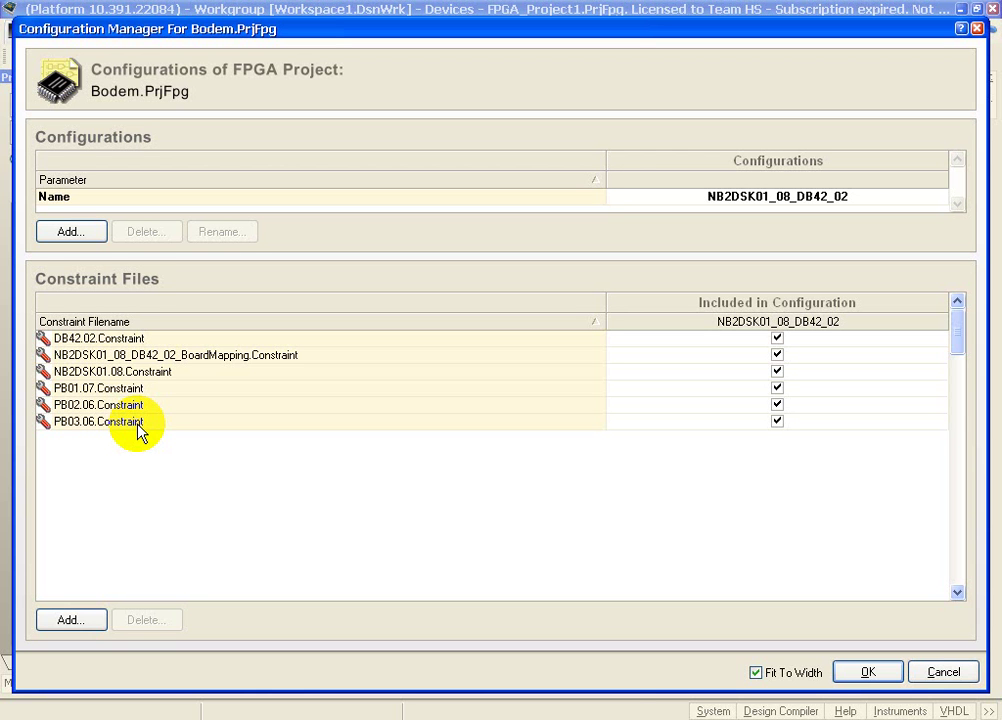
click(865, 671)
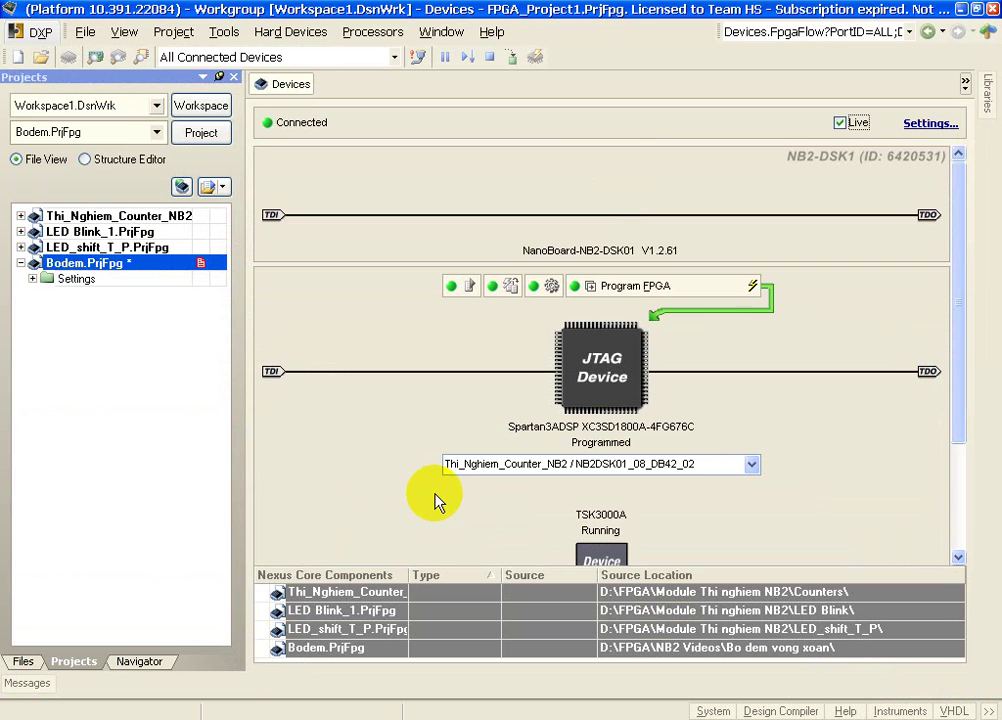
click(33, 279)
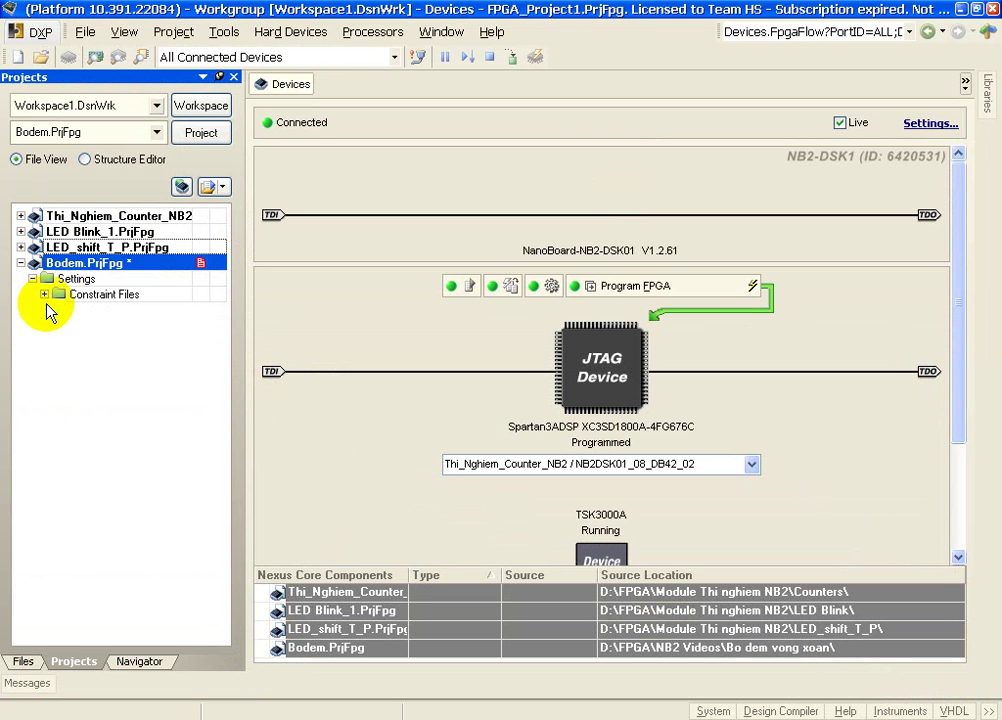
click(44, 294)
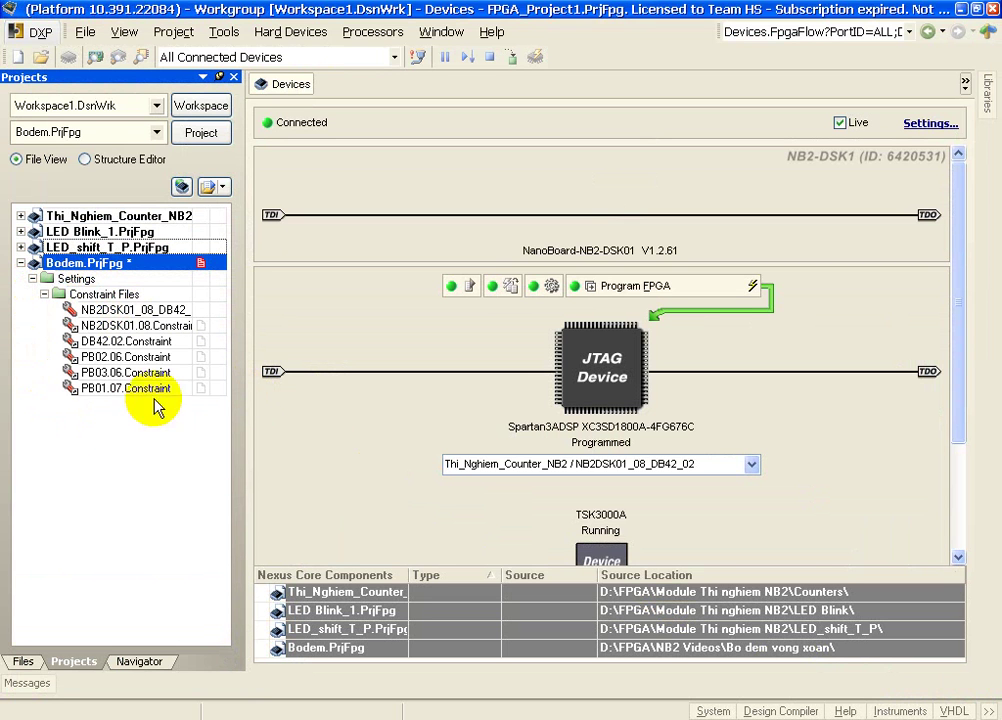
- Add a new schematic document to the Bodem project
right_click(84, 270)
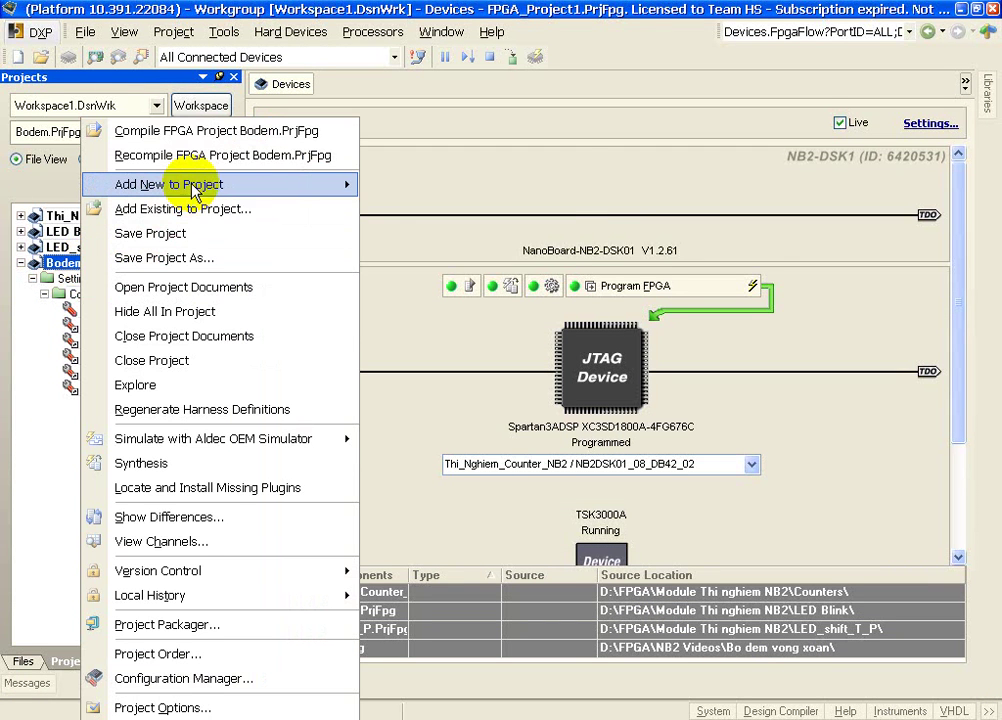
mouse_move(349, 184)
click(456, 213)
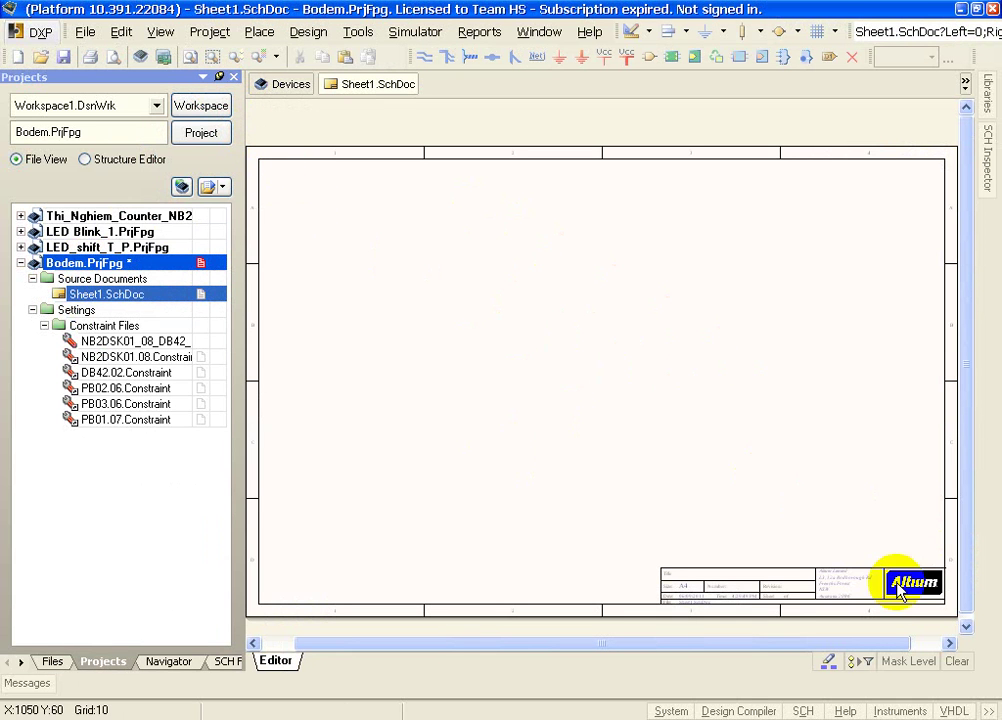
- Apply the project template A4 Empty_DHKTCN.SchDot from the Altium Designer Templates folder to the new schematic sheet
click(307, 32)
mouse_move(378, 170)
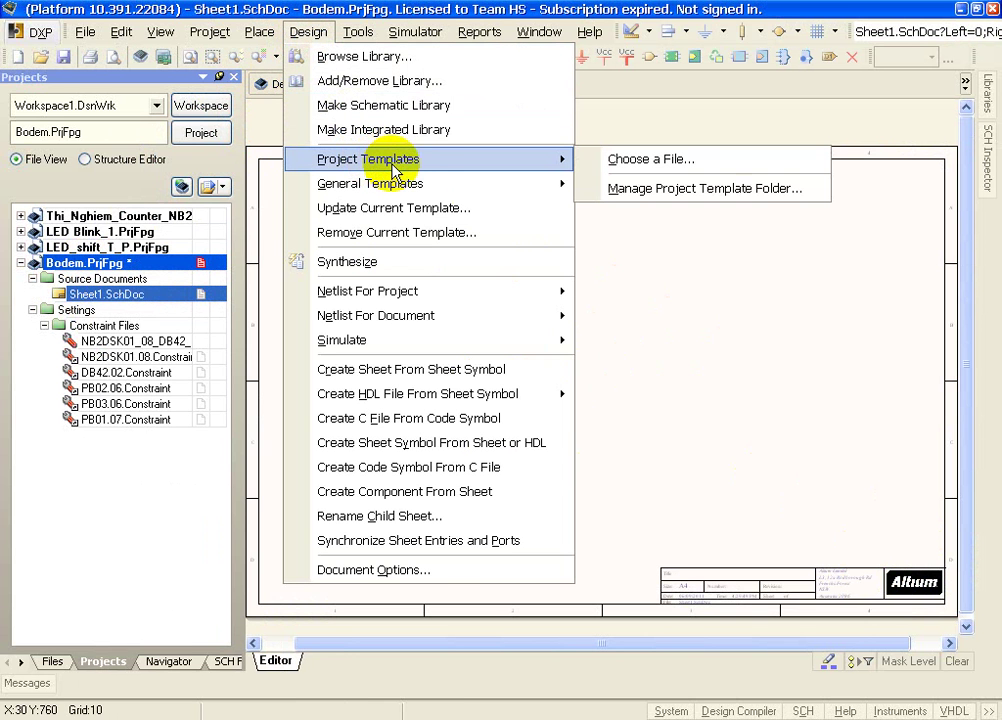
click(626, 165)
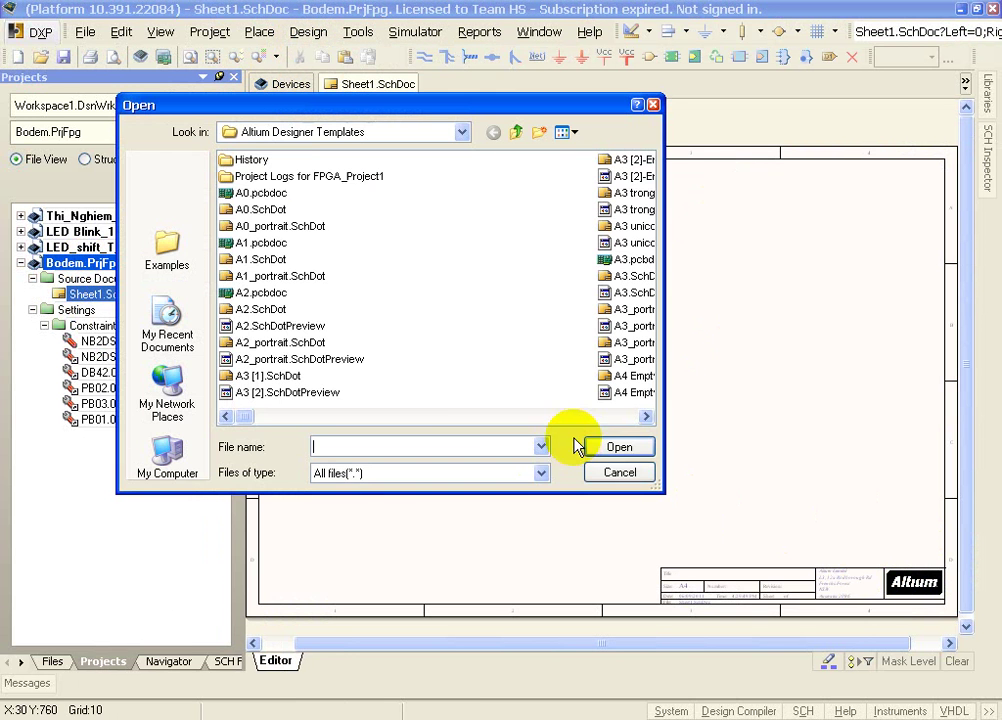
click(463, 417)
click(466, 417)
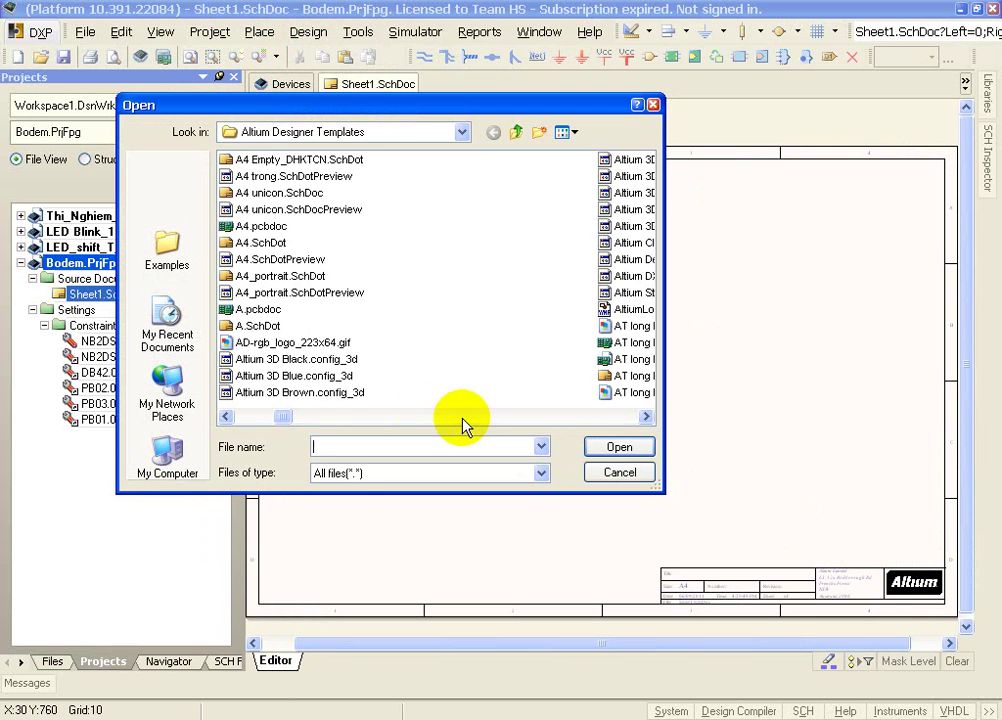
click(256, 417)
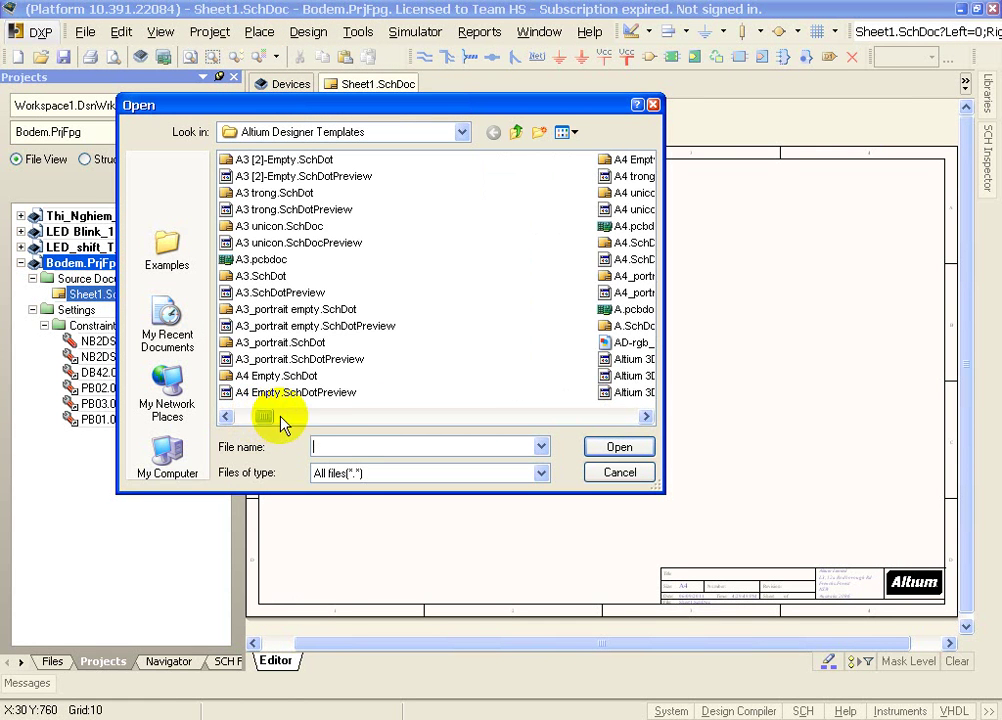
click(646, 417)
click(305, 160)
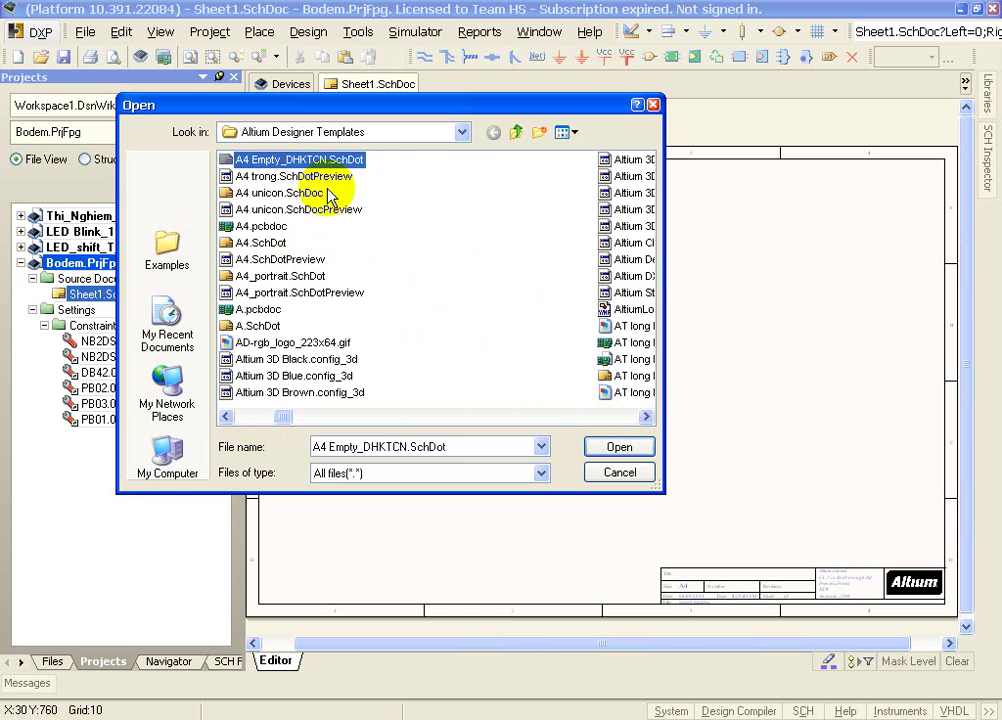
click(617, 447)
click(575, 487)
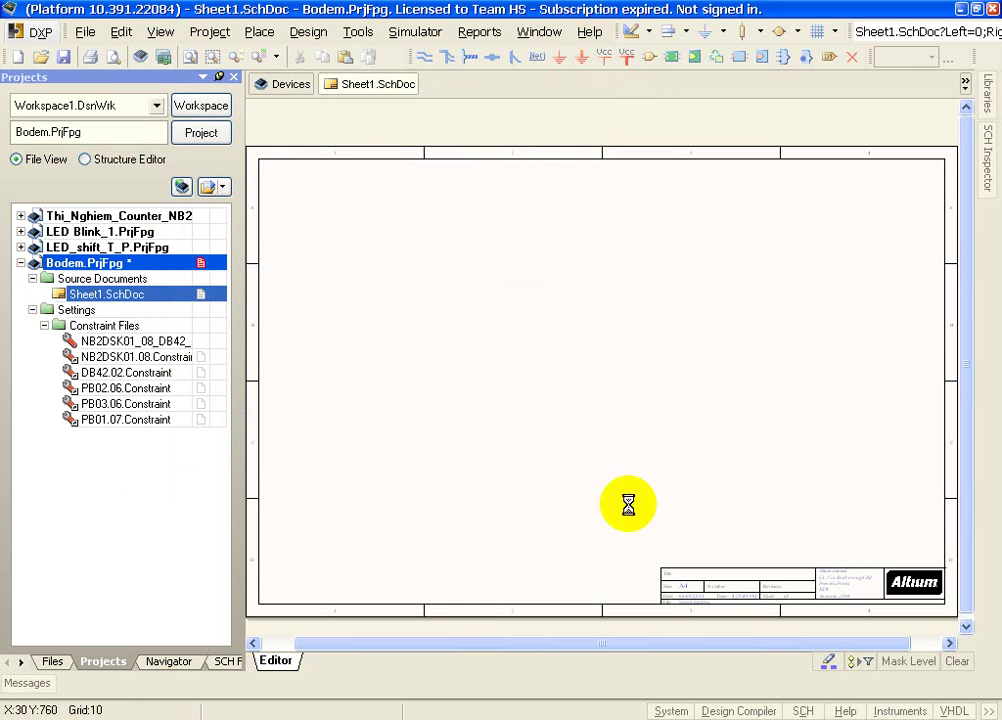
click(498, 411)
- Examine the title block and overall layout of the sheet with the applied template
right_drag(763, 492, 599, 432)
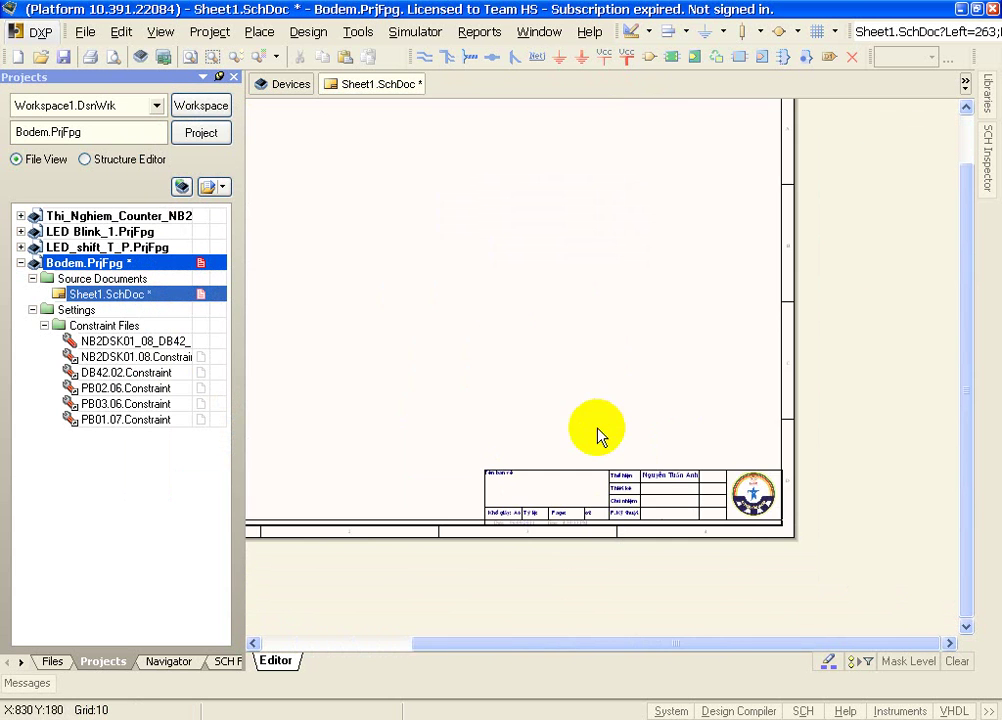
ctrl+scroll(682, 517, up, 3)
ctrl+scroll(681, 521, up, 1)
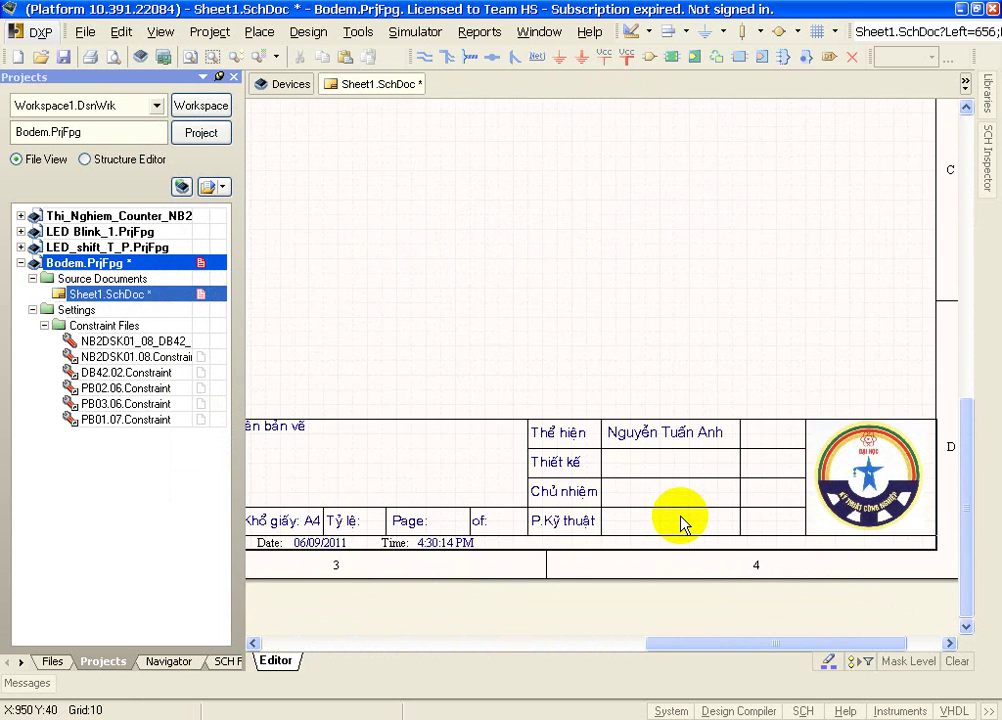
ctrl+scroll(680, 522, down, 1)
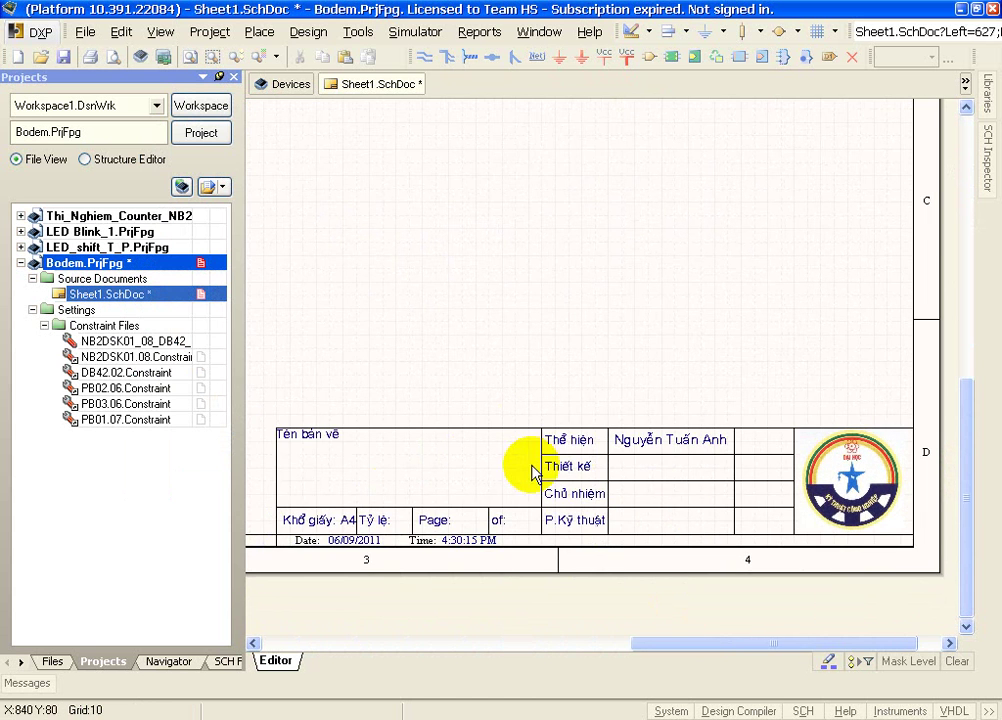
ctrl+scroll(705, 421, down, 4)
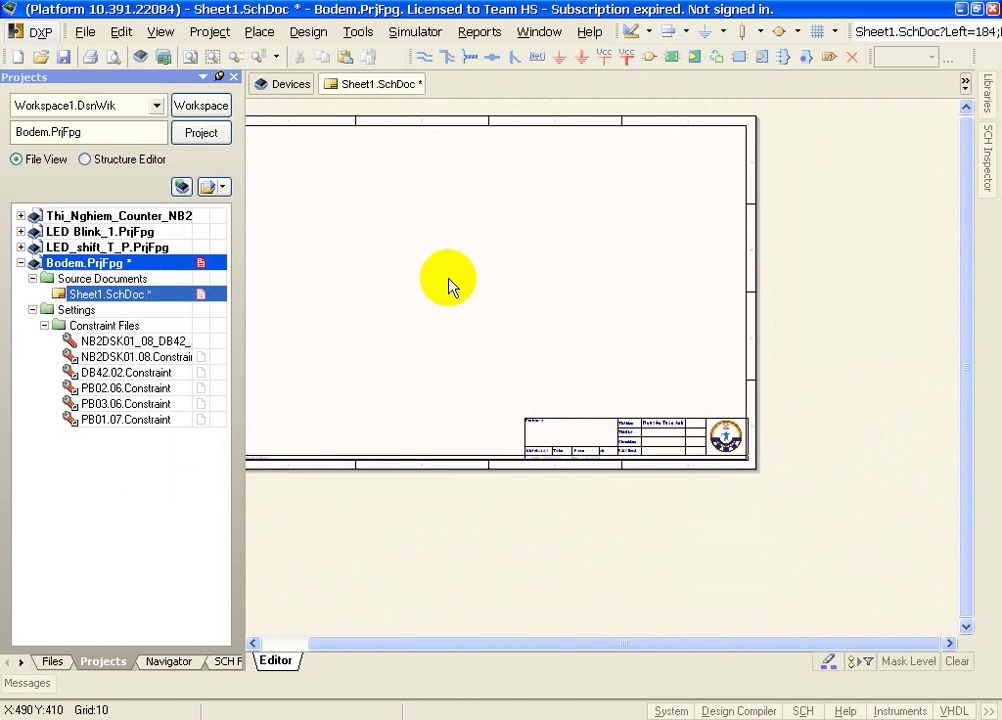
right_drag(331, 224, 476, 313)
ctrl+scroll(555, 370, up, 1)
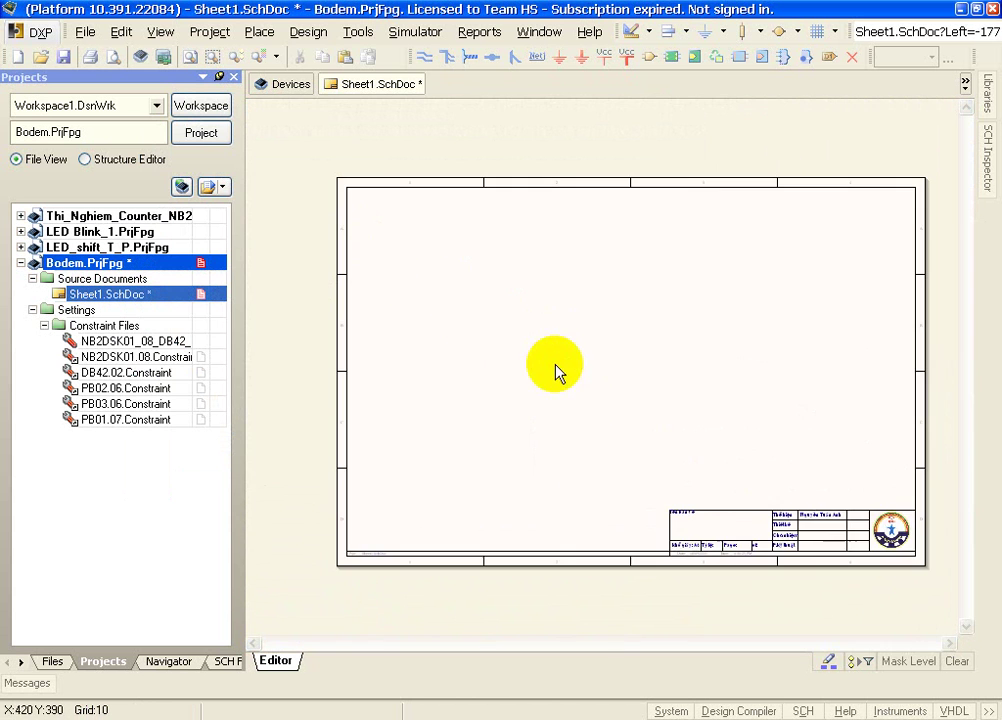
right_drag(662, 373, 642, 342)
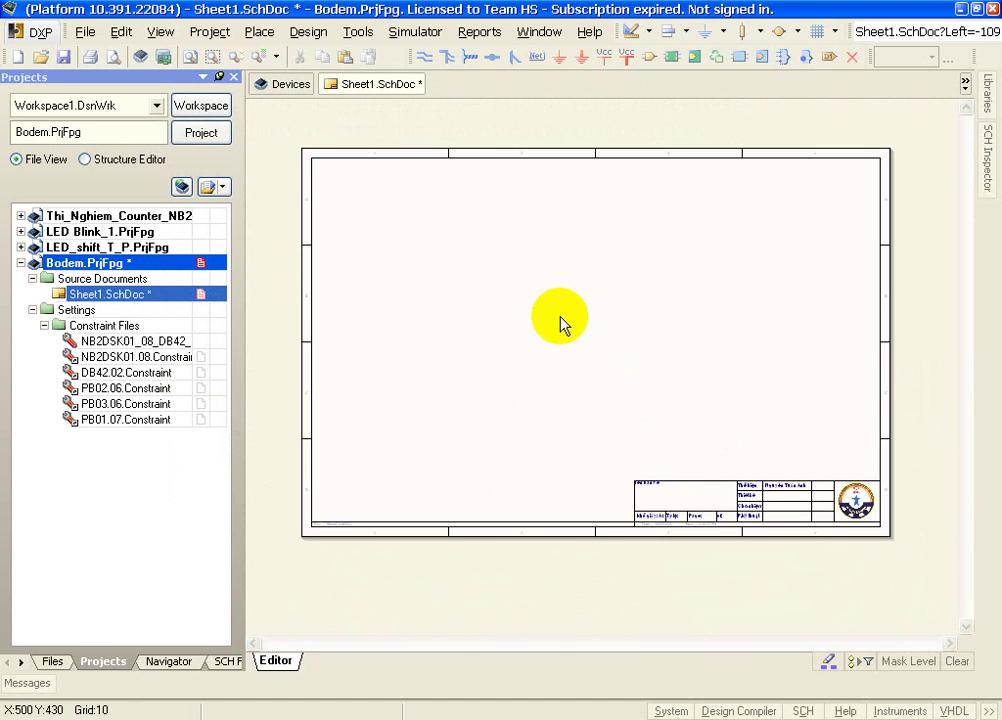
ctrl+scroll(560, 322, up, 1)
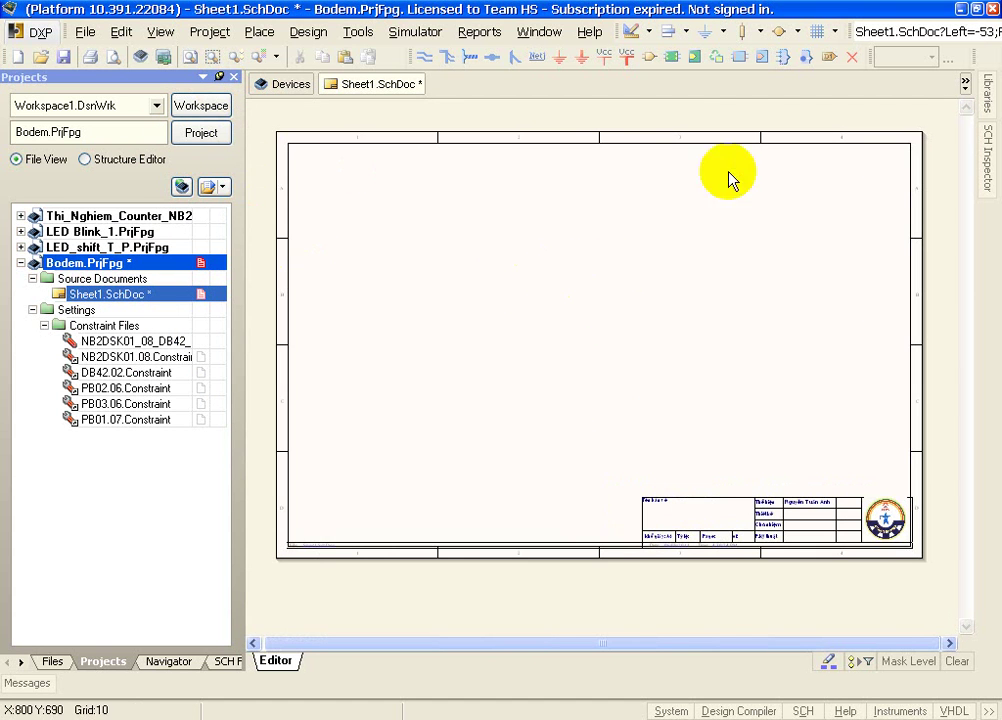
- Keep the component libraries docked open and install all integrated libraries in the FPGA folder, from FPGA 32-Bit Processors to FPGA Peripherals
click(988, 95)
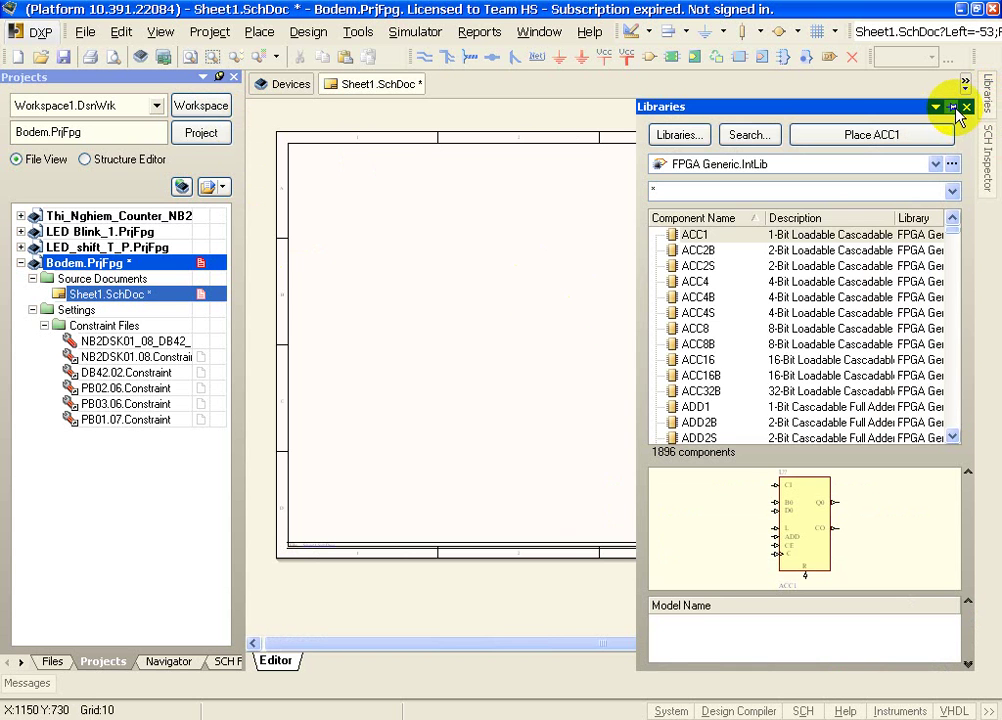
click(953, 107)
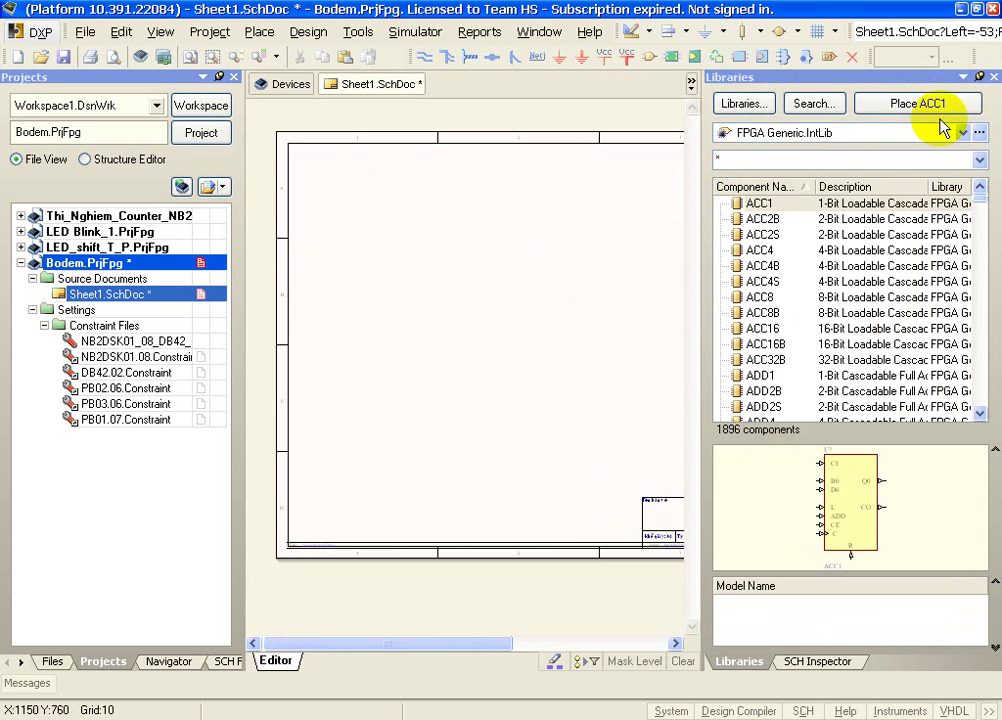
click(744, 104)
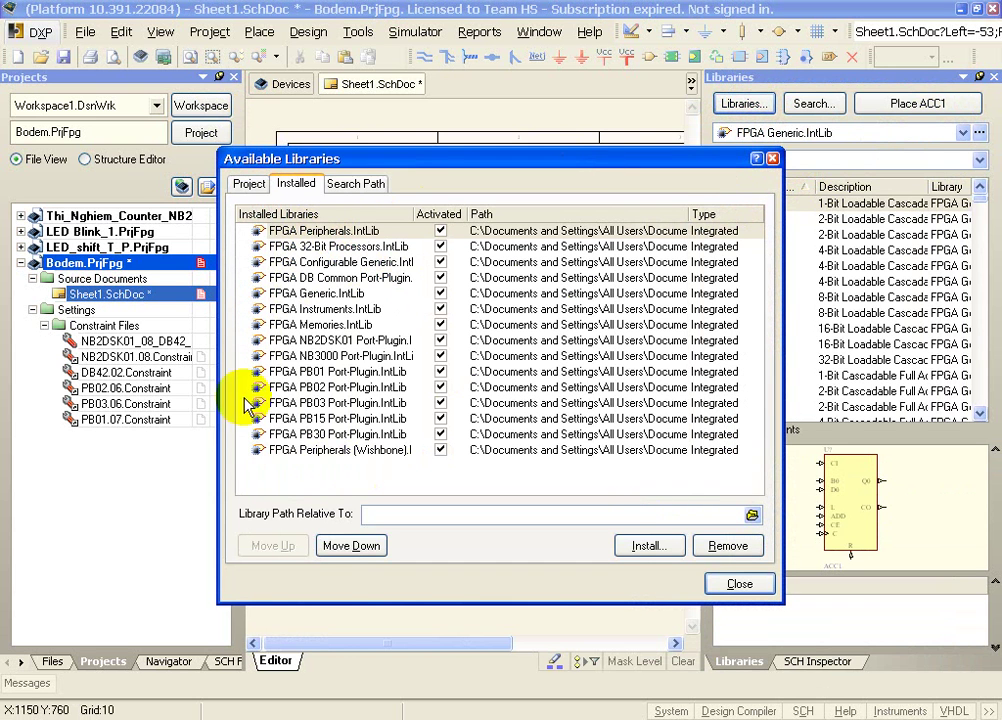
click(645, 546)
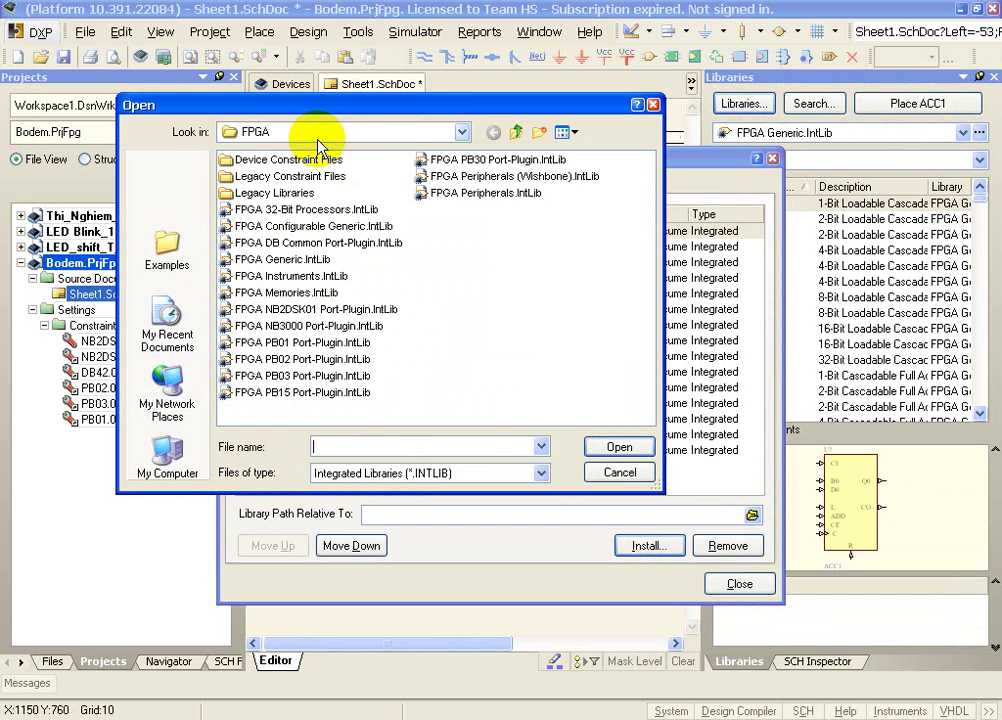
drag(313, 103, 258, 73)
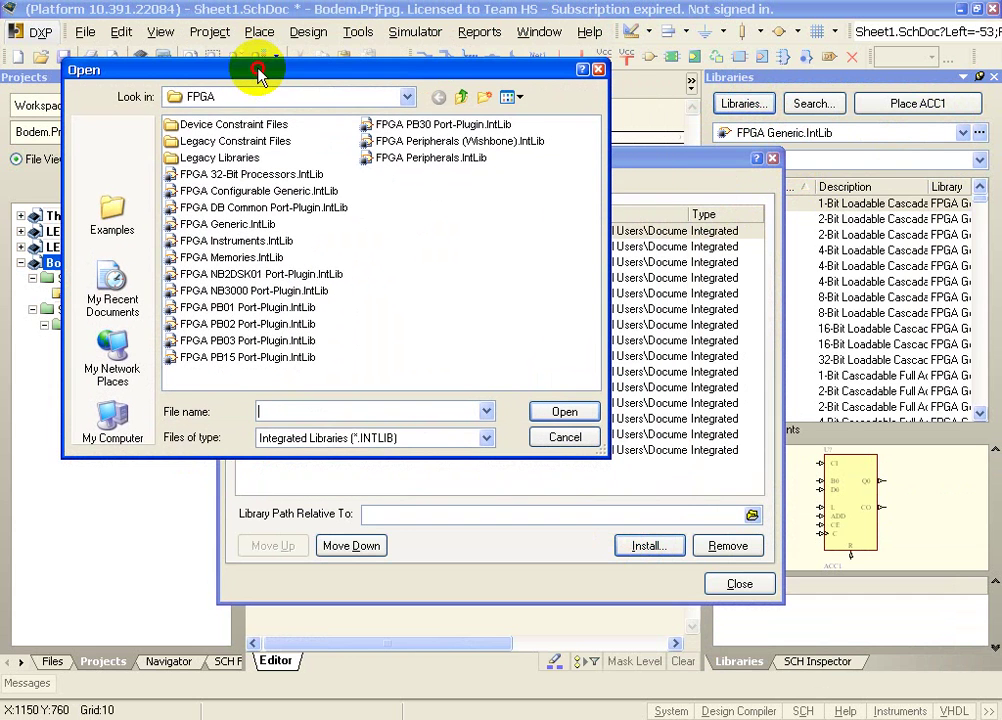
click(405, 101)
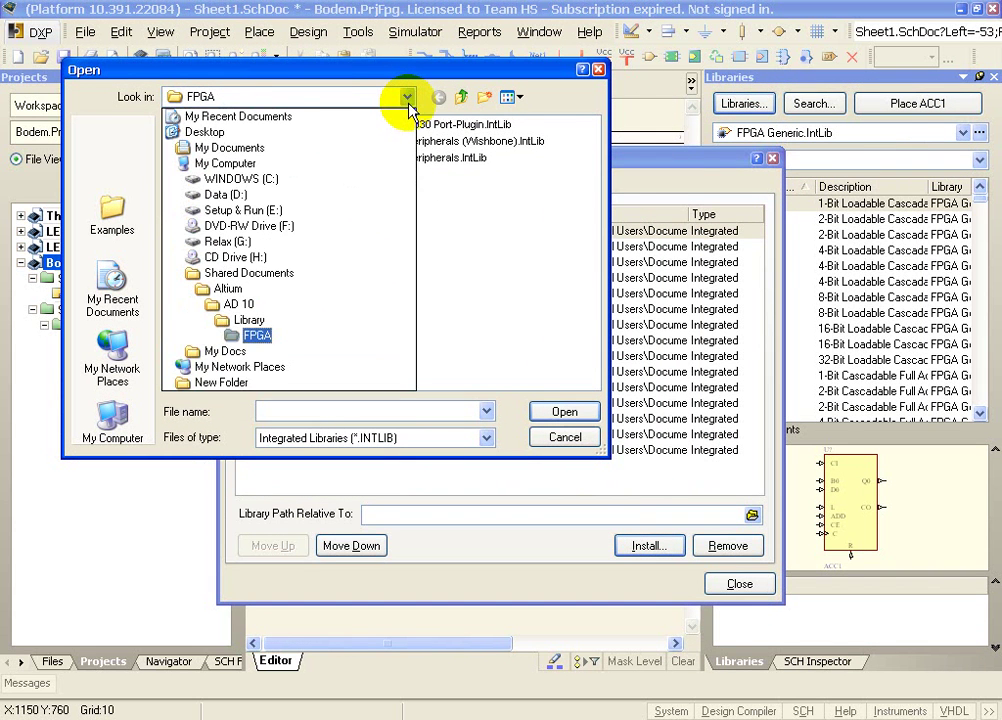
click(408, 103)
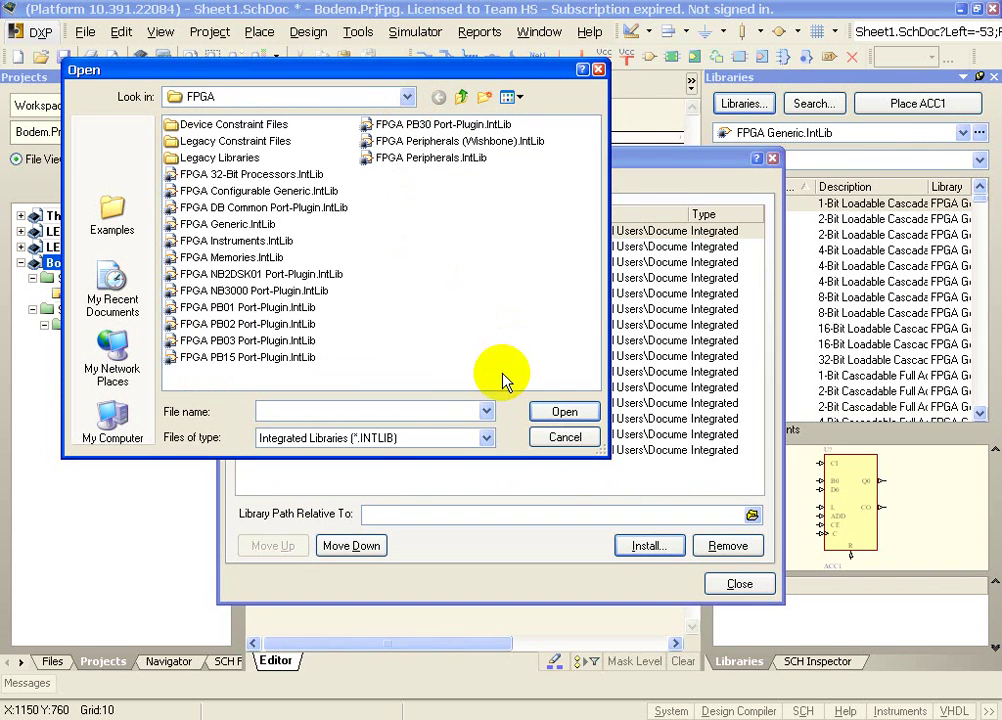
click(262, 174)
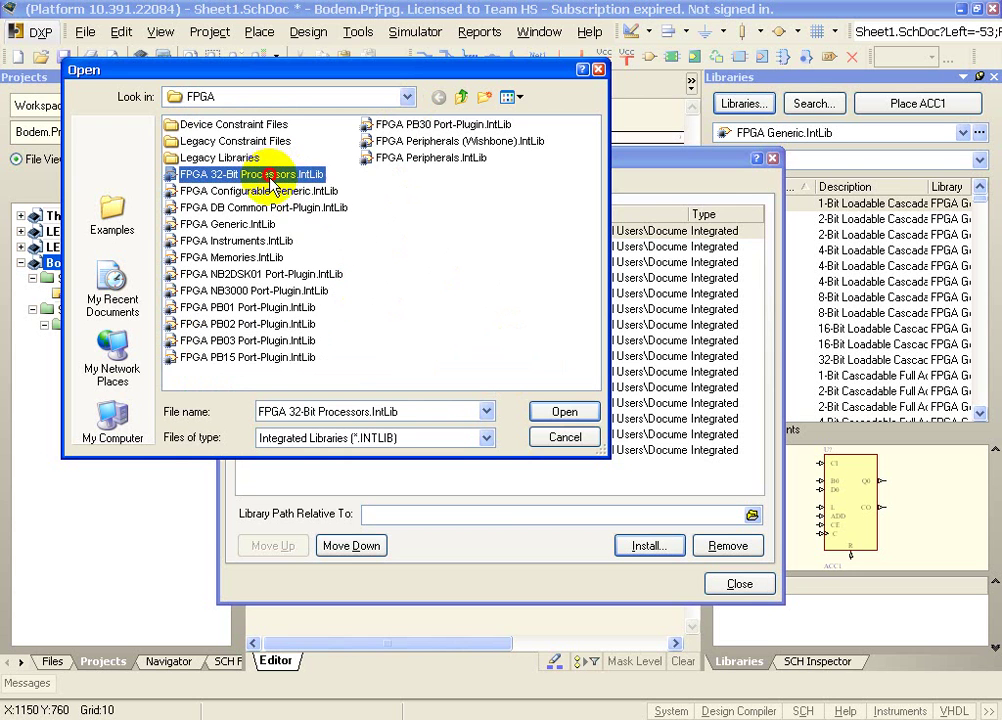
shift+click(400, 158)
click(565, 412)
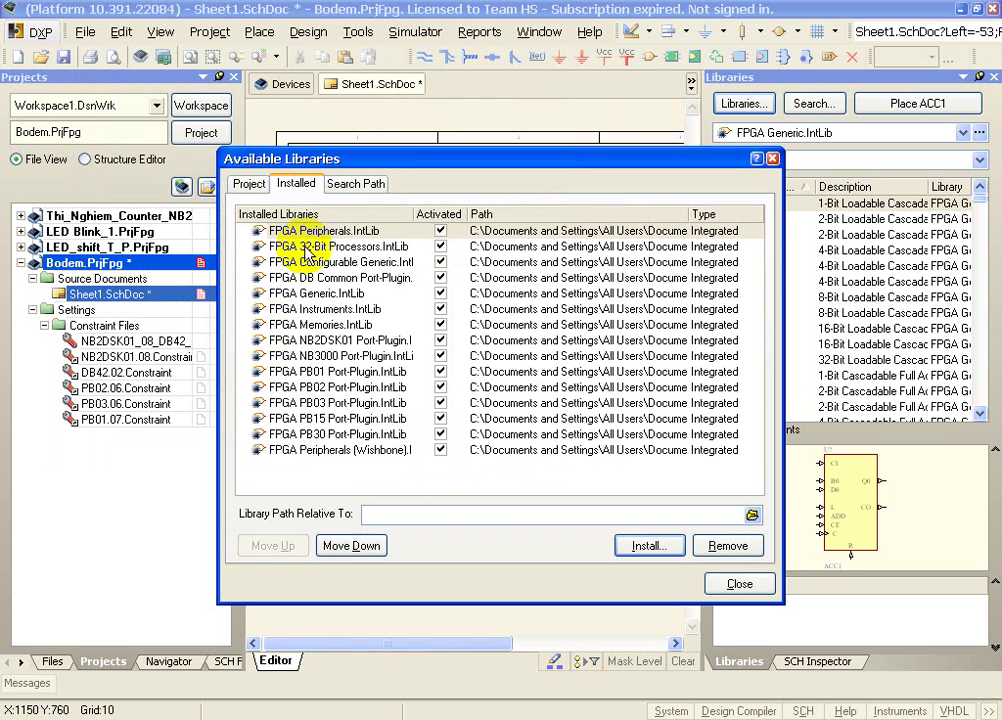
click(737, 586)
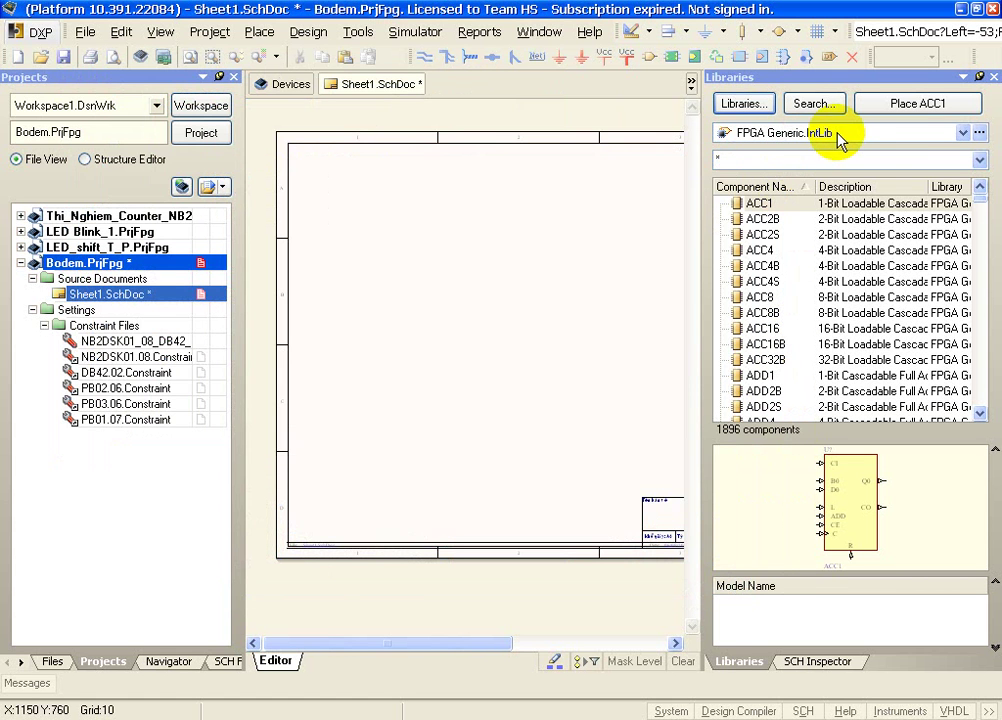
- Collapse the project list, switch the component library to FPGA NB2DSK01 Port-Plugin.IntLib and widen its component name column
click(219, 77)
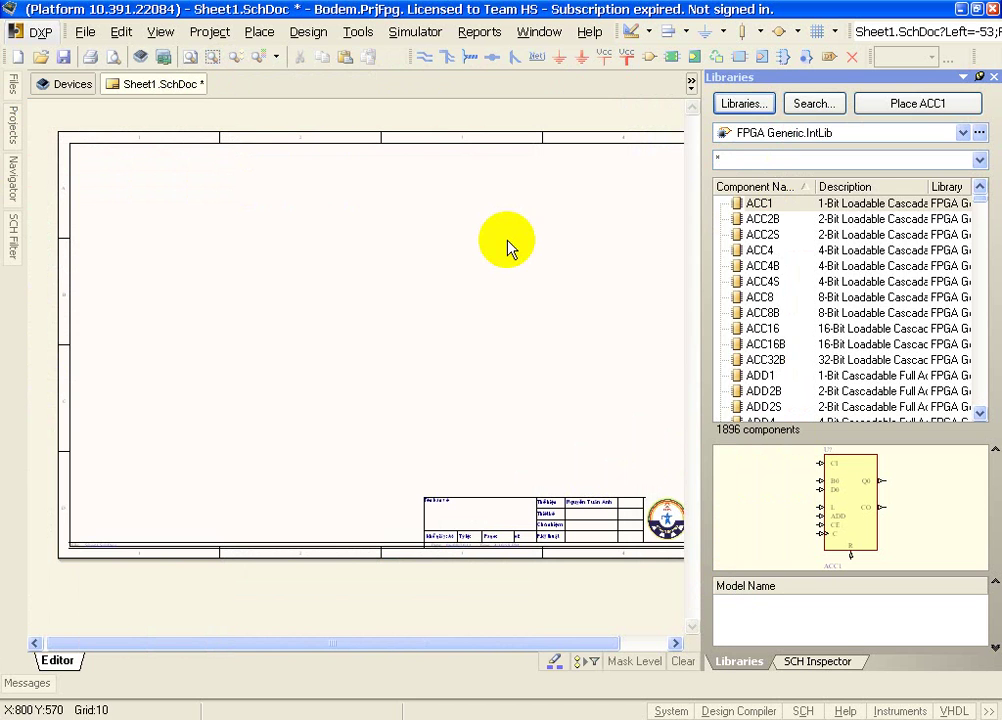
click(845, 134)
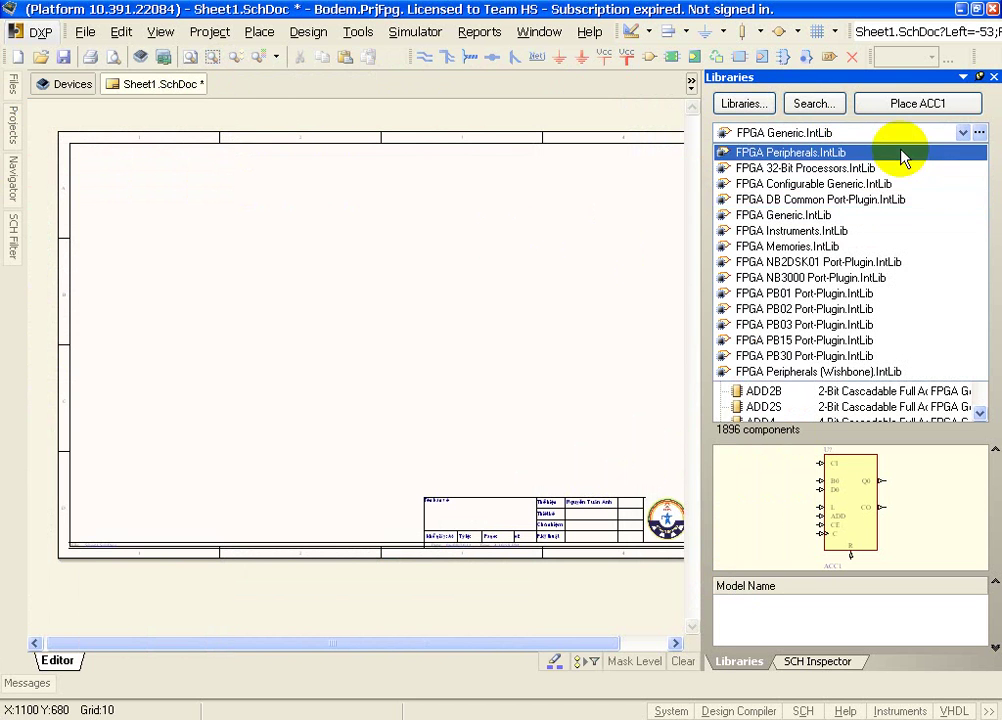
click(921, 265)
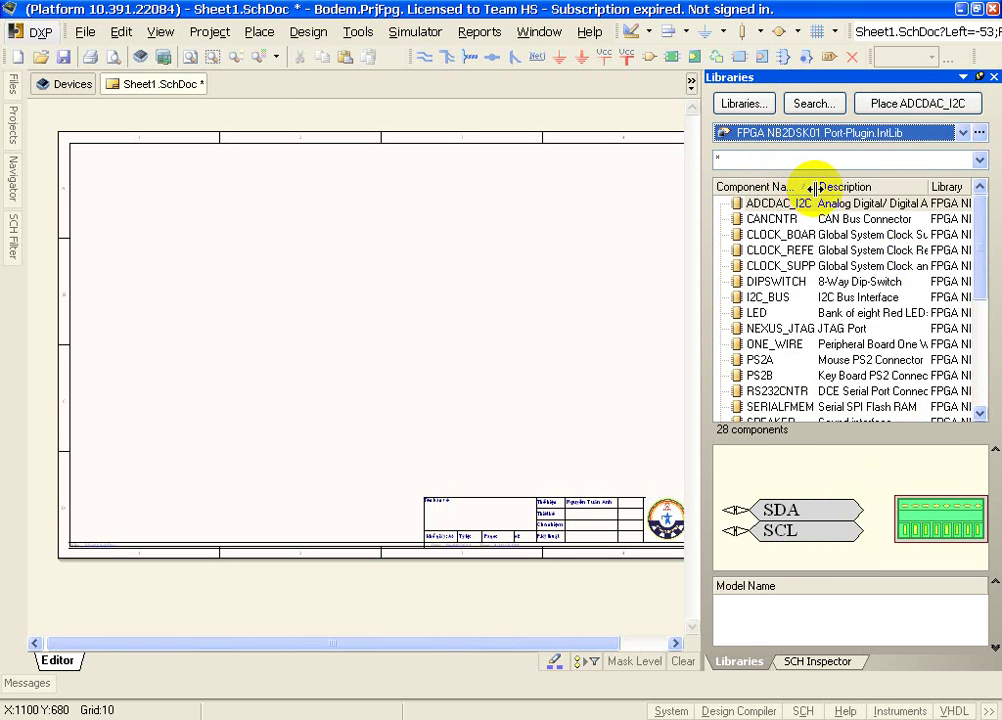
drag(812, 187, 873, 190)
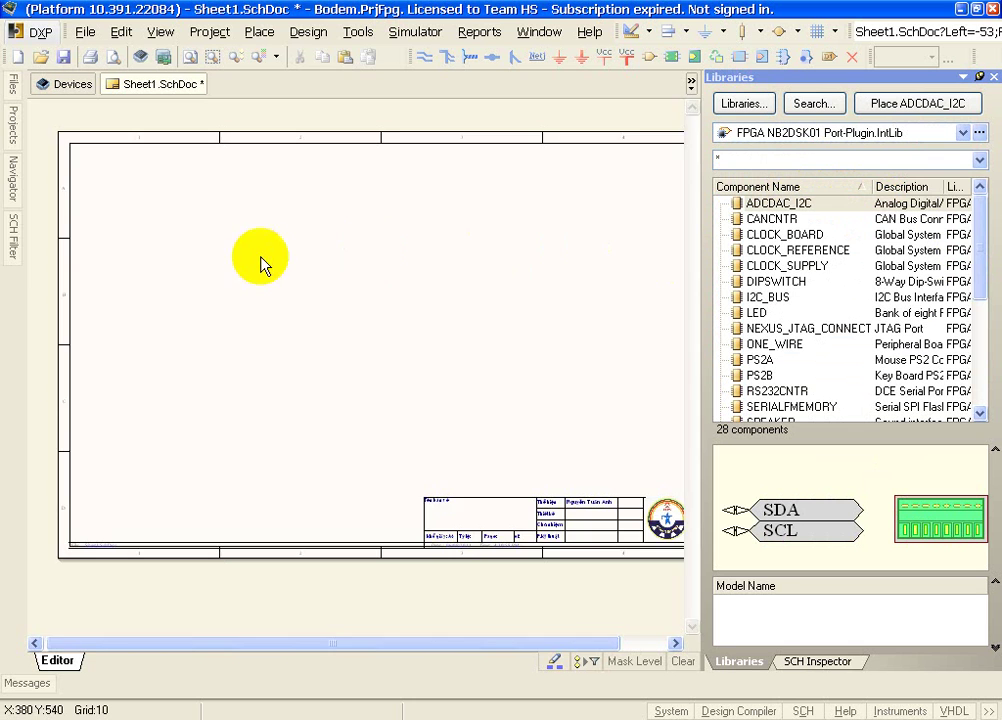
- Place one CLOCK_BOARD component in the lower-left area of the schematic sheet
ctrl+scroll(262, 264, up, 3)
shift+scroll(537, 298, left, 1)
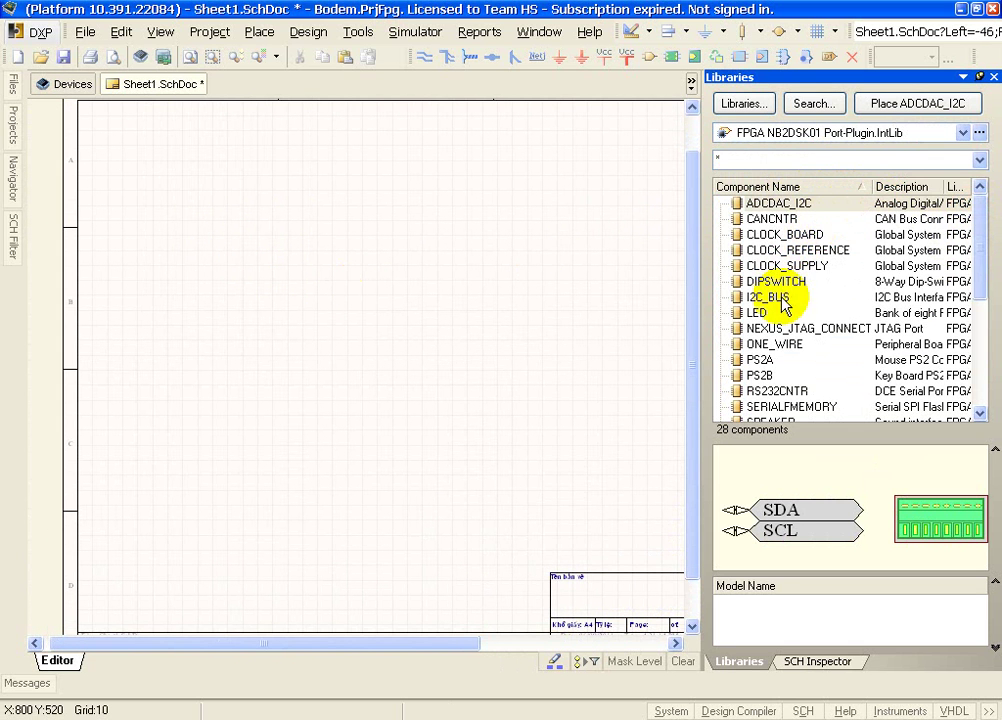
click(785, 235)
click(915, 104)
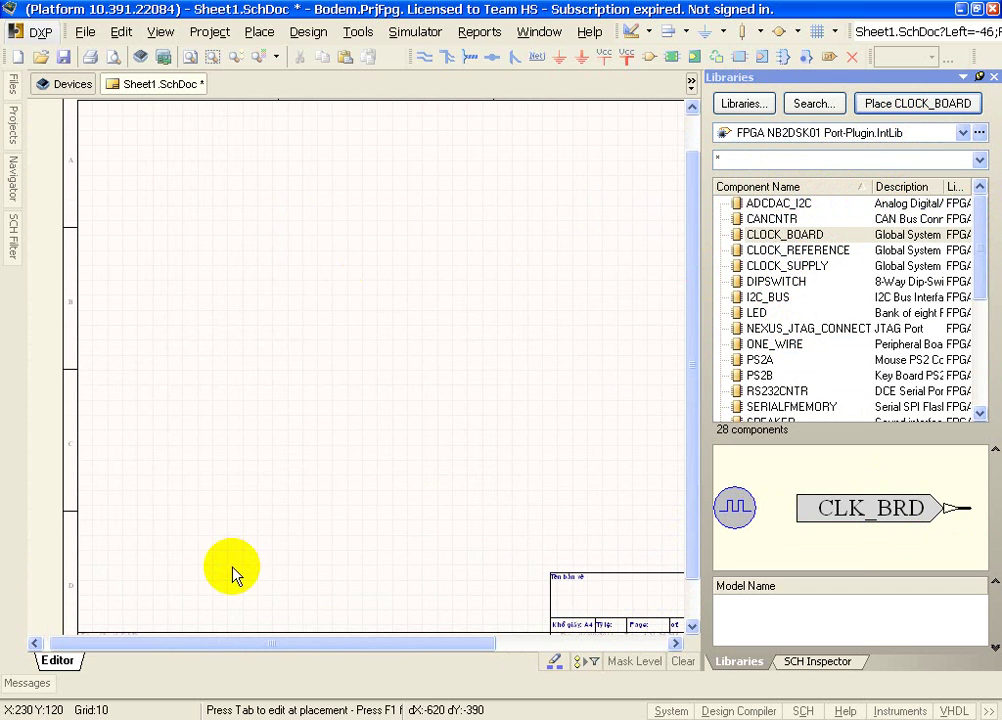
click(240, 467)
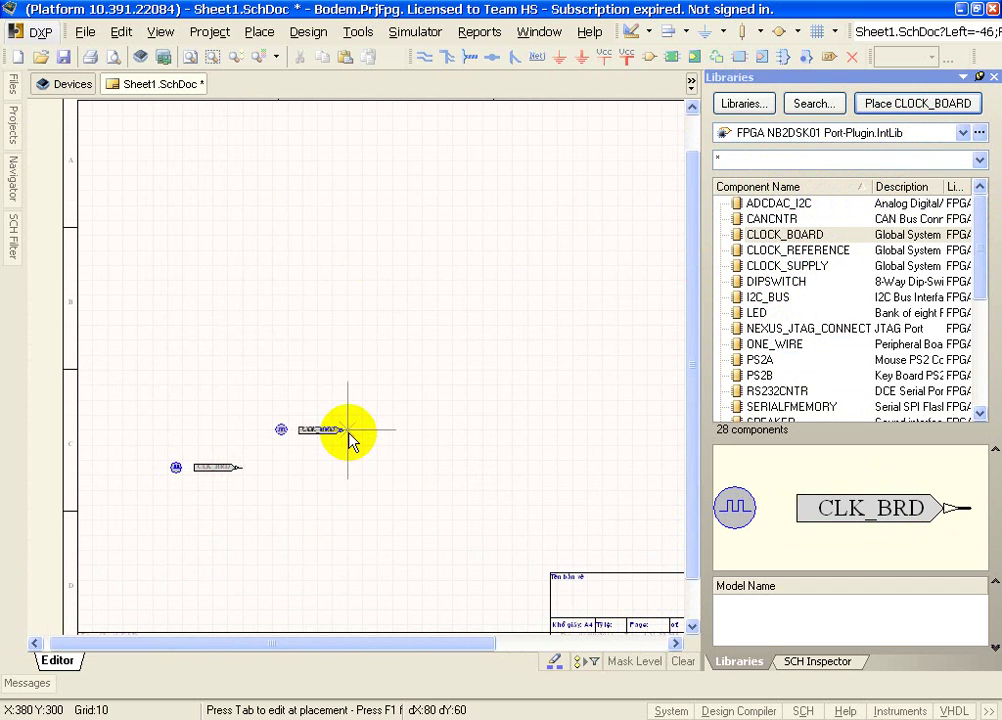
right_click(349, 440)
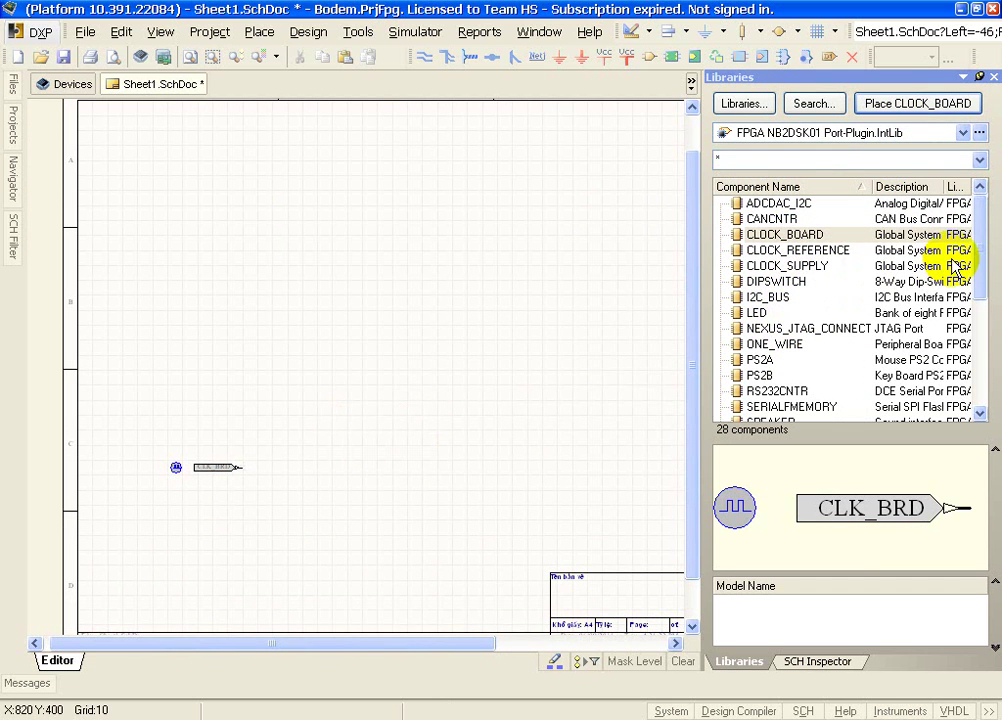
- Place one TEST_BUTTON component in the upper-left corner area of the schematic sheet
drag(983, 264, 977, 297)
click(760, 283)
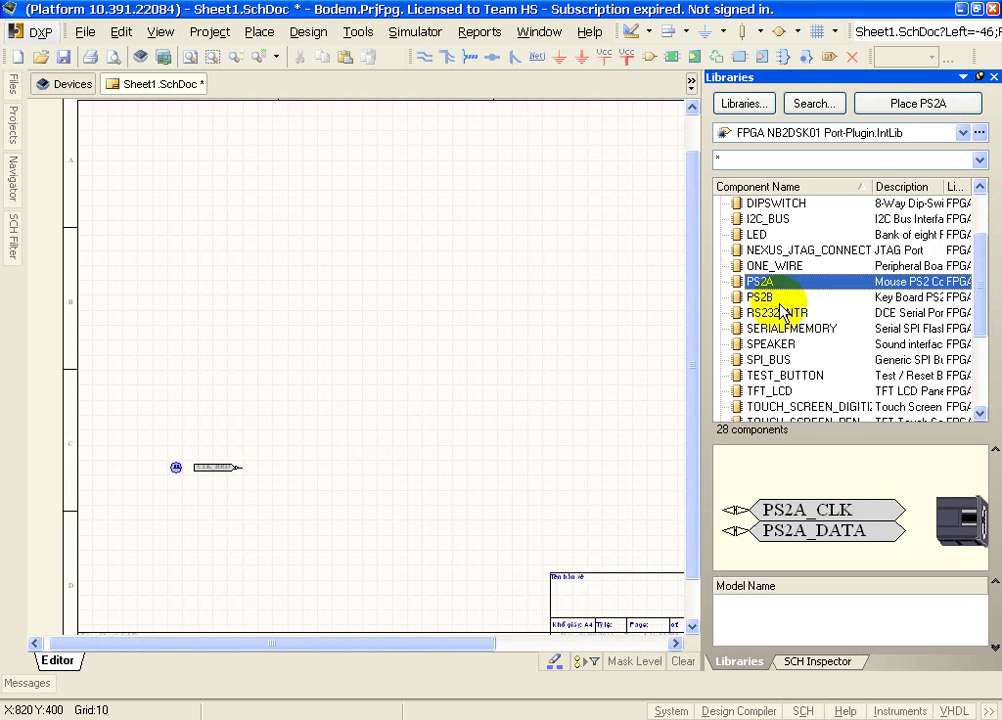
key(t)
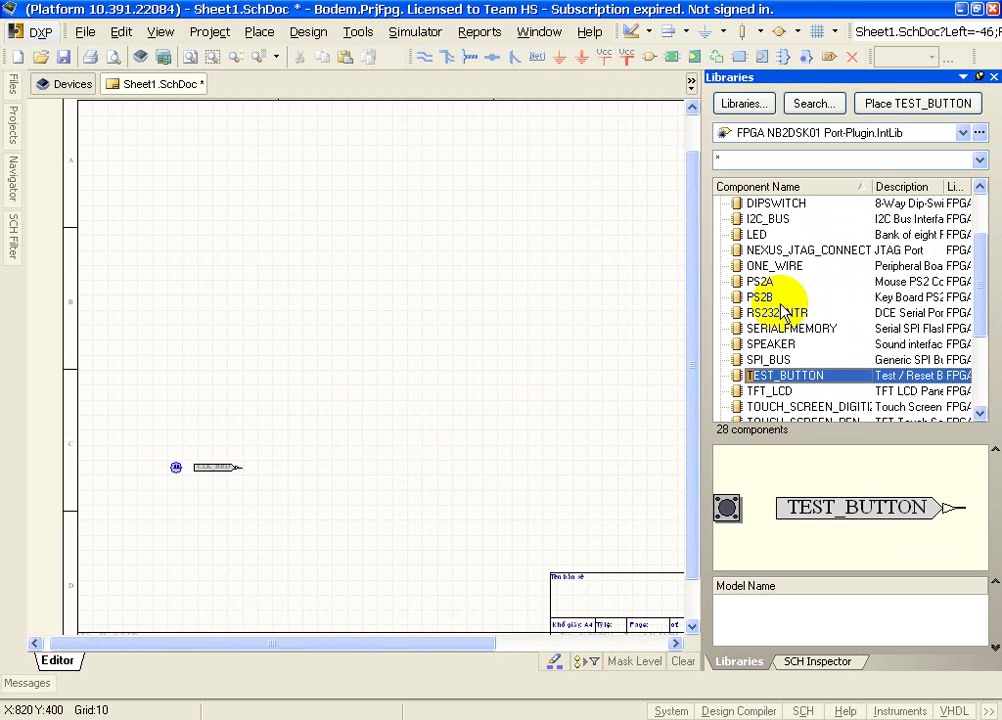
click(917, 103)
click(238, 148)
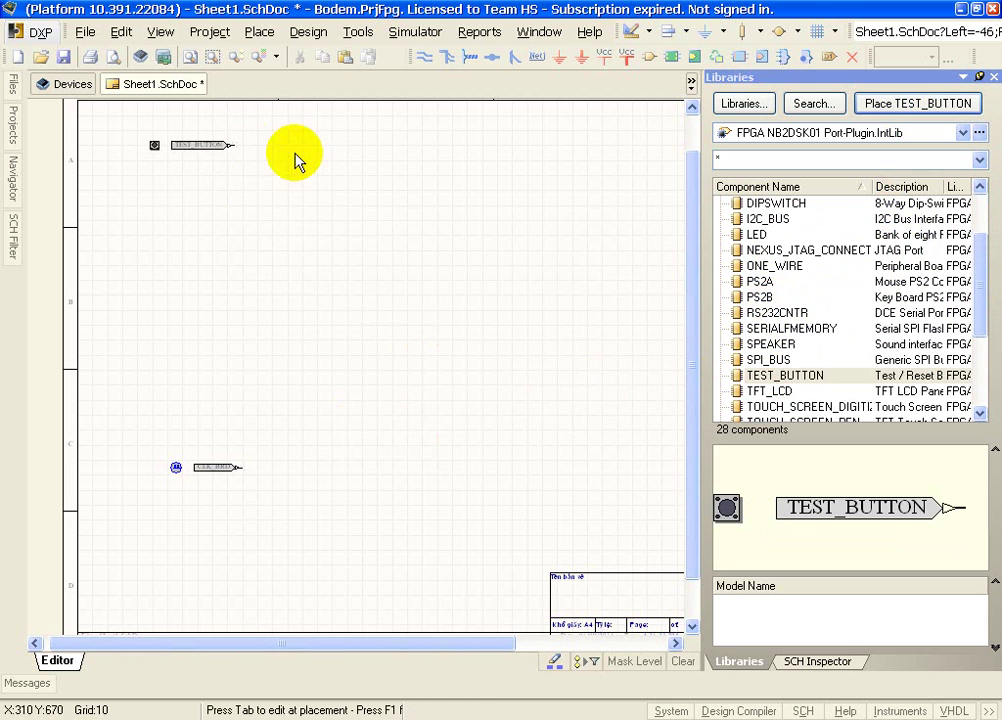
right_click(403, 217)
- Place one USER_BUTTON0 component directly below the TEST_BUTTON port
click(790, 344)
scroll(805, 357, down, 1)
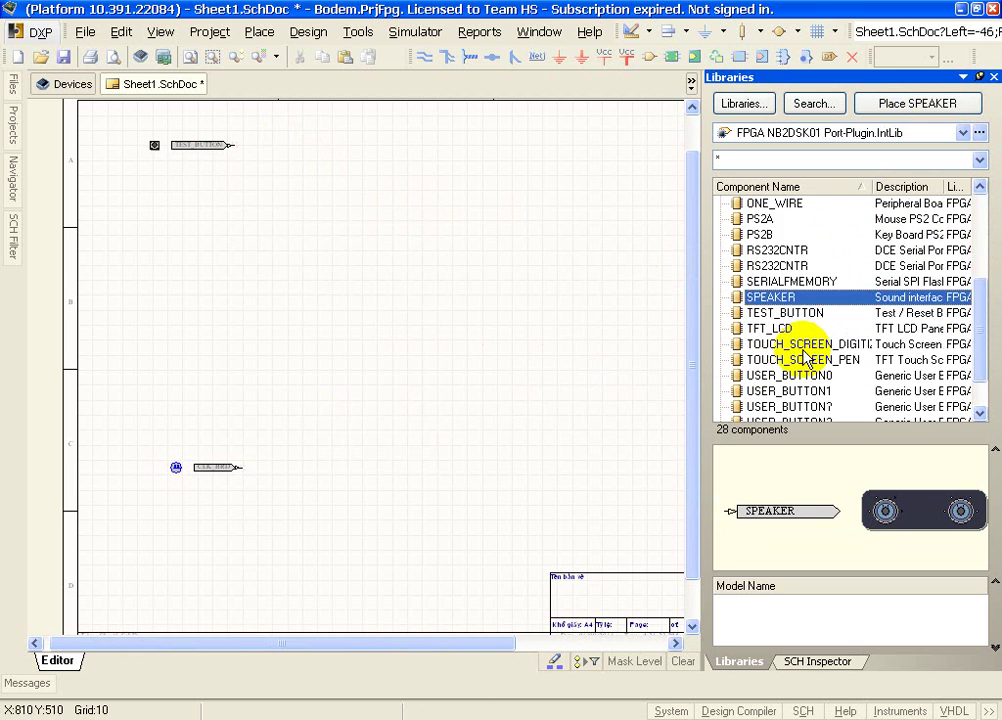
scroll(800, 345, down, 2)
click(805, 298)
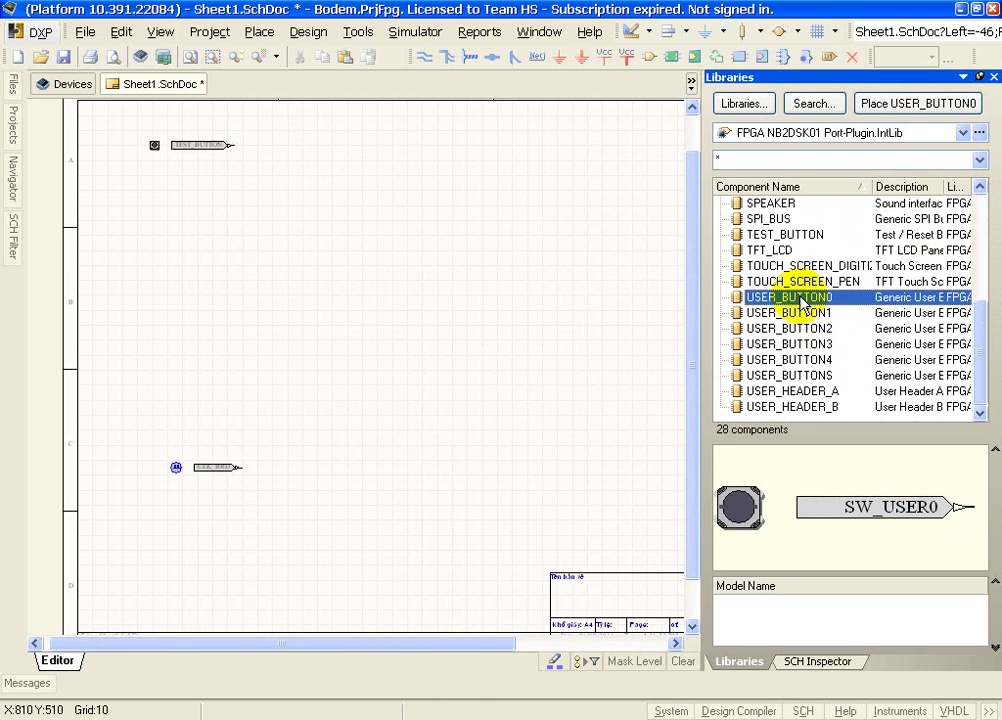
click(900, 110)
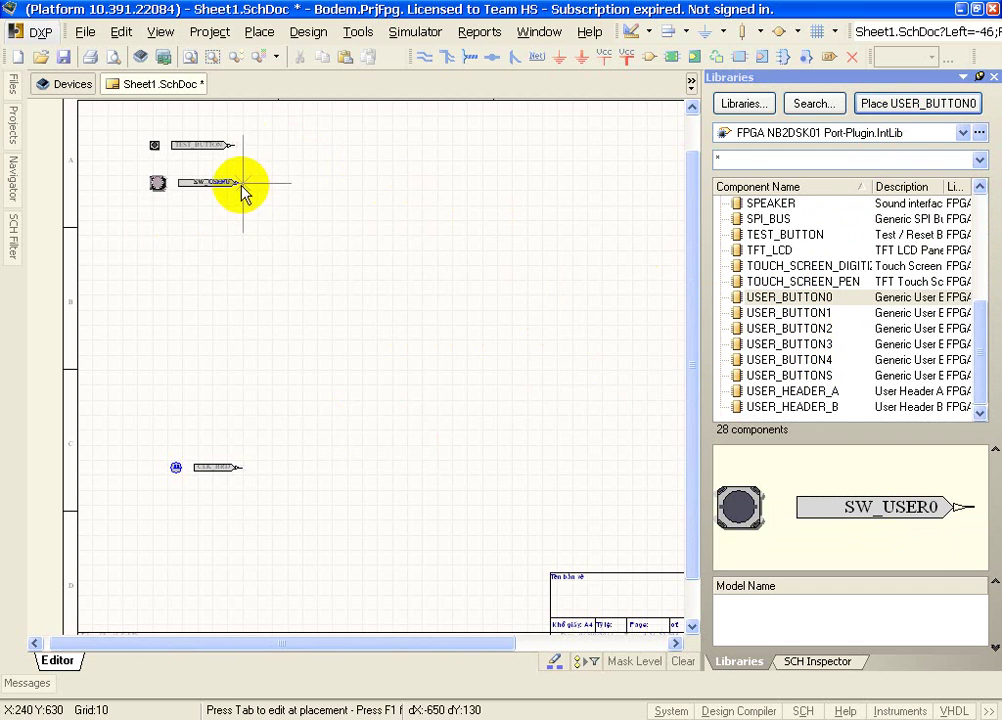
click(243, 190)
right_click(291, 224)
- Place one USER_BUTTON1 and one USER_BUTTON2 component in a column below the SW_USER0 port, with their pins aligned
click(760, 315)
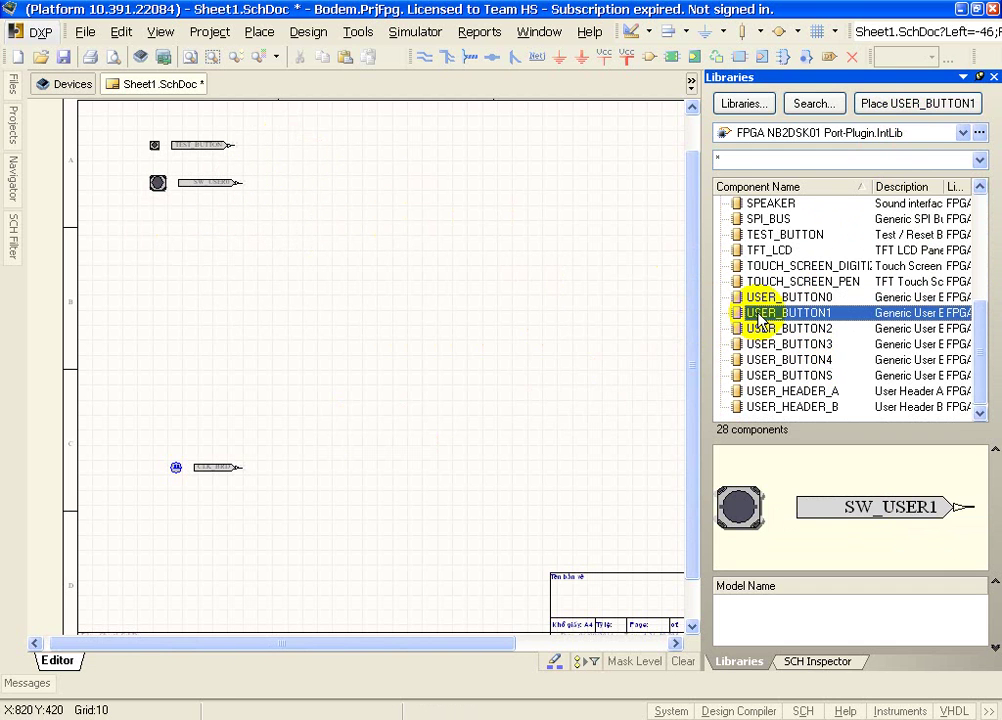
click(886, 104)
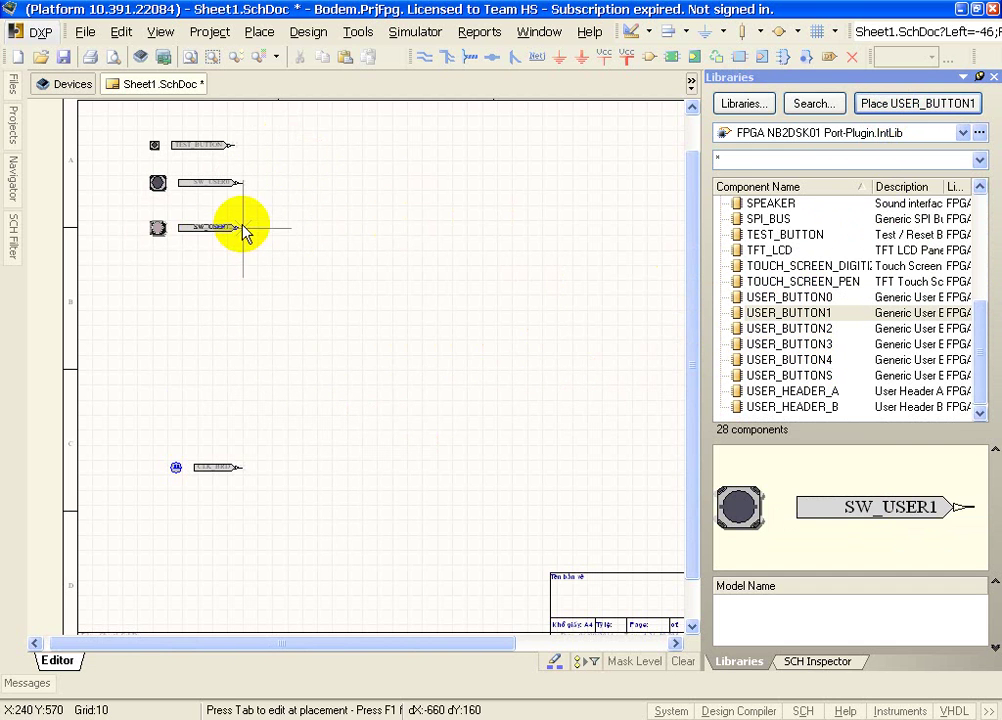
click(243, 214)
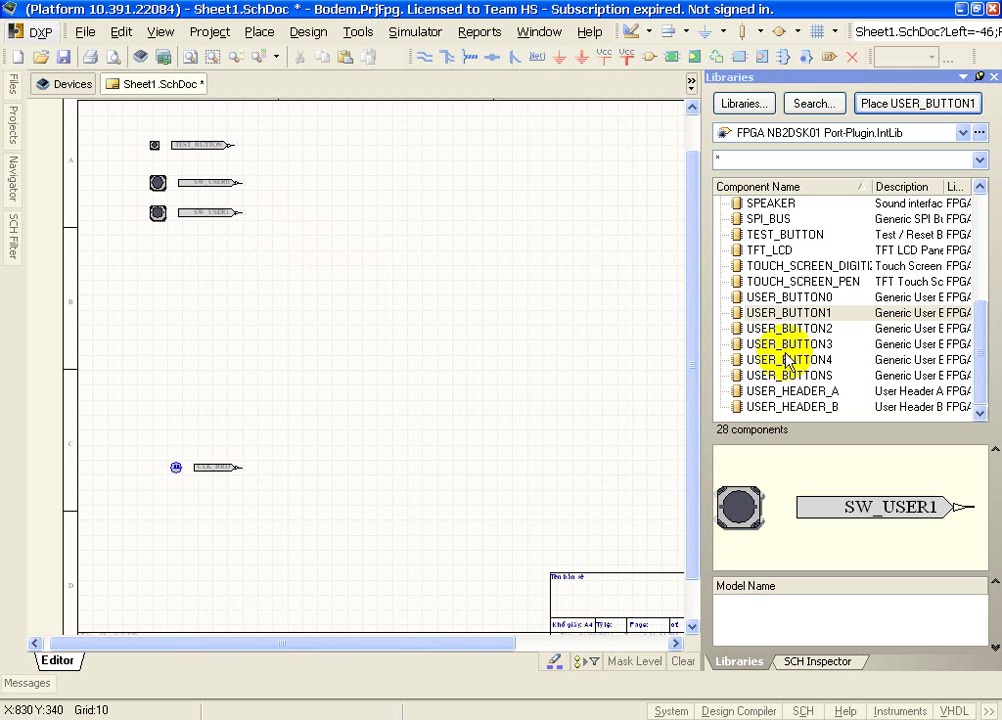
click(762, 328)
click(908, 103)
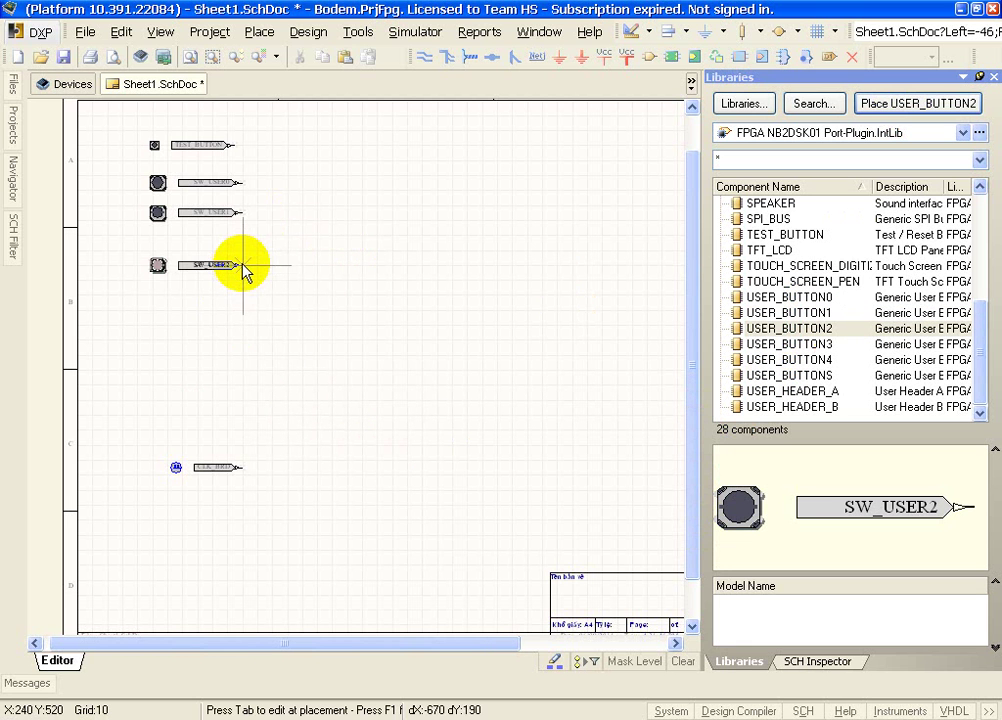
click(246, 255)
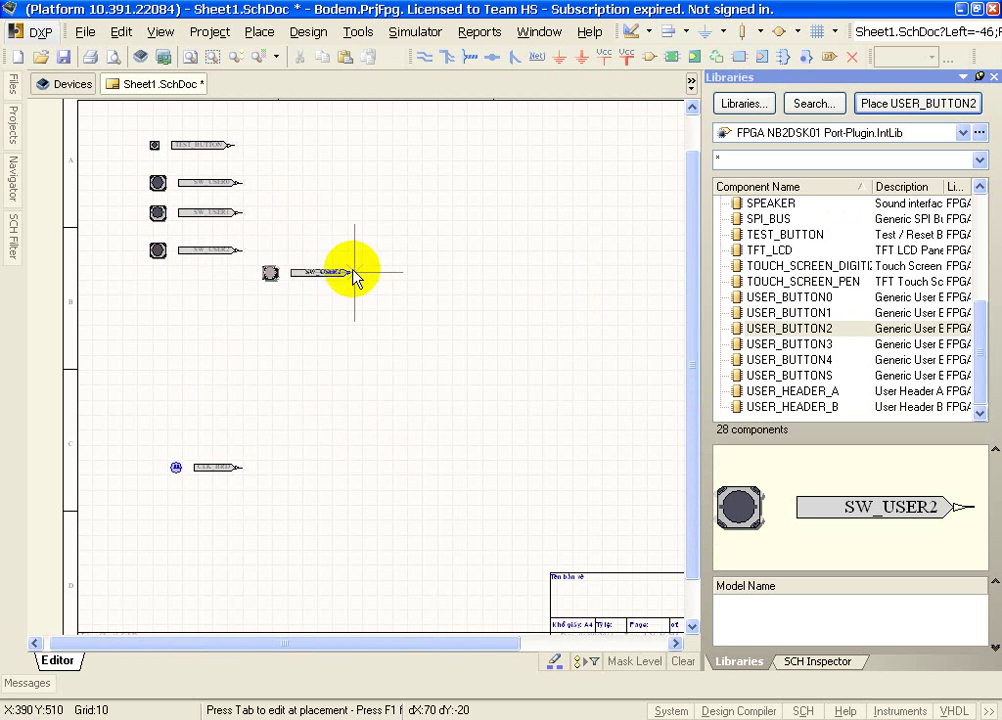
key(Escape)
- Place one LED component in the upper-right area of the sheet, across from the button ports
middle_drag(508, 290, 443, 324)
middle_drag(632, 300, 617, 335)
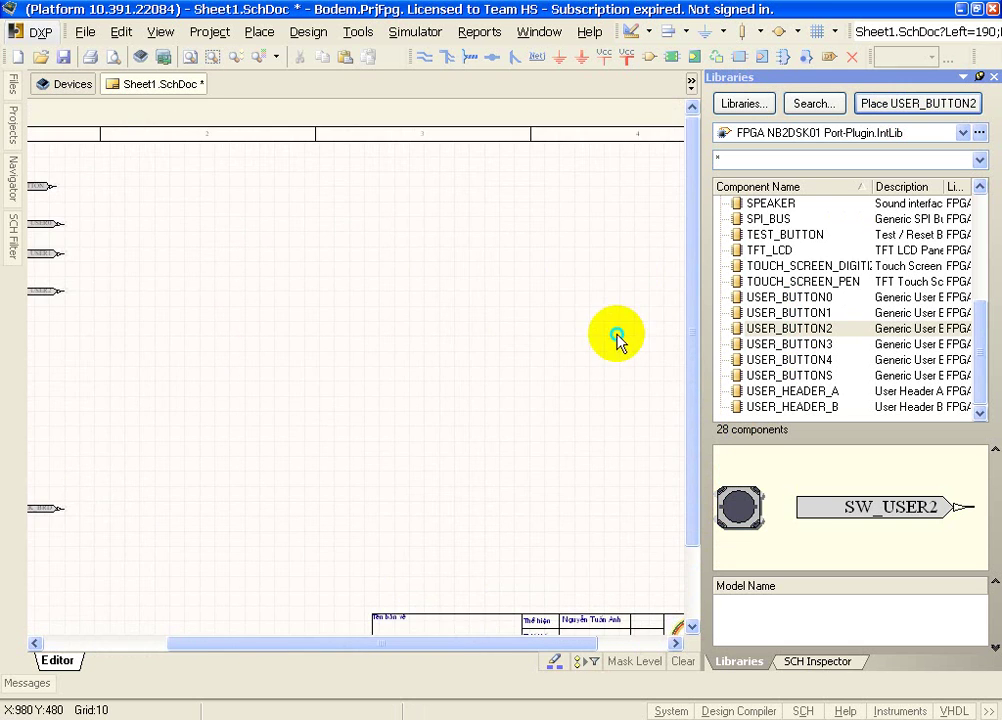
click(799, 233)
key(l)
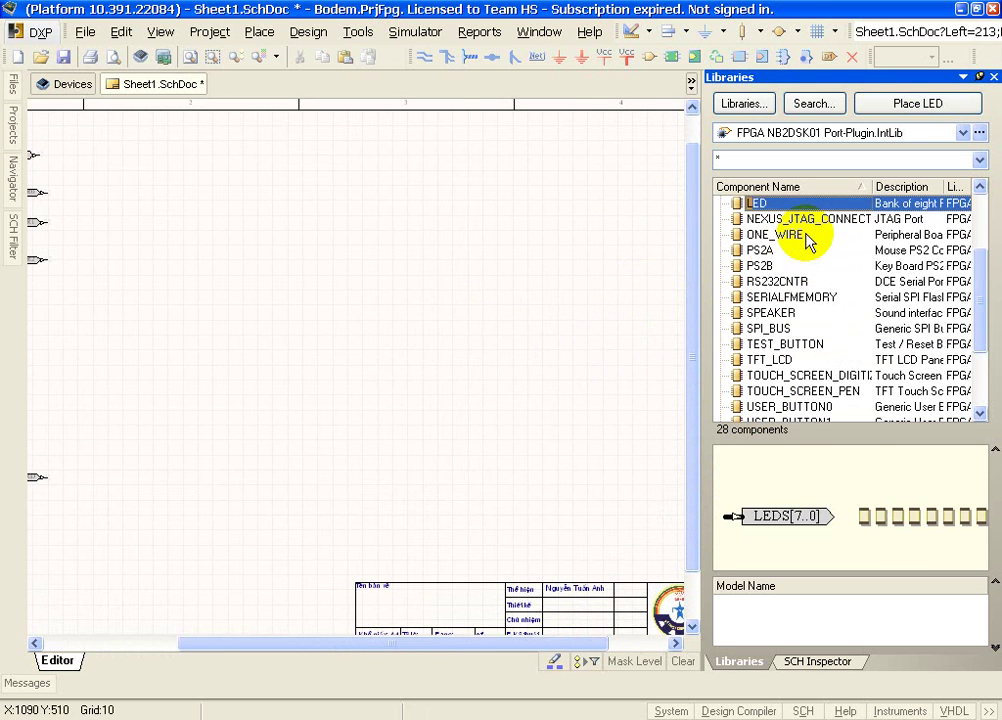
click(906, 106)
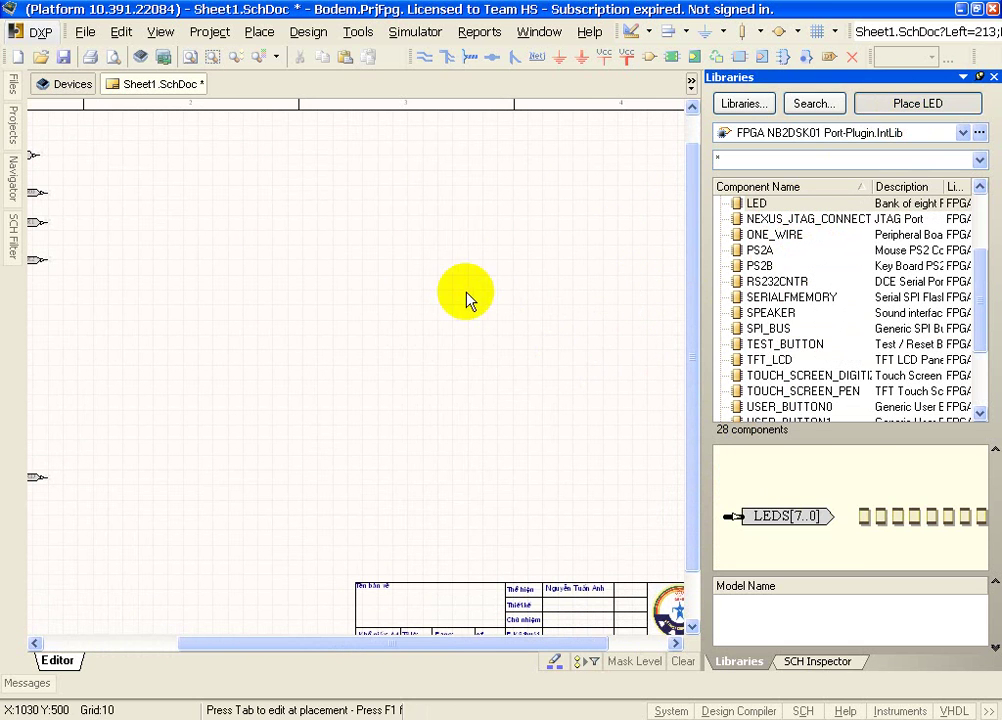
click(517, 233)
right_drag(253, 313, 470, 318)
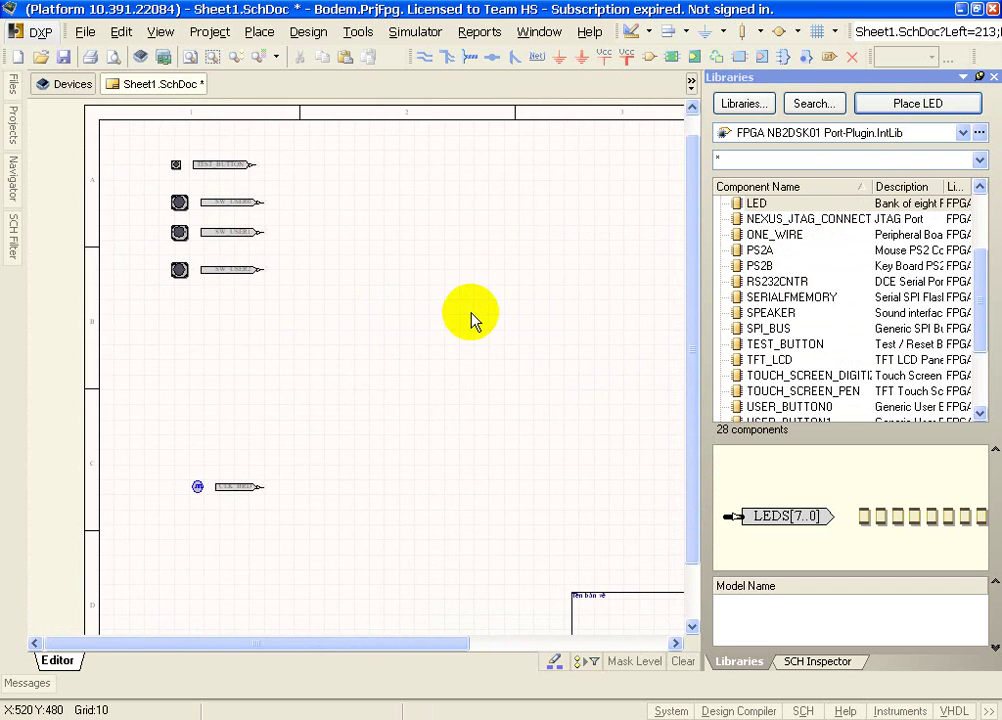
- Check the placed button ports against Counter.pdf in Foxit Reader, examining its button labels, clock input and LEDS[7..0] output
ctrl+scroll(224, 208, up, 4)
right_drag(246, 212, 290, 312)
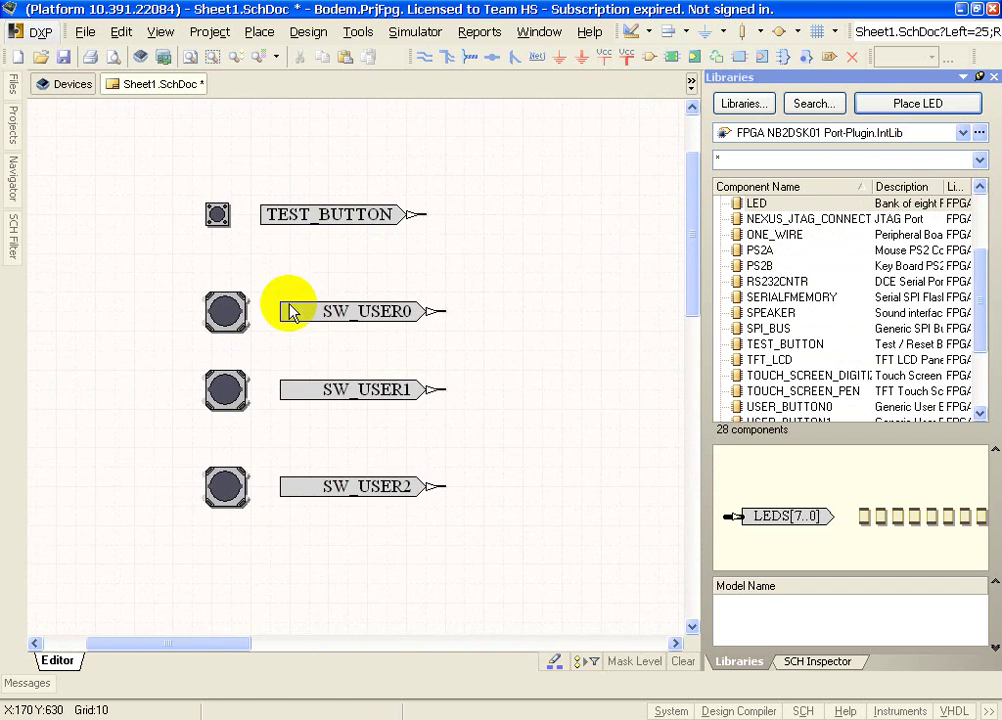
ctrl+scroll(275, 306, up, 1)
scroll(369, 497, down, 2)
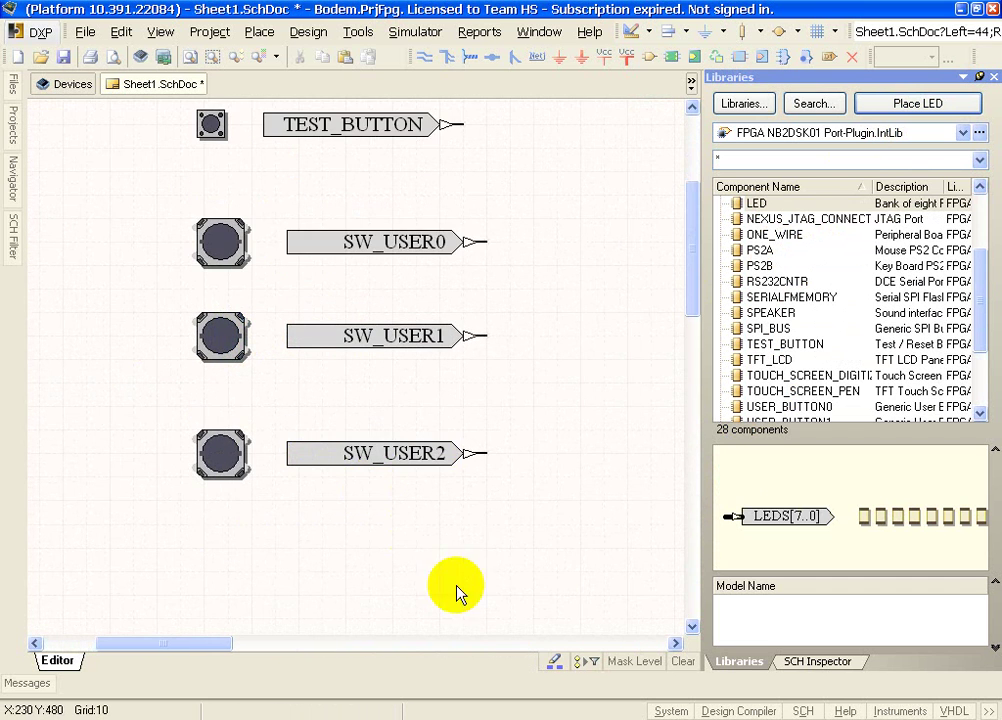
click(410, 715)
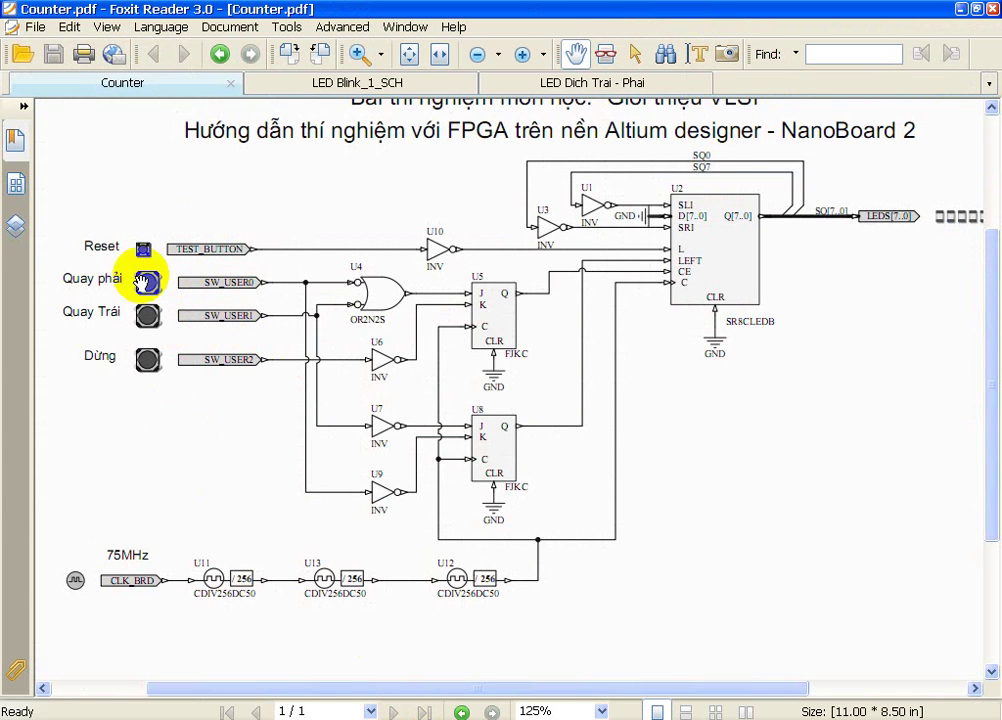
ctrl+scroll(145, 280, up, 4)
right_click(385, 310)
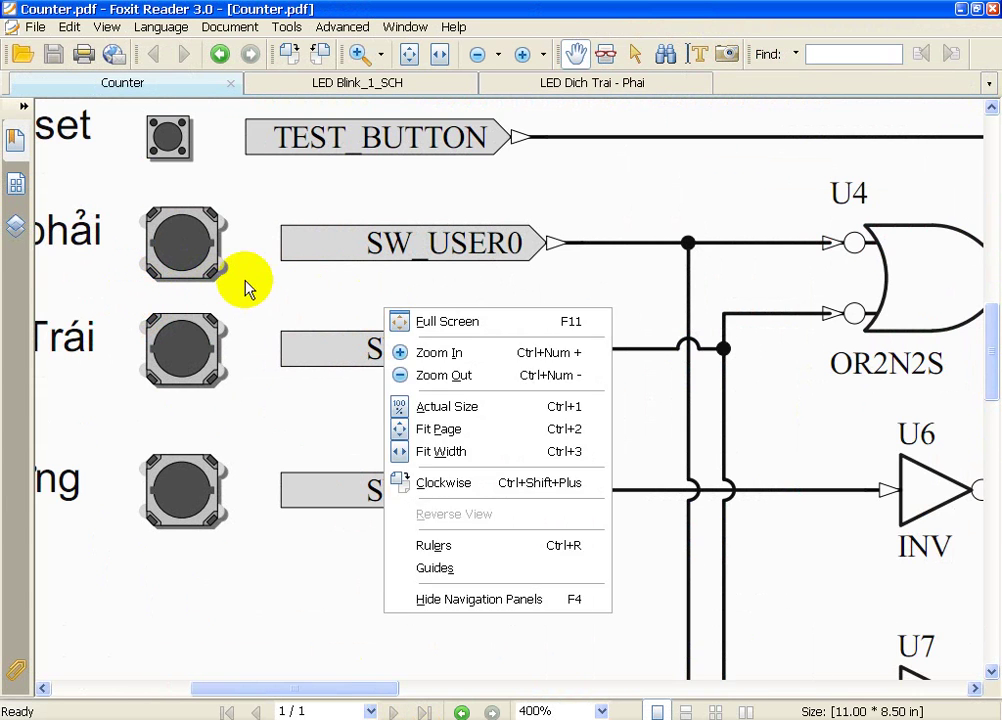
drag(246, 286, 407, 313)
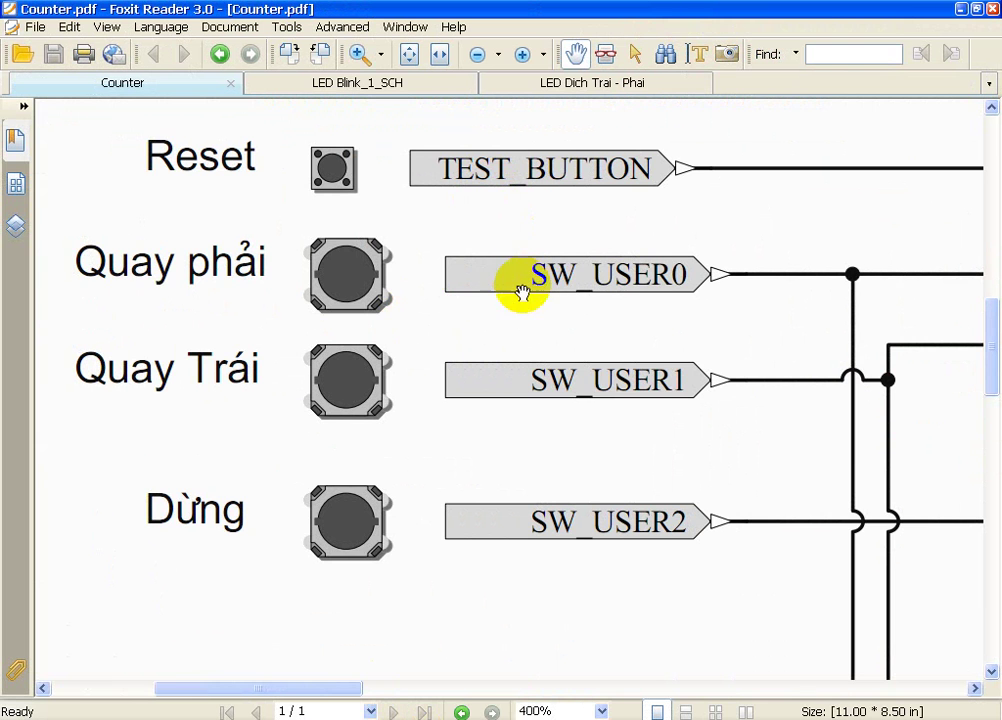
ctrl+scroll(595, 365, down, 2)
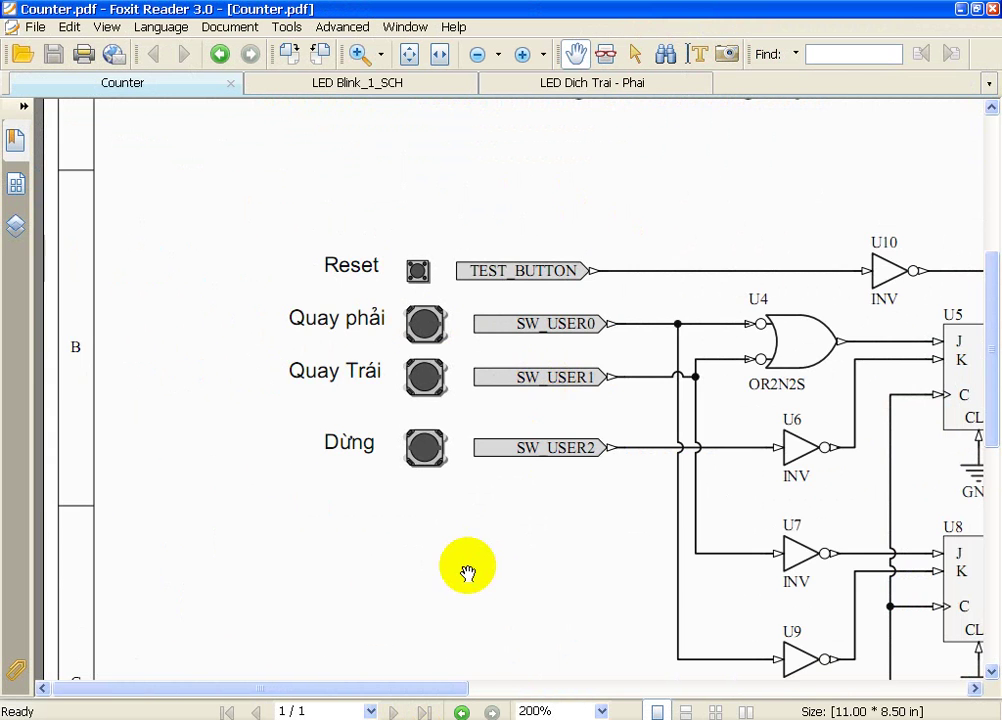
drag(465, 573, 443, 273)
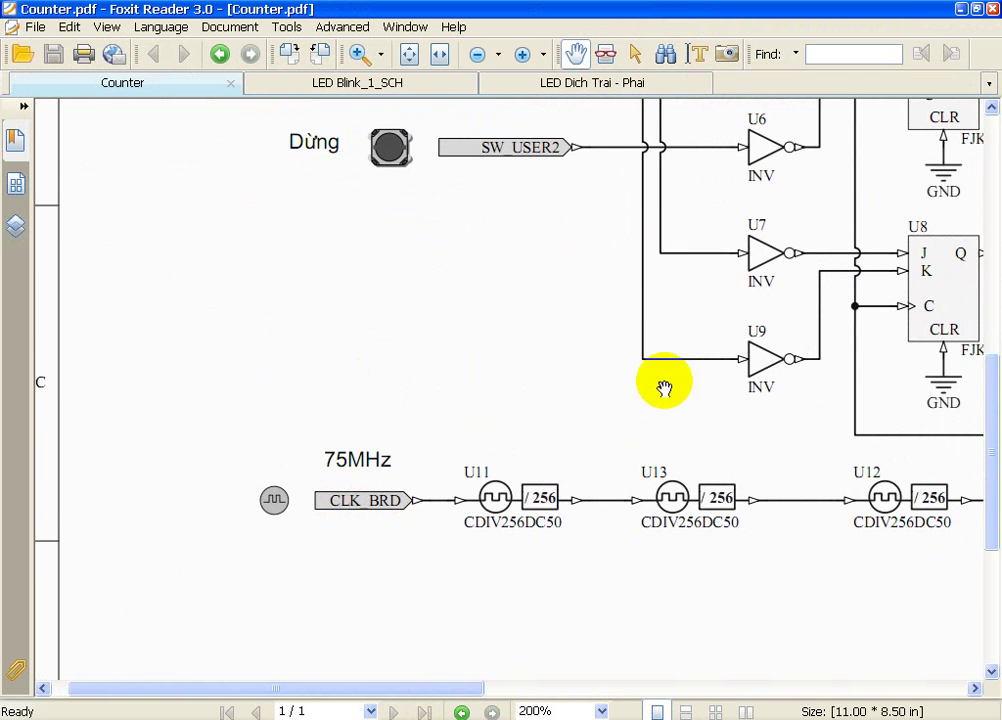
drag(662, 385, 78, 559)
drag(951, 287, 665, 355)
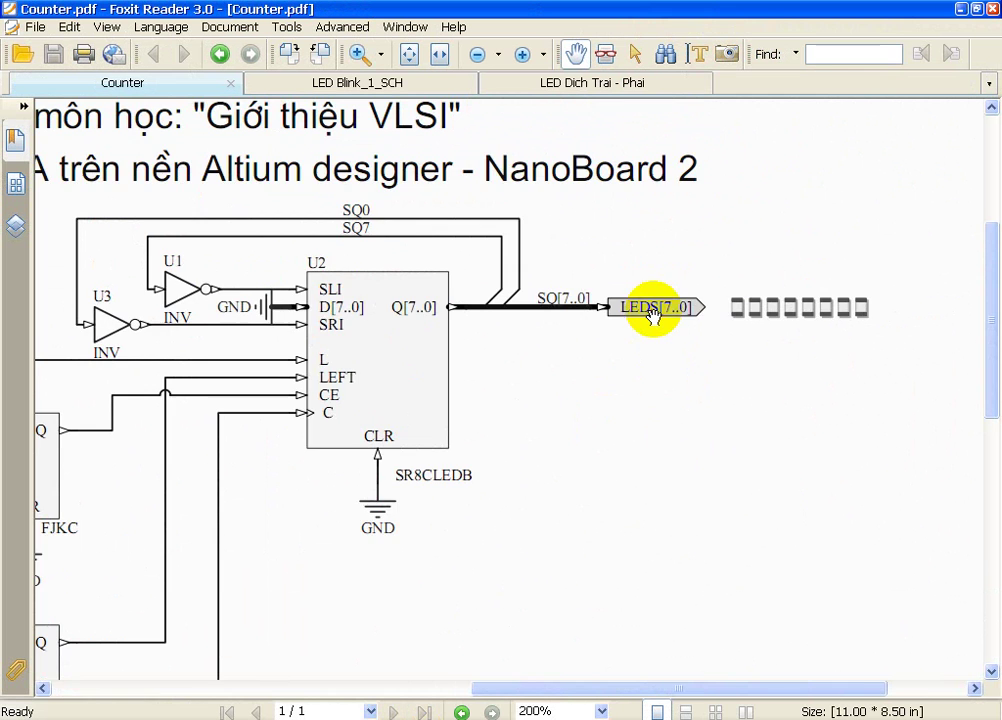
ctrl+scroll(658, 320, up, 1)
ctrl+scroll(662, 325, down, 1)
ctrl+scroll(664, 329, down, 1)
drag(324, 376, 635, 271)
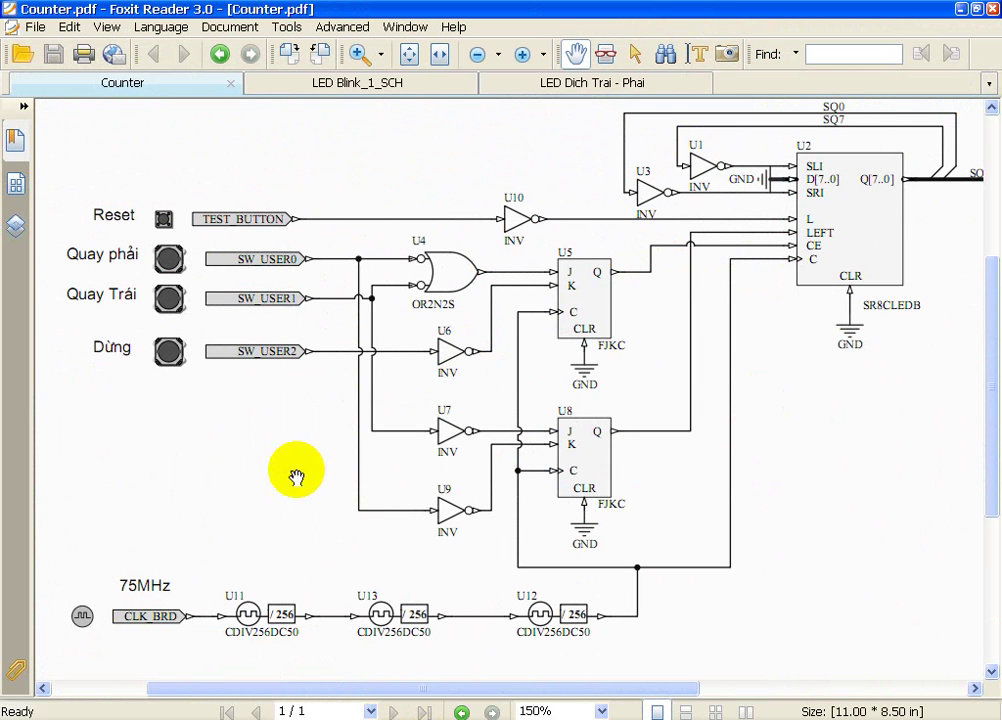
- Return to the schematic in Altium Designer and switch the component library to FPGA Generic.IntLib
key(alt+Tab)
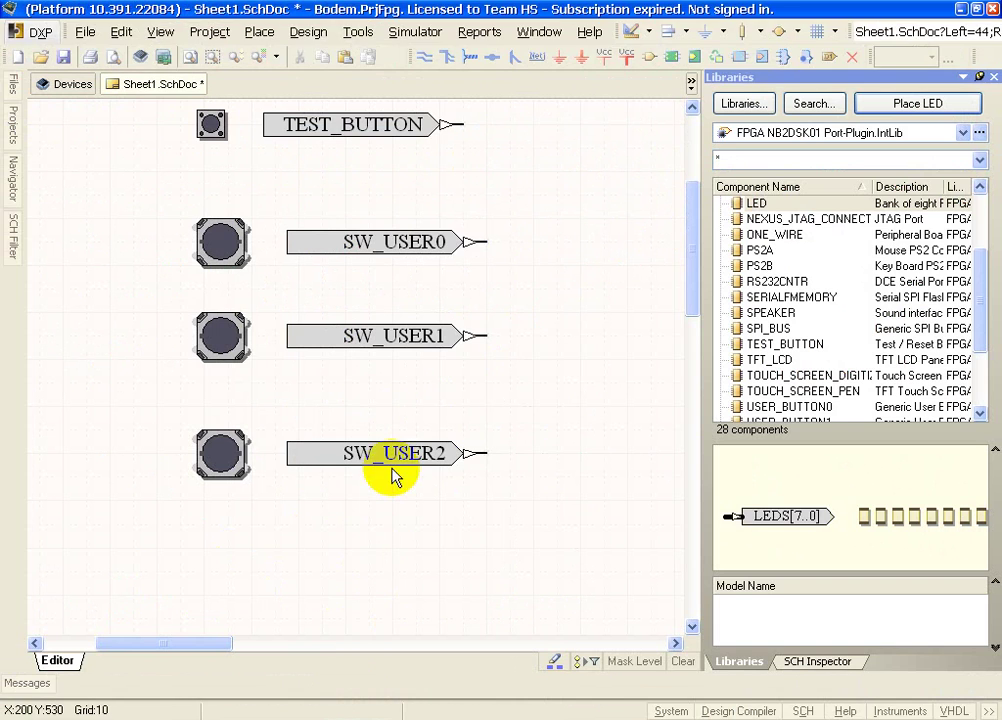
ctrl+scroll(560, 283, down, 4)
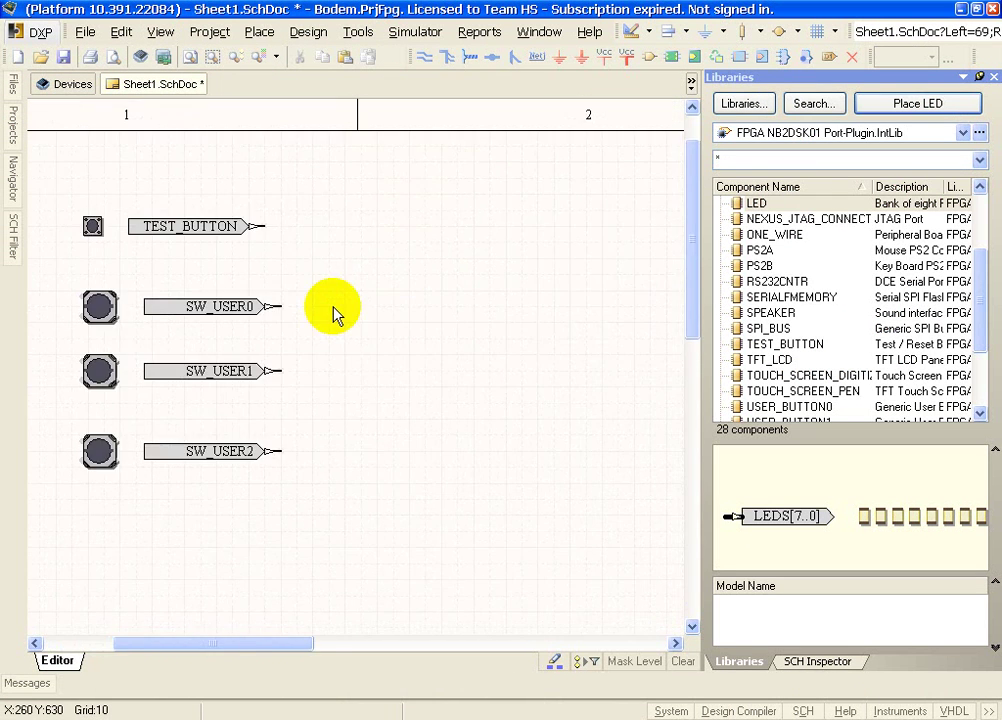
scroll(370, 365, down, 2)
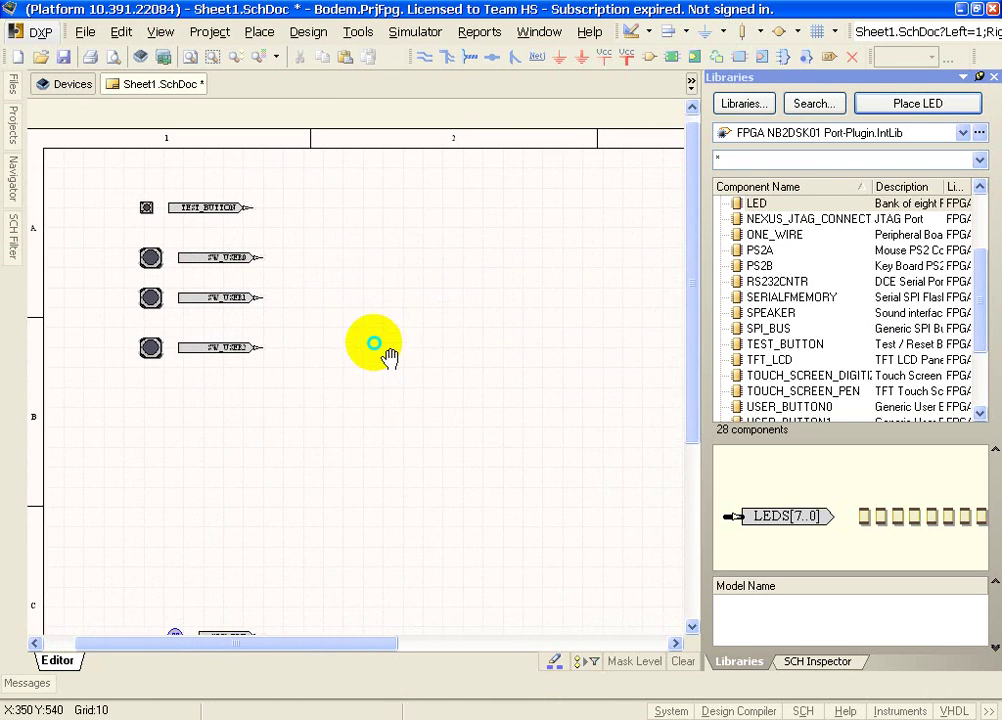
click(818, 140)
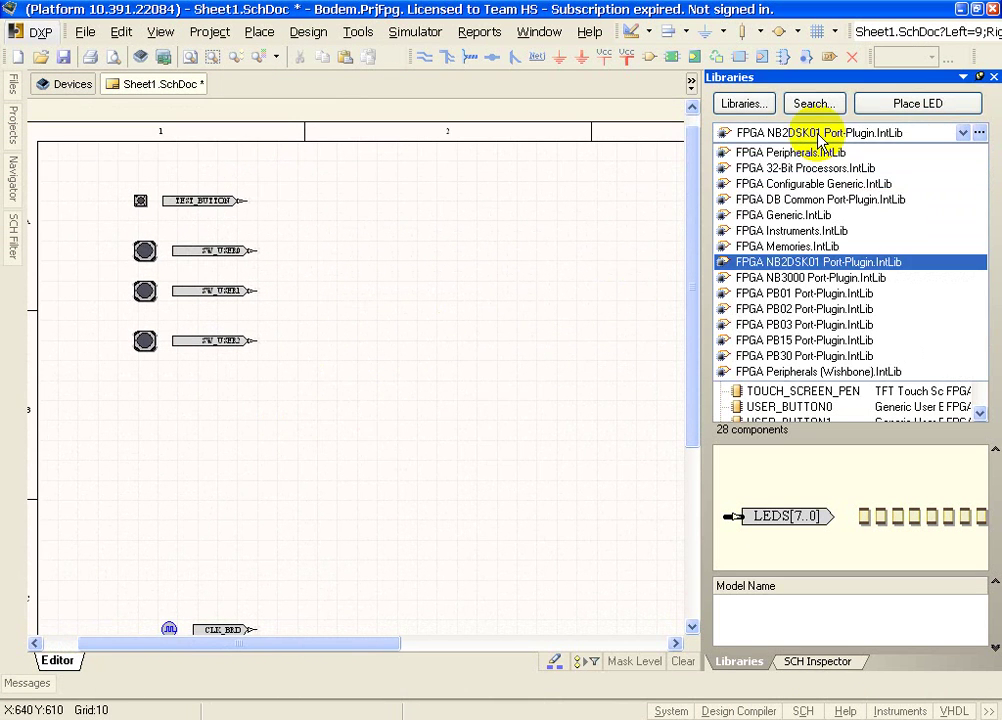
click(830, 216)
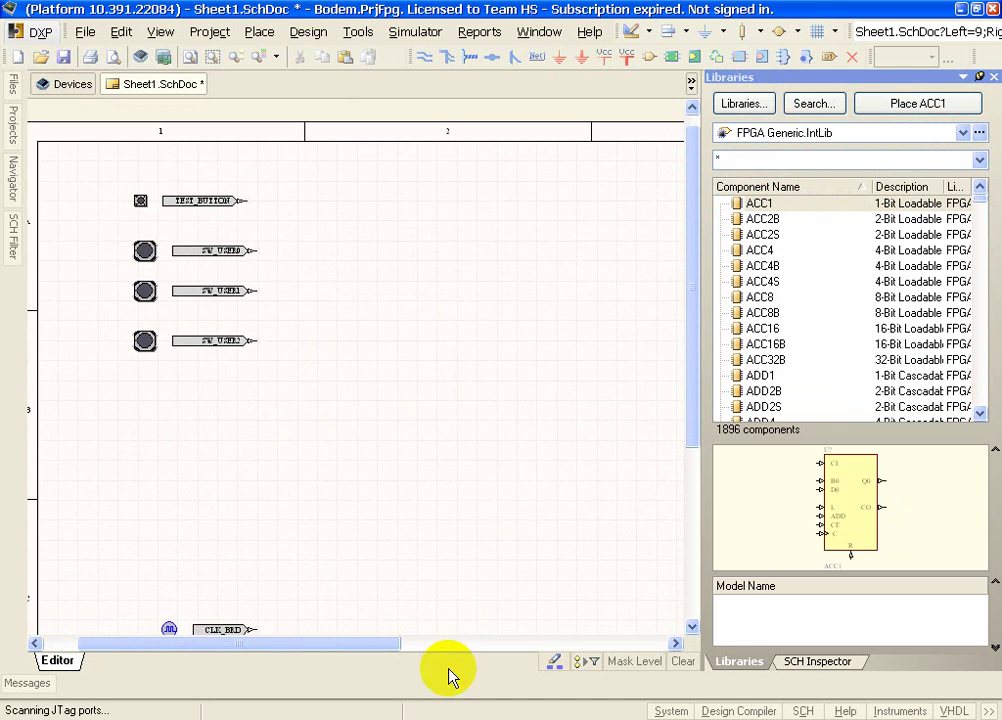
- Examine the gate and flip-flop symbols in Counter.pdf in Foxit Reader to identify the required generic components, such as OR2N2S
click(410, 718)
ctrl+scroll(436, 284, up, 4)
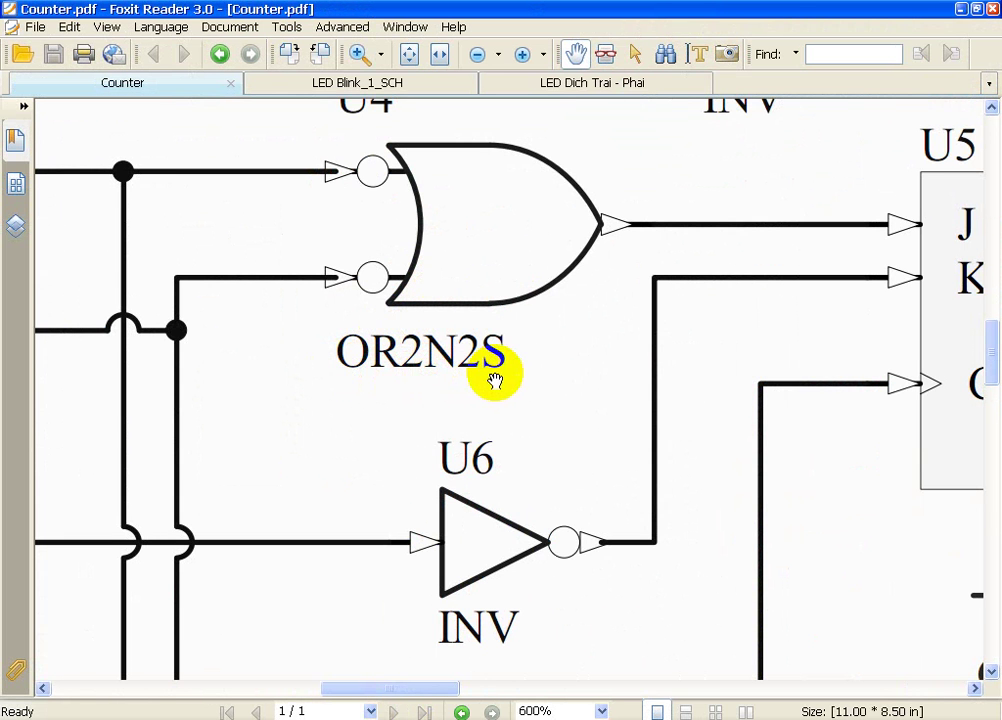
ctrl+scroll(494, 379, down, 3)
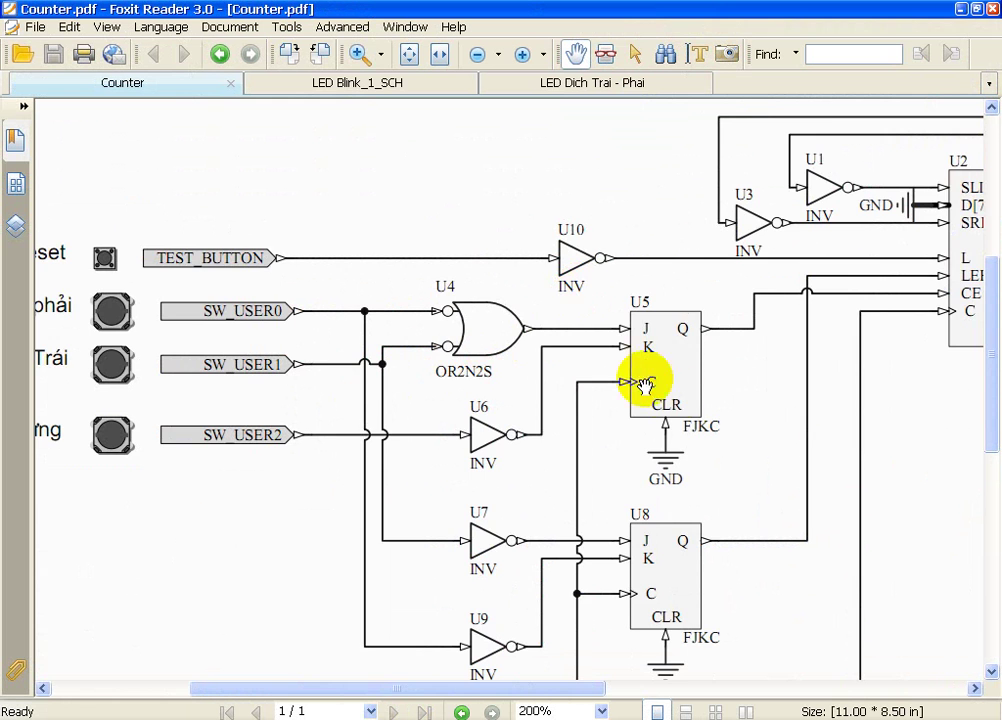
ctrl+scroll(692, 444, up, 1)
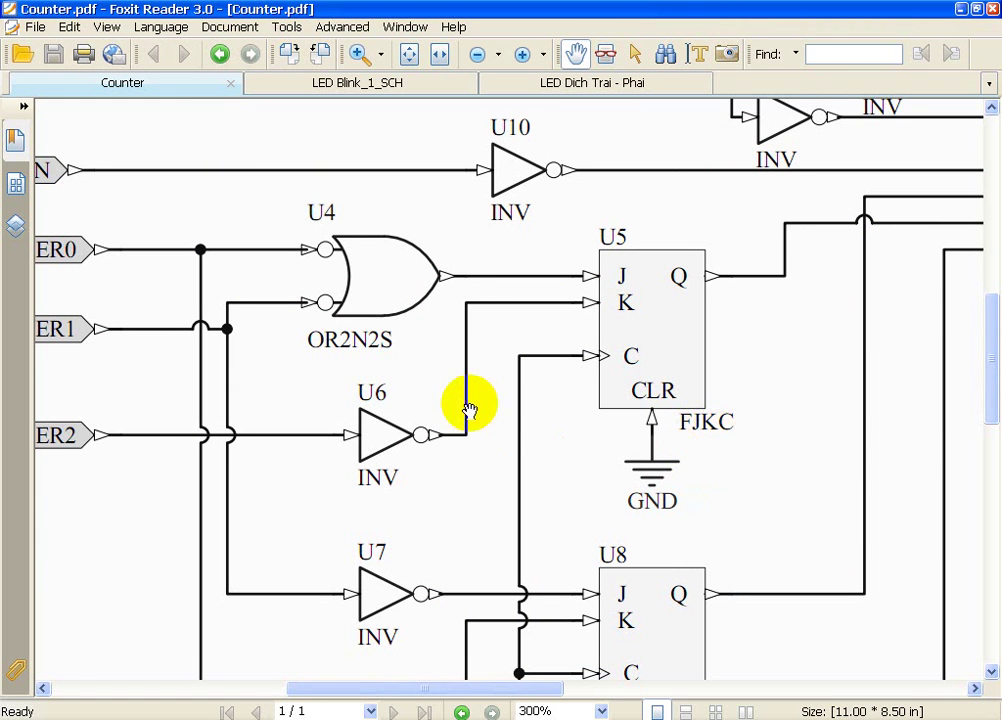
ctrl+scroll(460, 400, down, 1)
scroll(380, 326, down, 1)
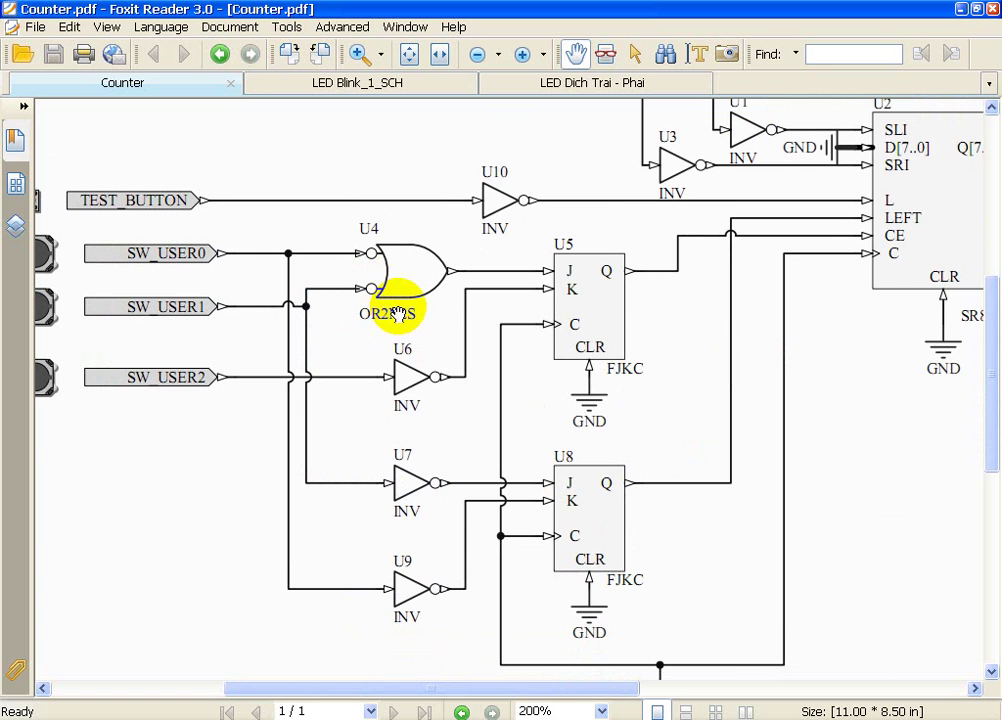
- Switch to Altium Designer and examine the two-input OR gate variants in the FPGA Generic library, comparing their symbols
key(alt+Tab)
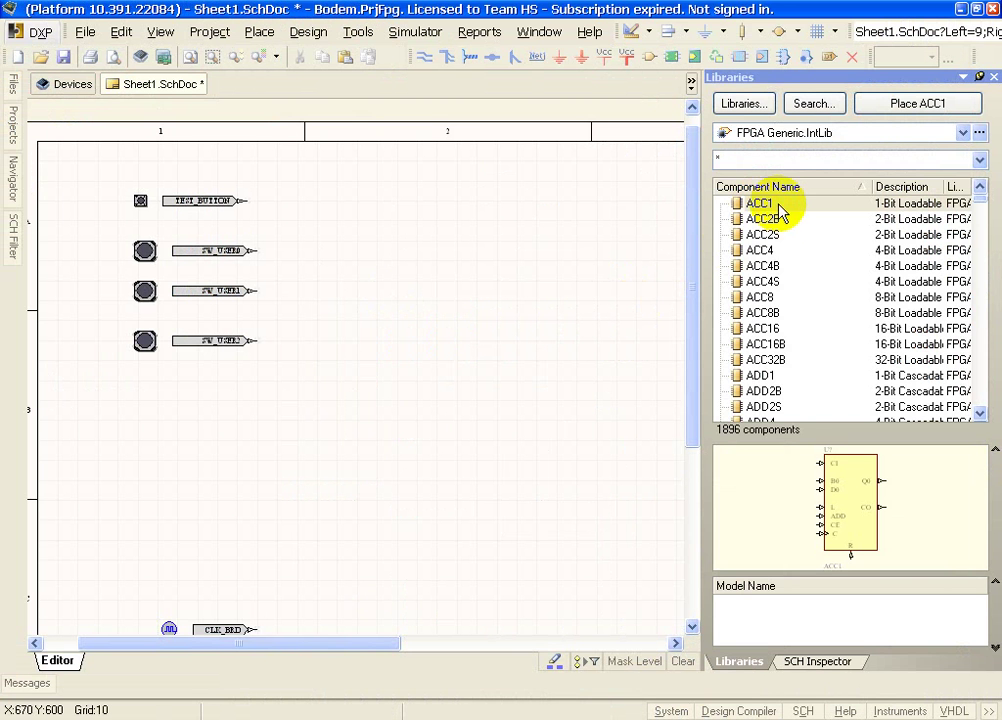
click(770, 219)
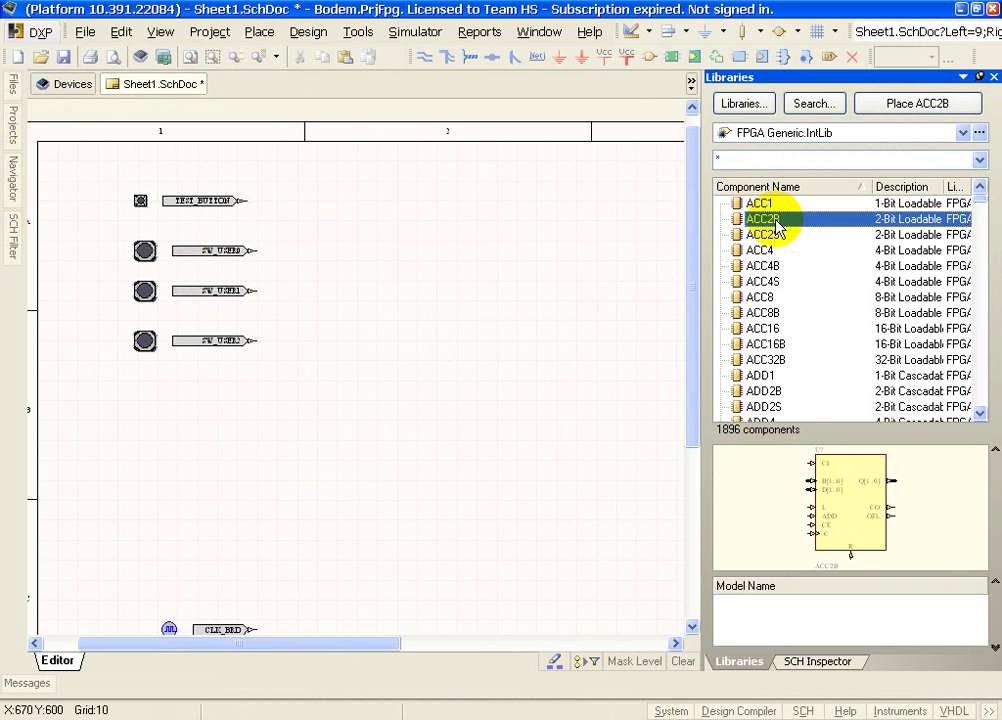
key(o)
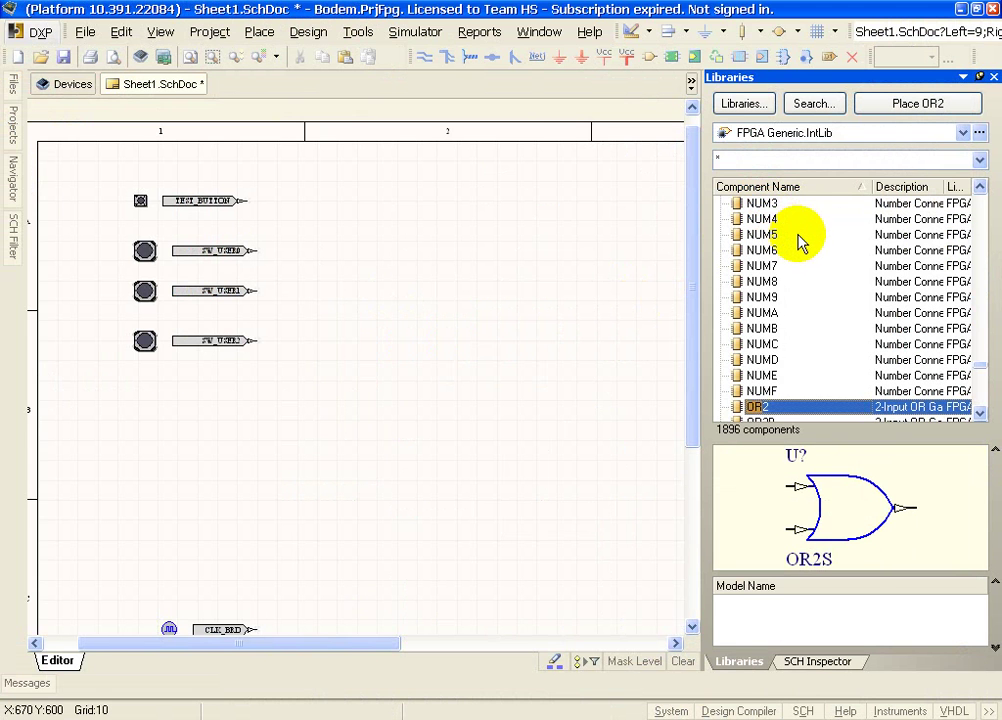
scroll(895, 315, down, 4)
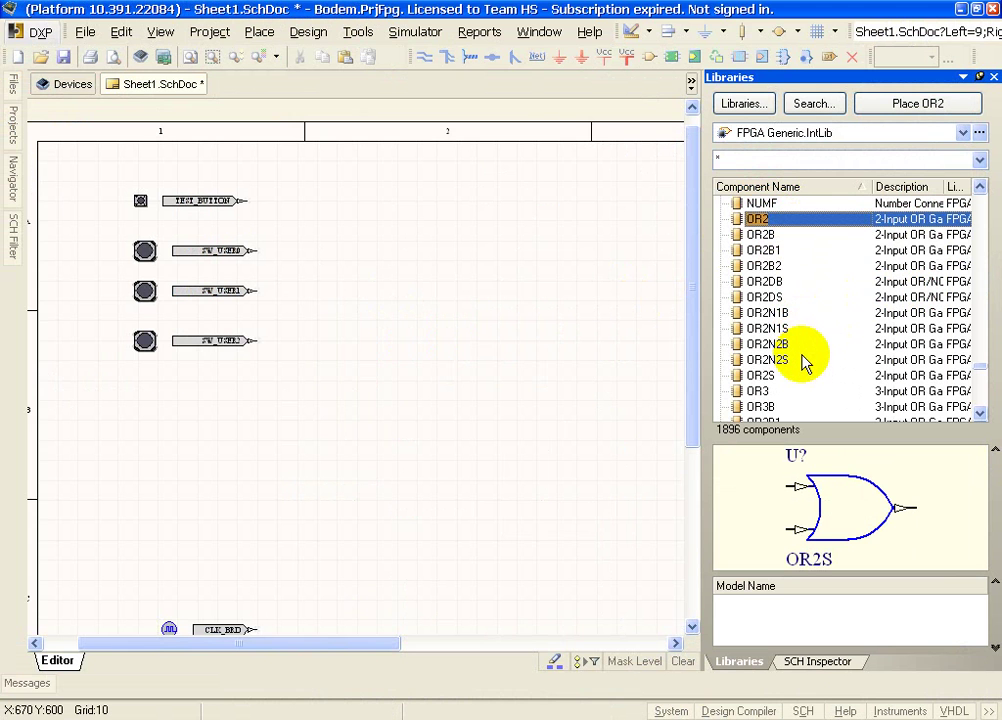
click(788, 295)
click(787, 252)
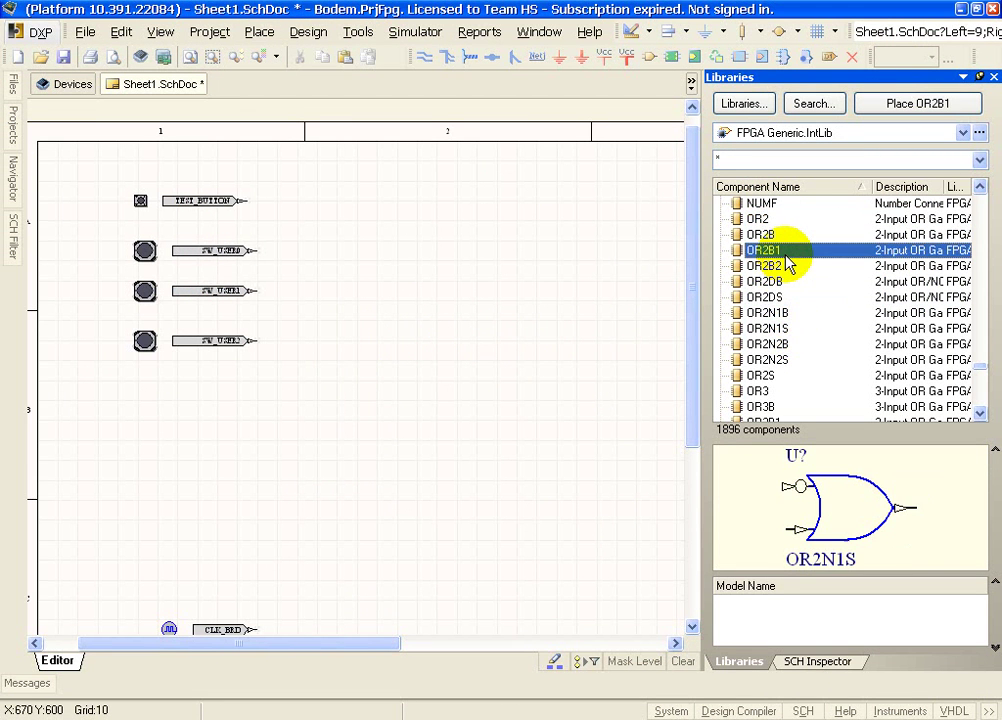
click(787, 265)
key(Down)
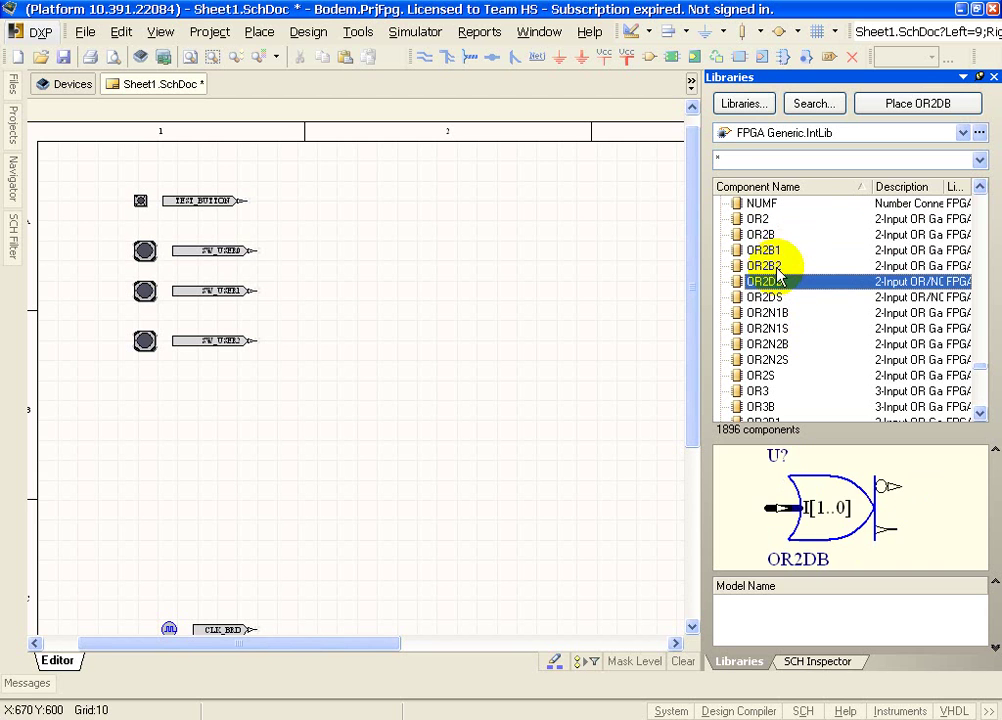
- Recheck the OR gate's name in Counter.pdf in Foxit Reader and place one OR2N2S beside the SW_USER0 and SW_USER1 ports in Altium Designer
click(436, 716)
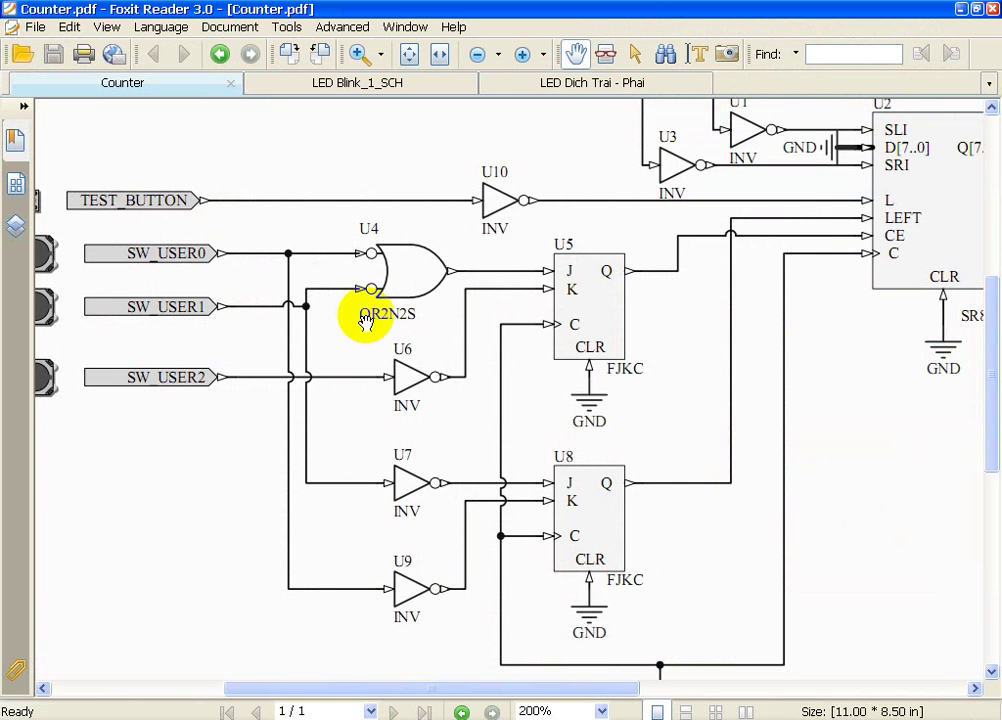
key(alt+Tab)
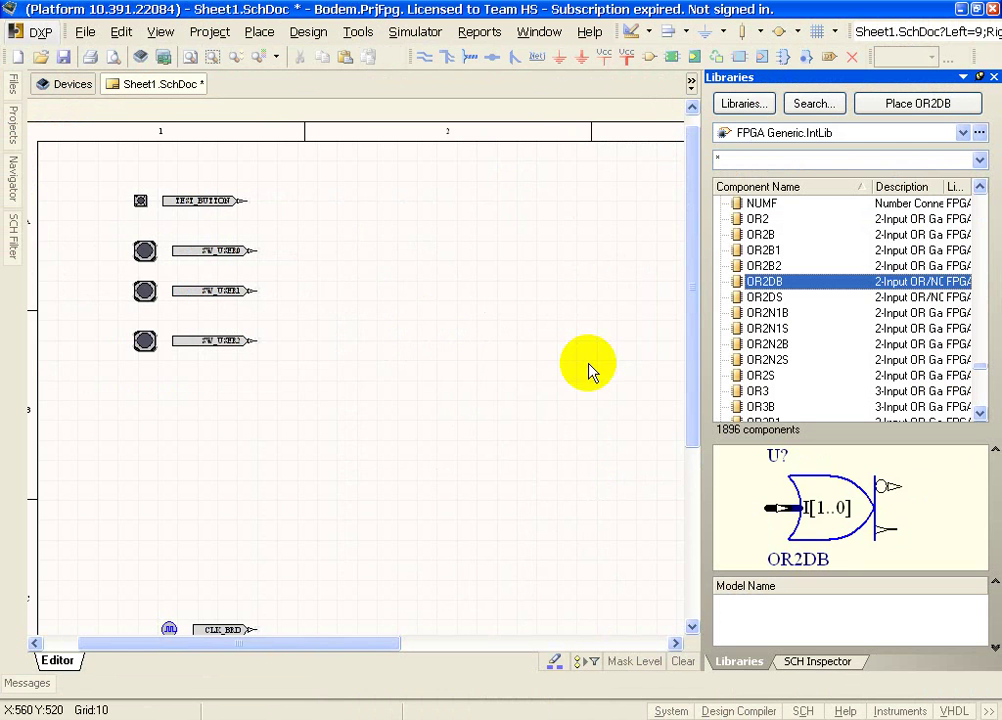
click(770, 360)
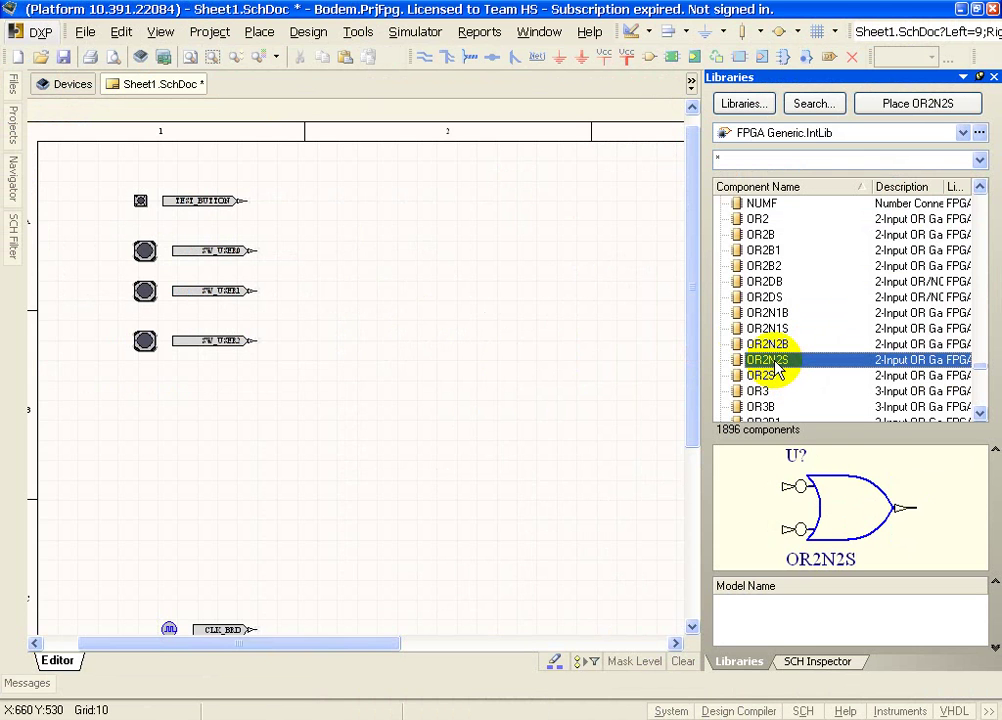
click(897, 107)
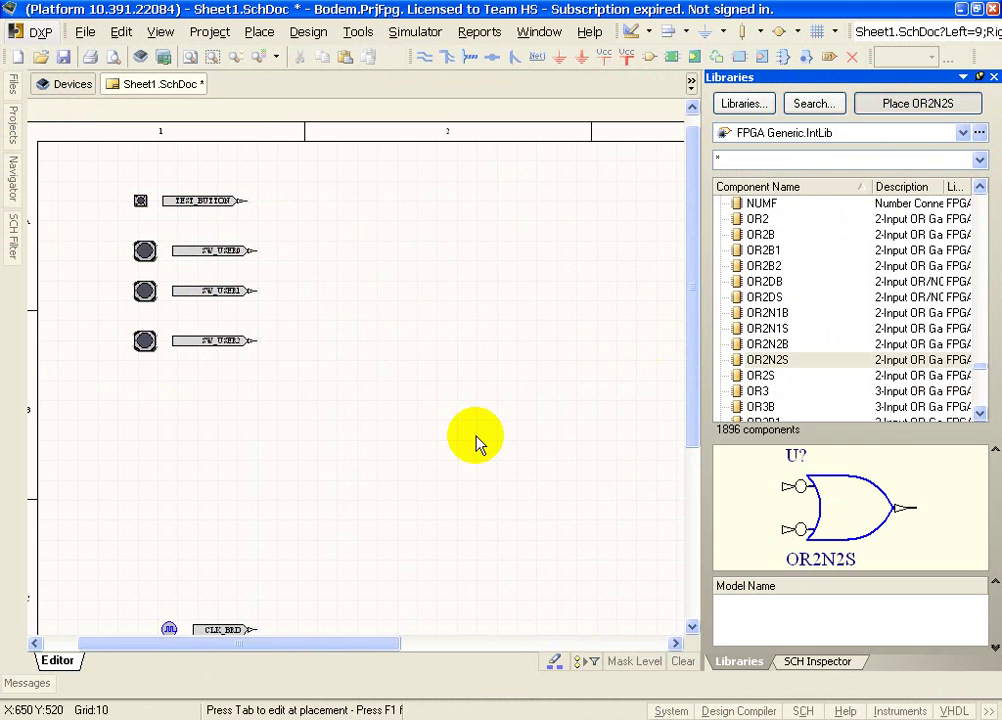
click(320, 265)
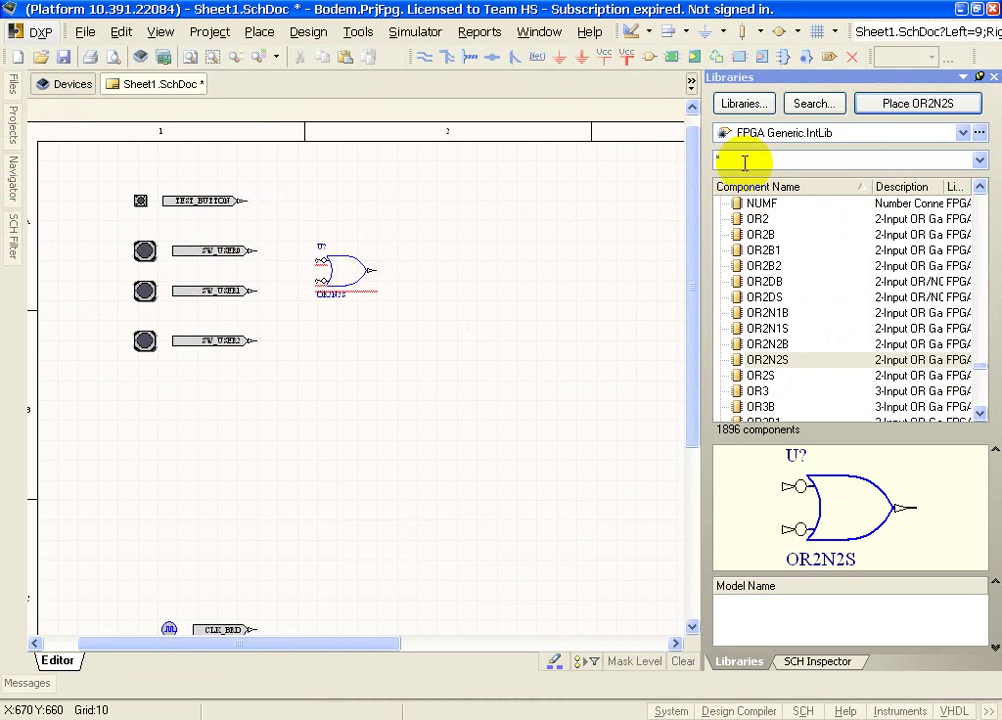
- Place four INV inverters from the FPGA Generic library in a vertical column below the OR2N2S gate
click(763, 235)
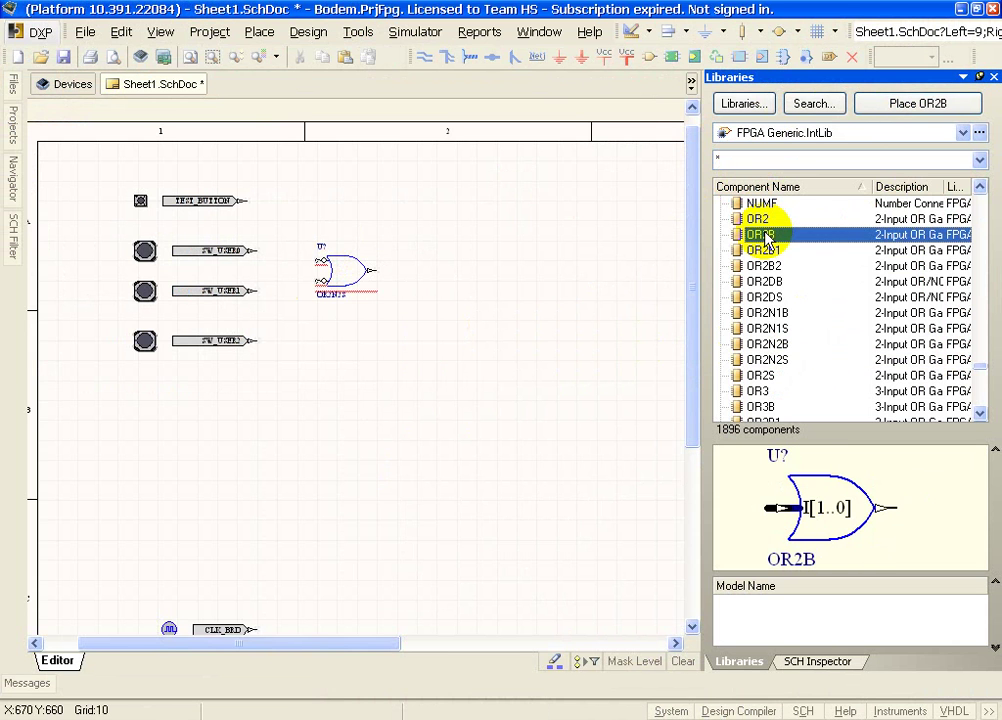
text(inv)
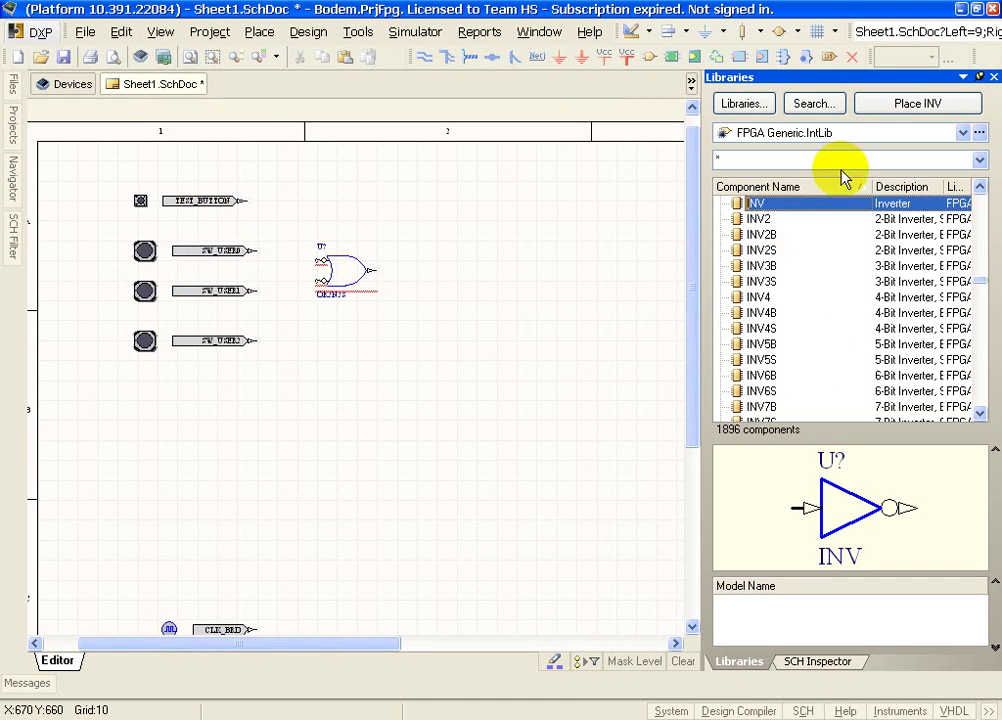
click(896, 103)
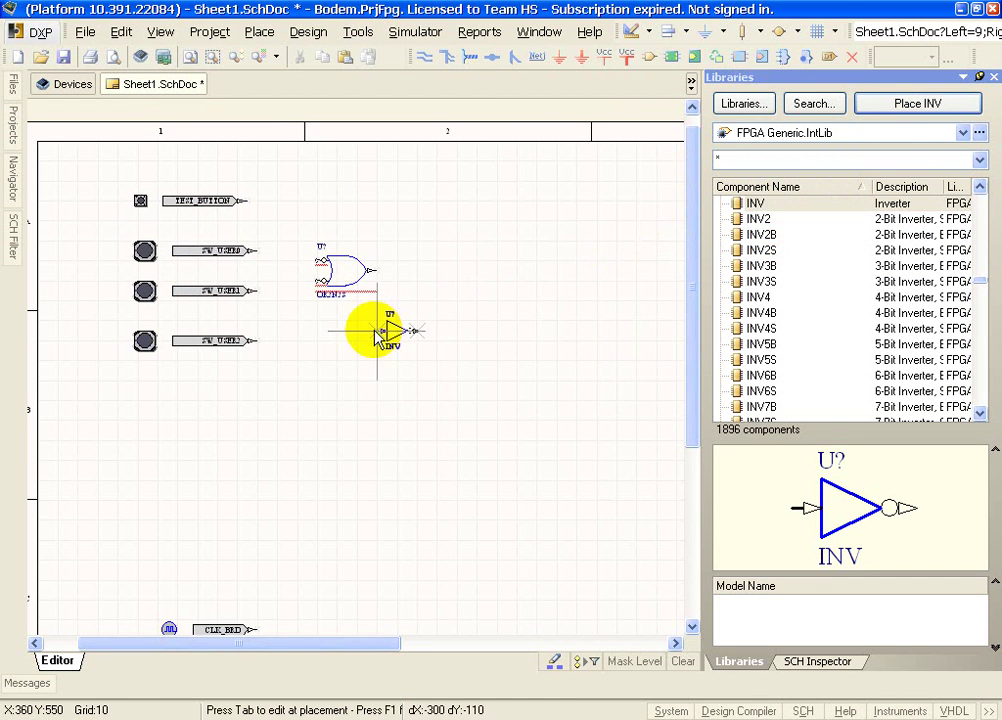
click(320, 331)
click(320, 381)
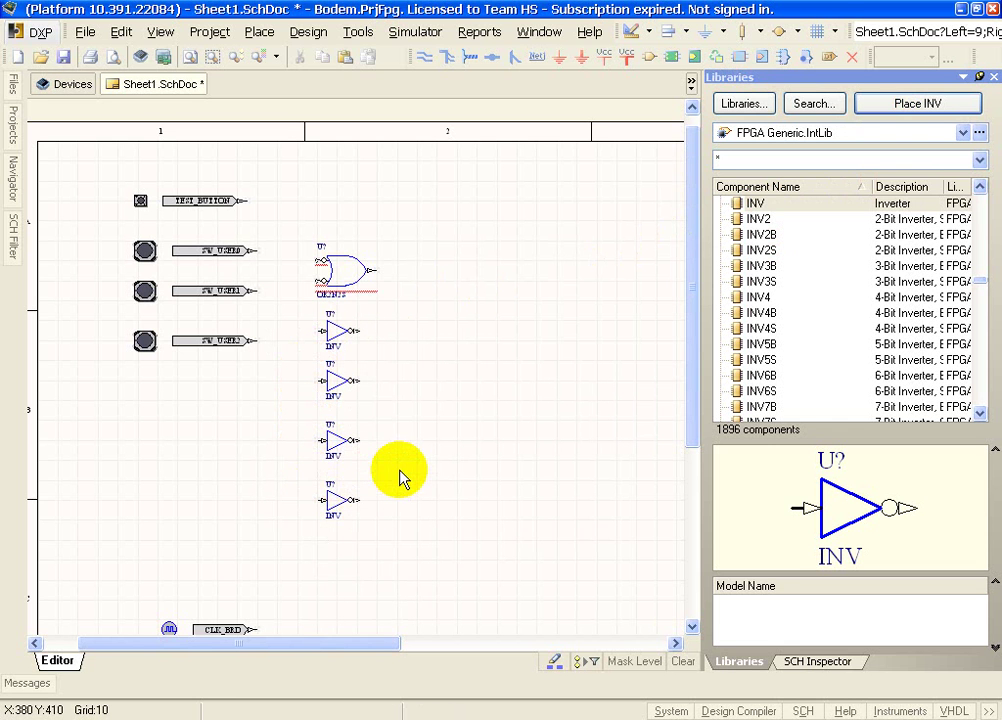
- Check the remaining inverters in Counter.pdf in Foxit Reader, including U1 and U3, and return to Altium Designer
key(alt+Tab)
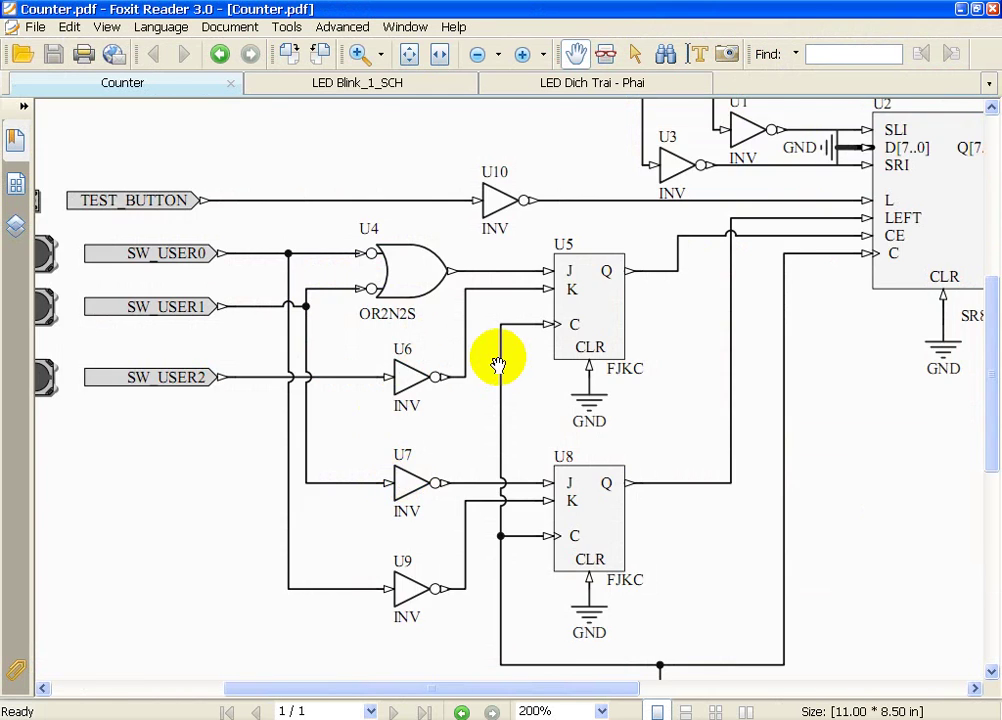
ctrl+scroll(498, 365, down, 2)
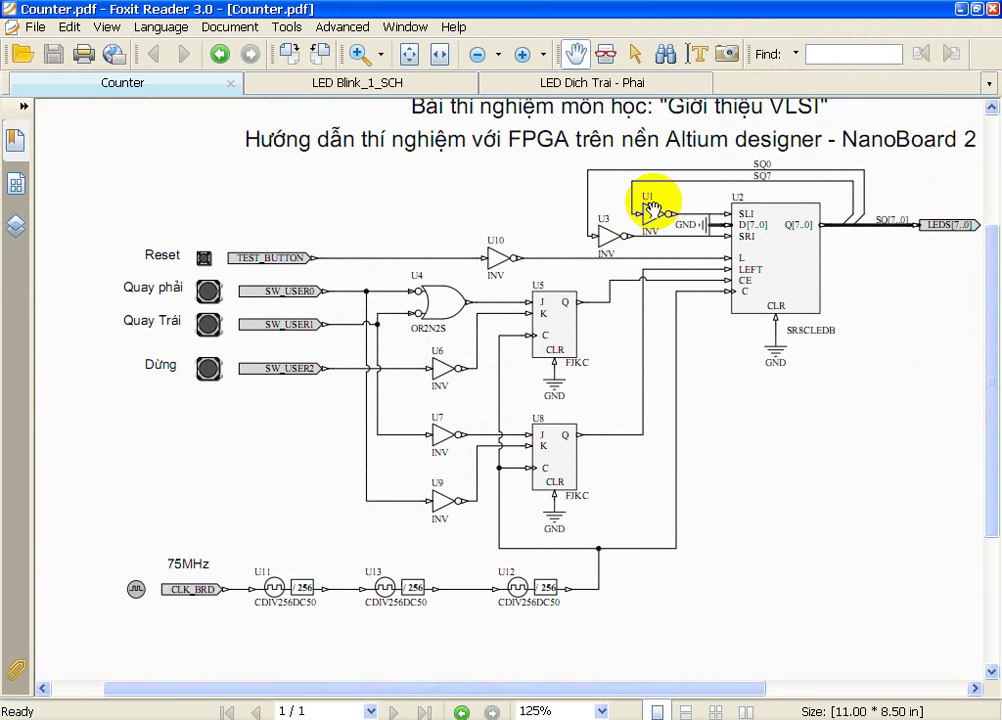
key(alt+Tab)
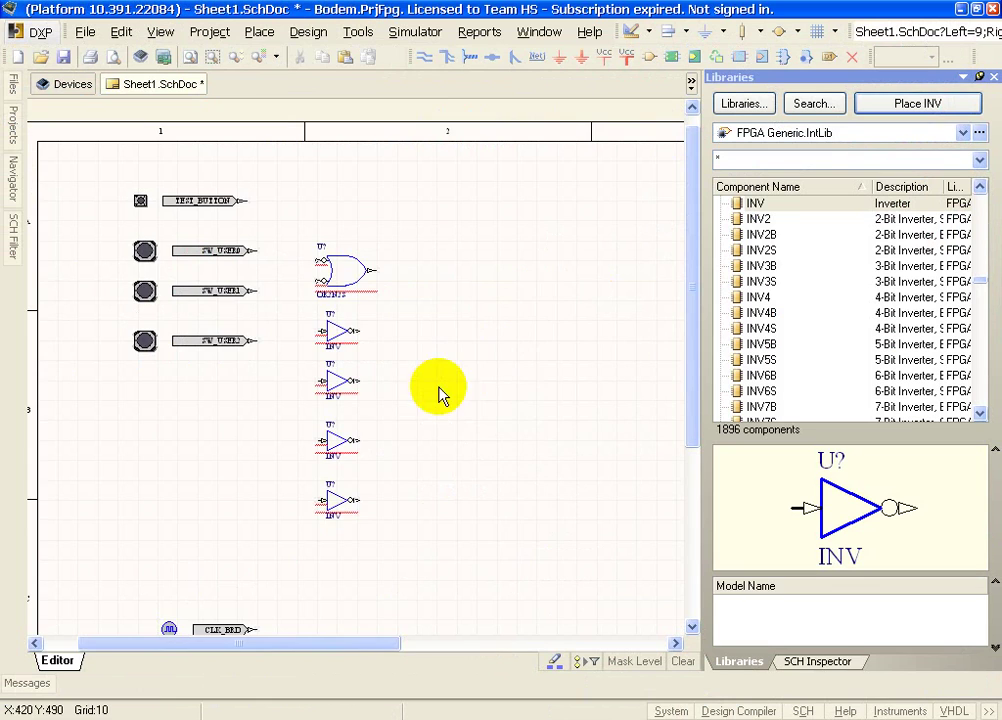
- Copy the lowest inverter and paste two copies, one above the other, in sheet column 3 near the upper border
right_drag(495, 332, 400, 334)
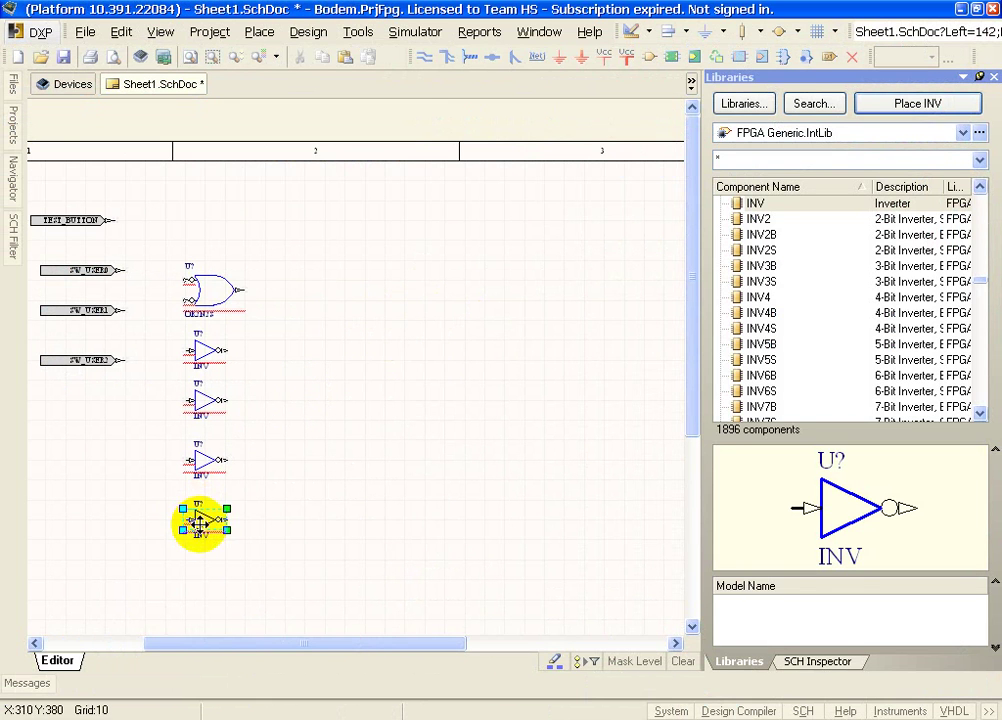
ctrl+scroll(204, 515, up, 3)
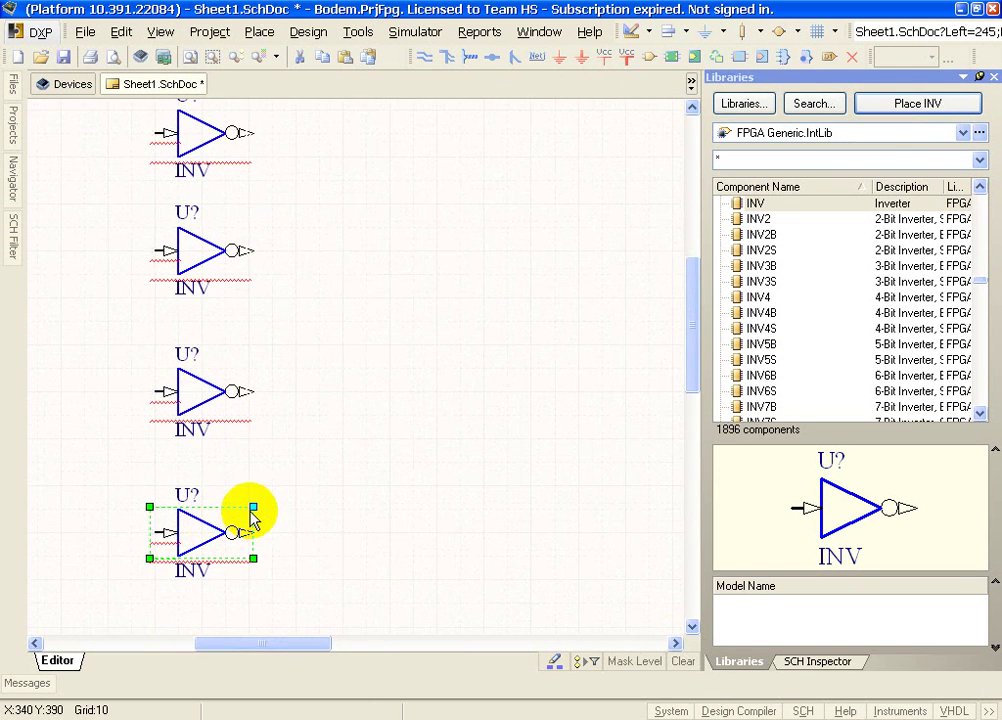
ctrl+scroll(206, 525, down, 2)
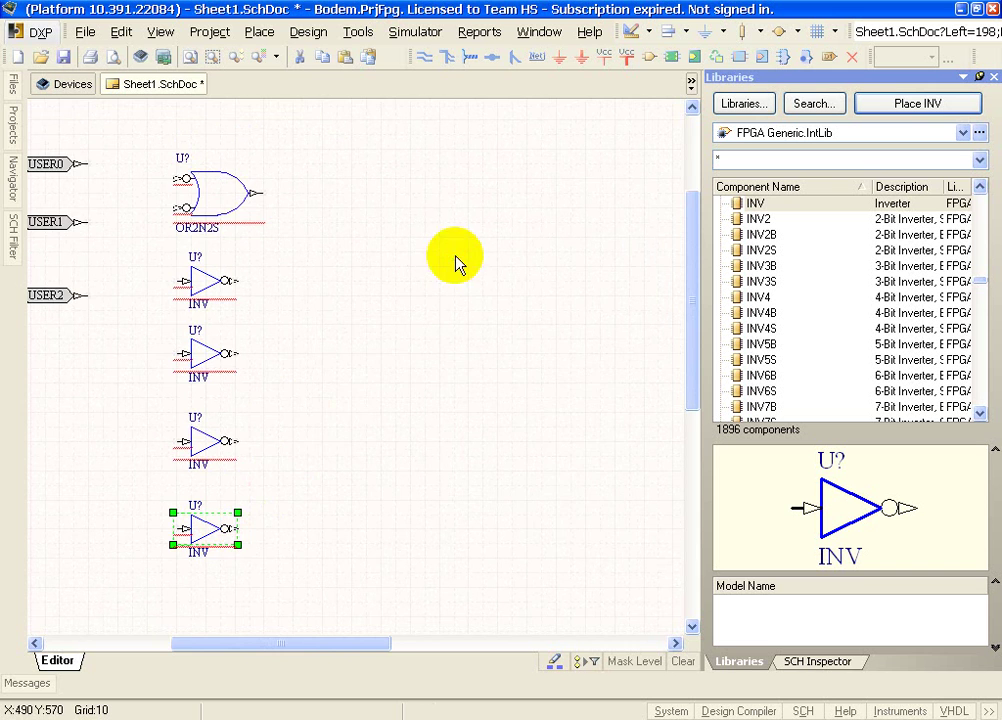
right_drag(455, 262, 358, 403)
ctrl+scroll(358, 403, down, 1)
right_drag(405, 459, 355, 378)
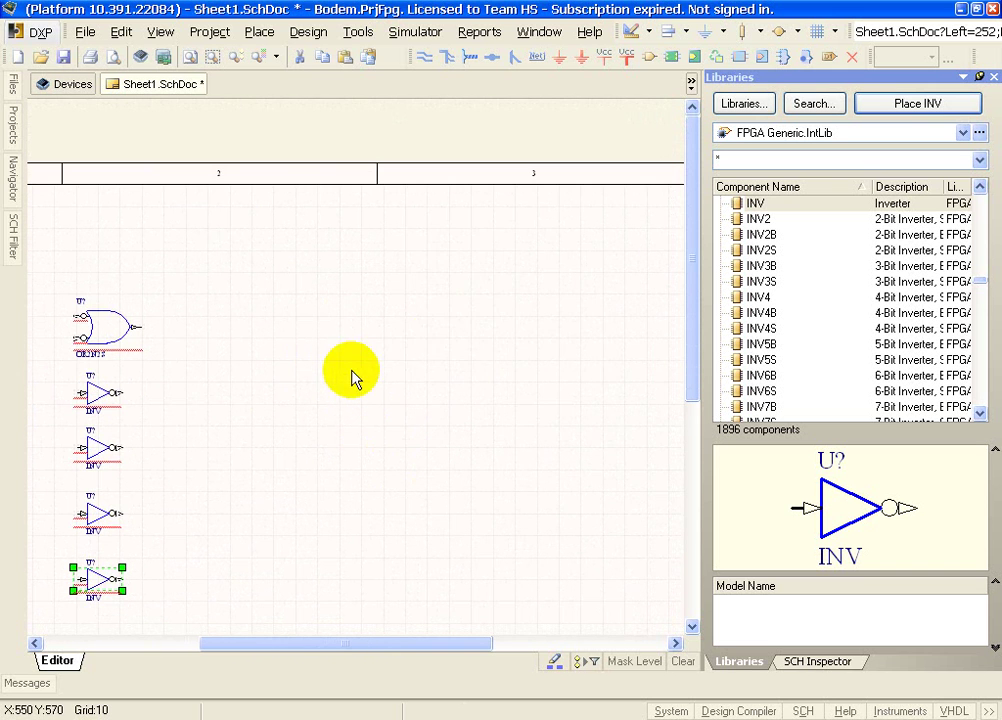
key(ctrl+v)
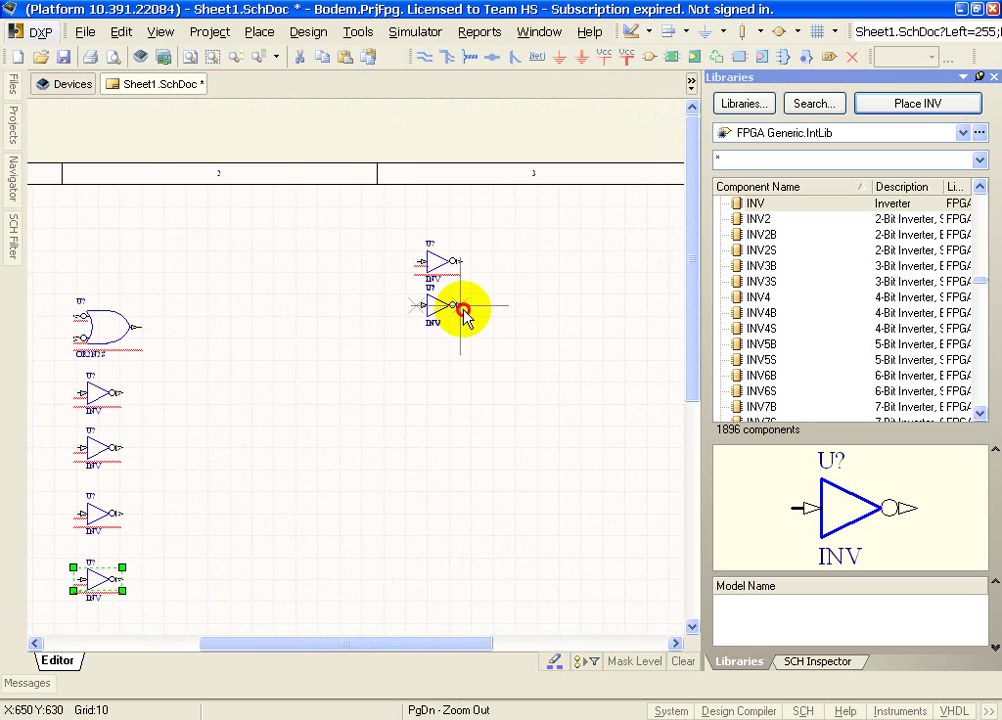
click(465, 310)
- Examine flip-flops U5 and U8 in Counter.pdf in Foxit Reader to identify their component type and connections
right_drag(224, 418, 414, 340)
key(alt+Tab)
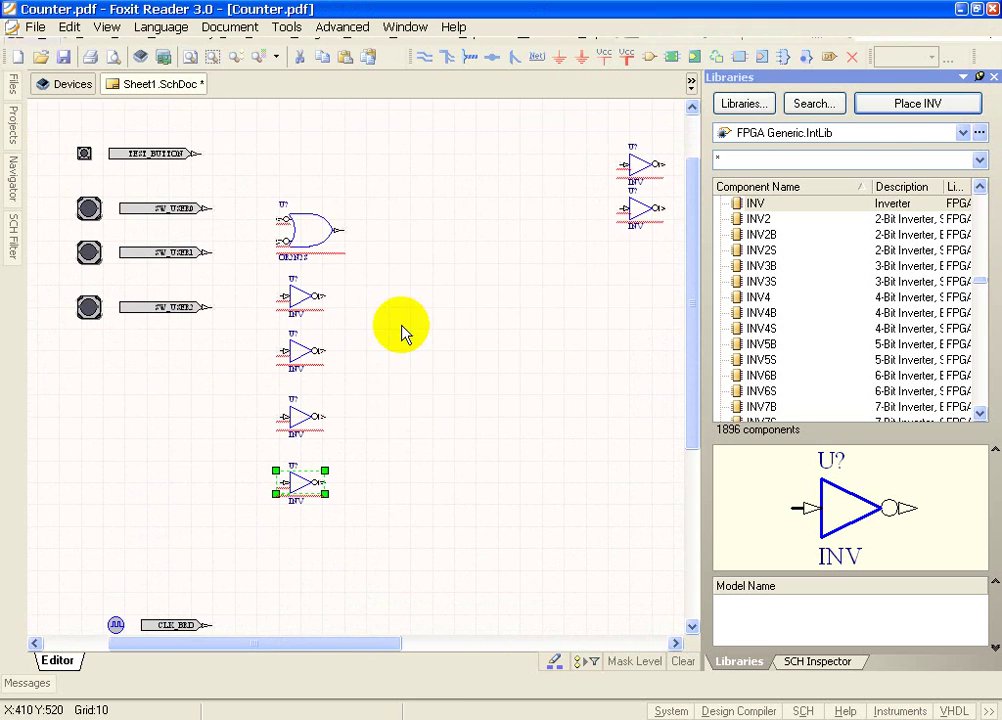
ctrl+scroll(500, 300, up, 1)
ctrl+scroll(586, 362, up, 3)
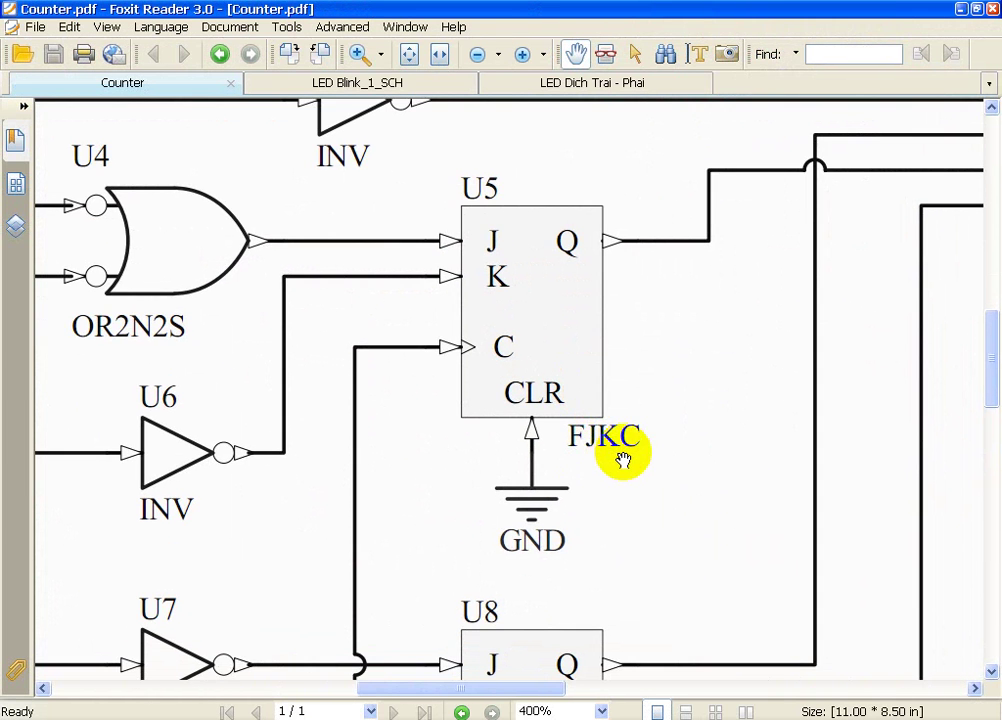
ctrl+scroll(626, 459, down, 3)
scroll(615, 425, down, 1)
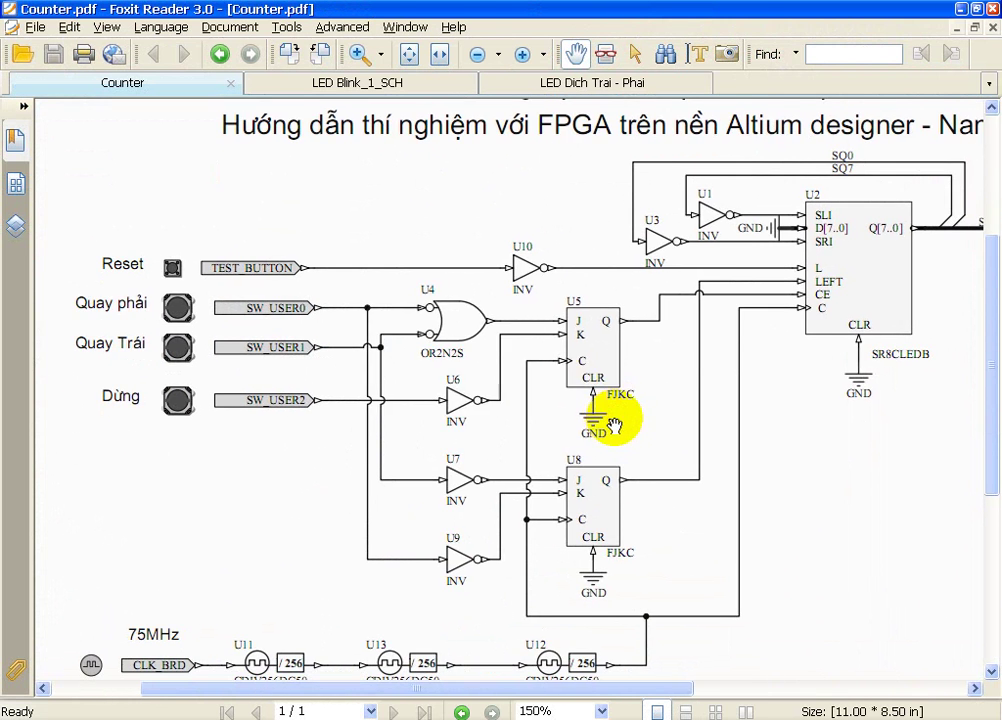
- Return to Altium Designer and place two FJKC flip-flops, one above the other, between the inverter column and the upper inverter pair
key(alt+Tab)
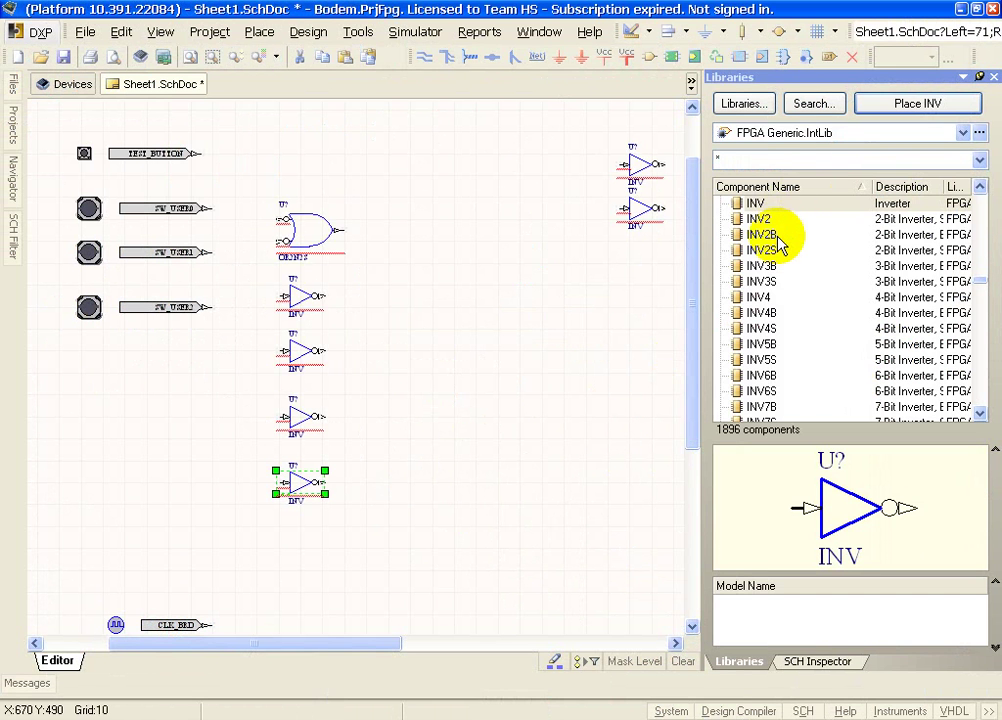
click(779, 236)
key(f)
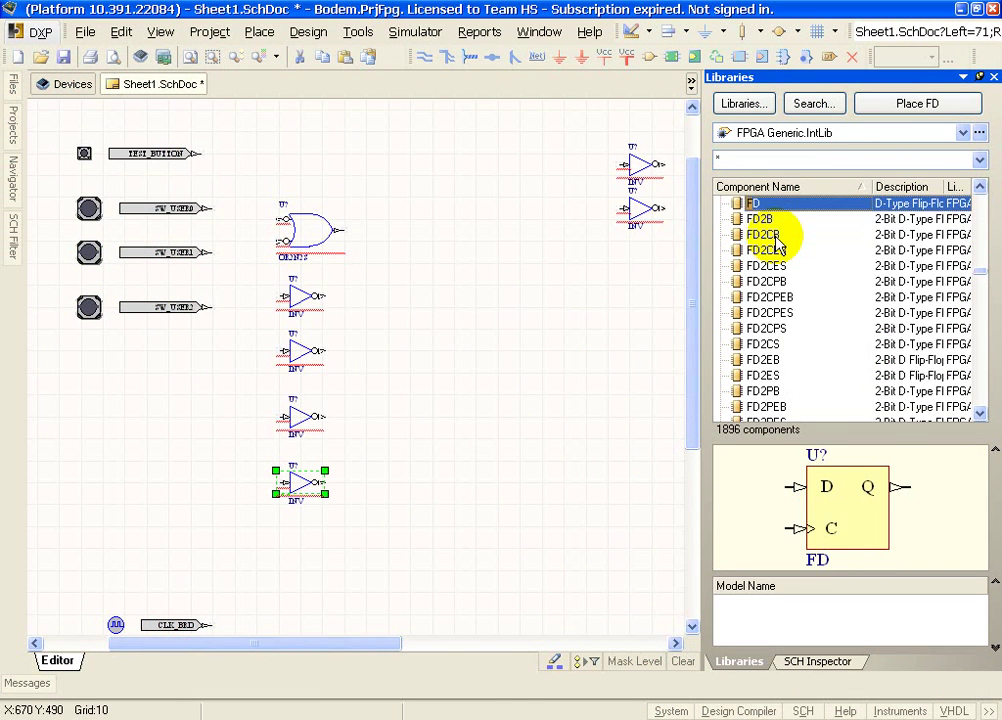
key(j)
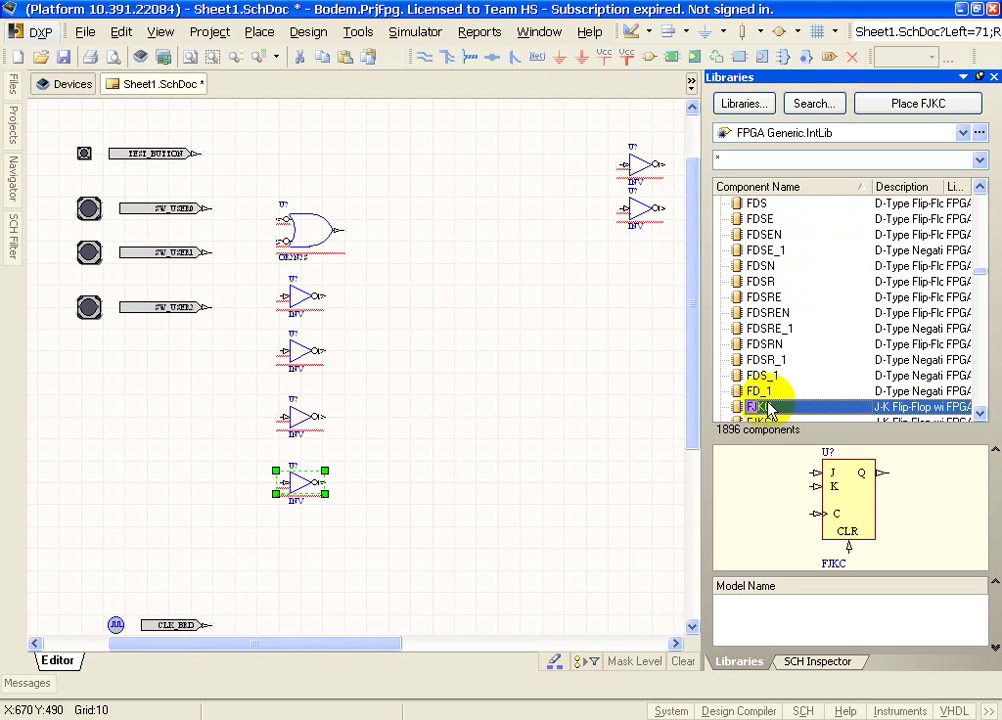
click(922, 103)
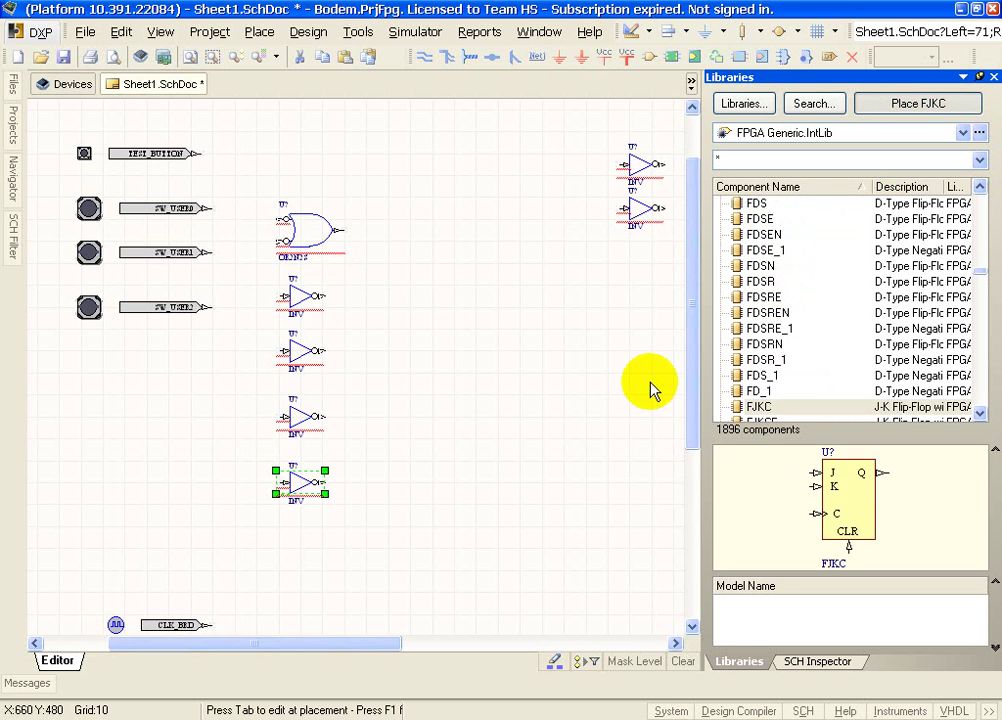
click(458, 252)
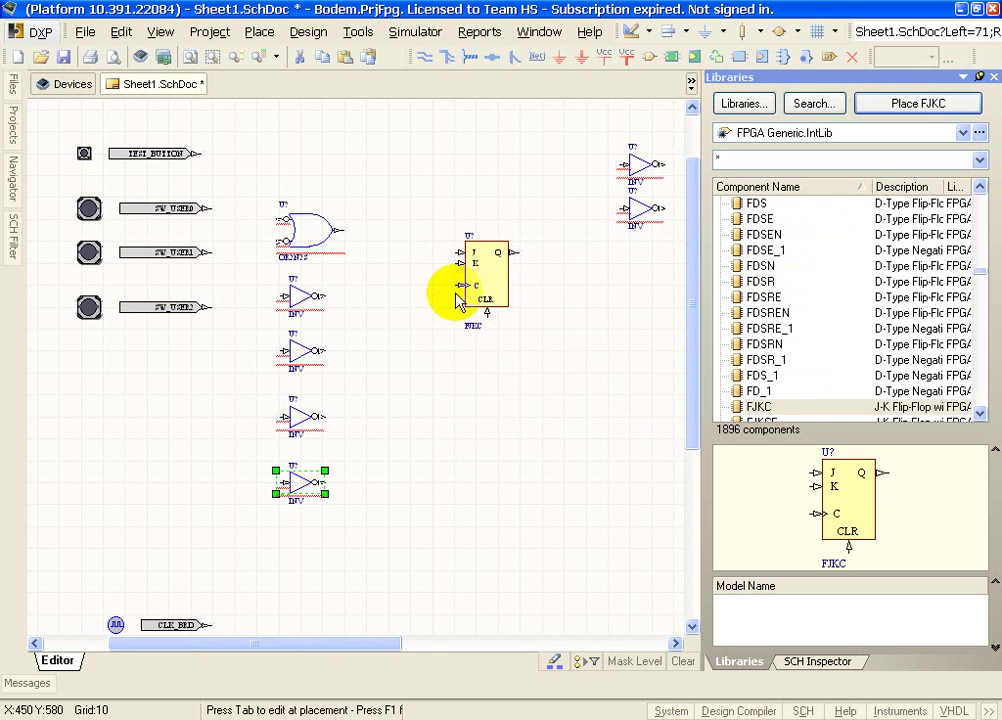
click(447, 400)
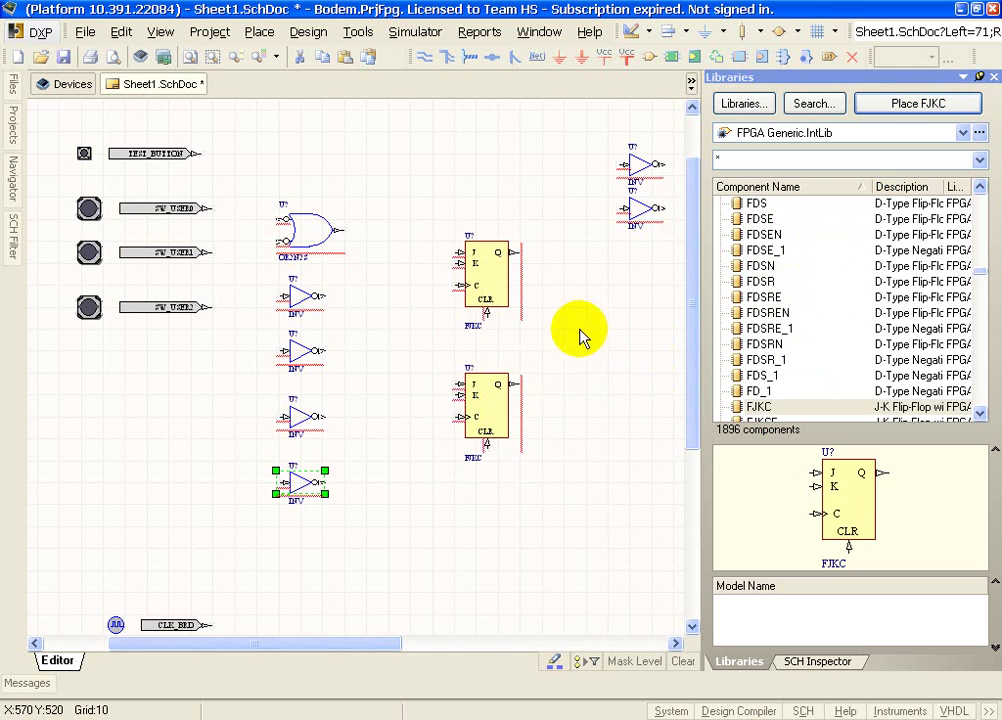
- Examine shift register U2 in Counter.pdf in Foxit Reader to identify its component name, inputs and Q[7..0] output
right_drag(577, 336, 485, 335)
key(alt+Tab)
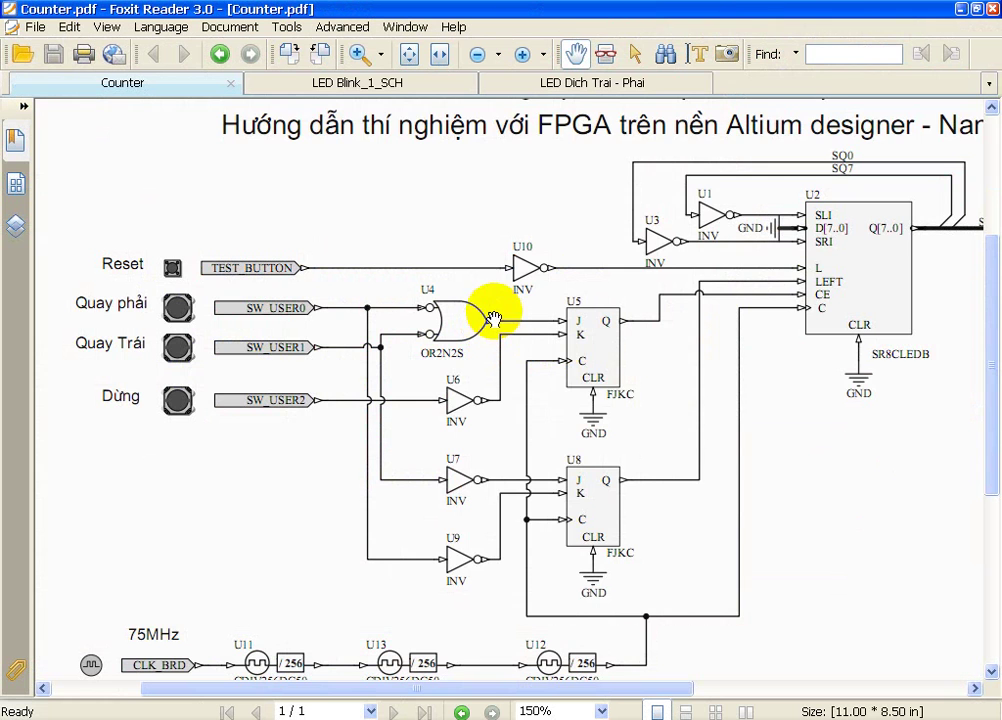
right_click(600, 368)
drag(586, 369, 548, 313)
drag(785, 264, 760, 320)
ctrl+scroll(760, 320, up, 3)
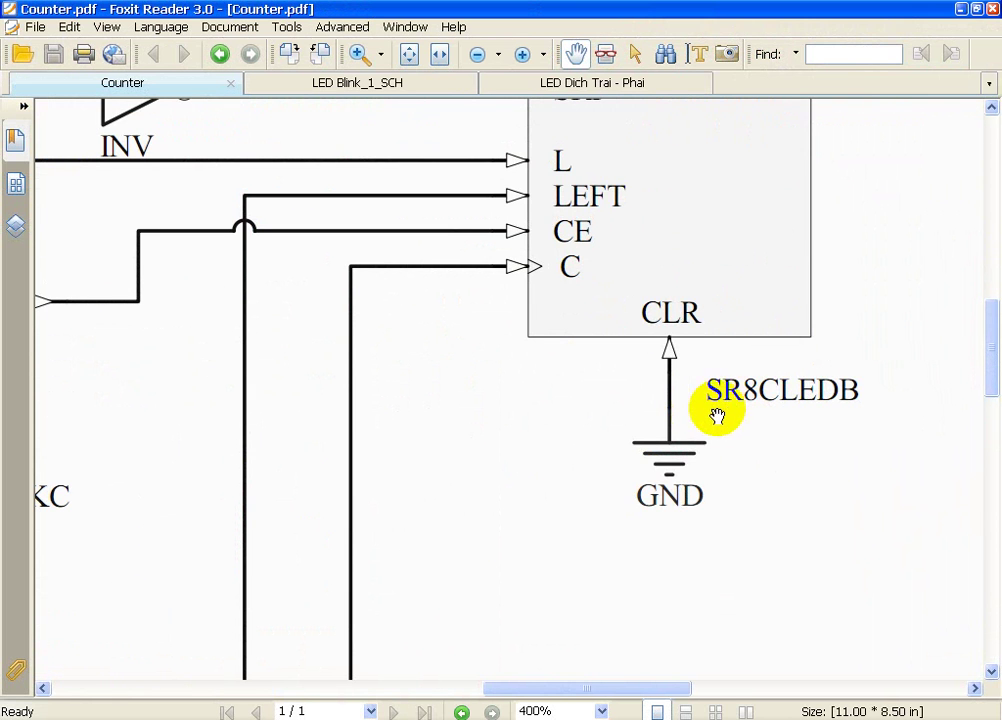
drag(716, 291, 668, 366)
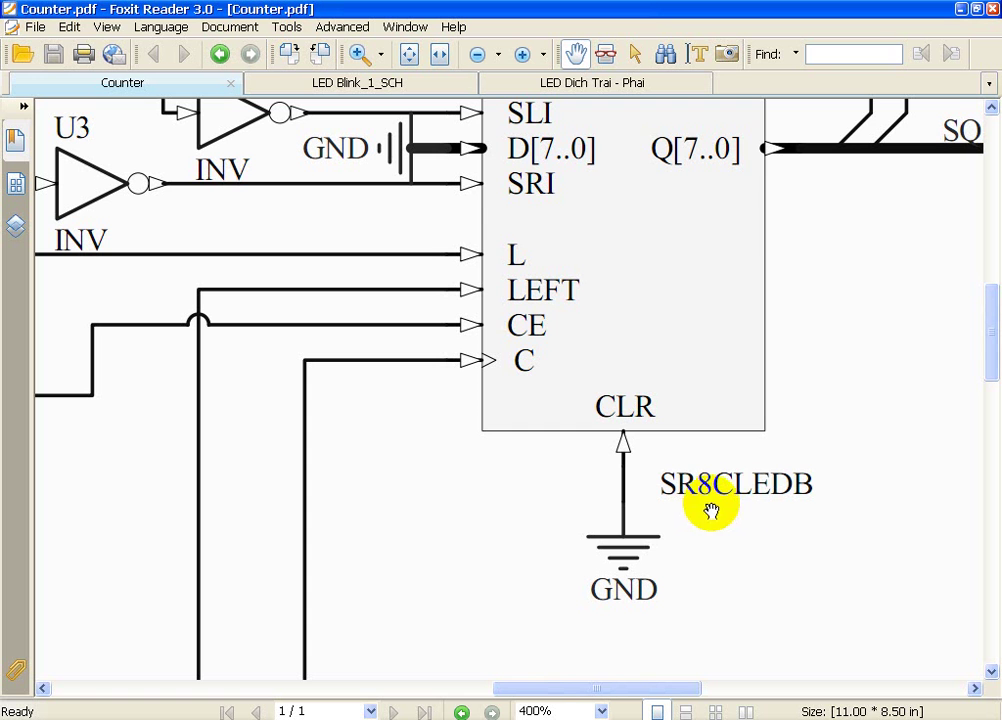
- Return to Altium Designer and place an SR8CLEDB shift register from FPGA Generic.IntLib just beyond the upper inverter pair's outputs
drag(661, 486, 676, 510)
key(alt+Tab)
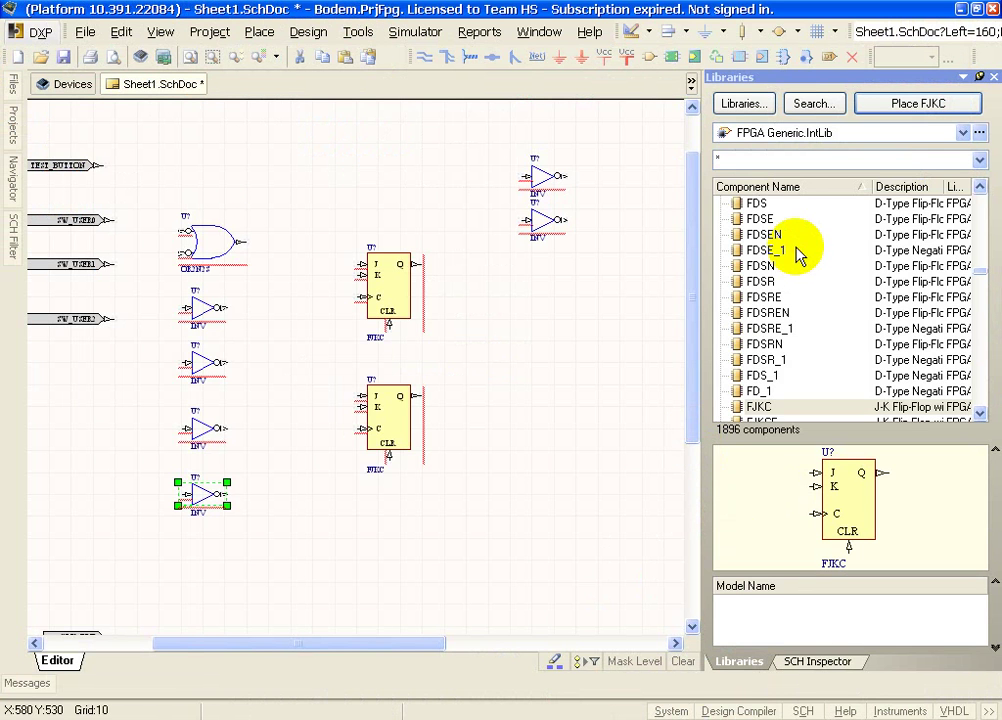
click(797, 252)
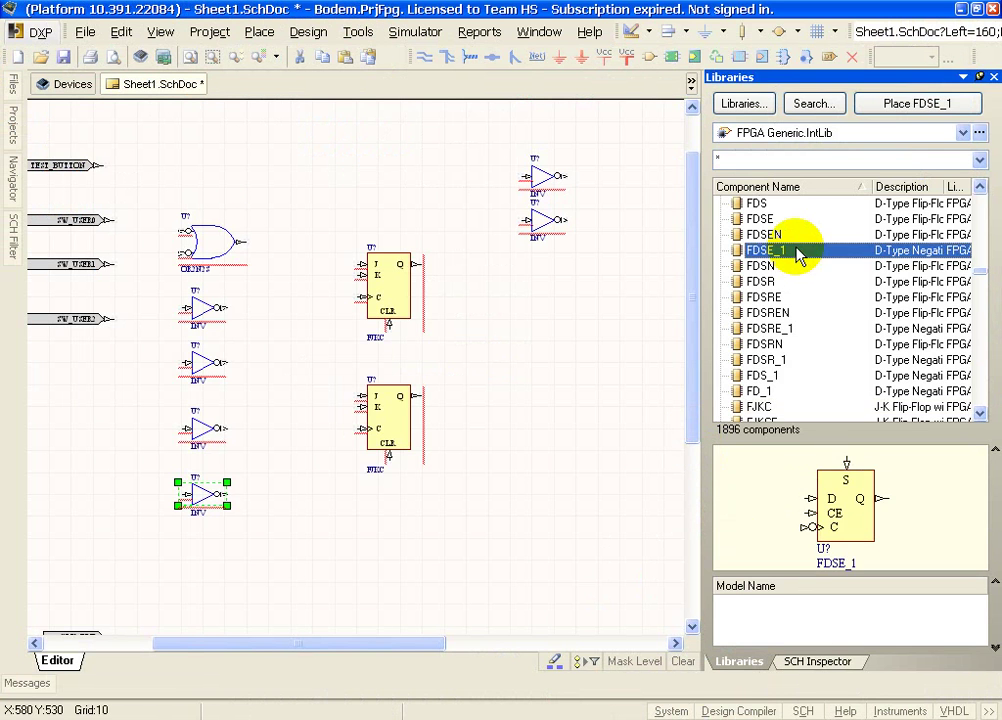
text(sr8CE)
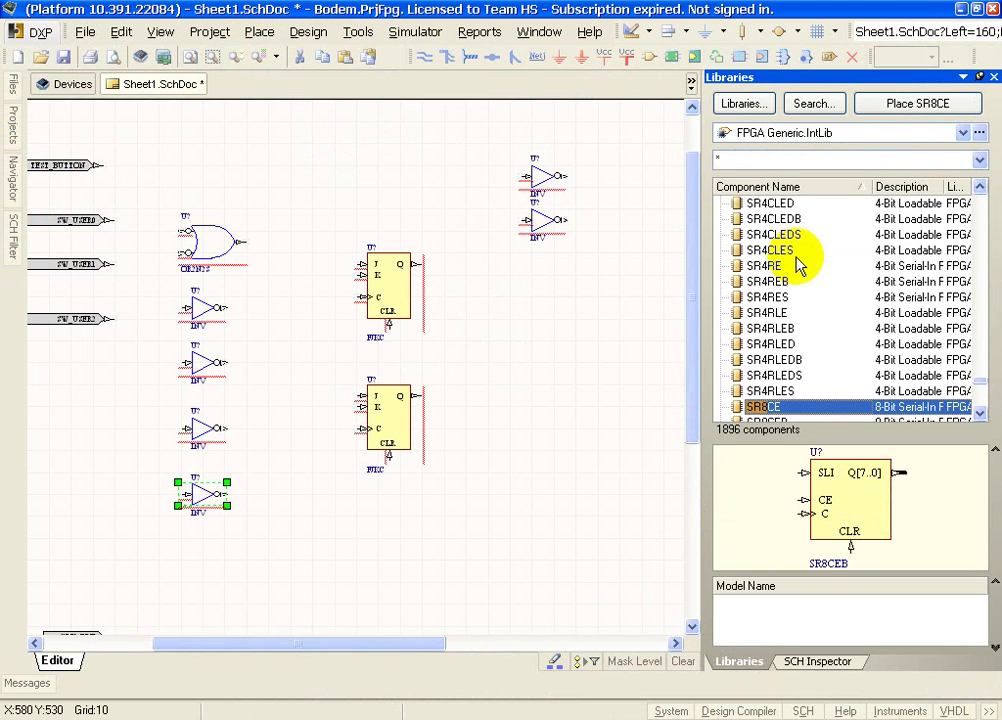
scroll(832, 312, down, 3)
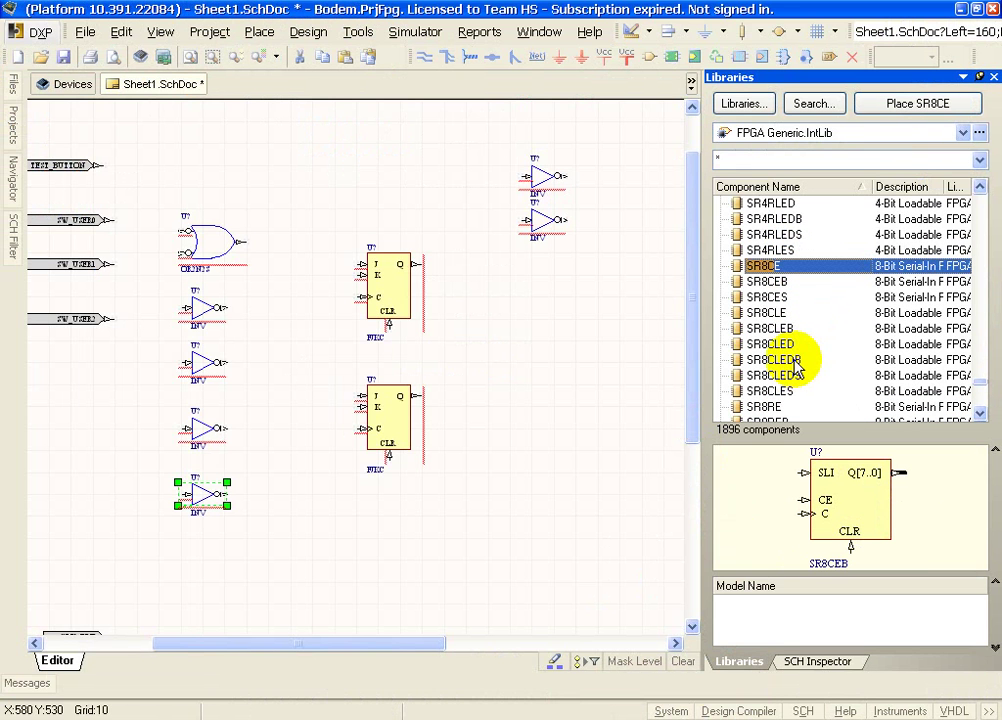
click(795, 362)
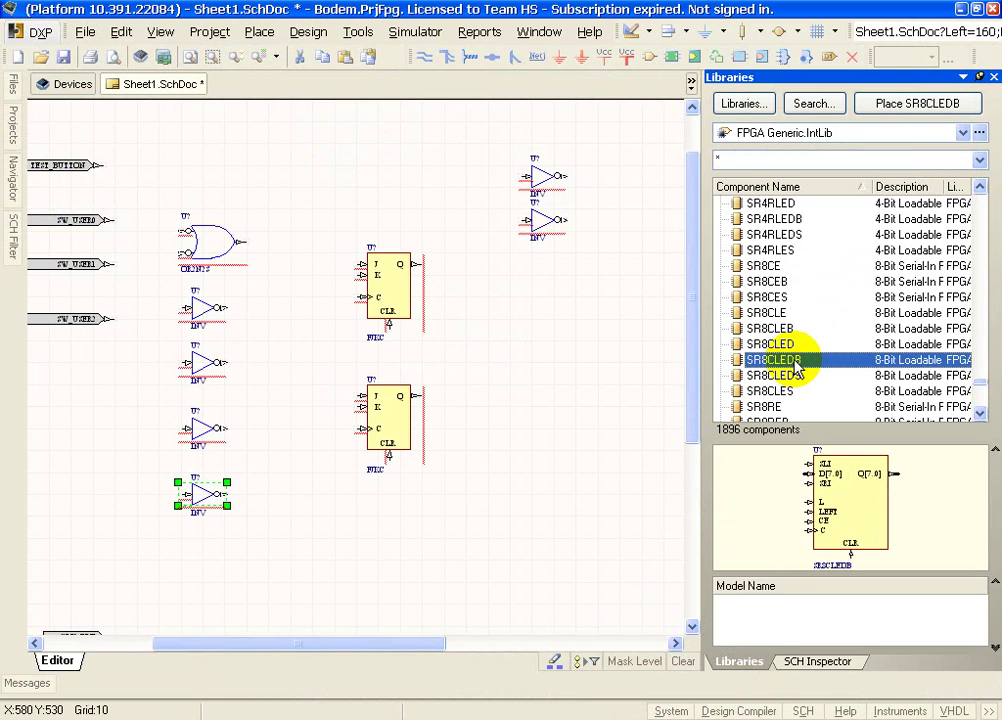
click(933, 104)
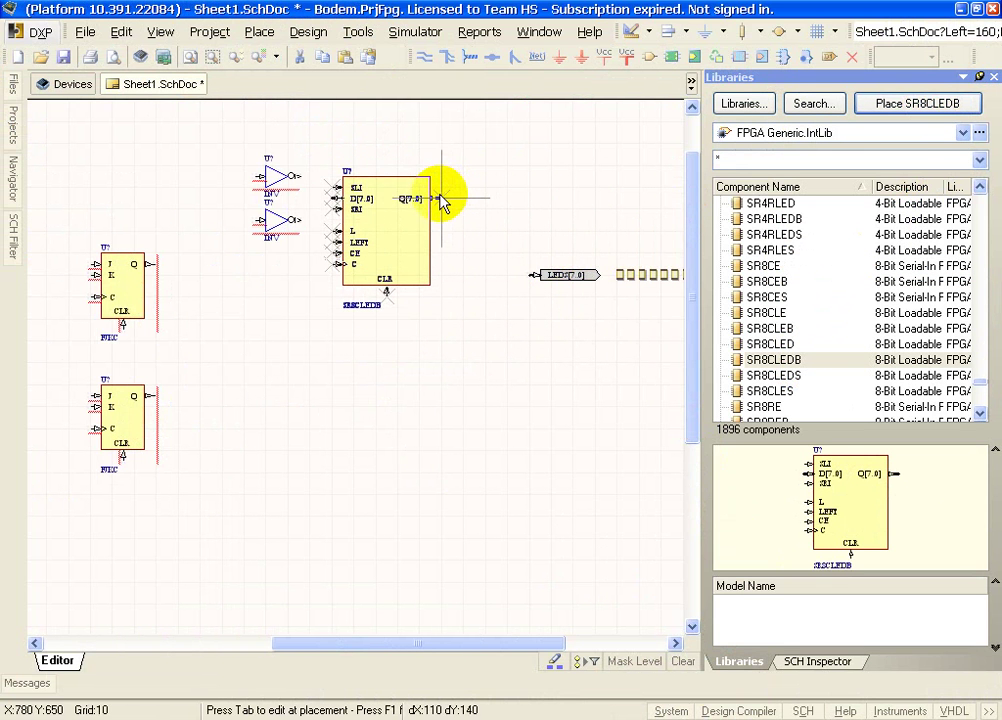
click(440, 198)
key(Escape)
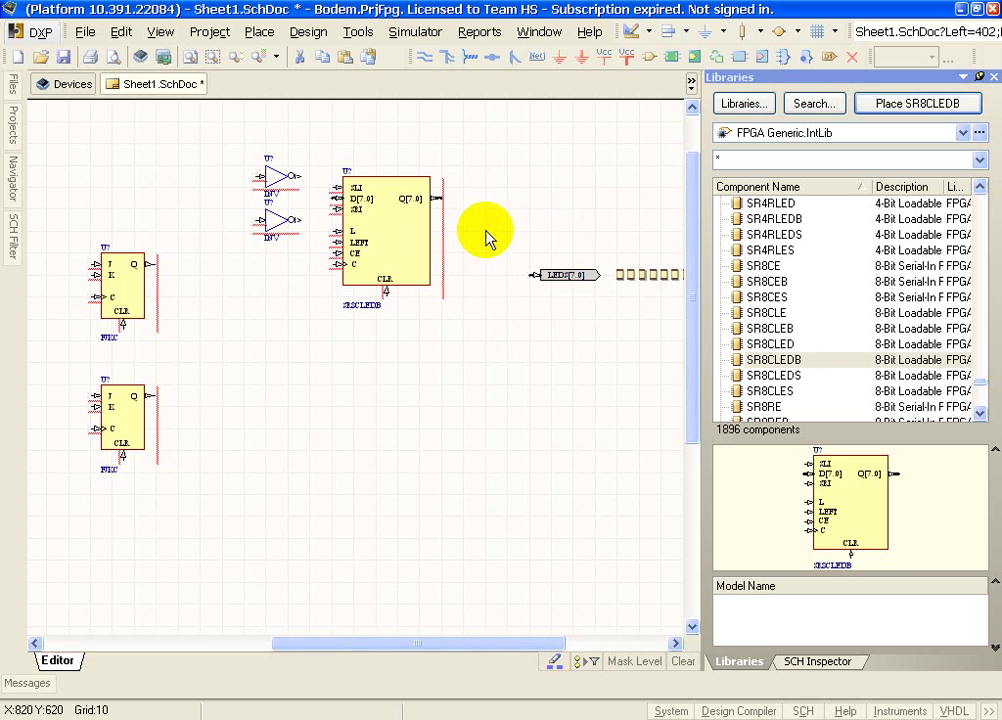
right_drag(246, 268, 604, 286)
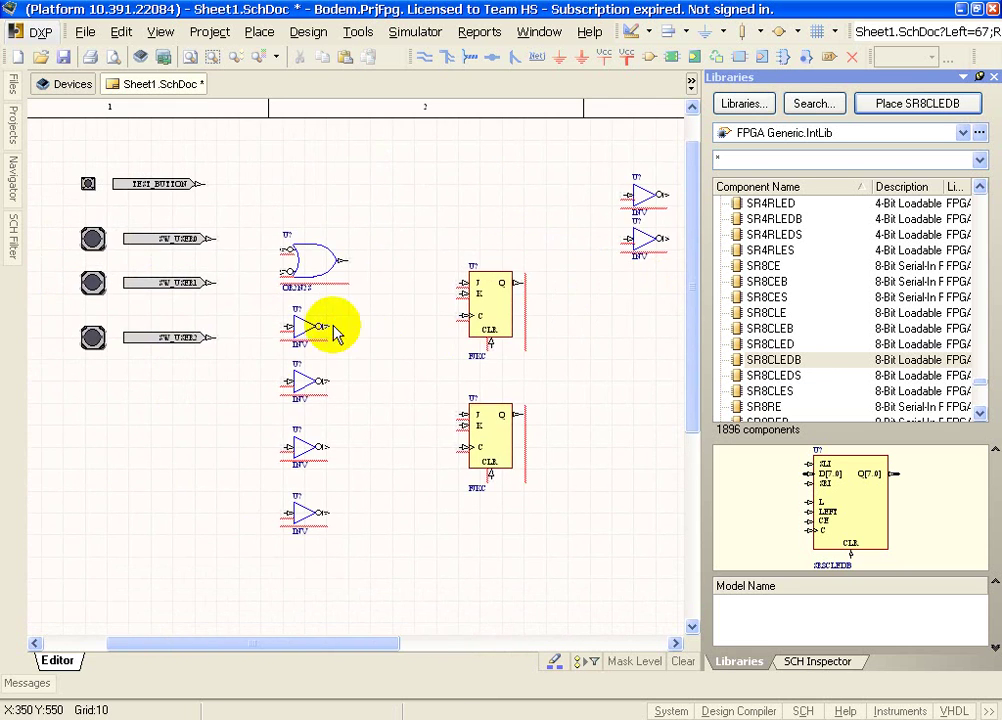
right_drag(331, 324, 405, 310)
ctrl+scroll(380, 260, up, 5)
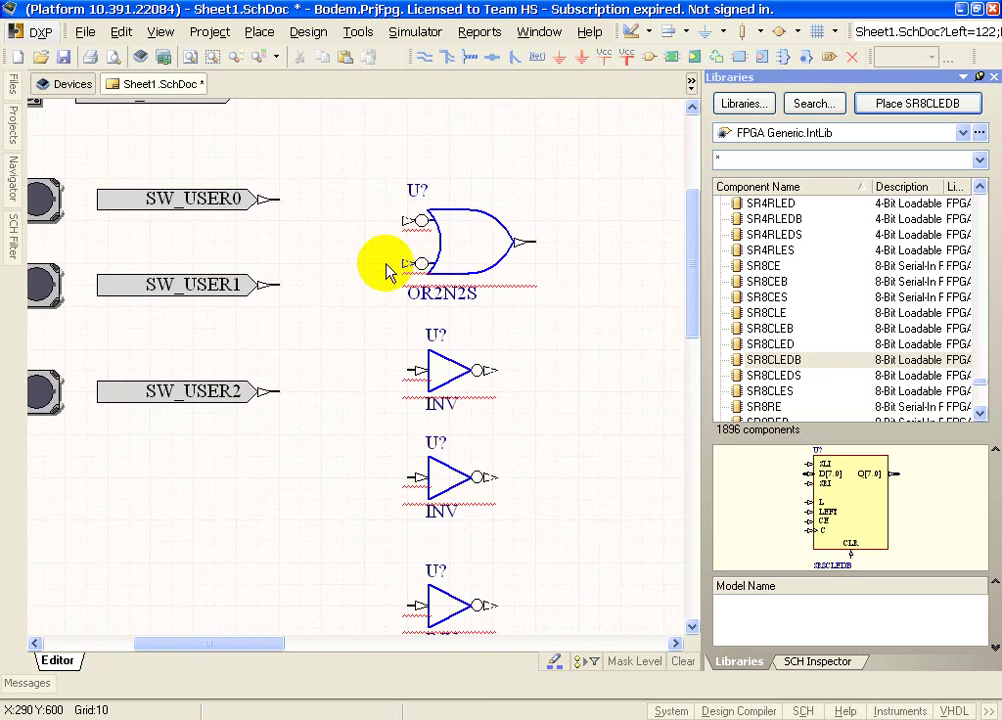
right_drag(385, 268, 342, 375)
ctrl+scroll(347, 340, down, 4)
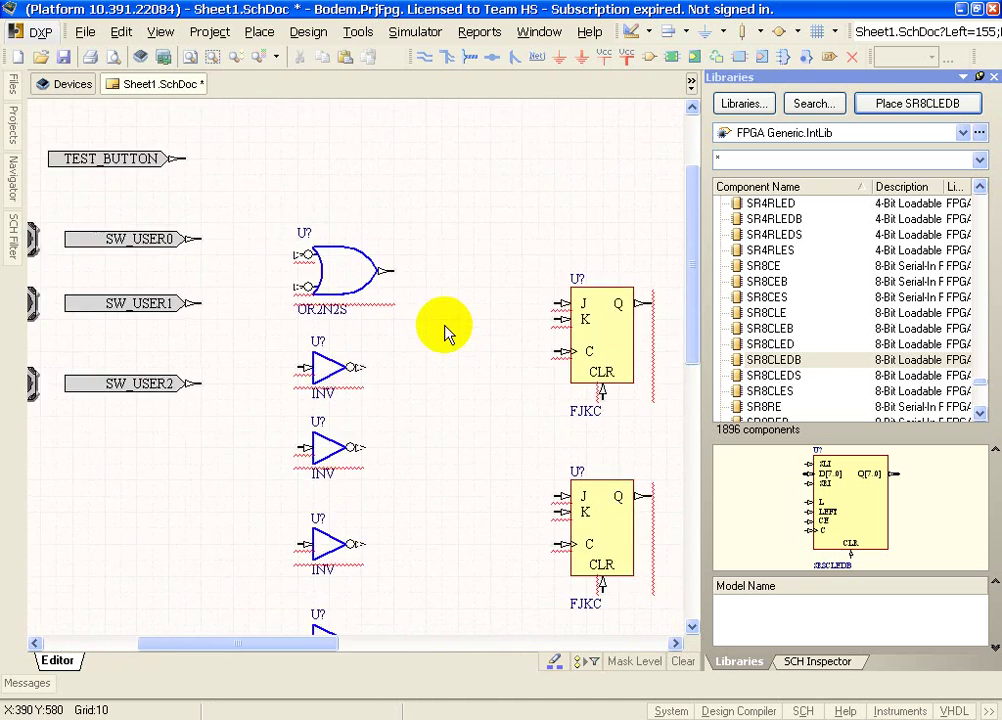
right_drag(478, 375, 429, 320)
- Examine Counter.pdf in Foxit Reader to identify the clock dividers U11, U13 and U12 fed by CLK_BRD and the remaining connections
key(alt+Tab)
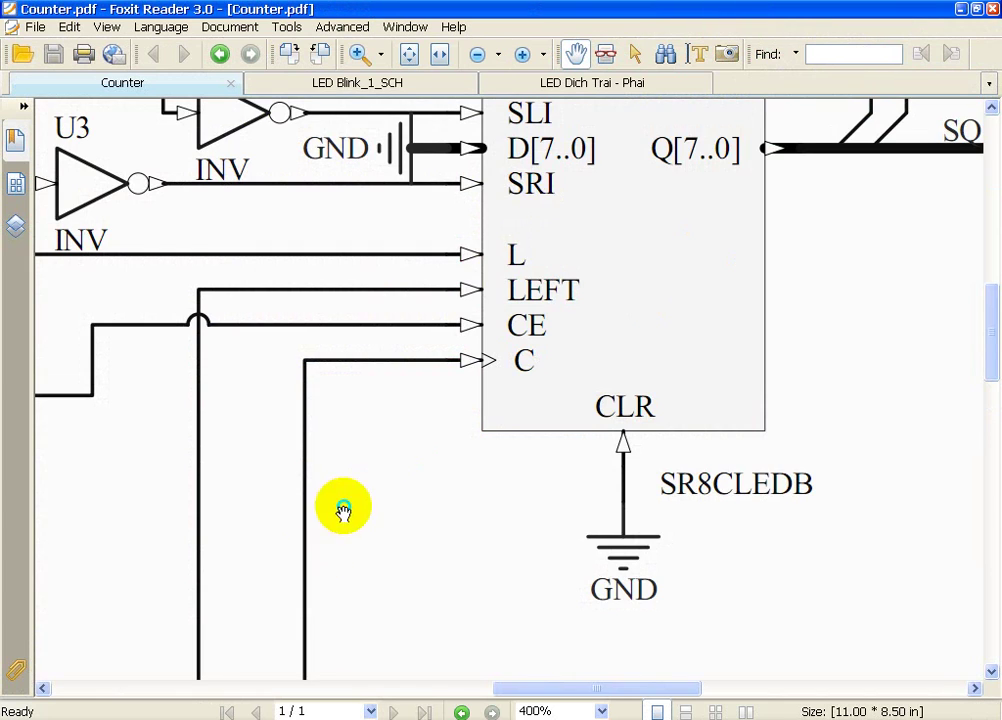
drag(225, 527, 537, 286)
ctrl+scroll(537, 286, down, 2)
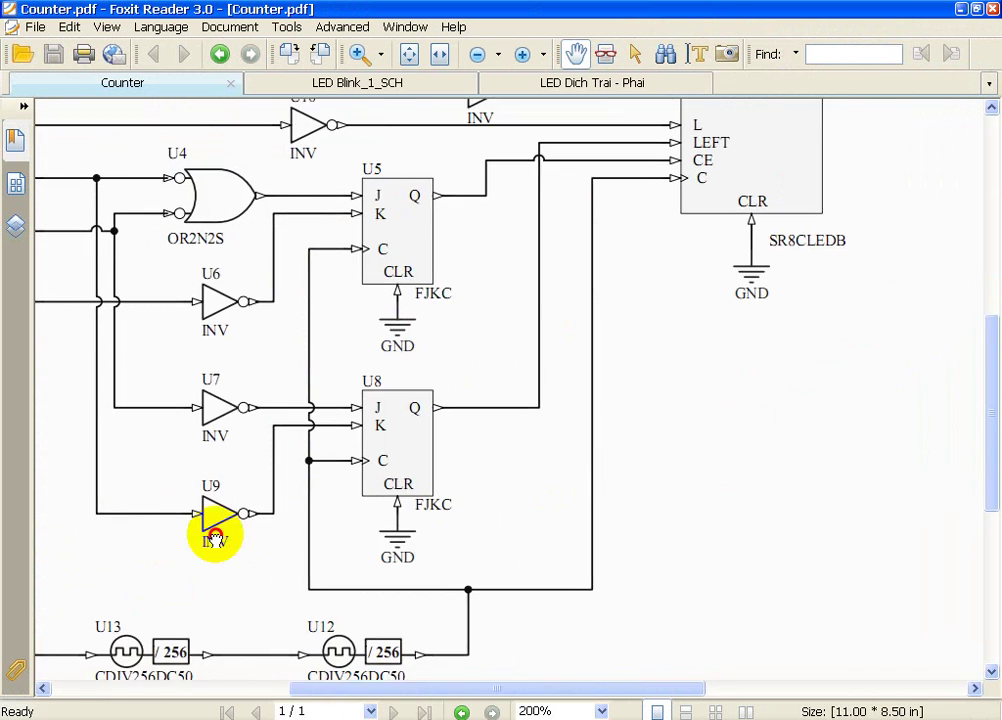
drag(212, 537, 380, 345)
ctrl+scroll(380, 345, up, 3)
ctrl+scroll(342, 351, down, 2)
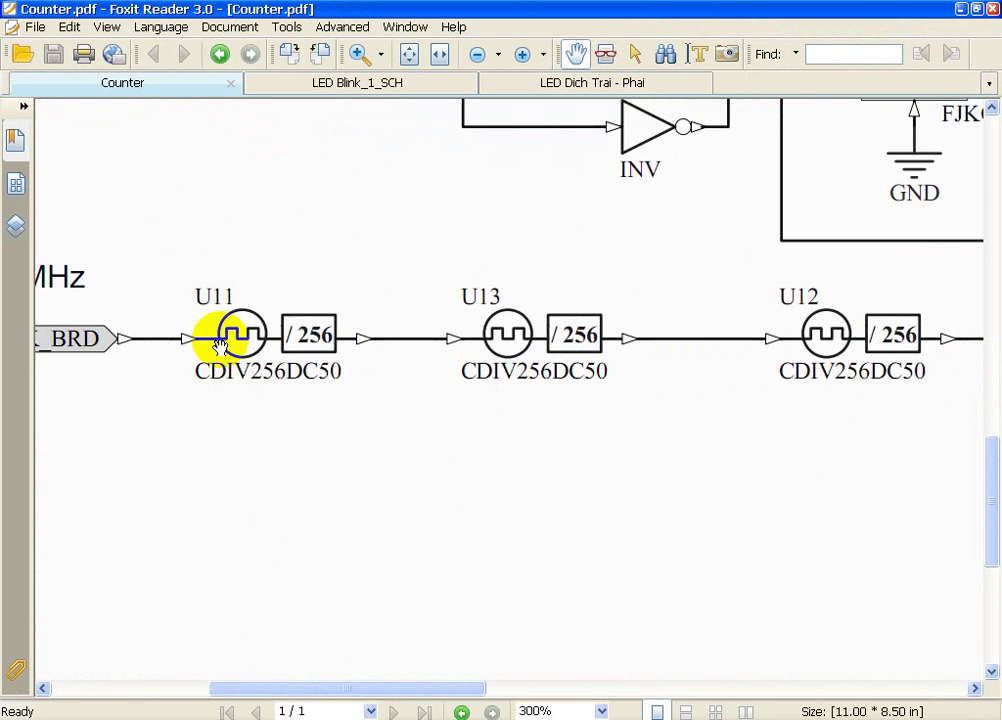
drag(244, 388, 351, 420)
ctrl+scroll(195, 402, down, 2)
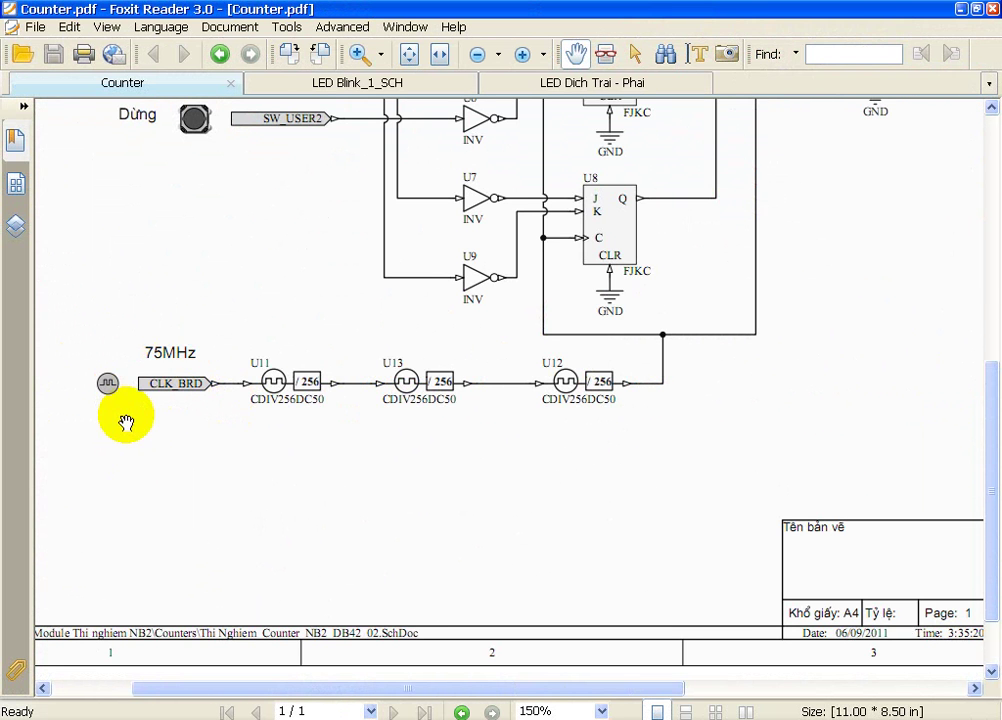
drag(750, 288, 767, 470)
drag(877, 230, 620, 234)
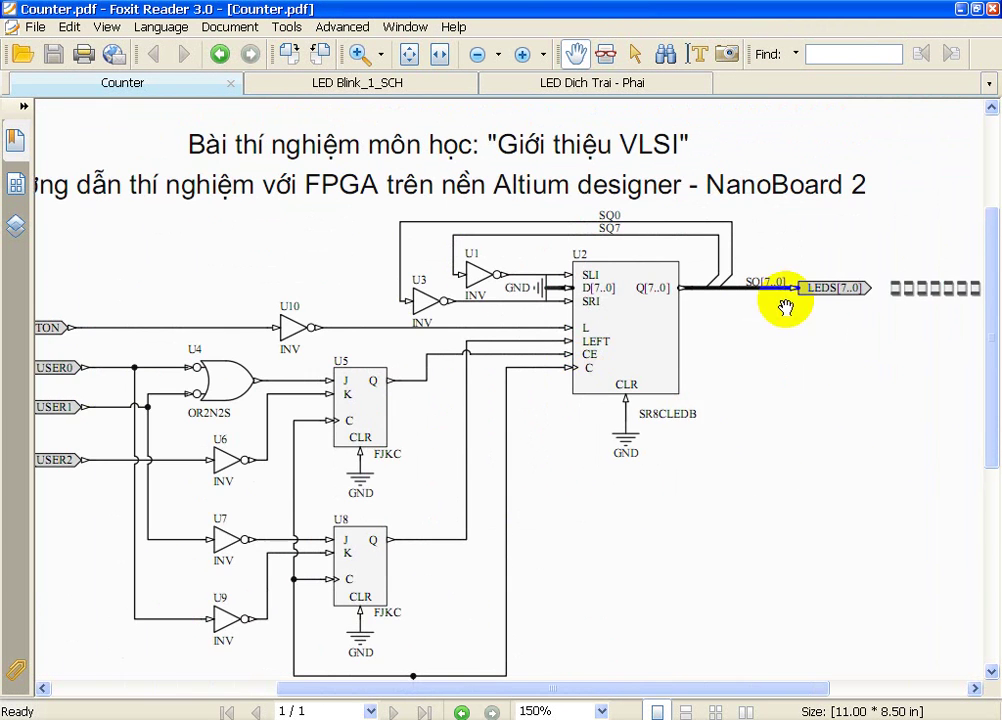
drag(930, 292, 849, 280)
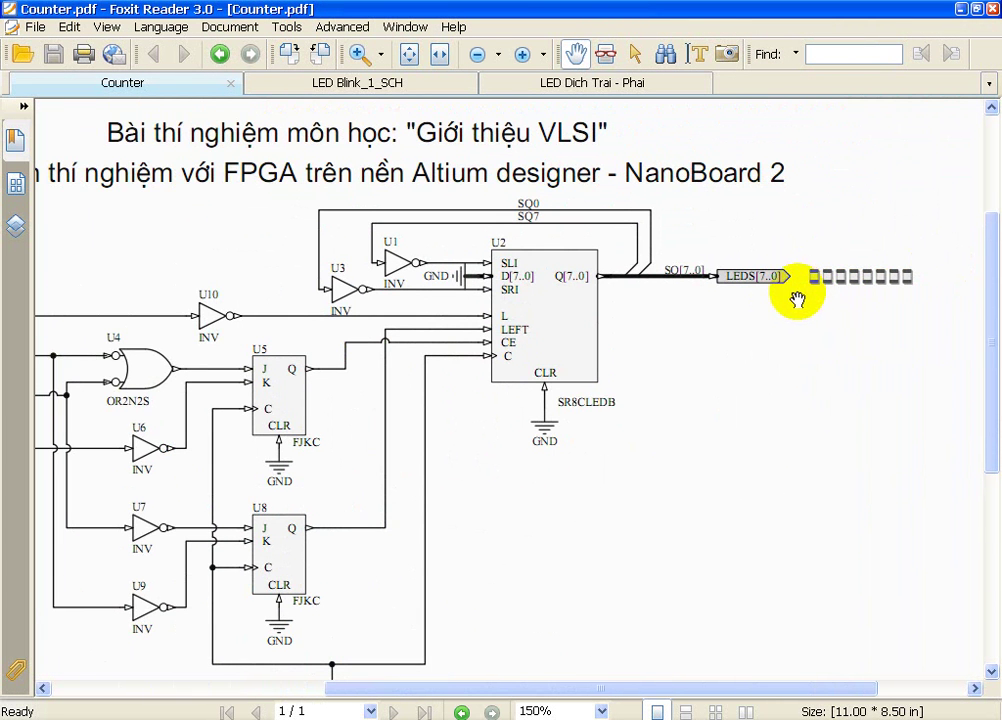
drag(250, 535, 560, 313)
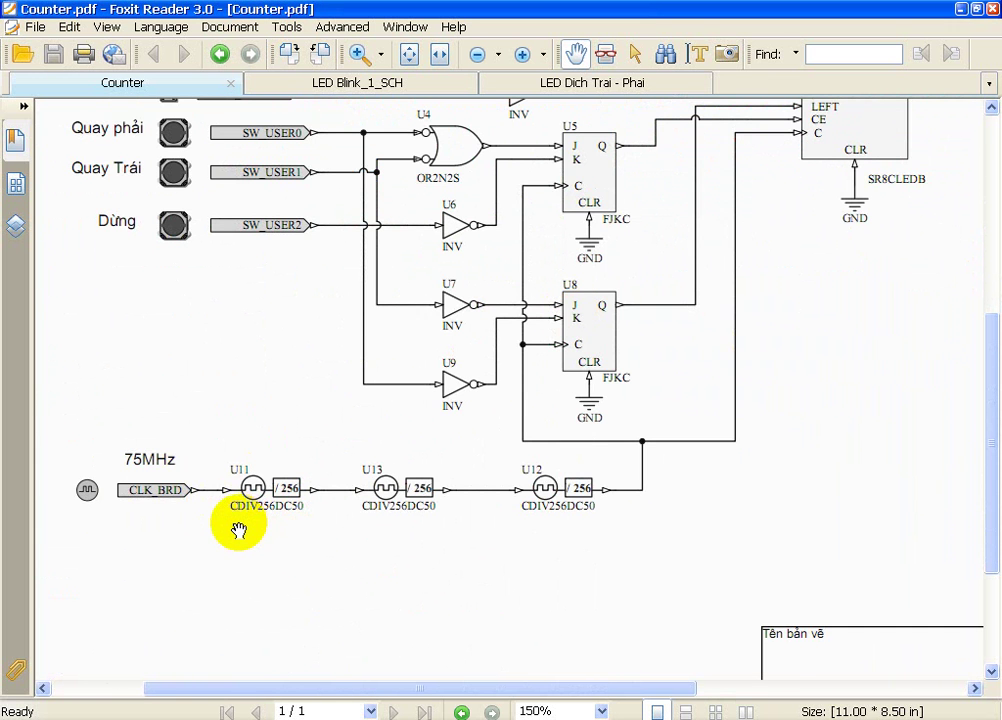
ctrl+scroll(238, 530, up, 2)
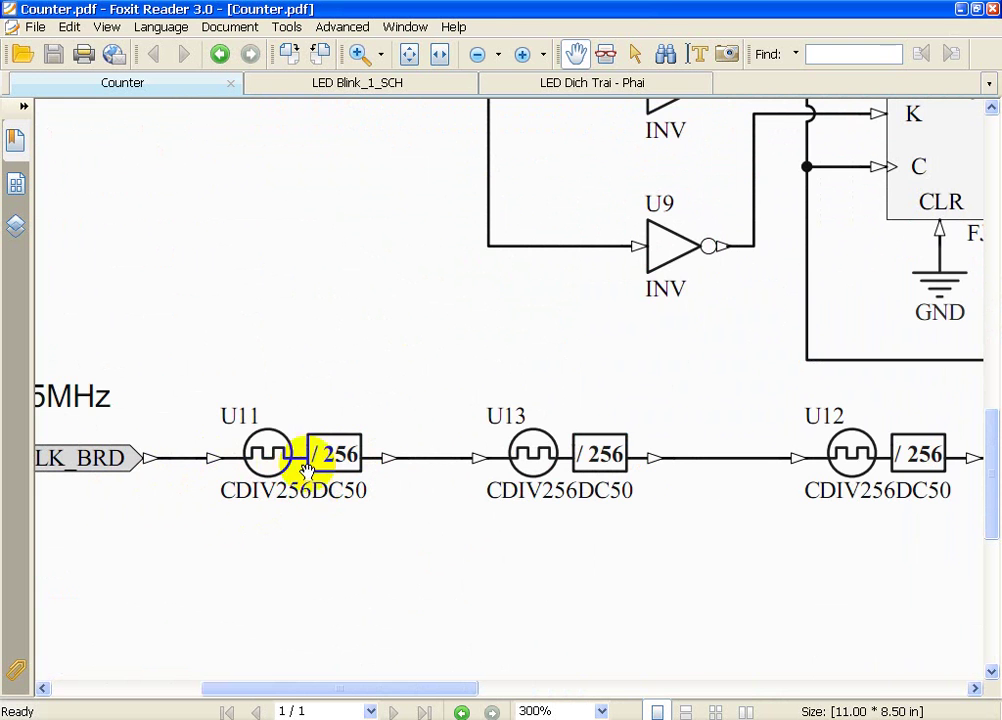
- Return to Altium Designer and find the CDIV256DC50 clock divider in FPGA Generic.IntLib
key(alt+Tab)
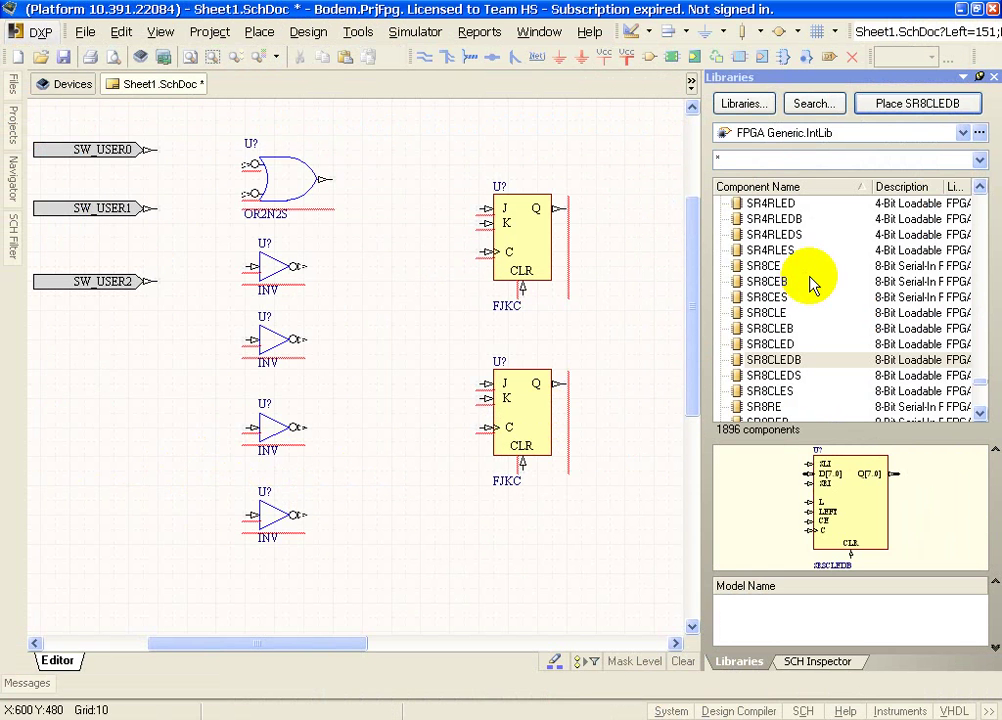
click(812, 283)
text(cdiv2)
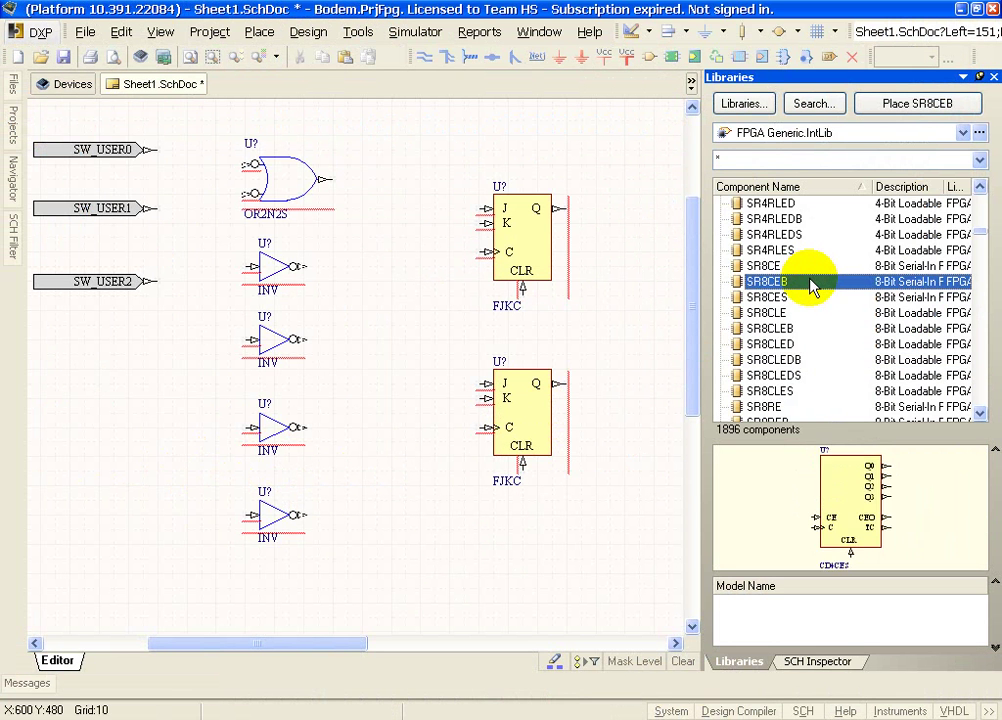
scroll(818, 292, down, 5)
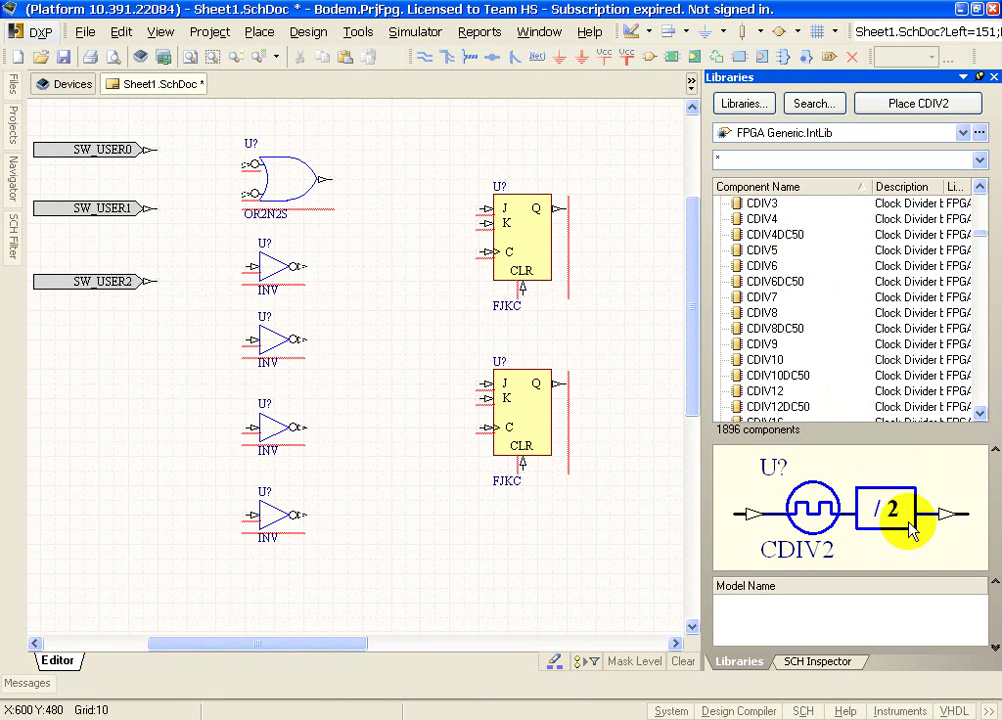
key(Down)
key(Down)
key(Down)
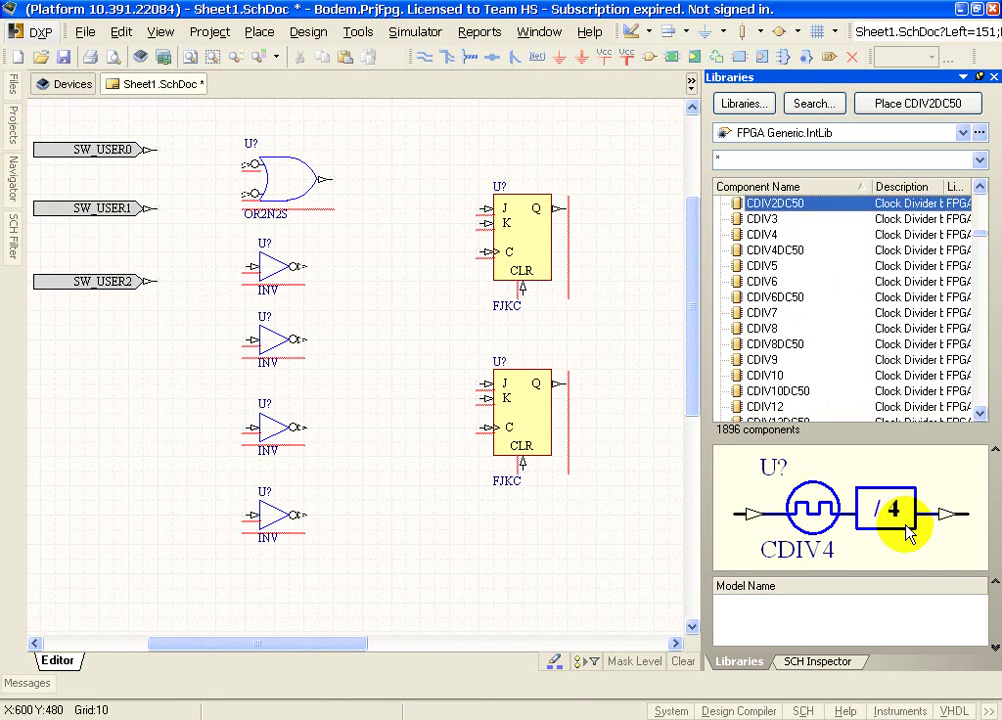
key(Down)
key(Down)
key(Down)
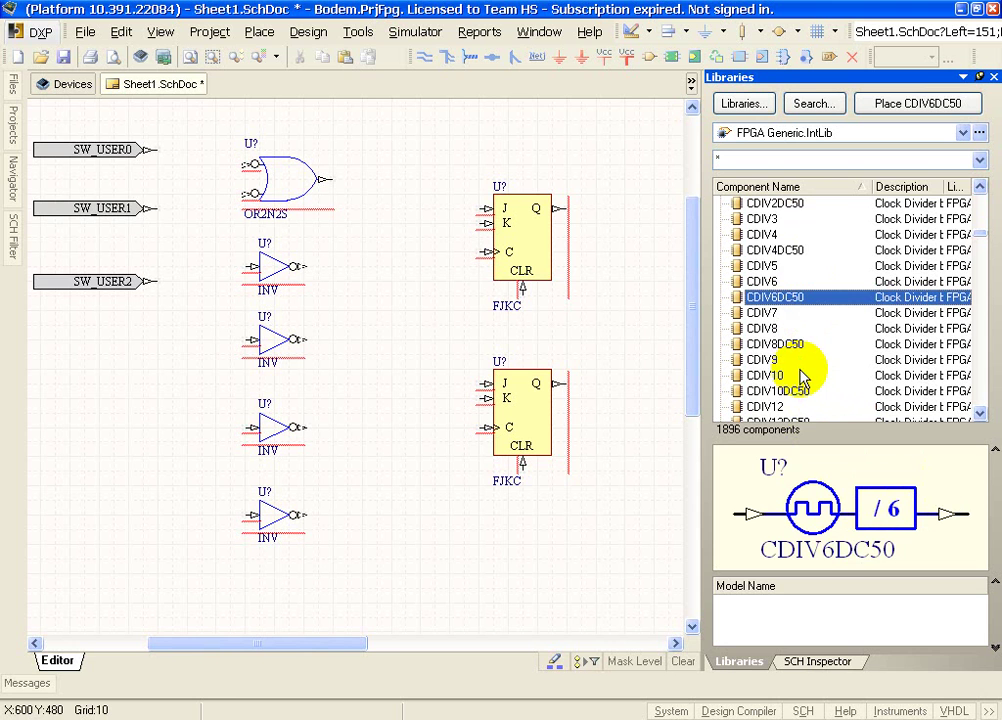
click(790, 375)
scroll(805, 378, down, 7)
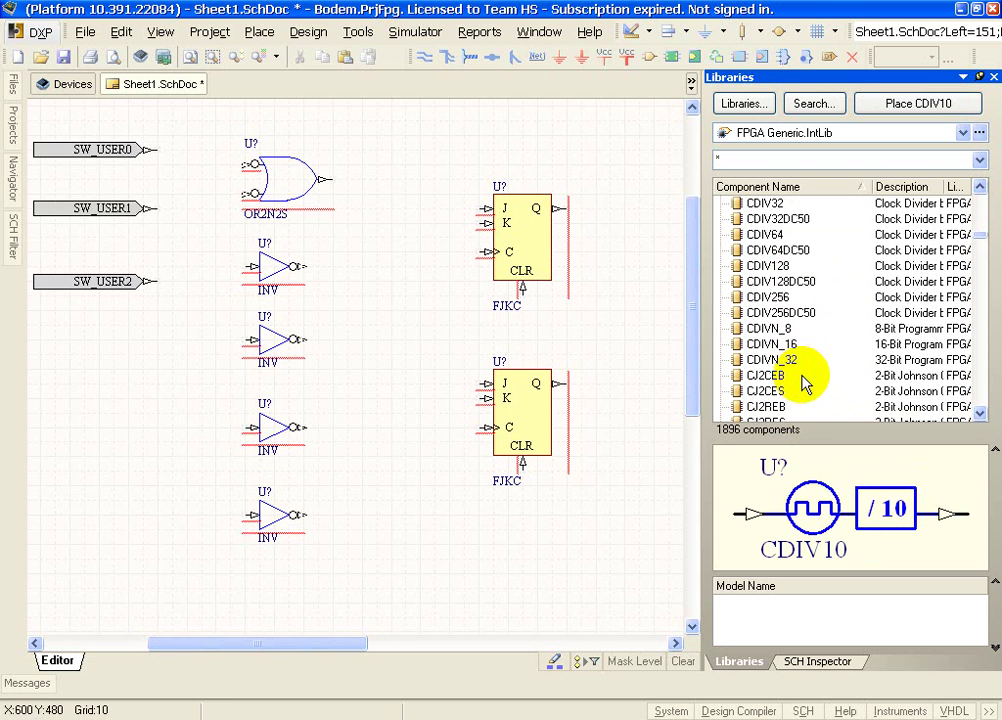
click(790, 314)
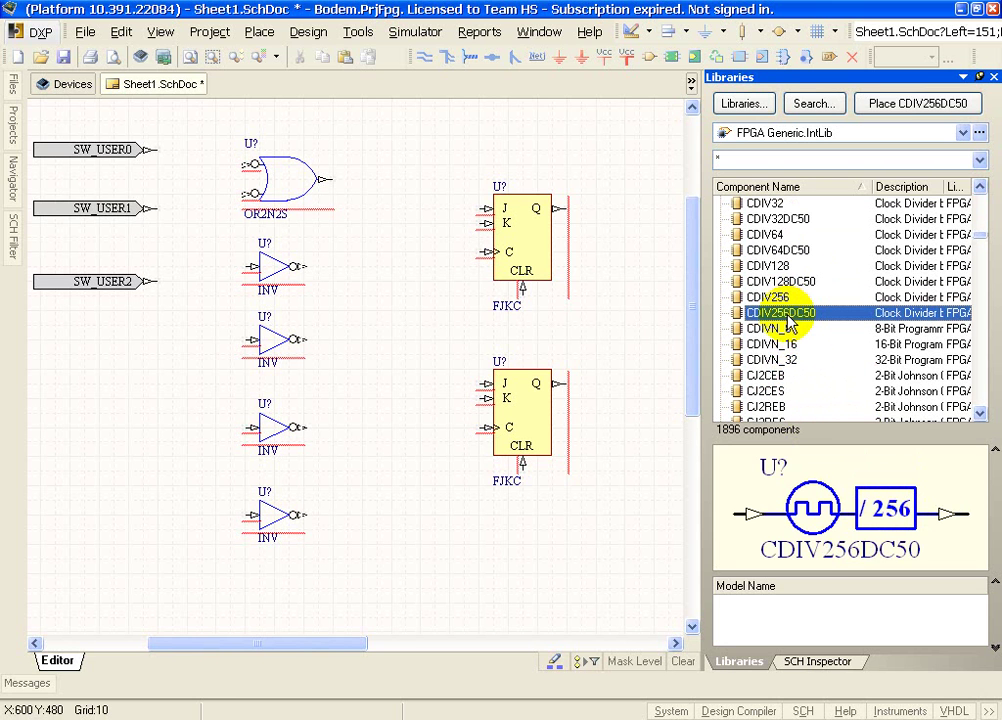
- Place three CDIV256DC50 dividers in a row following the CLK_BRD port, aligned with its output
click(898, 106)
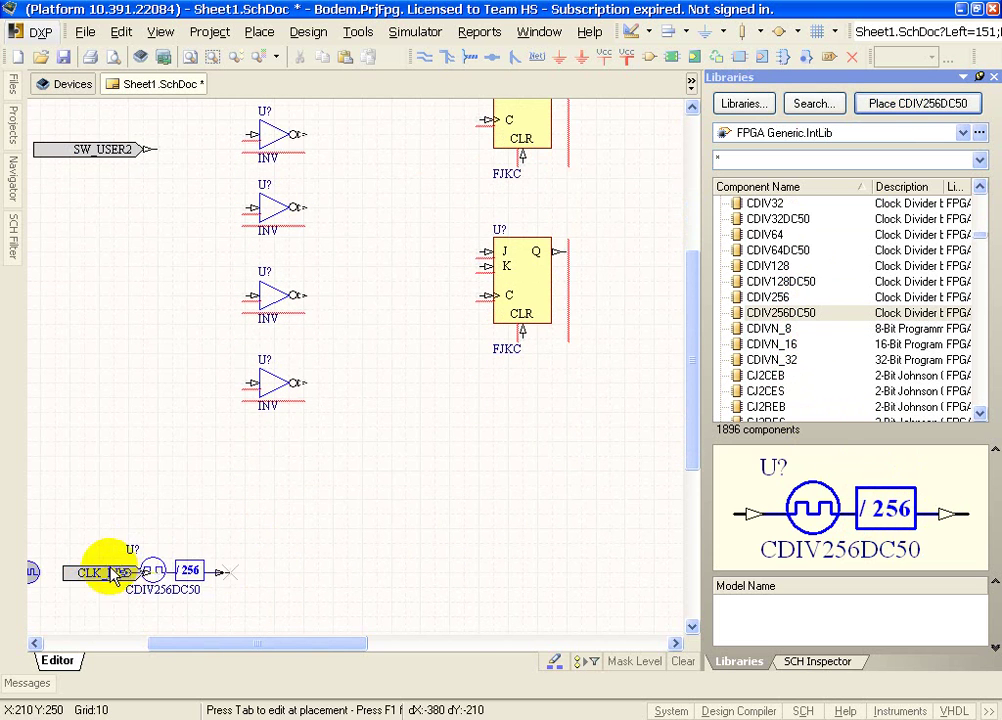
click(156, 574)
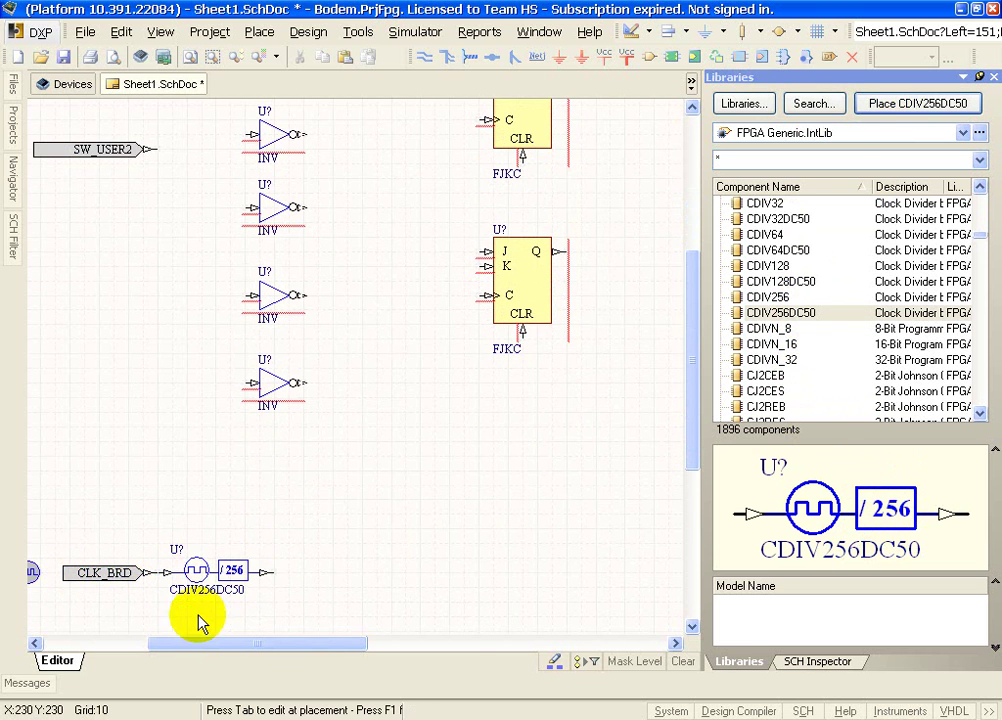
click(277, 573)
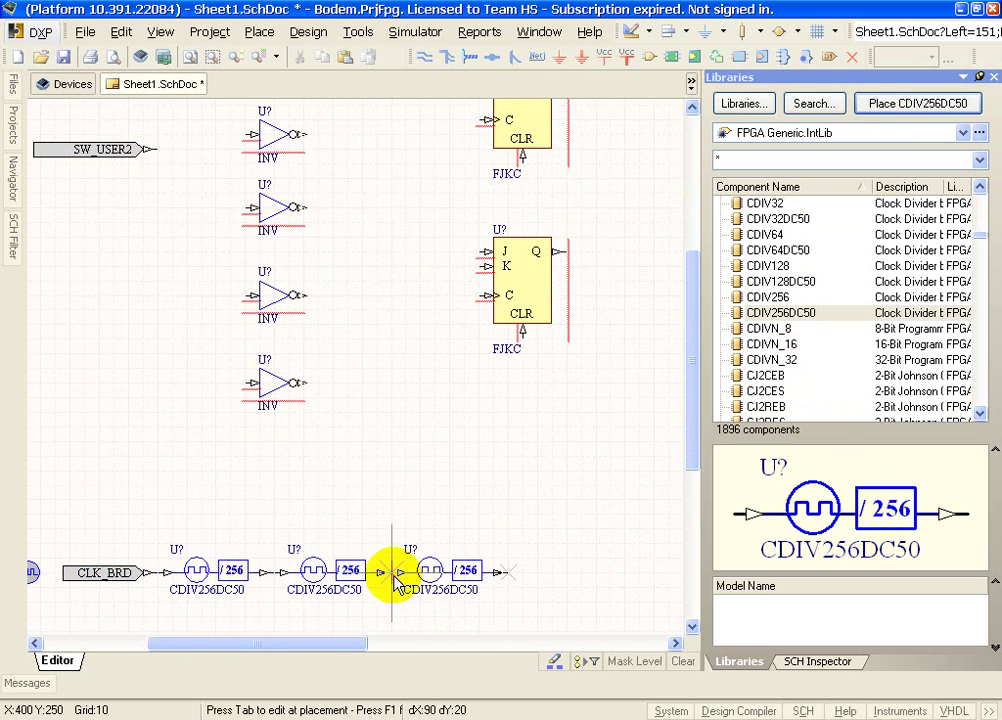
click(392, 573)
key(Escape)
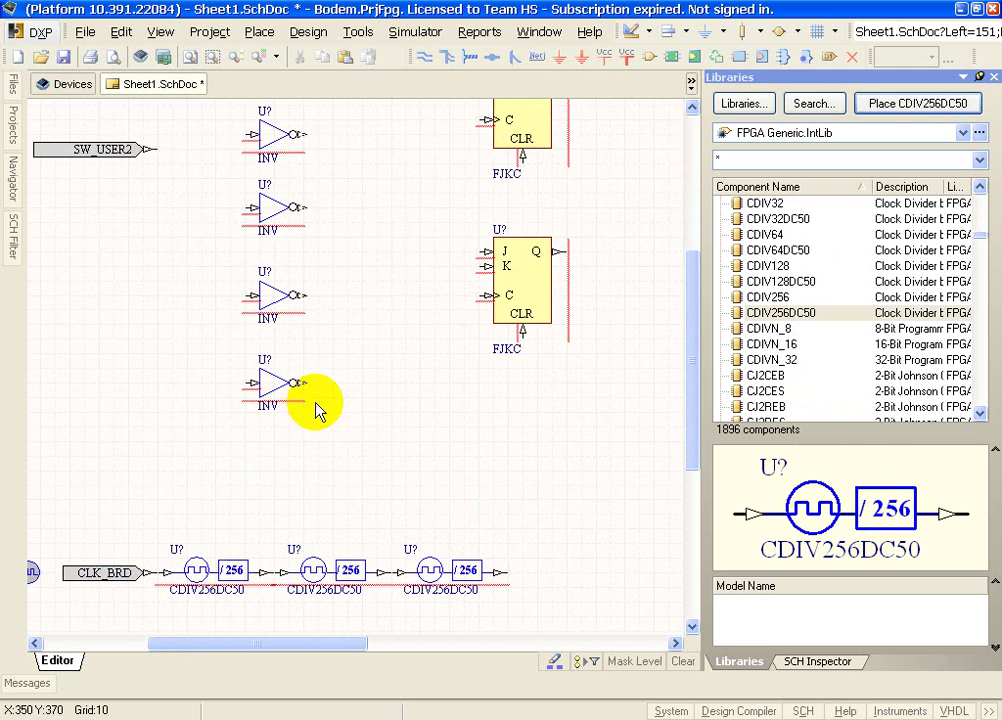
- Collapse the component library and move both FJKC flip-flops together so the upper J input lines up with the OR2N2S output
click(980, 77)
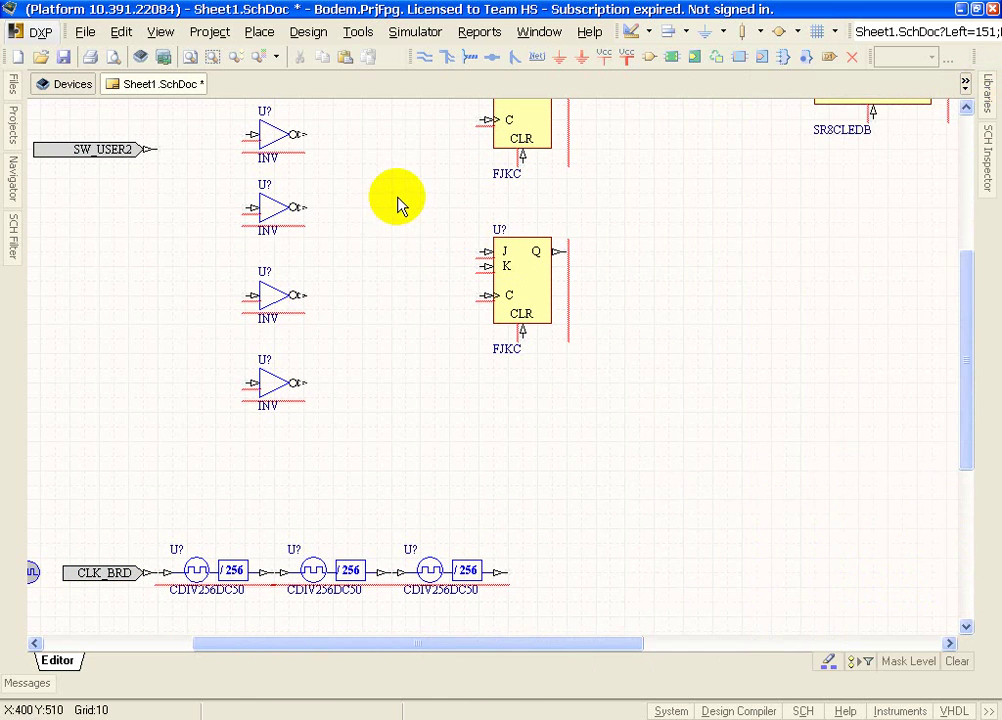
right_drag(358, 206, 475, 307)
ctrl+scroll(475, 307, down, 3)
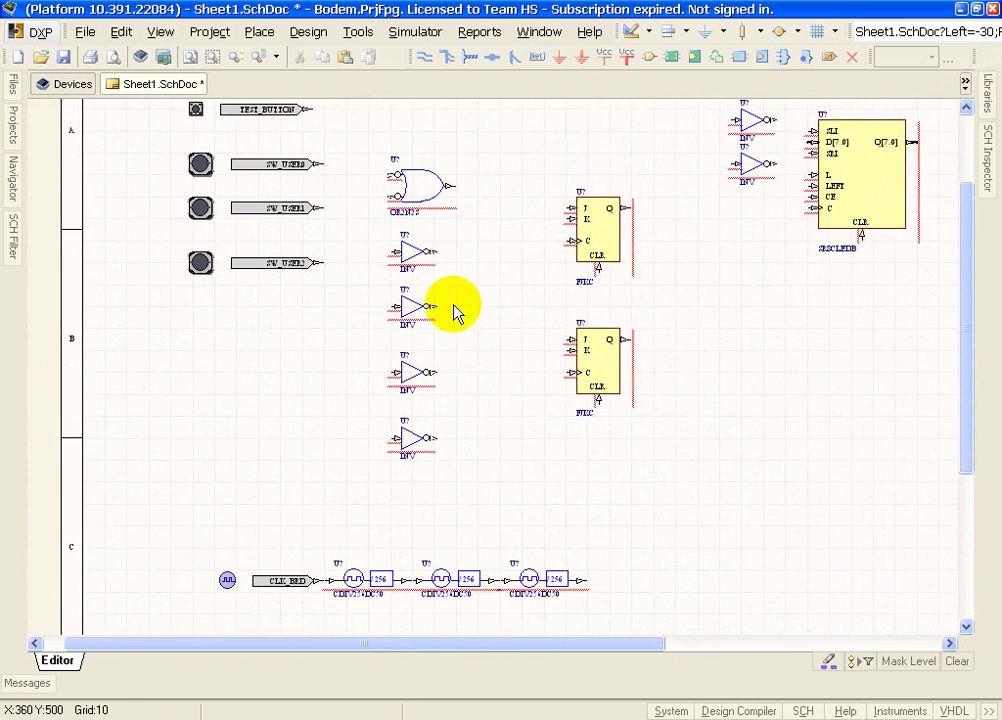
scroll(481, 253, up, 1)
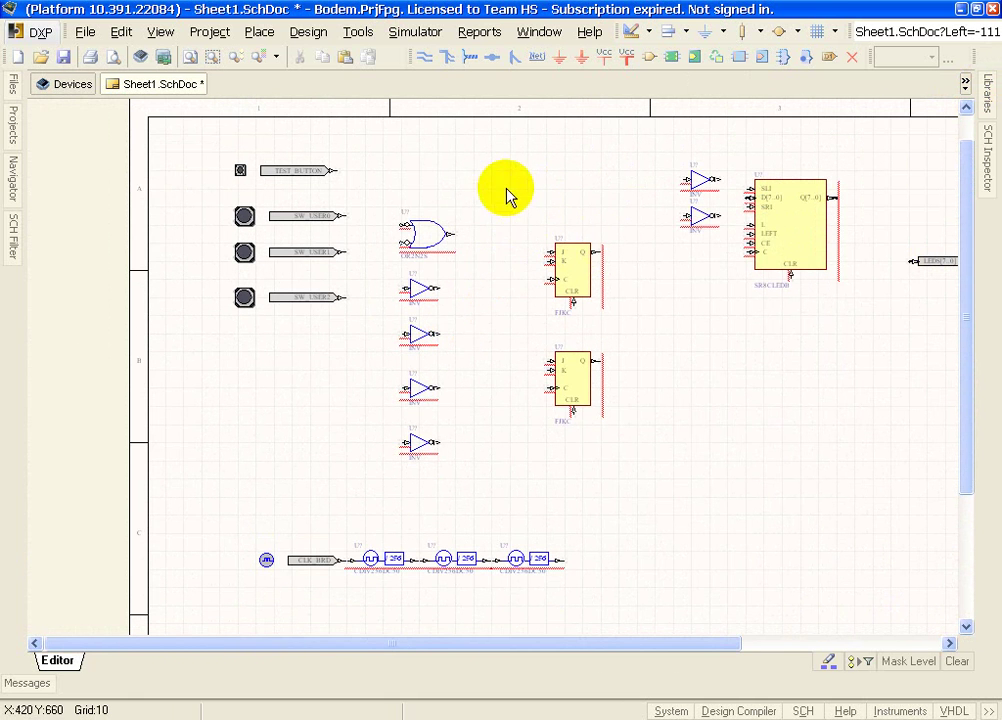
drag(503, 197, 645, 444)
drag(566, 273, 520, 257)
- Move the upper inverter pair and SR8CLEDB closer to the flip-flops, and align the LEDS[7..0] port with the Q[7..0] output
drag(642, 152, 783, 187)
drag(921, 263, 835, 195)
click(823, 275)
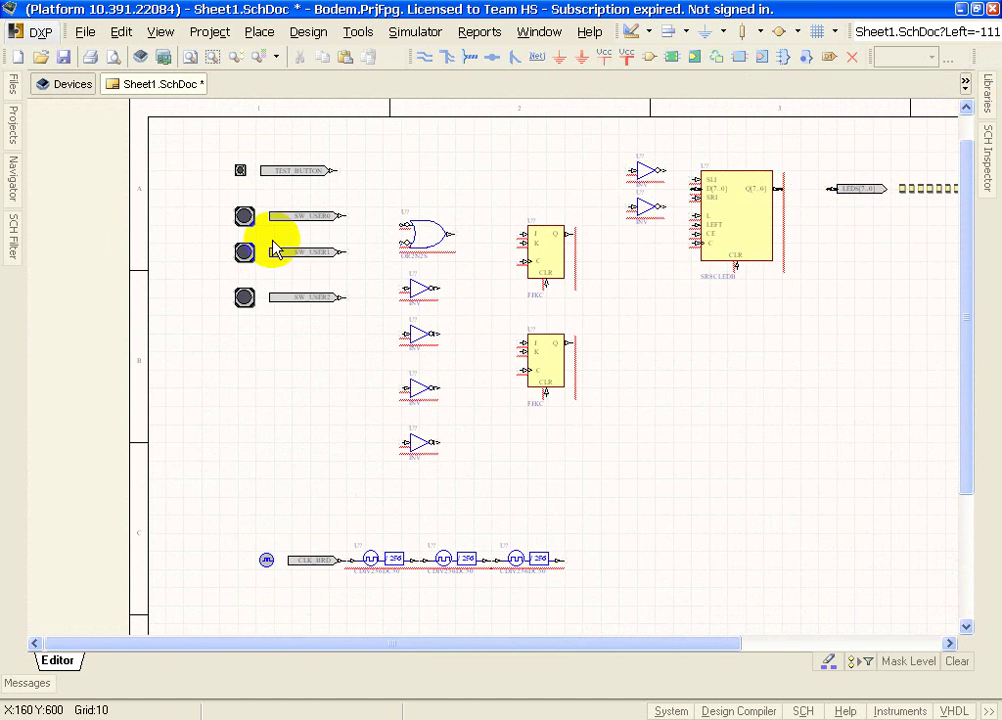
key(Page_Up)
key(Page_Up)
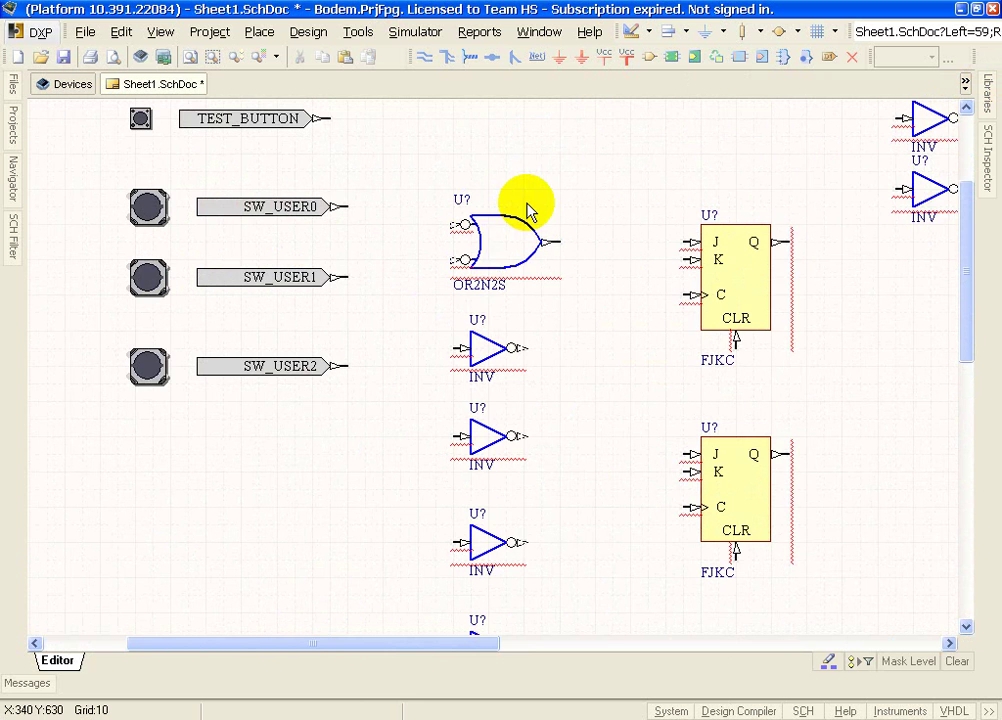
key(Page_Up)
key(Page_Up)
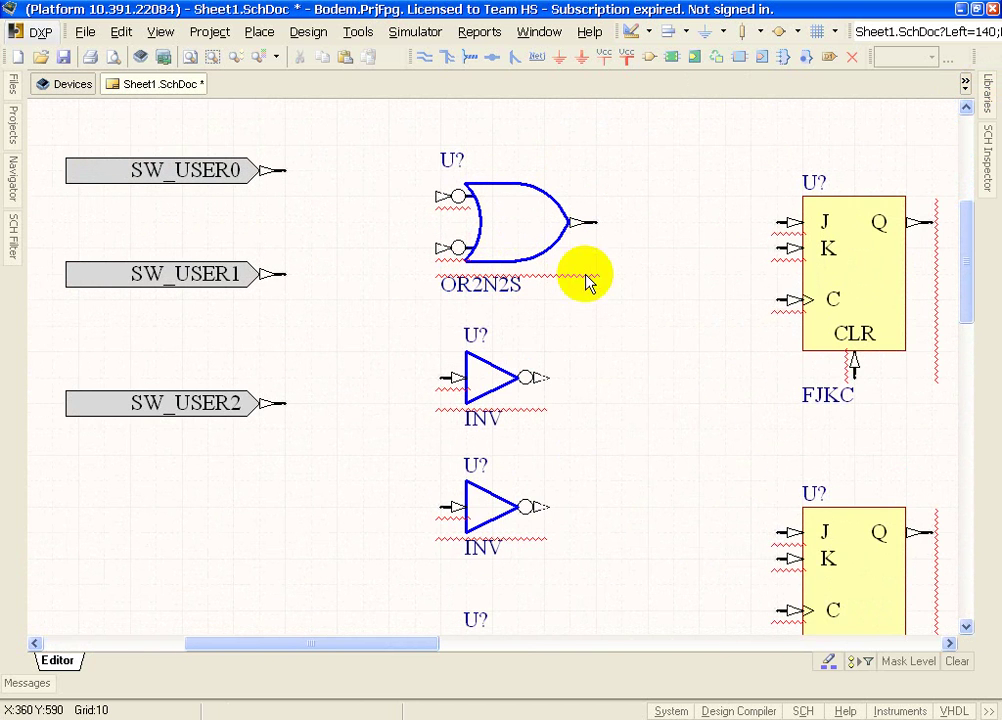
- Annotate the component designators on the sheet automatically and accept the designator changes
scroll(465, 290, down, 1)
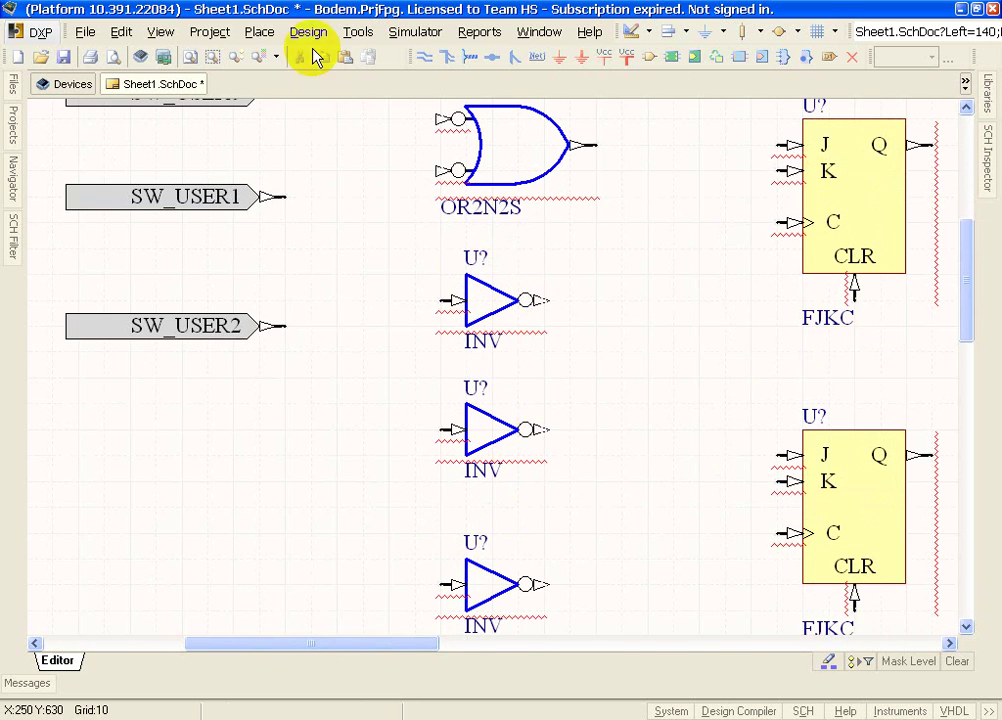
click(349, 36)
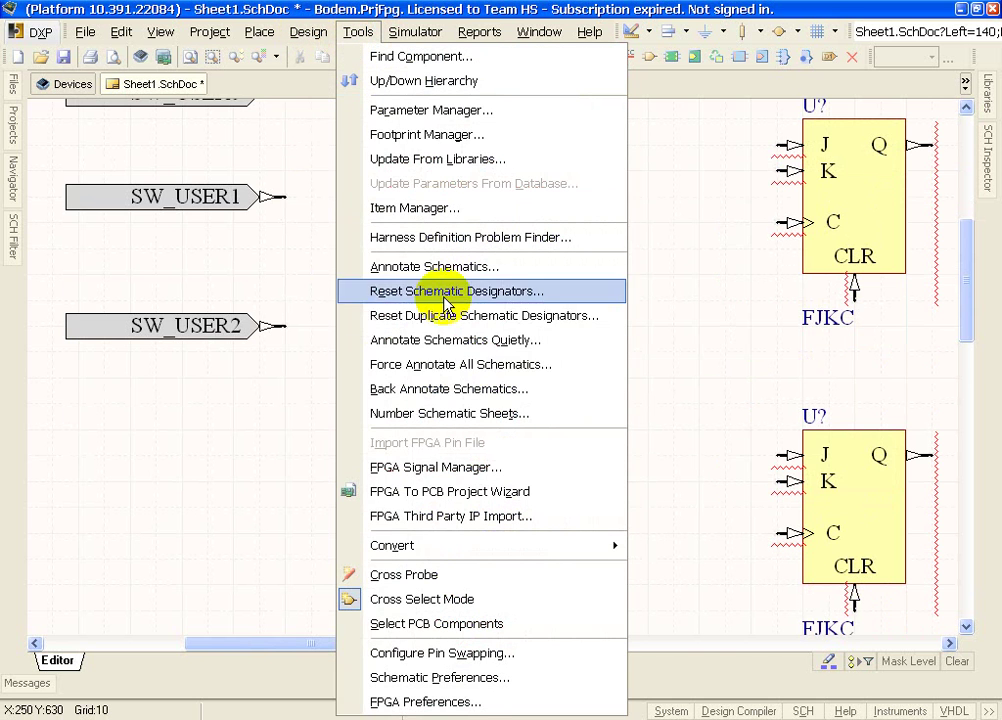
click(466, 379)
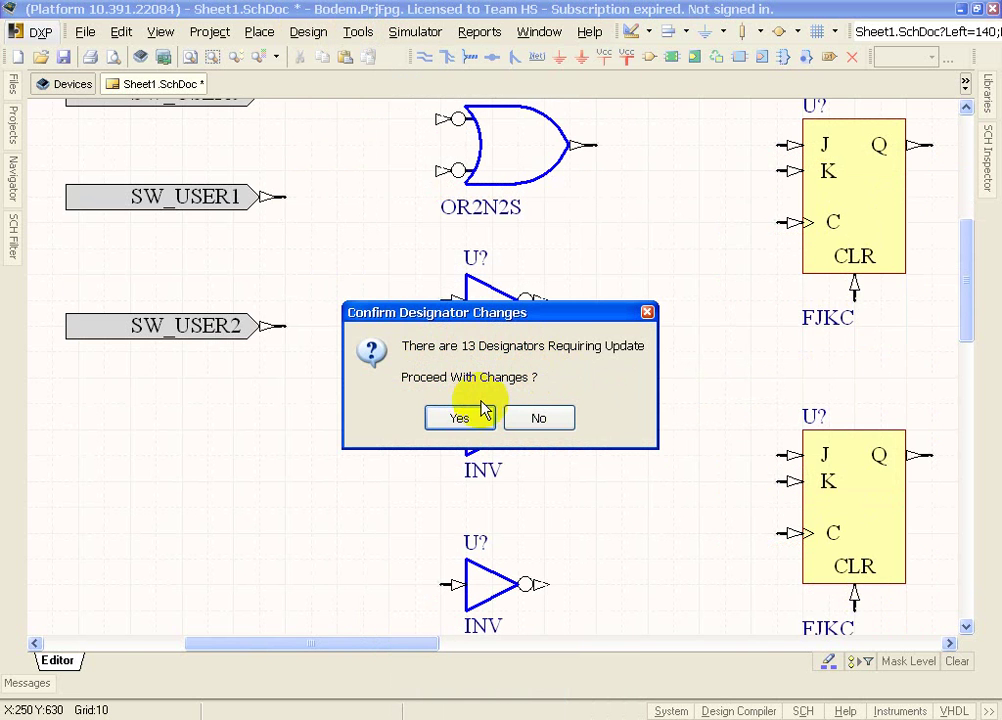
click(458, 421)
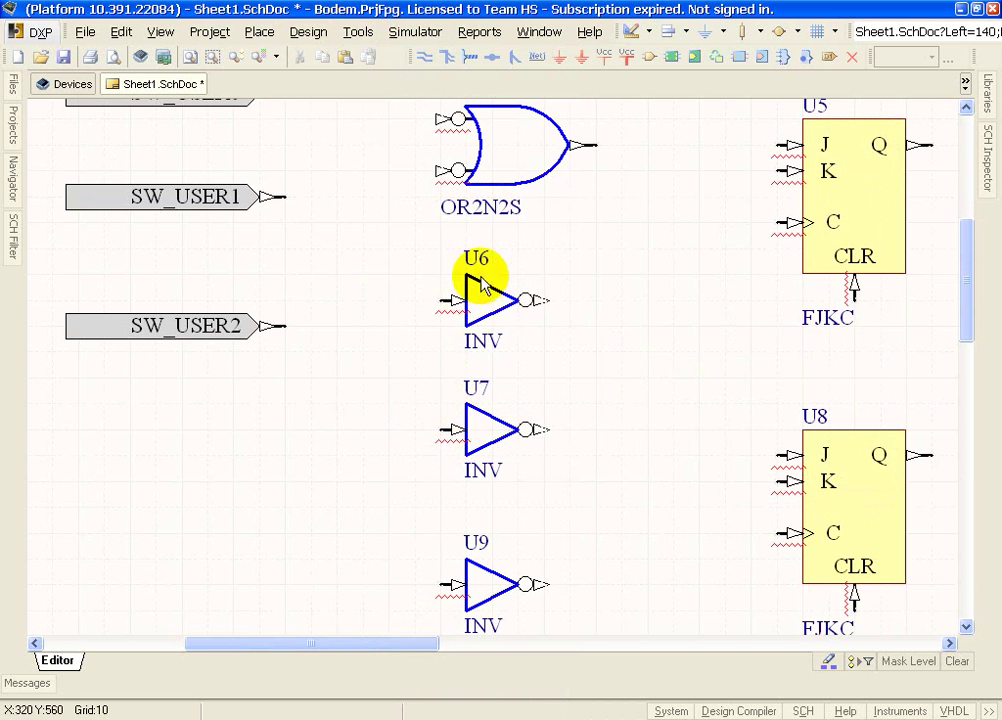
- Examine in Counter.pdf how TEST_BUTTON runs through an inverter to the SR8CLEDB and how the surrounding gates are arranged
scroll(490, 275, up, 3)
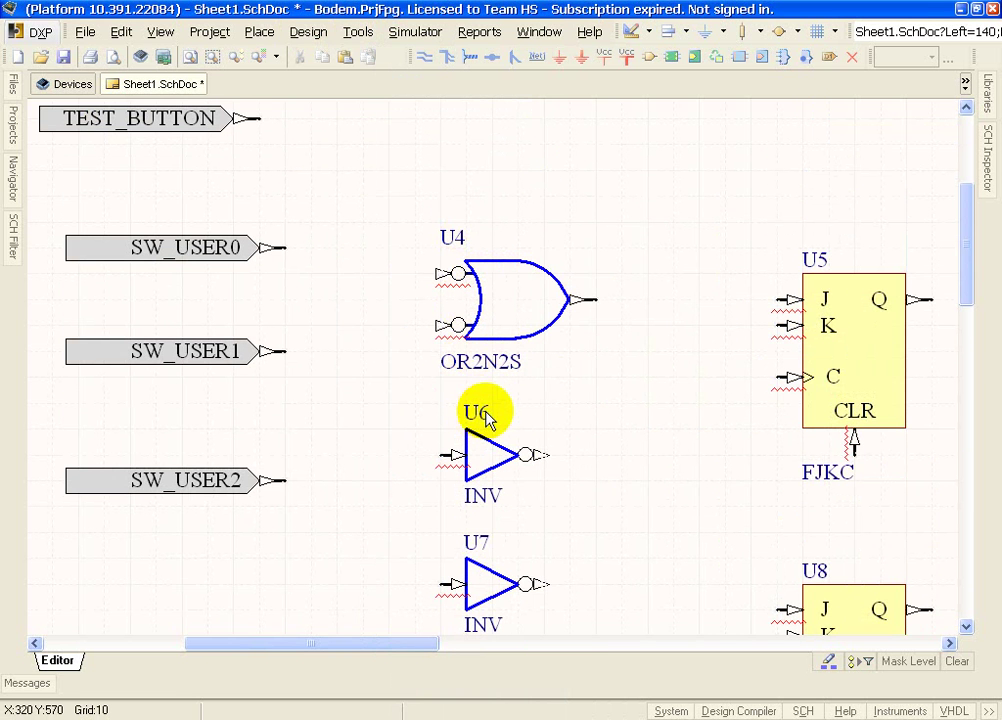
ctrl+scroll(336, 324, down, 2)
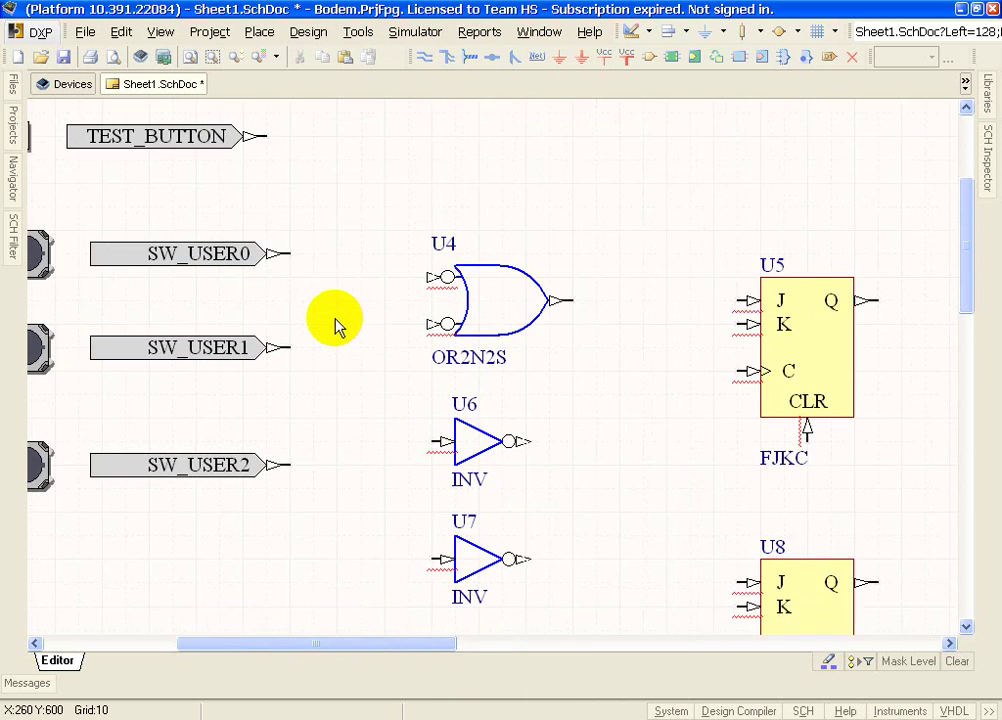
right_drag(242, 238, 331, 291)
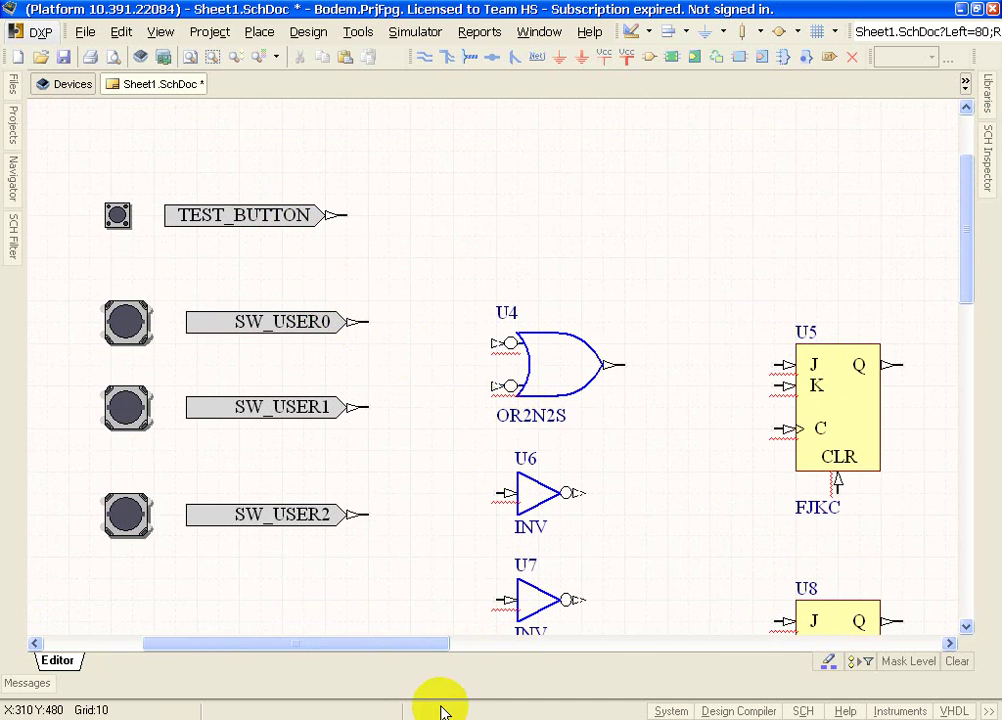
click(405, 716)
drag(329, 293, 523, 546)
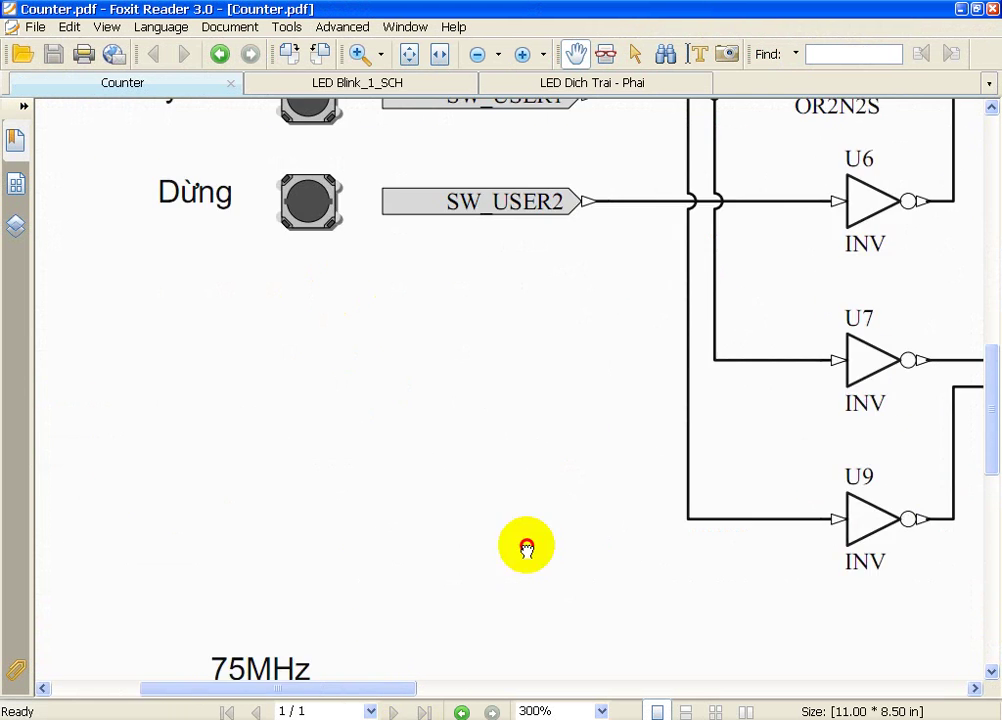
ctrl+scroll(469, 430, down, 2)
ctrl+scroll(644, 239, down, 1)
drag(644, 239, 590, 273)
ctrl+scroll(512, 293, up, 2)
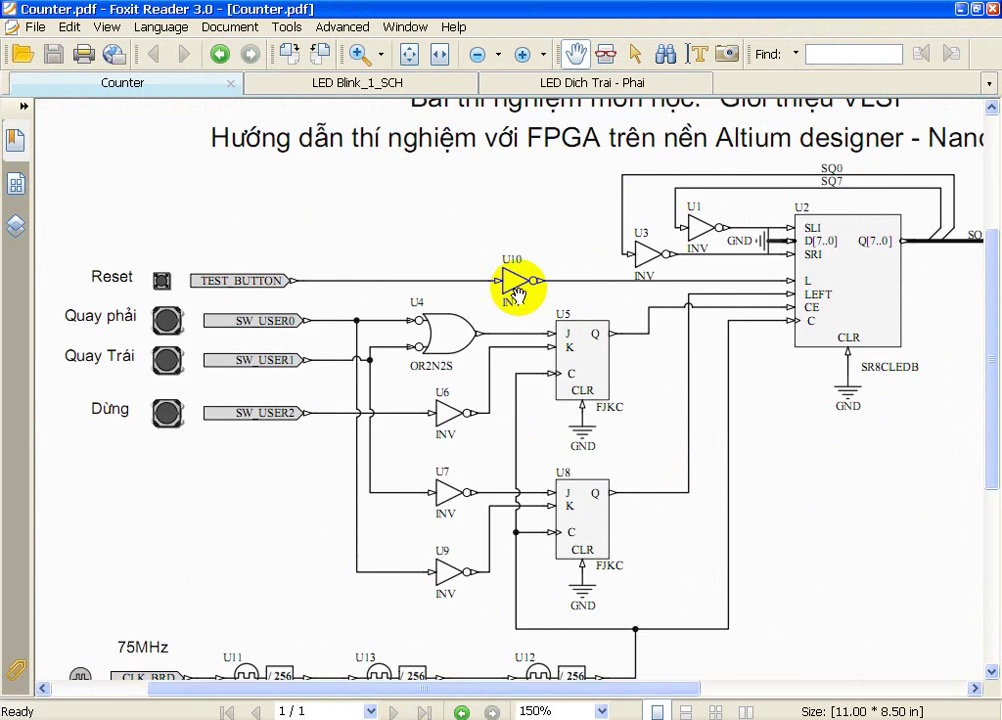
ctrl+scroll(308, 311, down, 1)
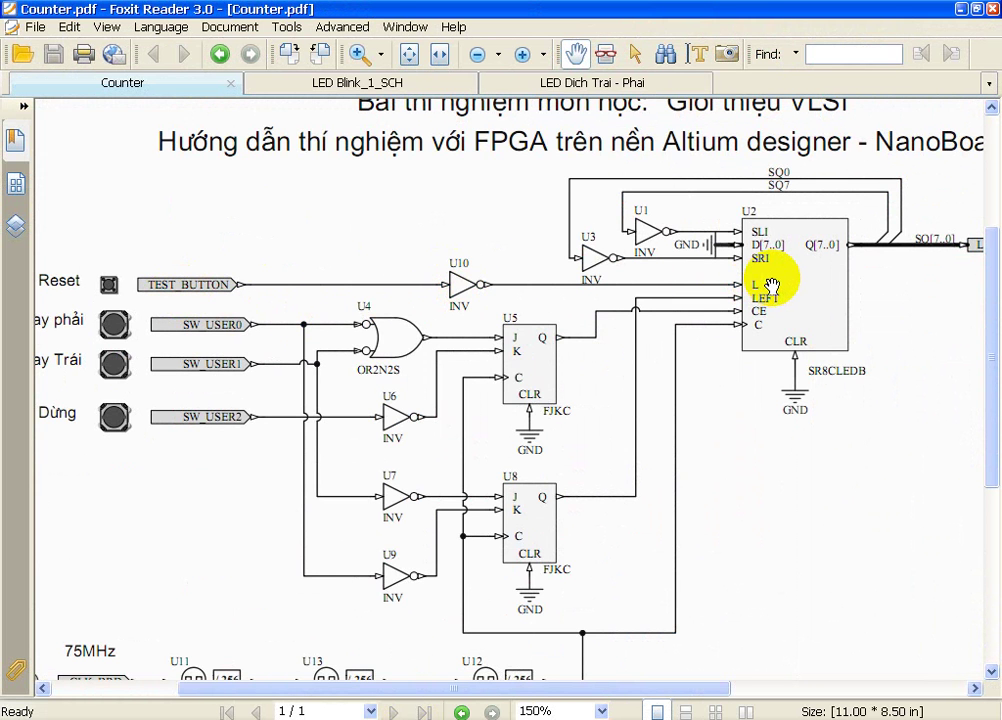
- Return to Altium Designer and move inverter U6 above the OR2N2S gate, near the TEST_BUTTON row
key(alt+Tab)
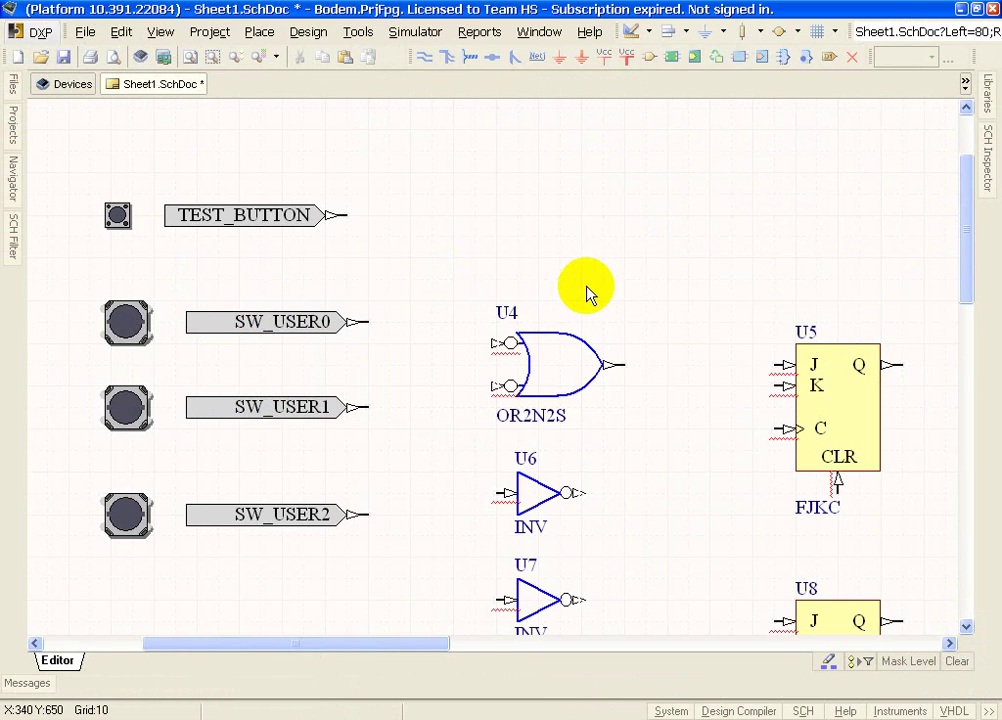
ctrl+scroll(588, 292, down, 4)
right_drag(637, 259, 548, 230)
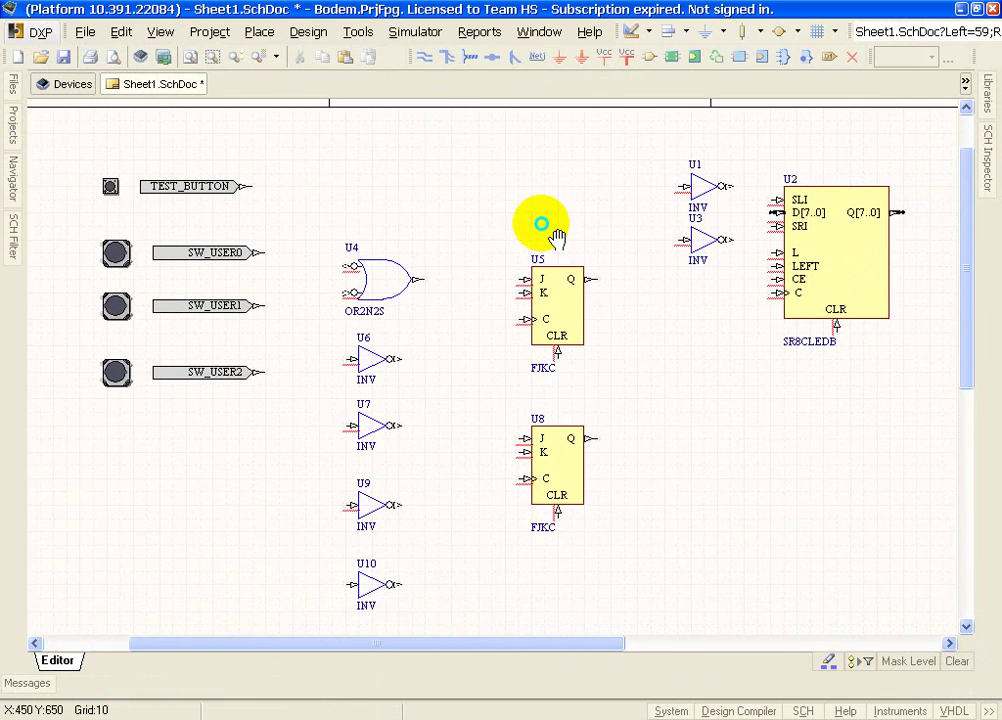
drag(365, 356, 398, 203)
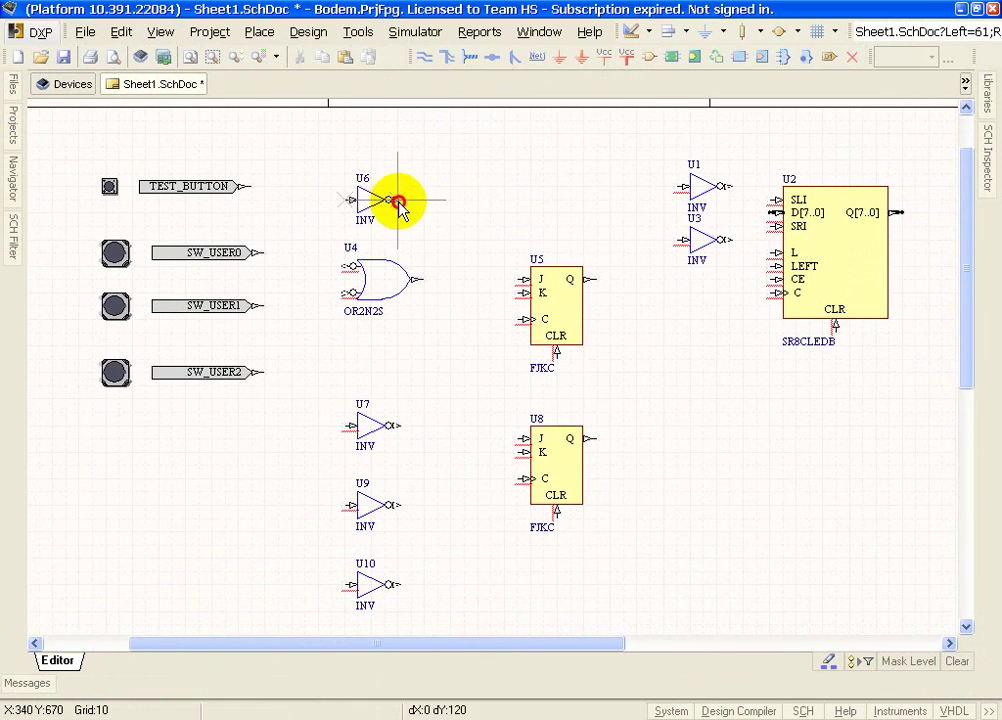
- Shift the whole circuit together down and to the right on the sheet
ctrl+scroll(400, 210, down, 3)
mouse_move(195, 160)
mouse_down()
mouse_move(910, 407)
mouse_move(935, 463)
mouse_move(946, 555)
mouse_up()
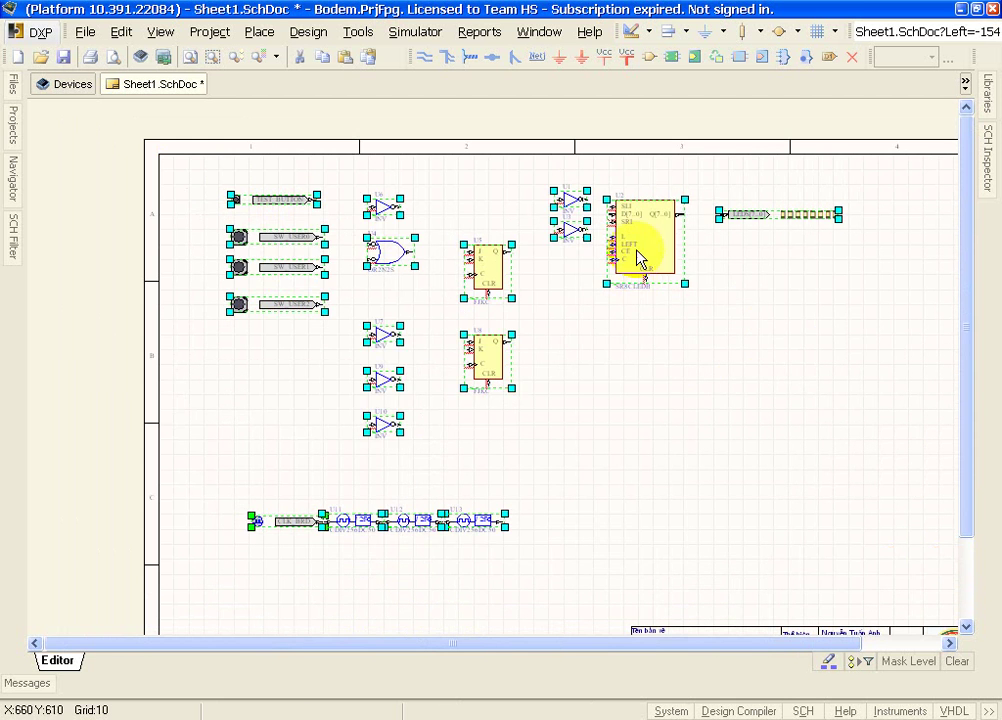
drag(640, 257, 682, 358)
click(608, 268)
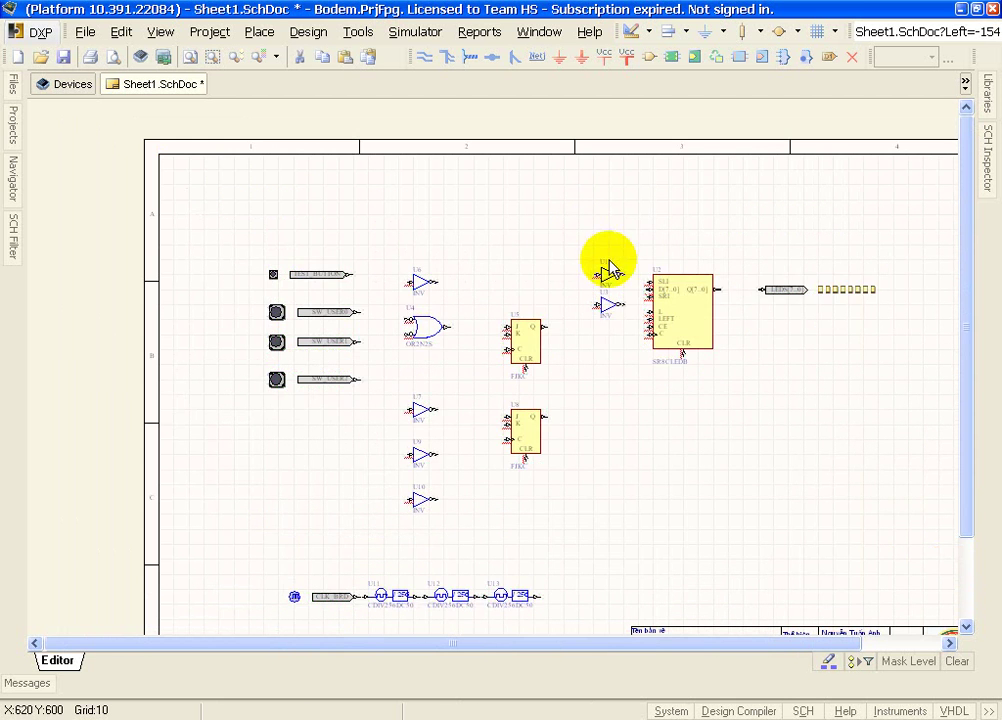
- Move inverters U1 and U3 together with the SR8CLEDB up and closer to the flip-flops
ctrl+scroll(608, 268, up, 2)
drag(549, 173, 752, 289)
click(845, 420)
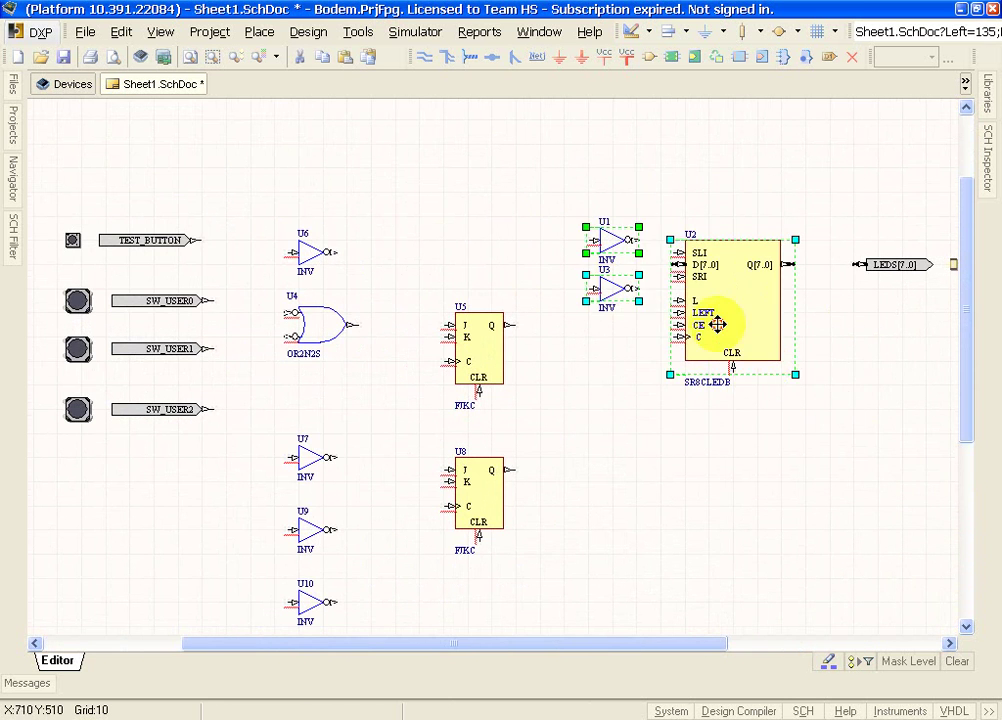
drag(716, 320, 655, 250)
click(467, 246)
- Connect inverter U6 in line with the TEST_BUTTON output, and move inverters U1 and U3 higher beside the SR8CLEDB
ctrl+scroll(193, 268, up, 1)
ctrl+scroll(193, 268, up, 1)
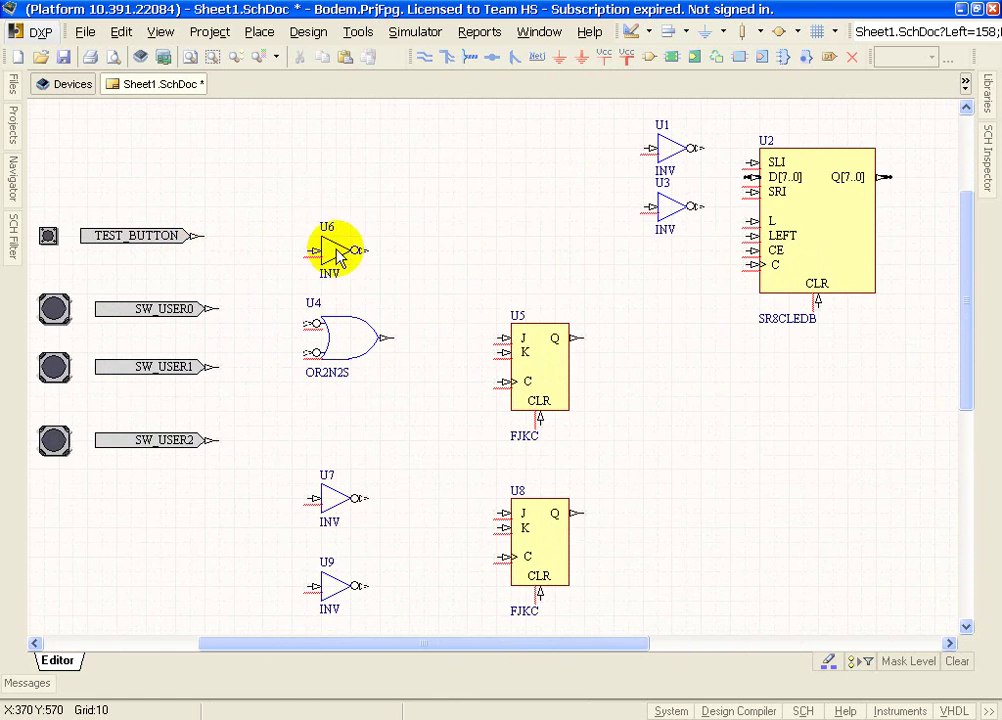
mouse_move(348, 250)
mouse_down()
mouse_move(276, 240)
mouse_move(324, 179)
mouse_move(360, 236)
mouse_up()
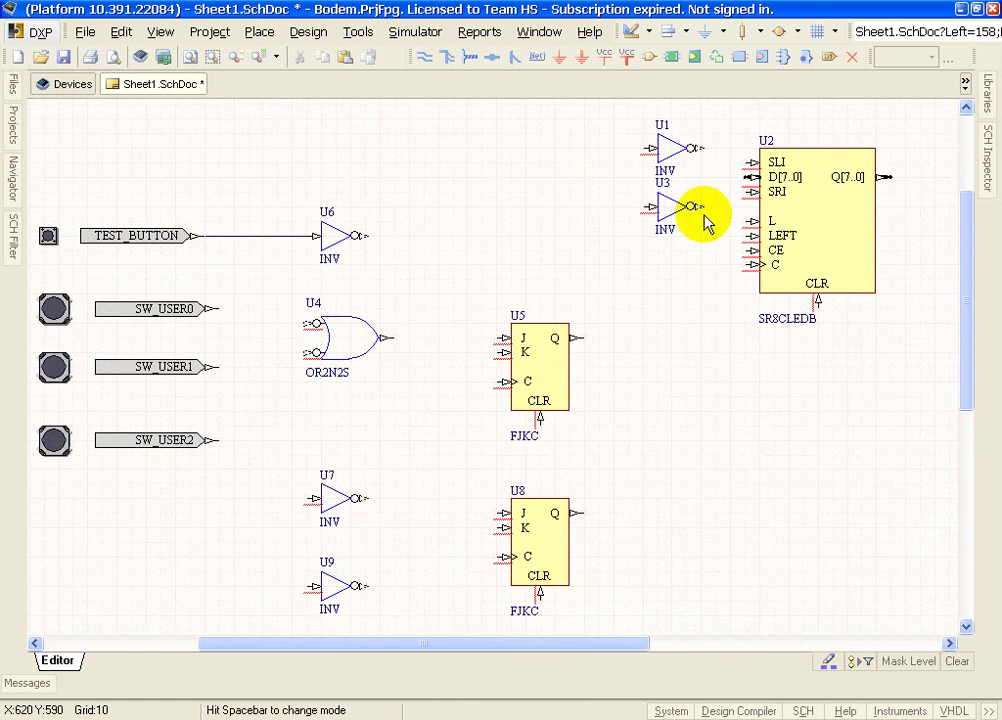
mouse_move(603, 118)
mouse_down()
mouse_move(738, 235)
mouse_move(692, 162)
mouse_up()
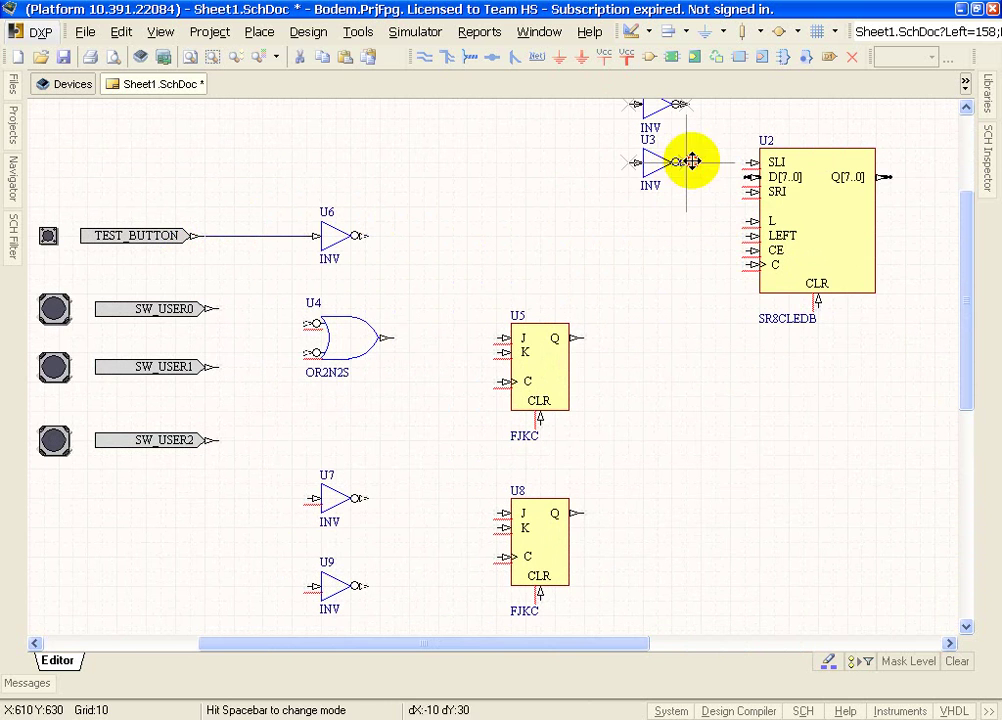
- Wire the output of U6 to the L input of U2 and lower U2 so the wire runs straight
click(424, 57)
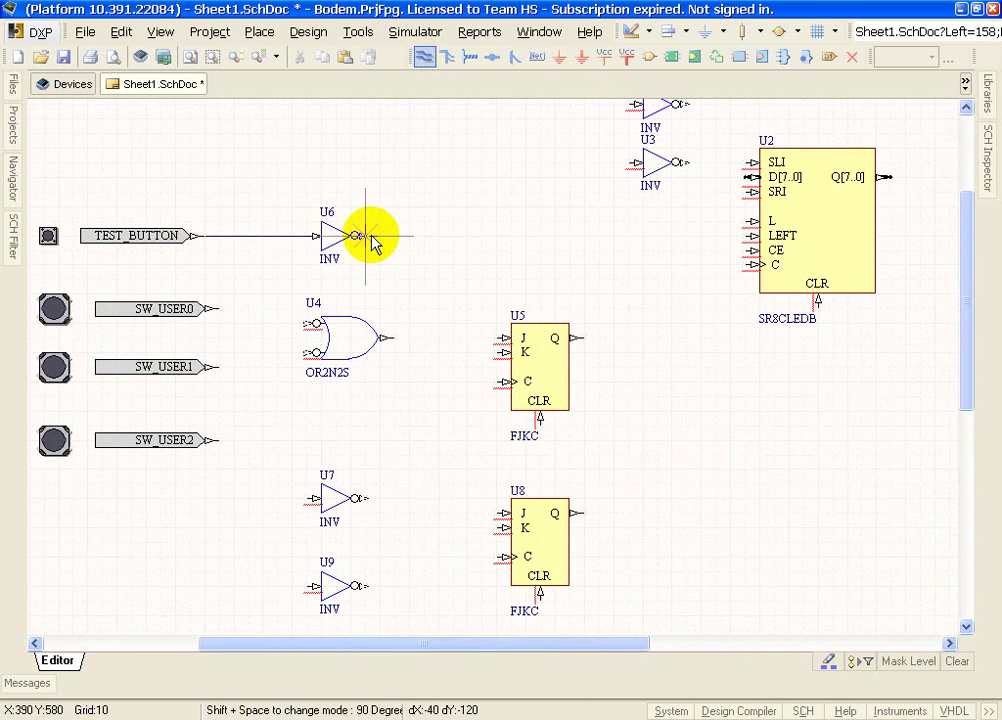
click(366, 236)
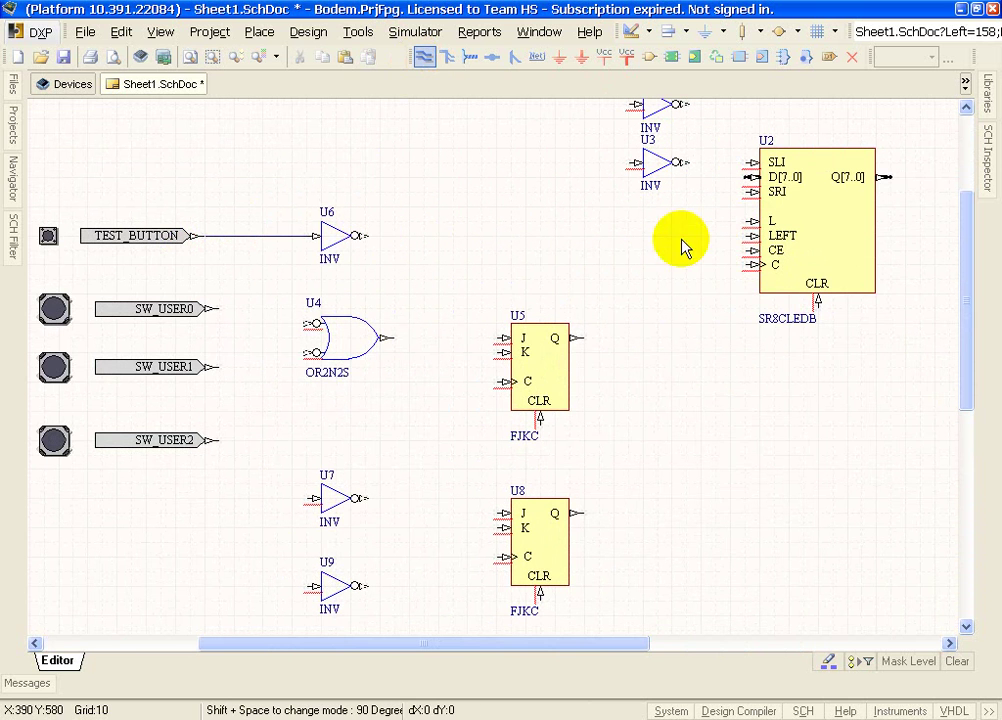
click(735, 237)
key(Escape)
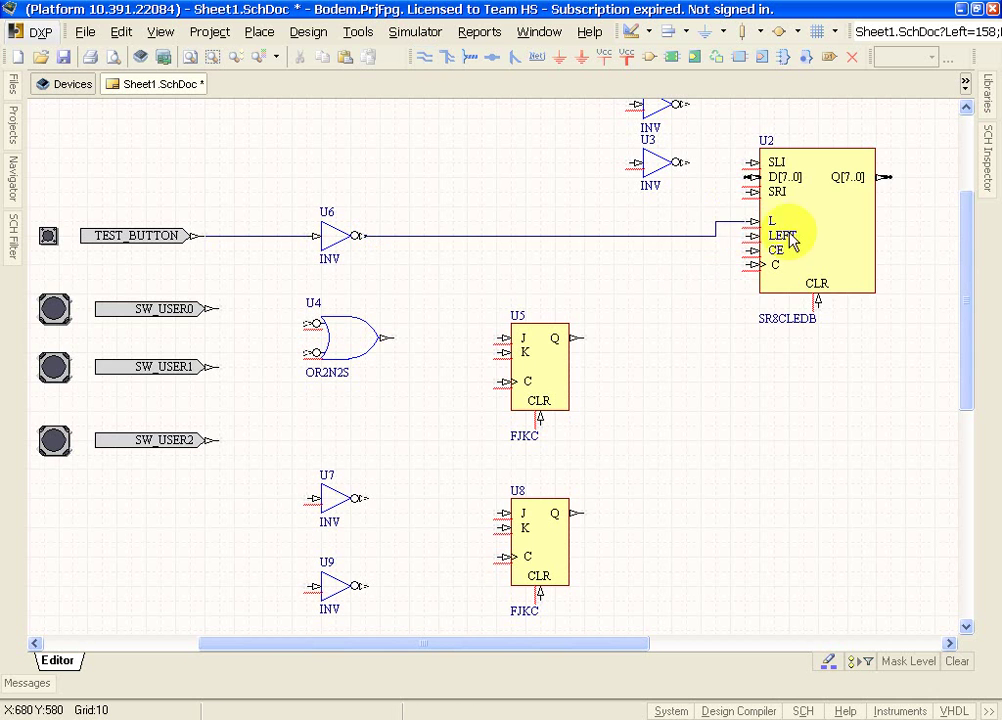
drag(745, 230, 749, 245)
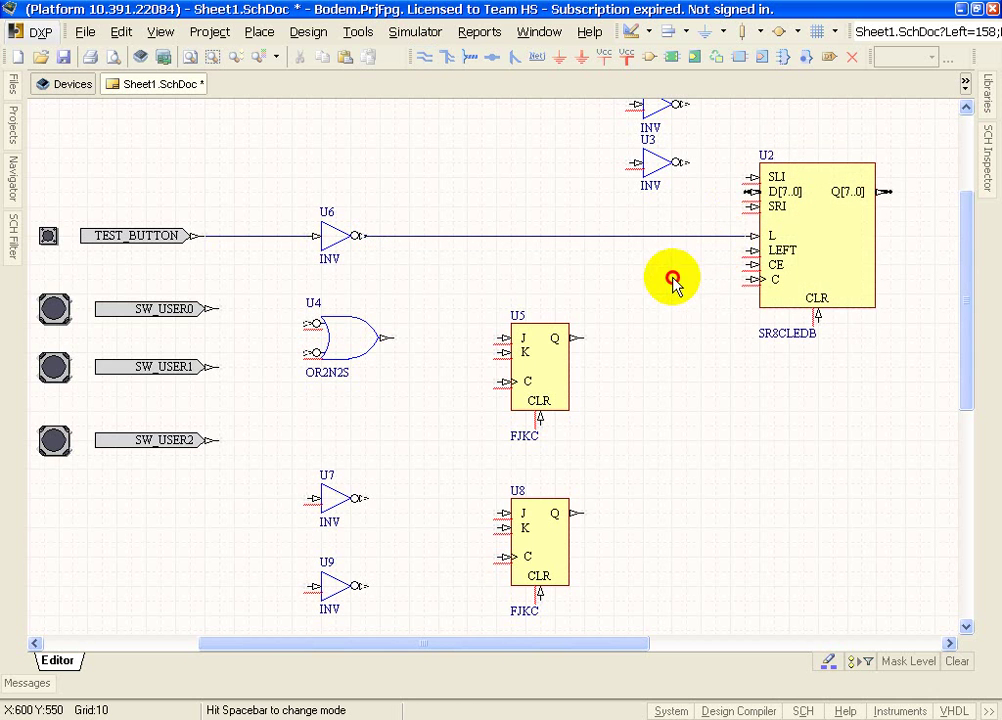
- Following Counter.pdf, wire SW_USER0 and SW_USER1 to the OR2N2S inputs and its output to the J input of U5
key(alt+Tab)
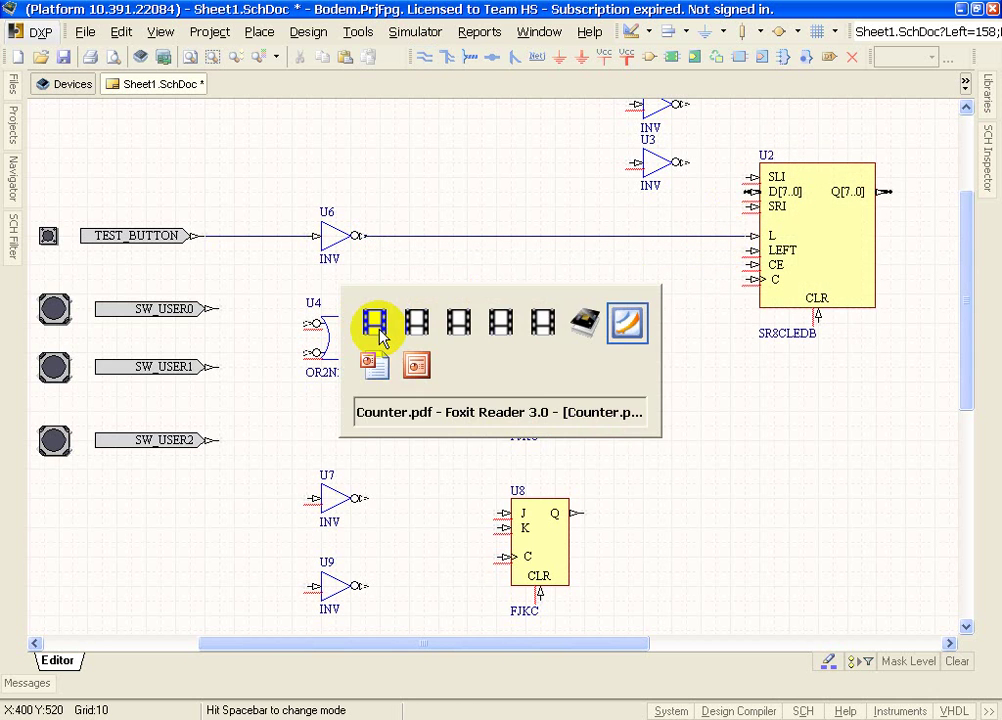
ctrl+scroll(338, 363, up, 2)
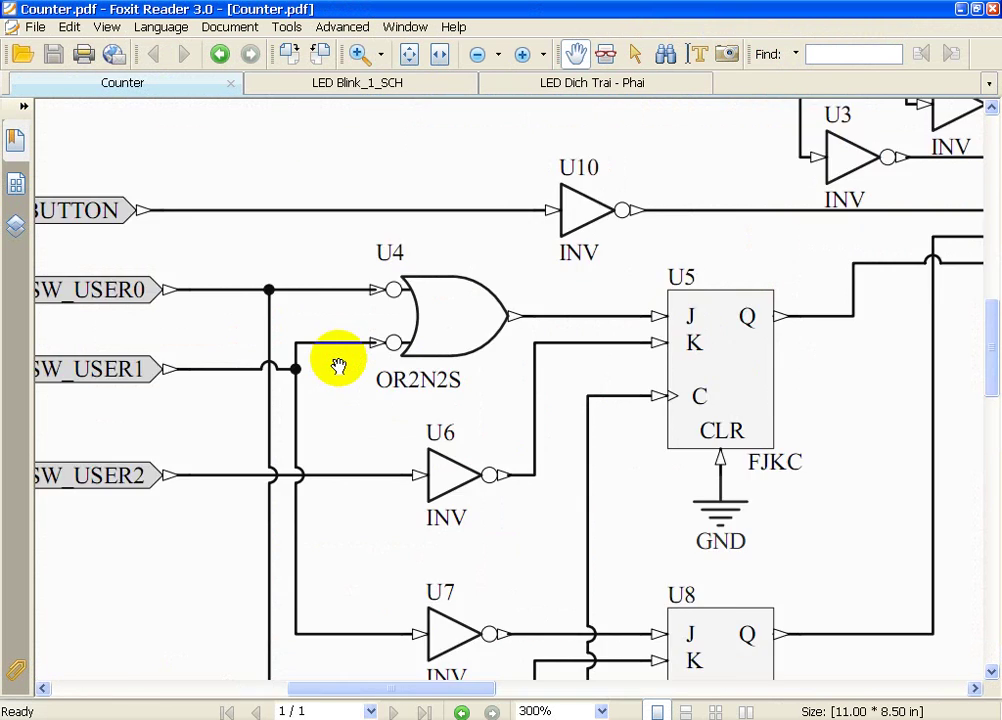
drag(172, 378, 327, 353)
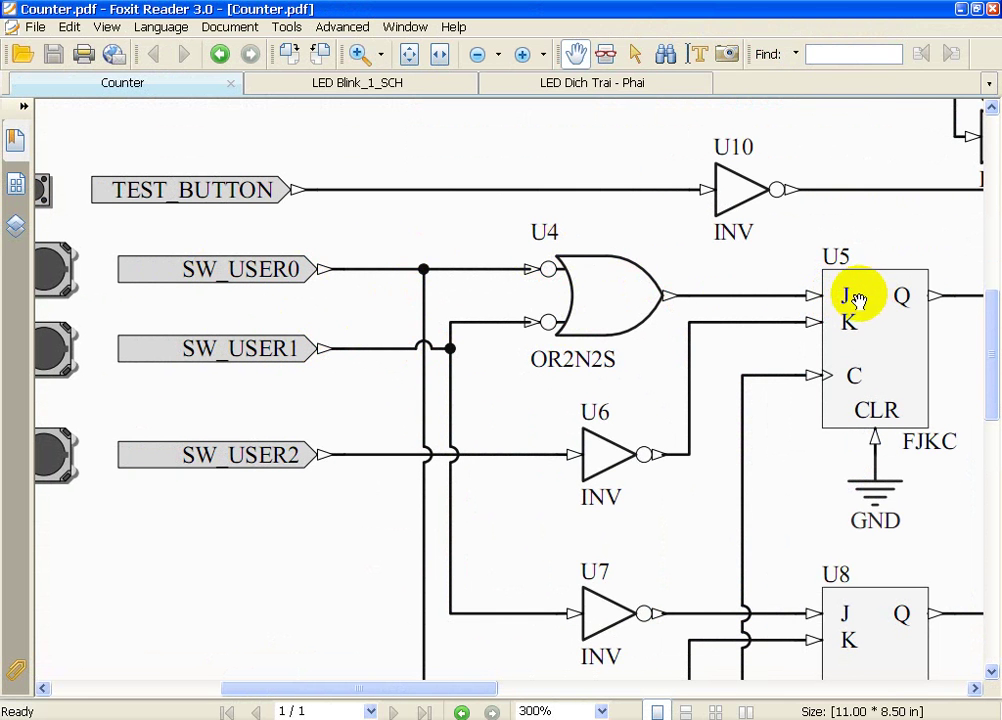
key(alt+Tab)
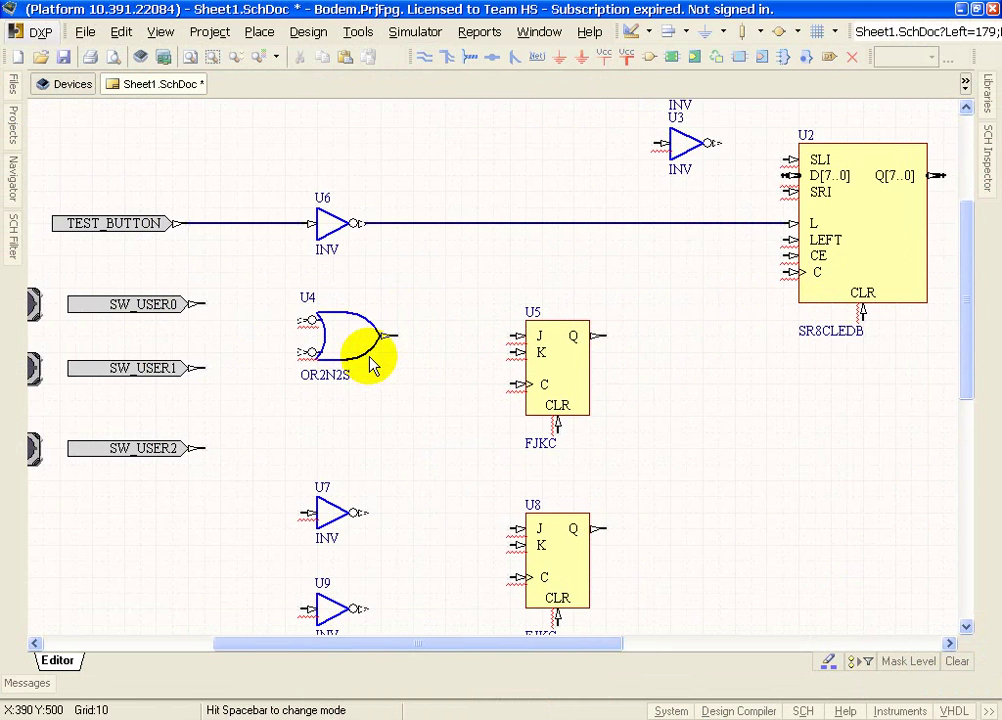
click(425, 60)
click(205, 304)
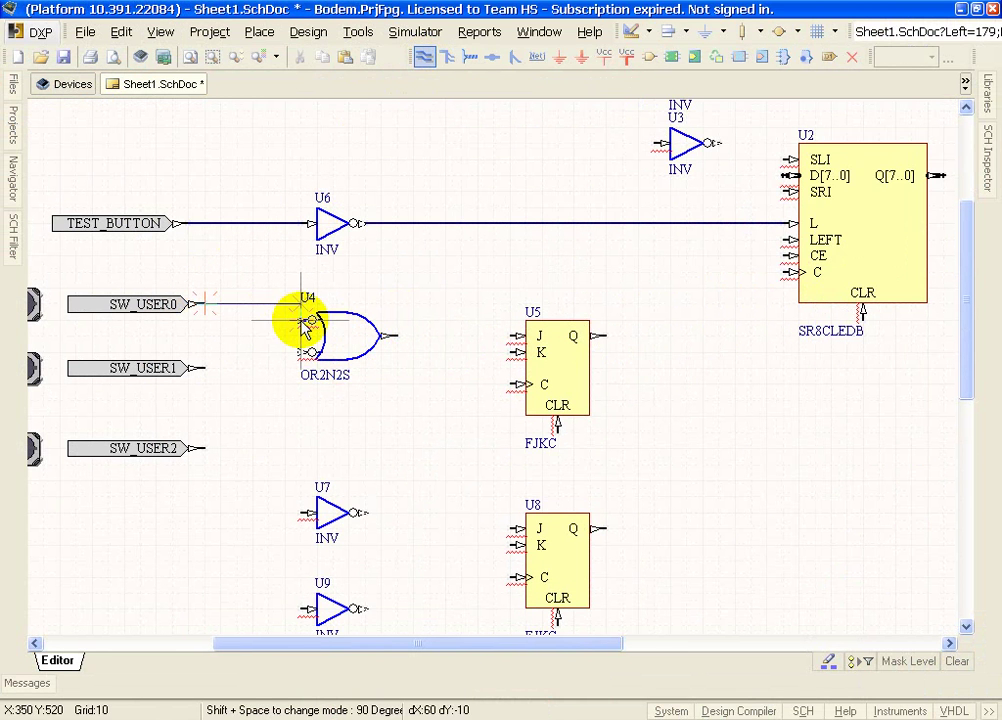
click(303, 320)
click(204, 369)
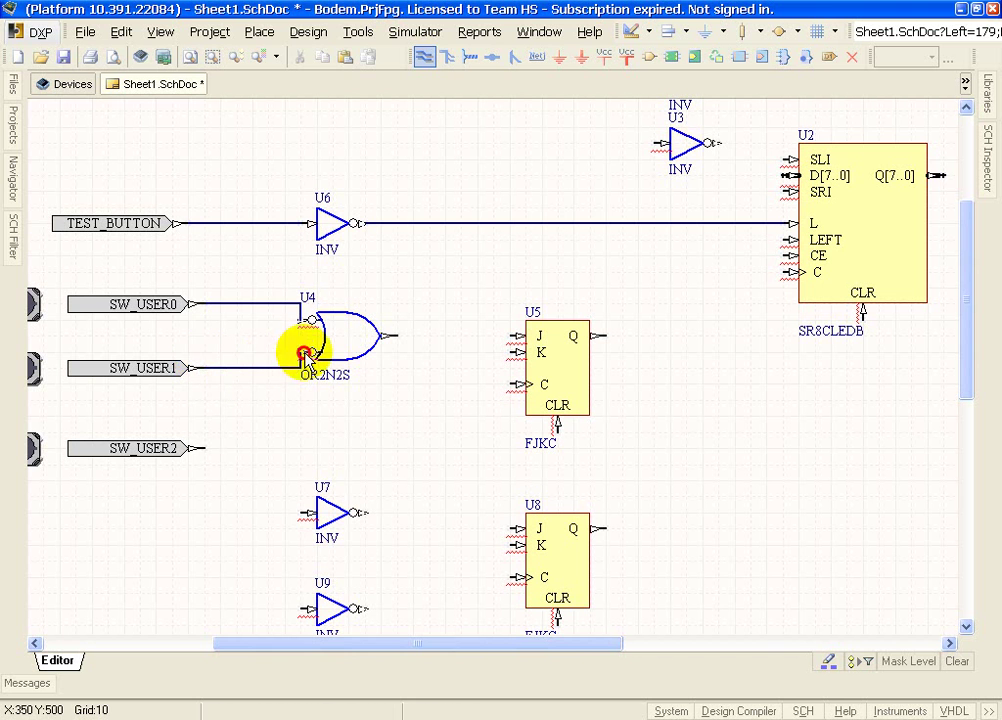
click(305, 354)
click(400, 337)
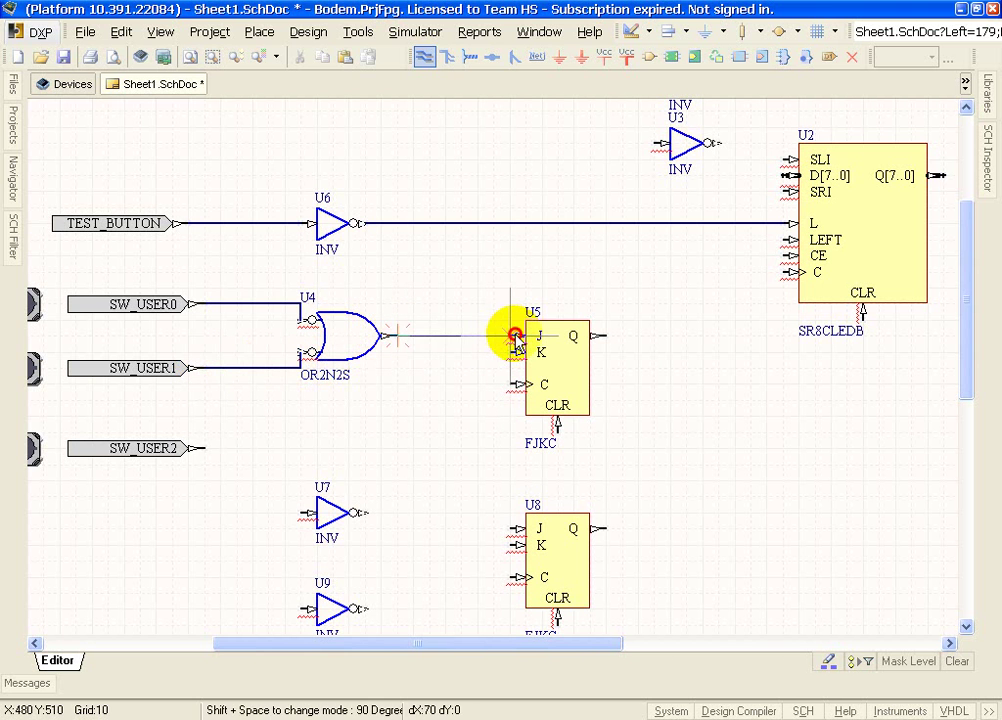
click(513, 337)
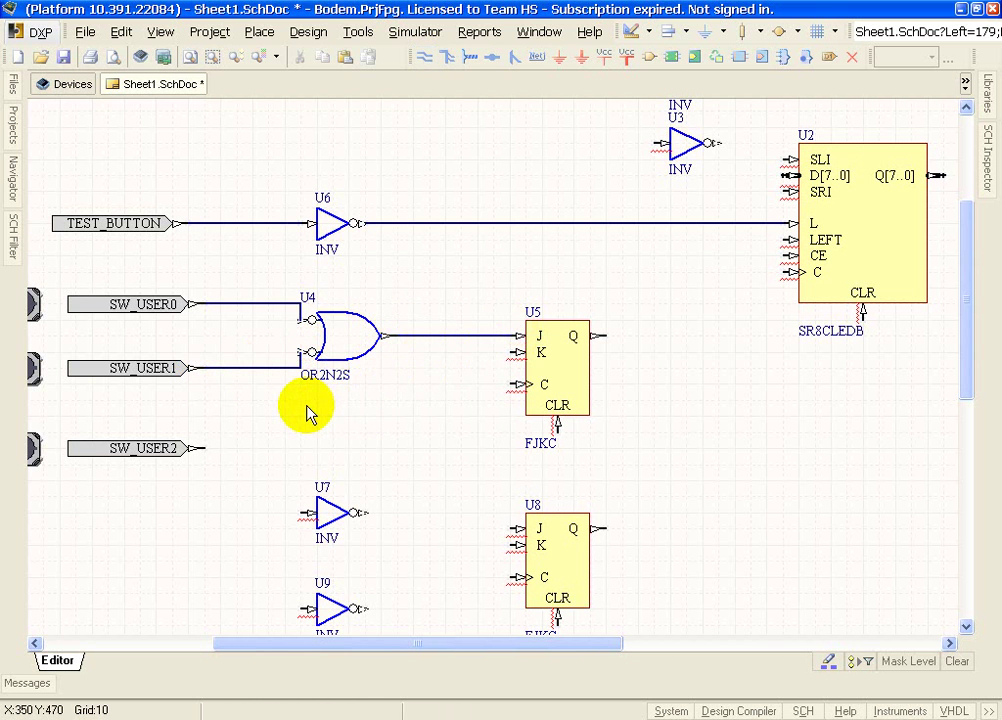
- Following Counter.pdf, connect inverter U7 in line with the SW_USER2 output
key(alt+Tab)
ctrl+scroll(463, 336, down, 2)
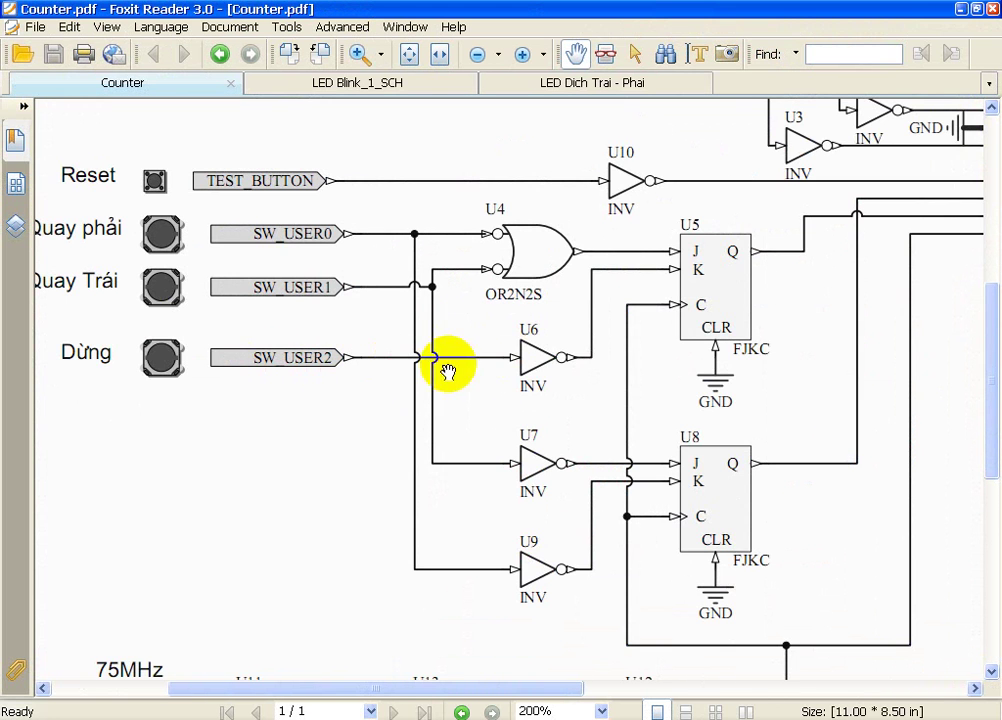
key(alt+Tab)
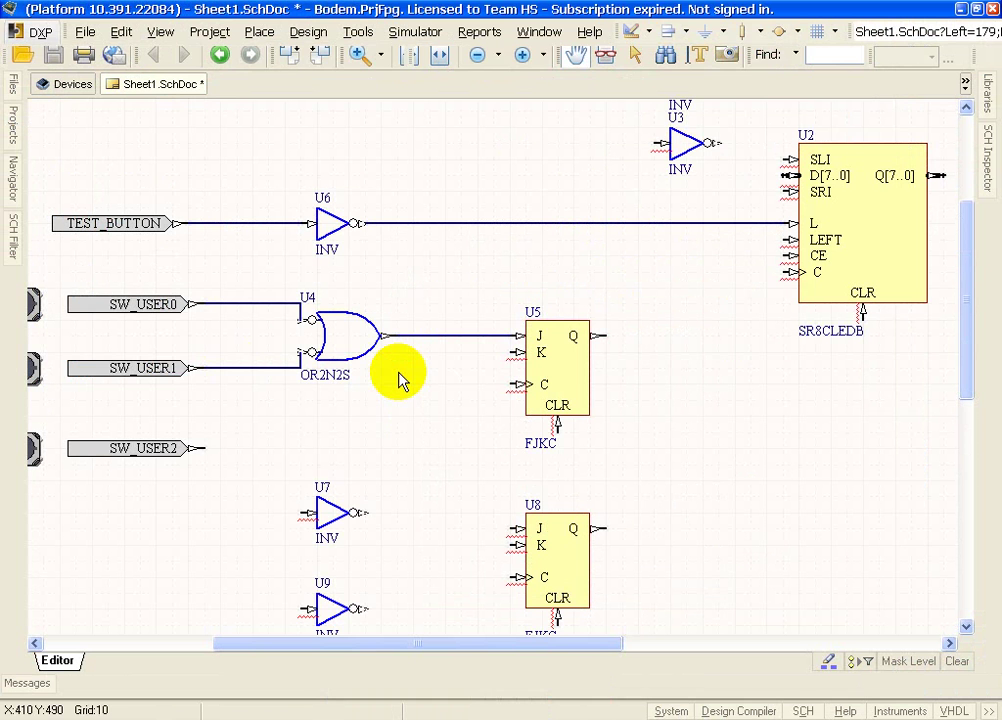
drag(340, 515, 358, 452)
- Wire the output of inverter U7 to the K input of U5
click(425, 60)
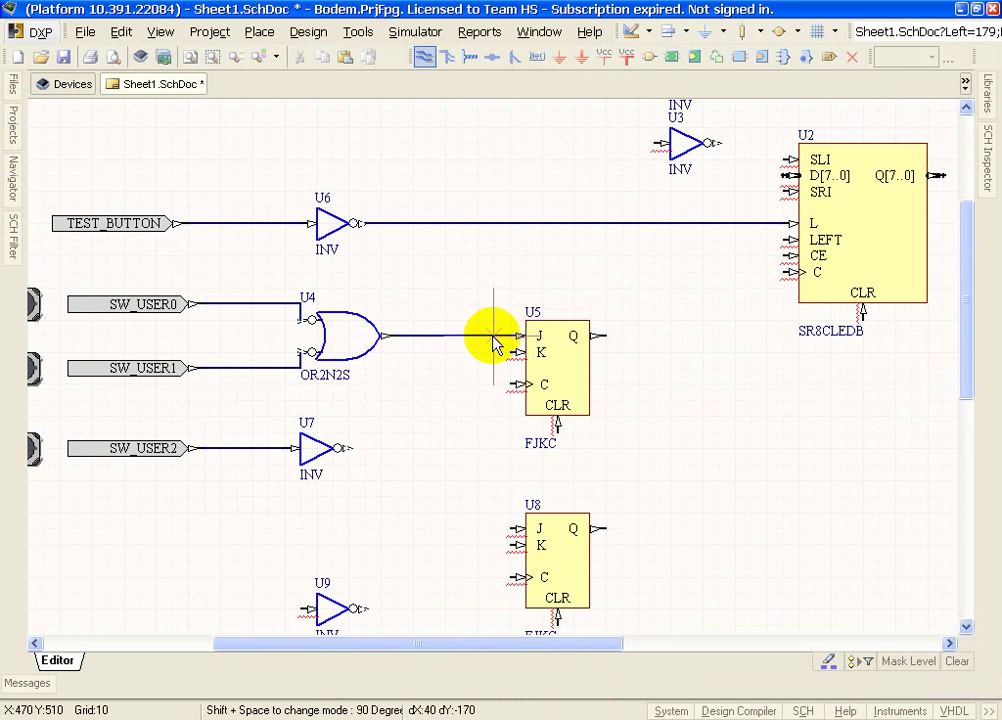
click(512, 352)
click(427, 372)
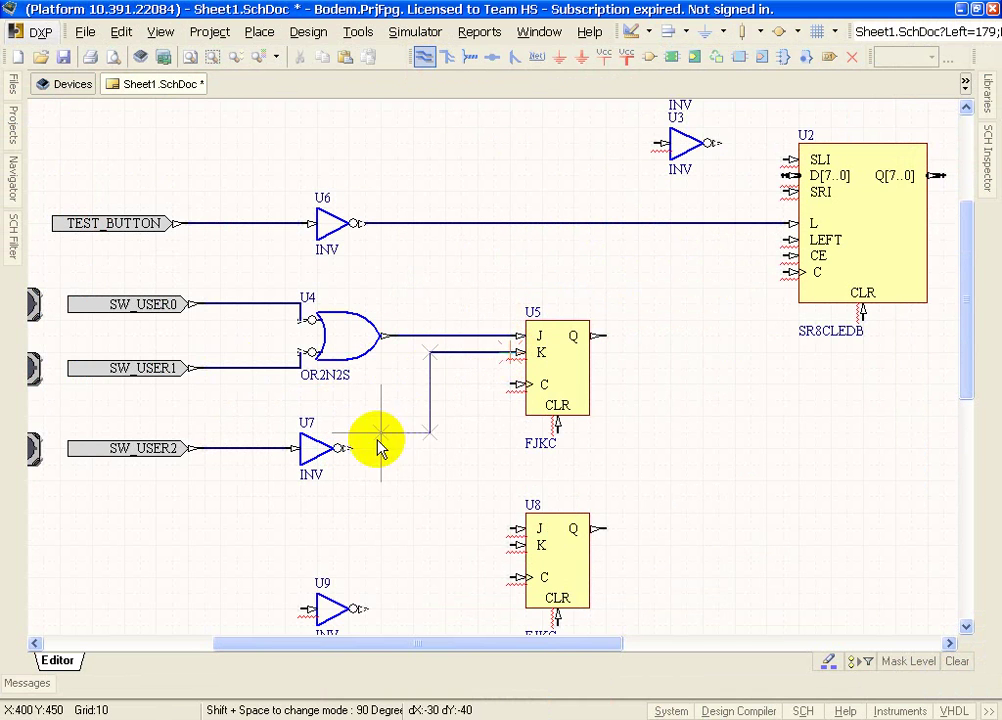
click(352, 450)
key(Escape)
- Following Counter.pdf, move inverters U9 and U10 up so they line up in a column directly below U7
scroll(418, 510, down, 2)
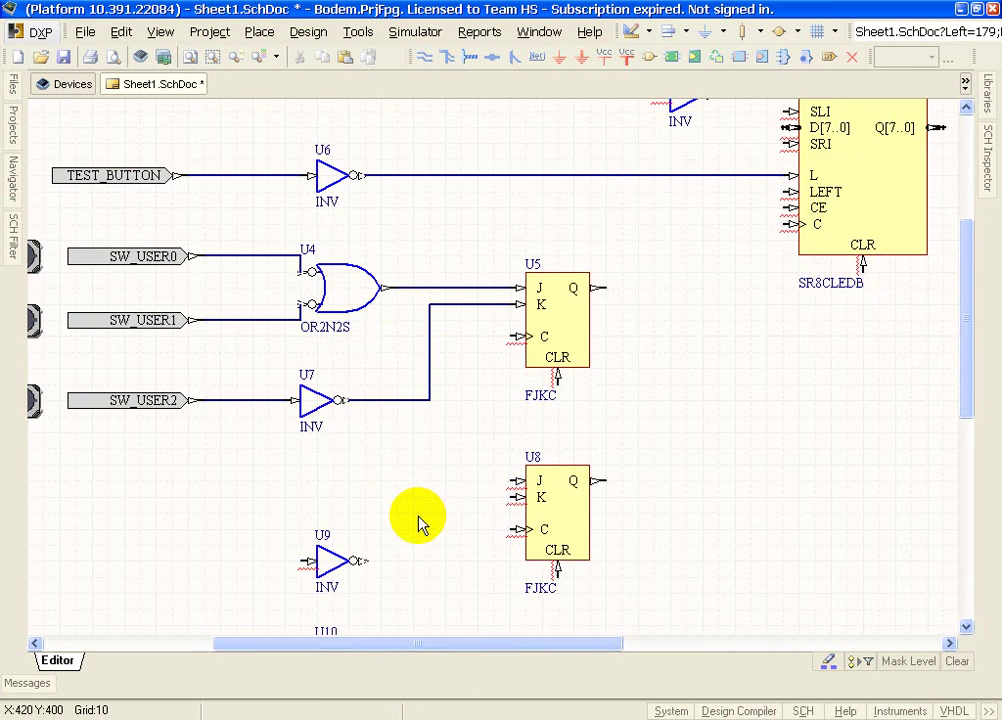
key(alt+Tab)
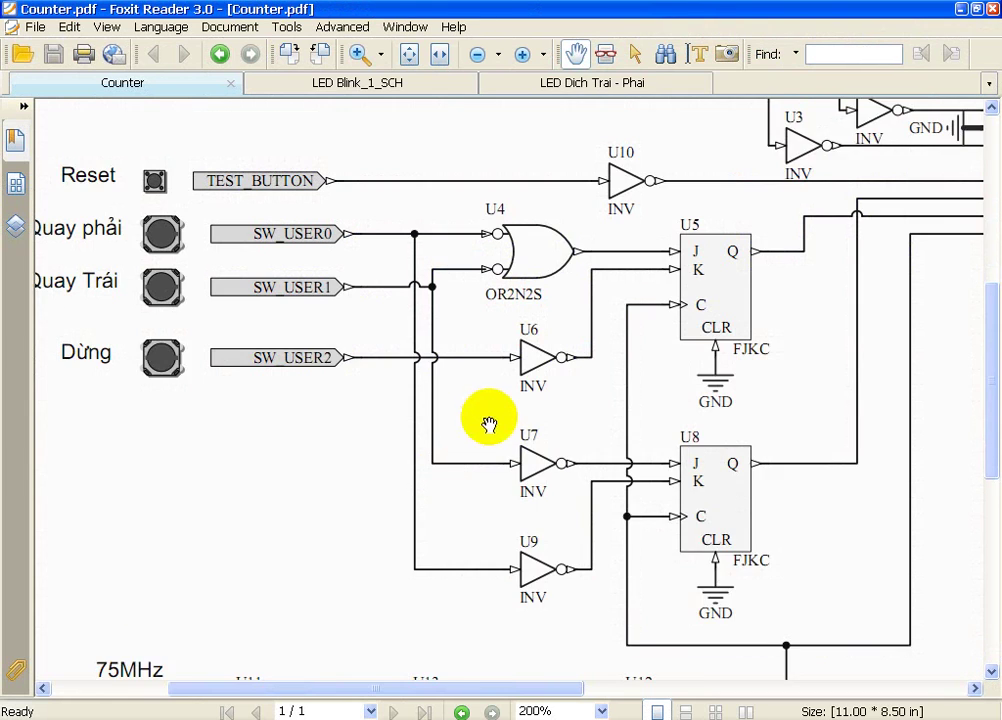
scroll(488, 425, down, 2)
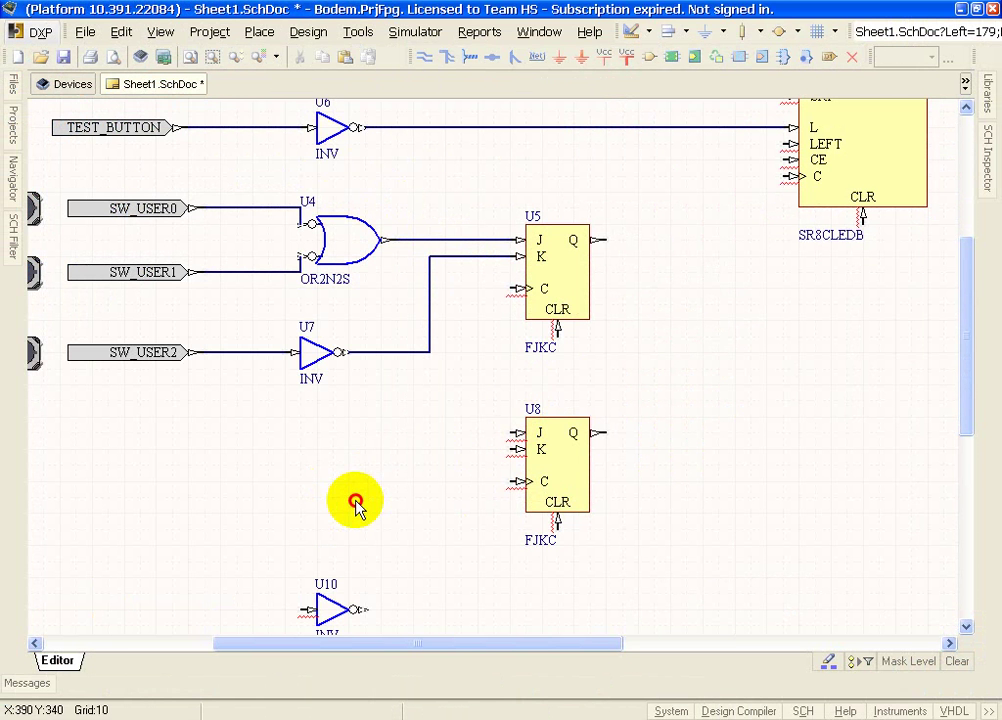
drag(356, 507, 342, 447)
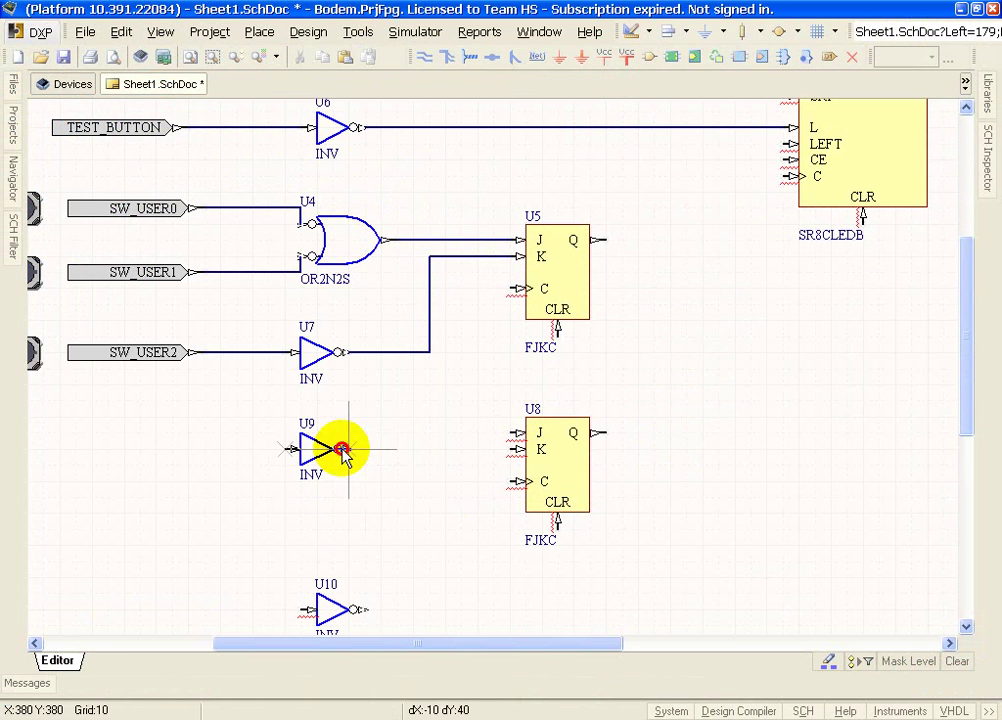
click(345, 527)
- Wire the U9 input to a branch of the SW_USER0 line and the U10 input to a branch of the SW_USER1 line
click(423, 57)
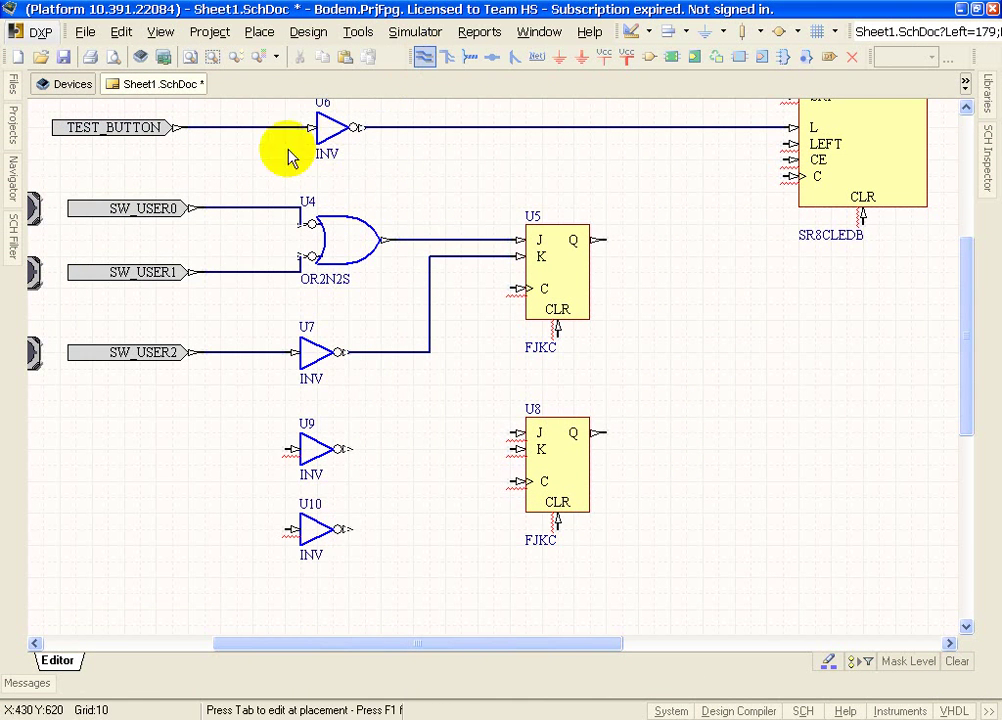
click(290, 449)
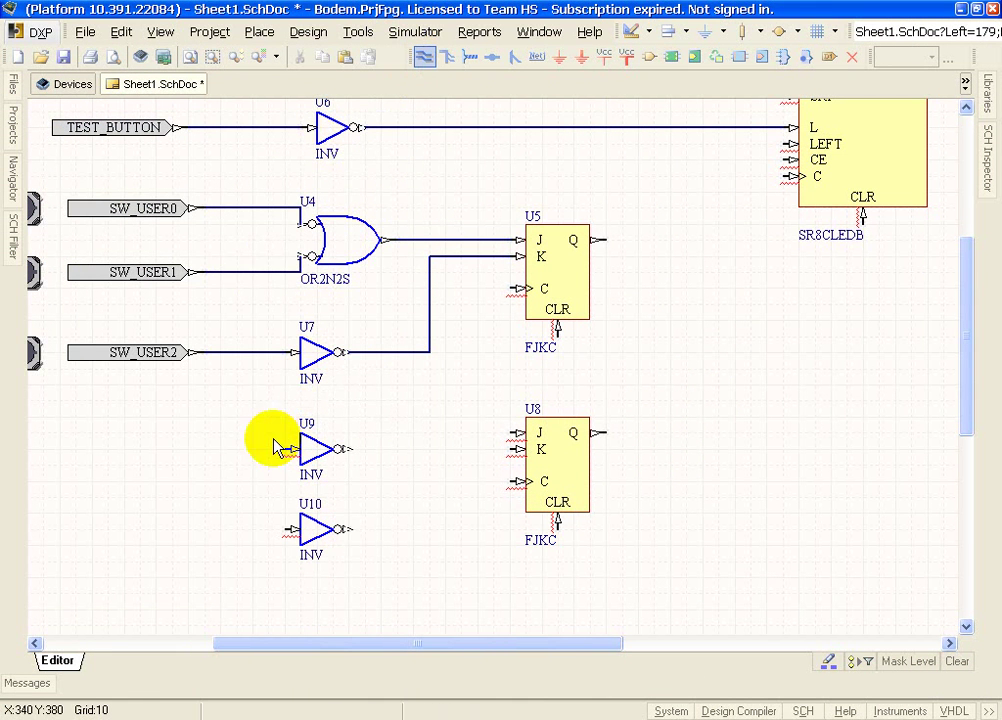
click(254, 209)
click(287, 529)
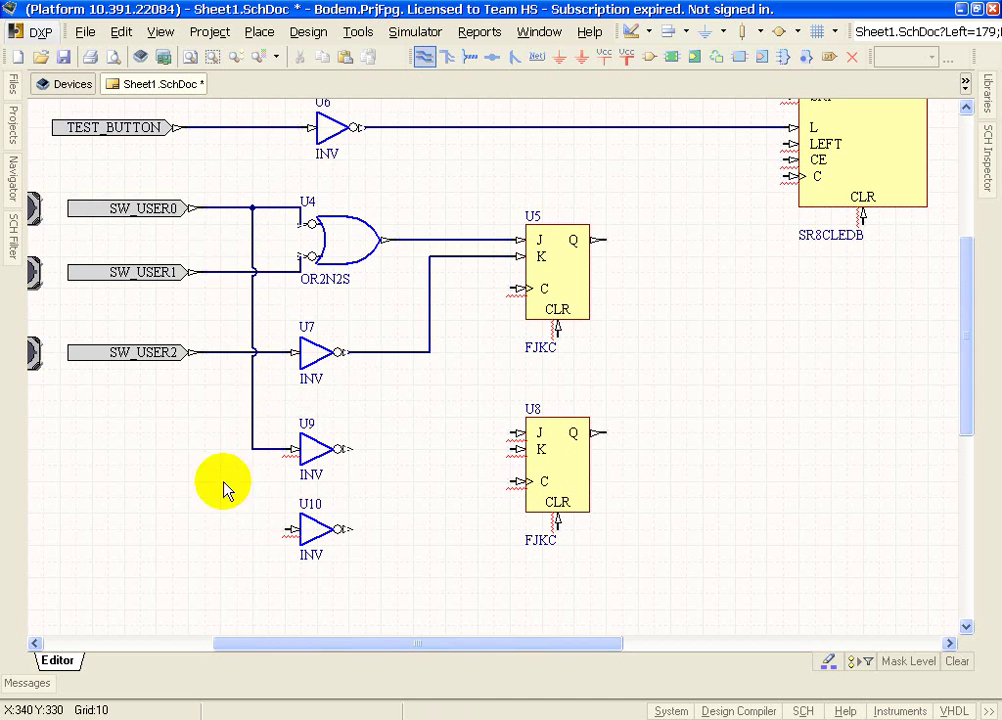
click(237, 273)
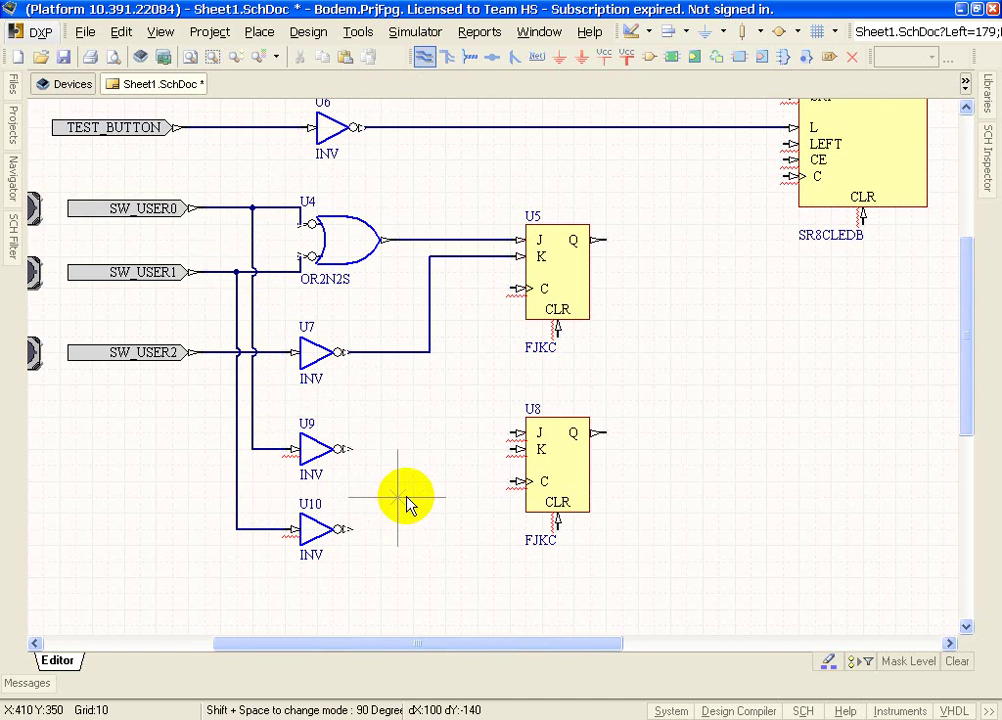
ctrl+scroll(409, 499, up, 2)
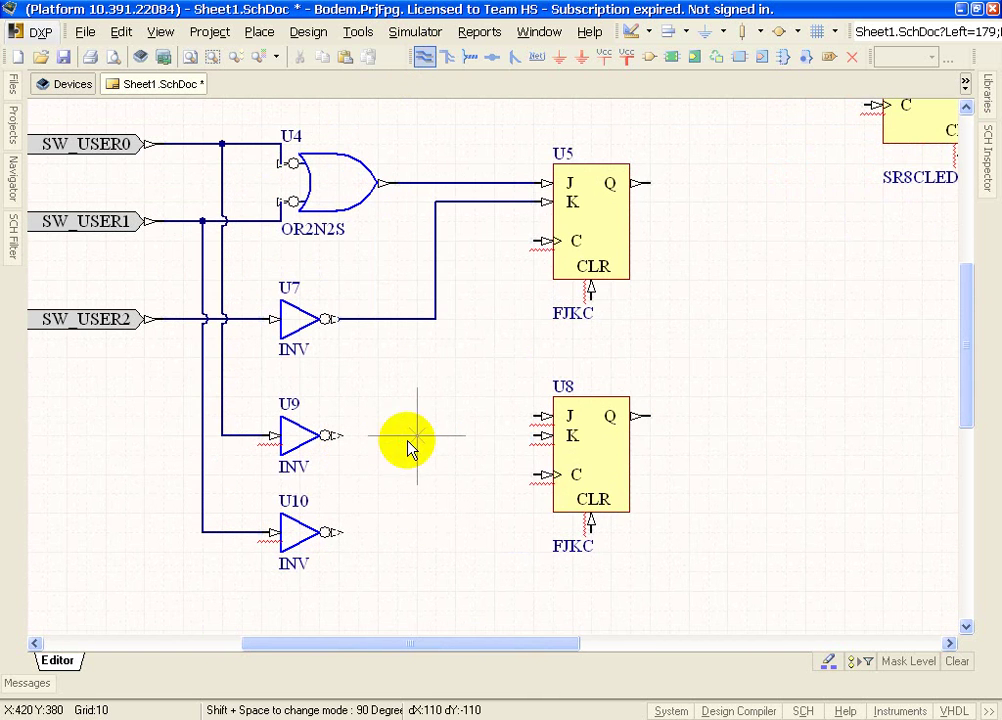
key(Escape)
- Lower U8 so its J input is level with U9, and wire the U9 output to the K input of U8
drag(569, 431, 530, 435)
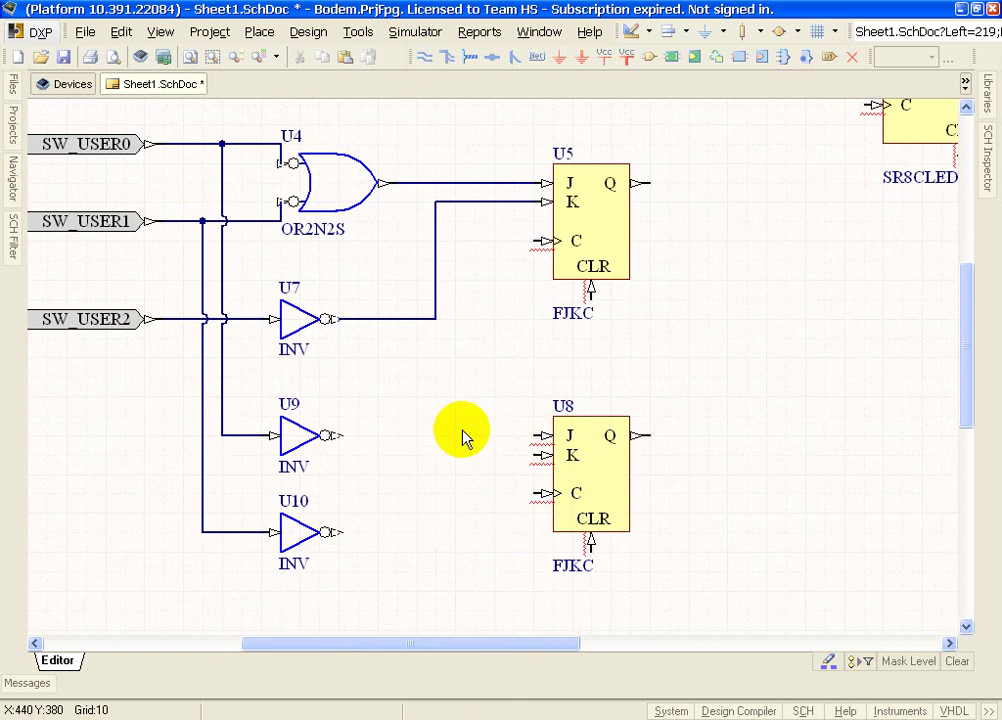
click(339, 436)
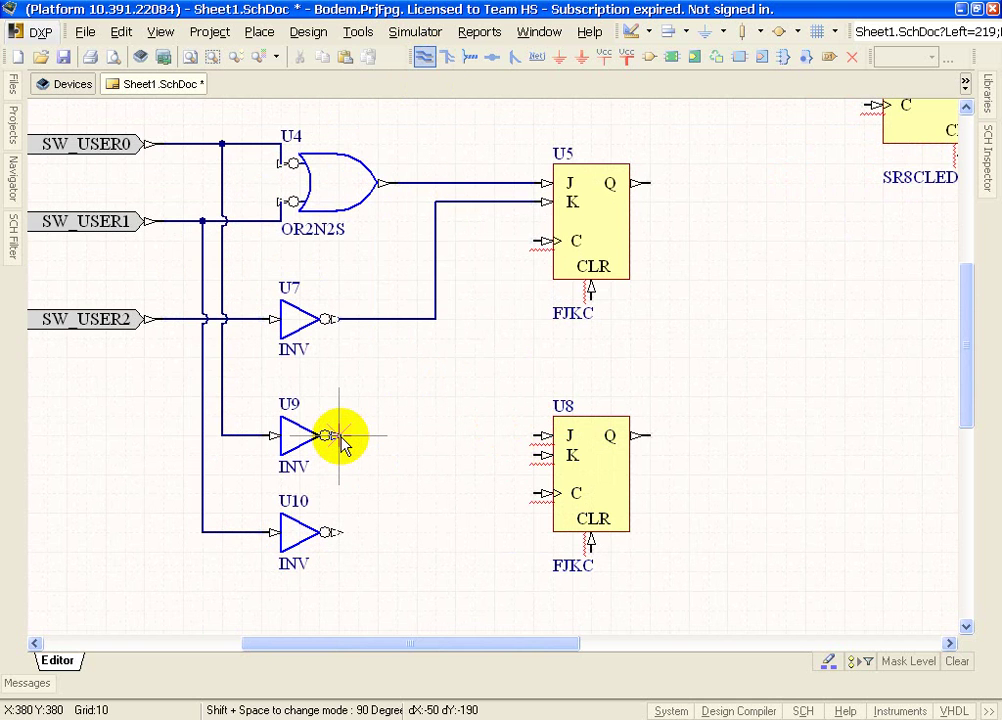
key(alt+Tab)
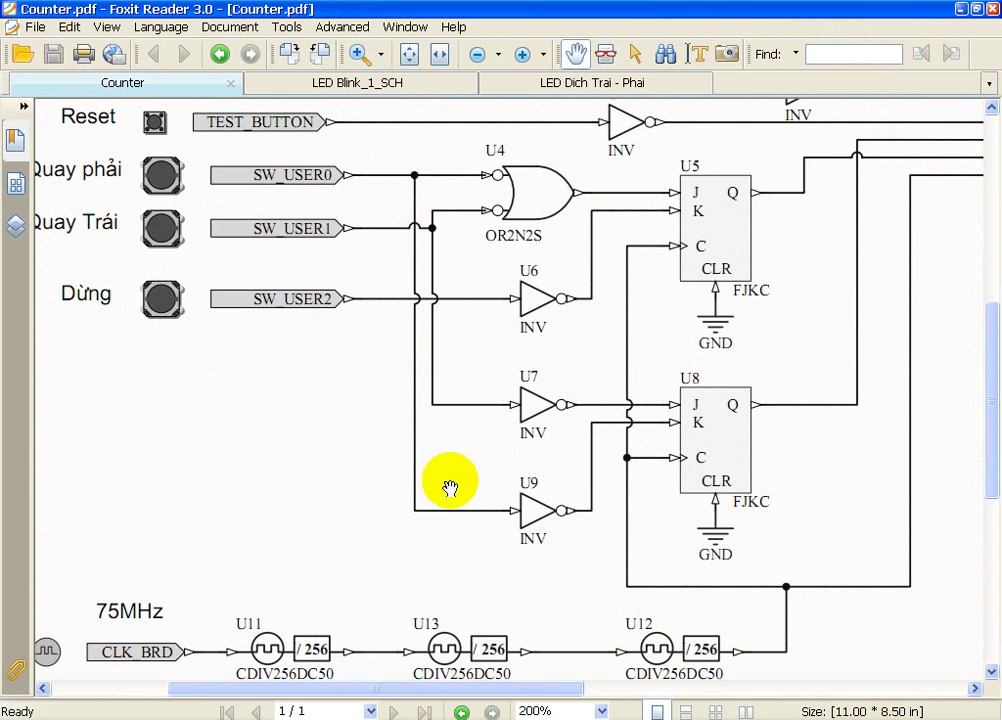
key(alt+Tab)
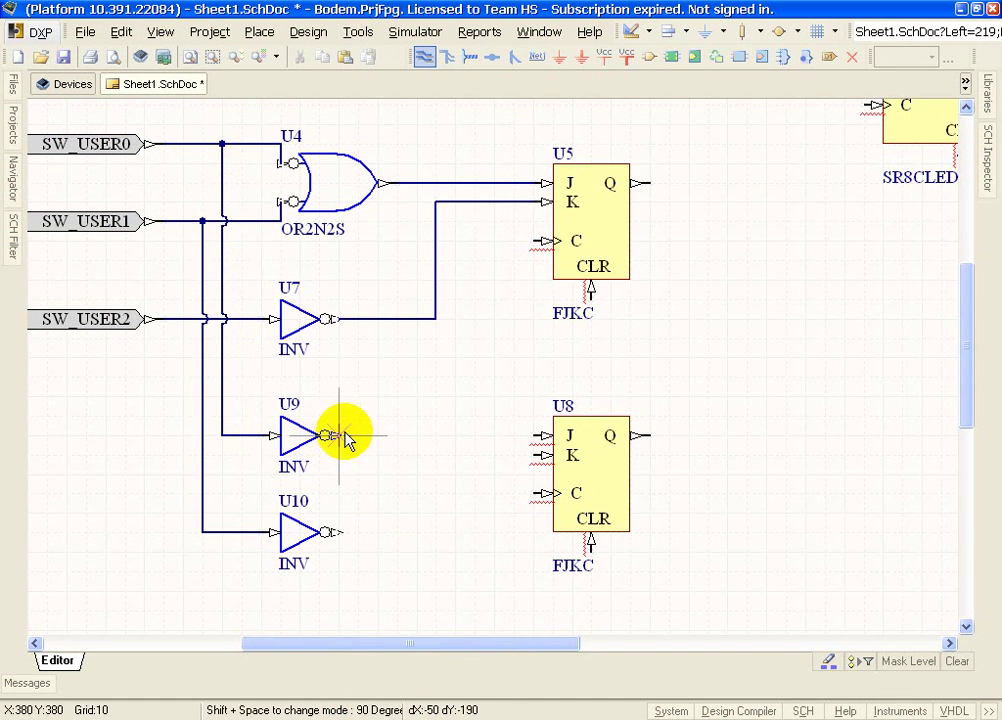
click(416, 437)
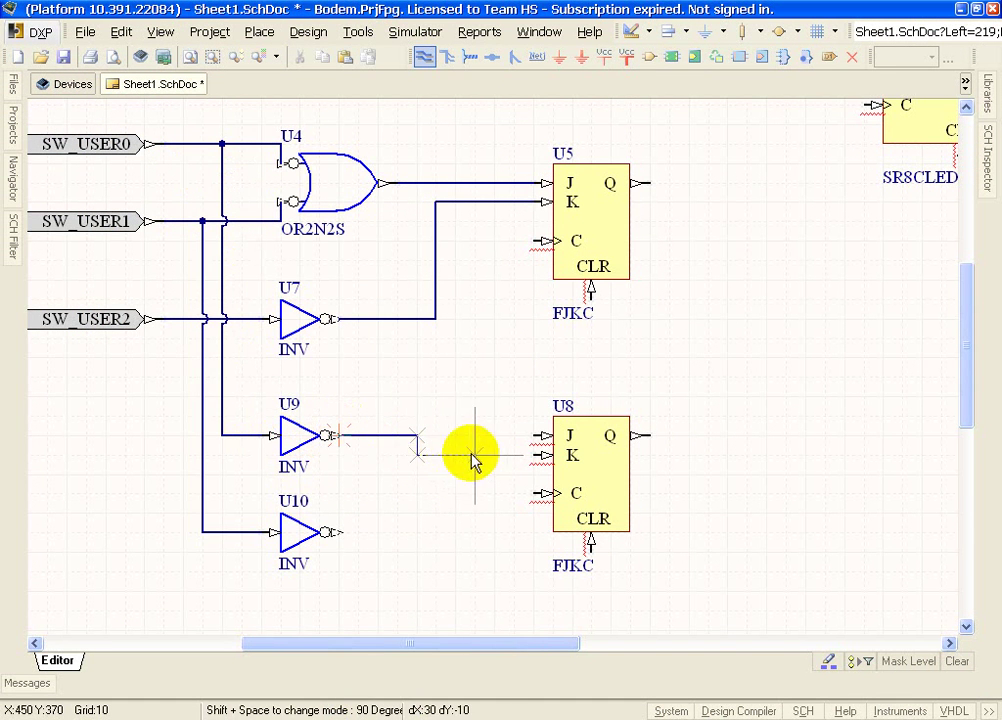
click(541, 456)
key(Escape)
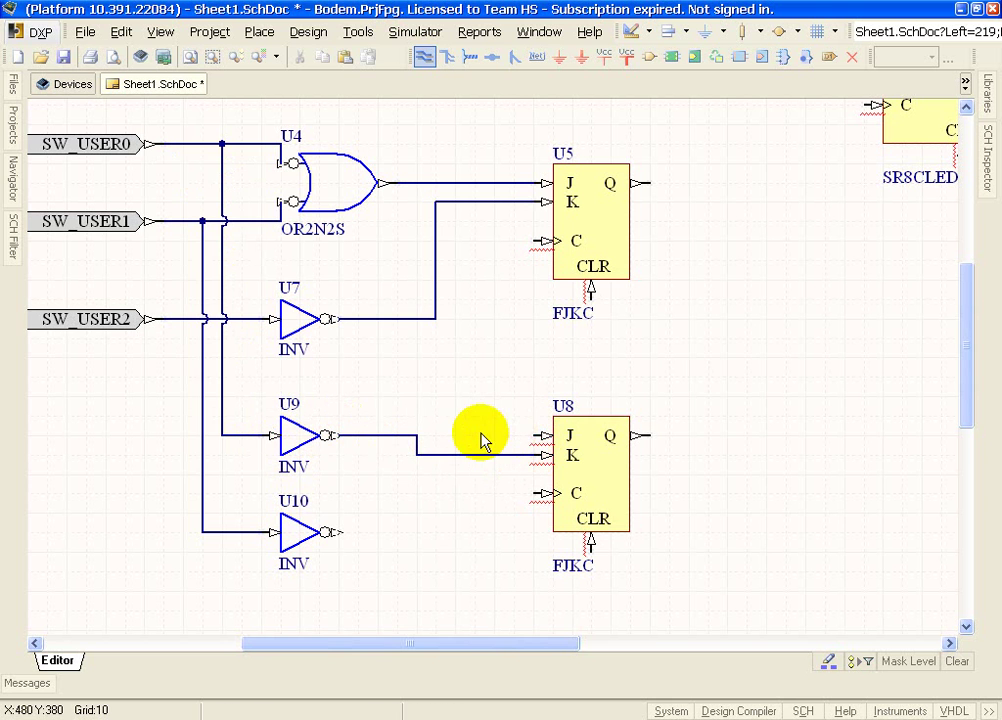
- Wire the output of inverter U10 to the J input of U8
click(476, 434)
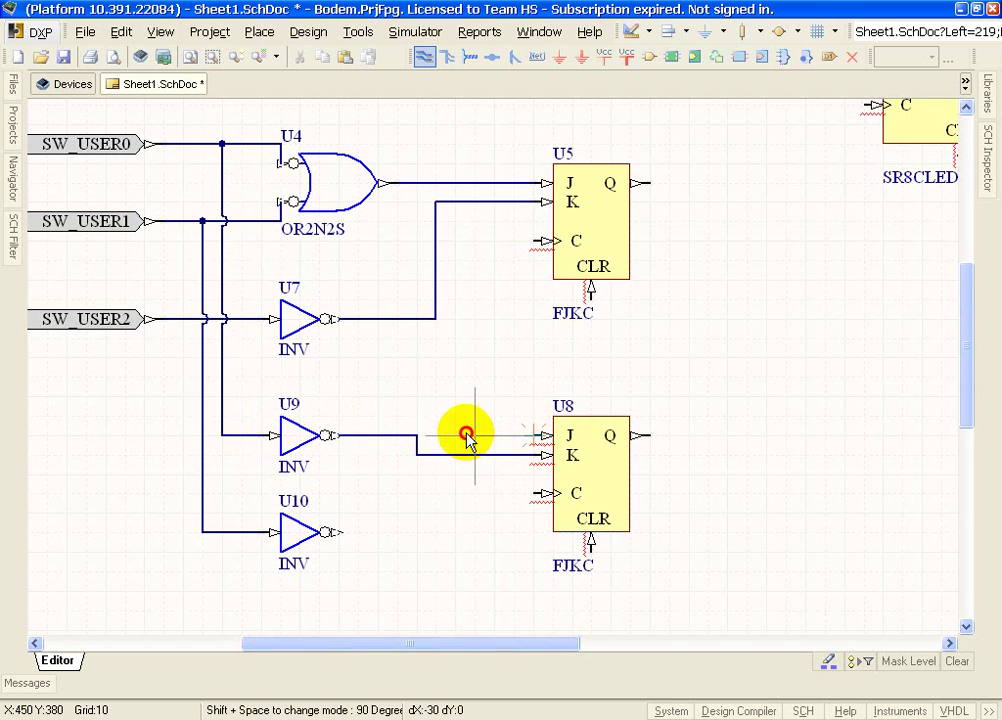
click(343, 533)
key(Escape)
- Move the CLK_BRD clock source with dividers U11, U12 and U13 up and to the left, closer beneath the inverters
key(Page_Down)
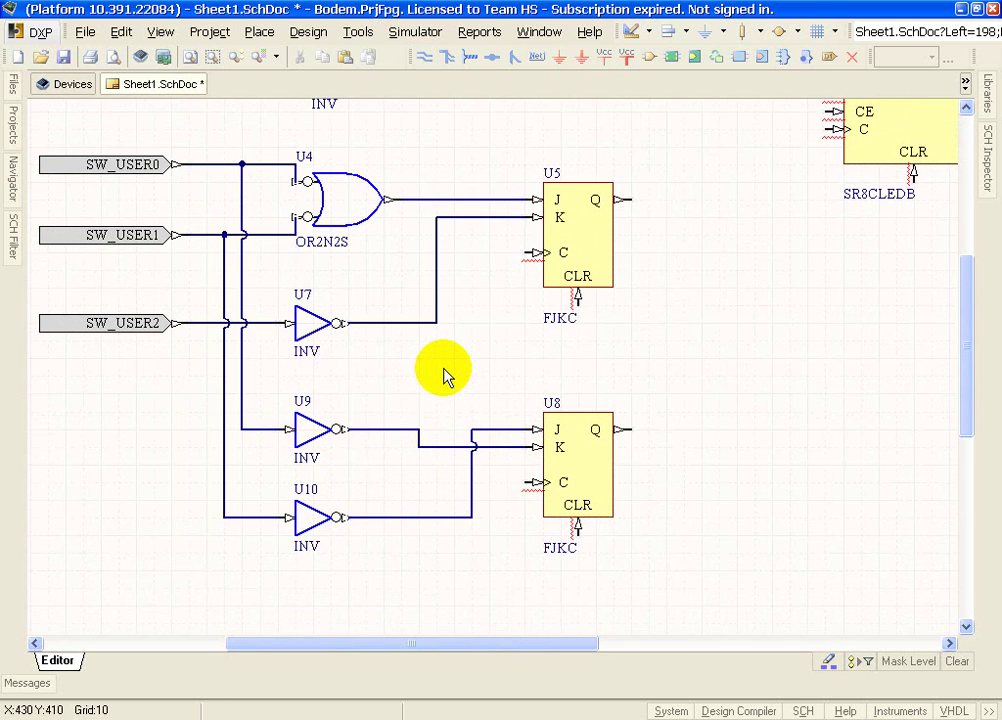
key(Page_Down)
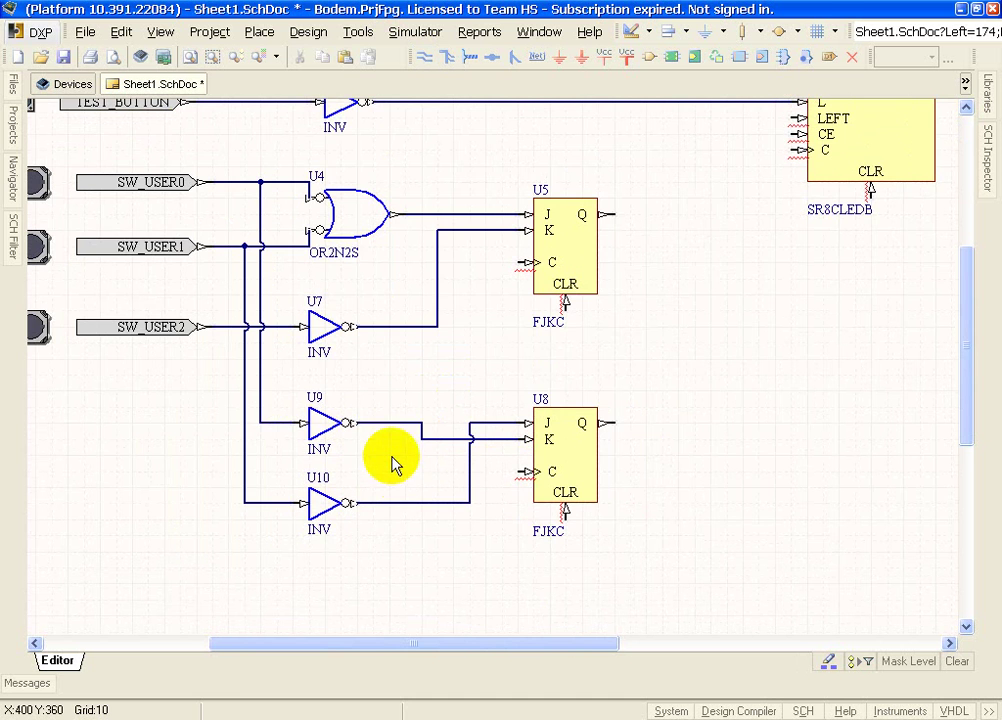
scroll(392, 455, down, 1)
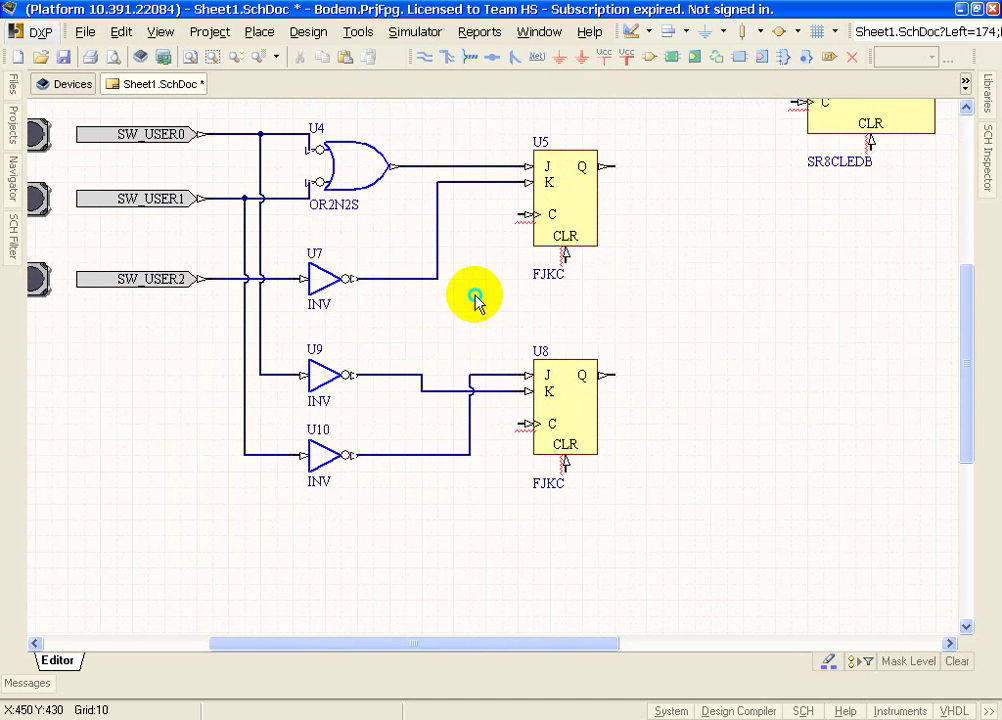
scroll(570, 331, up, 2)
key(Page_Down)
key(Page_Down)
scroll(505, 445, down, 2)
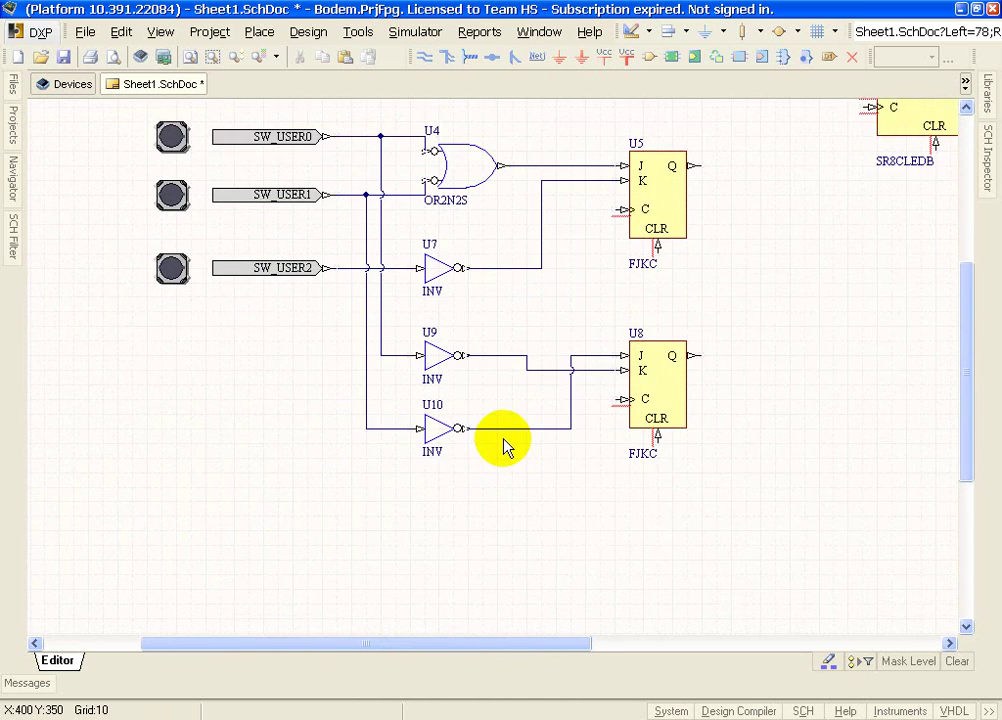
scroll(505, 445, down, 1)
scroll(519, 474, down, 3)
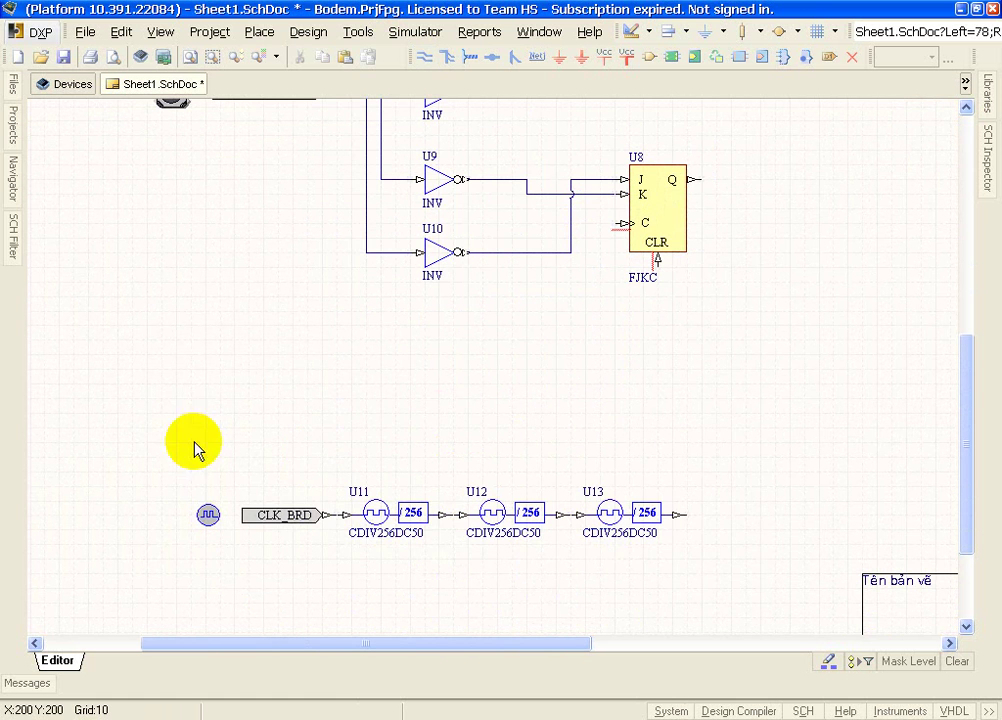
drag(150, 421, 711, 573)
drag(682, 512, 568, 360)
- Wire the output of divider U13 to the C input of U5 and branch it to the C input of U8
scroll(664, 362, up, 5)
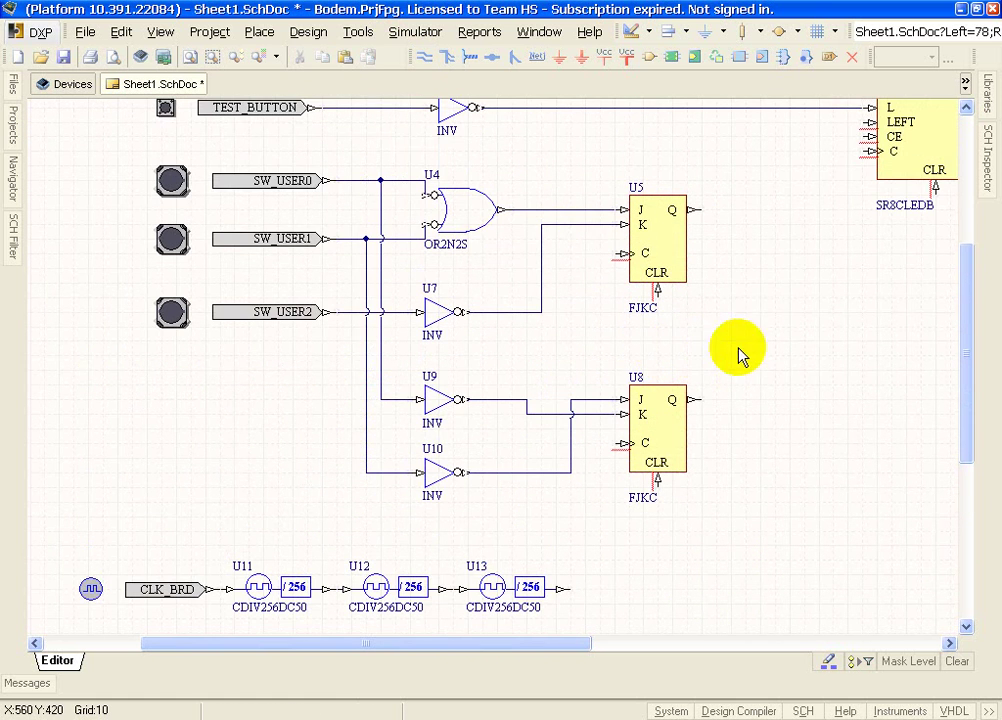
click(425, 58)
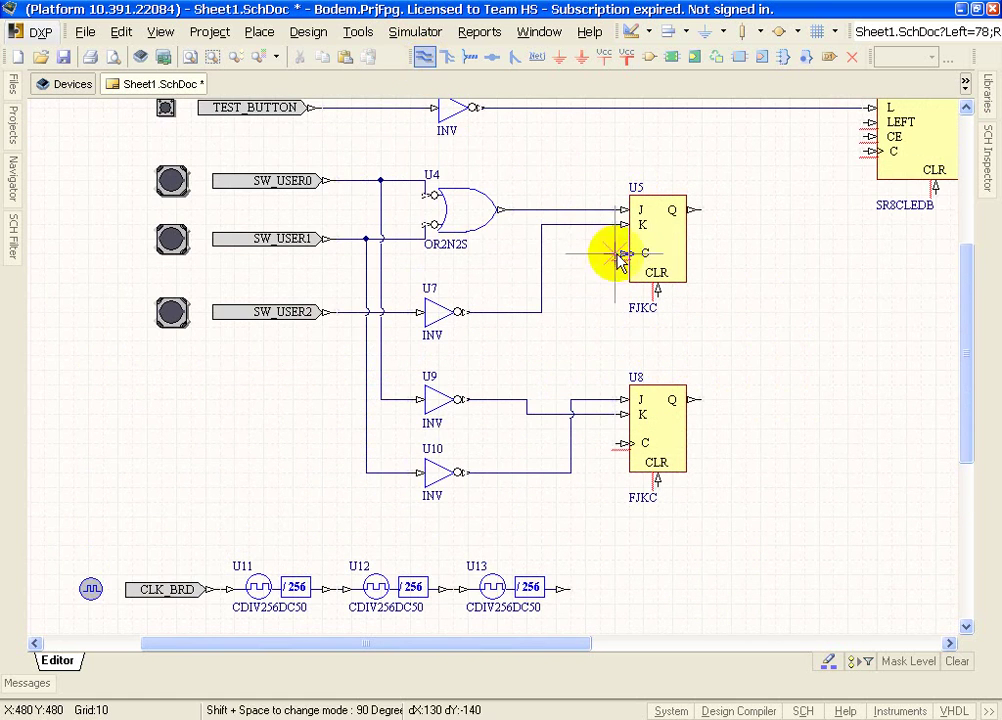
click(614, 256)
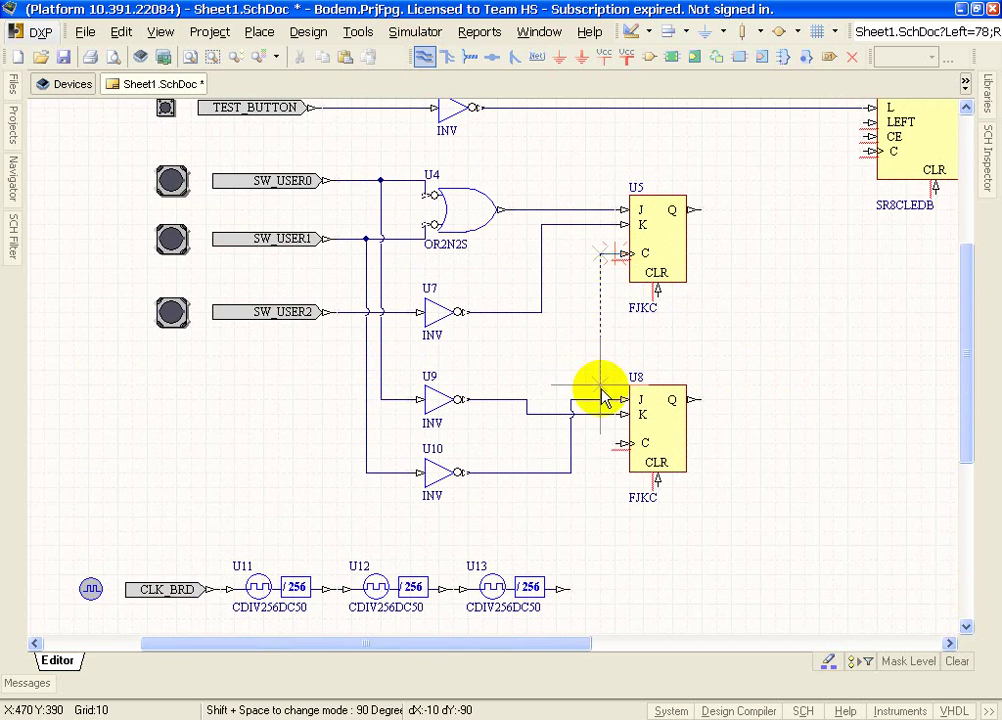
click(573, 590)
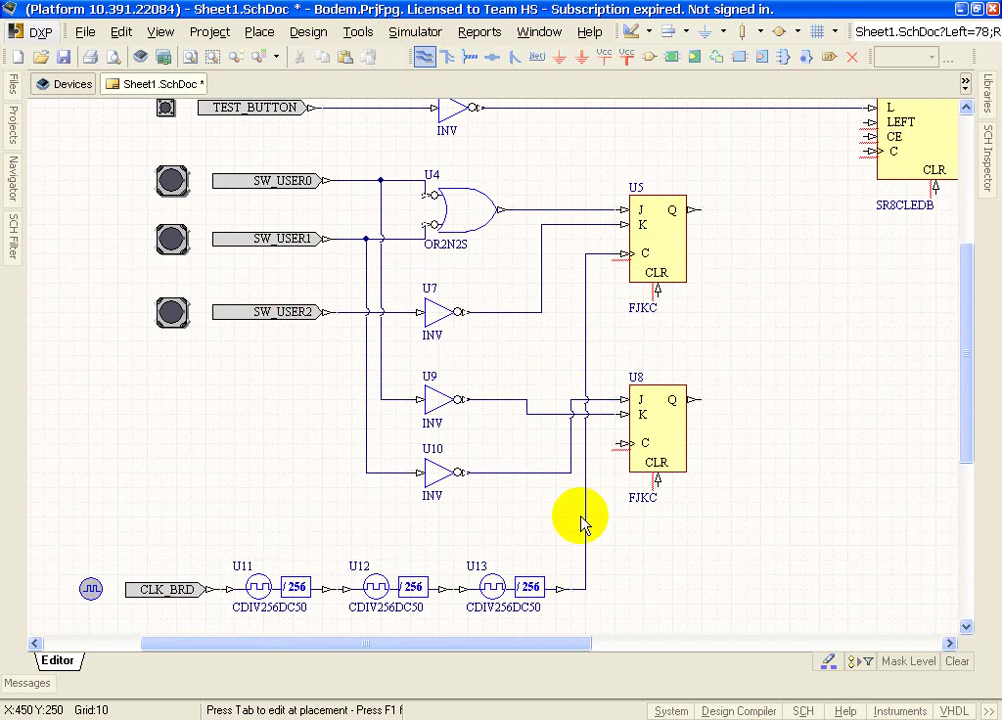
click(588, 458)
right_click(740, 332)
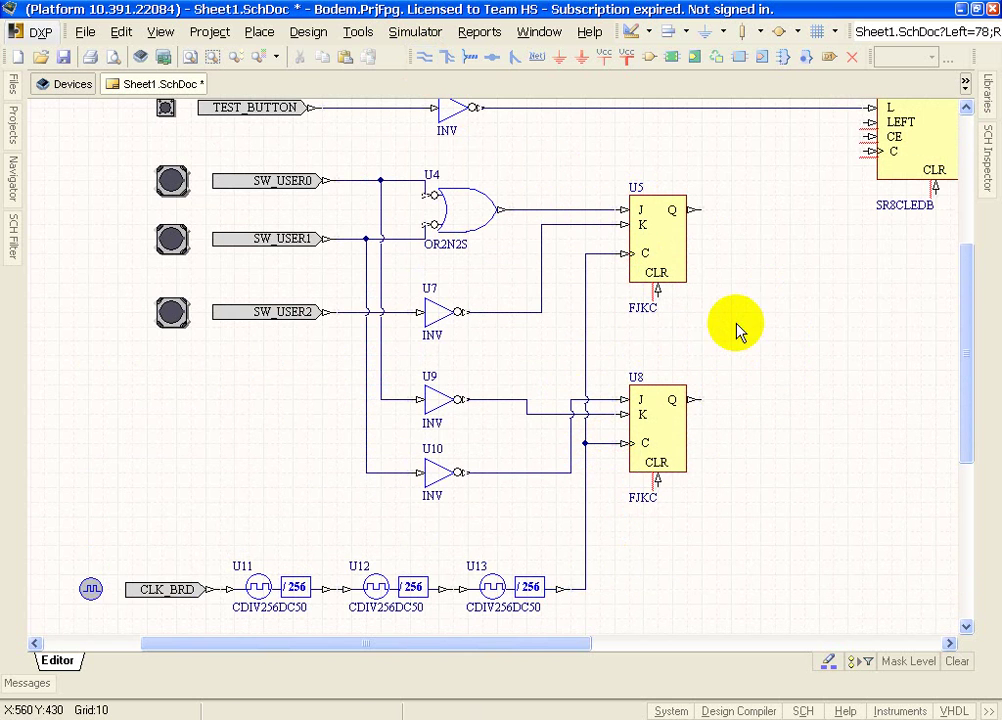
- Move the FJKC labels of U5 and U8 to the right of their CLR pins
ctrl+scroll(643, 310, up, 2)
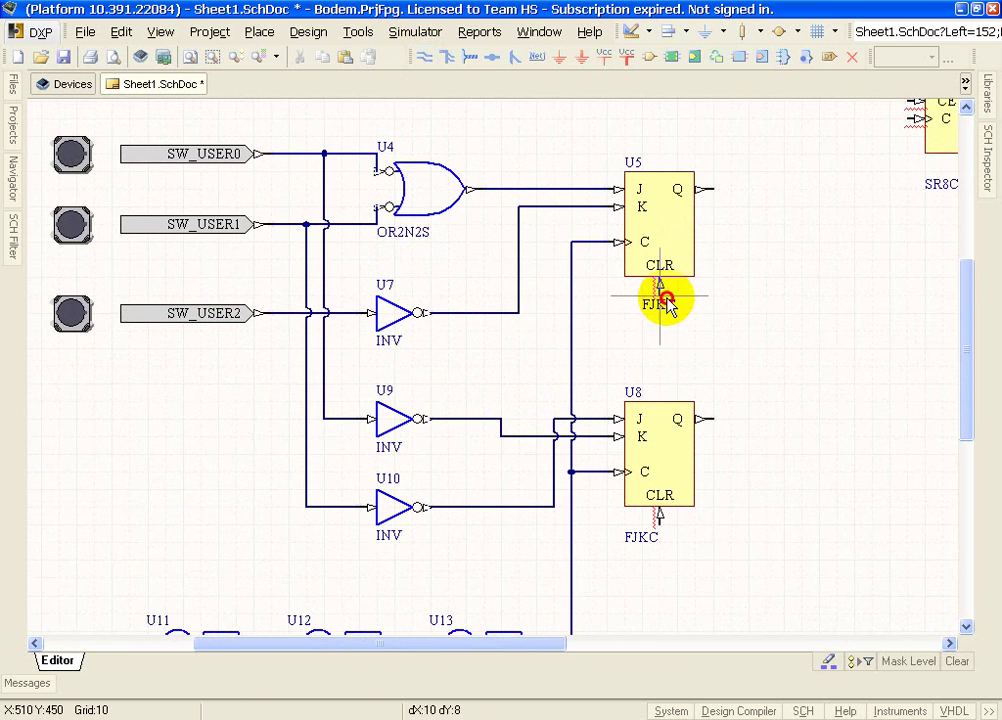
drag(633, 555, 660, 545)
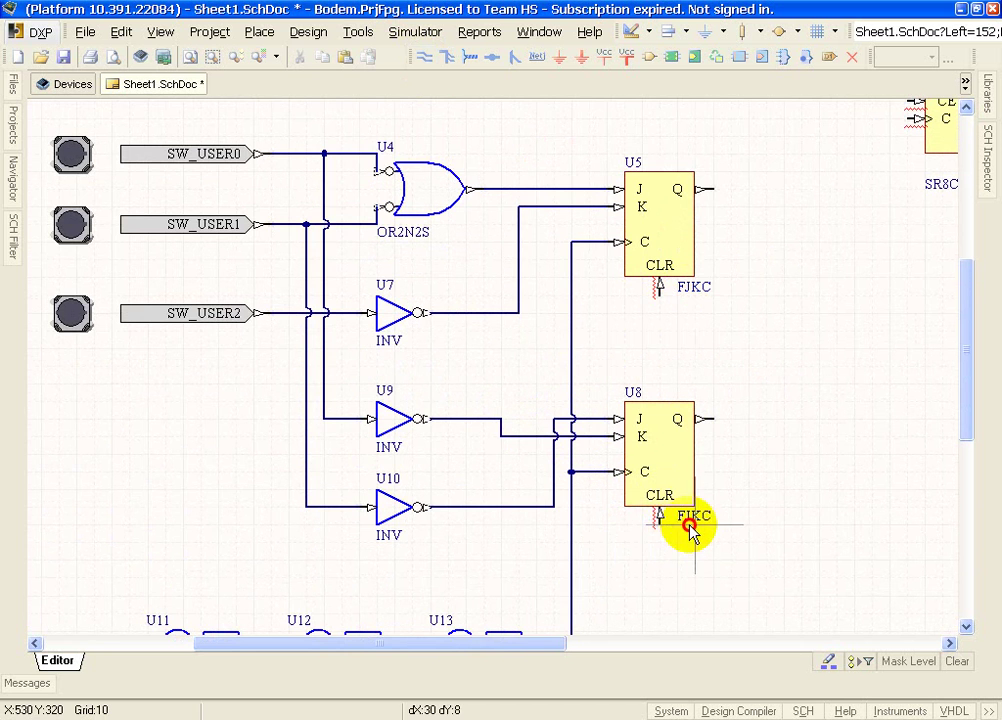
ctrl+scroll(691, 520, up, 2)
- Following Counter.pdf, place GND power ports on the CLR pins of U5 and U8
key(alt+Tab)
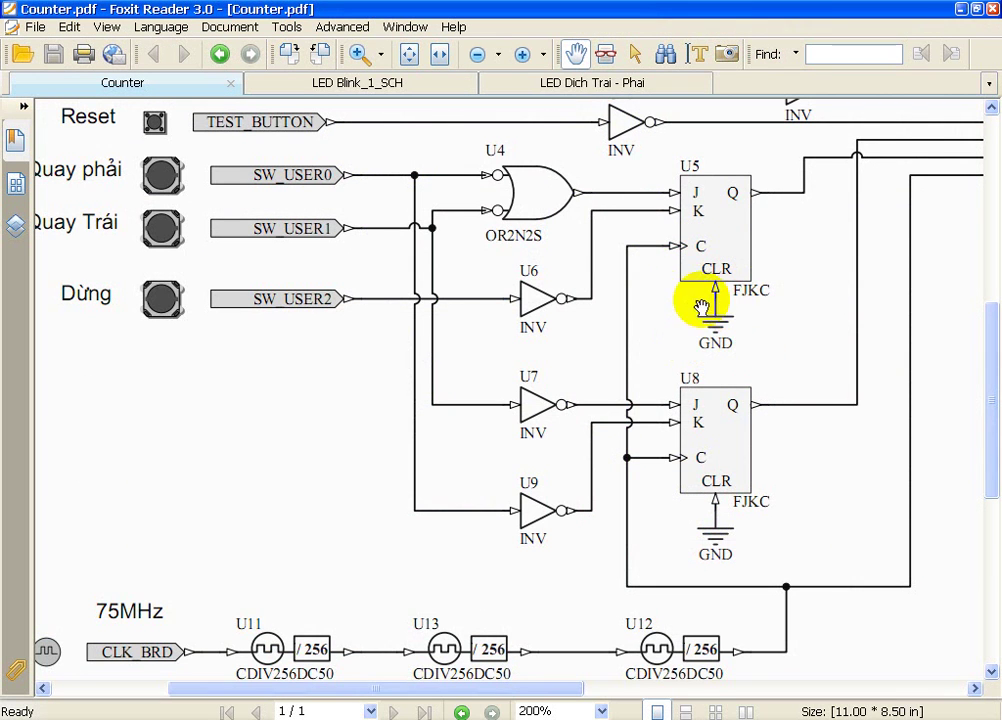
ctrl+scroll(690, 305, down, 2)
ctrl+scroll(670, 360, up, 1)
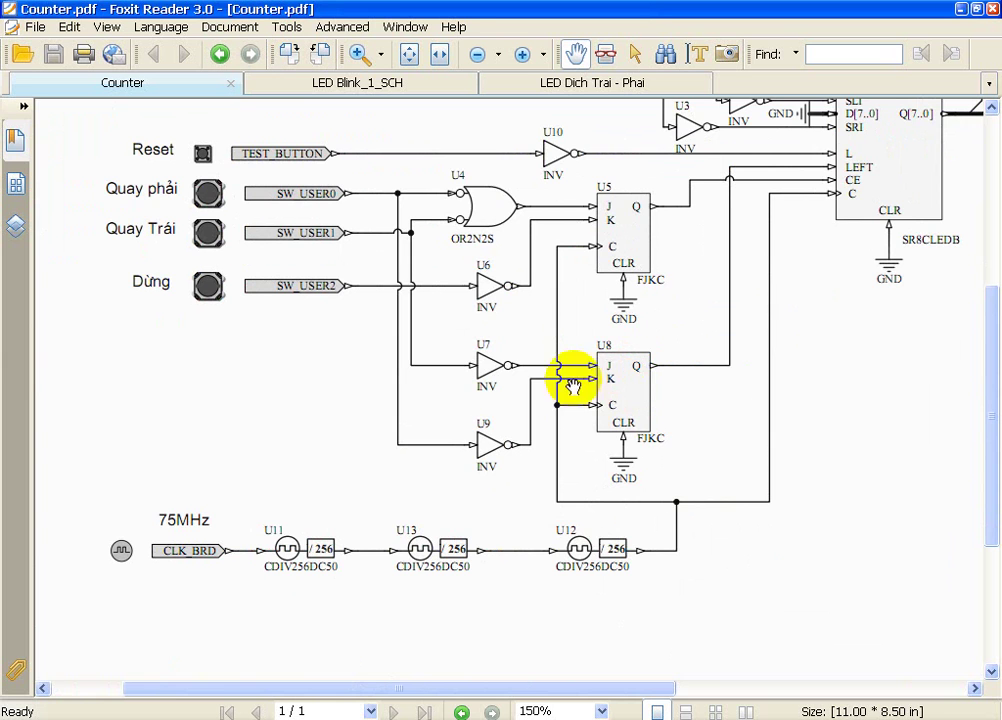
key(alt+Tab)
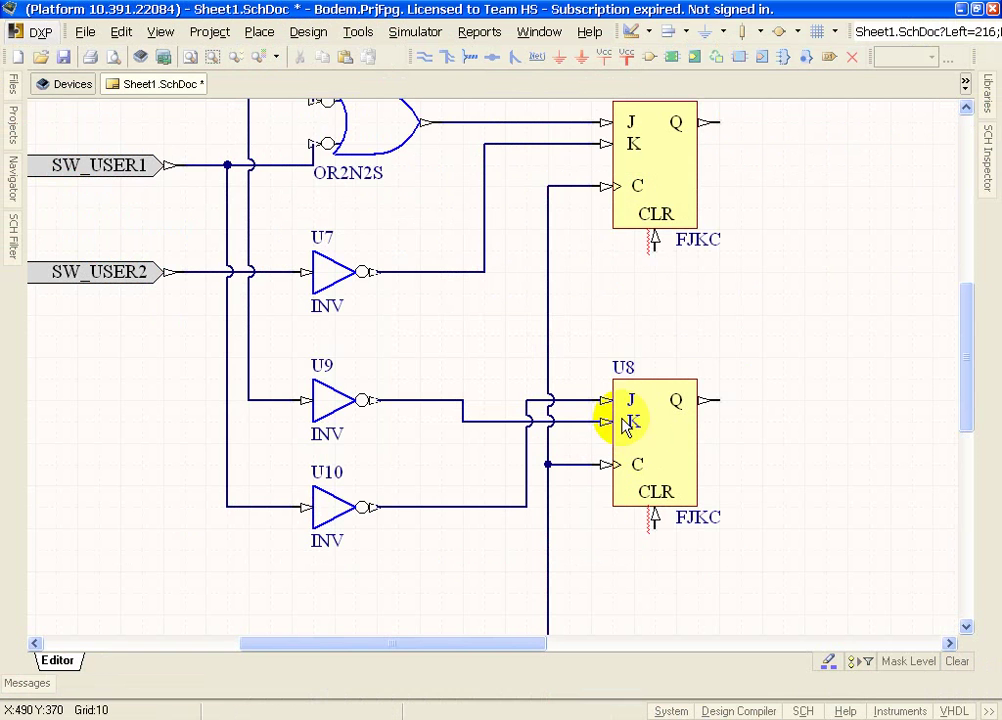
click(562, 59)
click(655, 255)
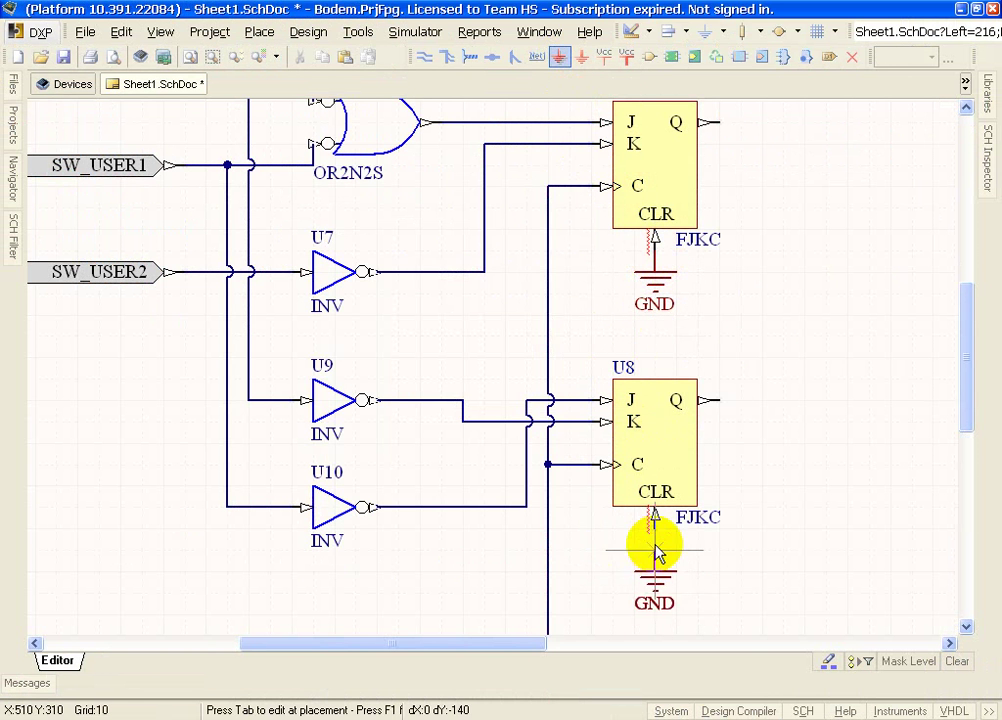
click(655, 535)
key(Escape)
ctrl+scroll(705, 340, down, 1)
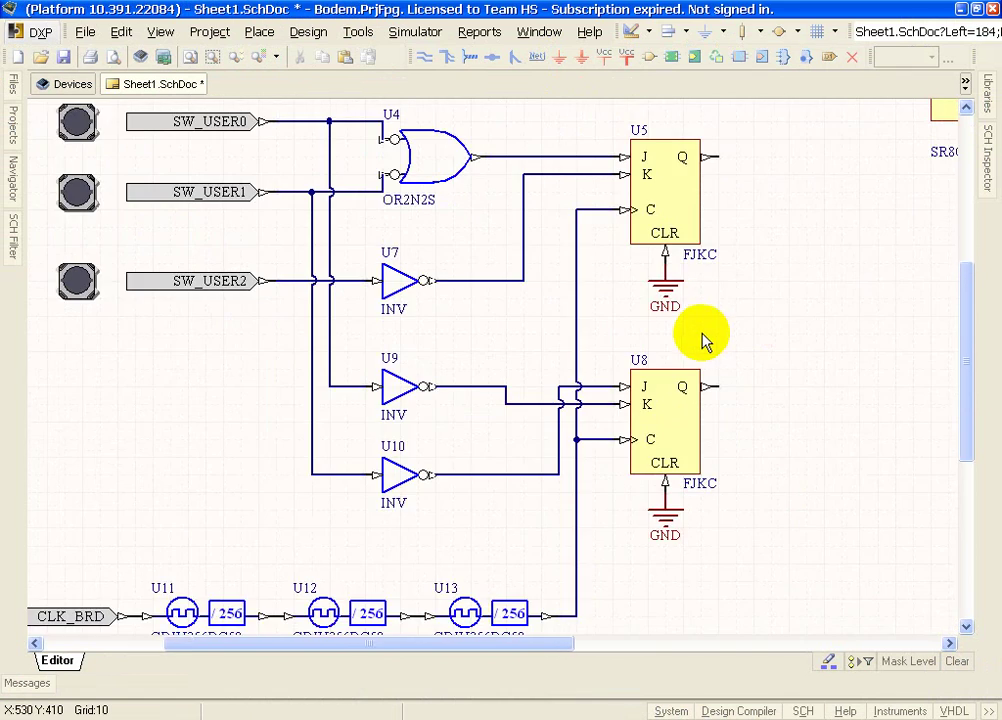
- Following Counter.pdf, wire the Q output of U5 to the CE input of U2
ctrl+scroll(705, 330, down, 3)
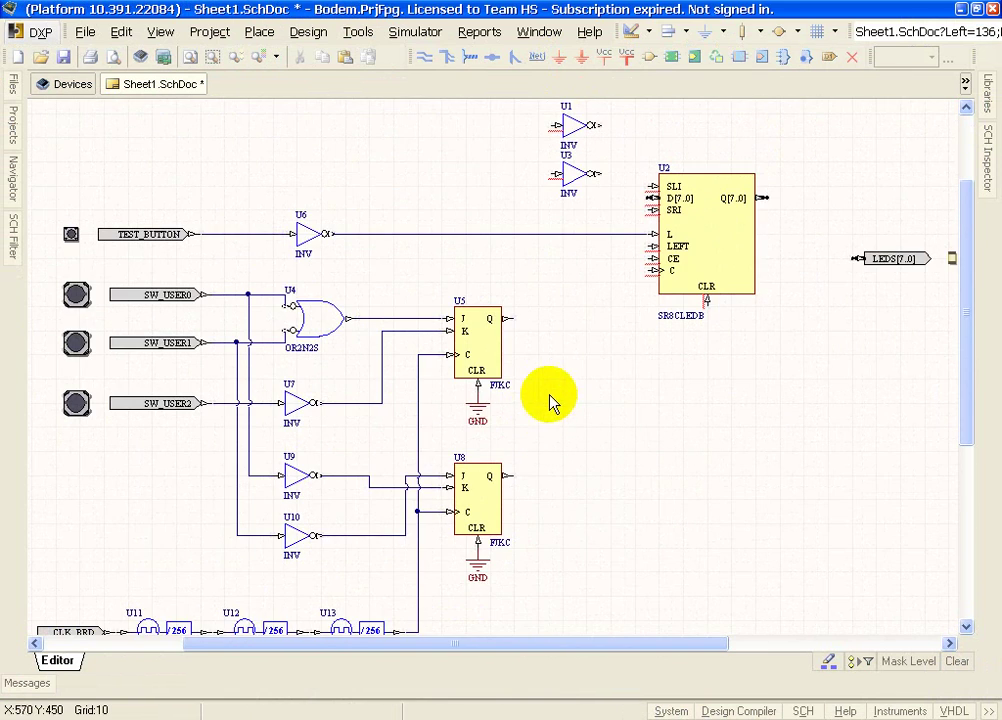
ctrl+scroll(540, 400, down, 1)
key(alt+Tab)
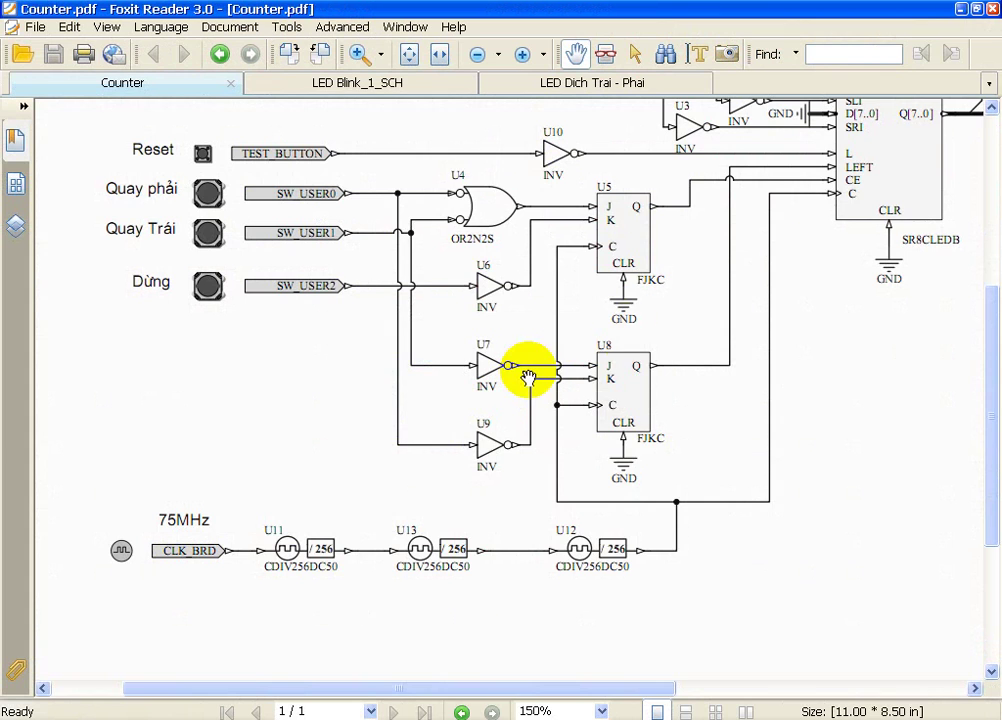
drag(655, 230, 443, 338)
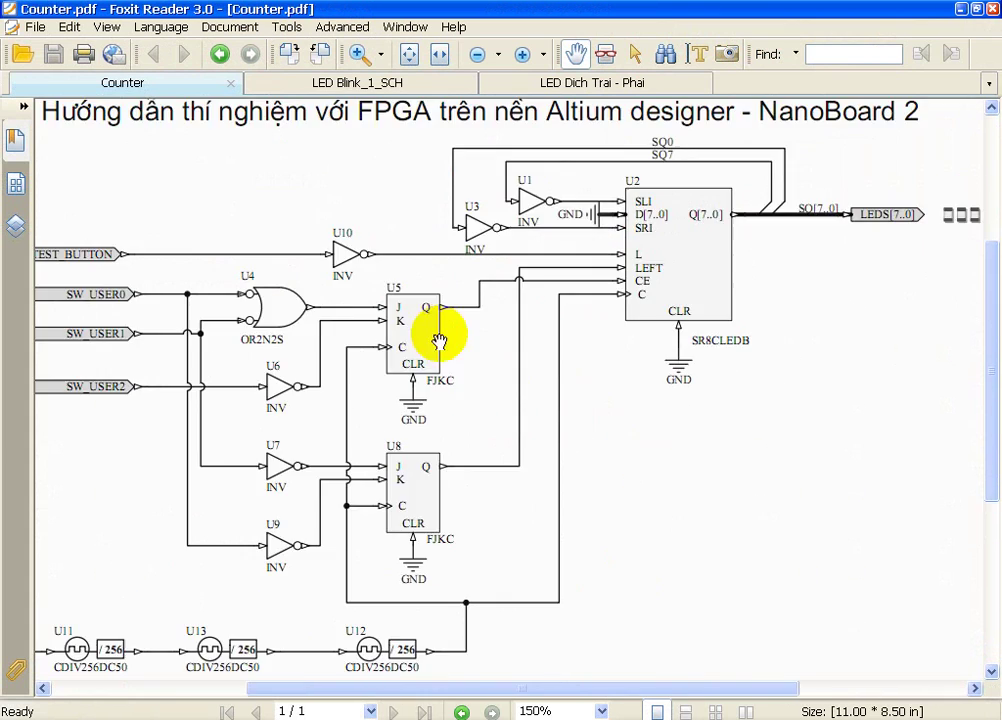
ctrl+scroll(443, 338, up, 1)
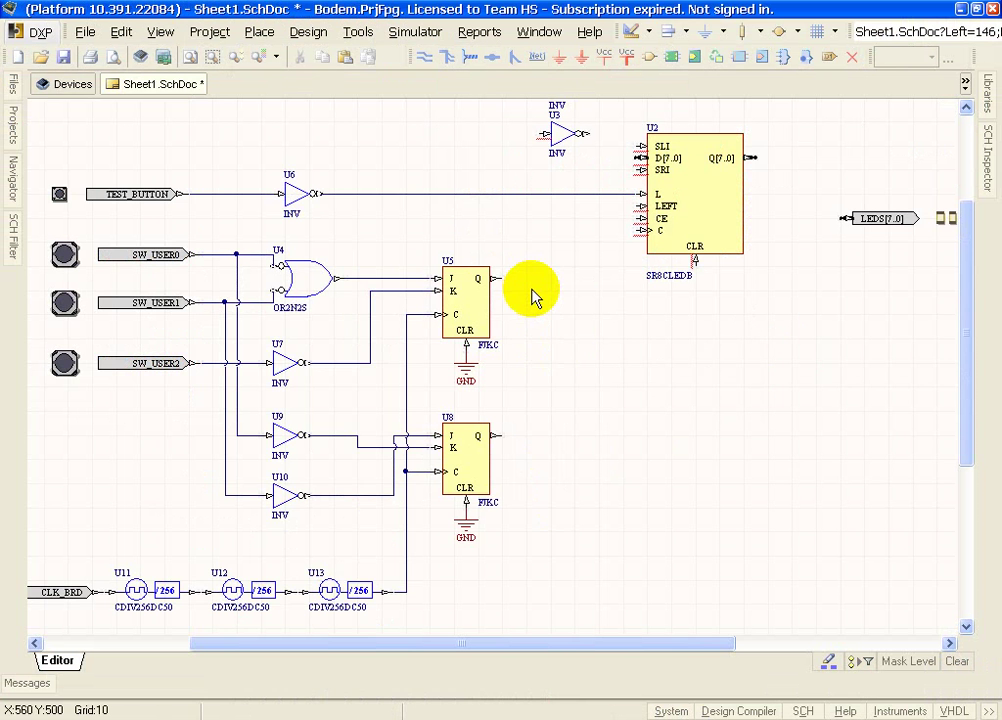
ctrl+scroll(530, 293, up, 2)
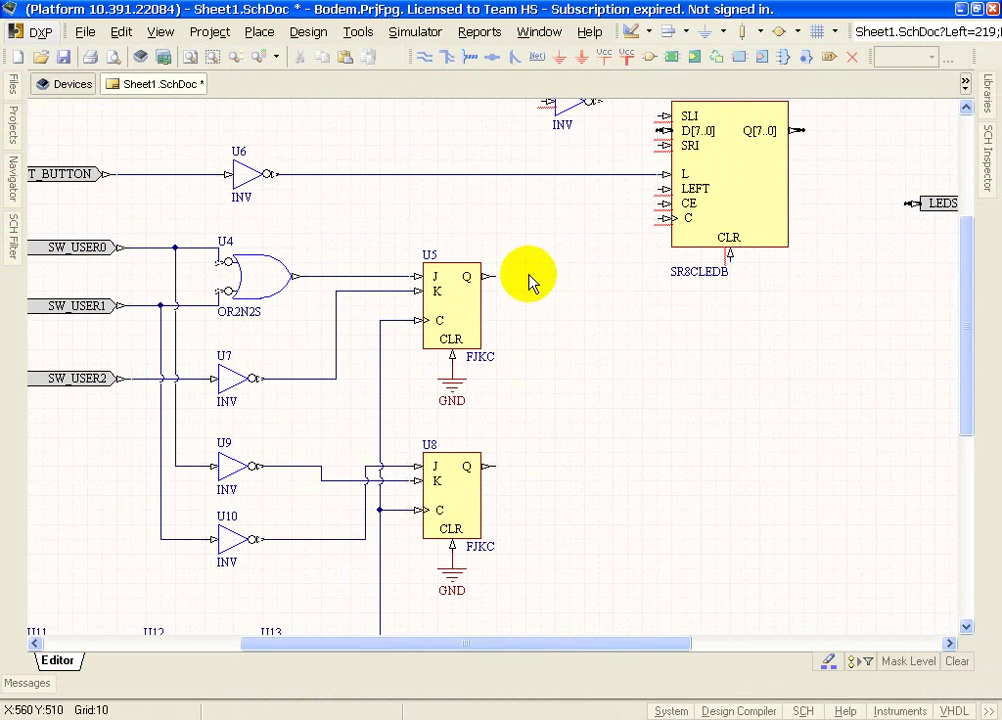
click(424, 58)
ctrl+scroll(560, 260, up, 1)
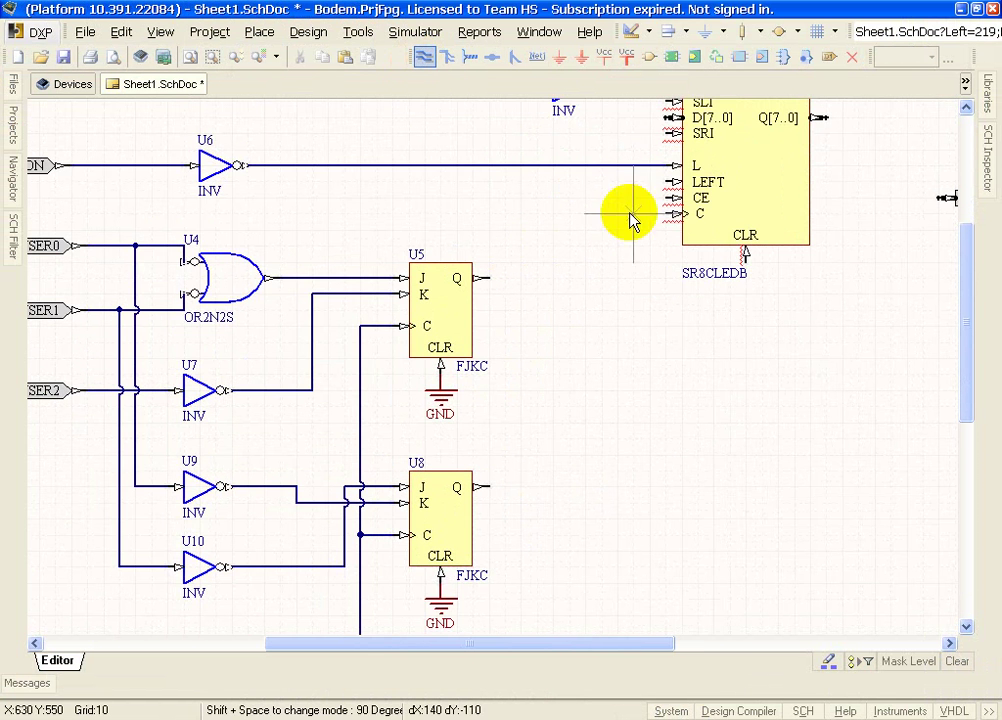
click(664, 199)
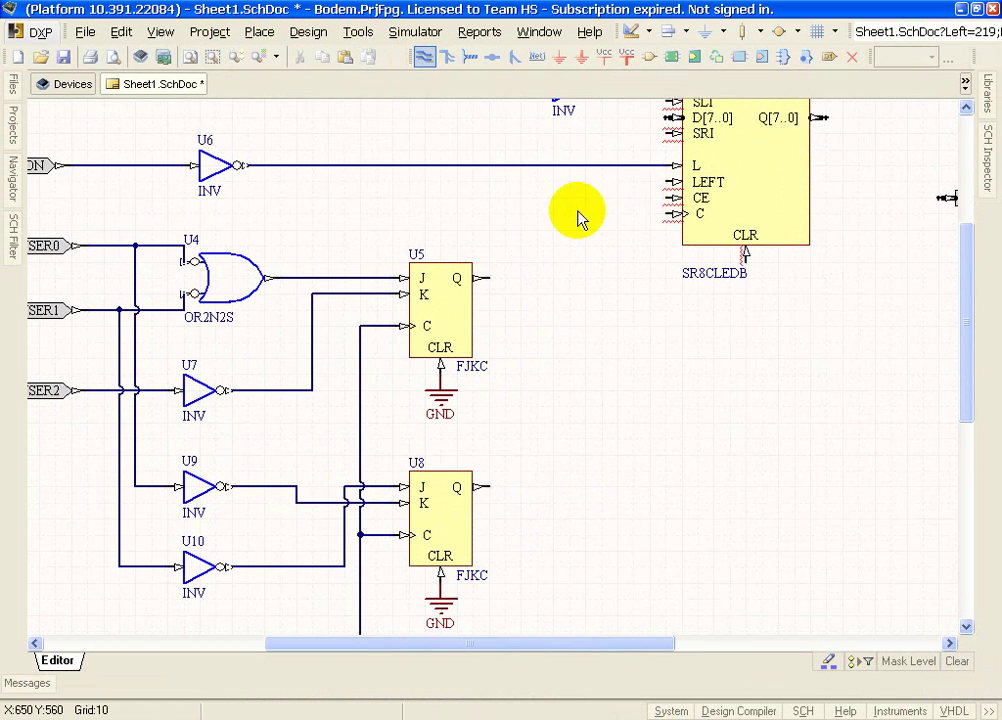
click(486, 279)
- Wire the Q output of U8 to the LEFT input of U2
click(664, 182)
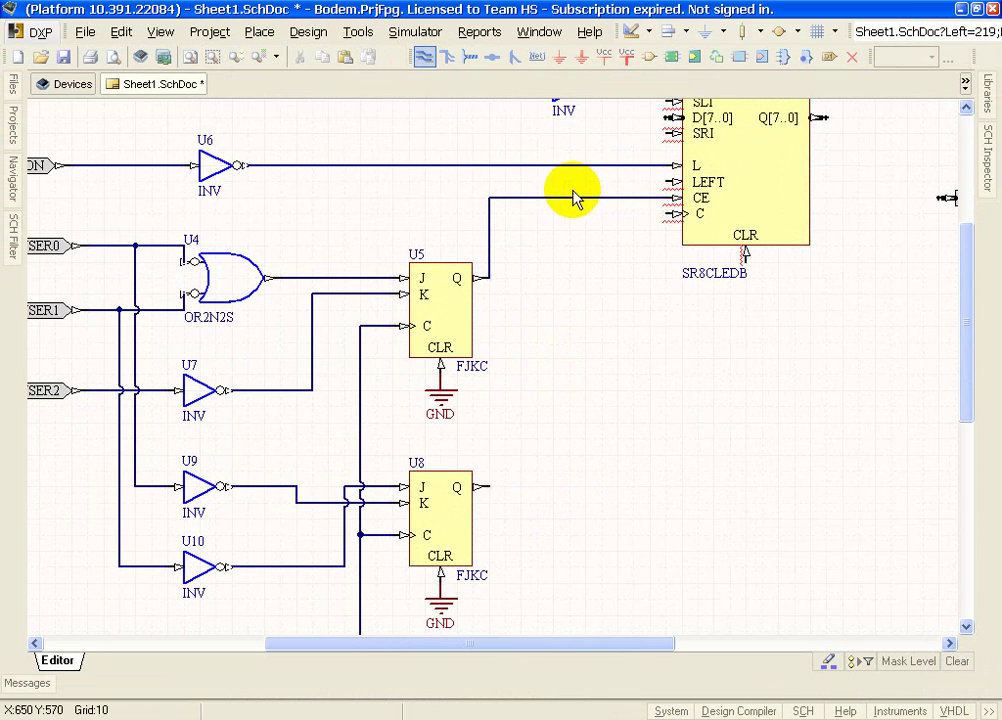
click(537, 262)
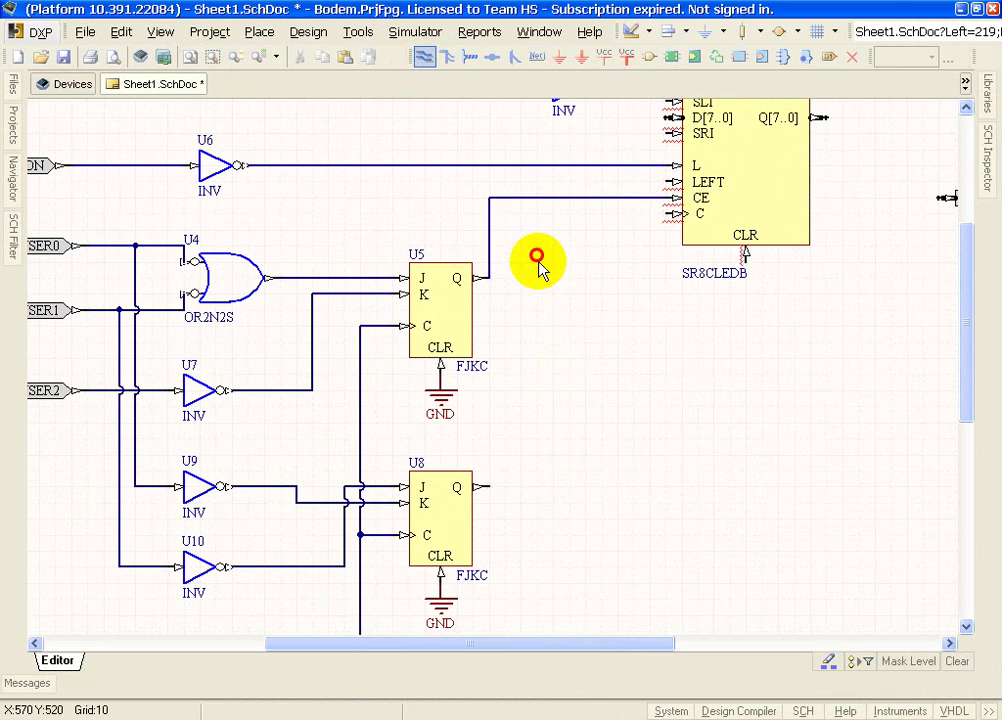
click(488, 494)
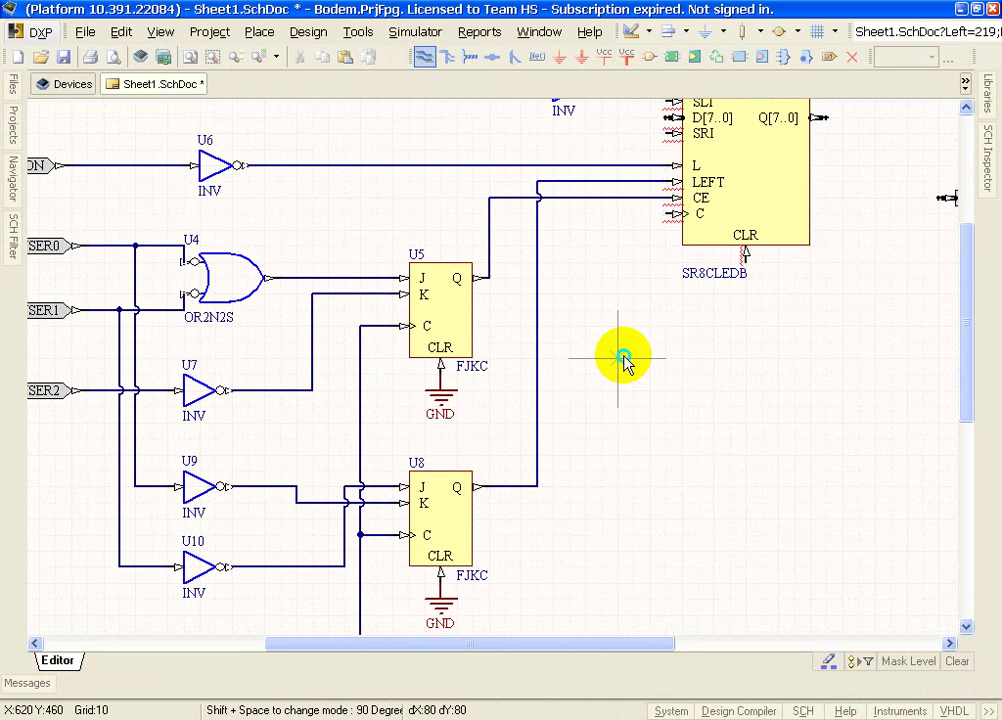
- Following Counter.pdf, wire the C input of U2 down and across to the output of clock divider U13
ctrl+scroll(638, 373, down, 1)
key(alt+Tab)
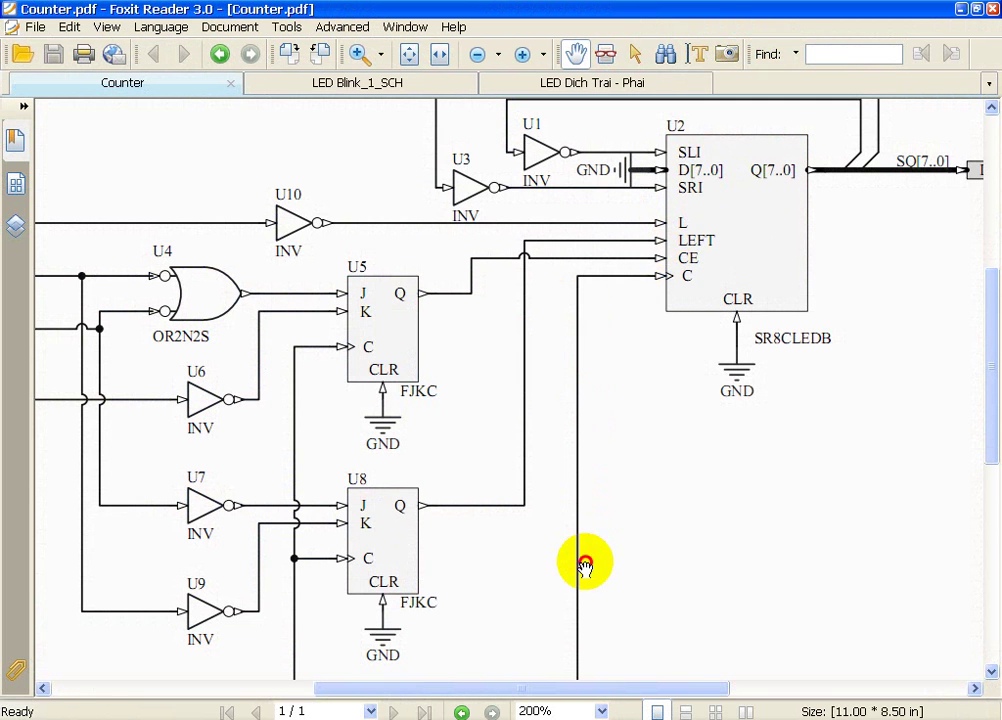
drag(584, 563, 696, 337)
ctrl+scroll(514, 514, down, 2)
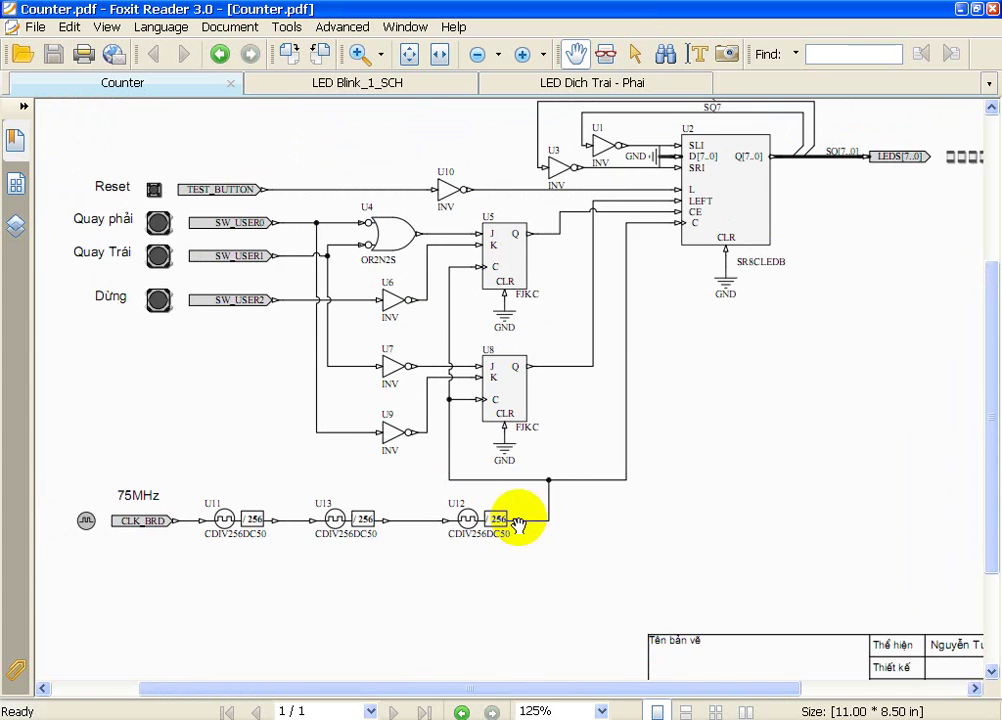
key(alt+Tab)
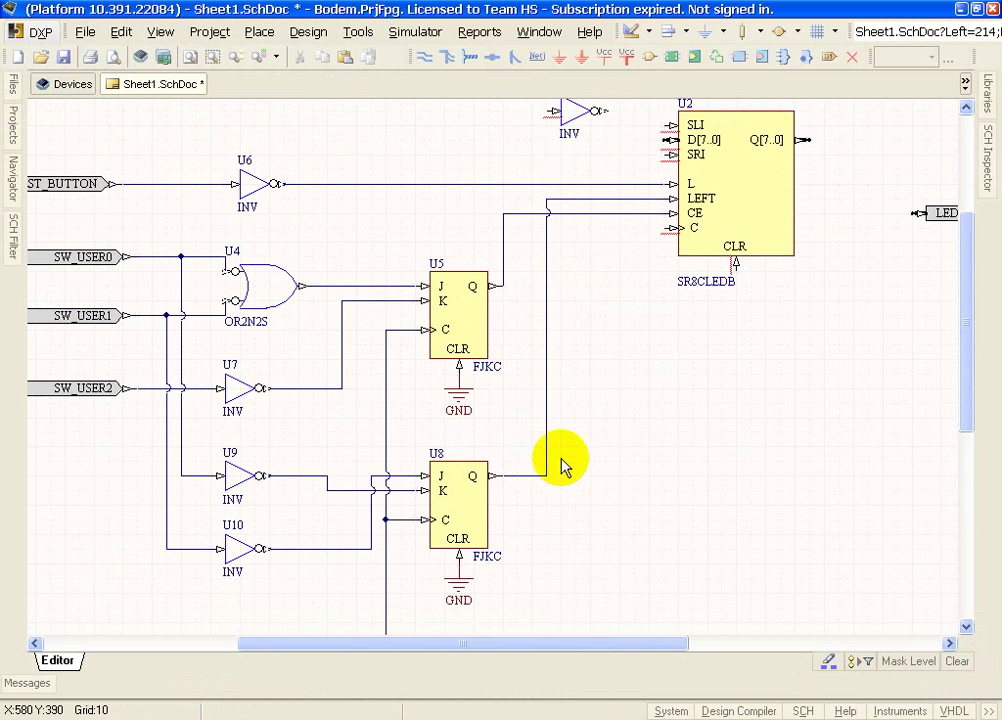
click(424, 57)
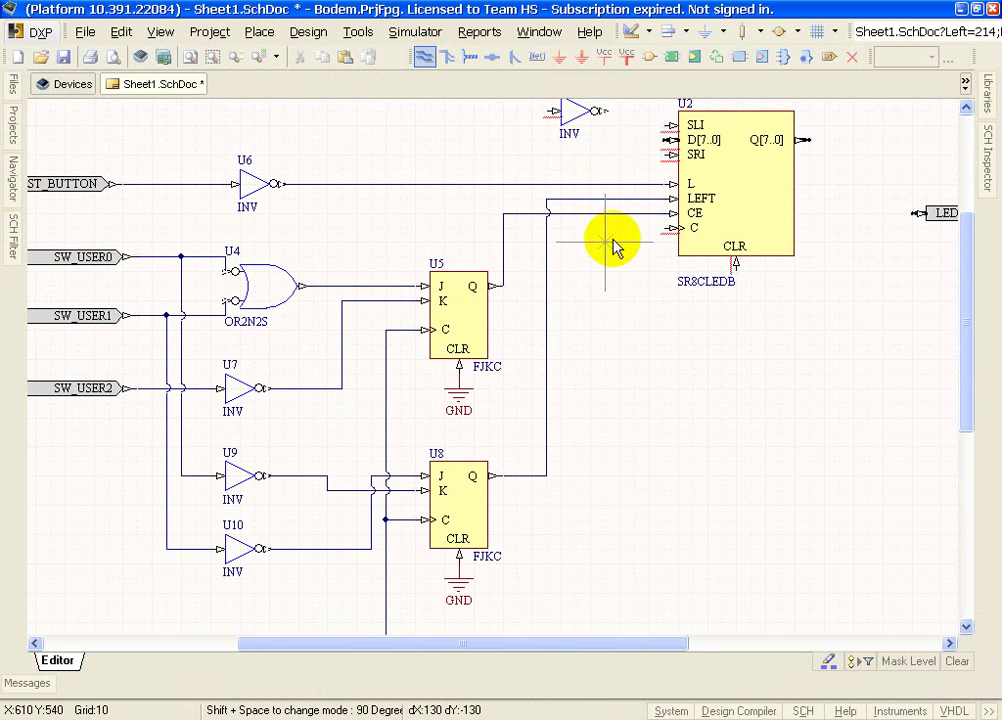
click(668, 229)
scroll(615, 459, down, 3)
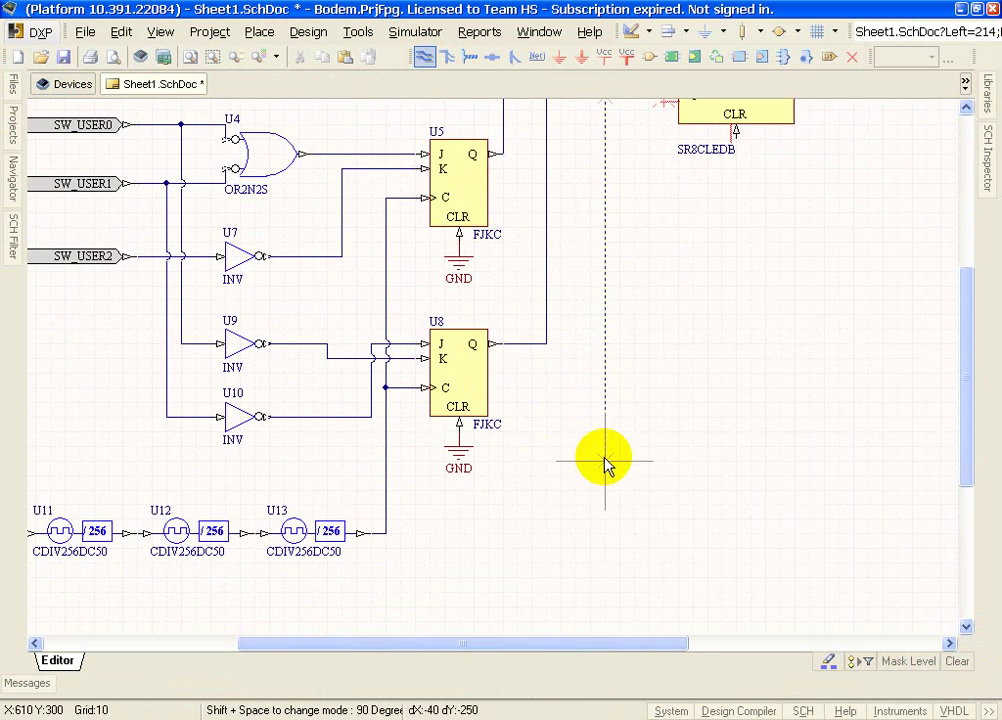
click(605, 505)
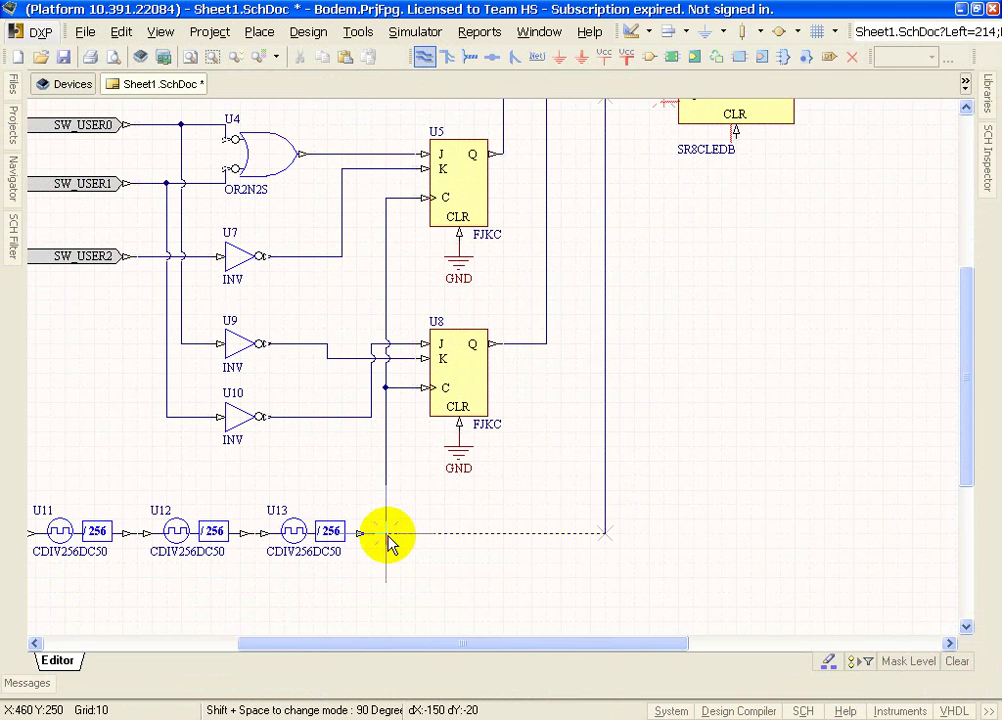
key(Escape)
- Move the SR8CLEDB label of U2 to the right of its CLR pin
ctrl+scroll(671, 436, down, 4)
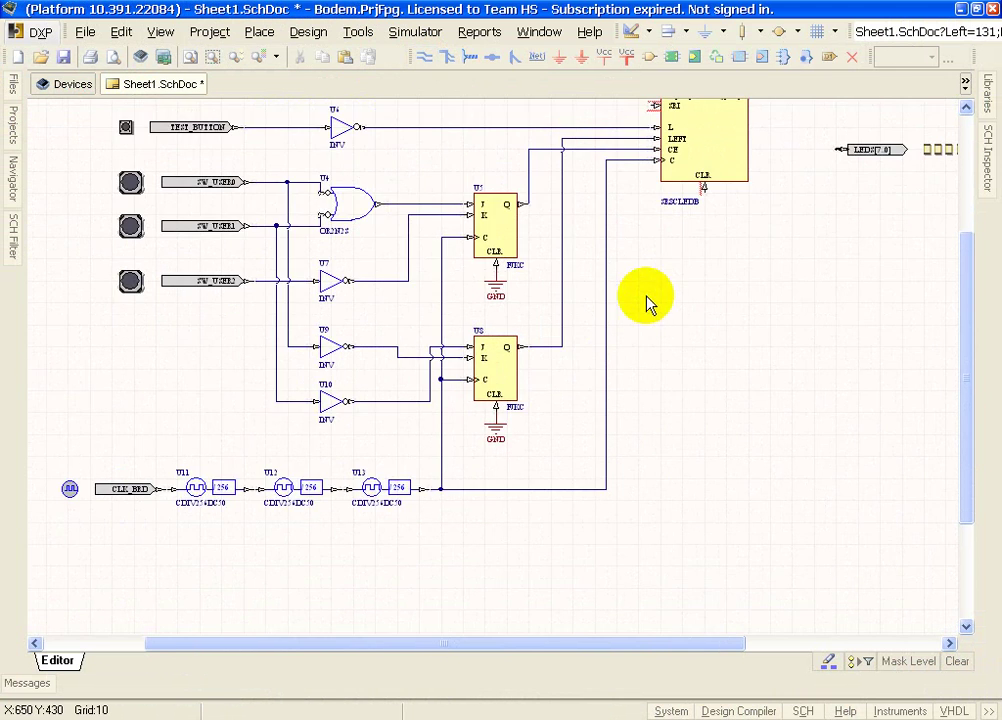
ctrl+scroll(703, 295, up, 2)
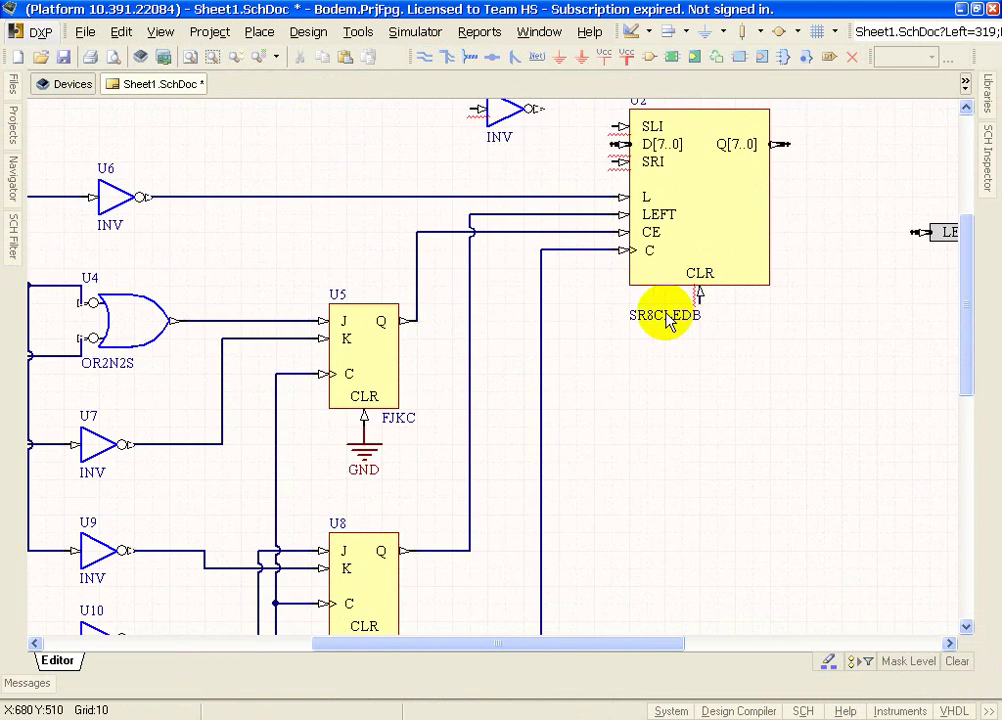
drag(666, 324, 722, 325)
- Following Counter.pdf, place a GND power port on the CLR pin of U2
scroll(700, 270, up, 2)
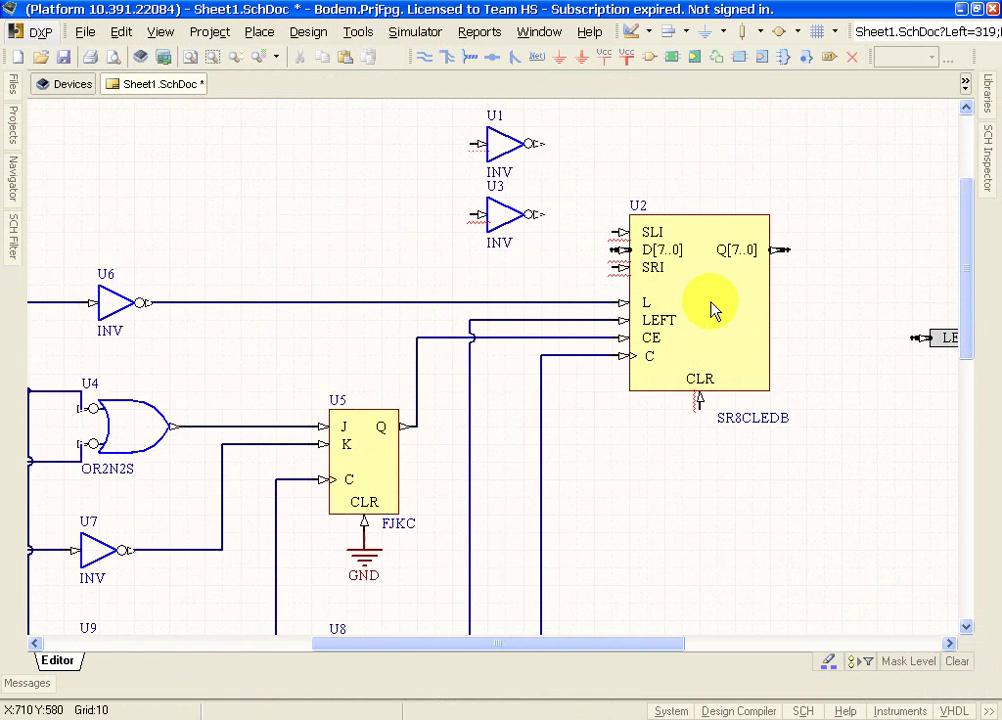
ctrl+scroll(733, 257, up, 1)
key(alt+Tab)
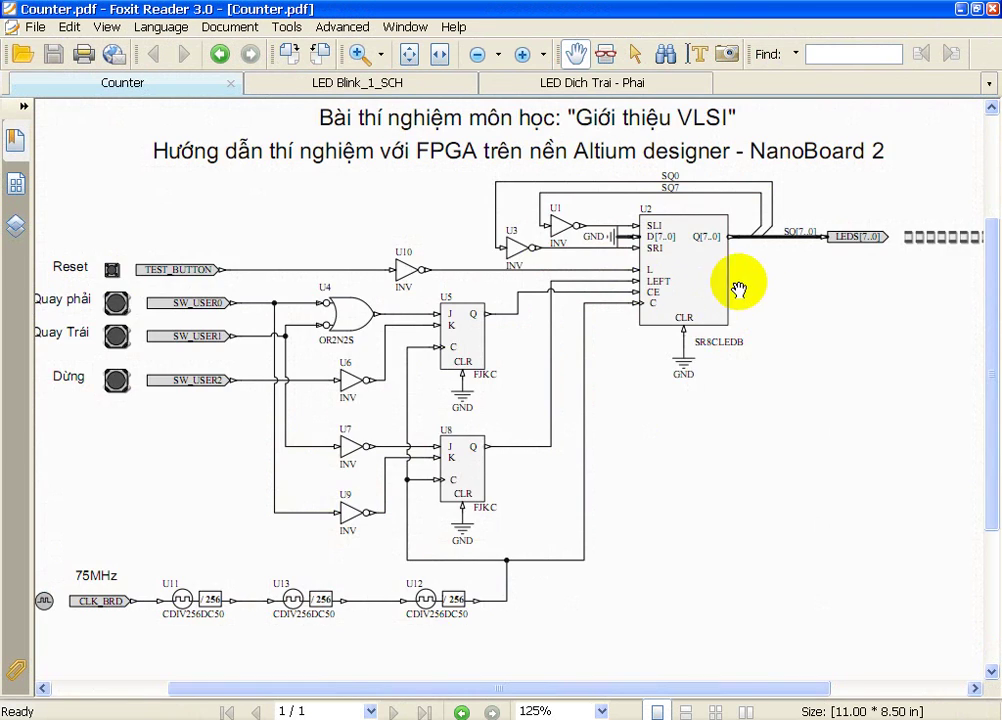
ctrl+scroll(740, 270, up, 3)
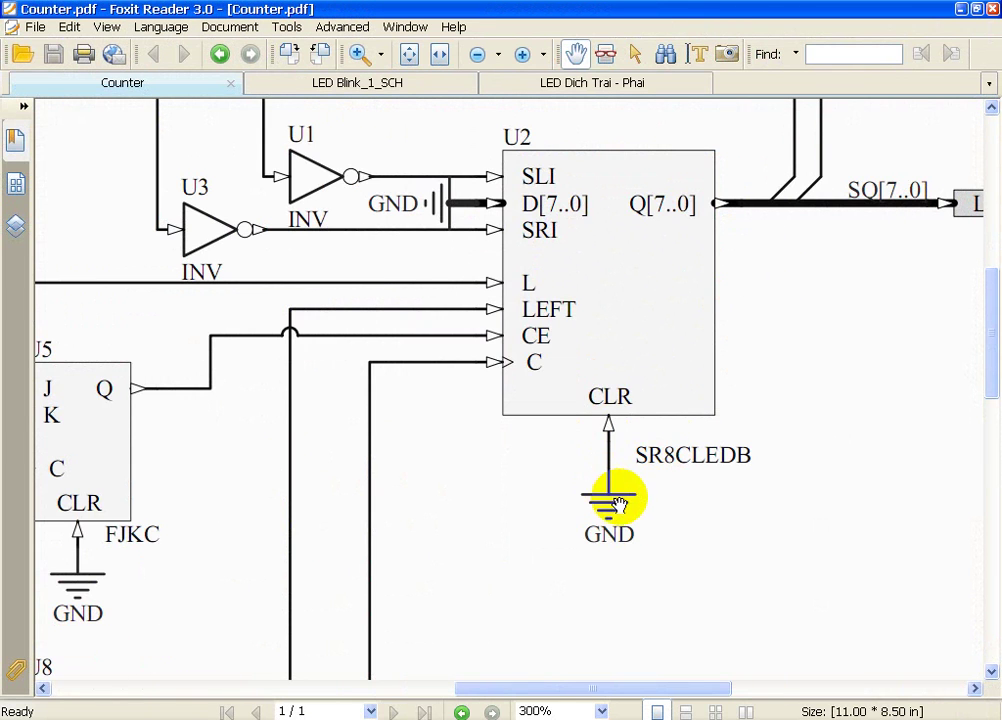
ctrl+scroll(619, 505, down, 2)
key(alt+Tab)
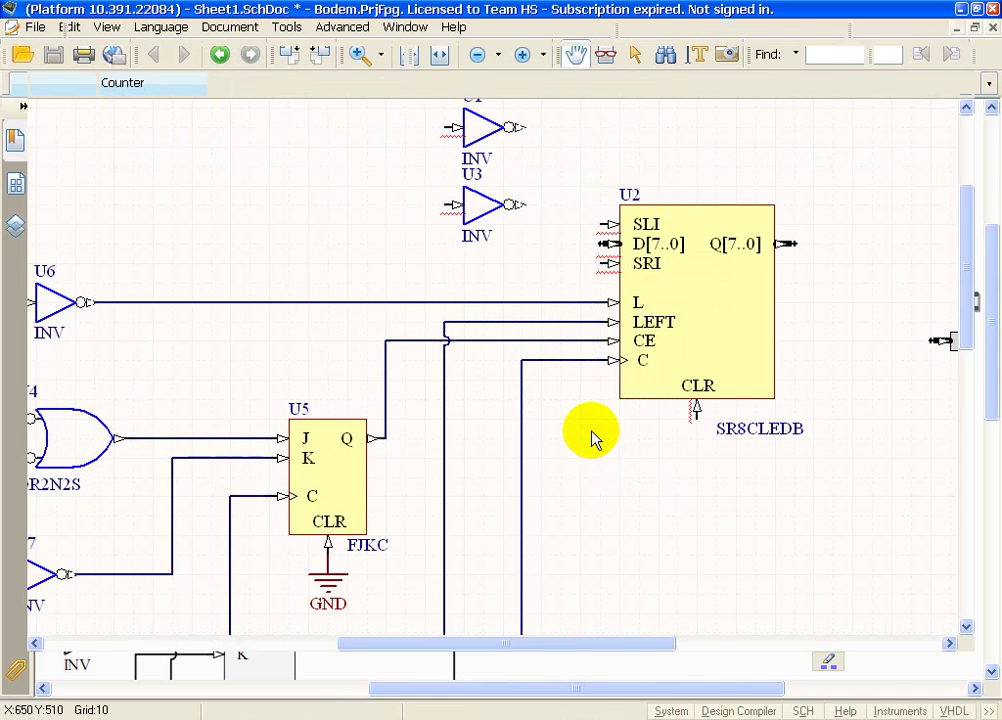
click(559, 58)
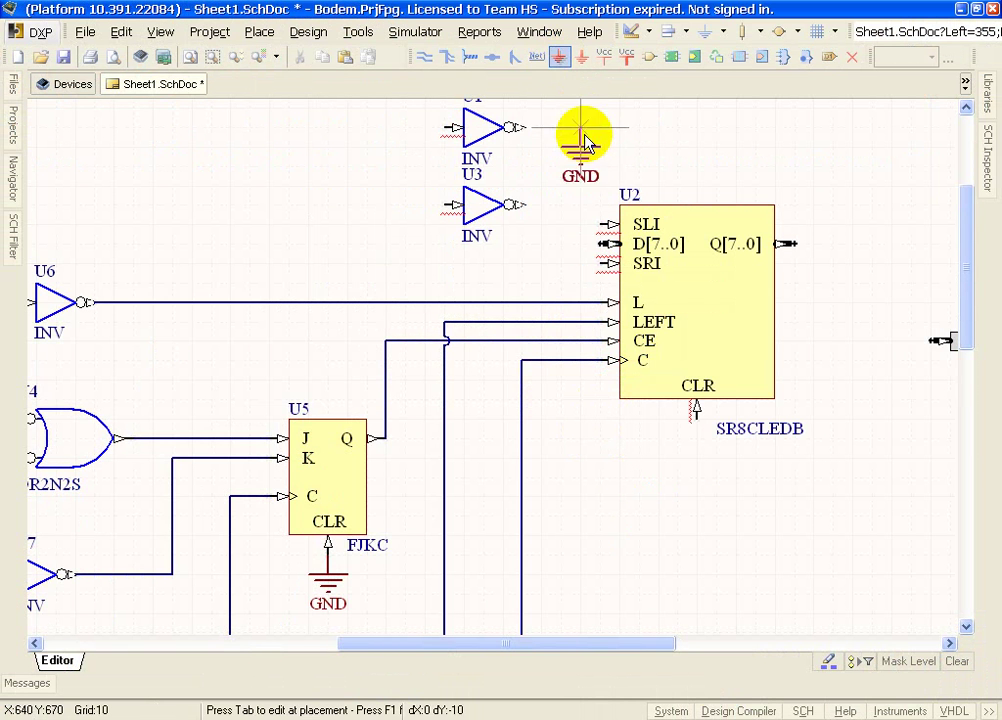
click(697, 425)
key(Escape)
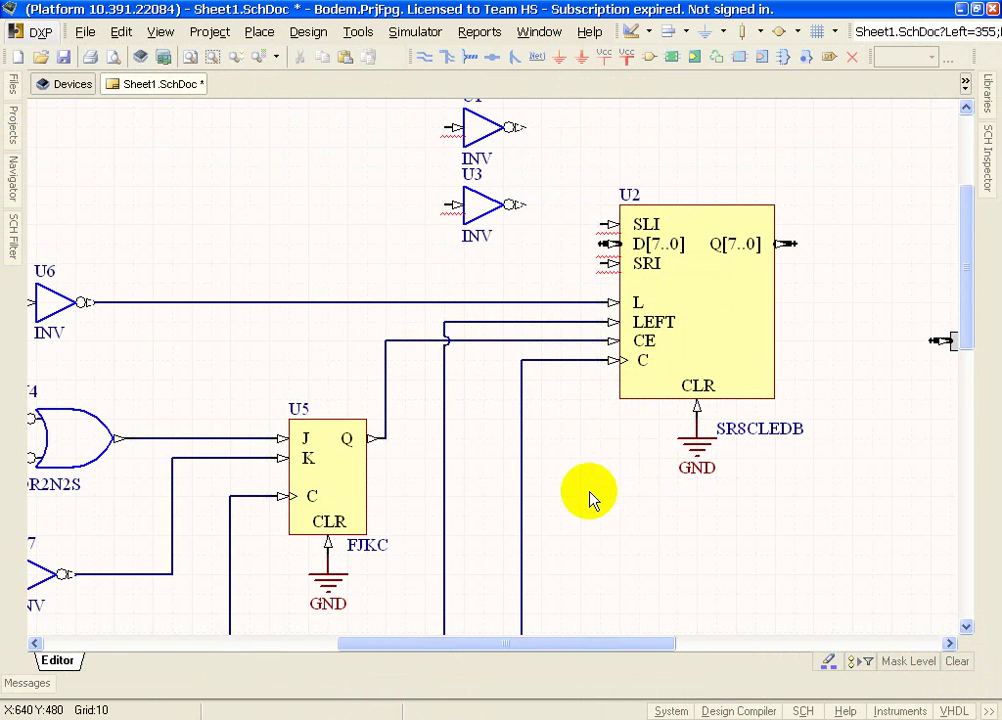
- Move the LEDS[7..0] port with its LEDs up and to the left, in line with the Q[7..0] output of U2
scroll(551, 240, up, 2)
ctrl+scroll(780, 250, down, 2)
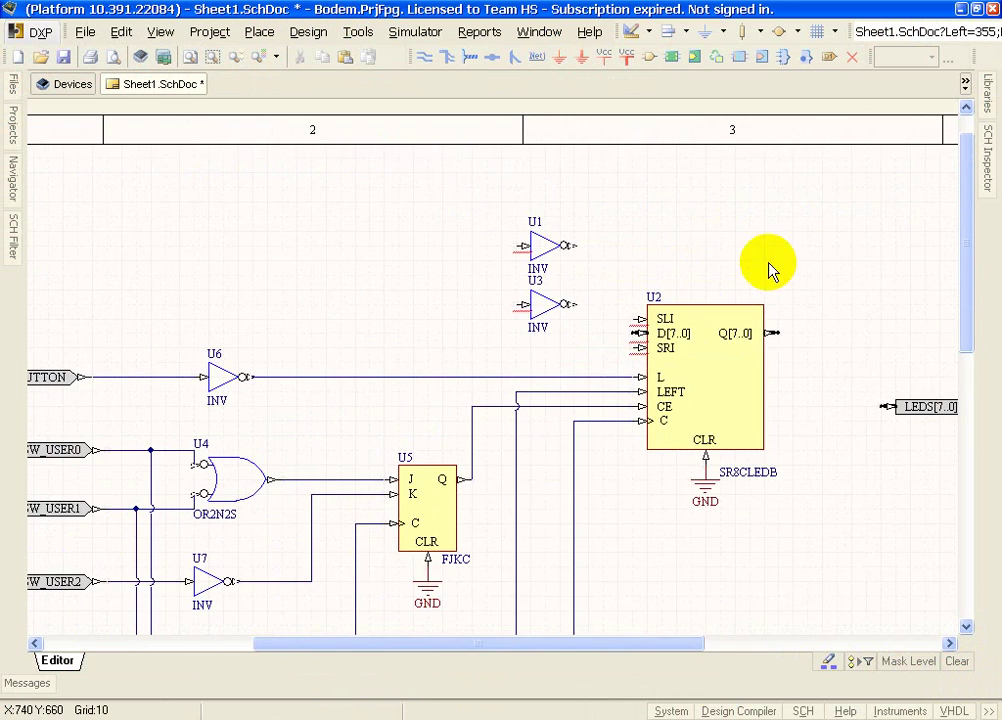
right_drag(912, 272, 633, 282)
ctrl+scroll(684, 394, up, 1)
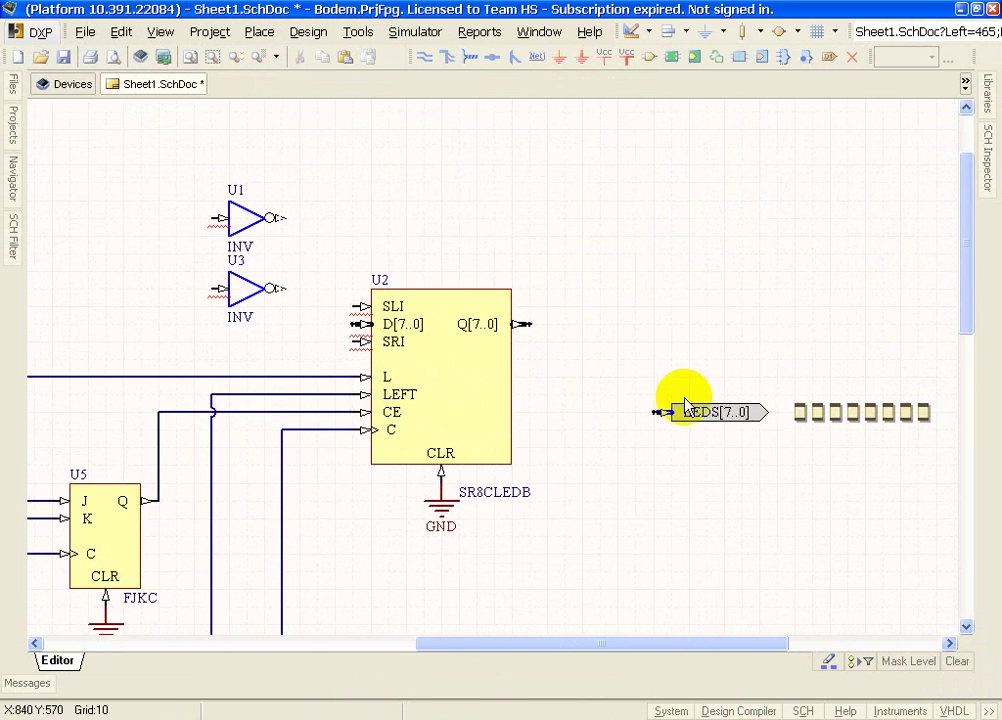
drag(630, 347, 586, 325)
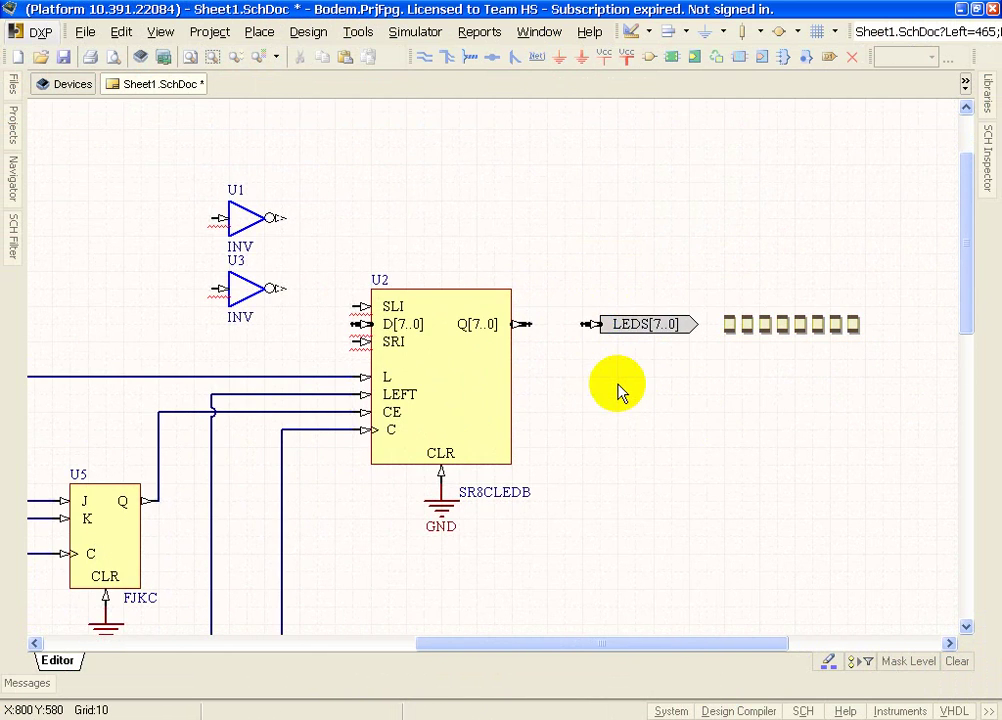
- Following Counter.pdf, join the LEDS[7..0] port to the Q[7..0] output of U2 and pull it away to the right, leaving a connecting bus
key(alt+Tab)
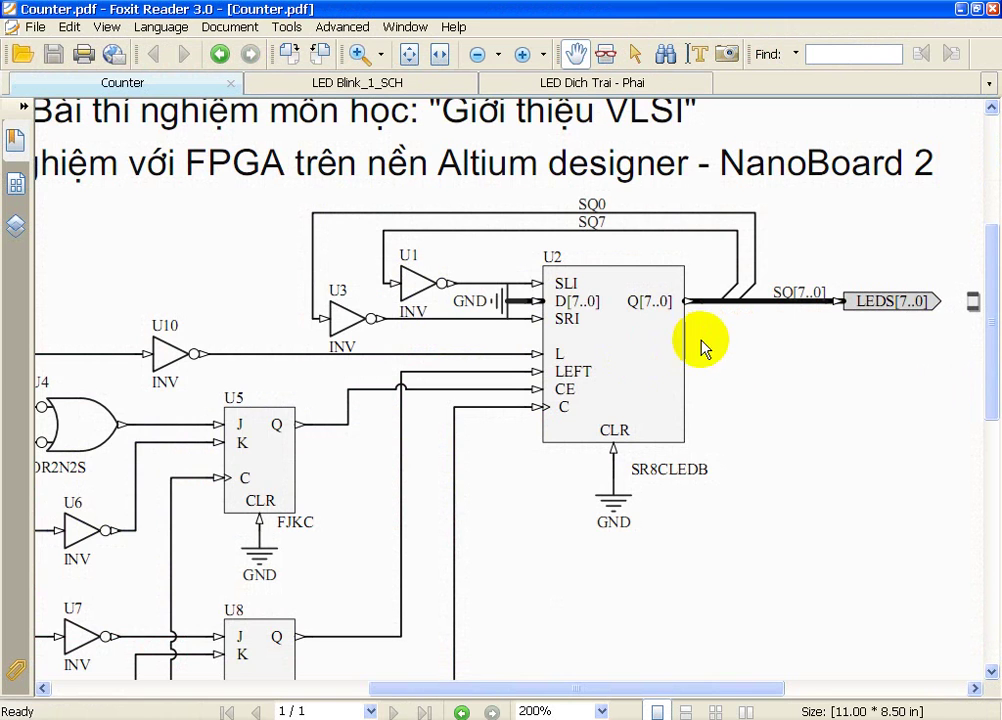
drag(758, 336, 618, 322)
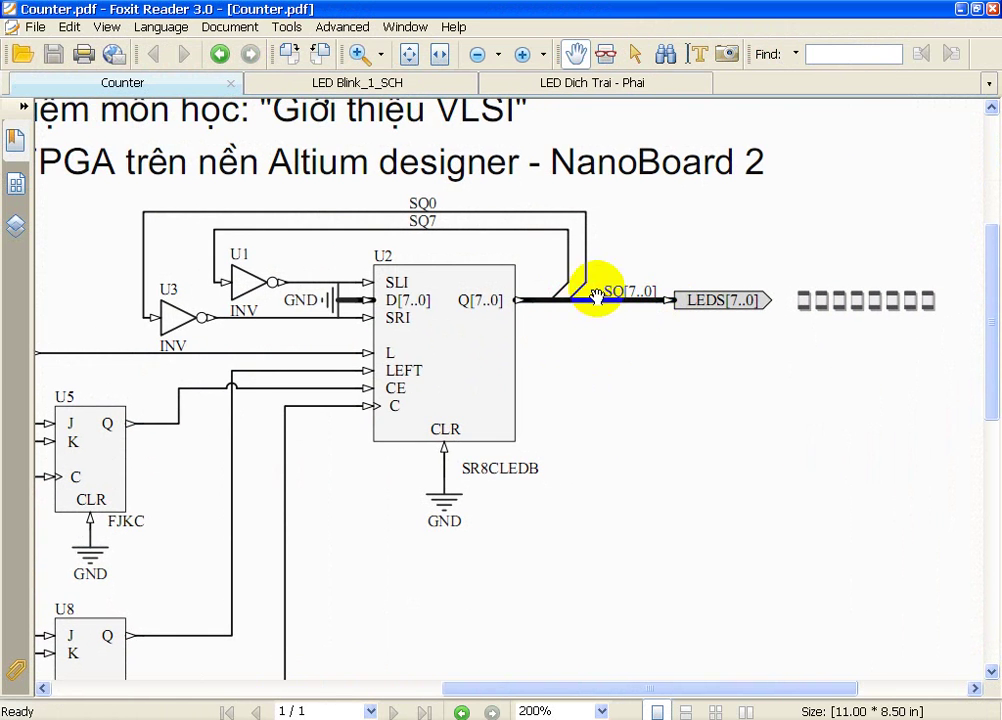
ctrl+scroll(588, 291, up, 1)
drag(573, 358, 741, 372)
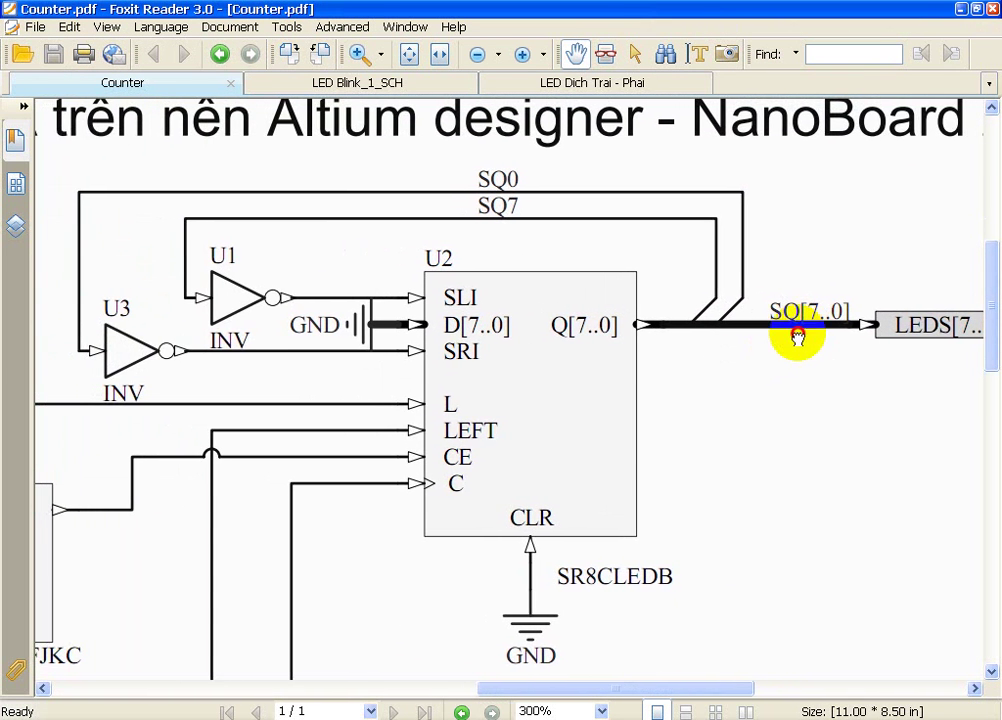
drag(803, 340, 810, 367)
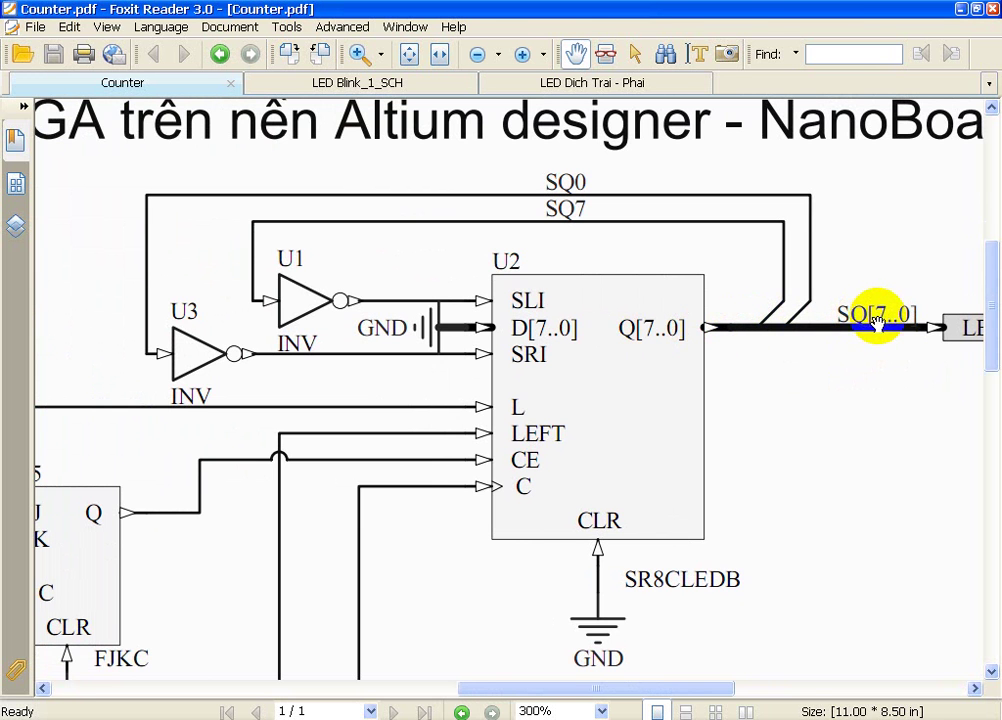
key(alt+Tab)
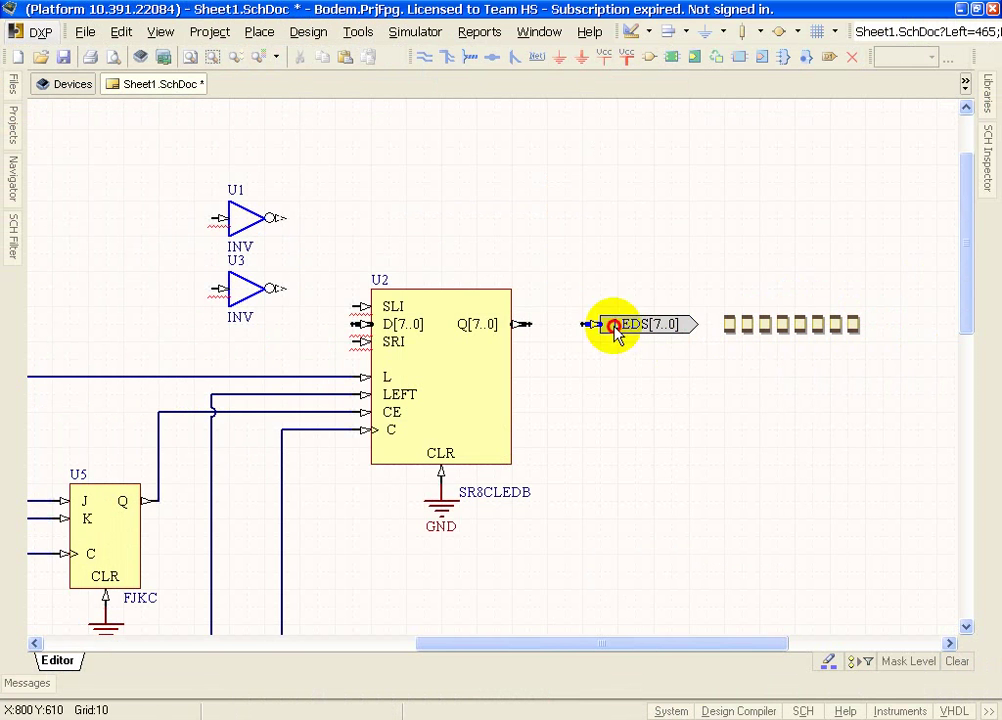
drag(611, 329, 543, 324)
drag(604, 326, 710, 324)
- Place a net label named DICH[7..0] on the bus between the Q[7..0] output of U2 and the LEDS[7..0] port
ctrl+scroll(618, 295, up, 1)
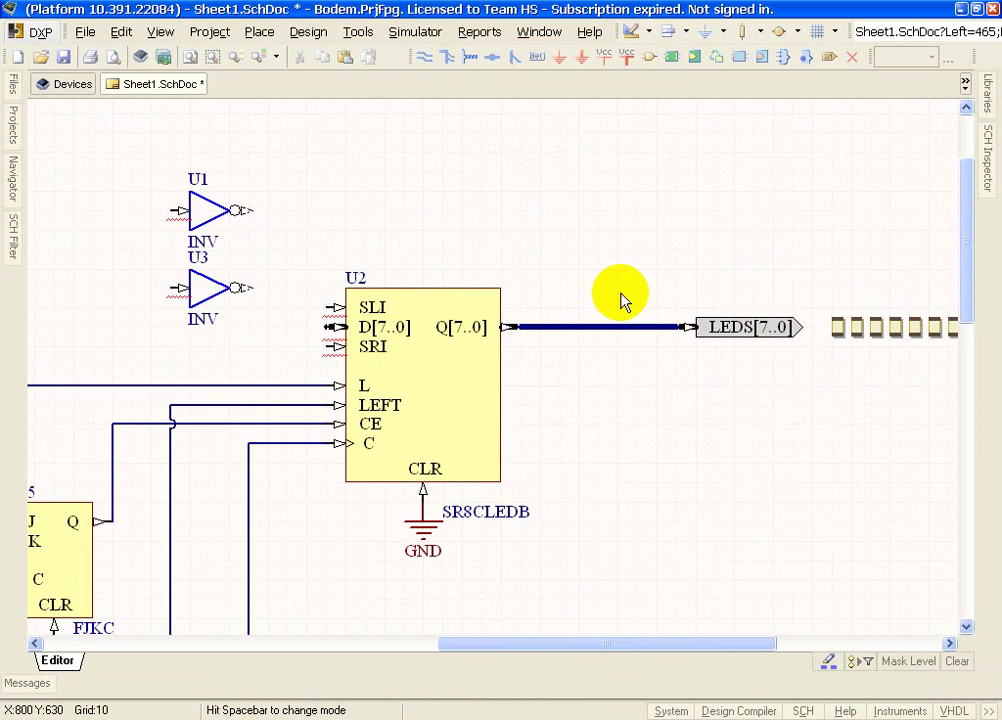
click(538, 60)
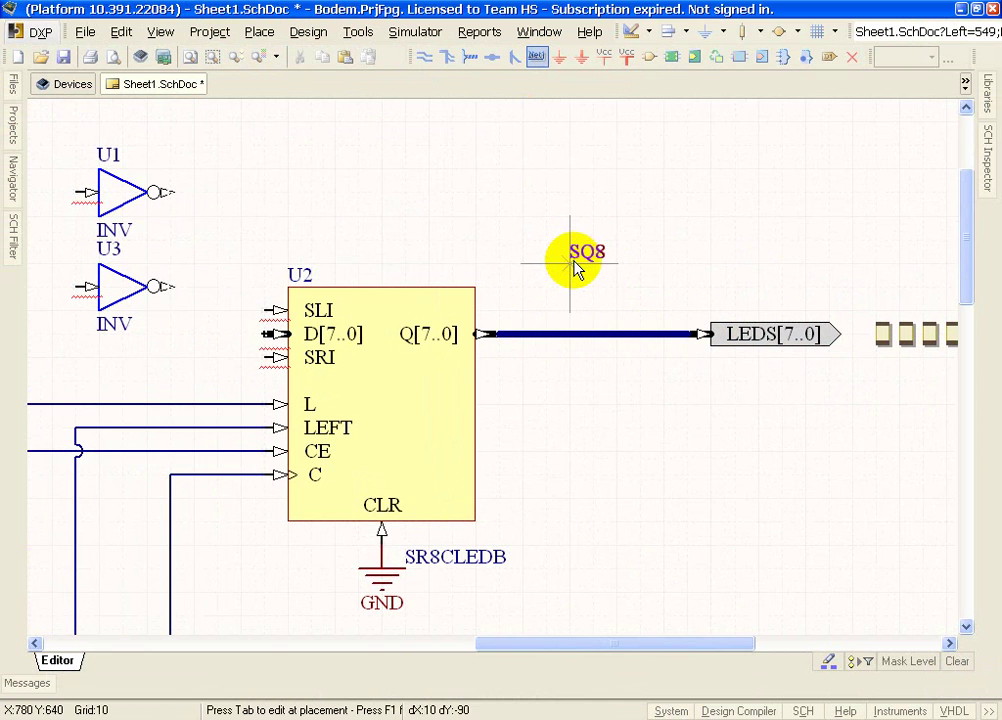
key(Tab)
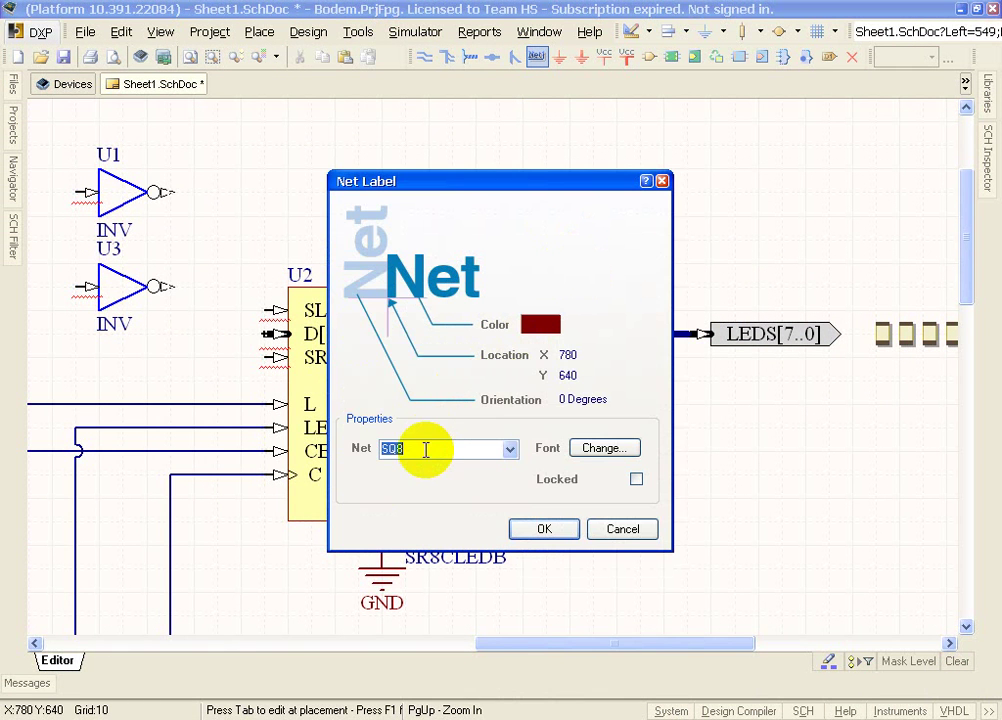
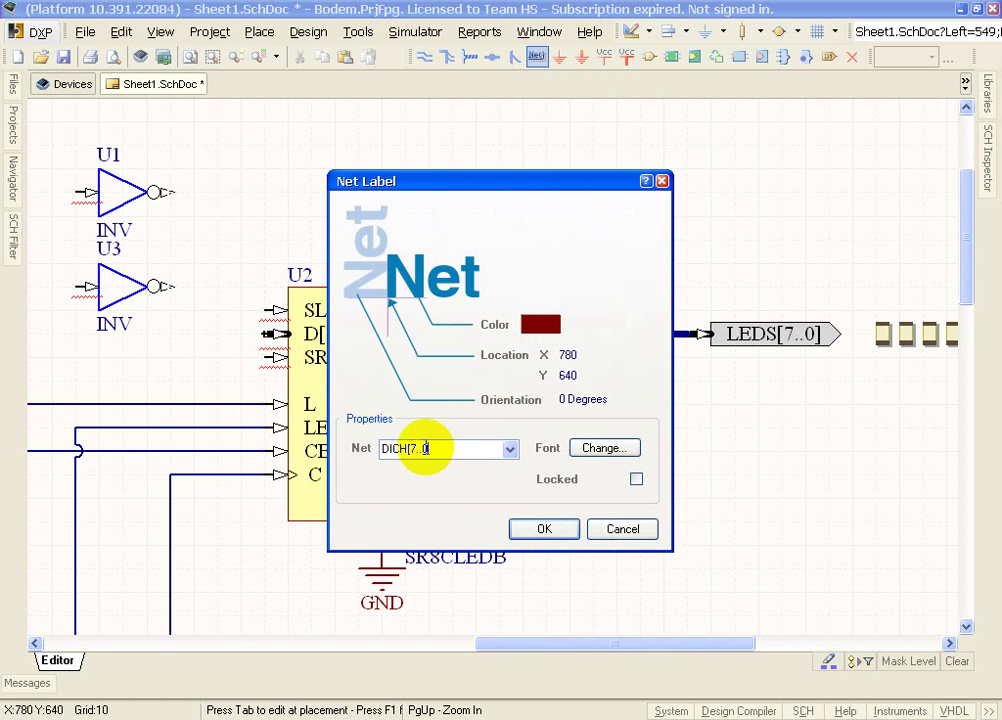
key(Return)
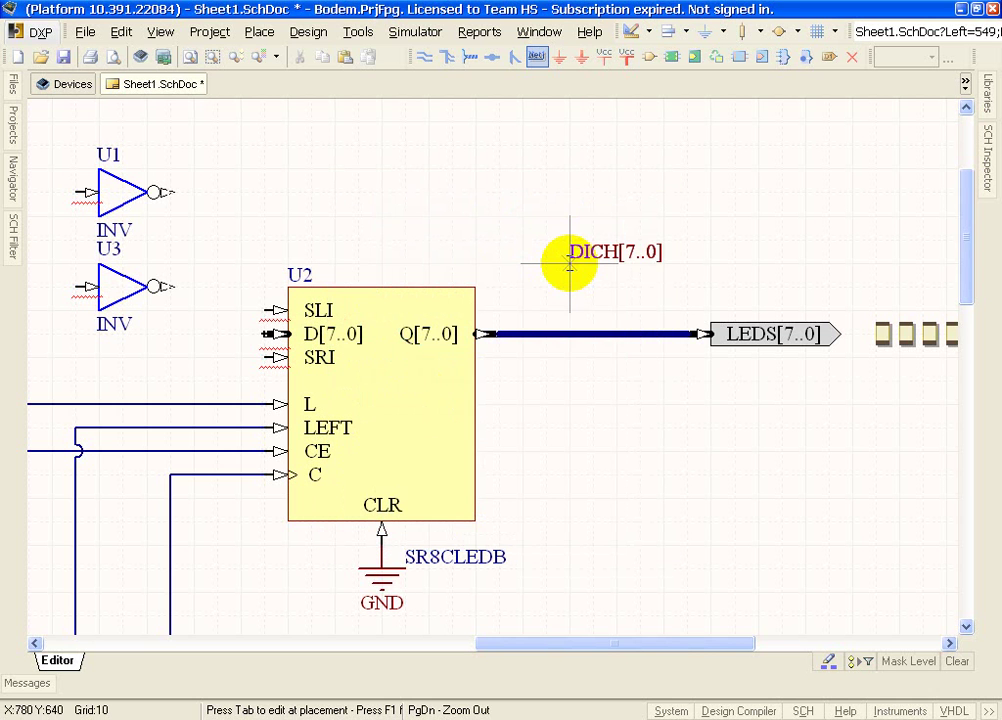
click(572, 334)
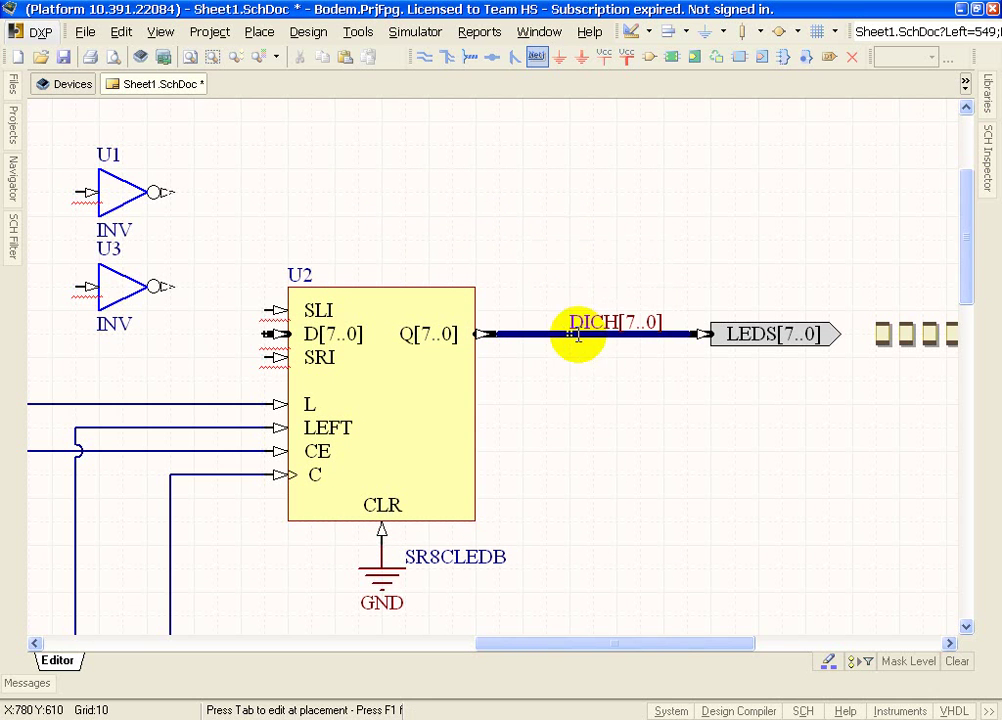
right_click(555, 398)
ctrl+scroll(418, 352, up, 1)
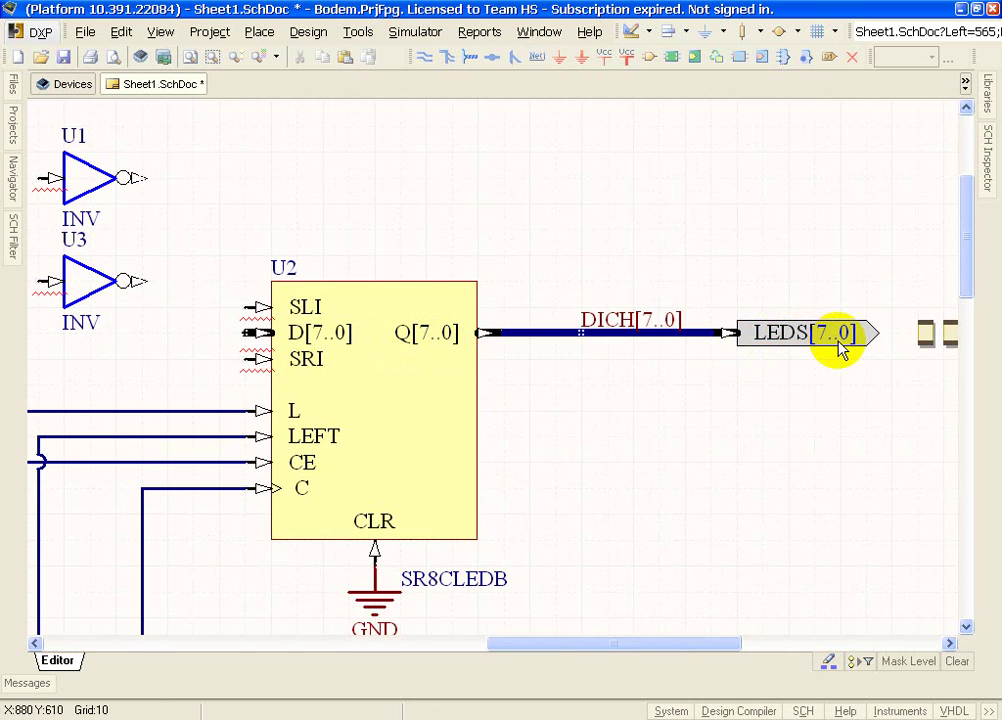
mouse_move(612, 333)
mouse_down()
mouse_move(587, 333)
mouse_move(620, 343)
mouse_up()
ctrl+scroll(599, 385, down, 2)
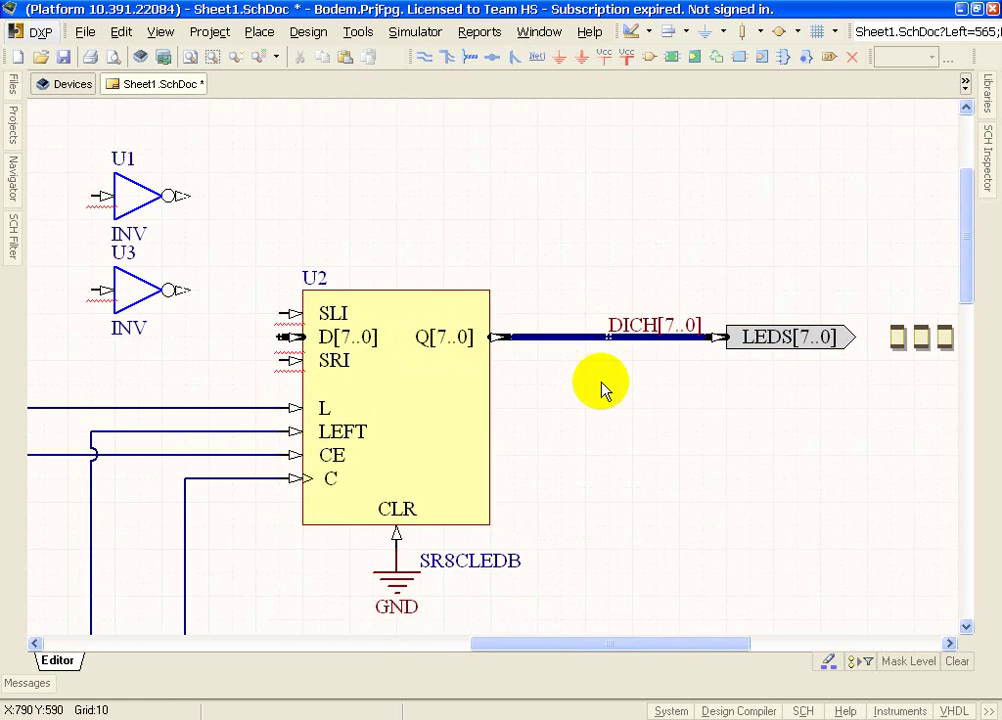
- Attach inverter U3's output to the SLI pin and U1's output to the SRI pin of U2, each pulled away leftwards on a wire
right_drag(360, 183, 450, 251)
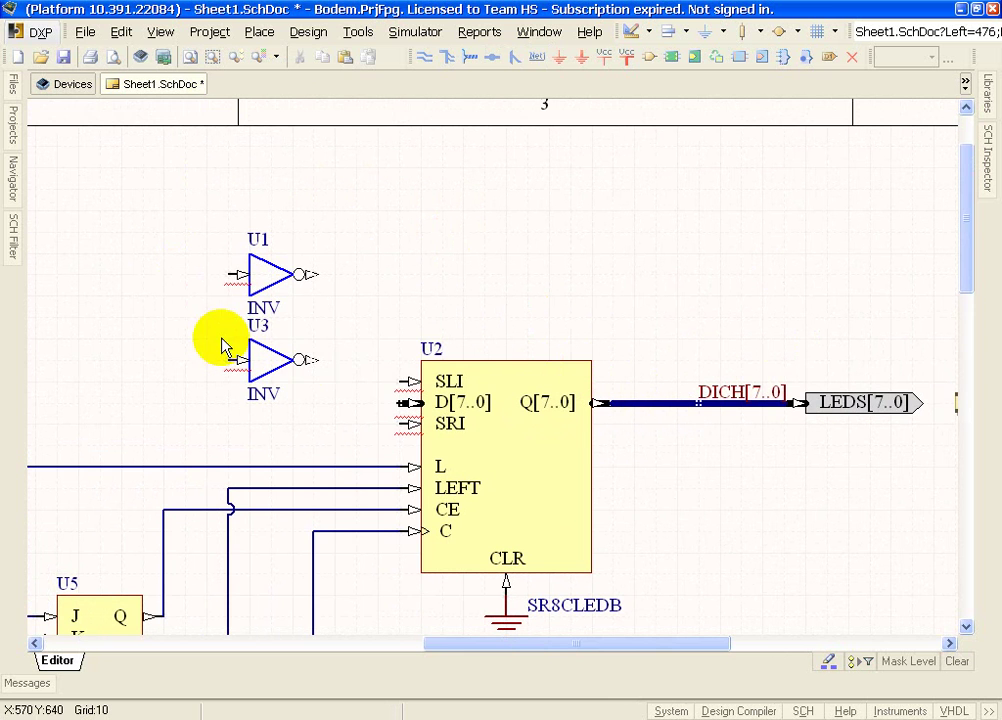
mouse_move(271, 358)
mouse_down()
mouse_move(392, 388)
mouse_move(273, 374)
mouse_up()
mouse_move(272, 286)
mouse_down()
mouse_move(340, 397)
mouse_move(397, 428)
mouse_move(205, 425)
mouse_move(163, 405)
mouse_move(162, 421)
mouse_up()
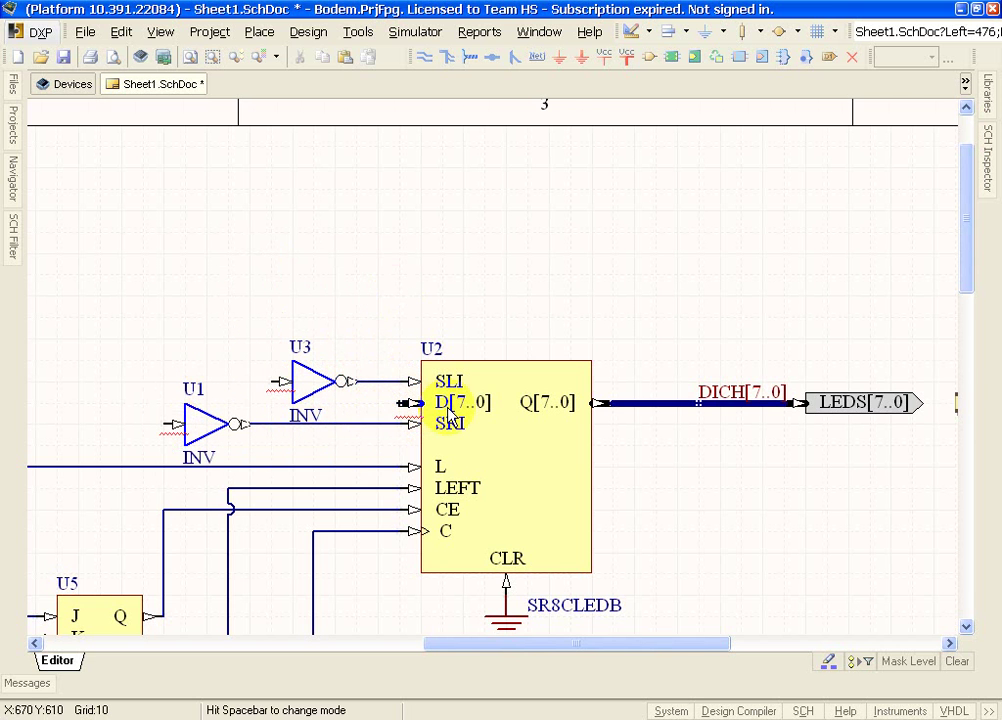
ctrl+scroll(450, 415, up, 1)
scroll(476, 425, down, 2)
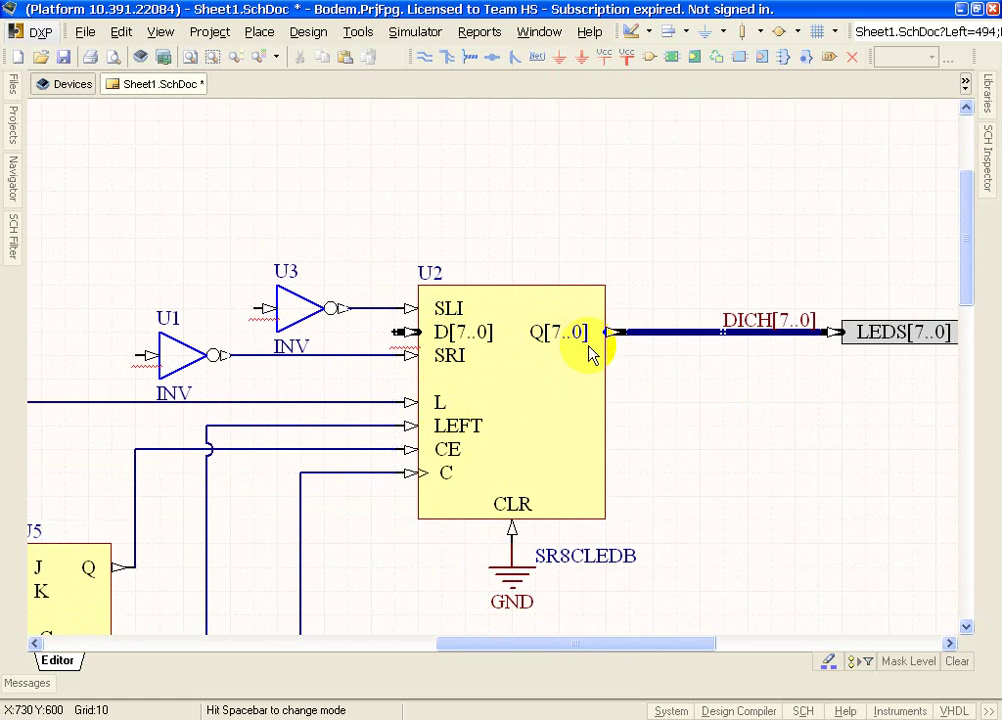
- Place a GND bus power port, rotated to point left, on the D[7..0] input of U2
click(583, 62)
key(space)
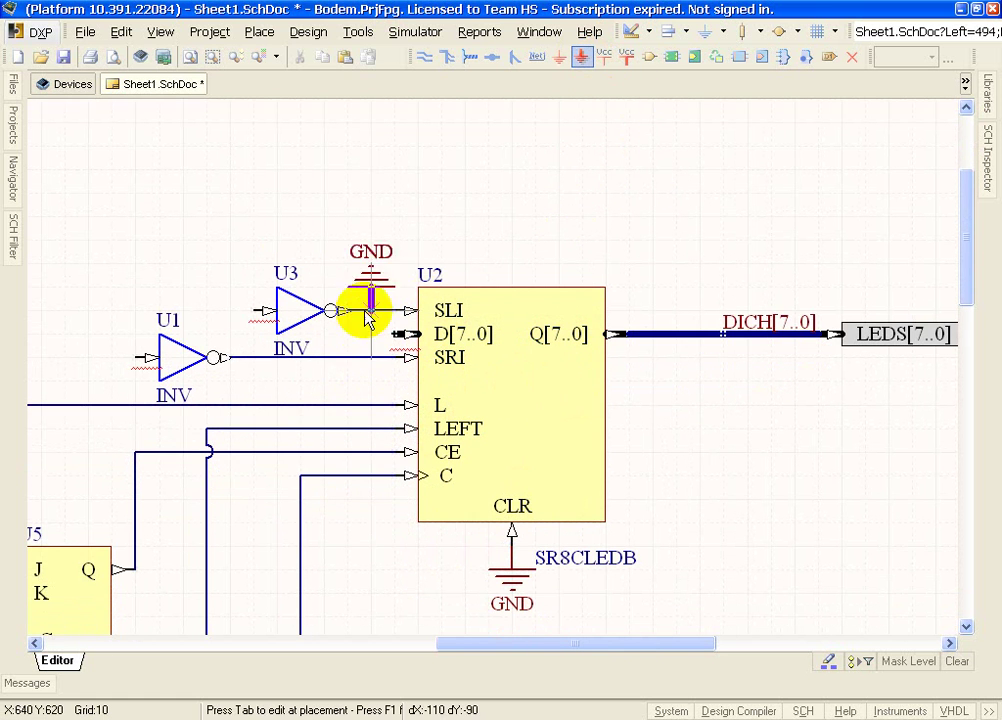
key(space)
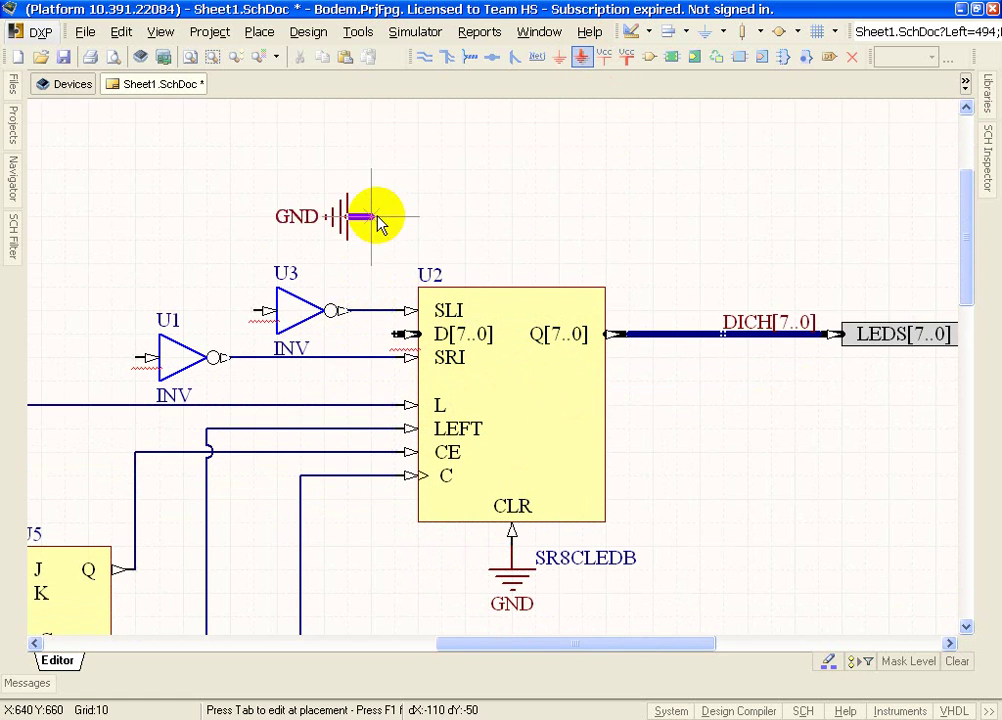
click(393, 345)
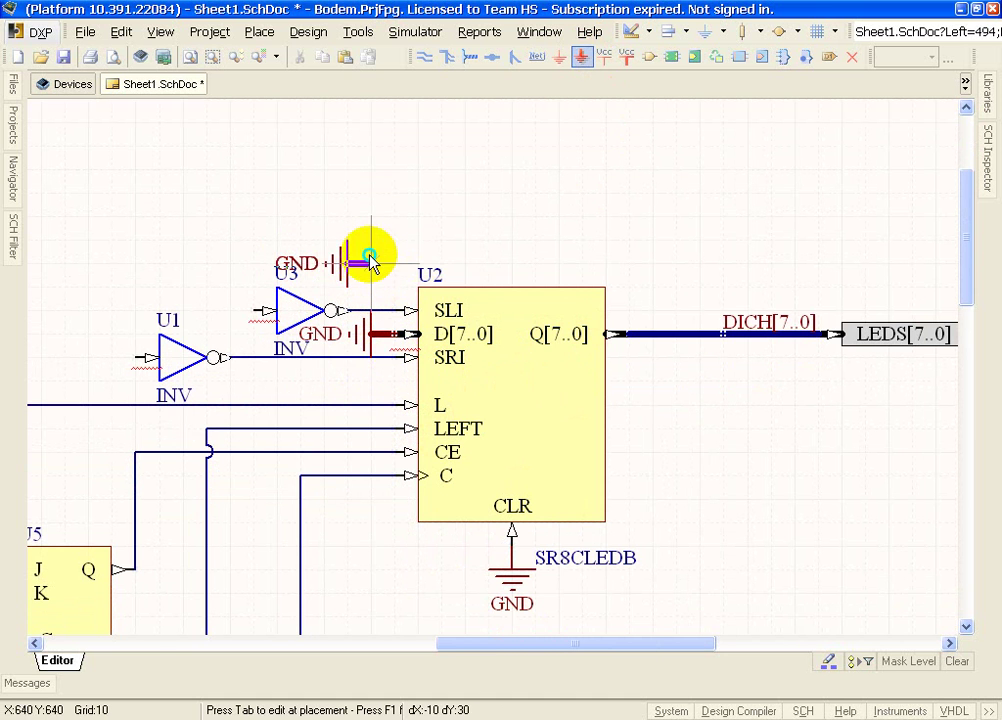
right_click(369, 250)
- Move inverter U3 one grid step to the left, away from the GND bus power port
click(257, 302)
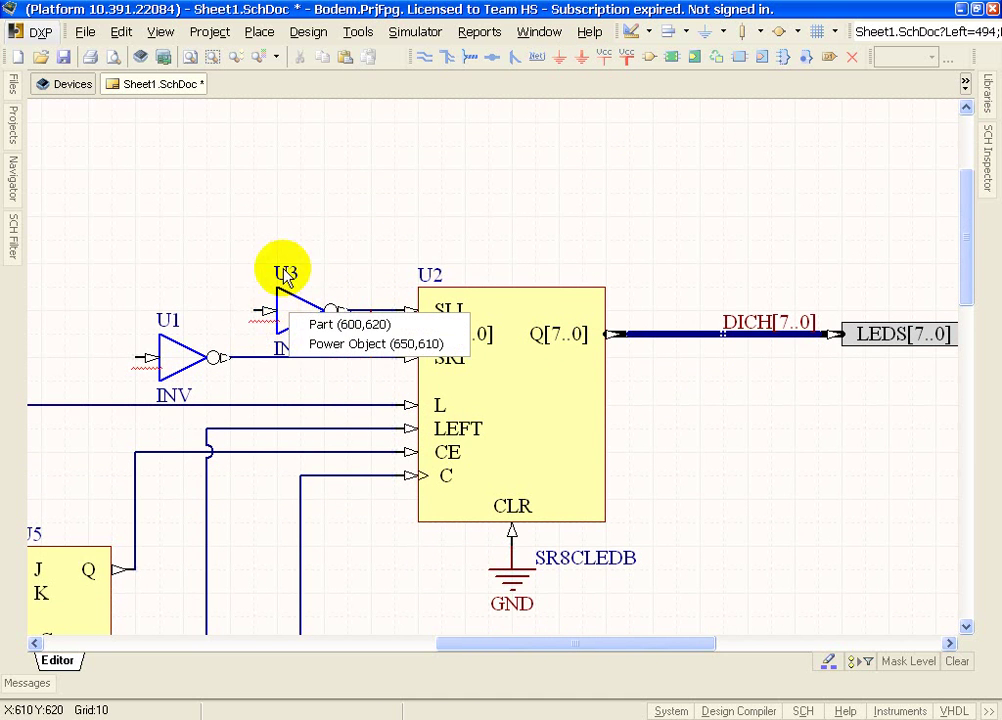
key(Escape)
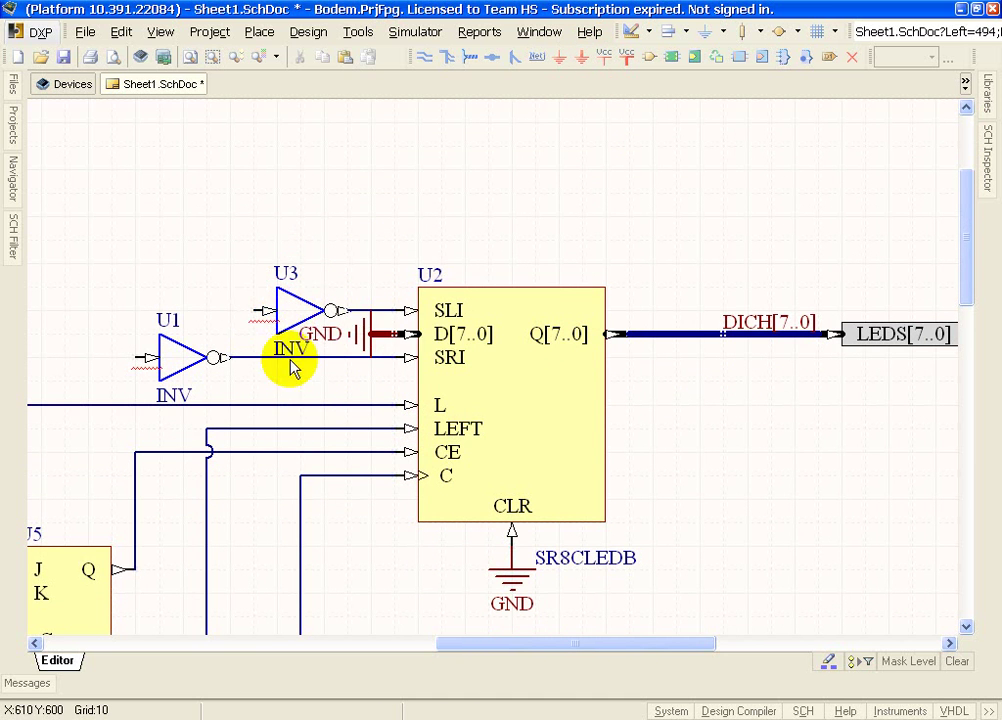
click(305, 302)
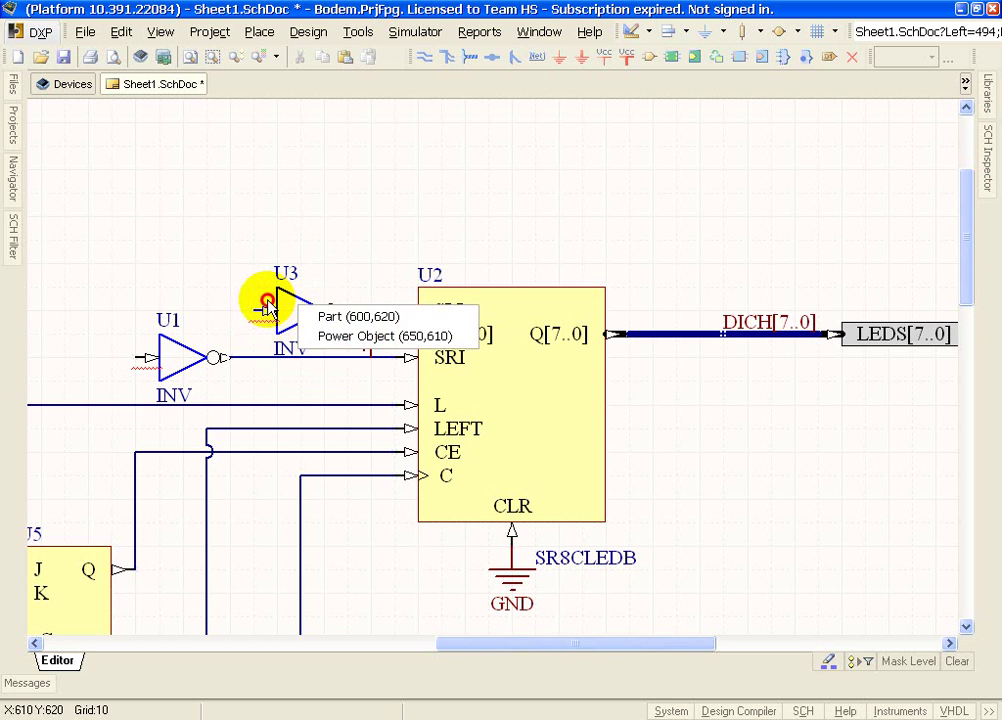
click(322, 318)
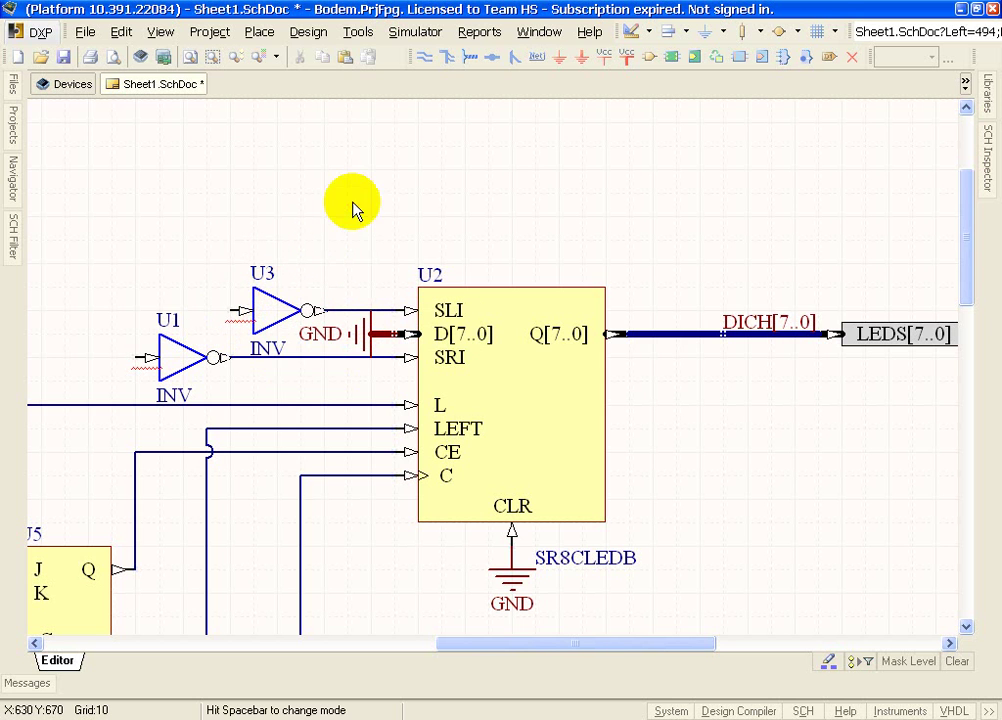
- Draw a wire from the input of U3 up and over U2, ending just above the Q[7..0] output bus
click(424, 57)
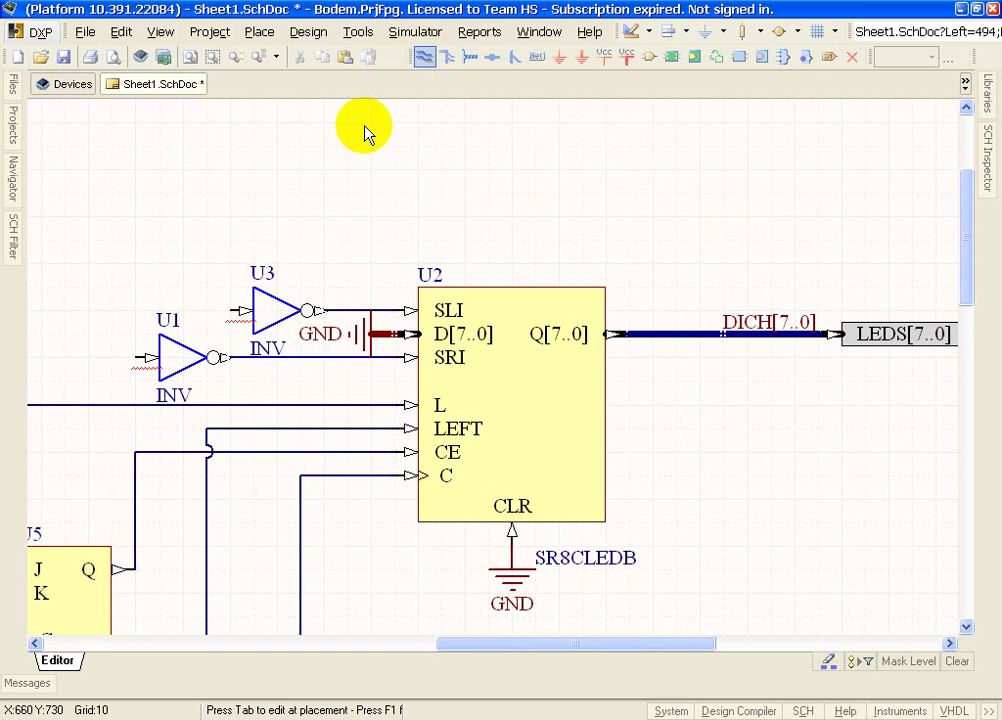
click(228, 300)
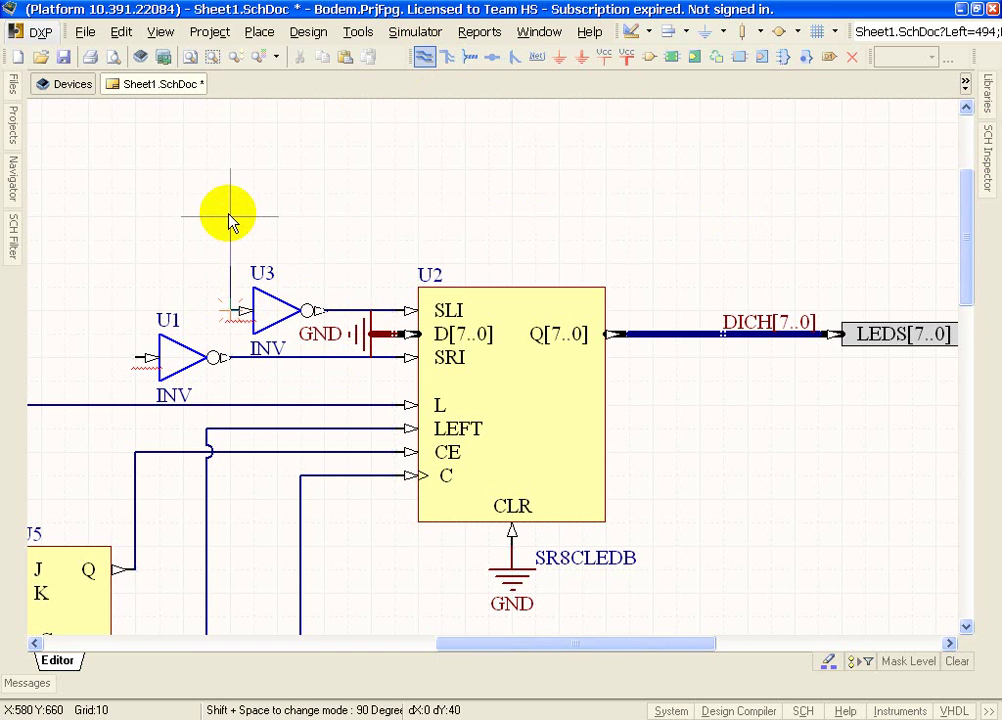
click(229, 215)
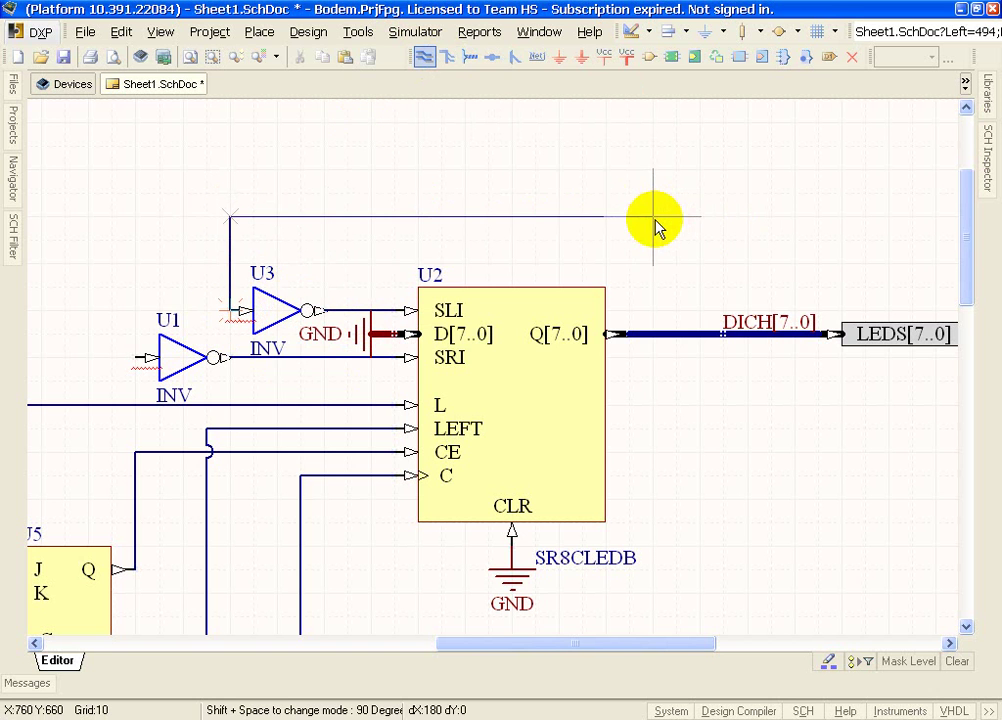
key(Escape)
key(Escape)
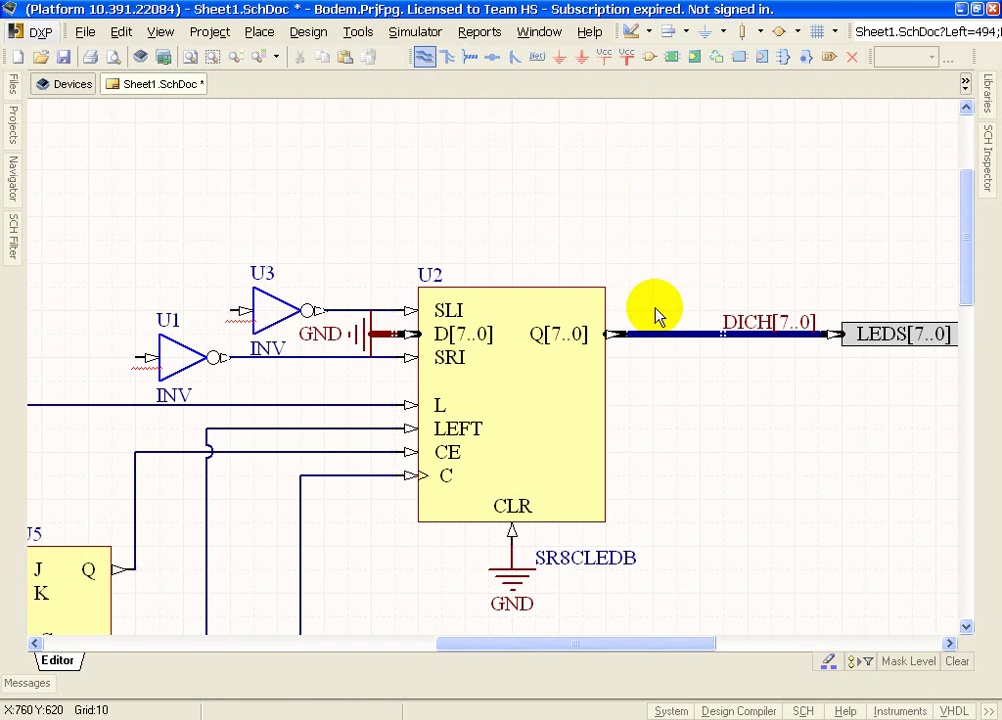
click(655, 310)
key(Escape)
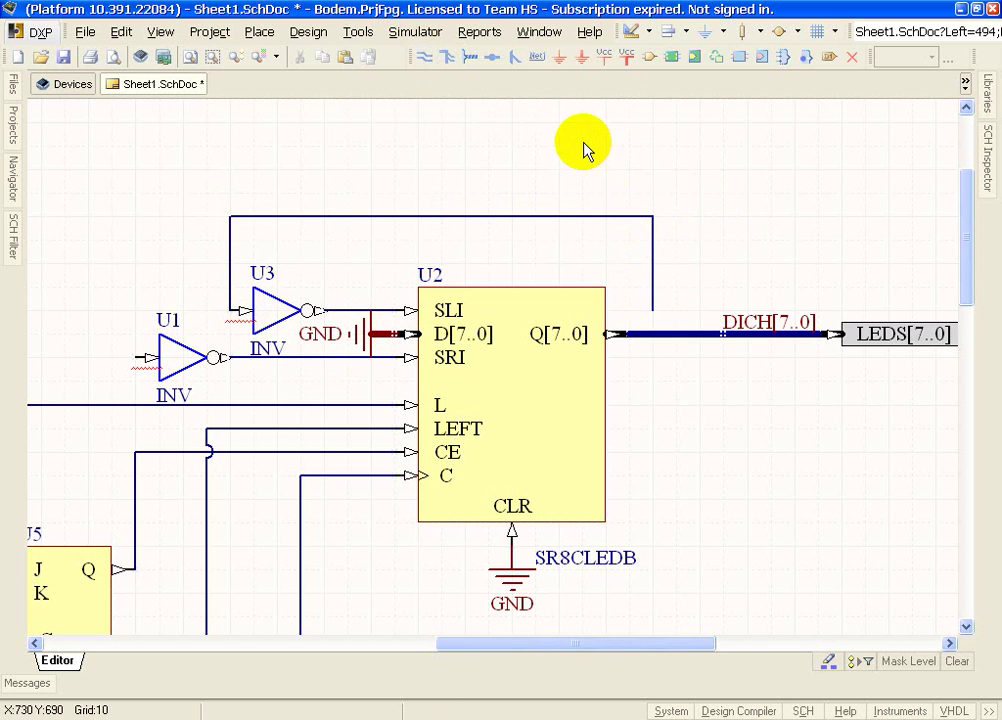
- Place two adjacent bus entries on the DICH[7..0] bus, the first meeting the end of the wire from U3
click(513, 58)
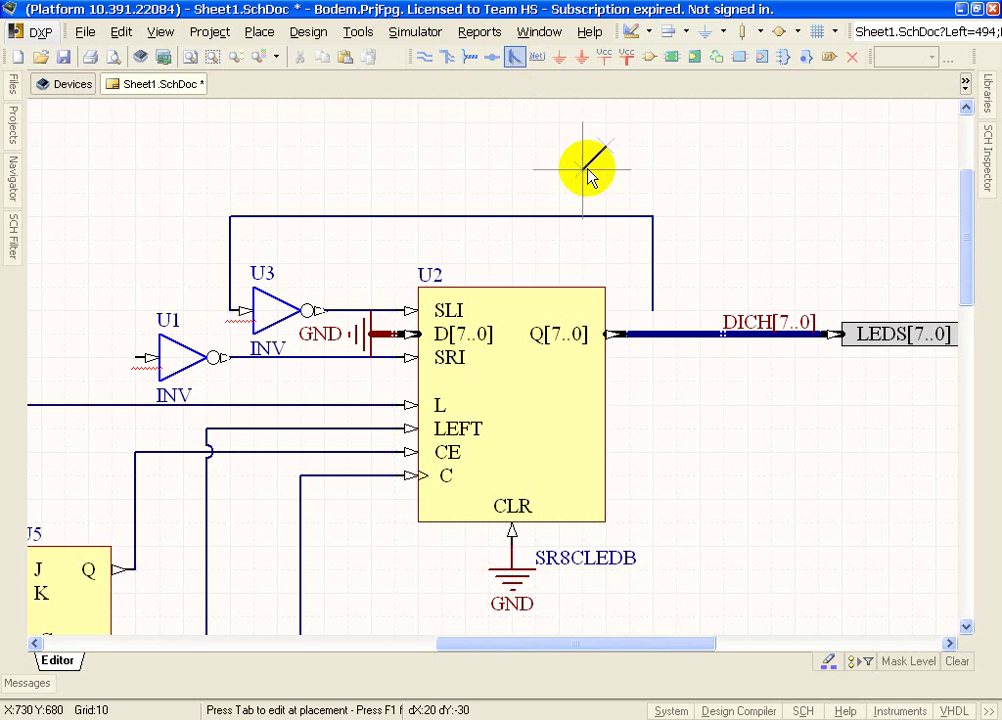
click(631, 334)
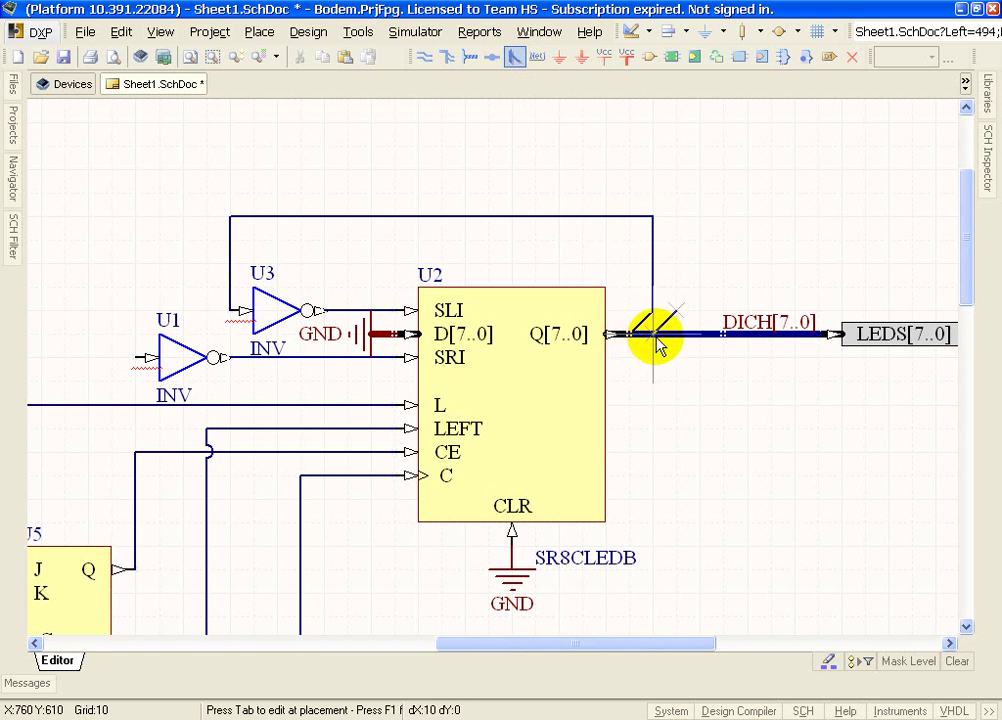
click(656, 335)
right_click(690, 182)
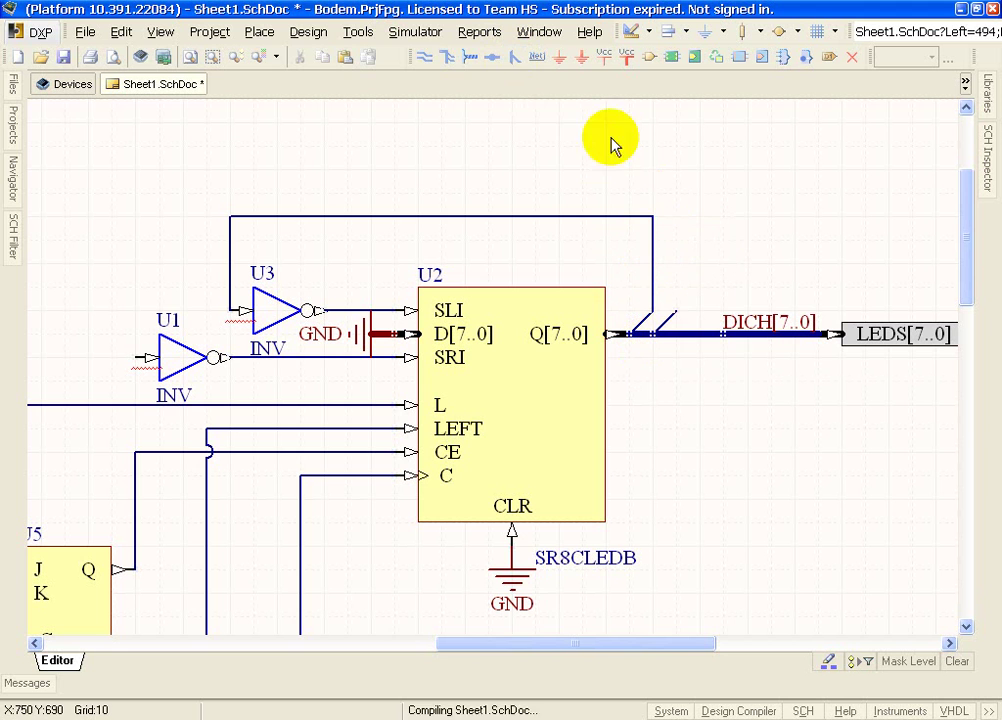
- Wire the second bus entry to the input of U1, routing it up and around the outside of the U3 feedback wire
click(424, 56)
click(676, 312)
key(shift+space)
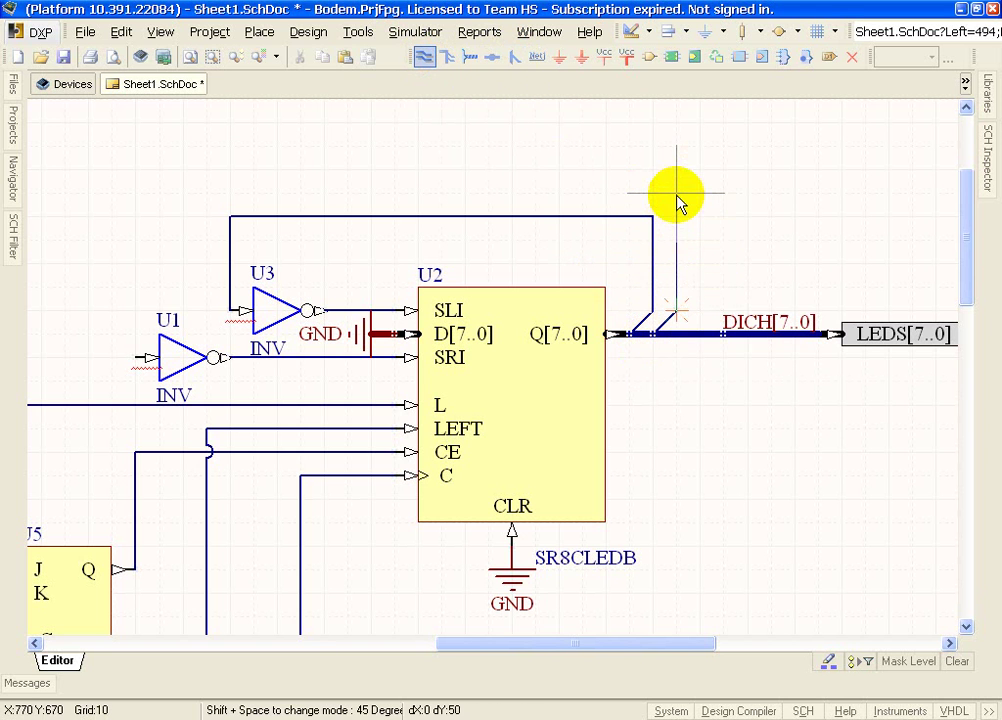
click(675, 170)
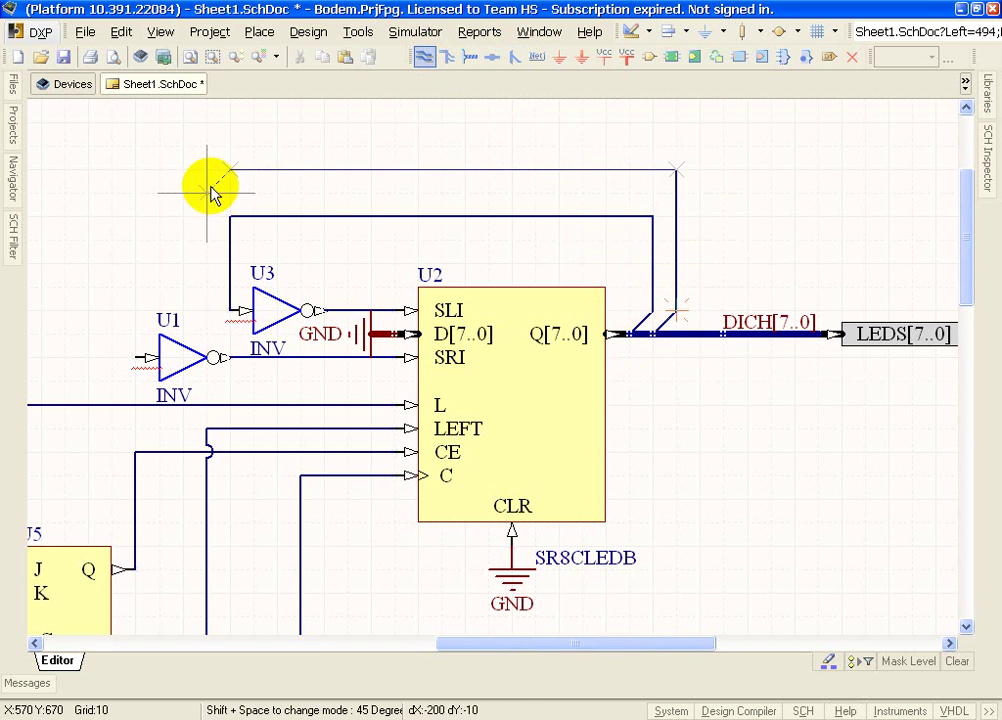
click(113, 170)
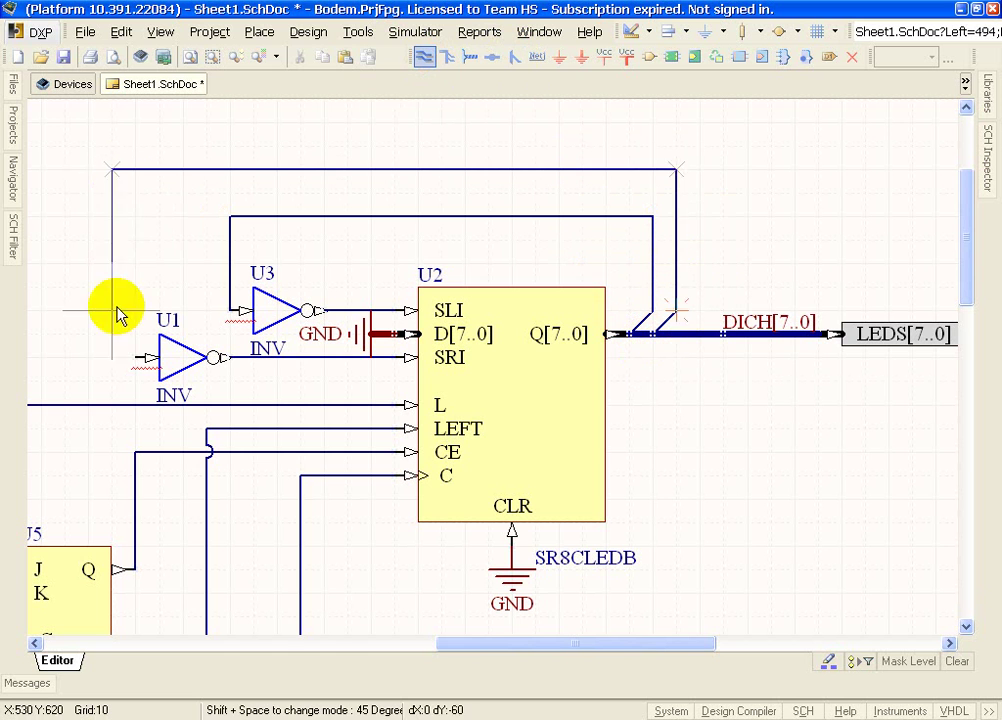
click(111, 356)
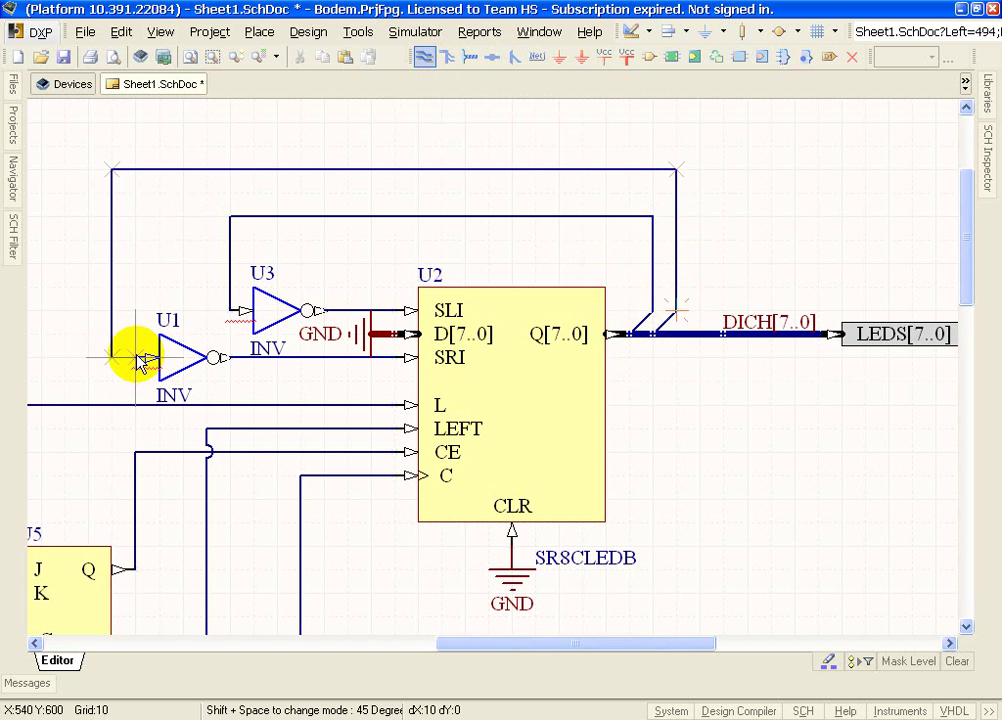
click(141, 357)
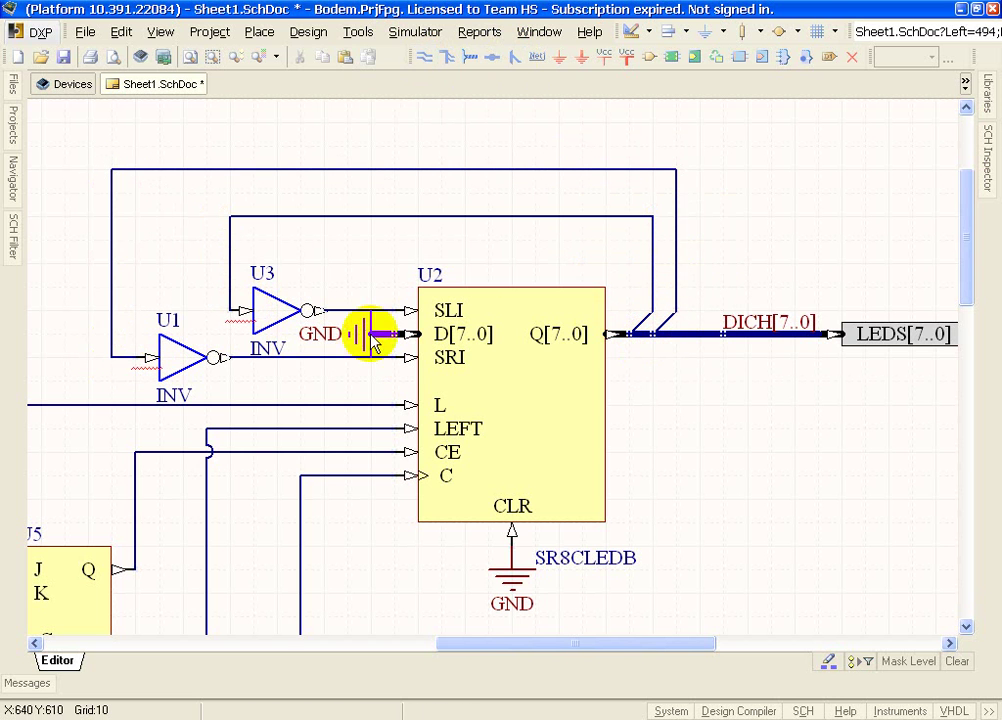
- Copy and paste the DICH[7..0] net label for the outer feedback wire into U1, and open the copy's net name for editing
click(653, 330)
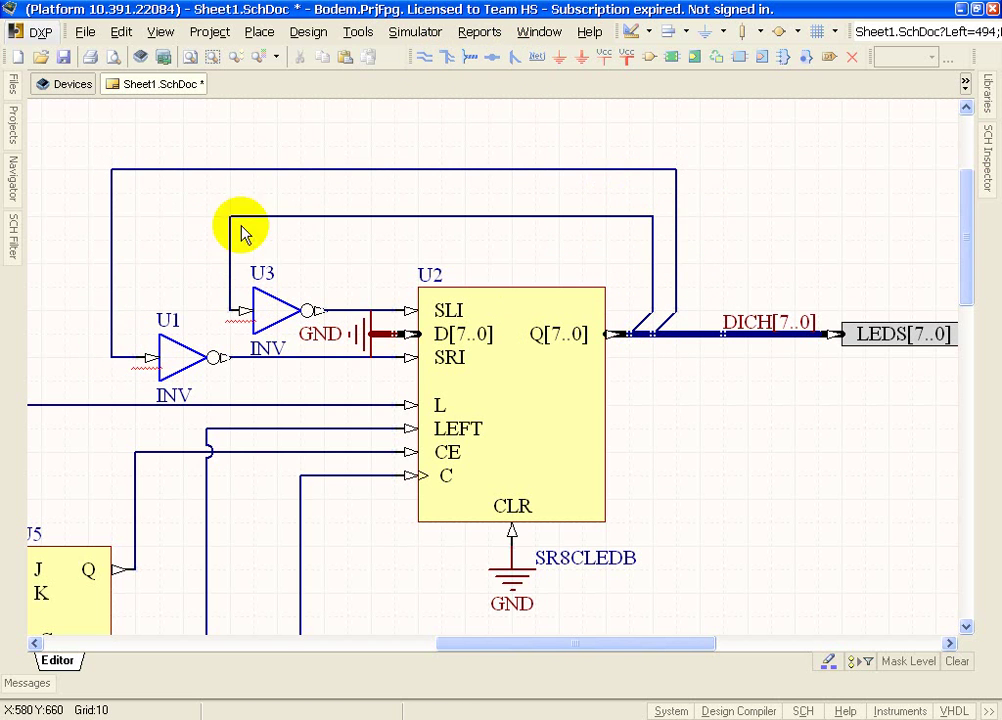
click(756, 328)
key(ctrl+c)
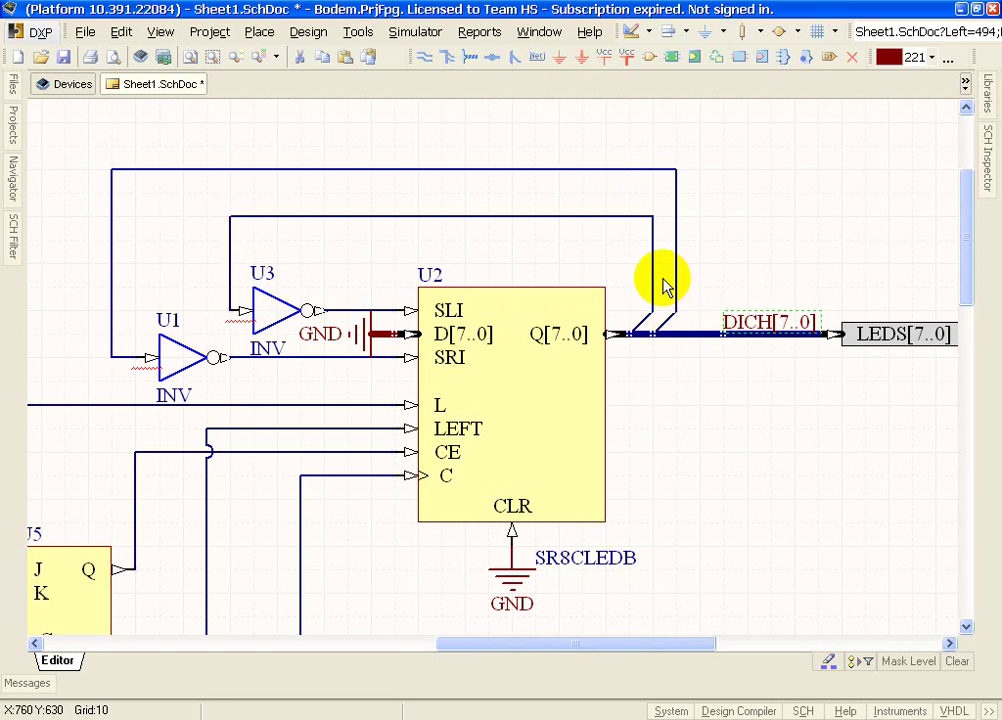
key(ctrl+v)
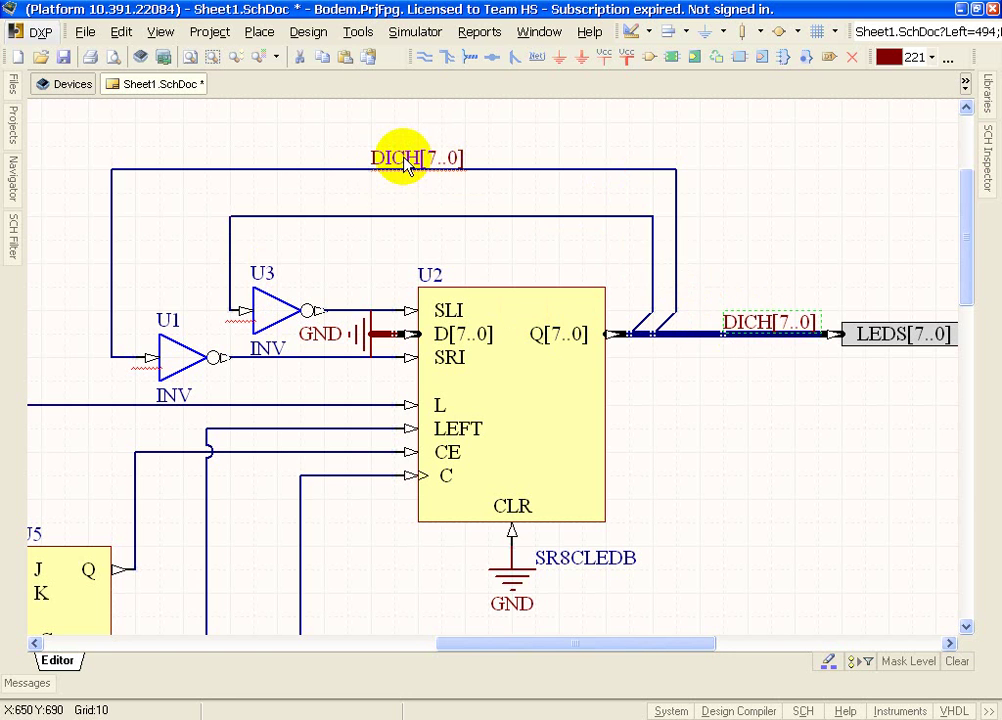
key(Tab)
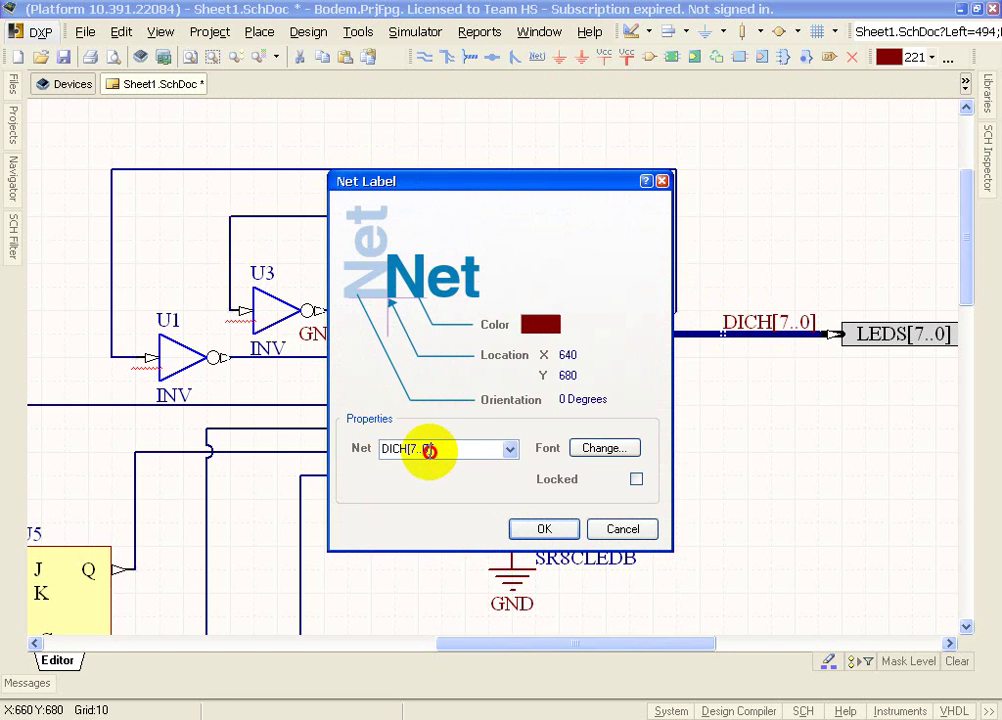
- Set the net label on the outer feedback wire above U2 to DICH0
key(BackSpace)
key(BackSpace)
key(BackSpace)
key(BackSpace)
key(BackSpace)
key(BackSpace)
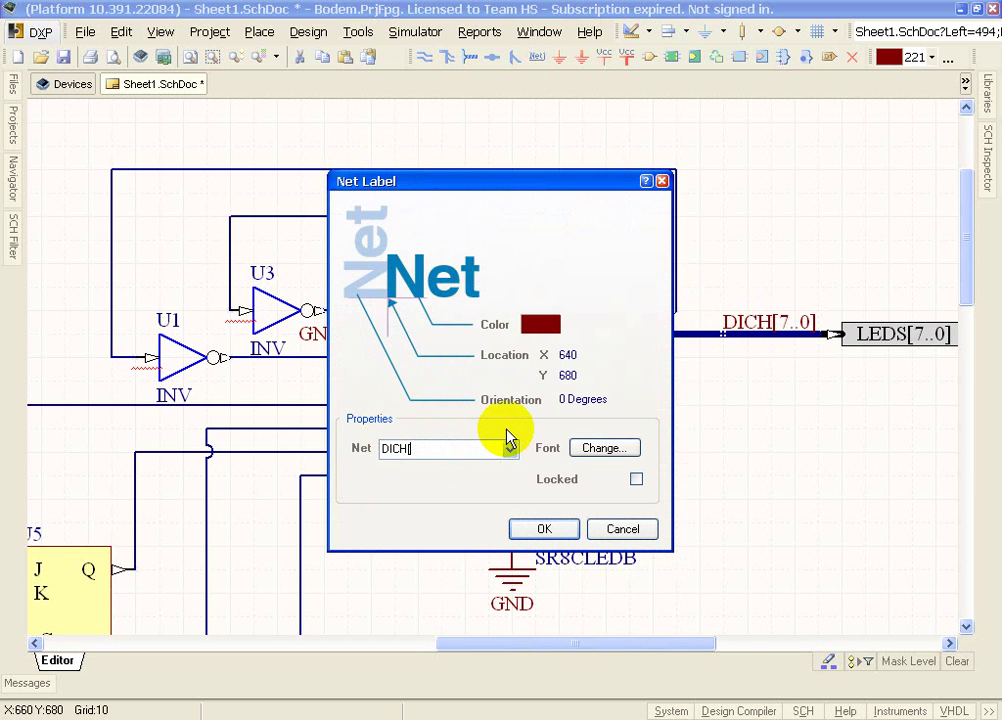
text(0)
key(Return)
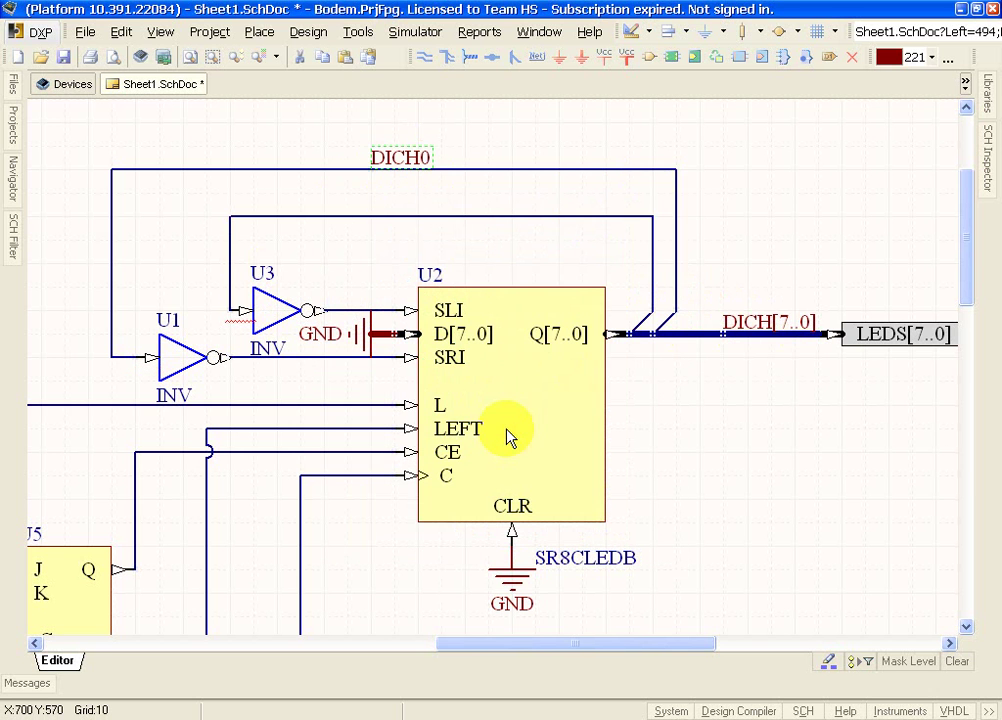
- Place a net label on the inner feedback wire running to inverter U3 and set its net to DICH7
key(p)
key(n)
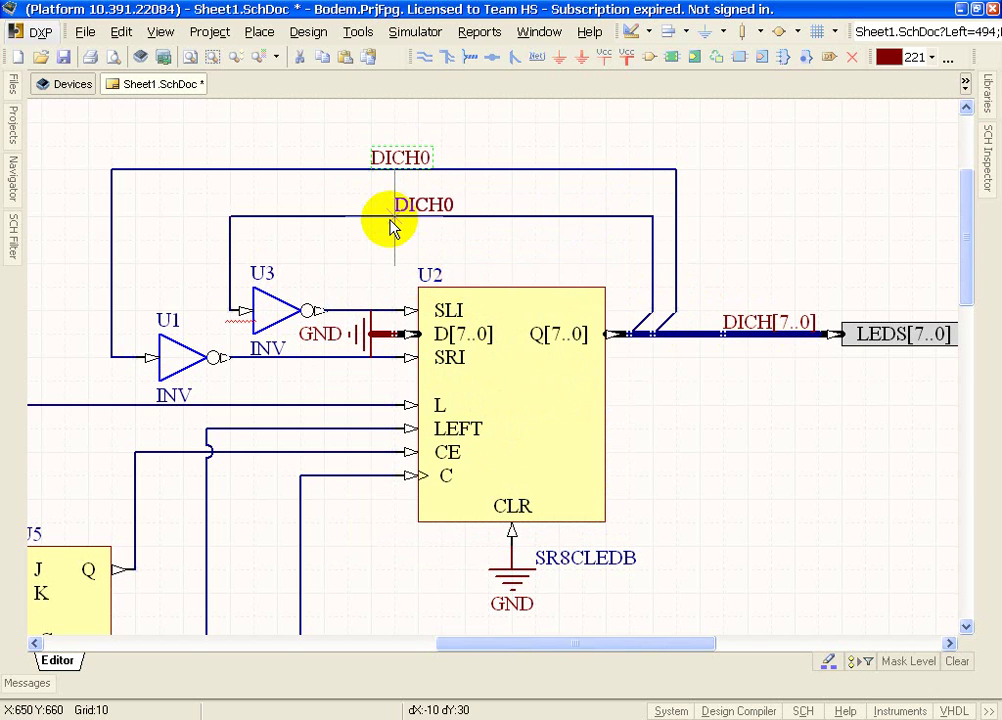
key(Tab)
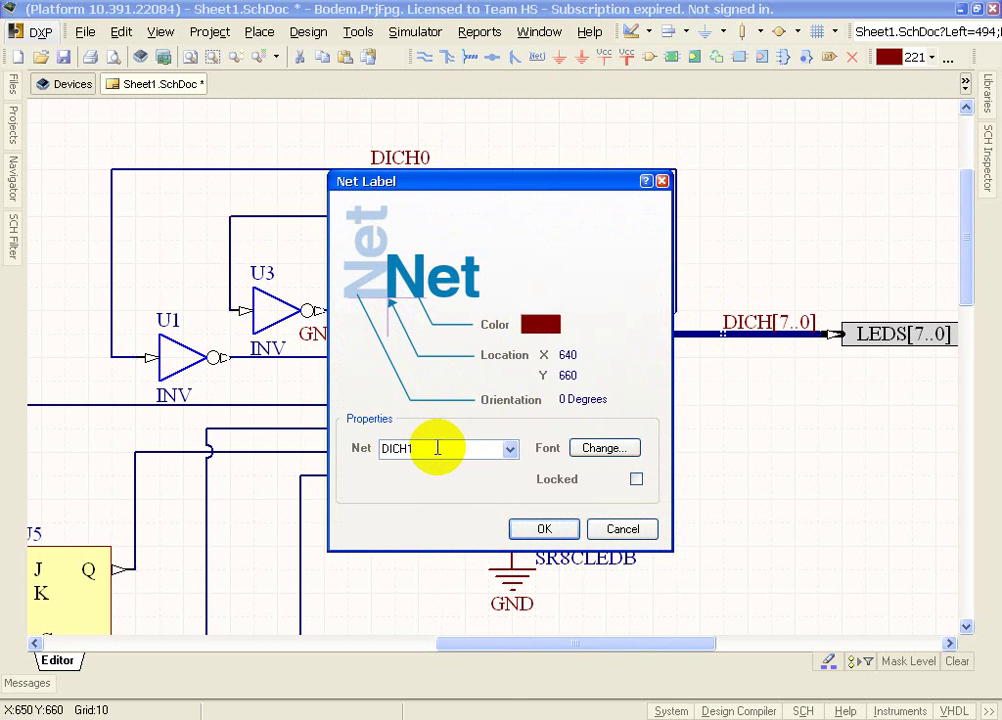
key(Return)
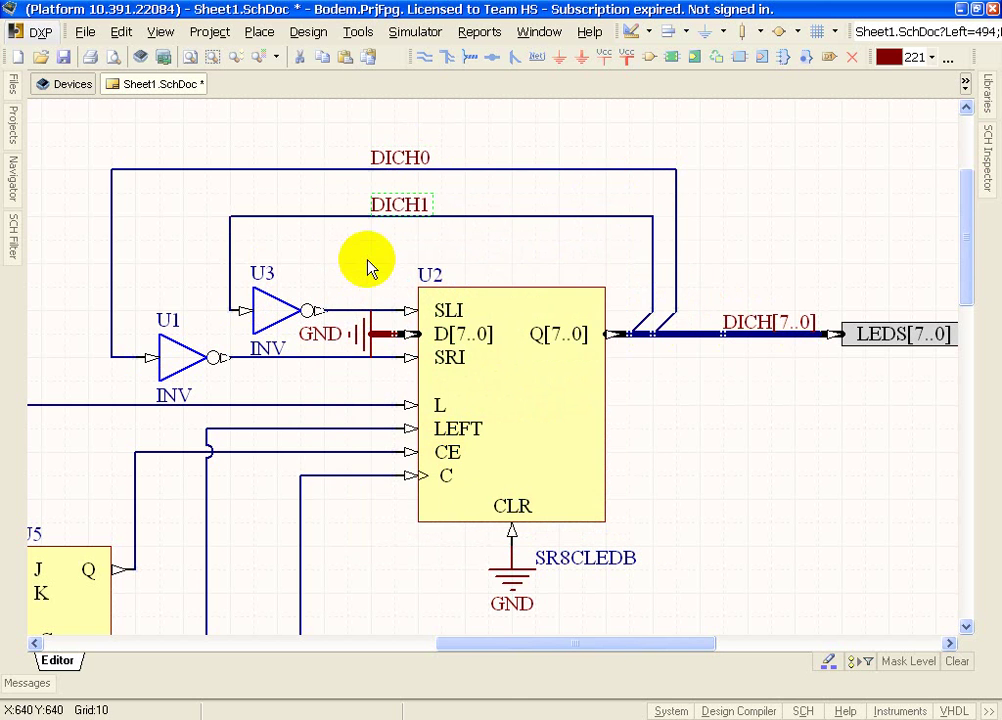
double_click(400, 205)
click(421, 451)
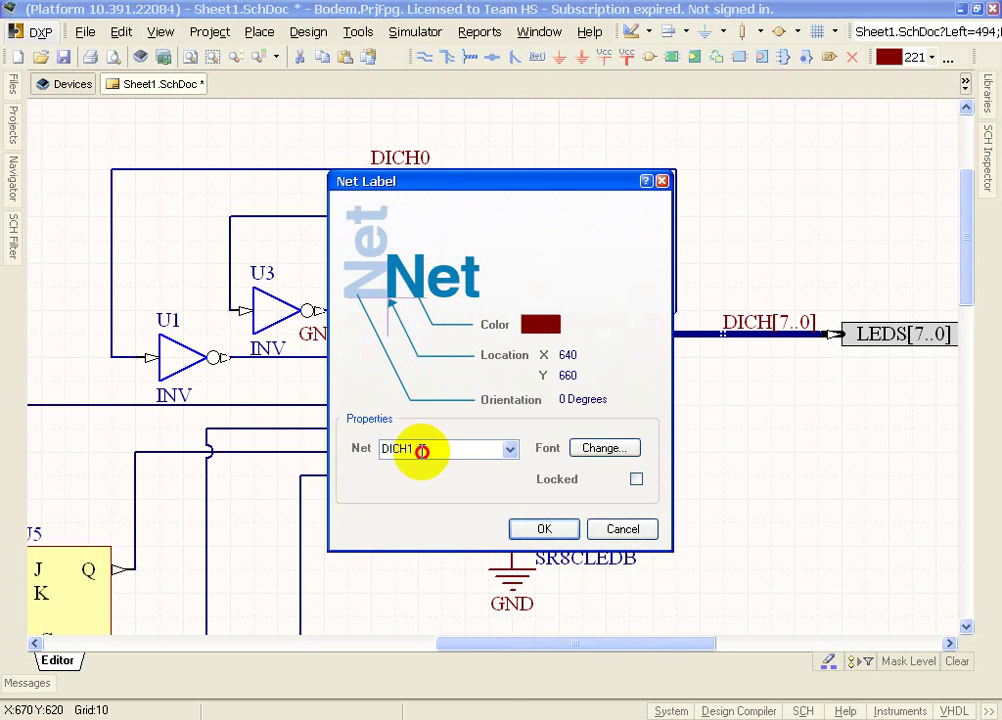
key(Return)
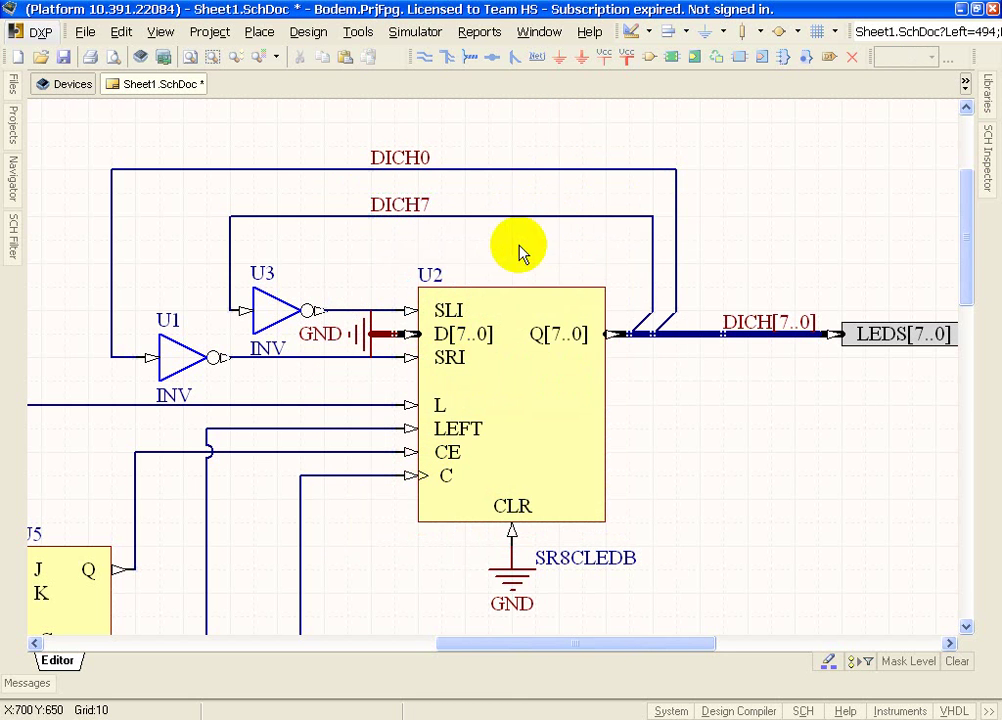
- Compare the feedback wiring and net labels around U2 with the reference schematic Counter.pdf in Foxit Reader, and return to Altium Designer
key(alt+Tab)
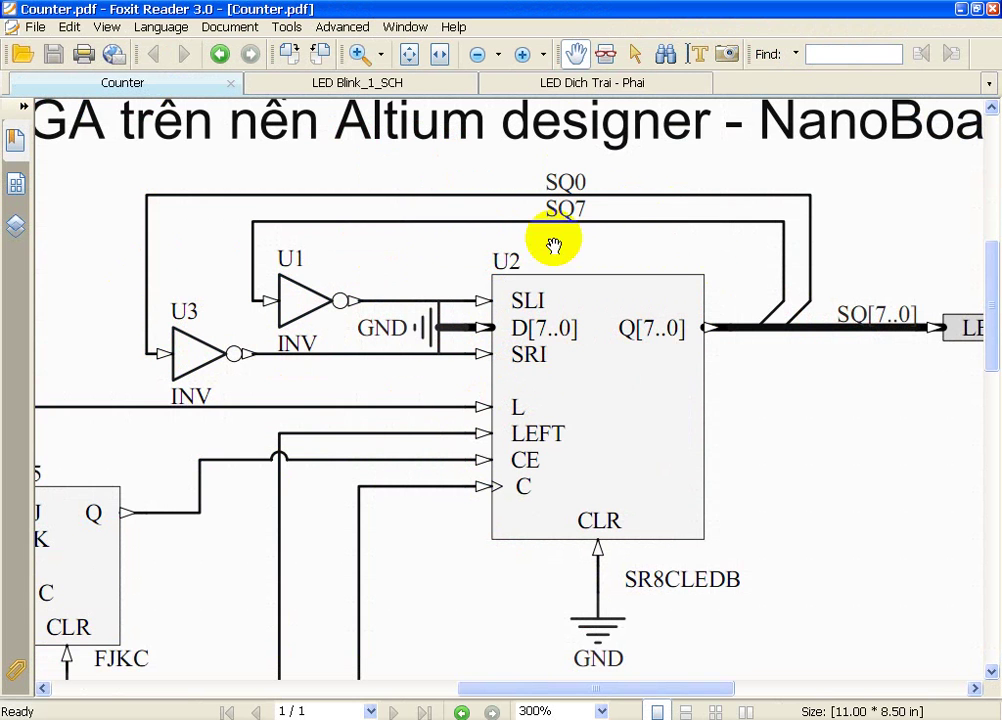
key(alt+Tab)
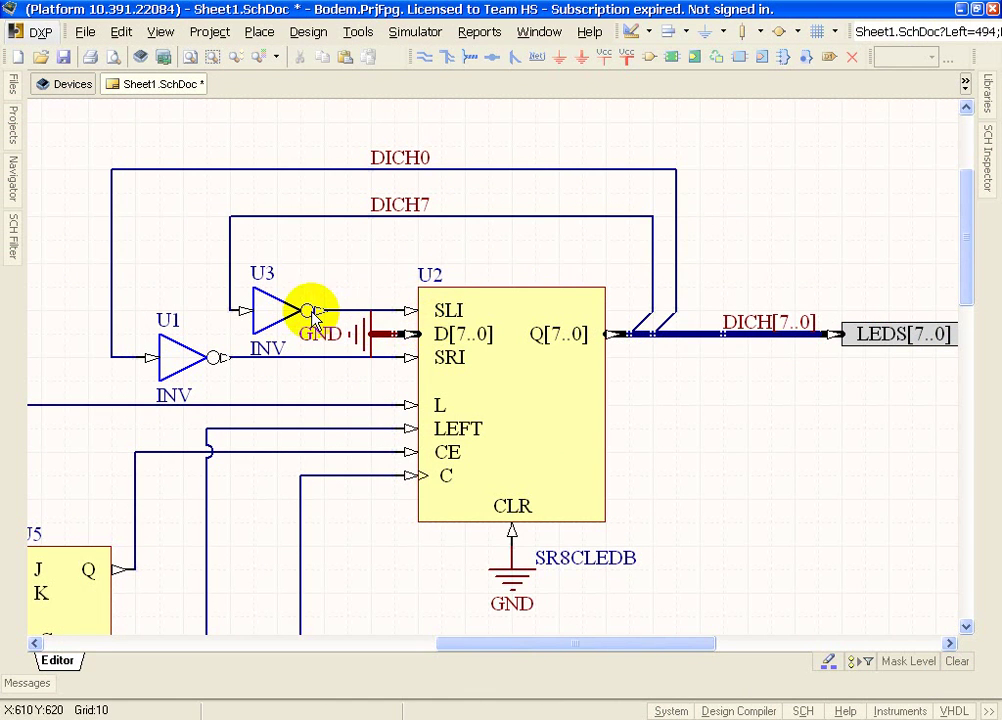
key(alt+Tab)
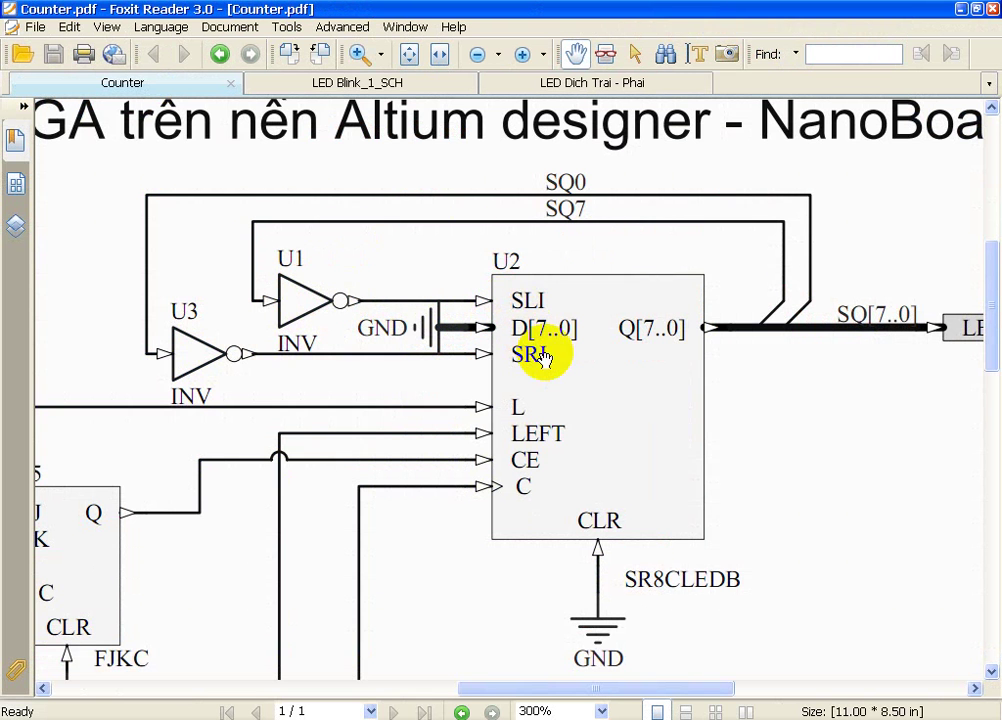
key(alt+Tab)
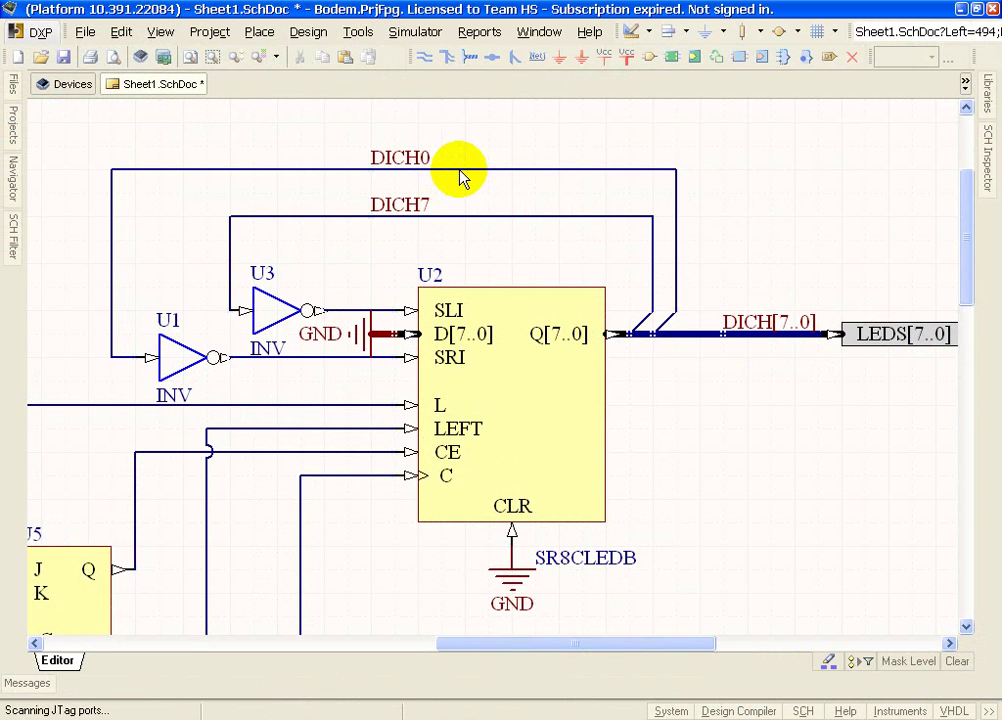
- Move the horizontal DICH0 wire segment down one grid step, closer to the DICH7 wire
drag(459, 172, 460, 193)
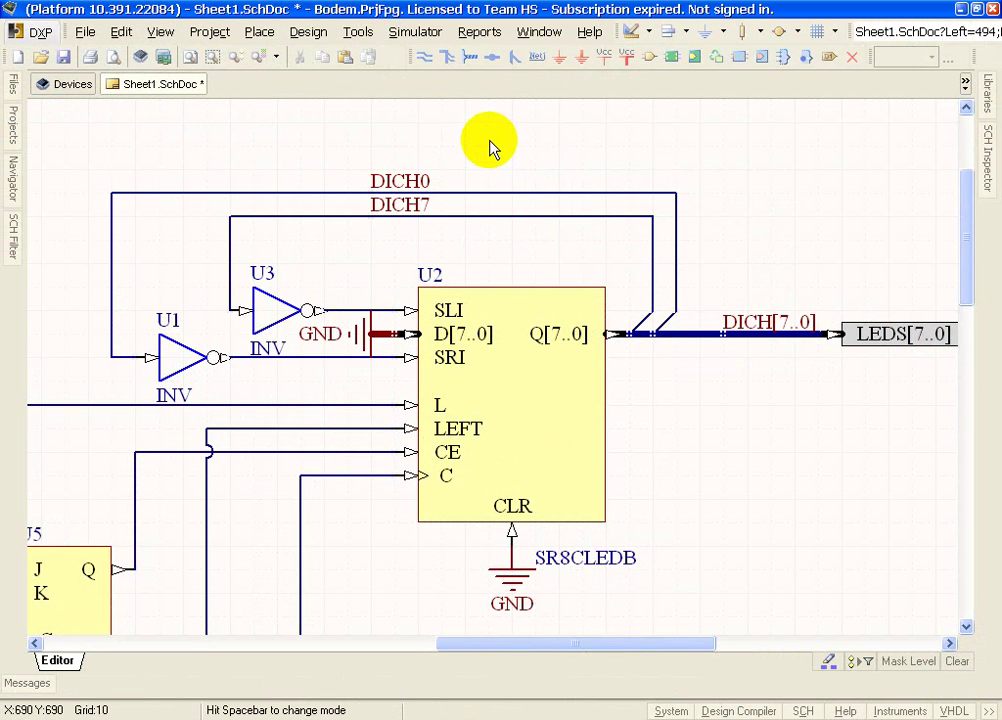
ctrl+scroll(745, 152, down, 2)
ctrl+scroll(757, 180, down, 3)
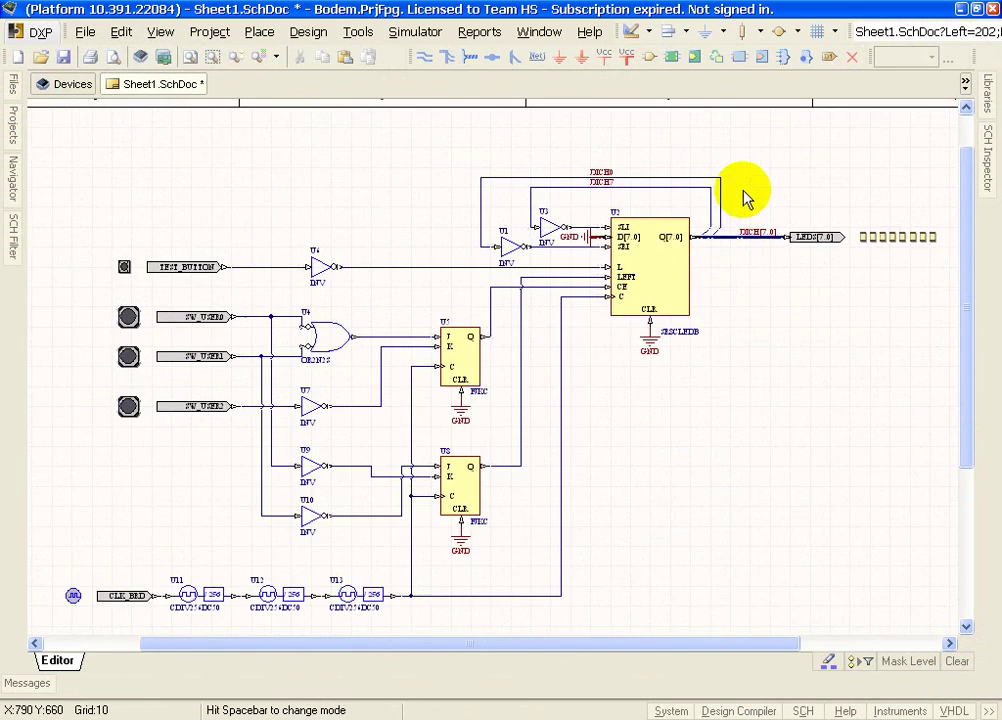
ctrl+scroll(492, 358, up, 2)
ctrl+scroll(490, 362, down, 1)
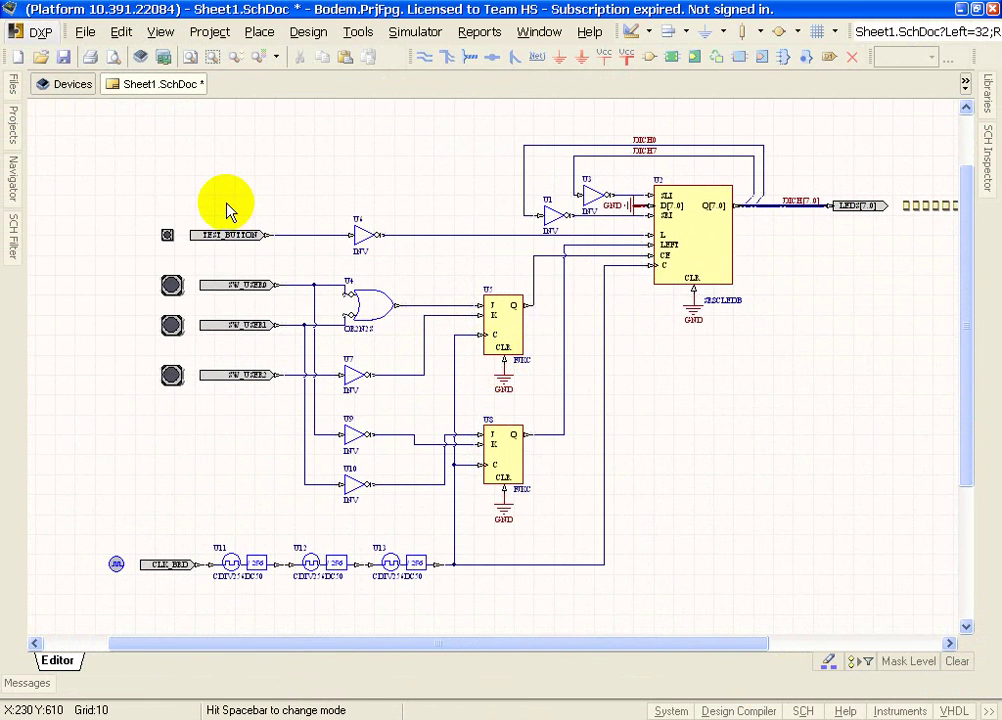
- Save the schematic sheet as "Bo dem" in the Bo dem vong xoan folder
click(64, 57)
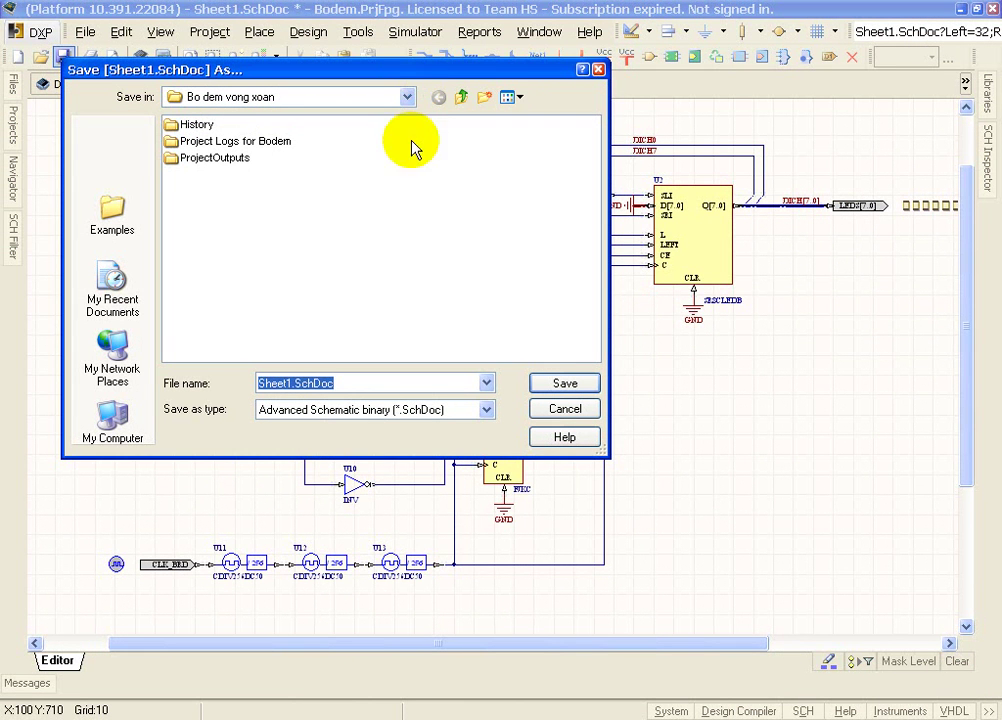
text(B)
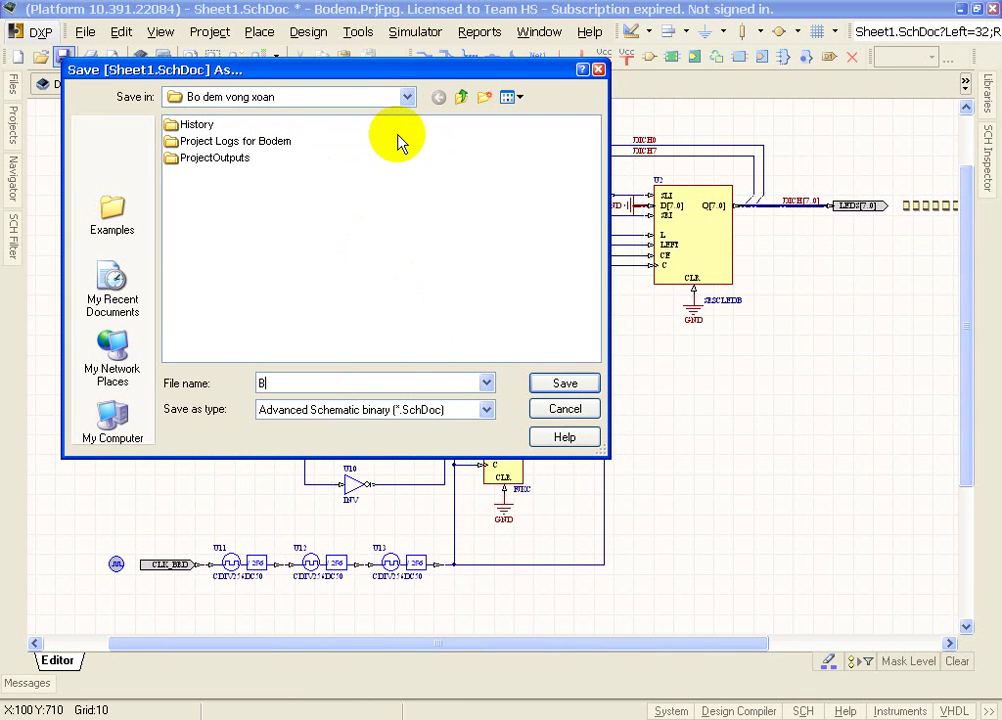
text(o dem)
key(Return)
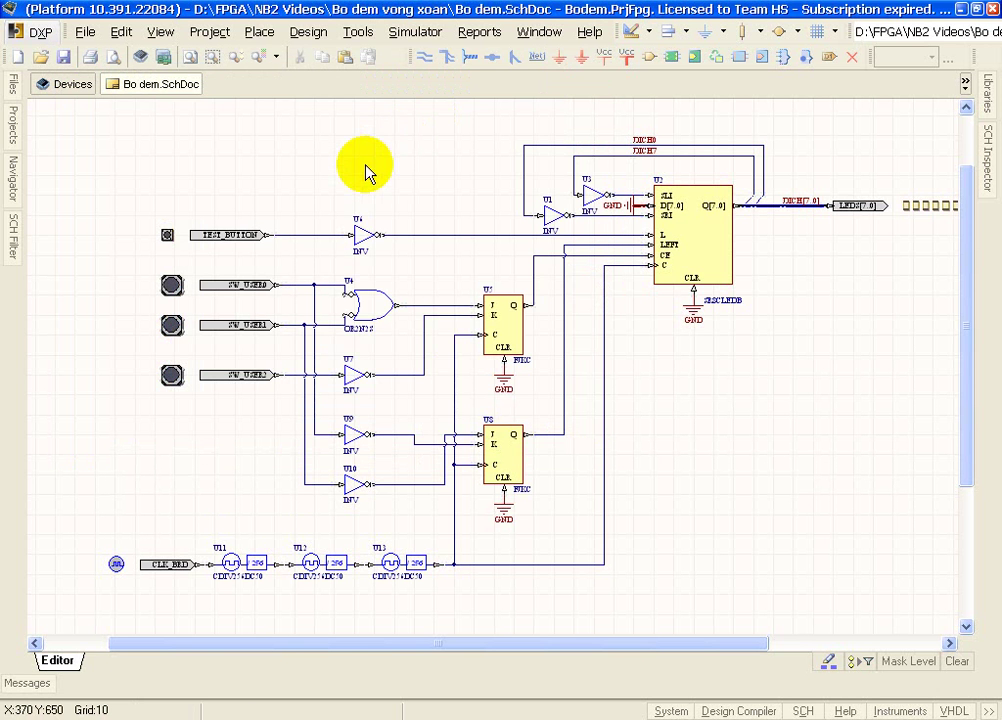
- Compile the schematic document Bo dem.SchDoc
ctrl+scroll(140, 250, up, 1)
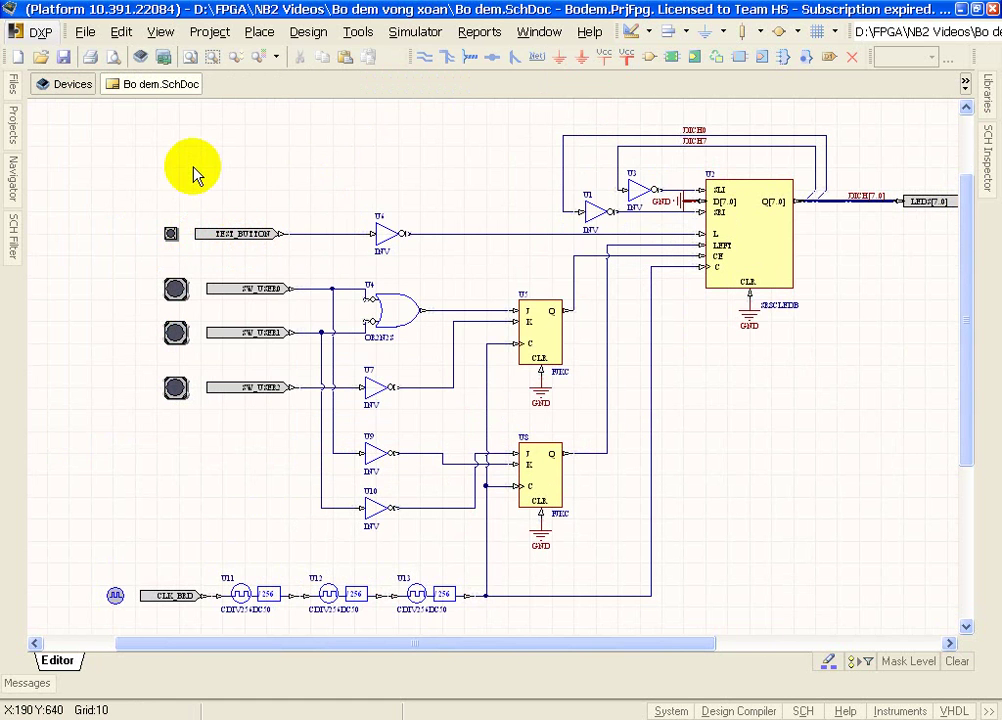
click(210, 33)
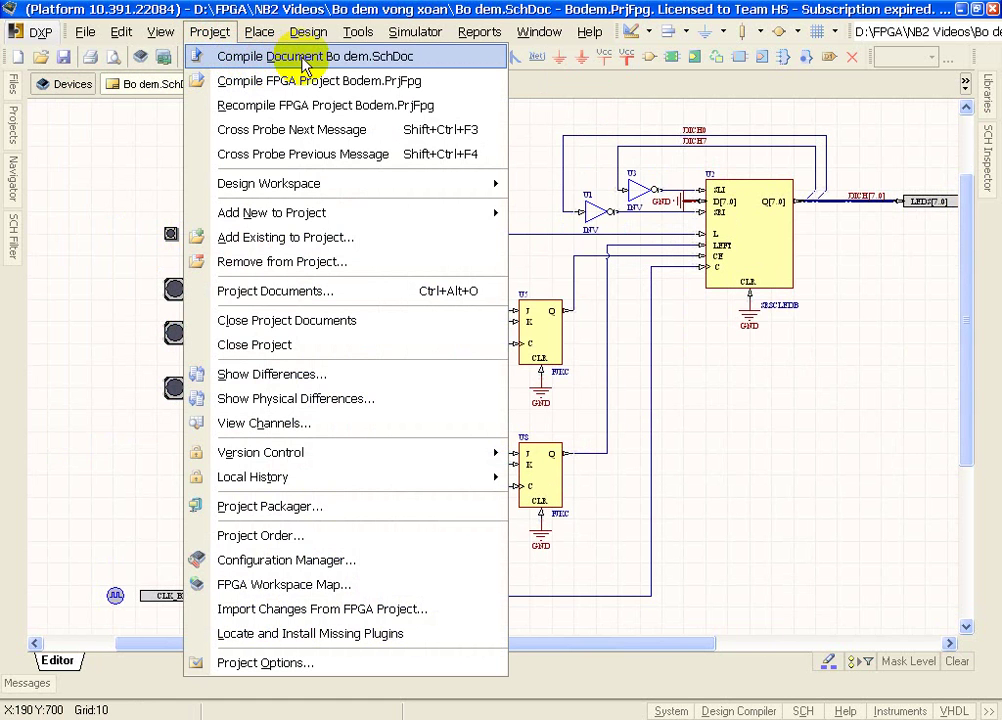
click(392, 62)
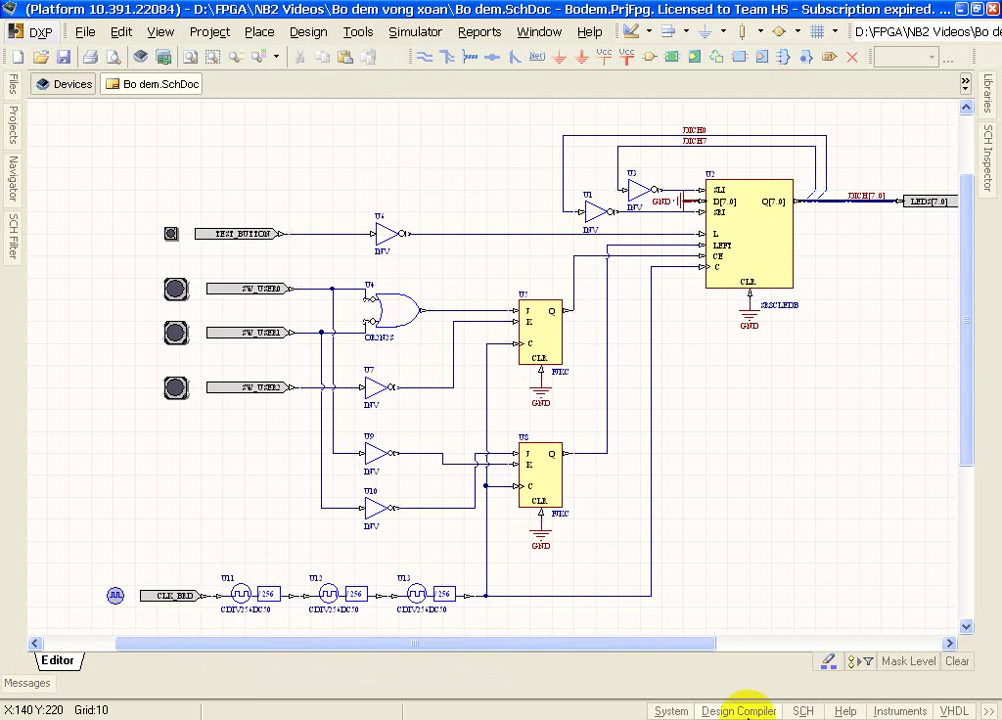
- Show the compiler messages and keep the Messages panel pinned open below the schematic
click(672, 712)
click(754, 528)
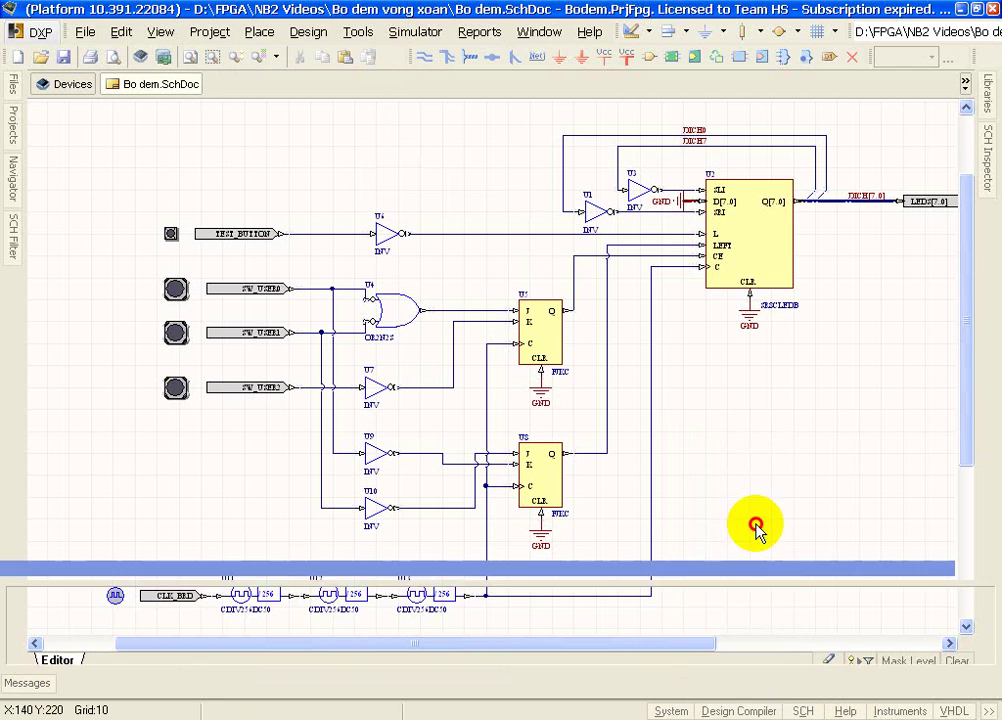
click(372, 613)
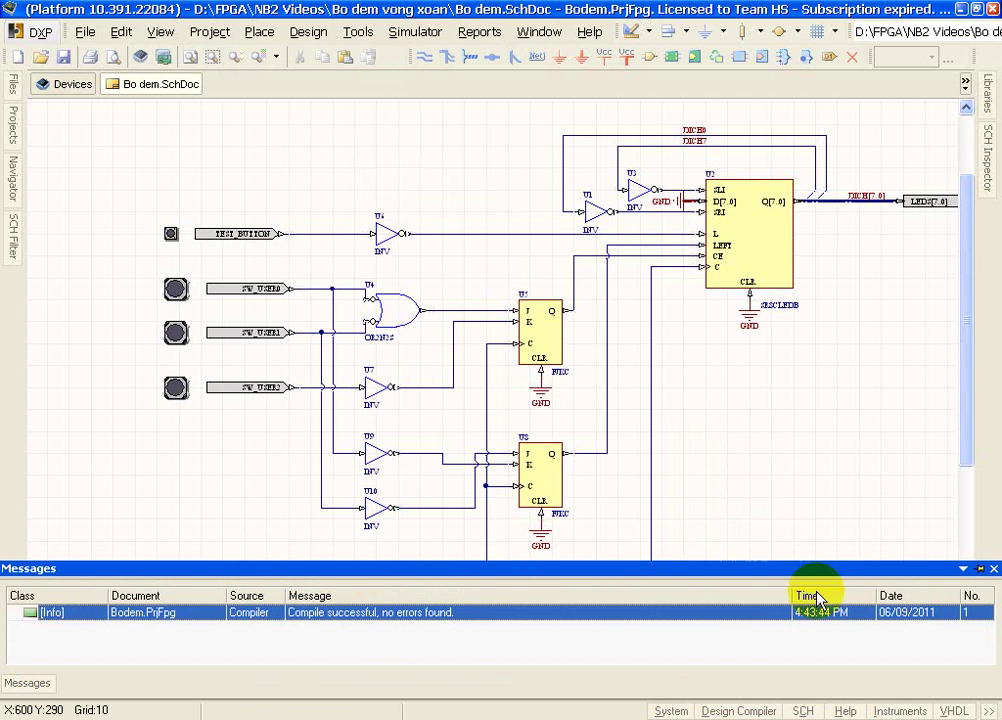
click(988, 570)
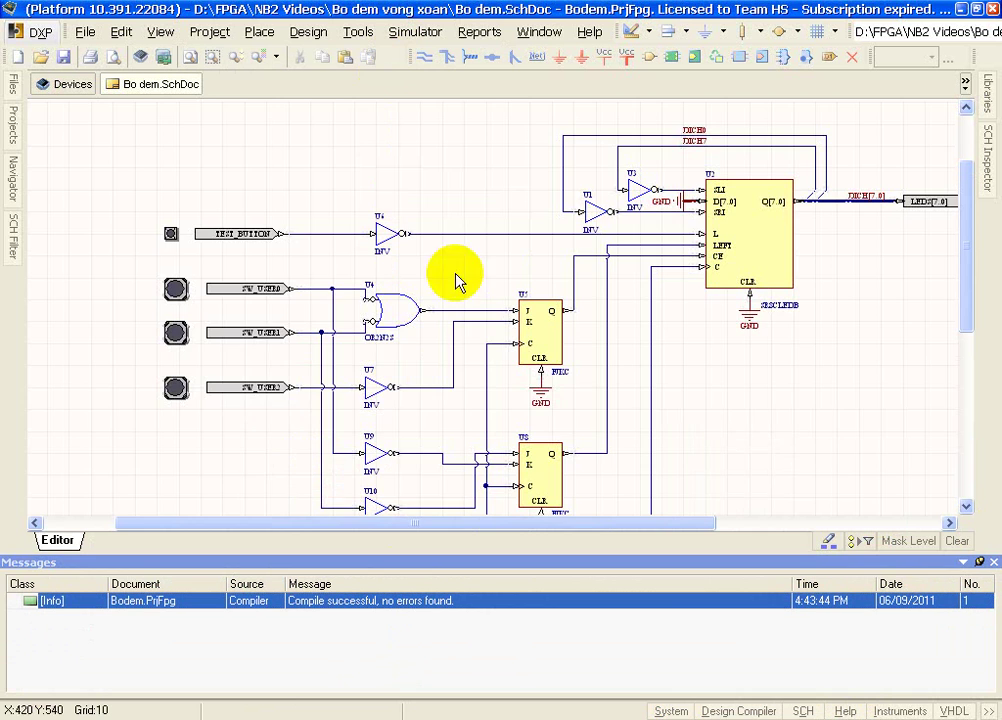
ctrl+scroll(536, 226, down, 1)
ctrl+scroll(409, 324, up, 3)
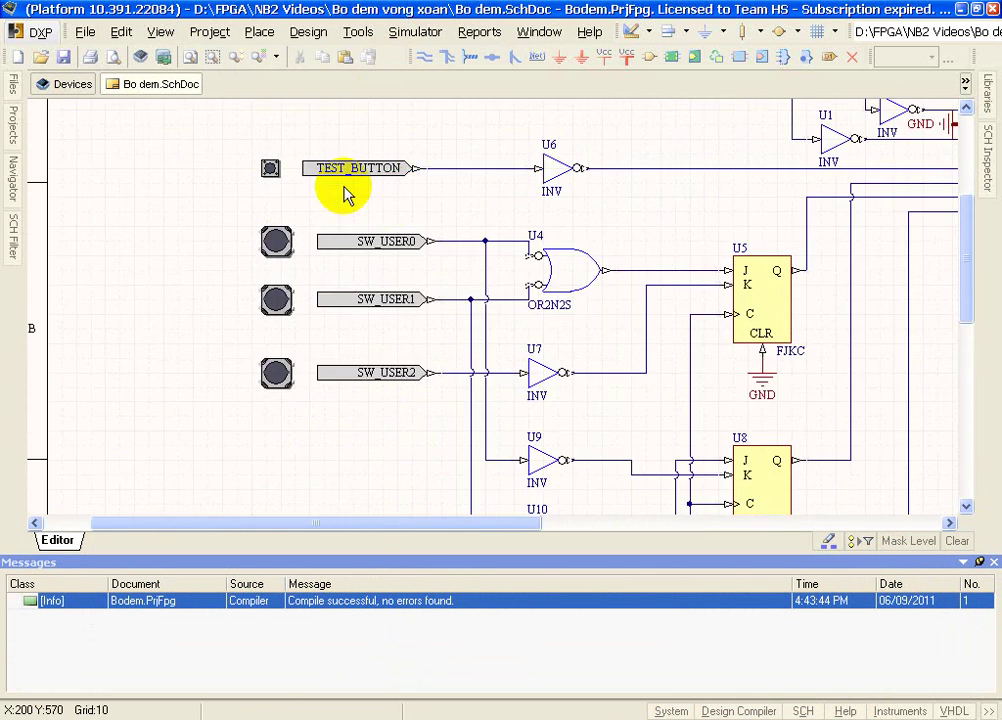
right_drag(698, 228, 493, 252)
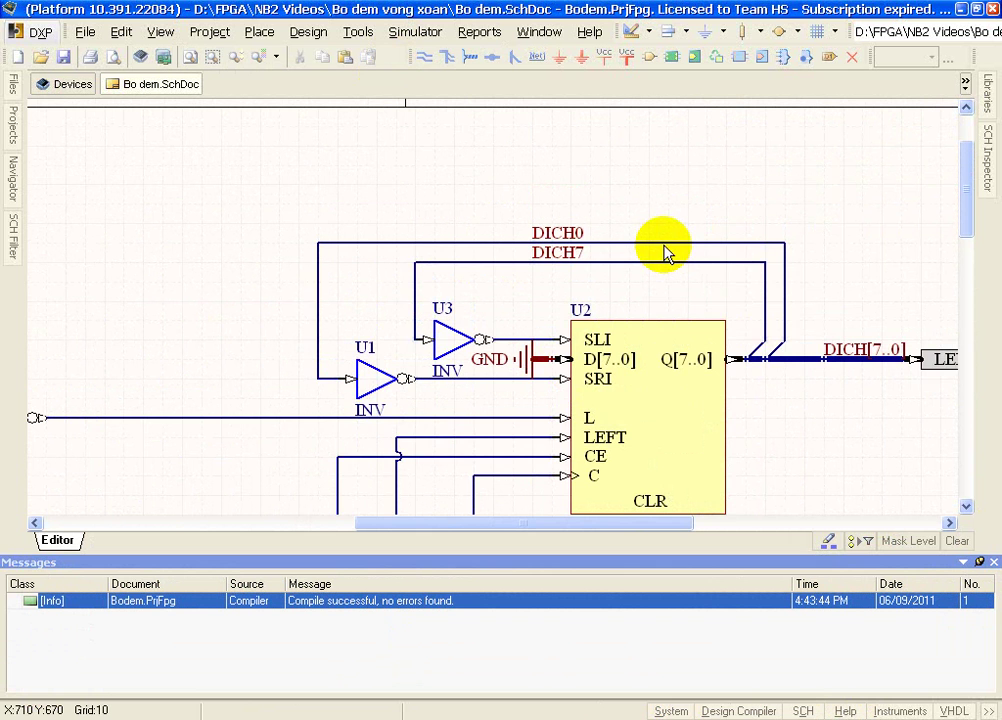
ctrl+scroll(664, 253, down, 4)
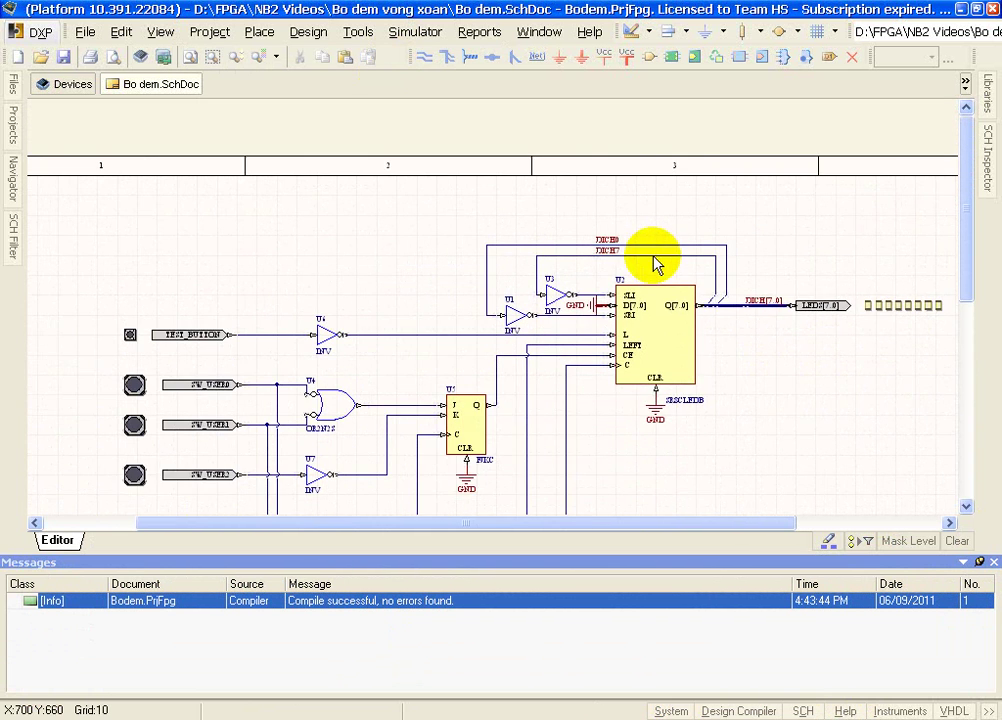
scroll(645, 232, down, 2)
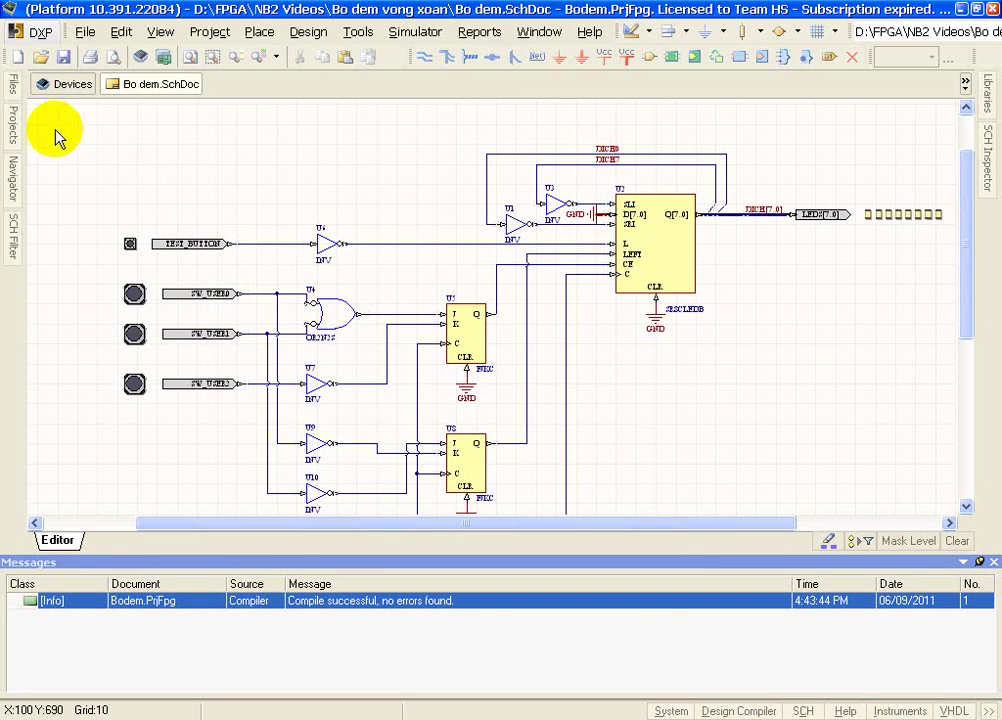
- Pin the Projects panel open and save the FPGA project Bodem.PrjFpg
click(13, 122)
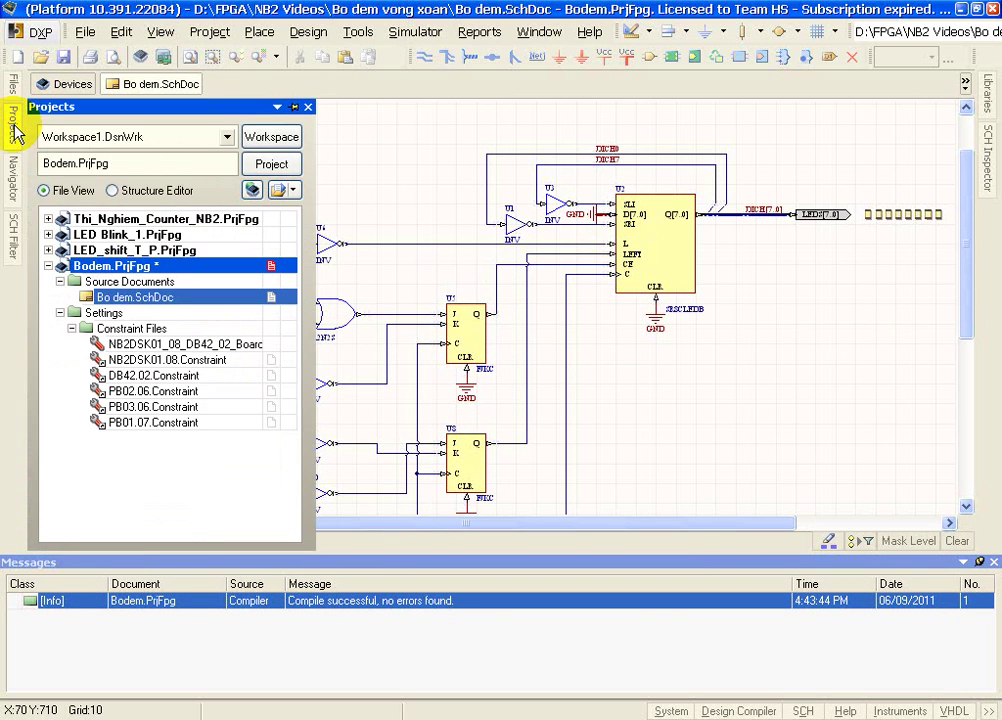
click(295, 108)
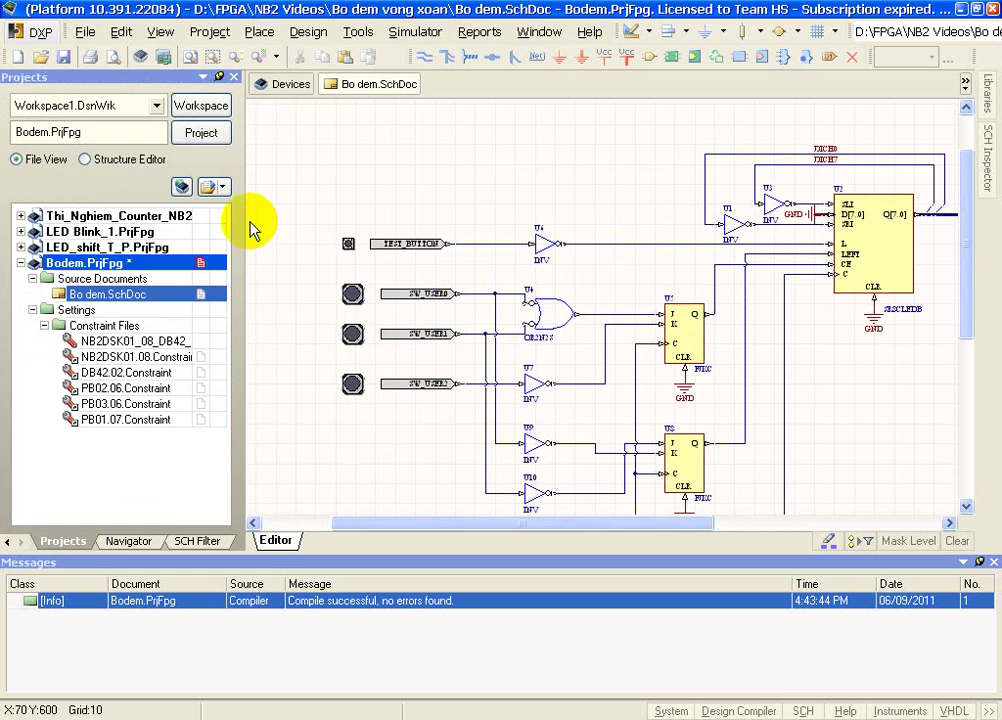
right_click(134, 267)
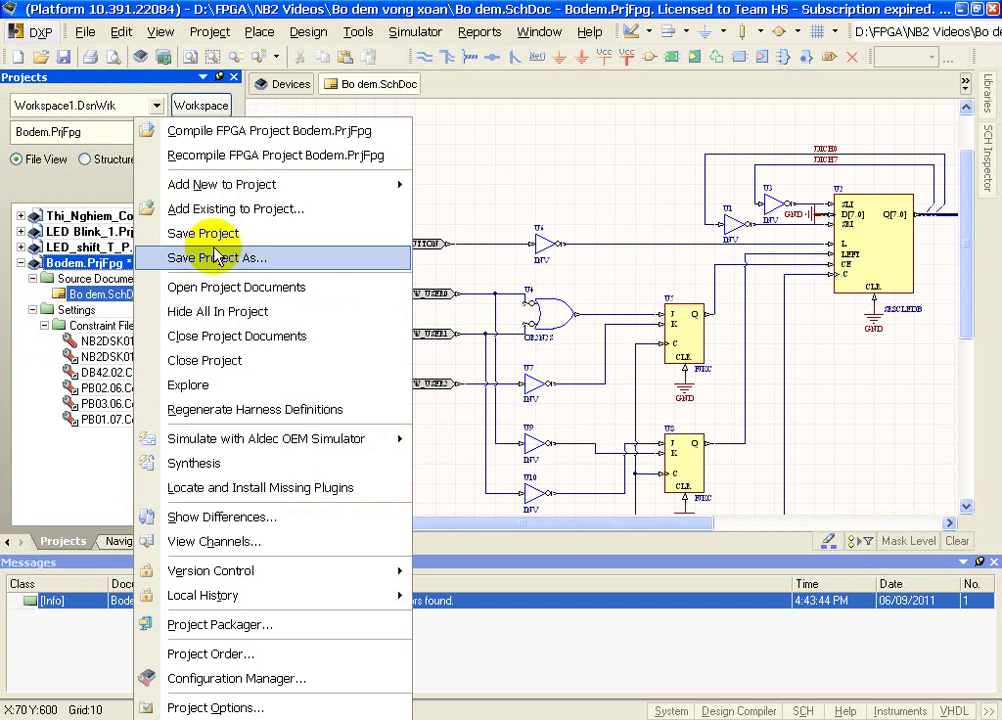
click(242, 232)
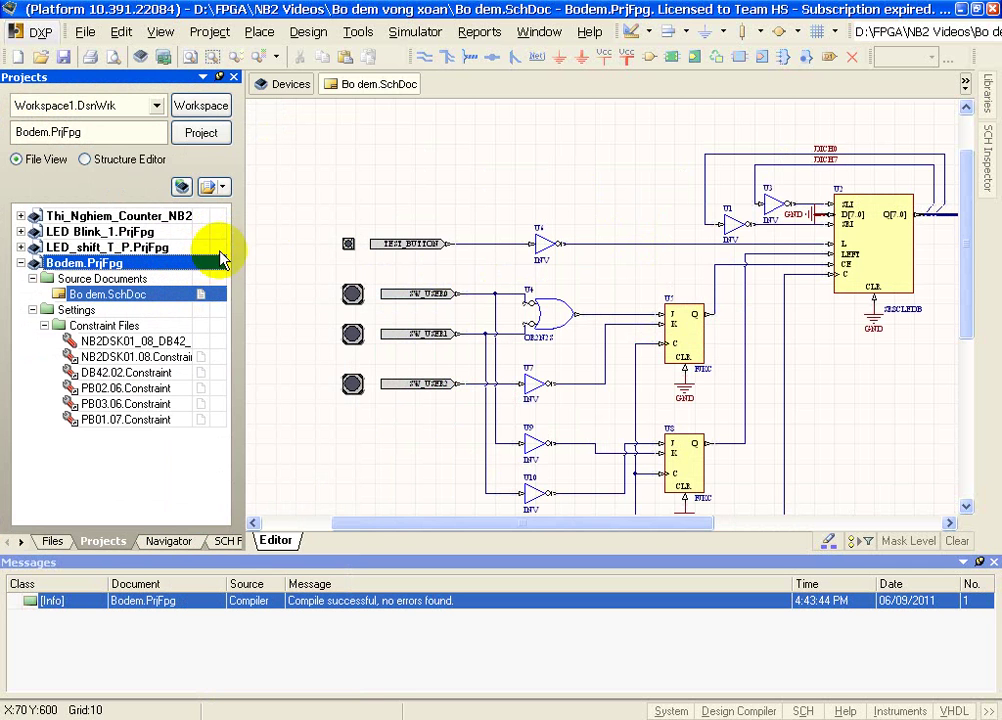
- Compile the FPGA project Bodem.PrjFpg and check the resulting compiler message
right_click(115, 262)
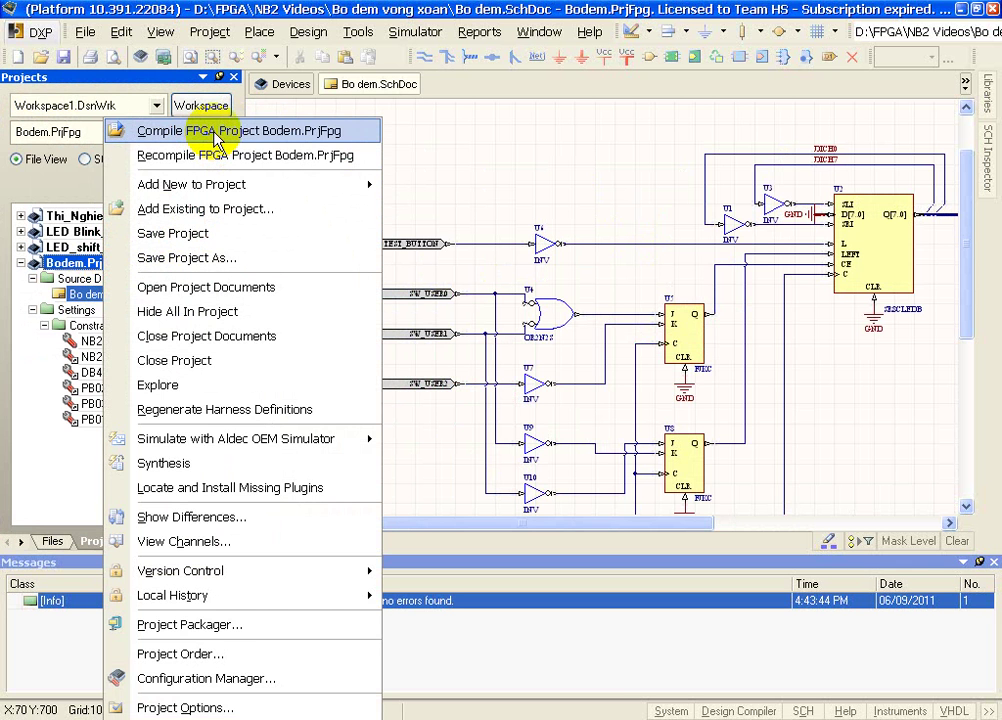
click(263, 133)
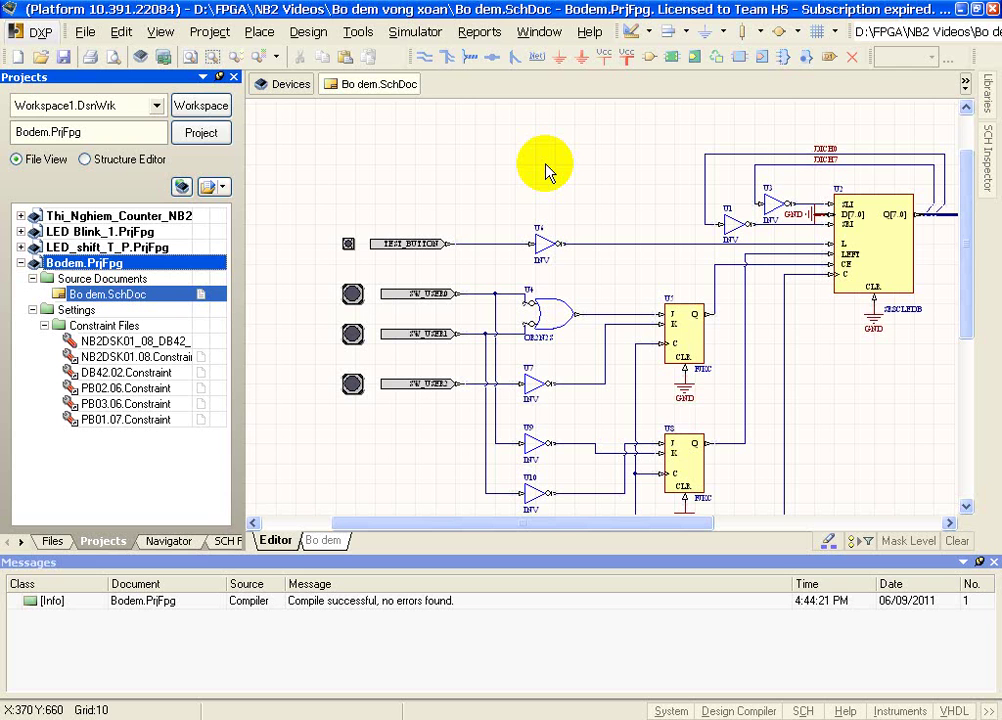
click(311, 605)
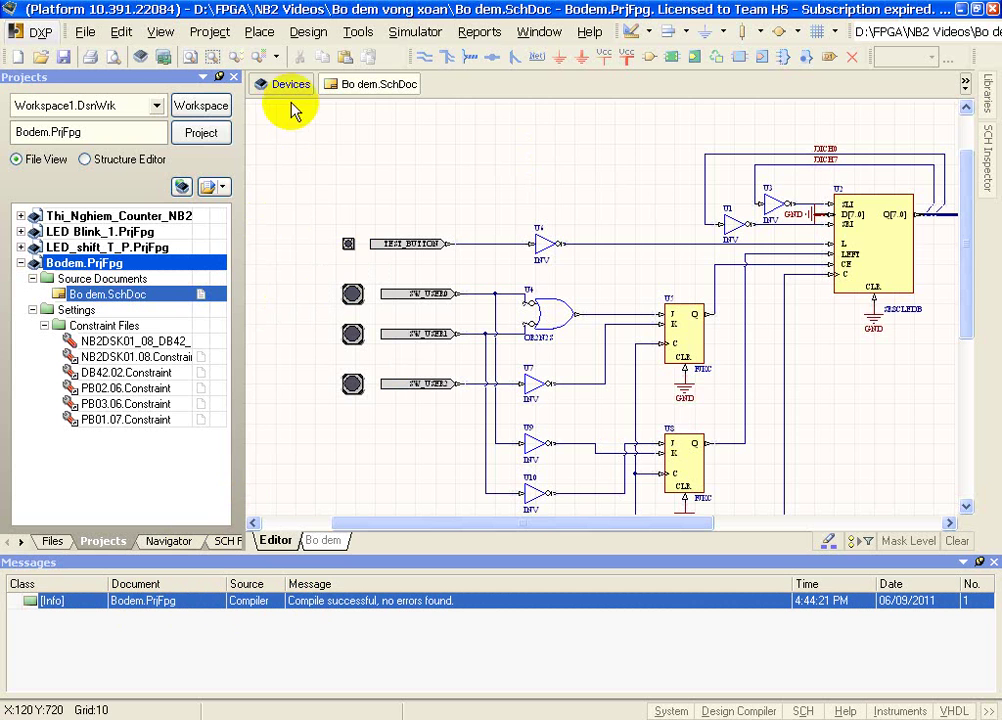
ctrl+scroll(441, 163, down, 3)
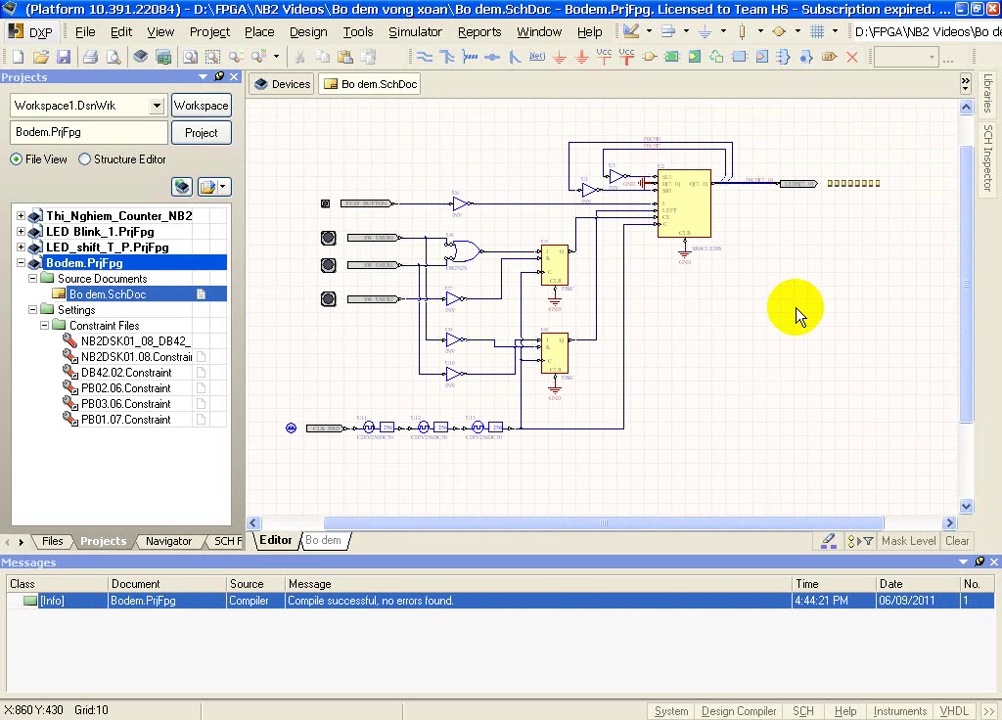
- Switch to the Devices view and assign the Bodem / NB2DSK01_08_DB42_02 configuration to the Spartan3ADSP device
click(298, 94)
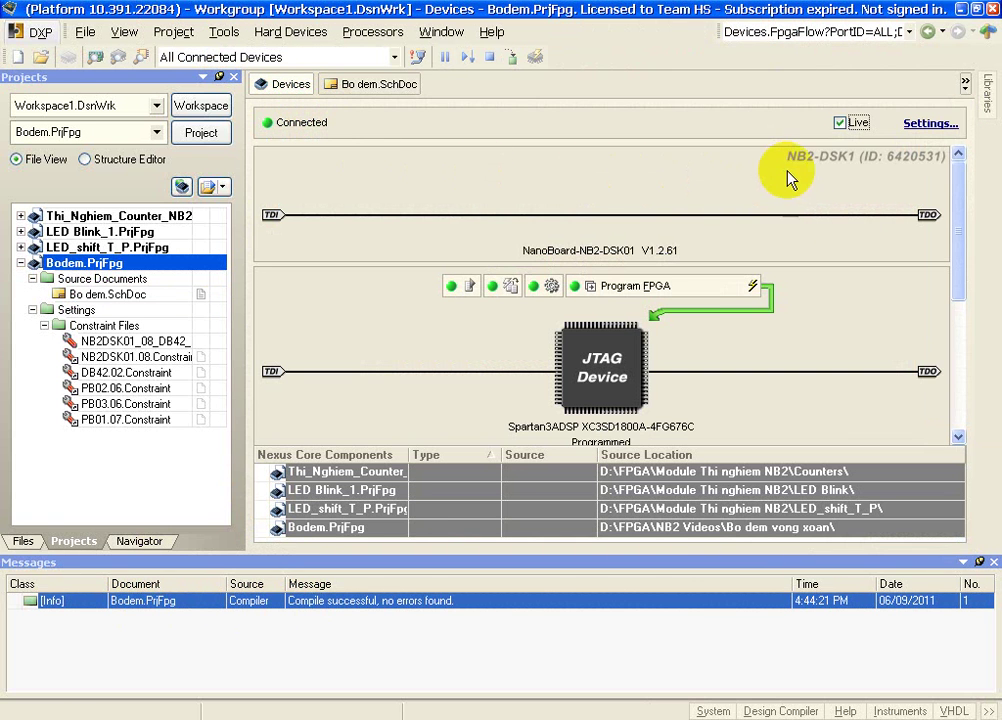
click(962, 228)
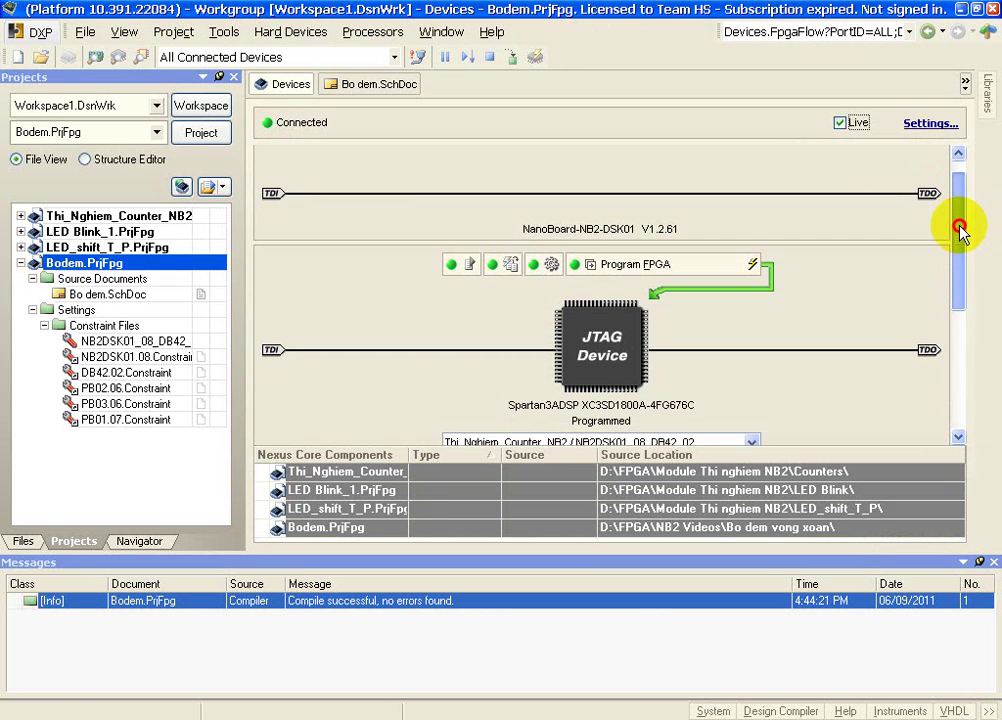
click(751, 431)
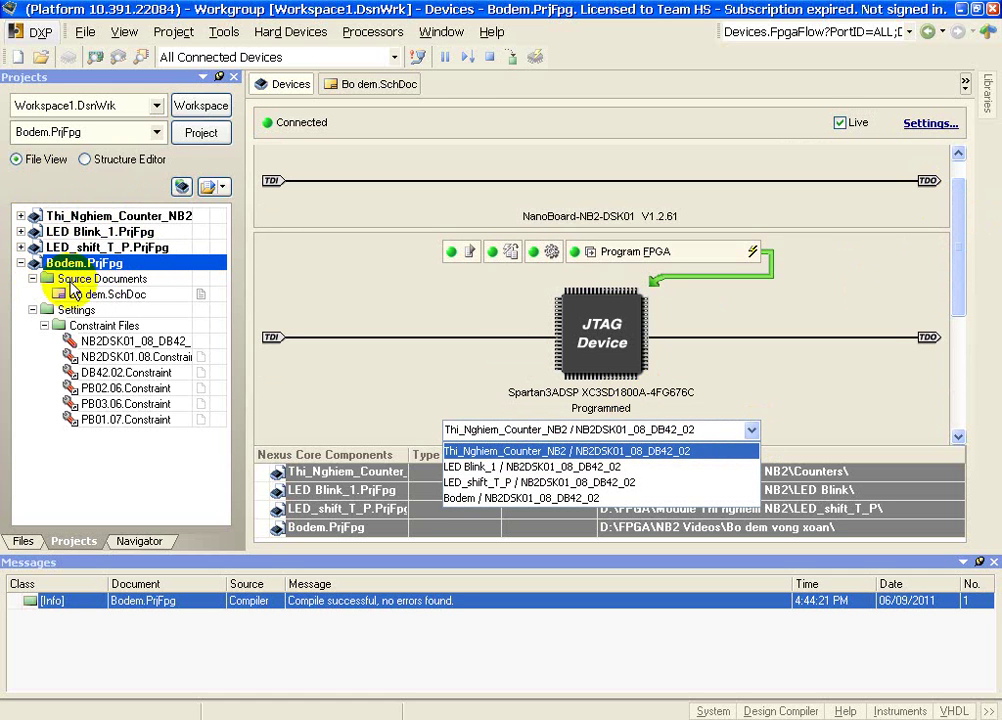
click(499, 498)
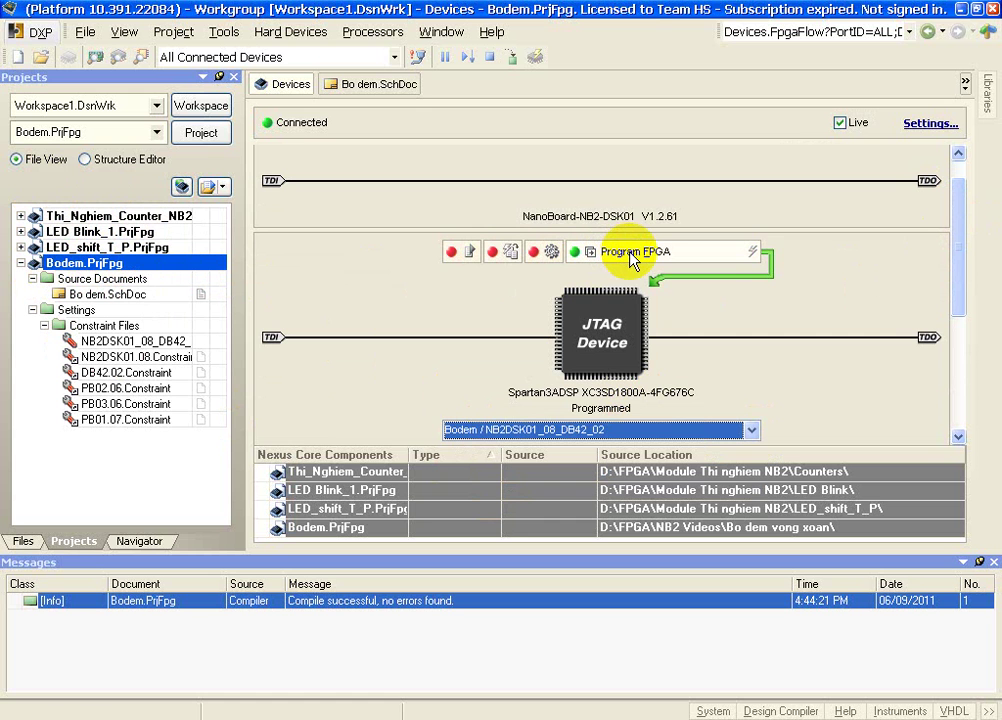
- Unpin the Projects panel, enlarge the Messages panel and program the FPGA with the Bodem design through compile, synthesis and build
click(458, 251)
click(219, 78)
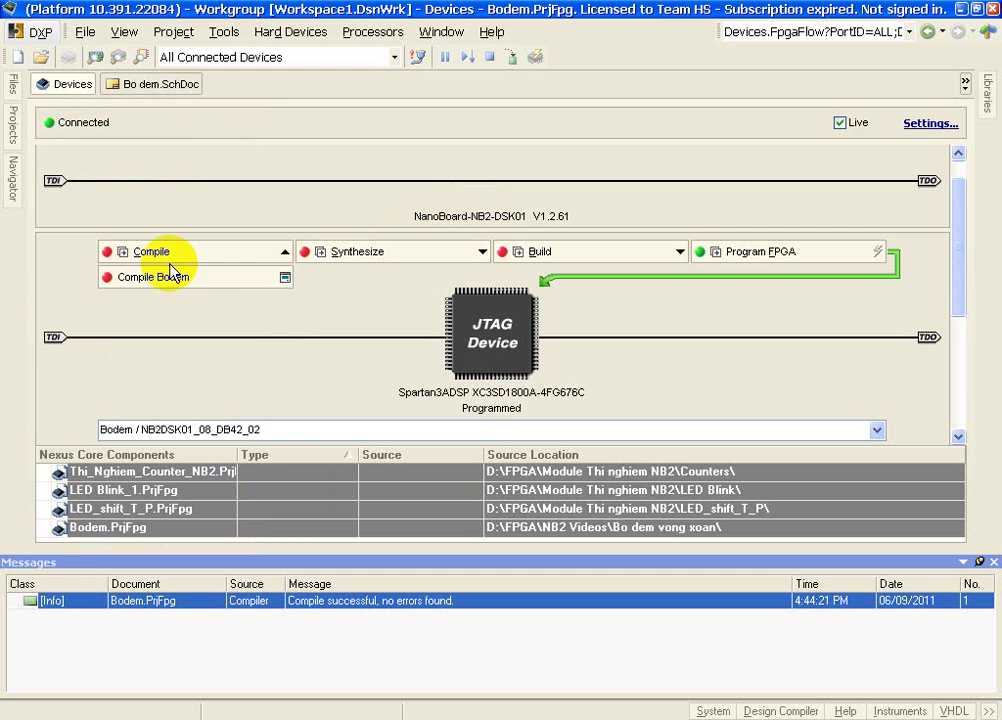
click(285, 251)
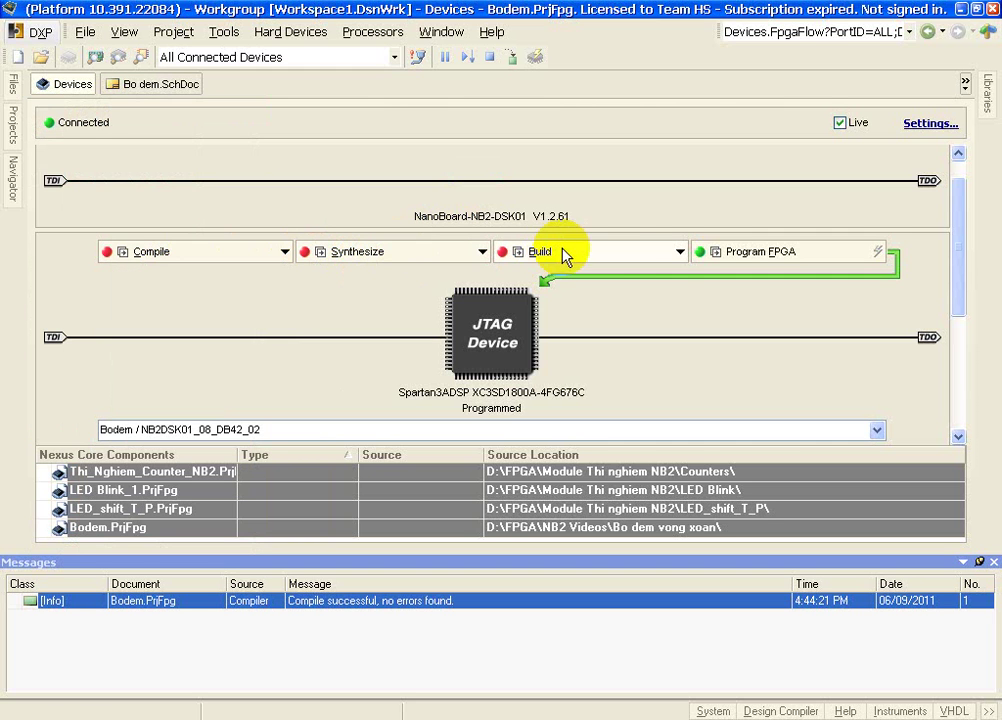
click(680, 252)
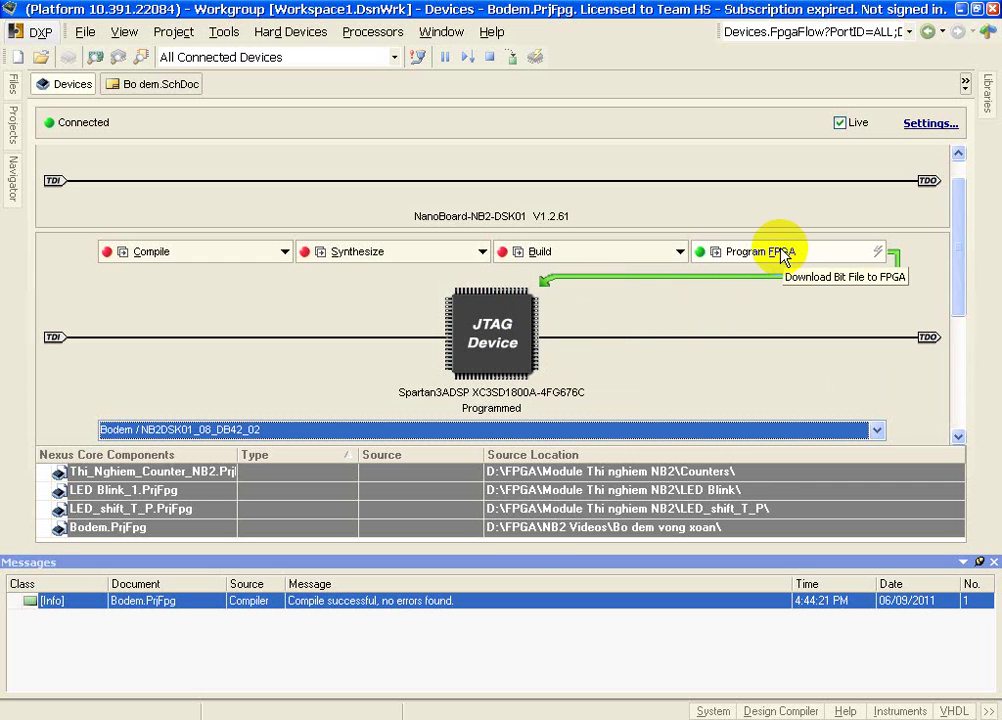
drag(535, 552, 557, 525)
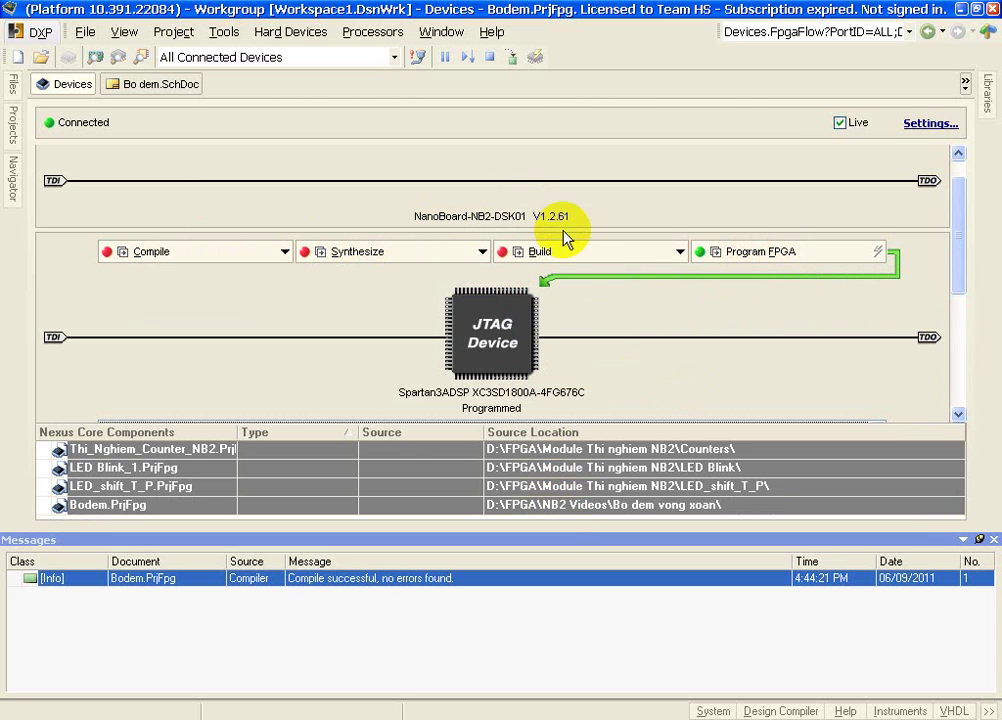
click(770, 258)
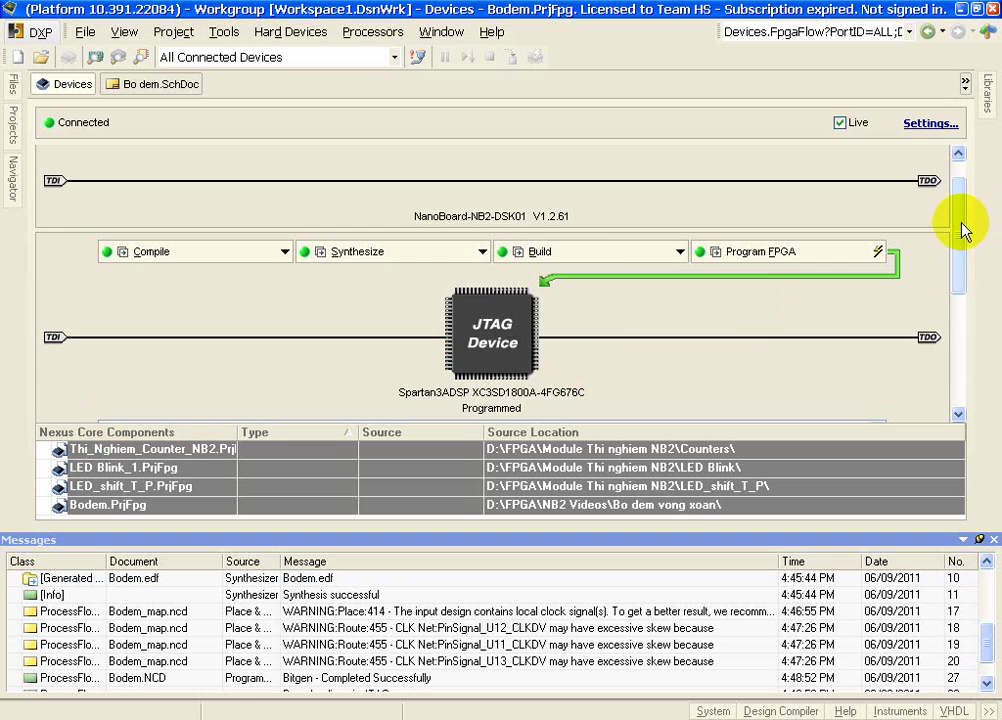
mouse_move(960, 224)
mouse_down()
mouse_move(959, 351)
mouse_move(960, 222)
mouse_up()
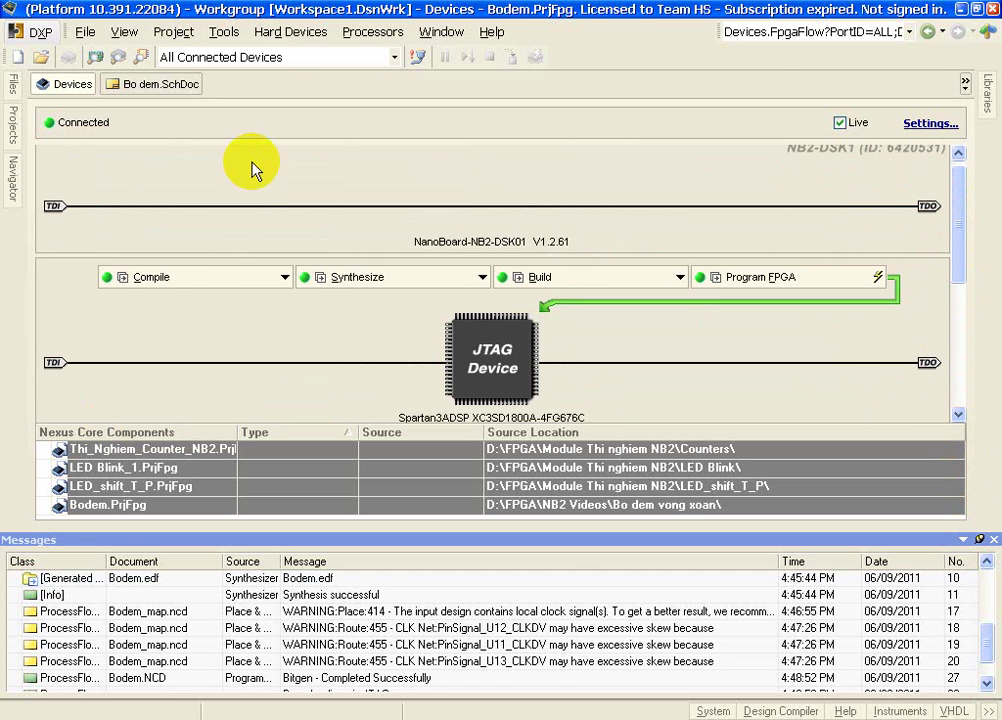
- Unpin the Messages panel and examine the button inputs, flip-flops and shift register feedback in the Bo dem.SchDoc schematic
click(166, 86)
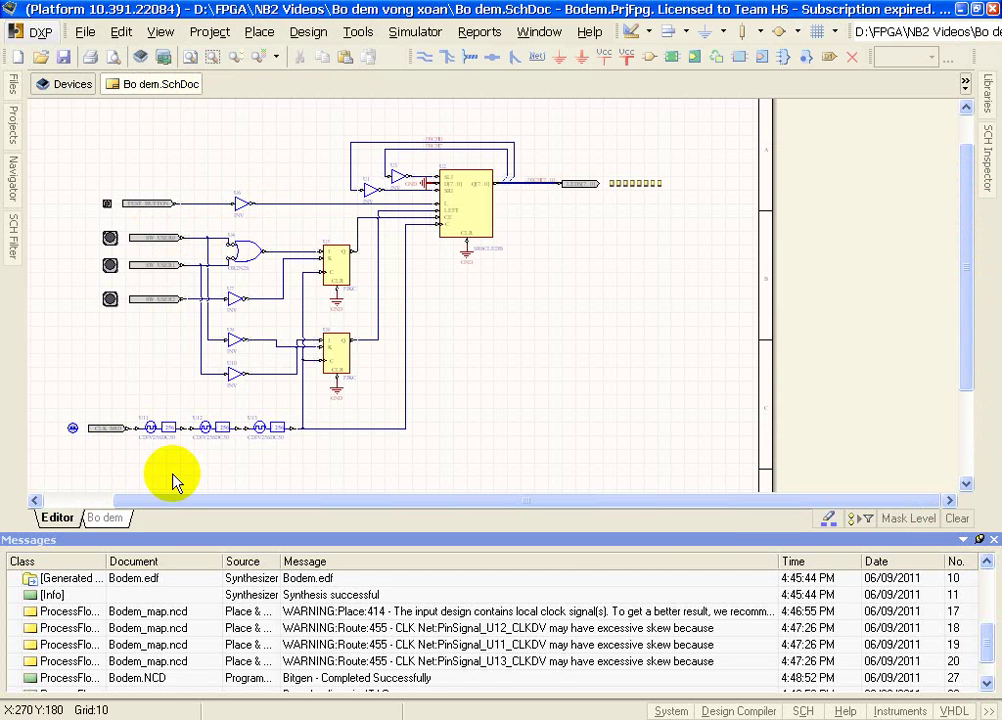
click(980, 539)
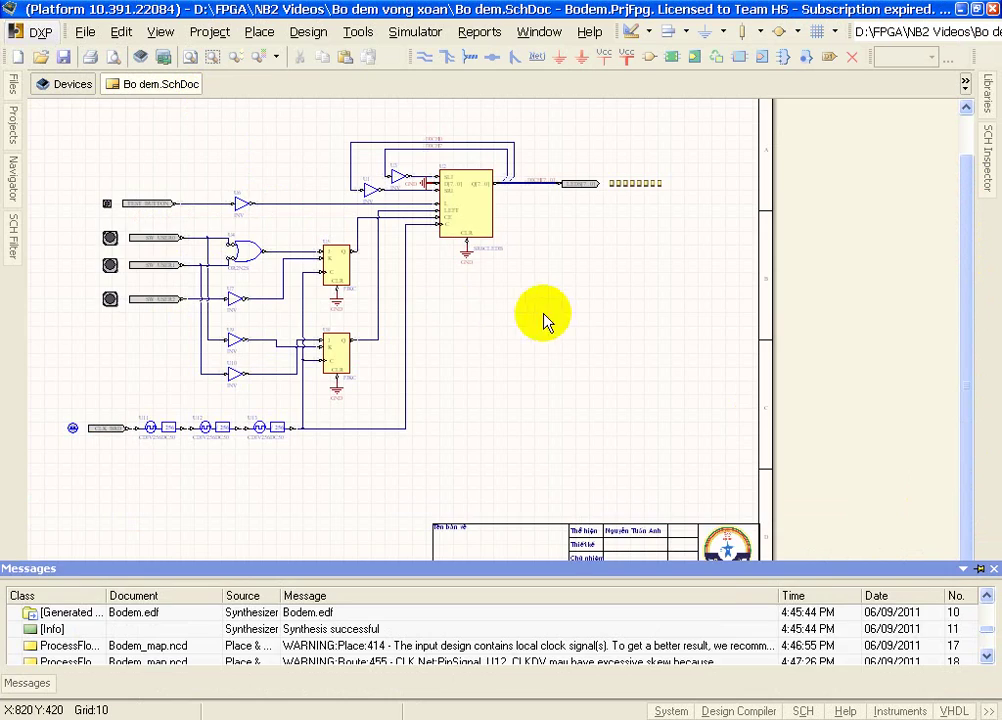
ctrl+scroll(137, 245, up, 4)
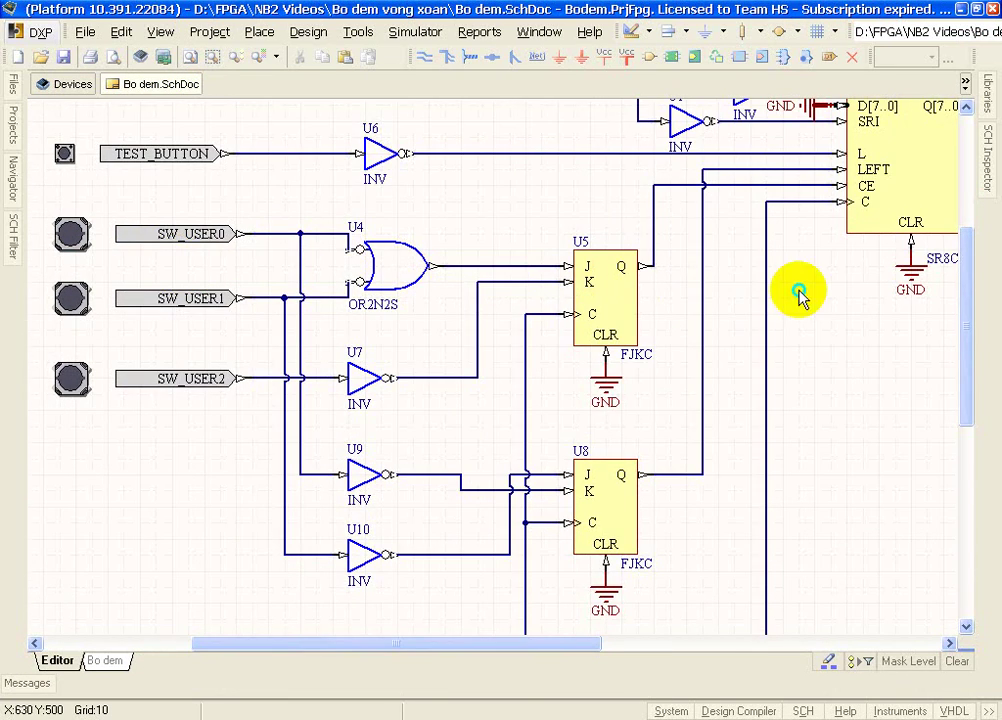
right_drag(799, 286, 734, 430)
ctrl+scroll(820, 303, up, 2)
right_drag(754, 313, 689, 403)
ctrl+scroll(611, 432, down, 3)
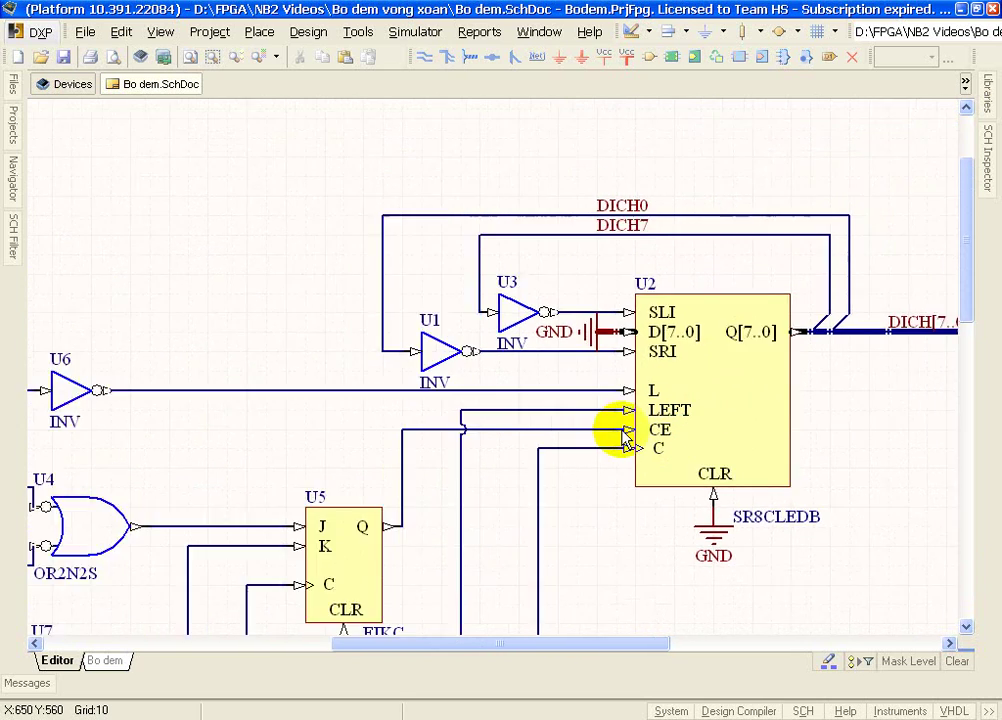
right_drag(611, 459, 656, 416)
ctrl+scroll(659, 400, down, 2)
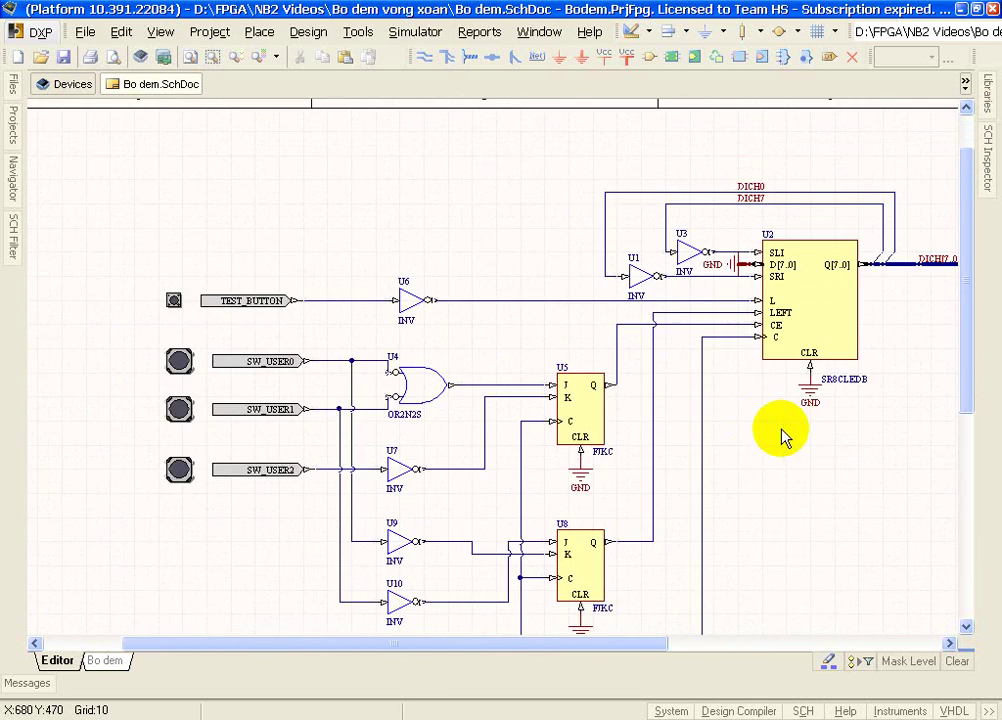
right_drag(783, 429, 660, 352)
ctrl+scroll(662, 353, up, 2)
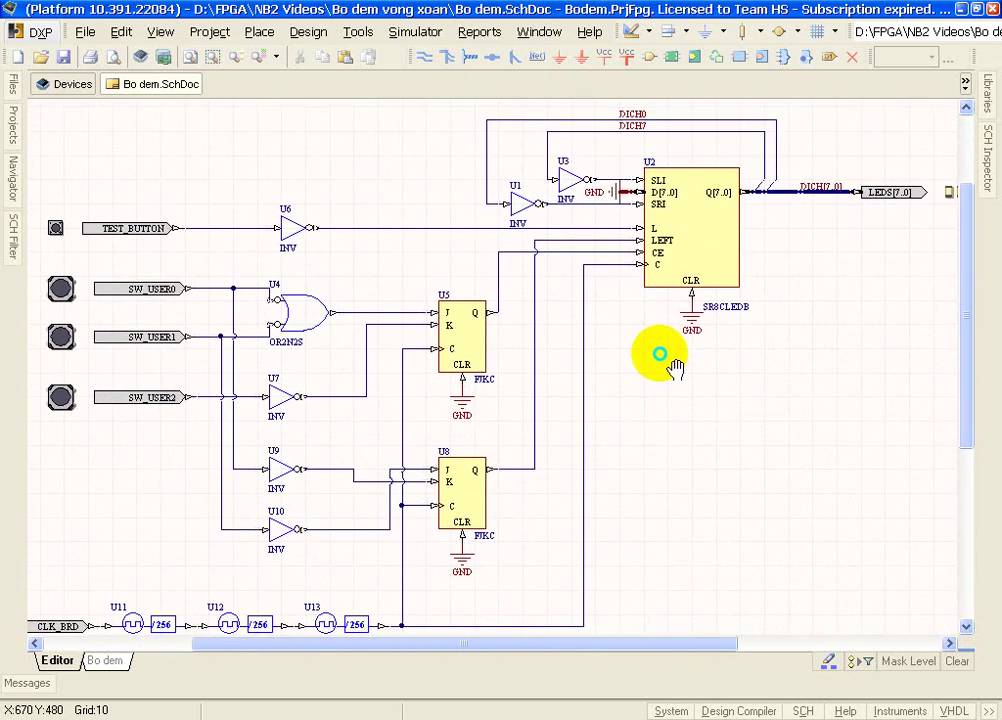
ctrl+scroll(528, 370, up, 1)
right_drag(510, 380, 614, 403)
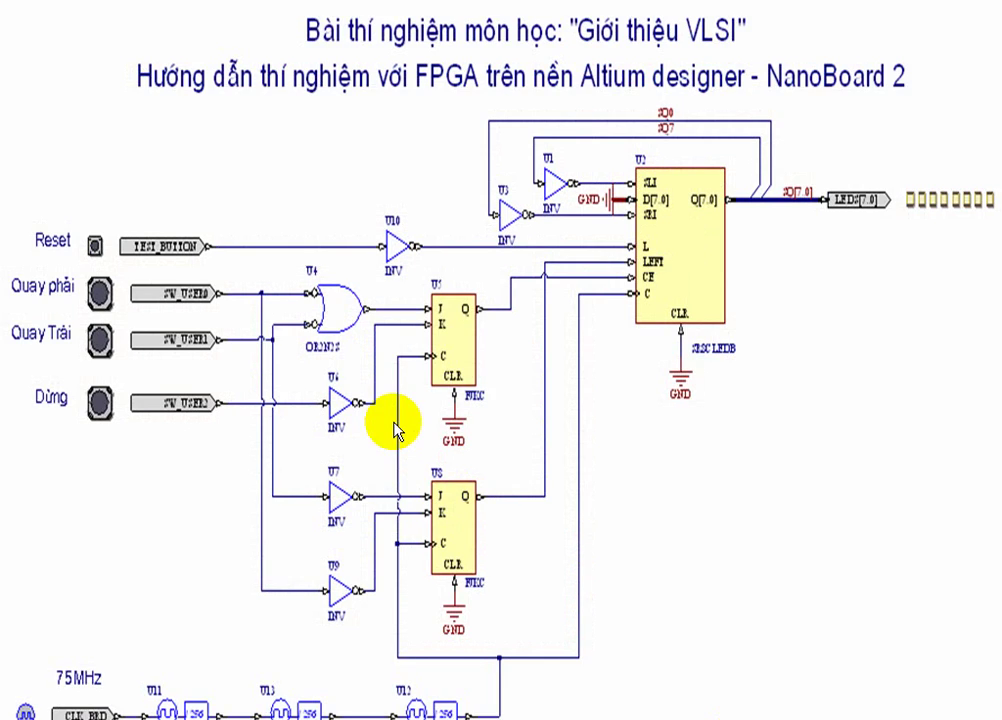
click(400, 421)
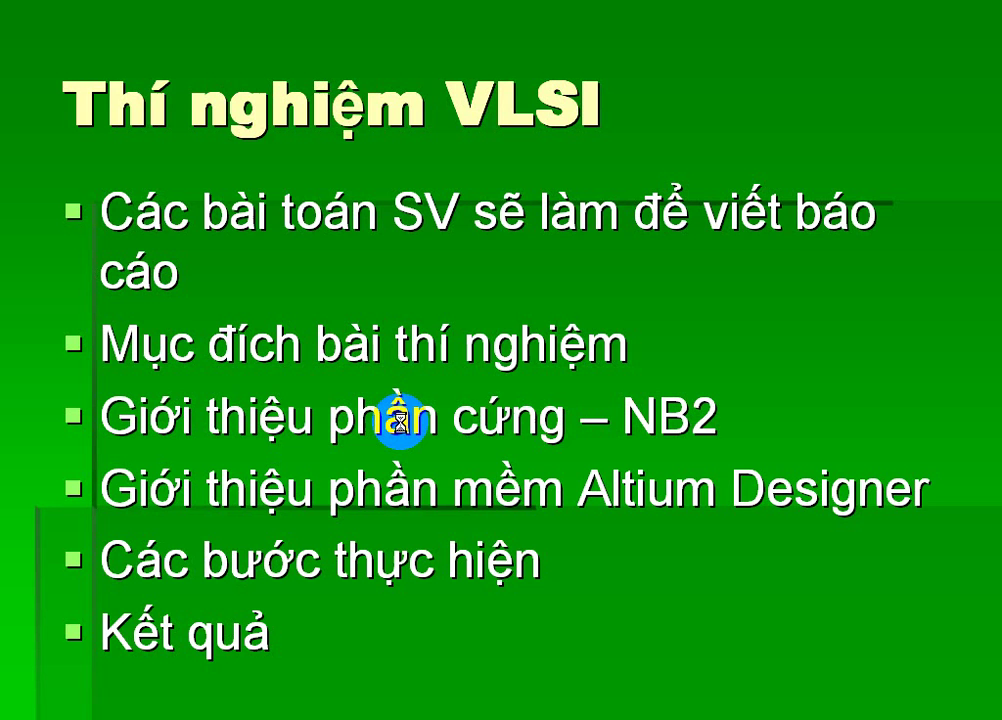
click(400, 428)
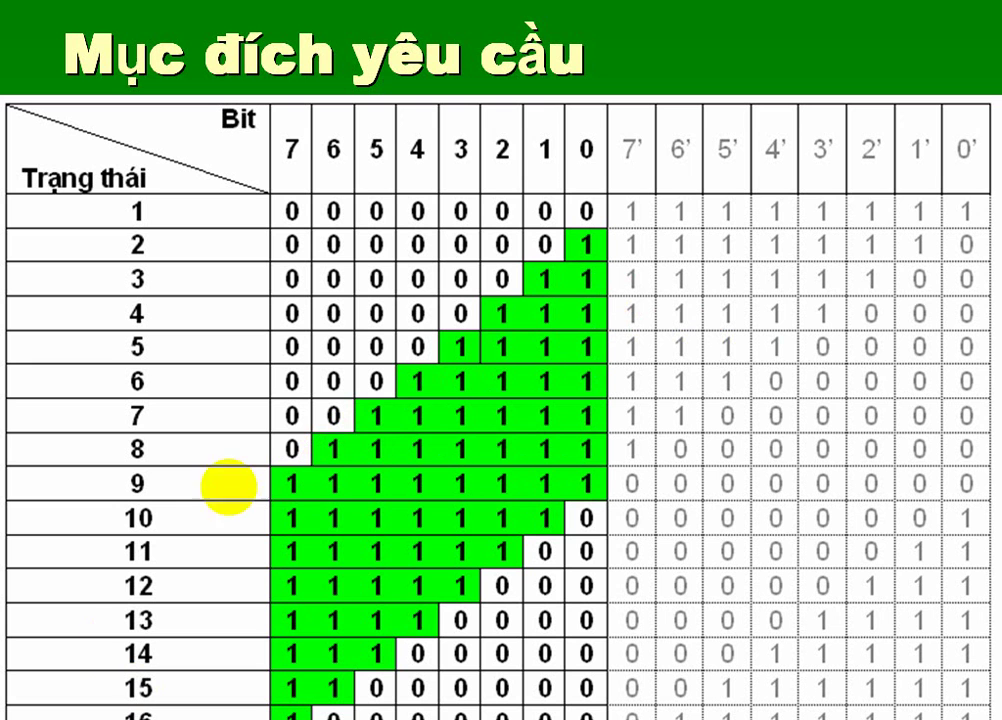
click(391, 530)
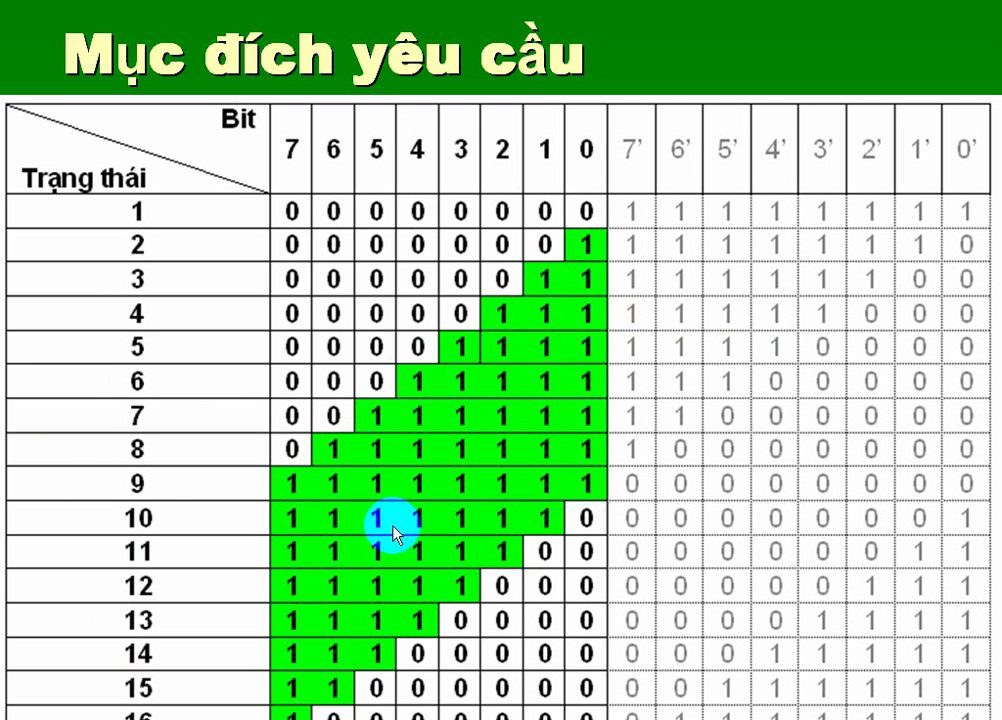
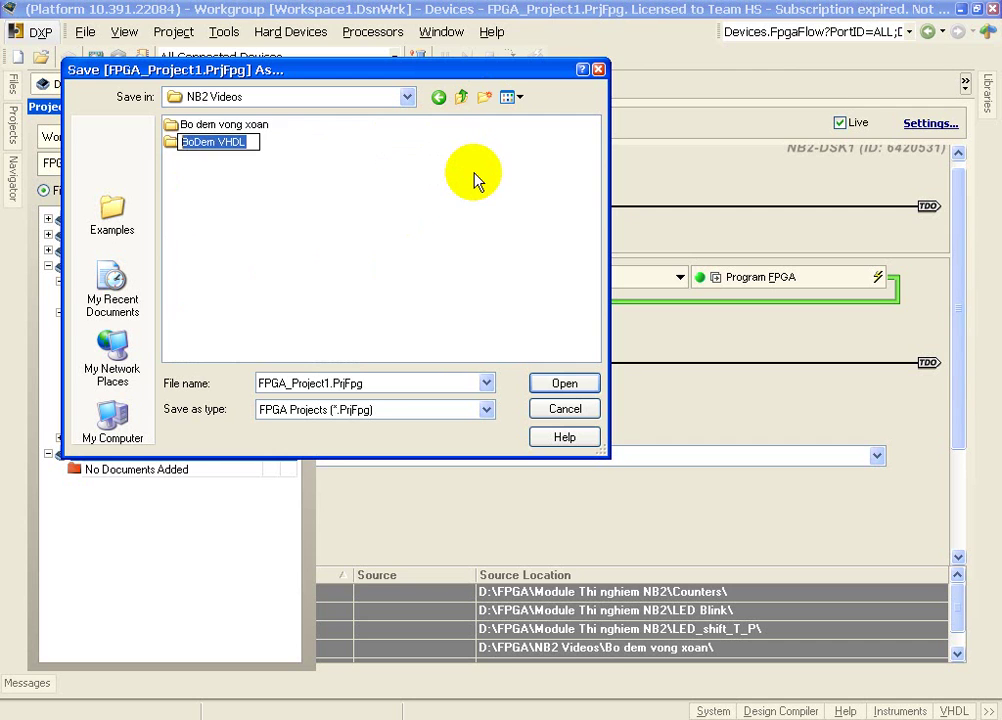
- Save the new FPGA project as BoDemVHDL in the BoDem VHDL folder and accept the NB2DSK01_08_DB42_02 configuration with its constraint files
key(Return)
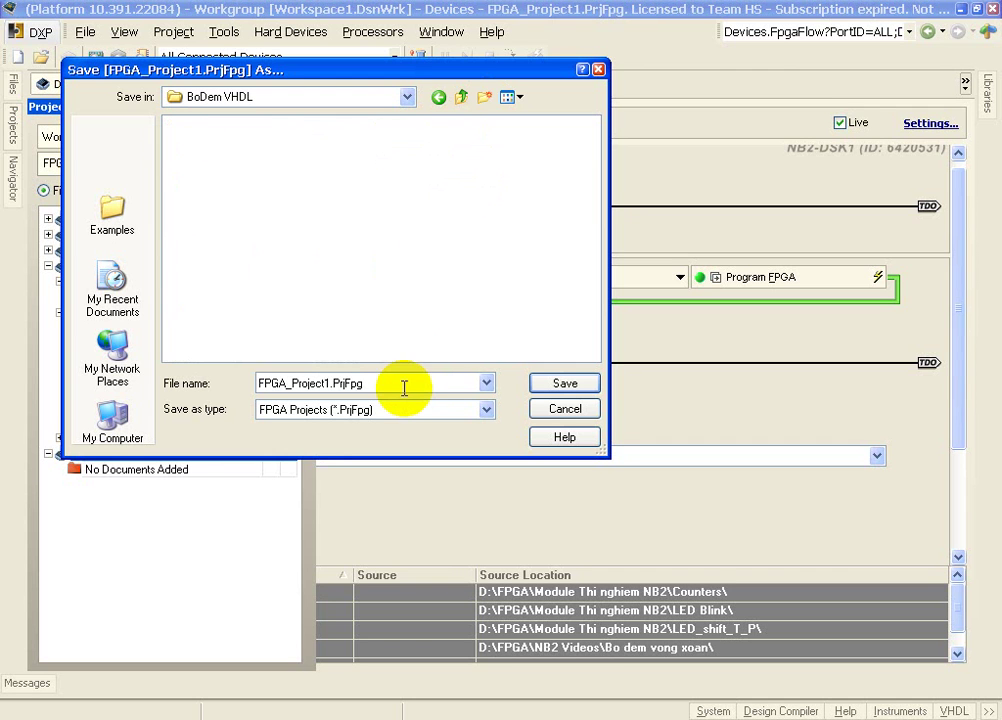
text(BoDem VHDL)
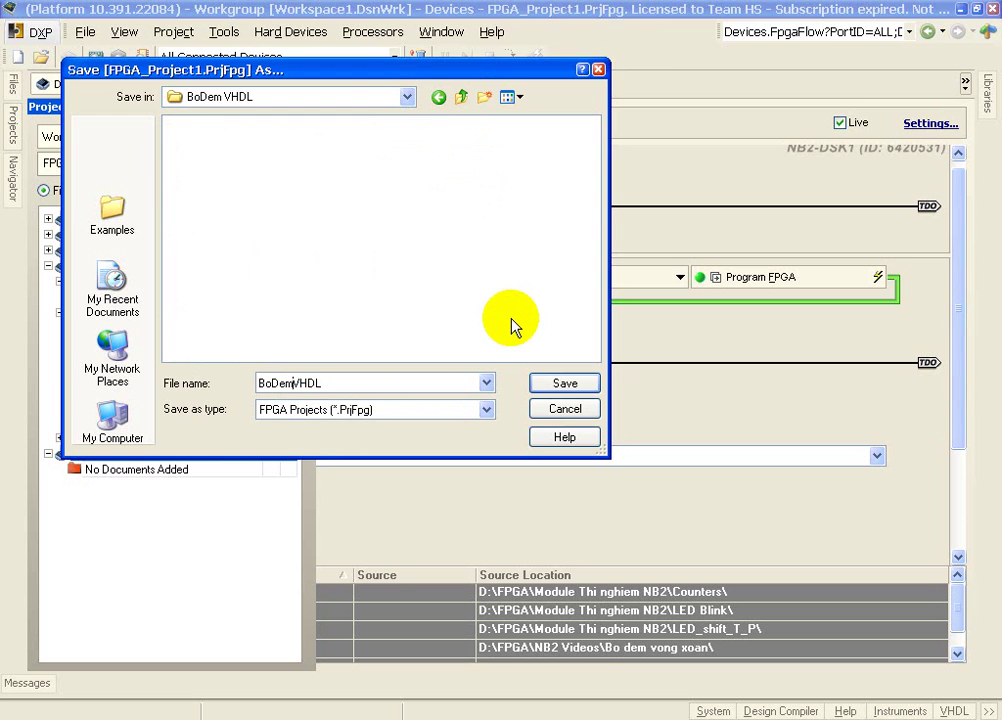
key(Return)
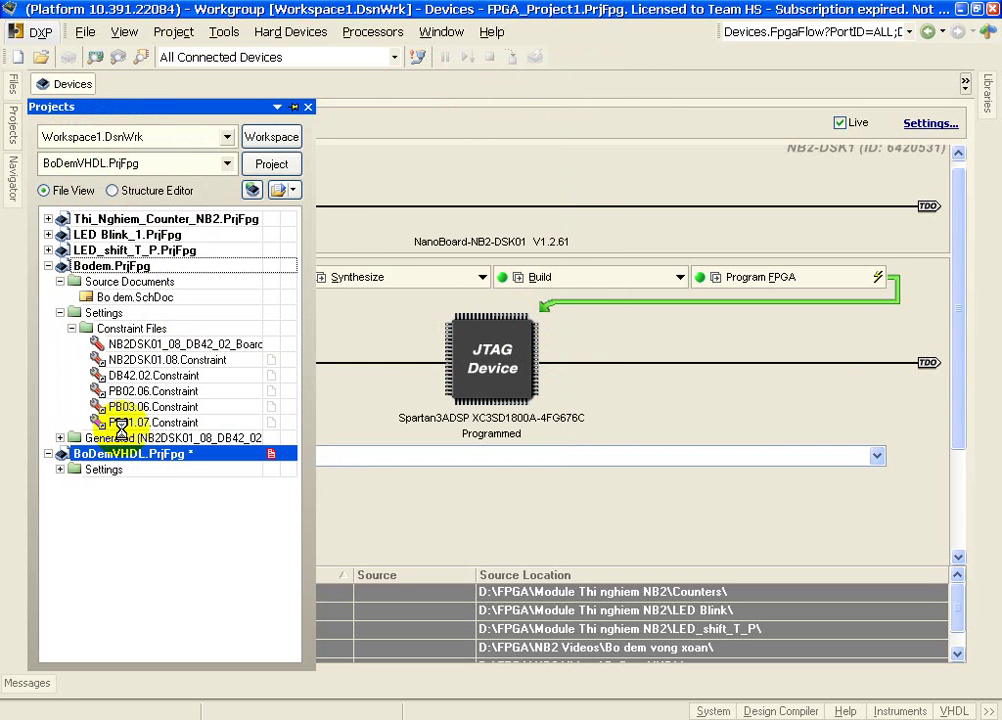
click(452, 372)
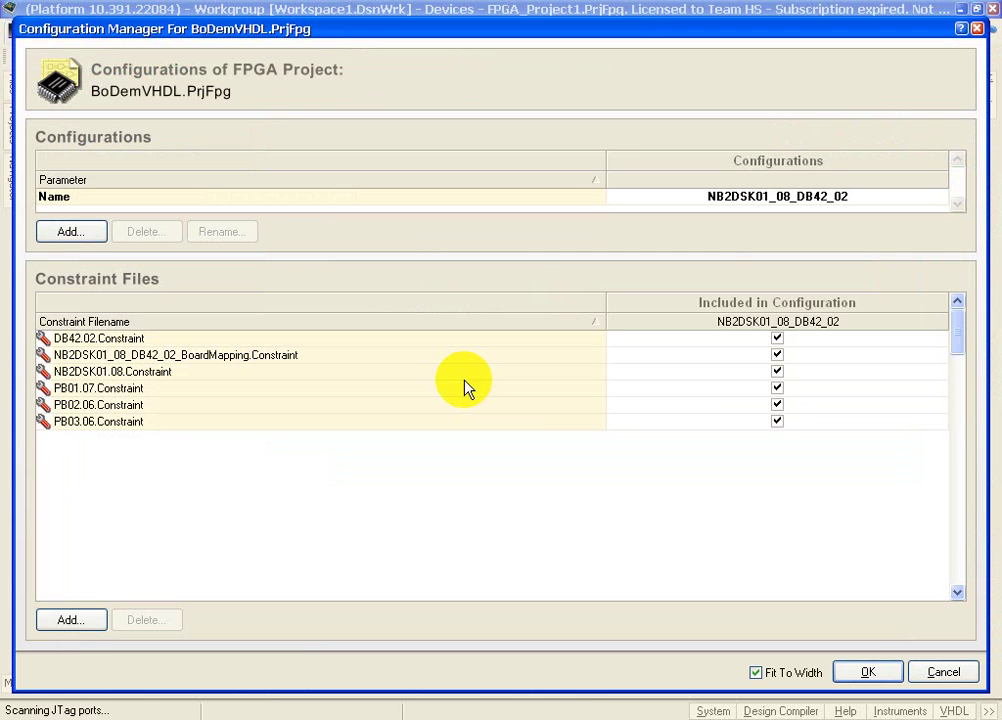
click(875, 677)
- Add a new schematic sheet to the BoDemVHDL project and keep the Projects panel pinned open
right_click(130, 455)
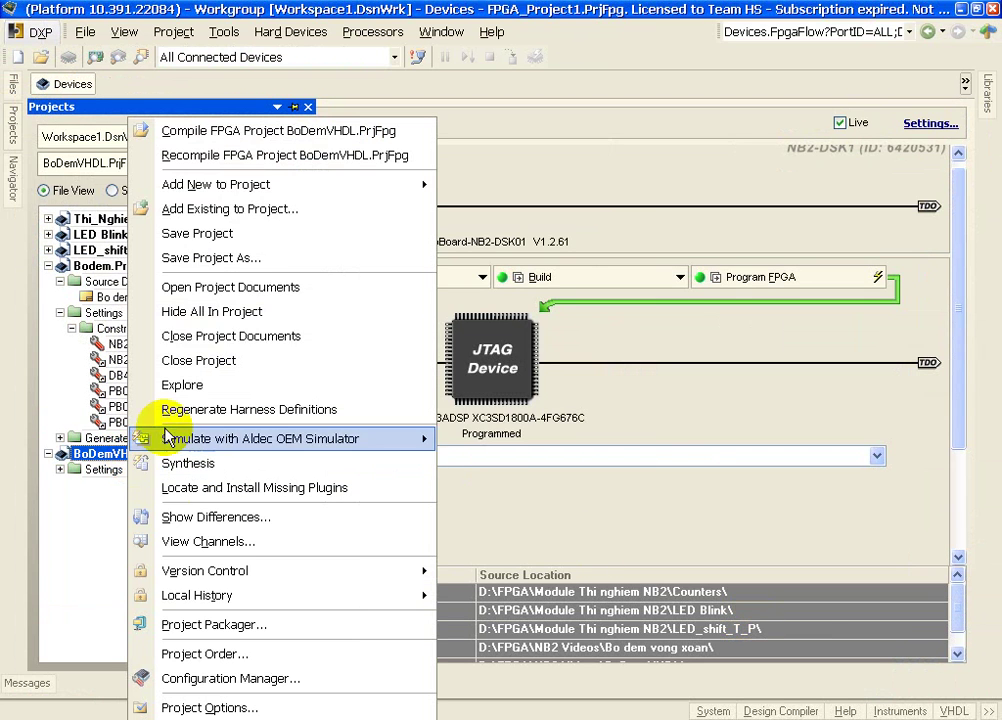
mouse_move(394, 183)
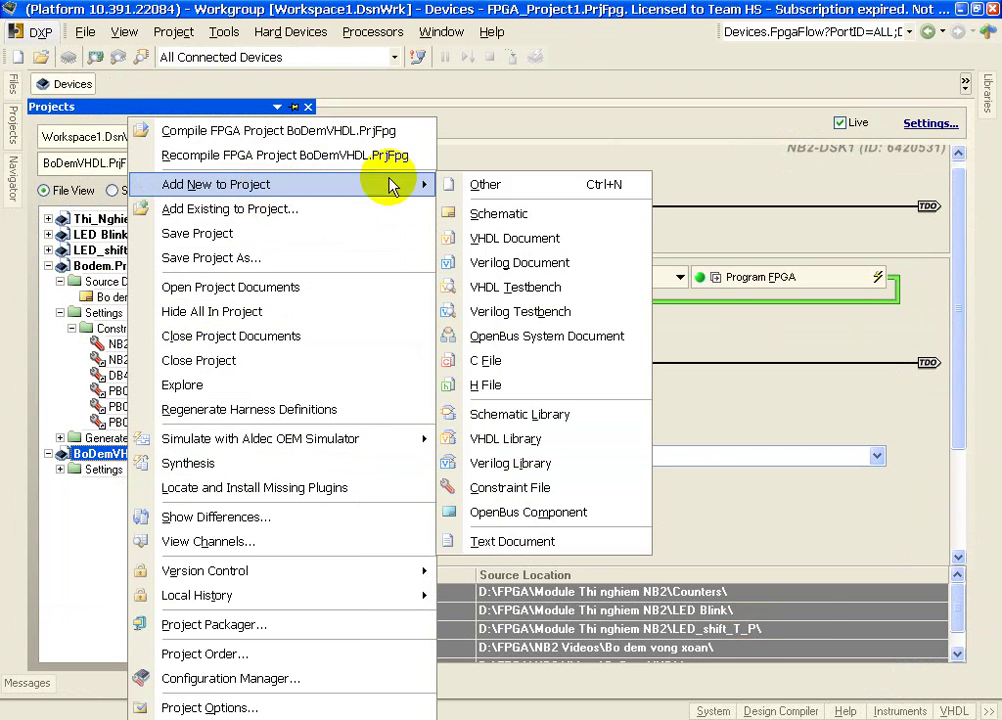
click(490, 216)
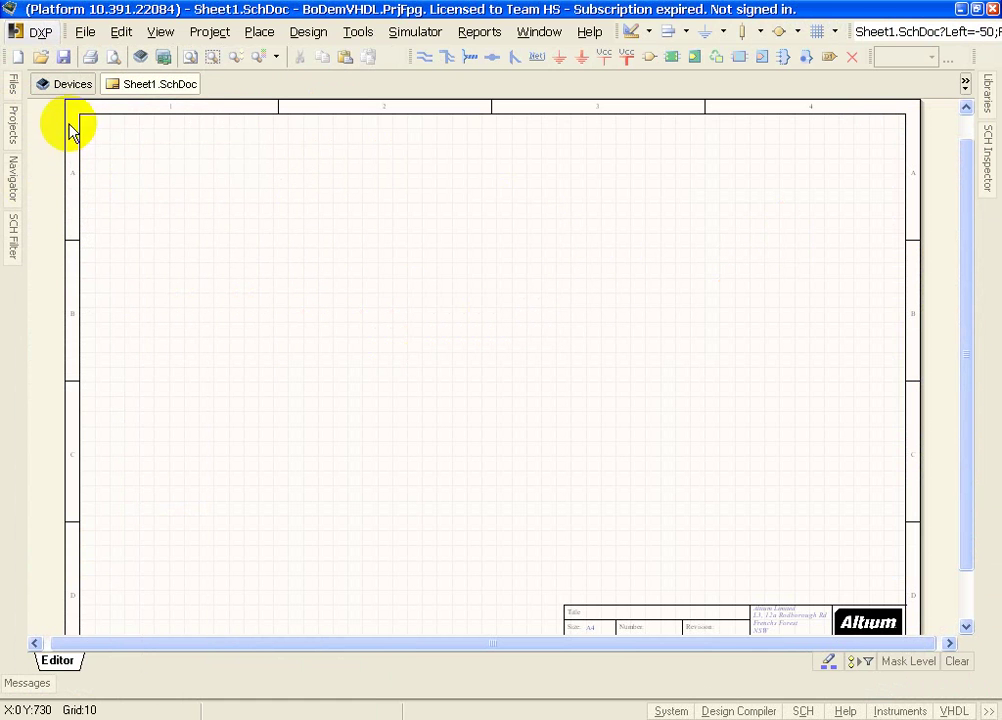
click(15, 127)
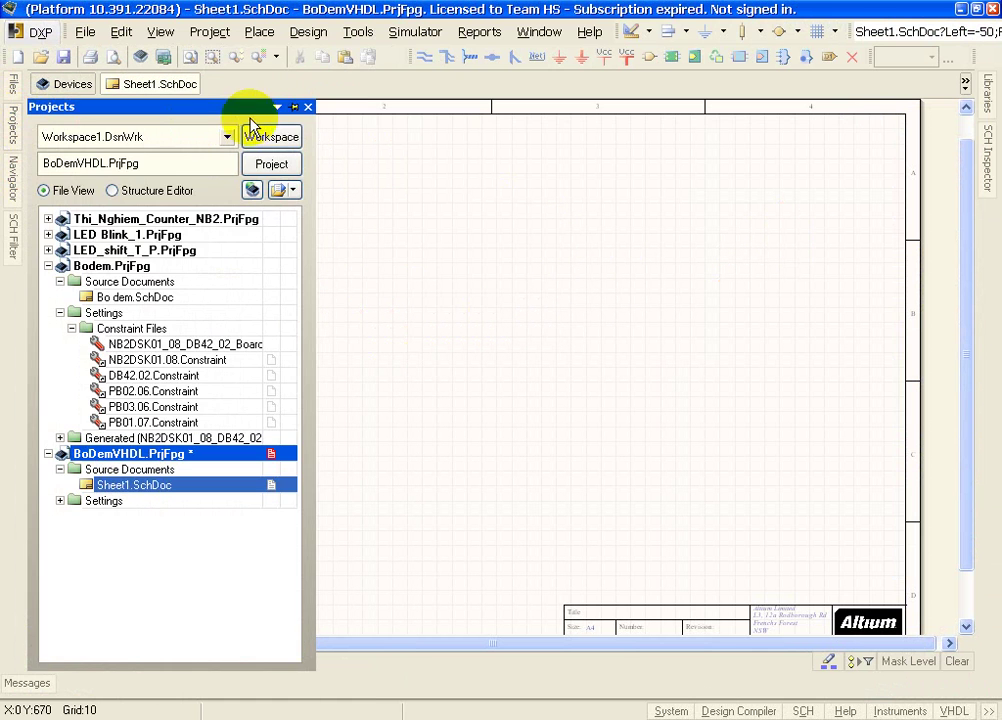
click(287, 106)
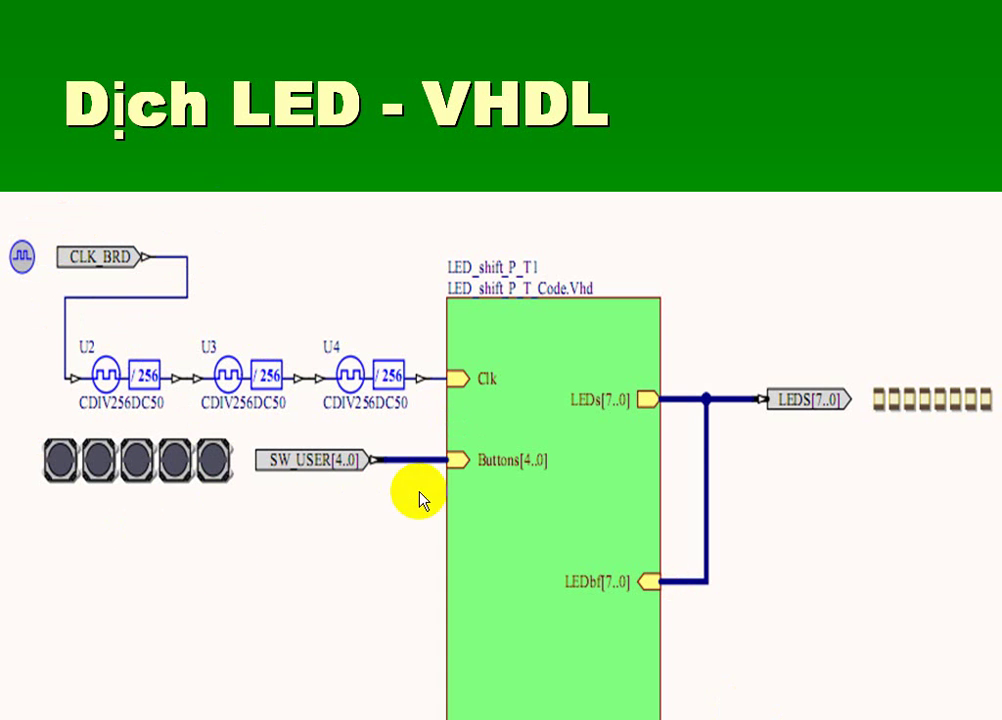
- Switch to Altium Designer and copy the CLK_BRD port with its three CDIV256DC50 dividers from Bo dem.SchDoc into Sheet1.SchDoc
key(alt+Tab)
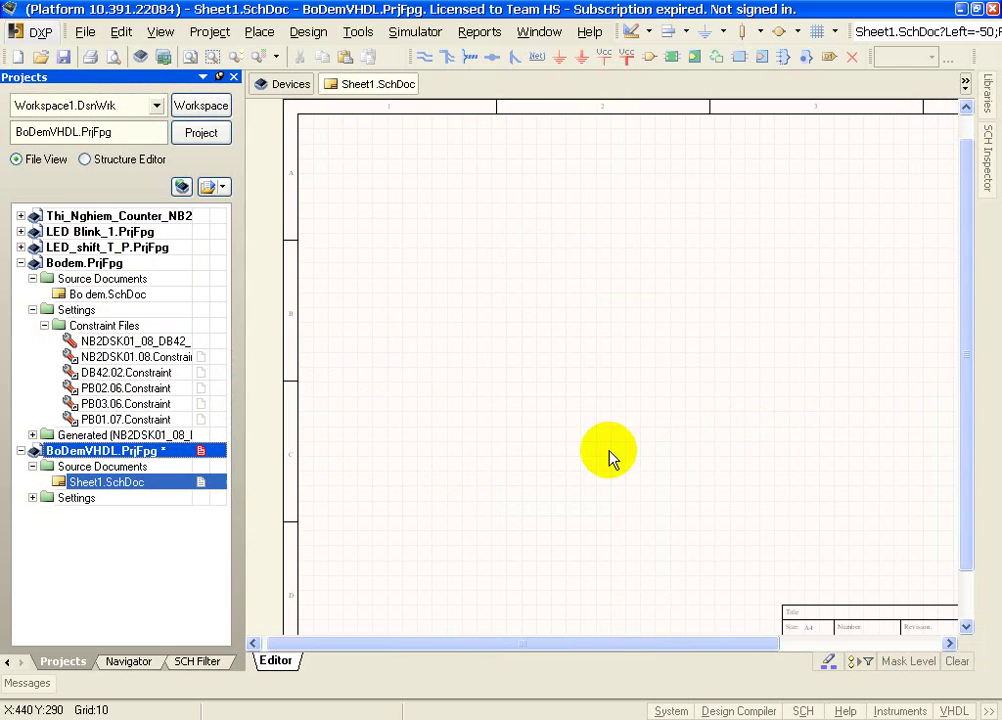
click(87, 298)
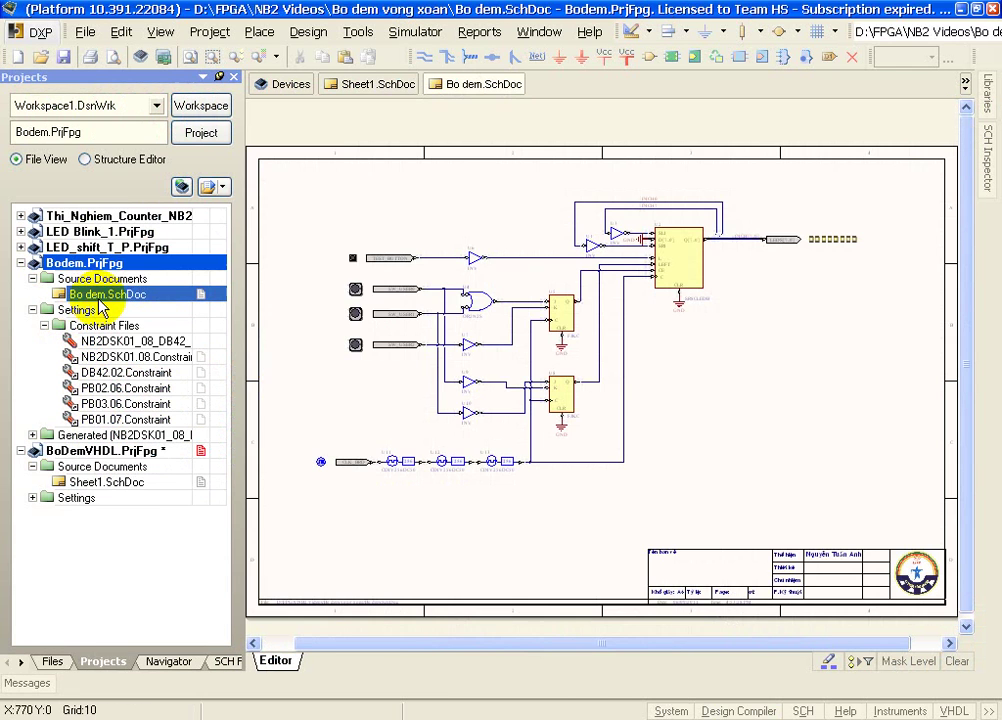
ctrl+scroll(376, 459, up, 4)
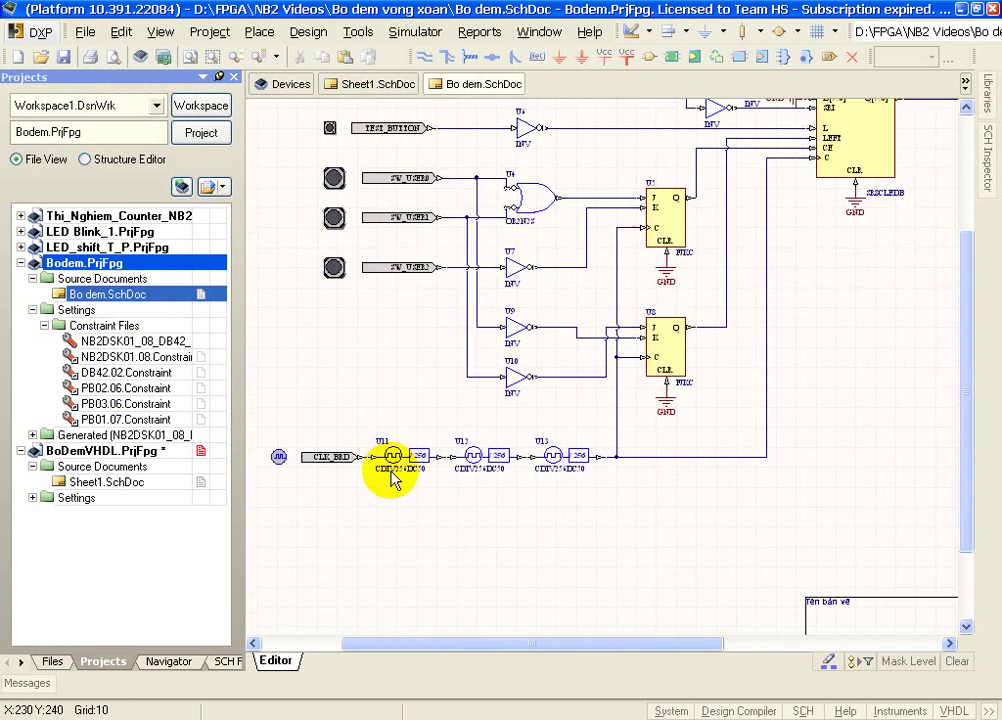
ctrl+scroll(350, 360, up, 1)
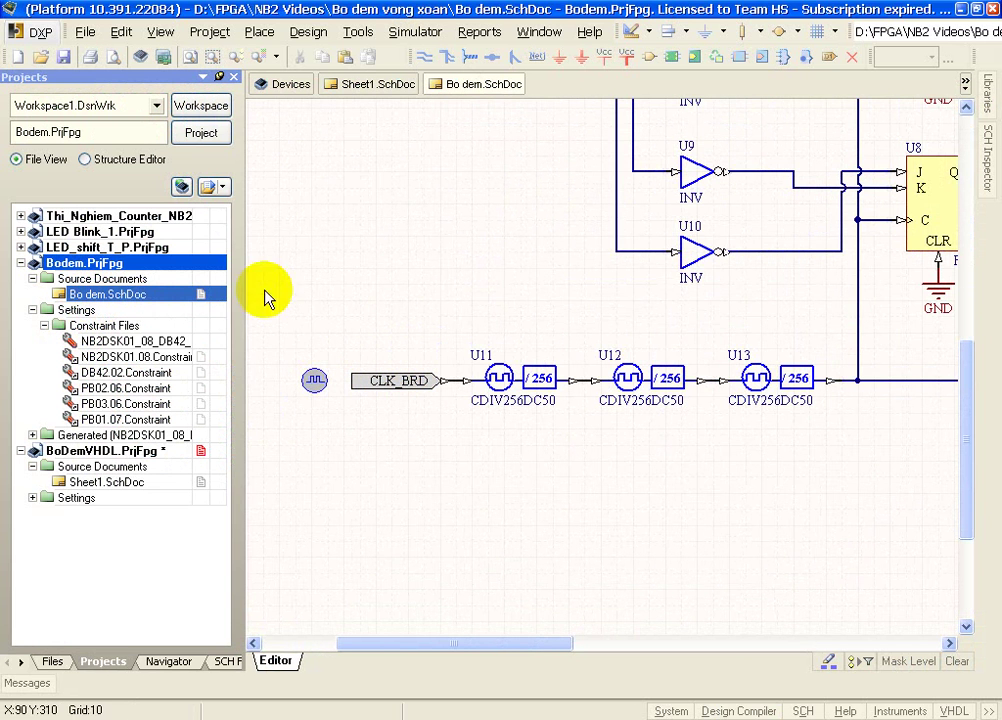
drag(264, 289, 877, 496)
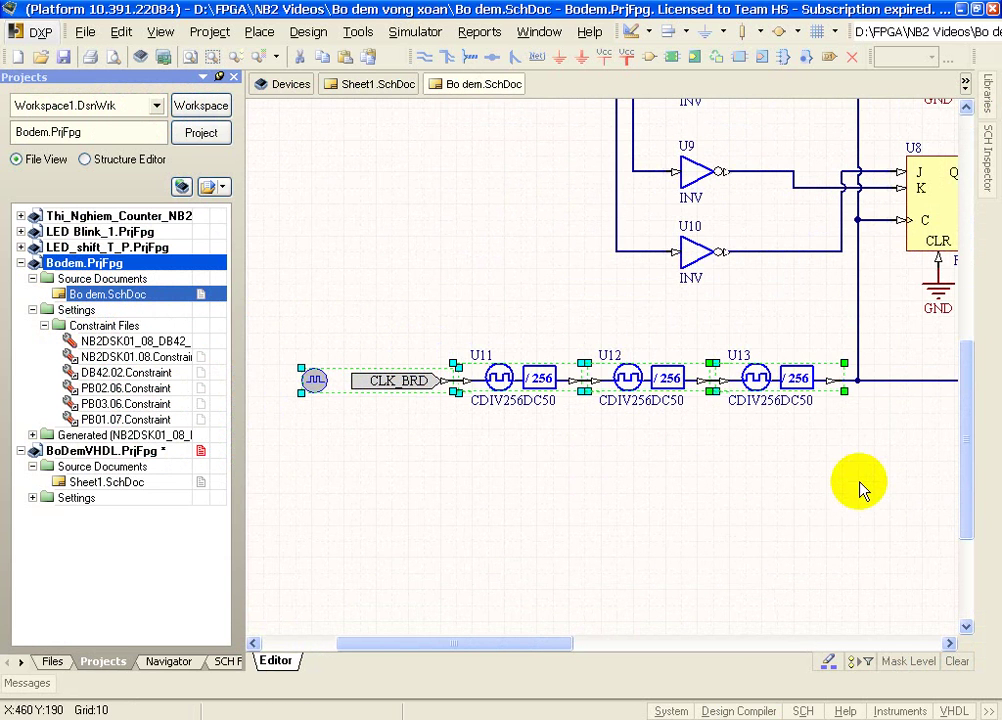
click(360, 86)
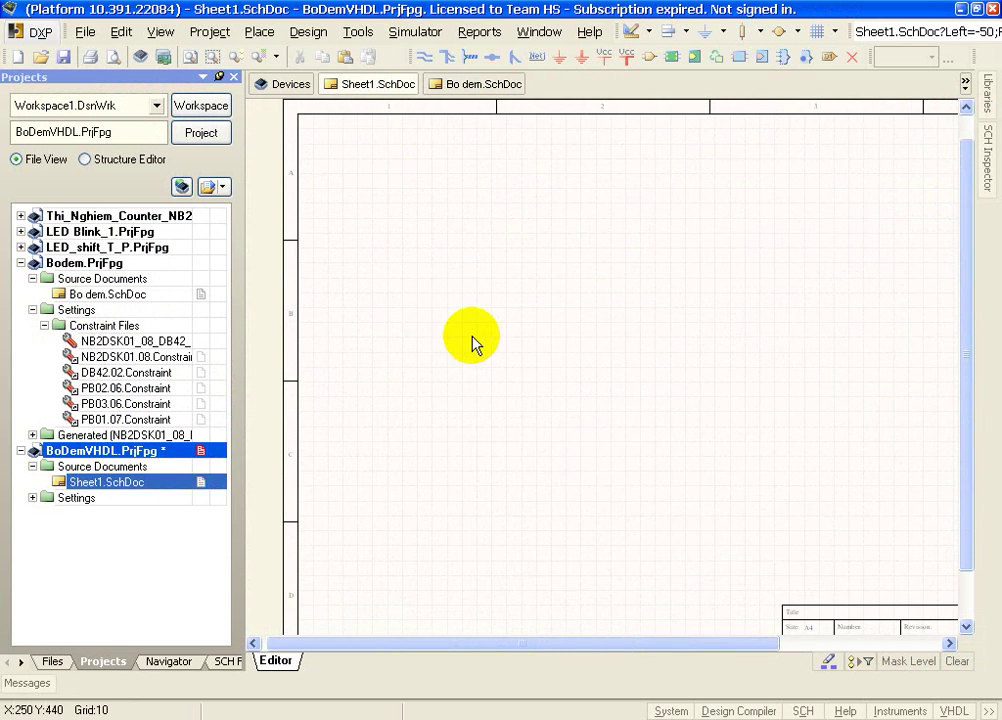
key(ctrl+v)
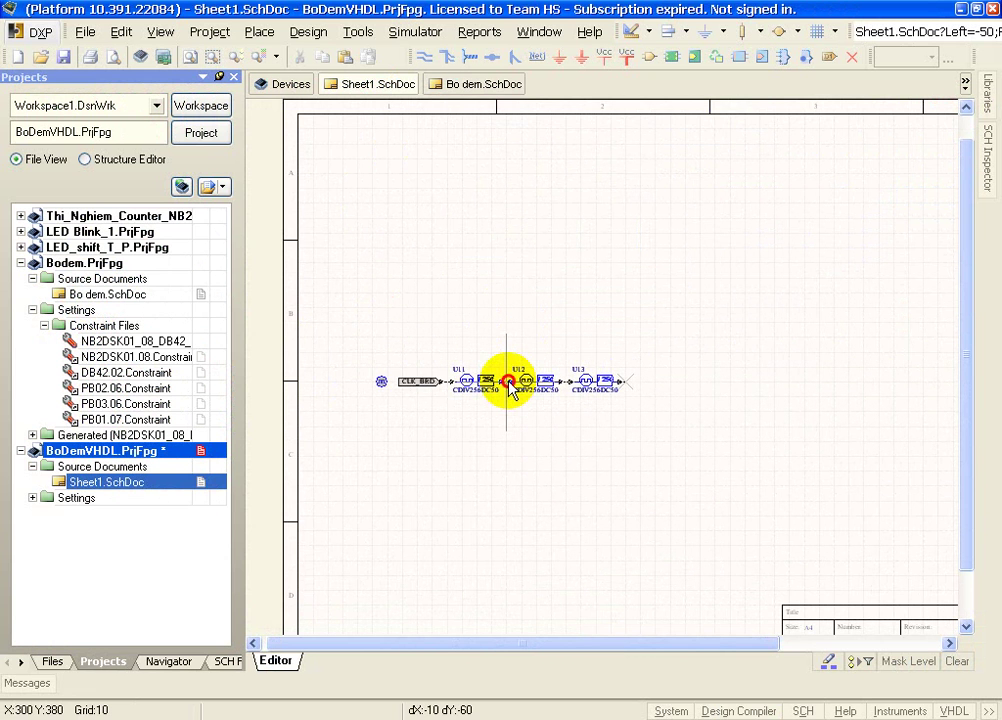
click(510, 385)
shift+scroll(630, 370, right, 3)
ctrl+scroll(555, 380, up, 2)
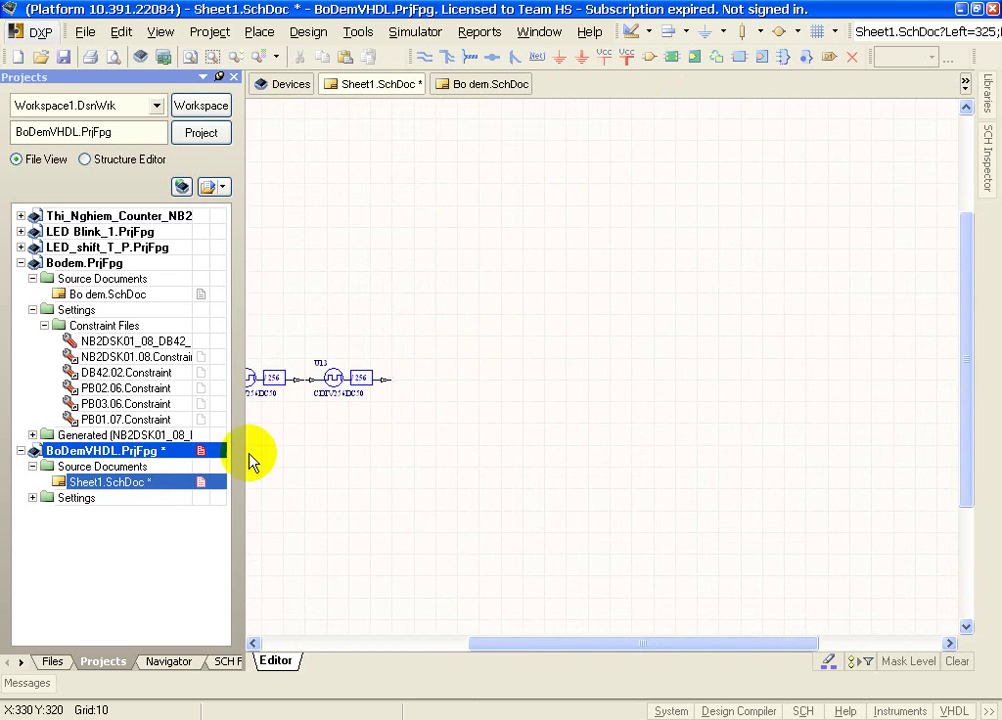
- Copy the LEDS[7..0] port from Bo dem.SchDoc into Sheet1.SchDoc, placing it in line with the clock divider chain's output
double_click(100, 294)
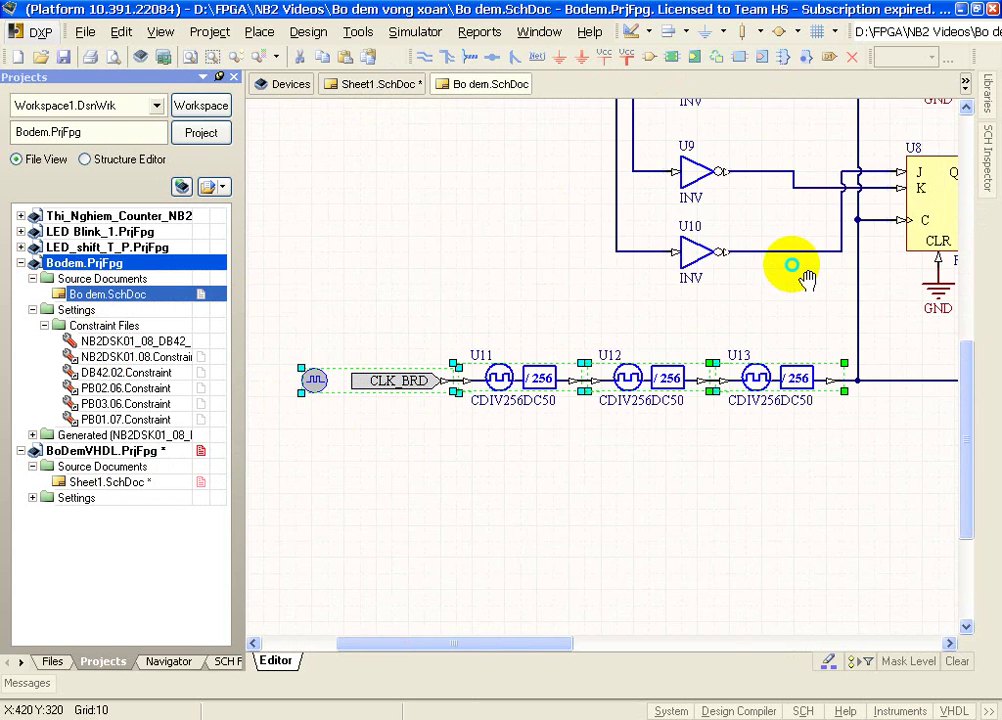
scroll(805, 273, up, 5)
shift+scroll(745, 246, right, 5)
drag(443, 182, 812, 398)
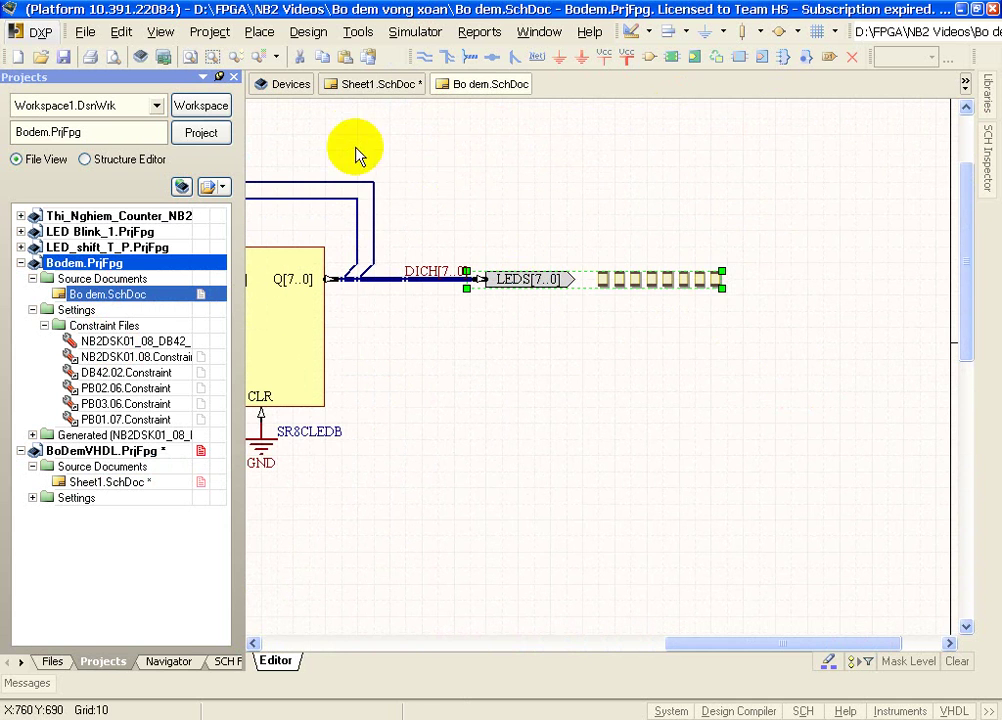
click(360, 86)
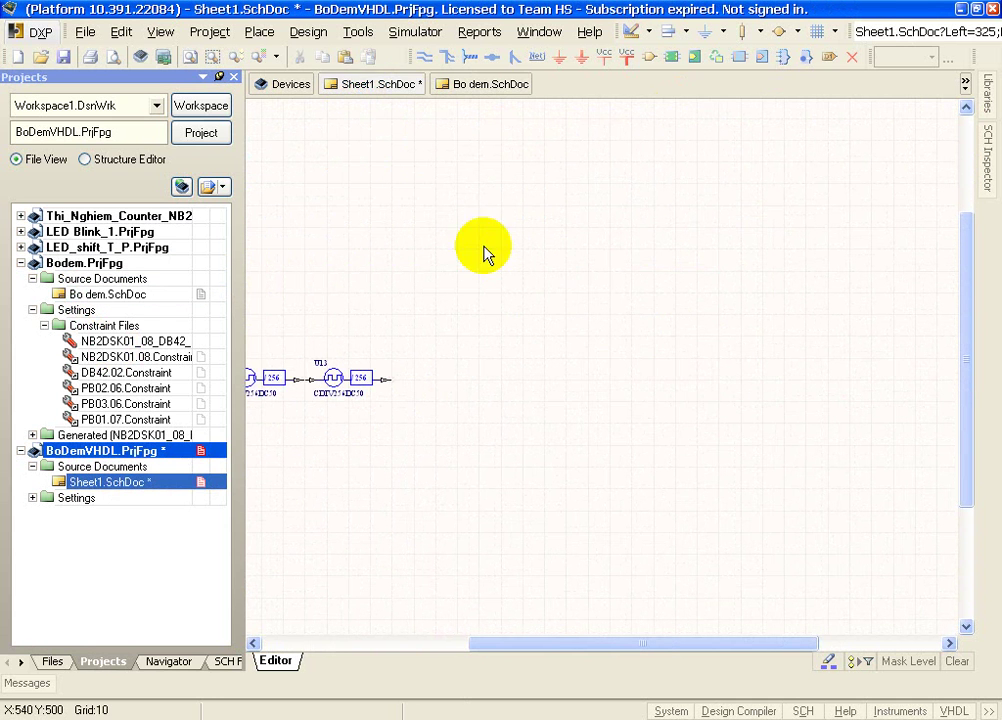
key(ctrl+v)
click(644, 380)
ctrl+scroll(577, 380, down, 2)
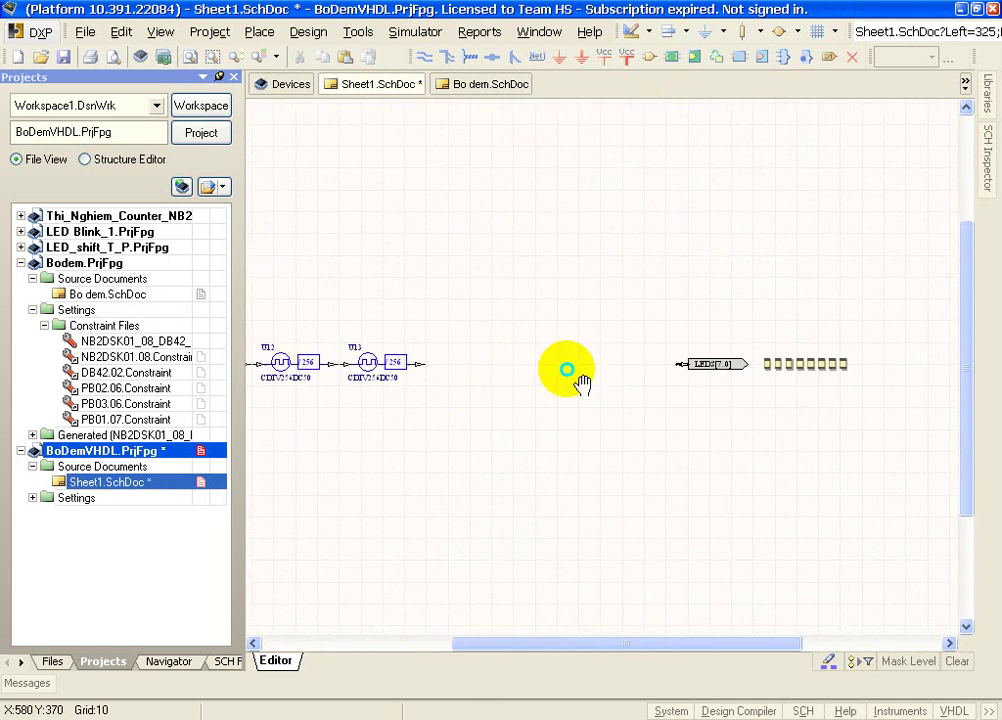
ctrl+scroll(671, 335, up, 3)
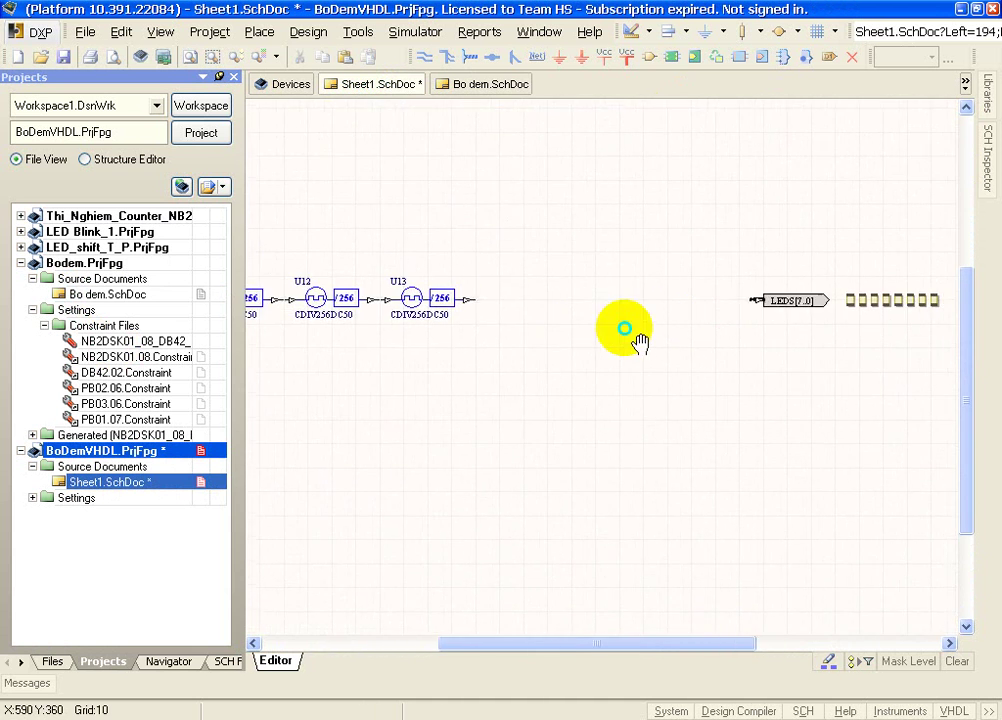
ctrl+scroll(481, 324, down, 2)
right_drag(481, 324, 566, 329)
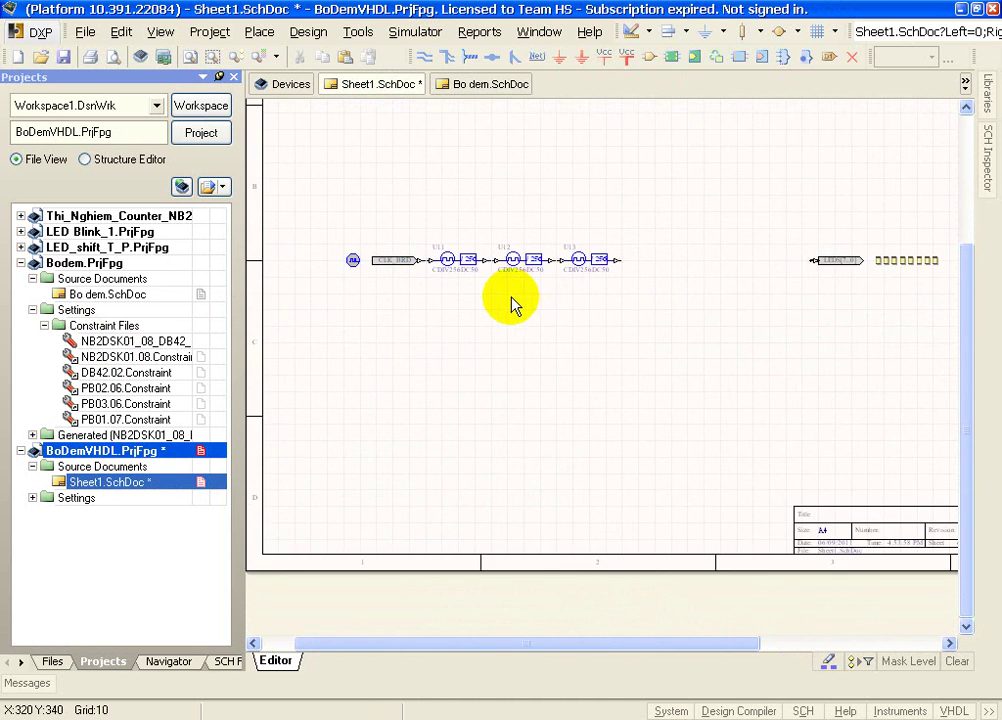
ctrl+scroll(500, 300, up, 1)
- Copy the TEST_BUTTON port with its inverter U6 from Bo dem.SchDoc into Sheet1.SchDoc, above the clock divider chain
click(462, 84)
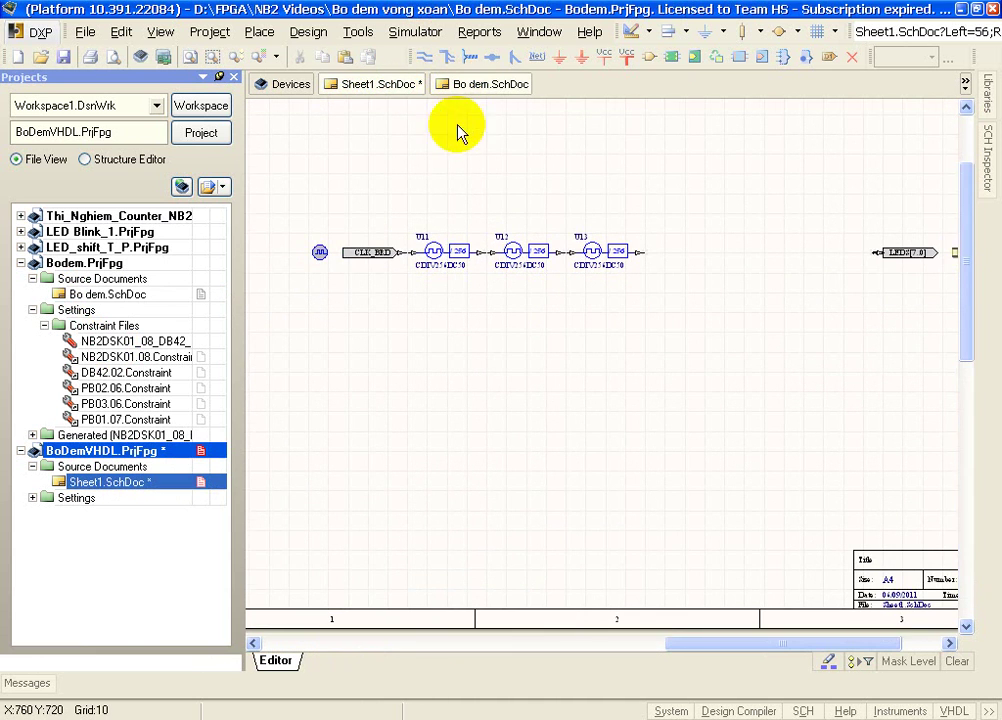
ctrl+scroll(560, 200, down, 2)
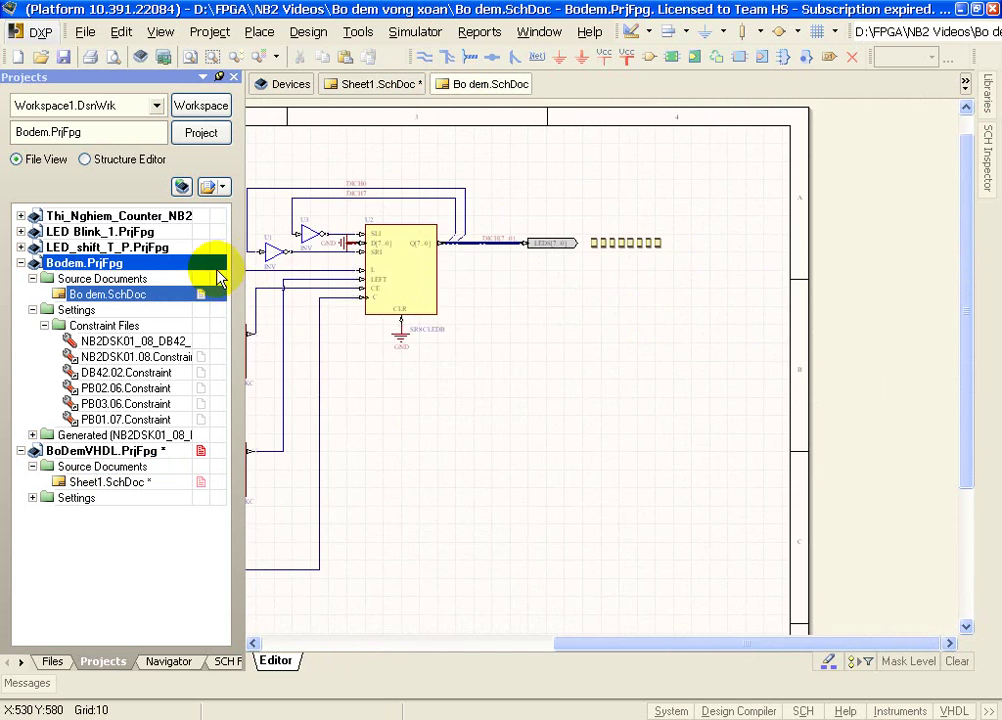
shift+scroll(296, 274, left, 2)
shift+scroll(298, 268, left, 3)
ctrl+scroll(358, 262, up, 2)
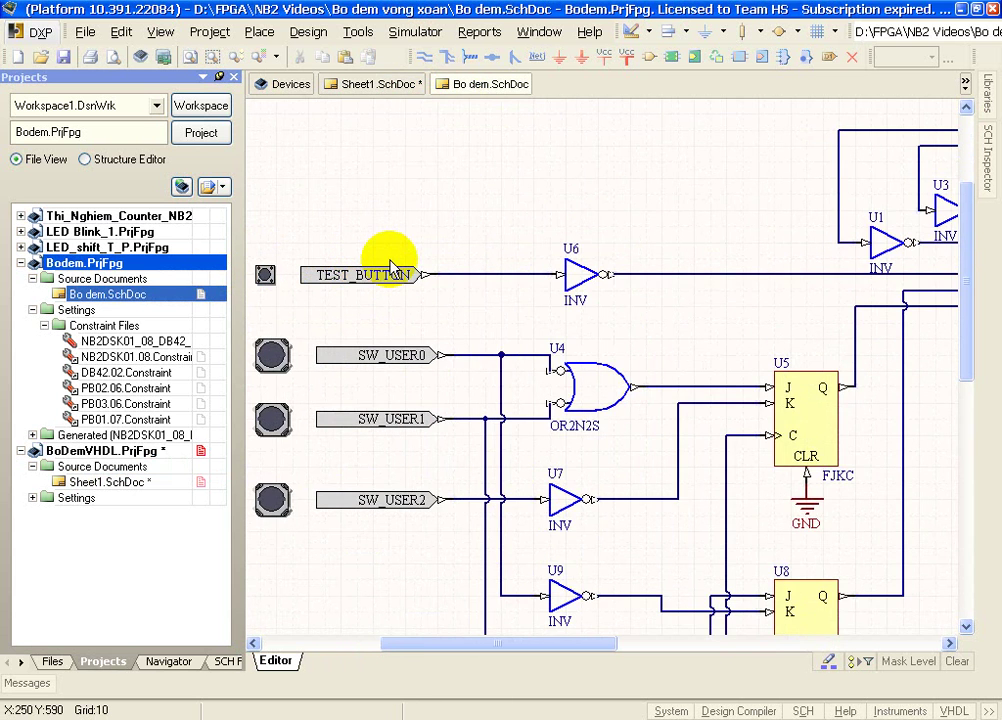
ctrl+scroll(398, 258, down, 1)
ctrl+scroll(398, 258, down, 1)
drag(268, 188, 615, 317)
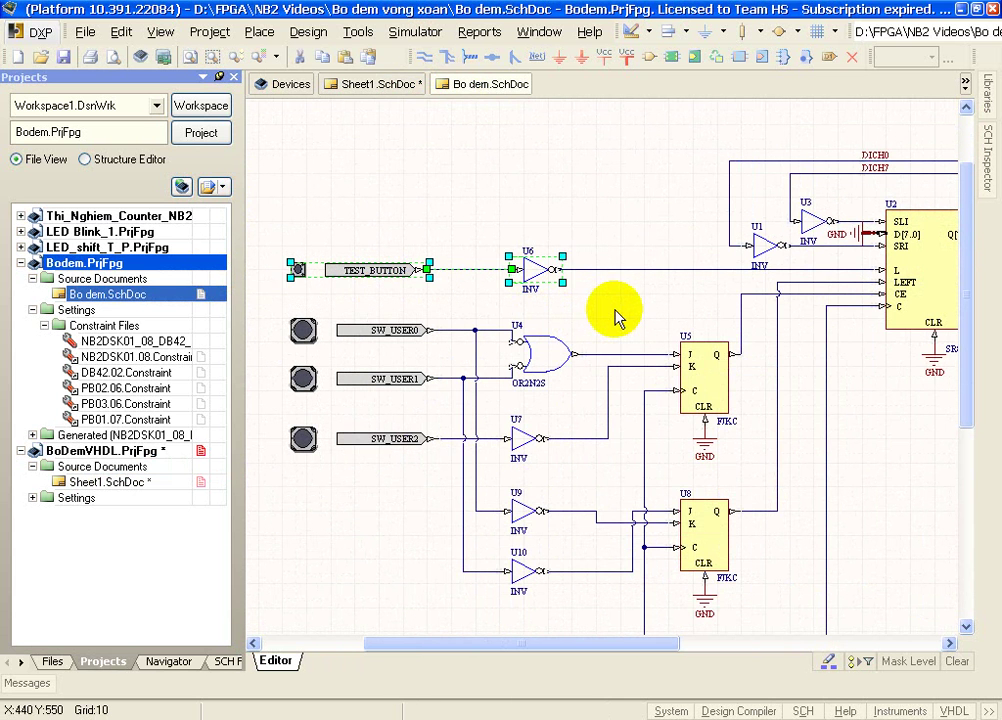
click(398, 86)
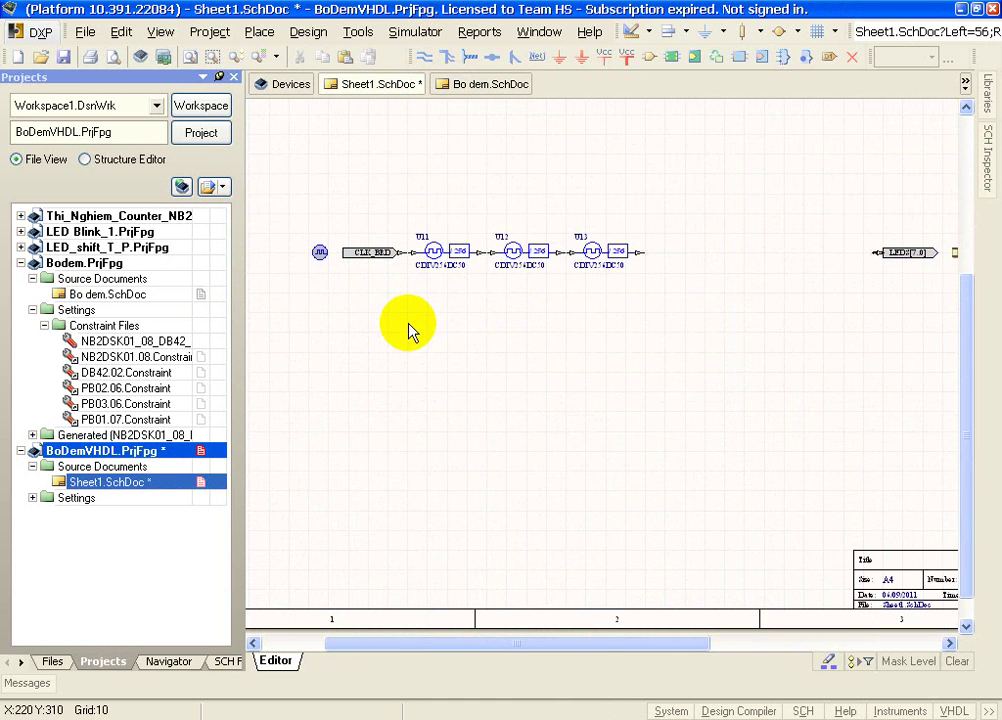
key(ctrl+v)
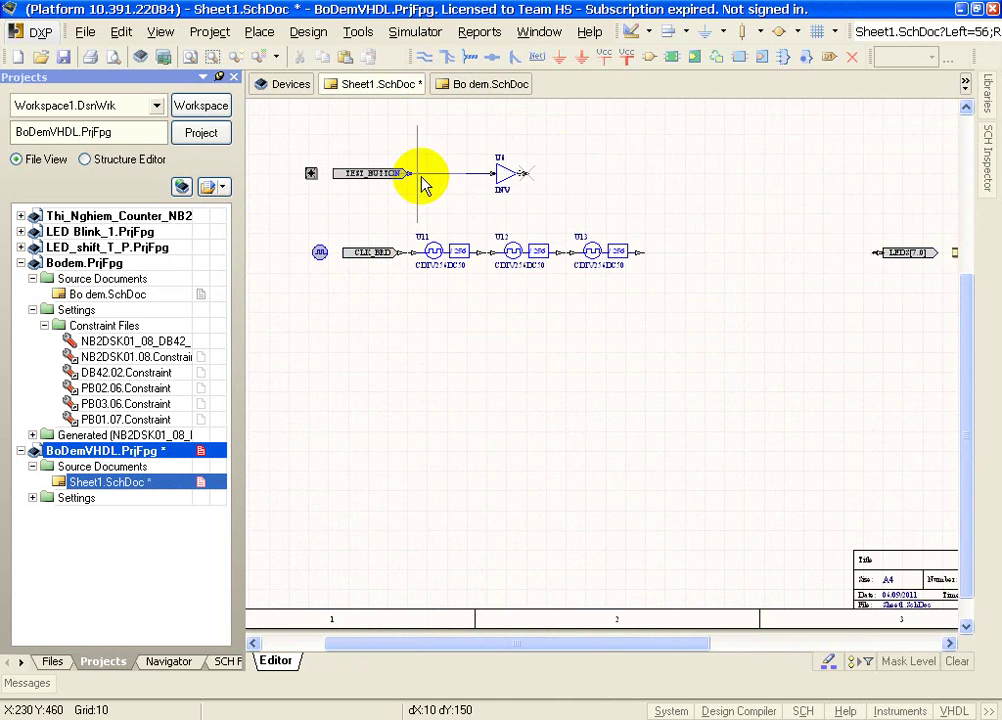
click(422, 183)
scroll(607, 272, up, 2)
shift+scroll(607, 272, right, 1)
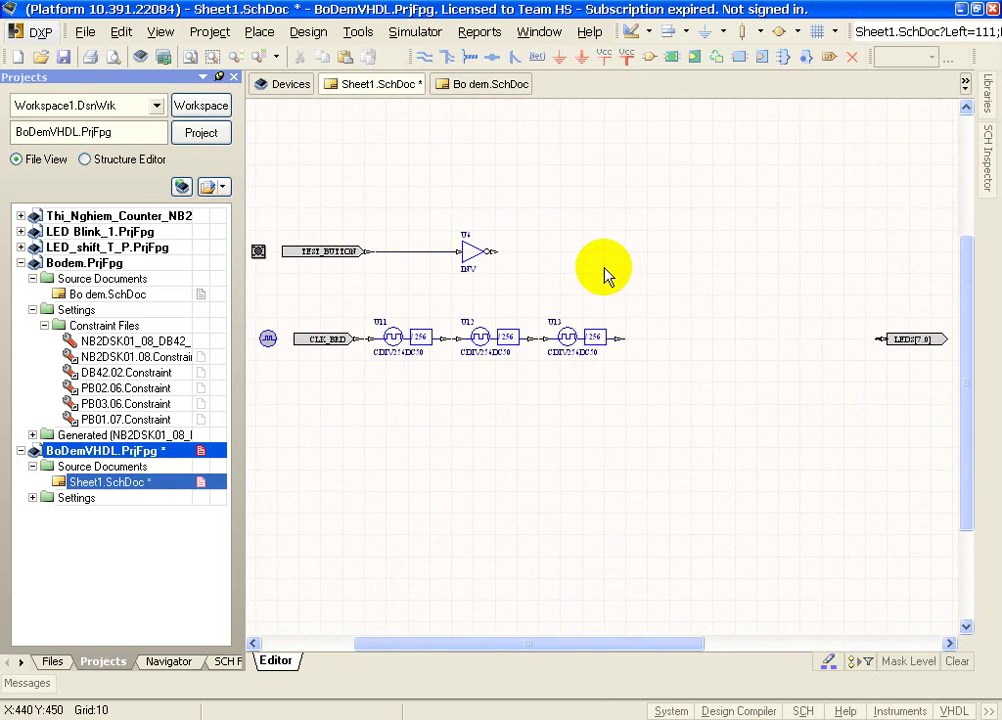
- Unpin the Projects panel and start a sheet symbol with designator NHAPNHAY and filename NHAPNHAY_Code
click(219, 77)
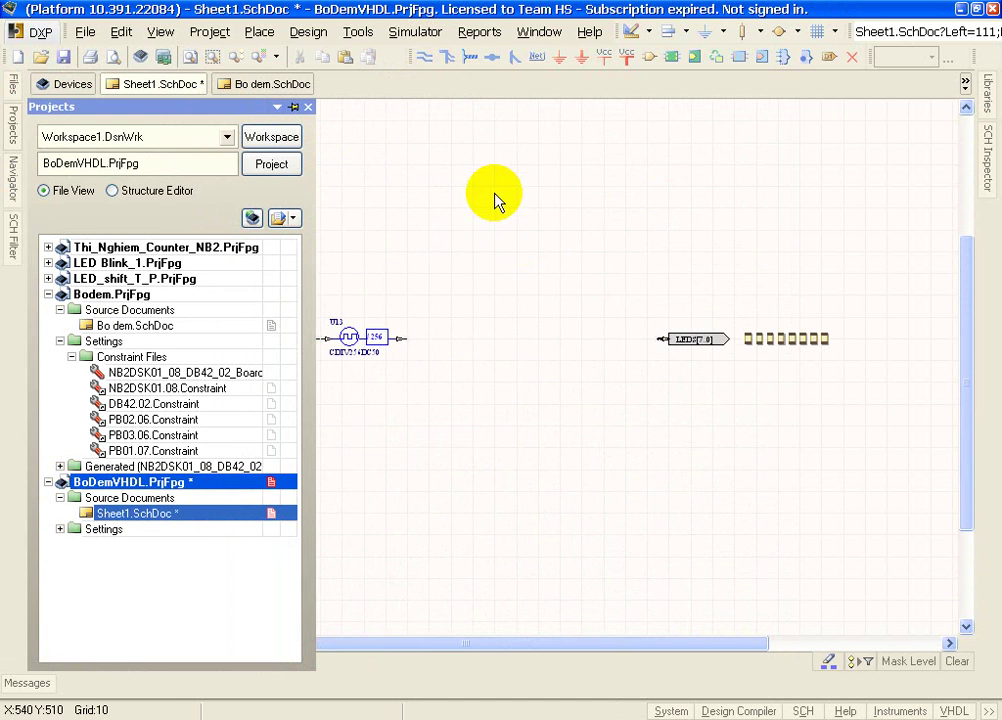
ctrl+scroll(403, 273, up, 1)
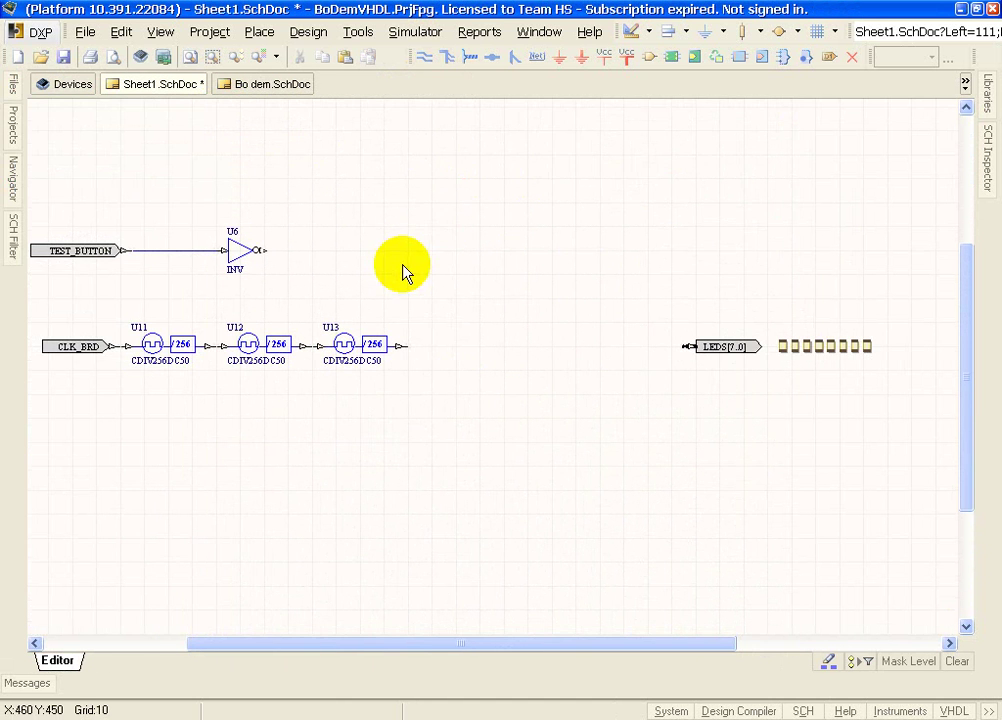
click(671, 60)
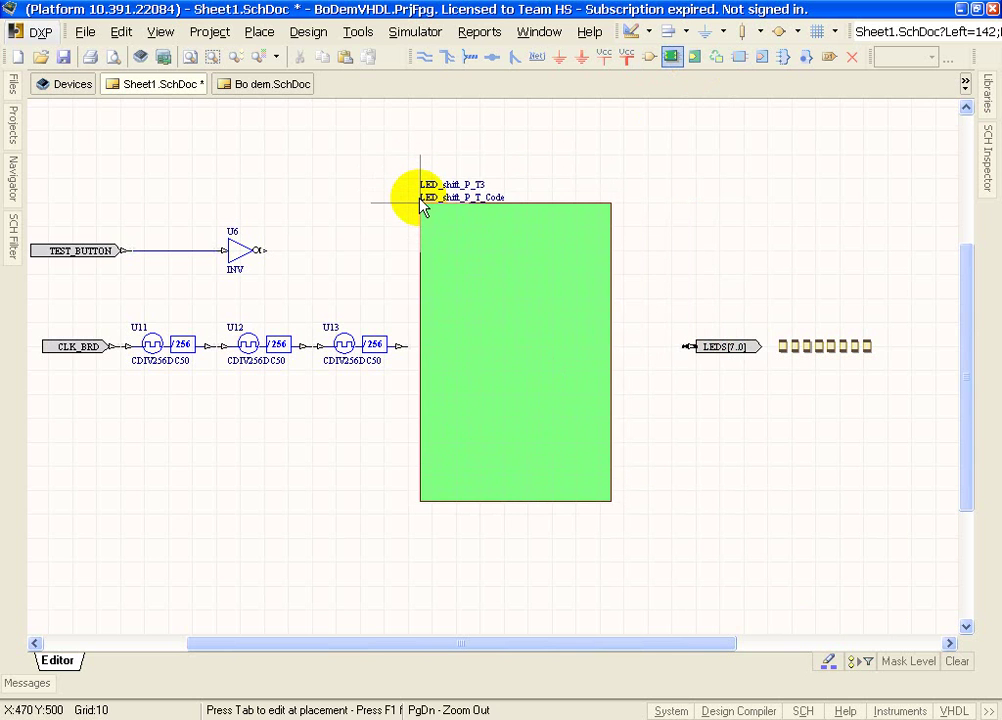
key(Tab)
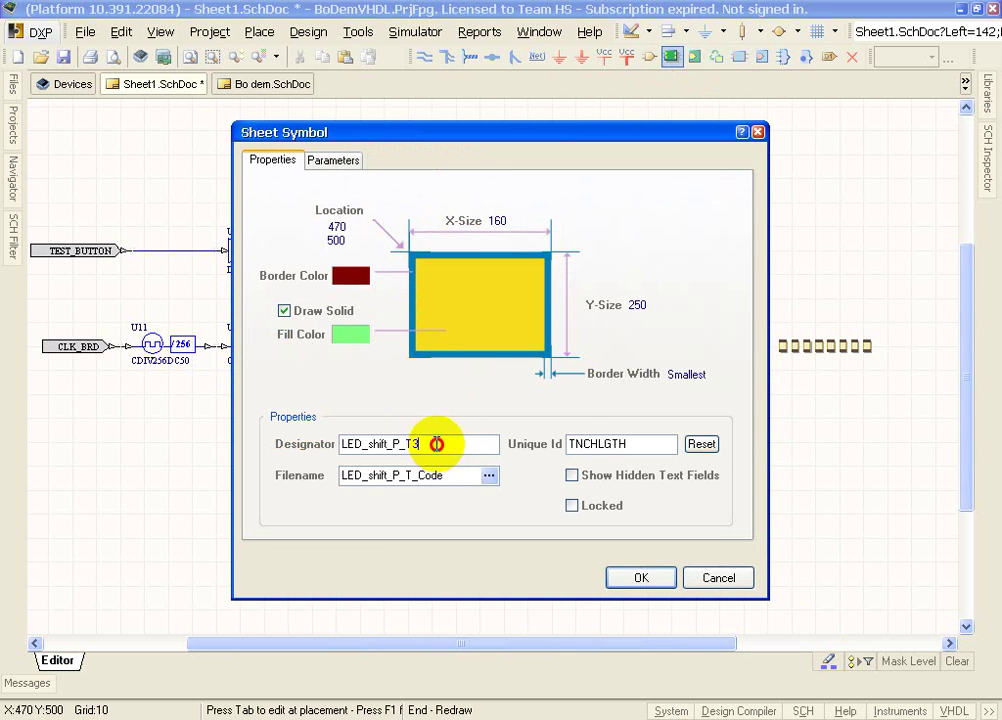
drag(440, 443, 324, 442)
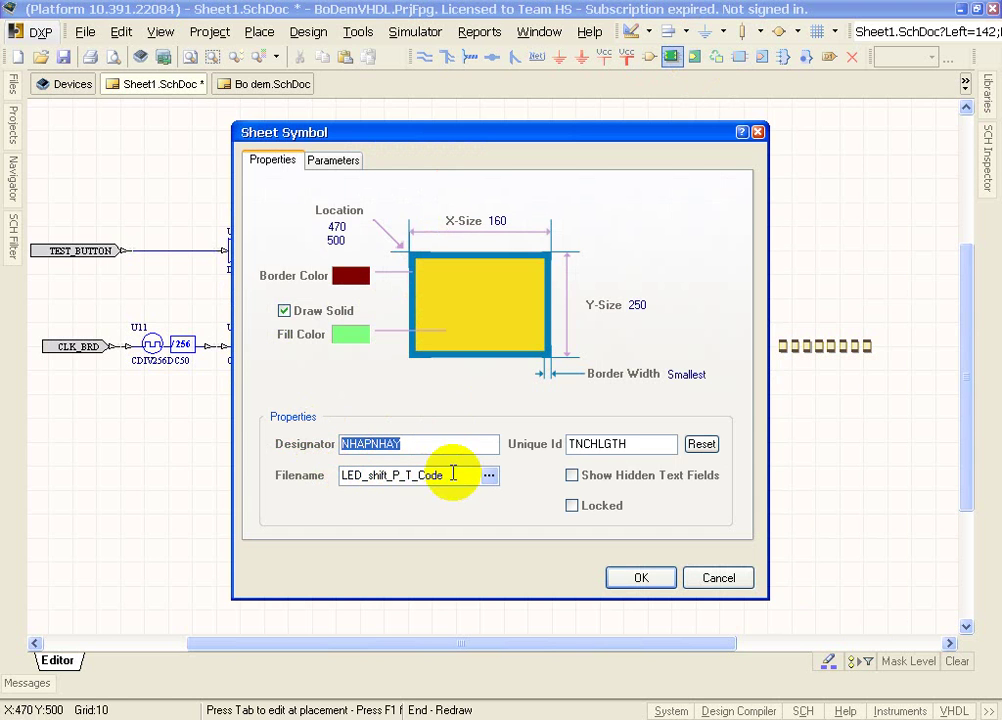
drag(450, 474, 250, 463)
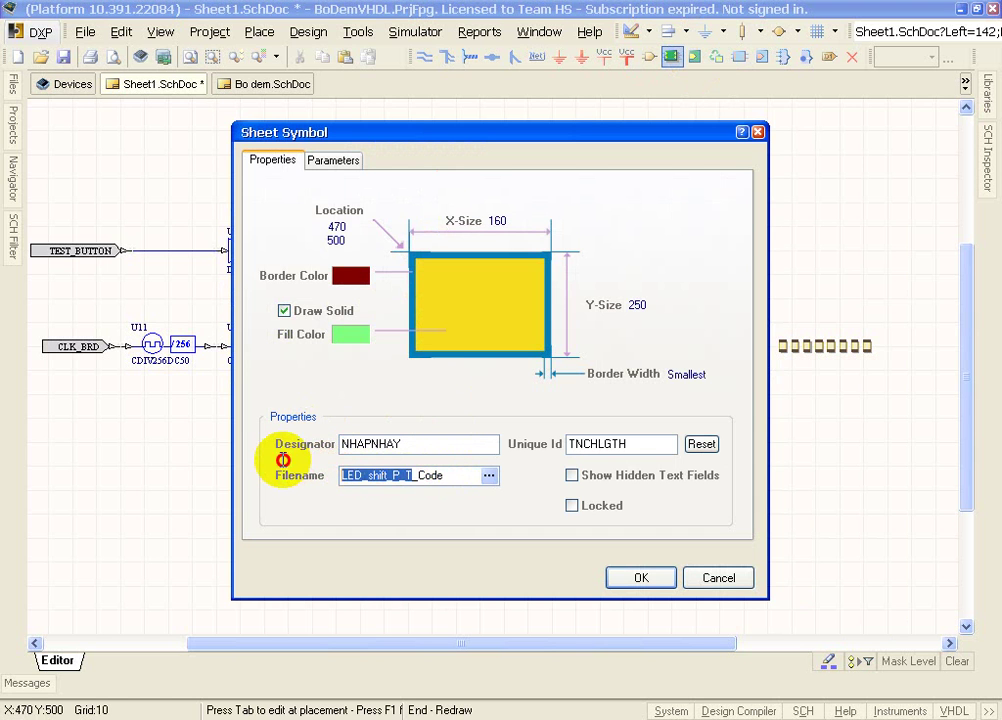
text(NHAPNHAY)
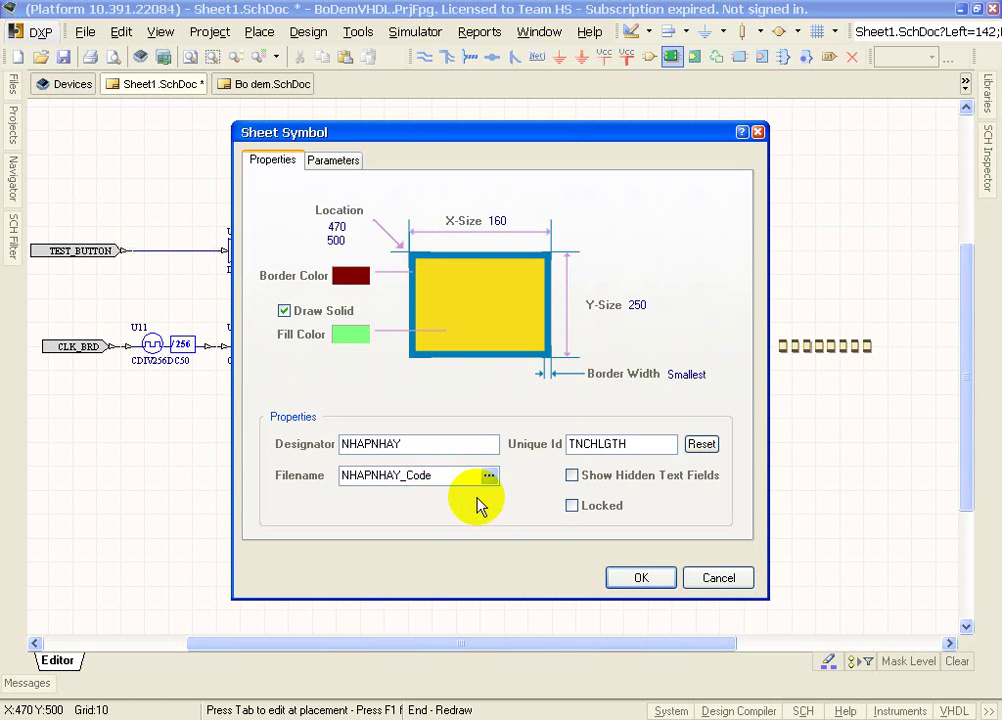
click(632, 578)
- Draw the NHAPNHAY sheet symbol between the clock divider chain and the LEDS[7..0] port
scroll(405, 222, up, 3)
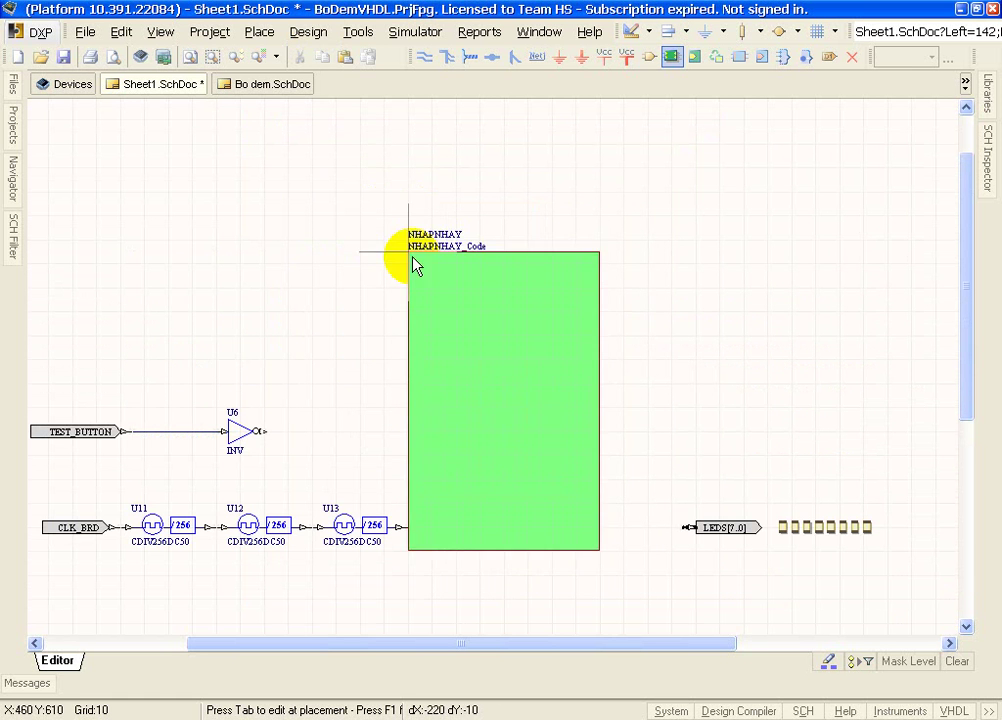
click(419, 373)
click(652, 612)
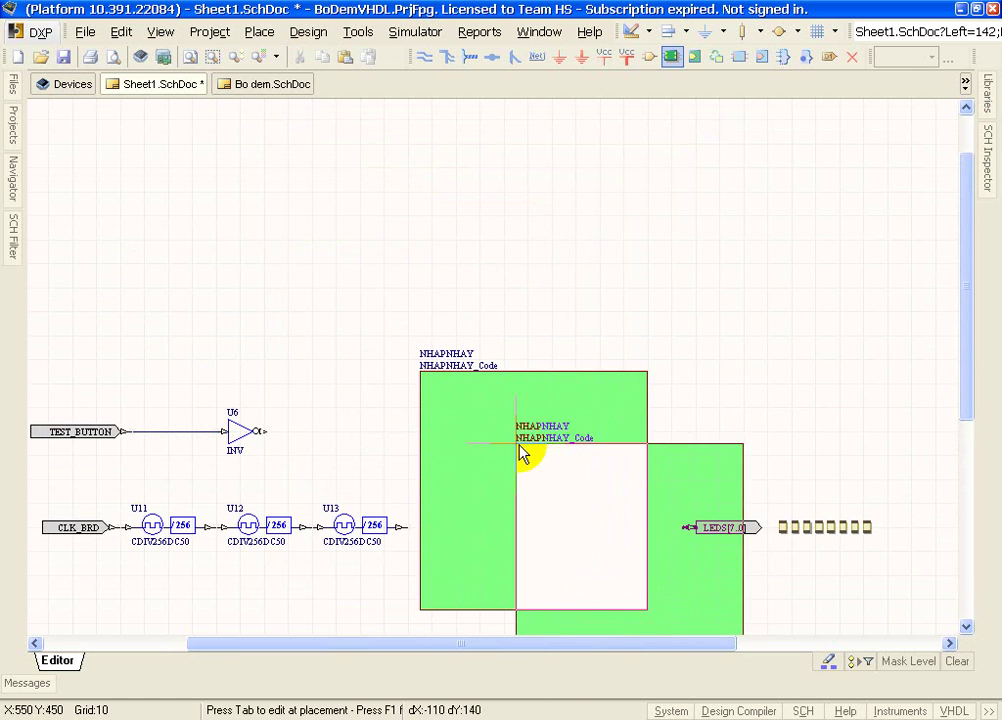
right_click(566, 297)
- Add an input sheet entry named RST on the NHAPNHAY symbol's left edge, level with inverter U6's output
right_drag(347, 443, 358, 313)
ctrl+scroll(356, 306, up, 1)
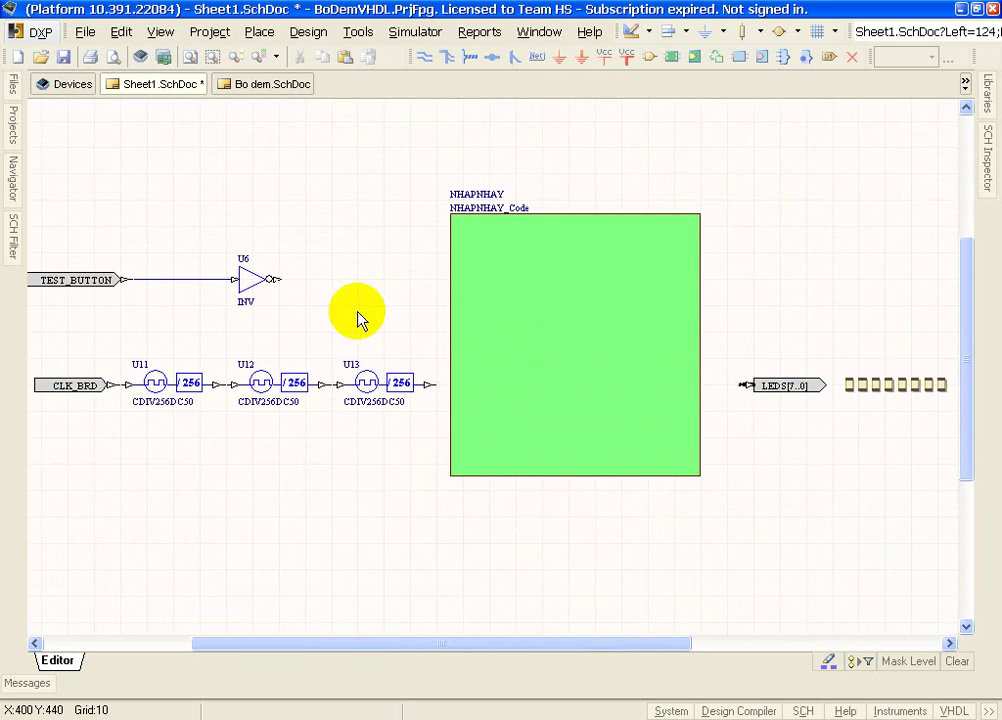
ctrl+scroll(302, 294, up, 2)
ctrl+scroll(601, 331, up, 2)
ctrl+scroll(601, 333, up, 1)
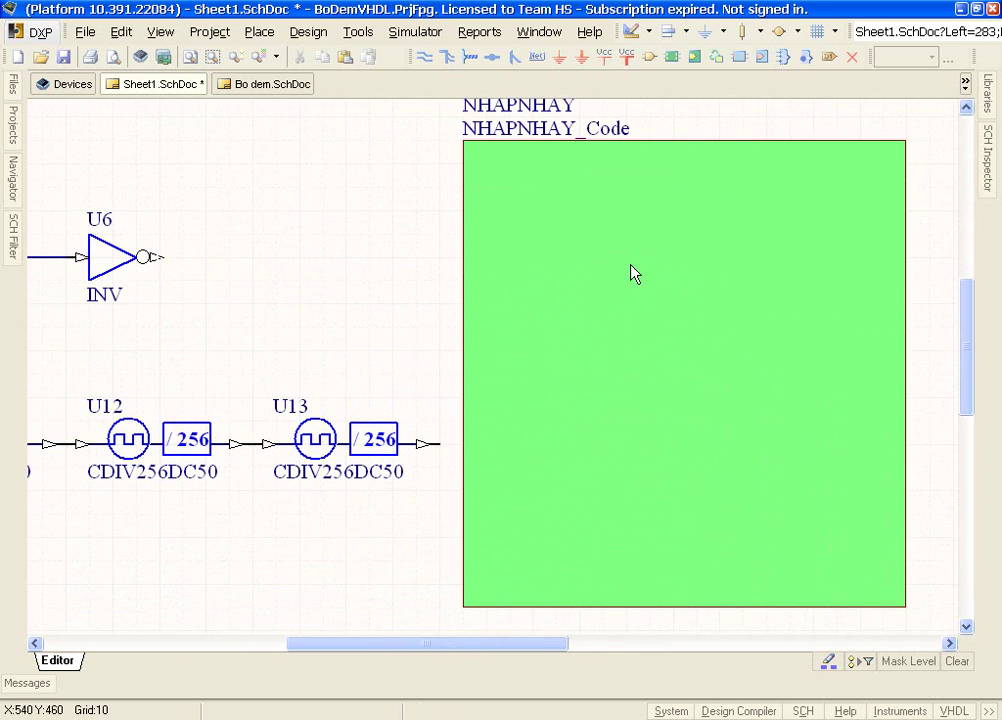
ctrl+scroll(650, 308, down, 2)
ctrl+scroll(747, 331, up, 1)
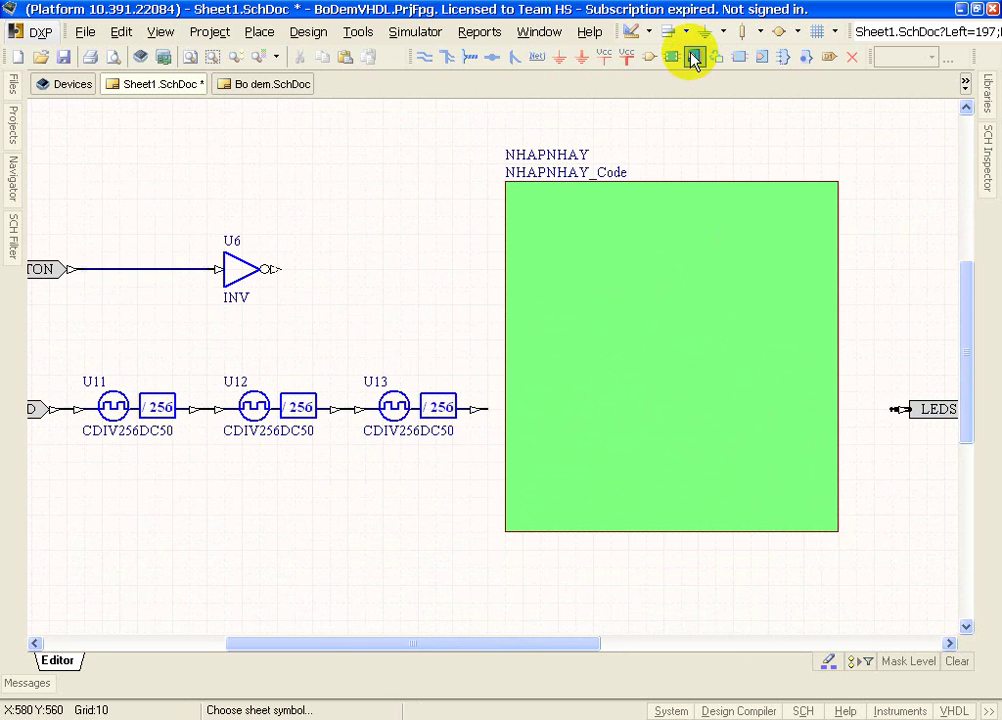
click(602, 280)
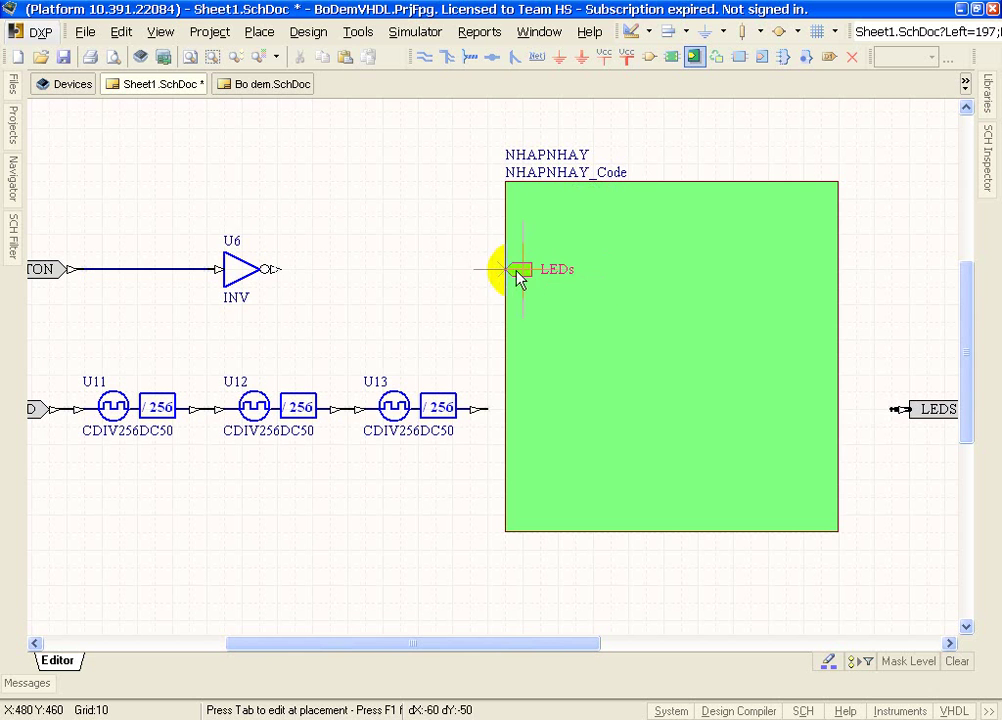
key(Tab)
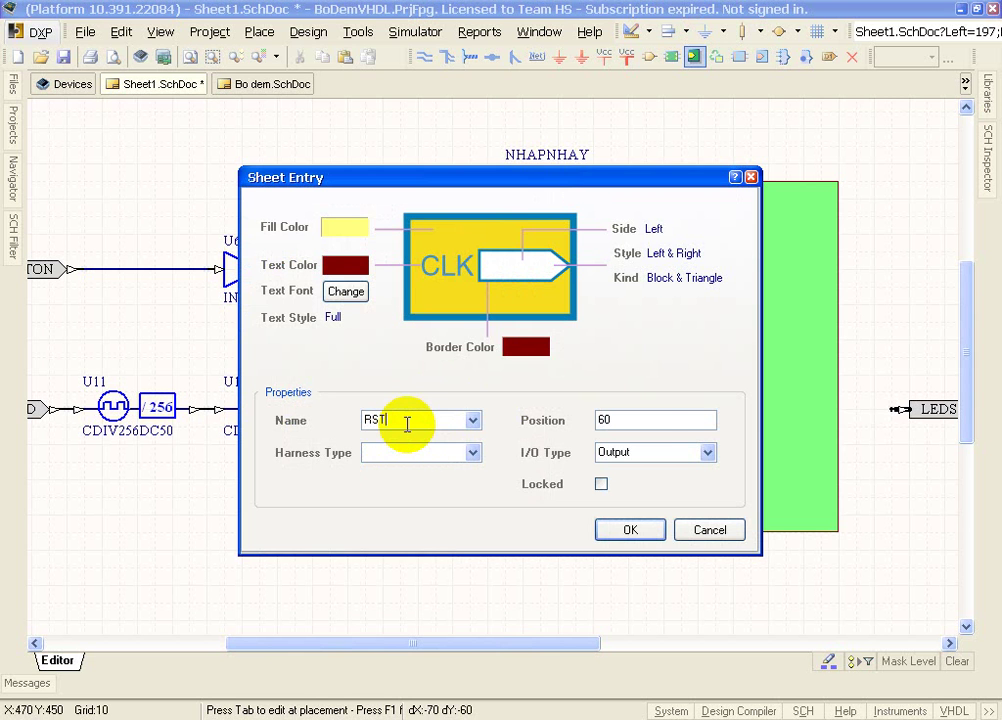
text(RST)
click(707, 452)
click(660, 495)
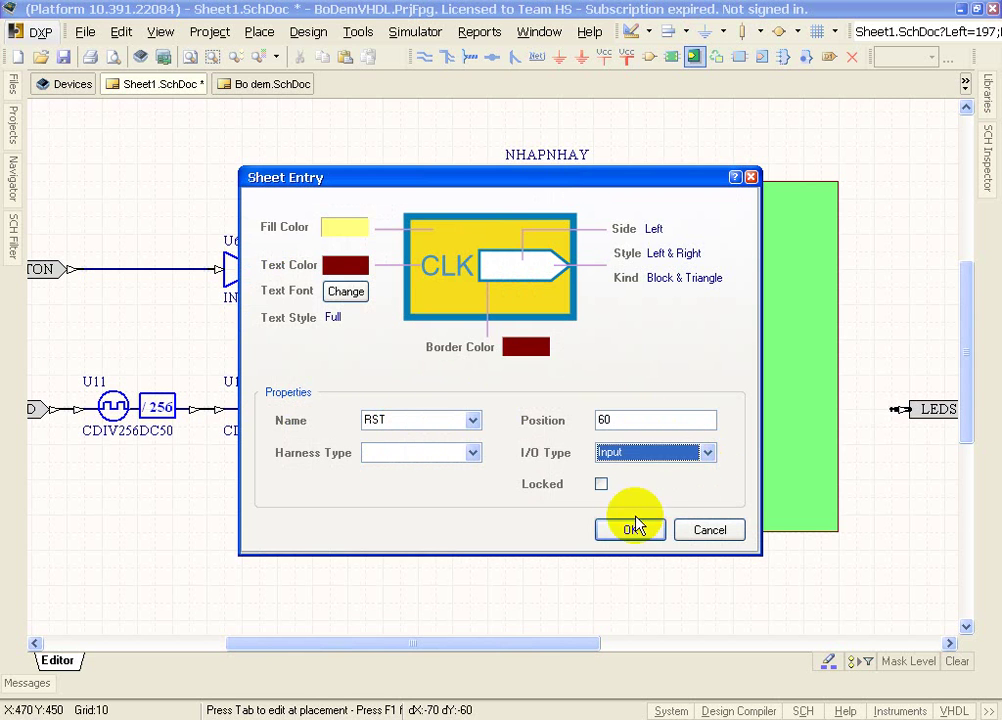
click(634, 528)
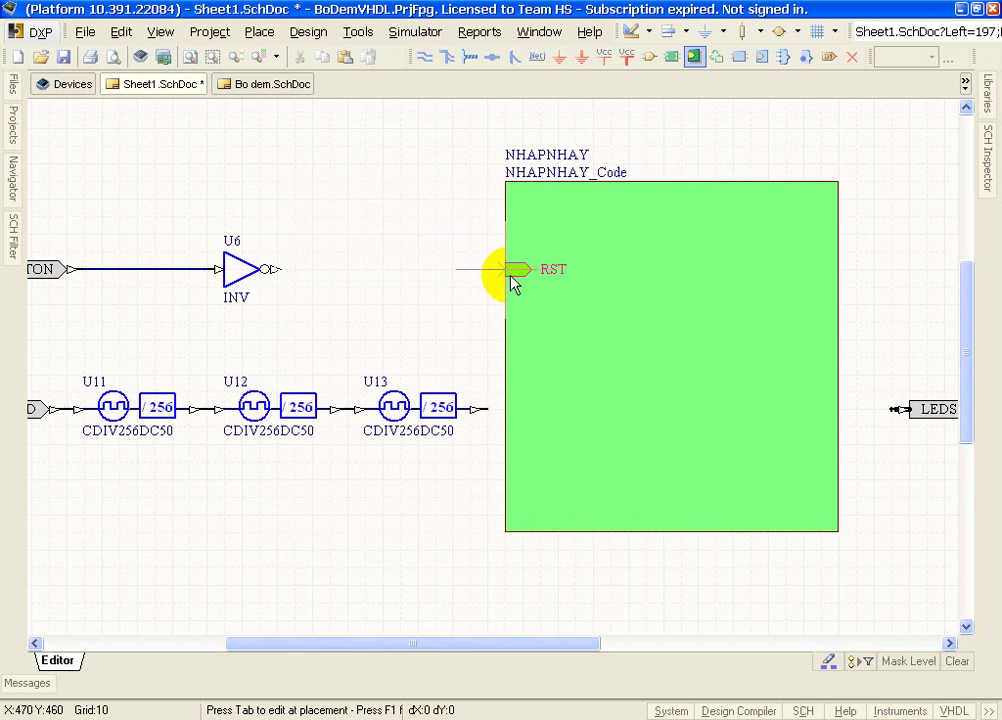
click(512, 283)
click(512, 290)
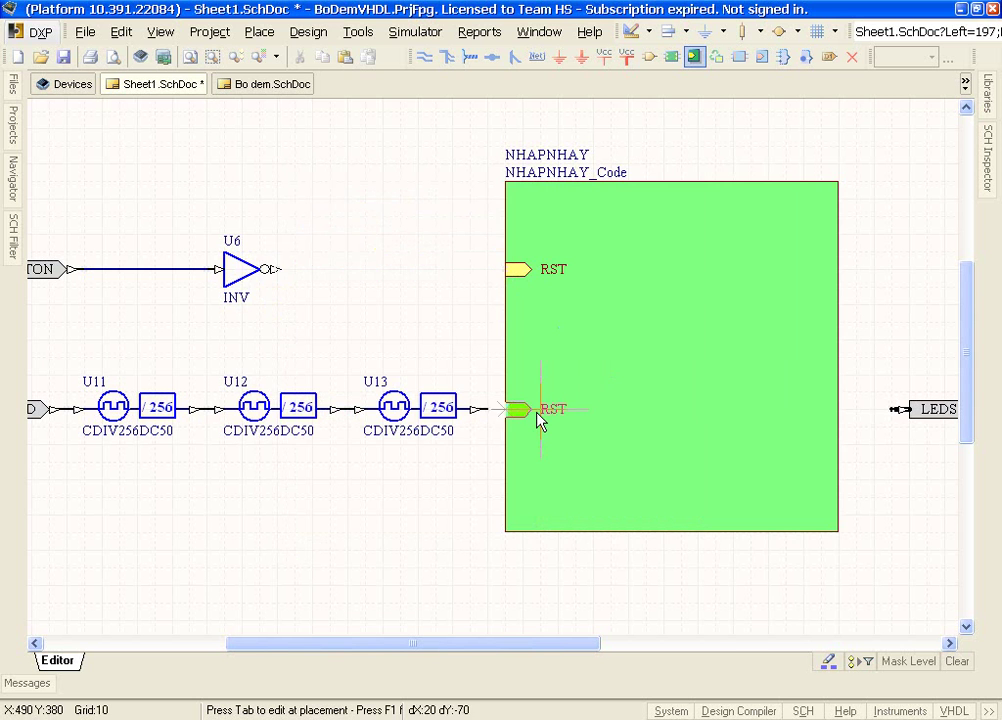
- Add an input sheet entry named CLK on the NHAPNHAY symbol's left edge, level with clock divider U13's output
key(Tab)
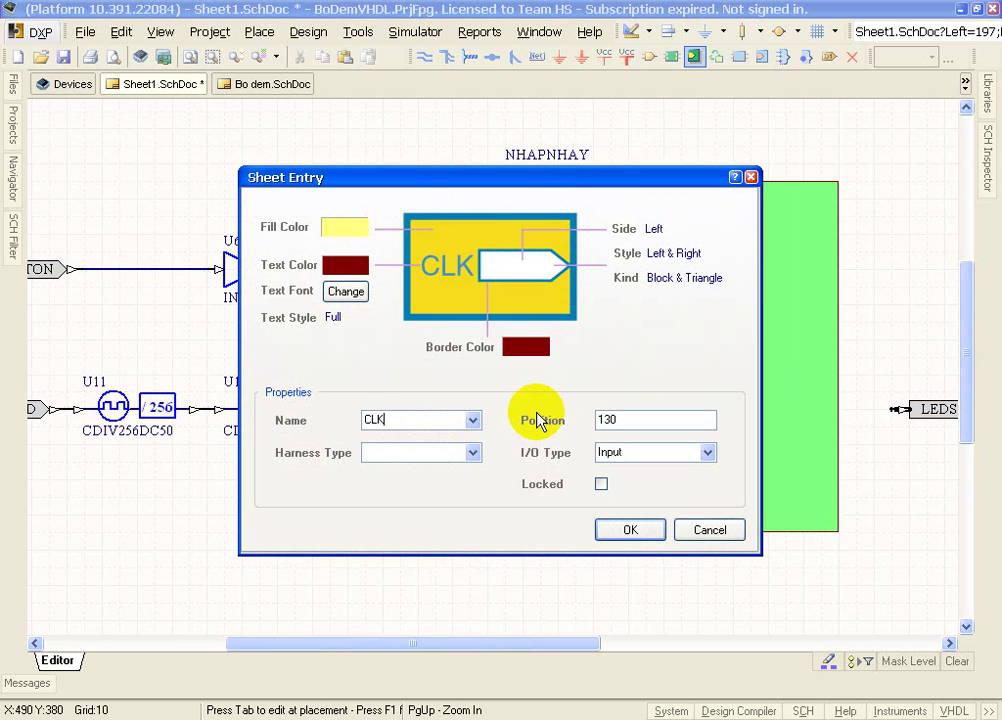
key(Return)
click(507, 412)
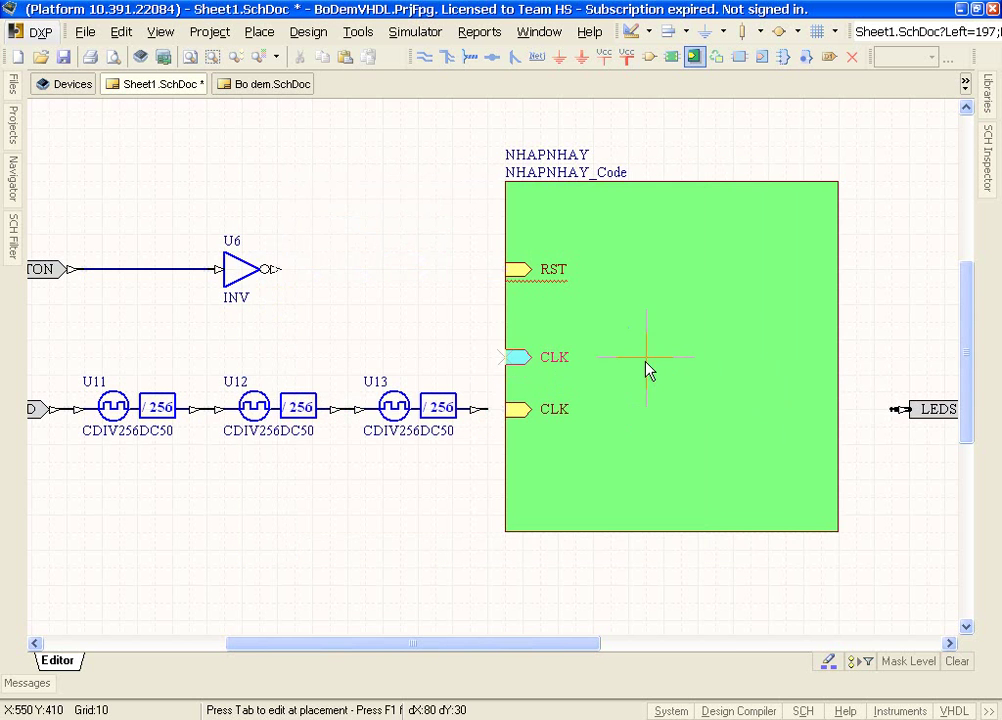
right_click(855, 425)
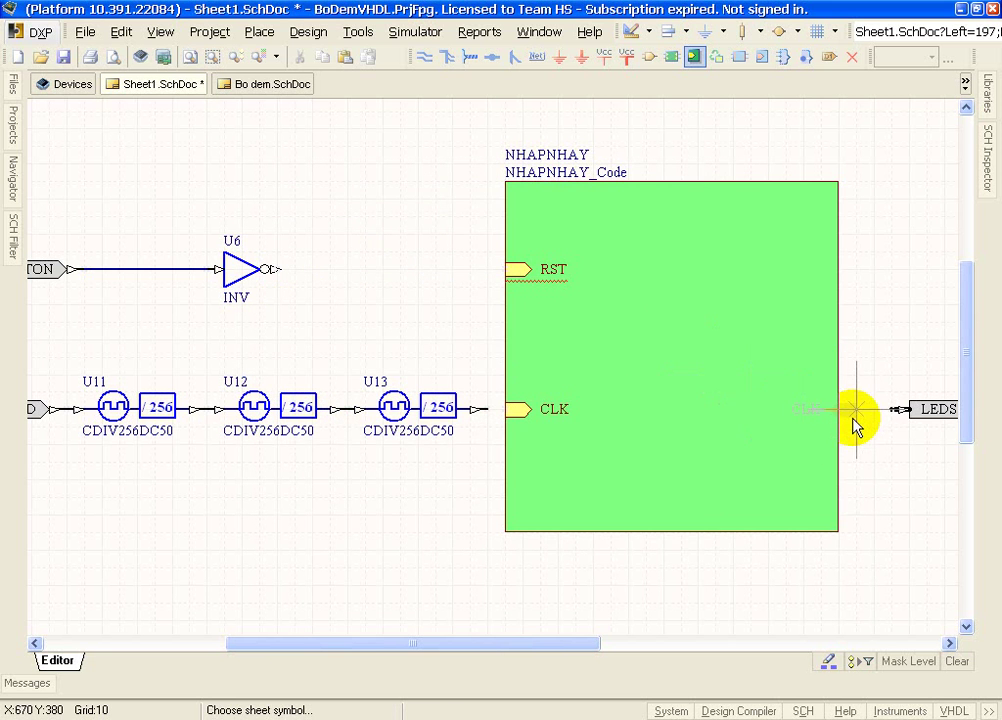
- Add an output sheet entry named LEDs[7..0] on the NHAPNHAY symbol's right edge, level with the LEDS[7..0] port
click(826, 422)
key(Tab)
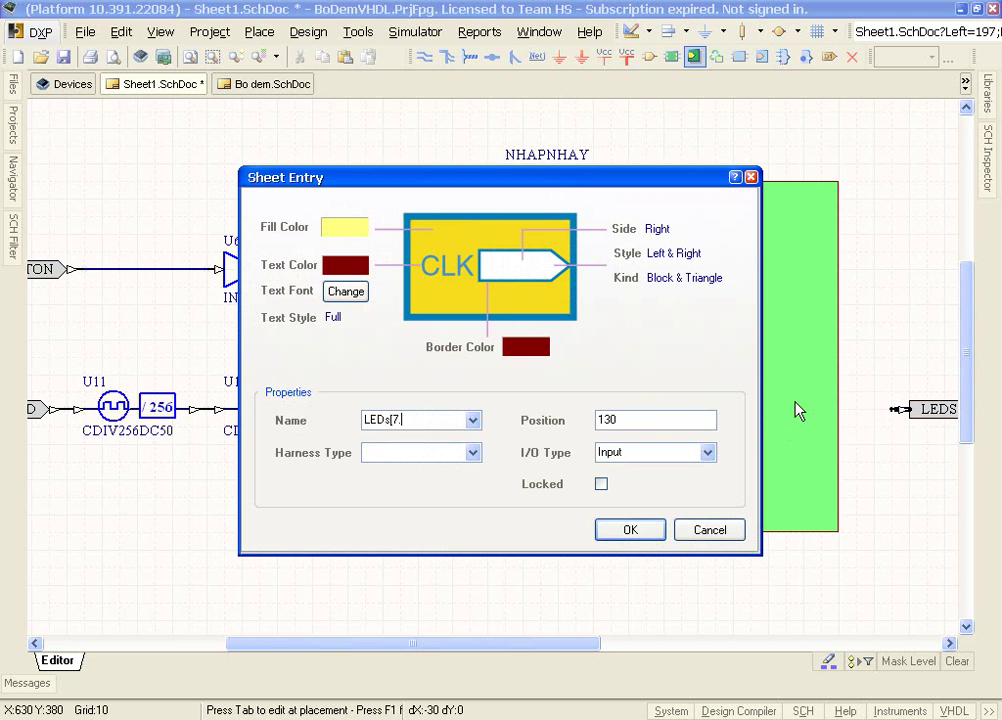
key(Return)
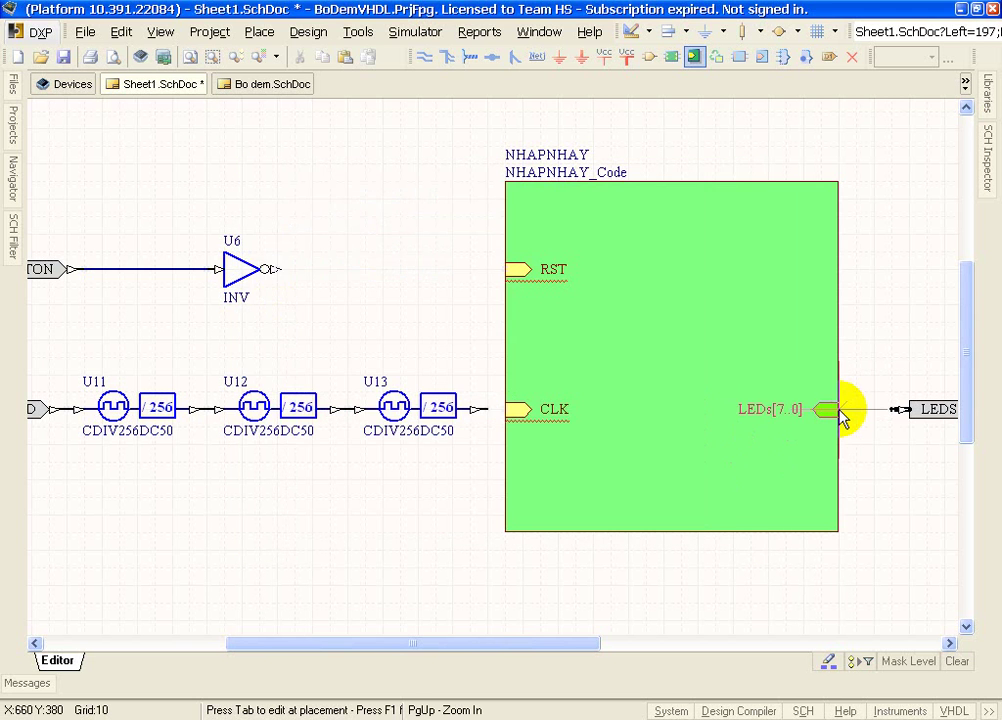
key(Tab)
click(707, 452)
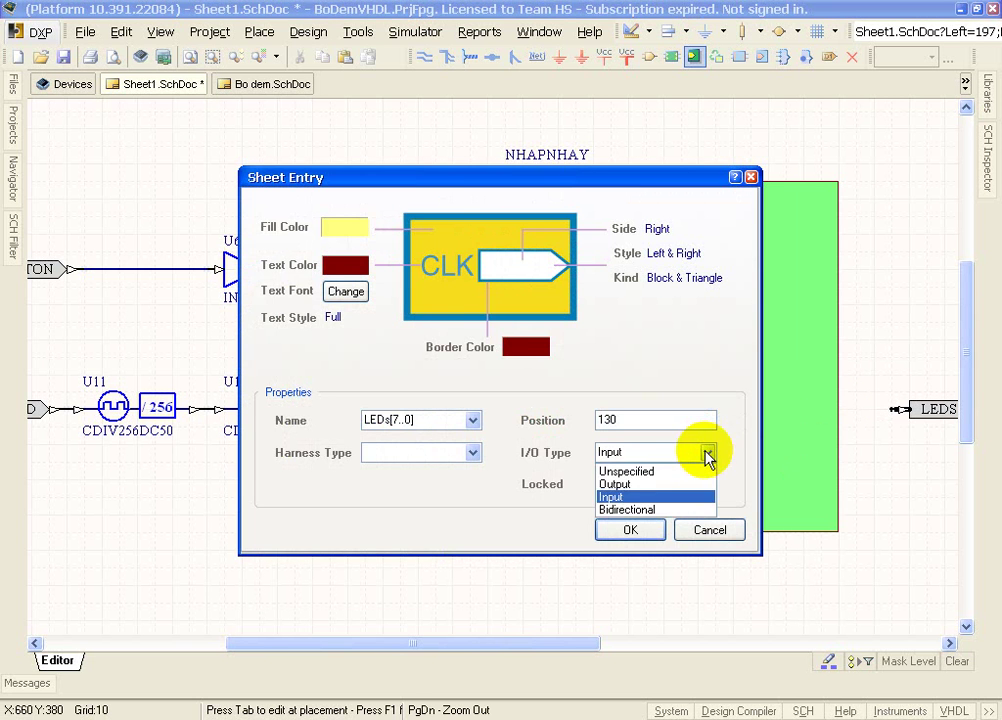
click(664, 484)
click(632, 528)
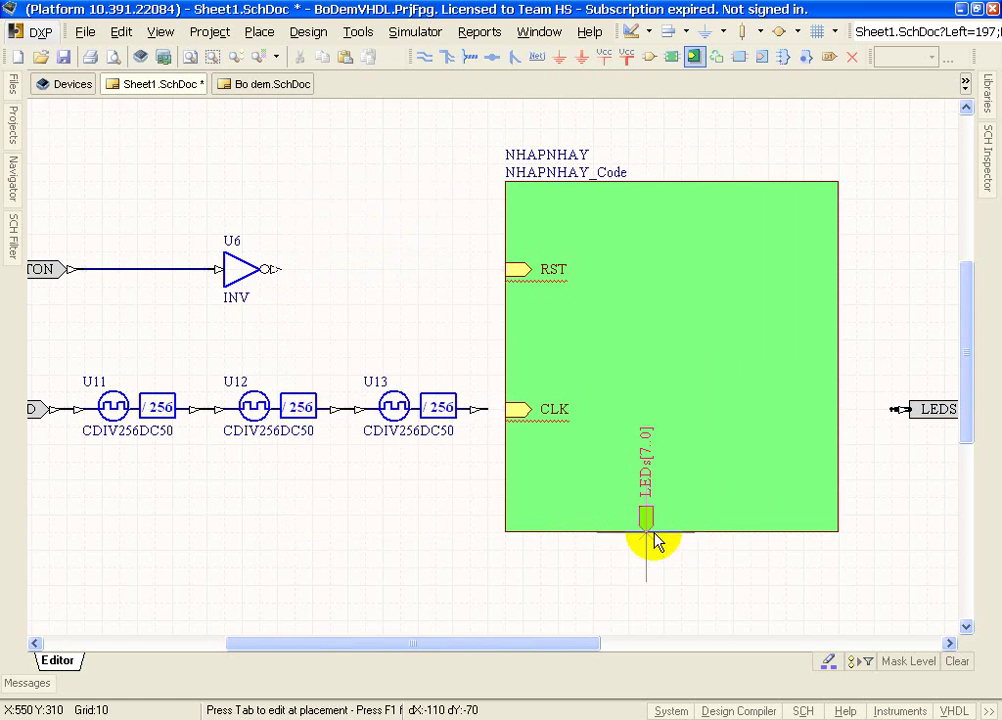
click(842, 415)
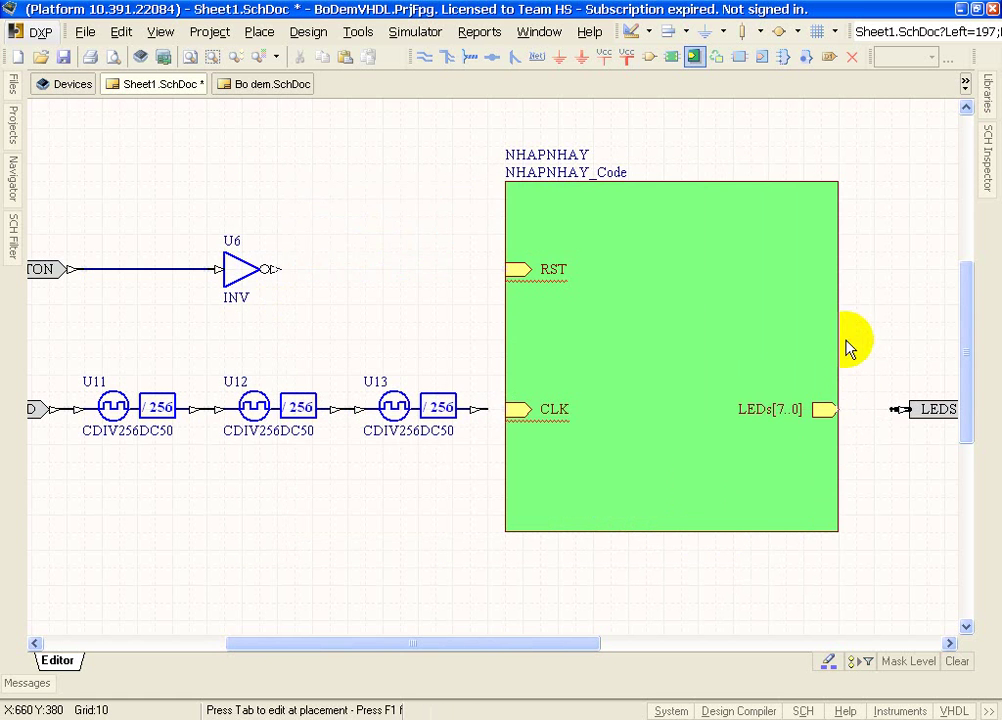
right_click(868, 318)
- Wire the output of inverter U6 to the RST entry of the NHAPNHAY symbol
right_drag(895, 351, 820, 362)
right_drag(381, 306, 676, 385)
click(424, 56)
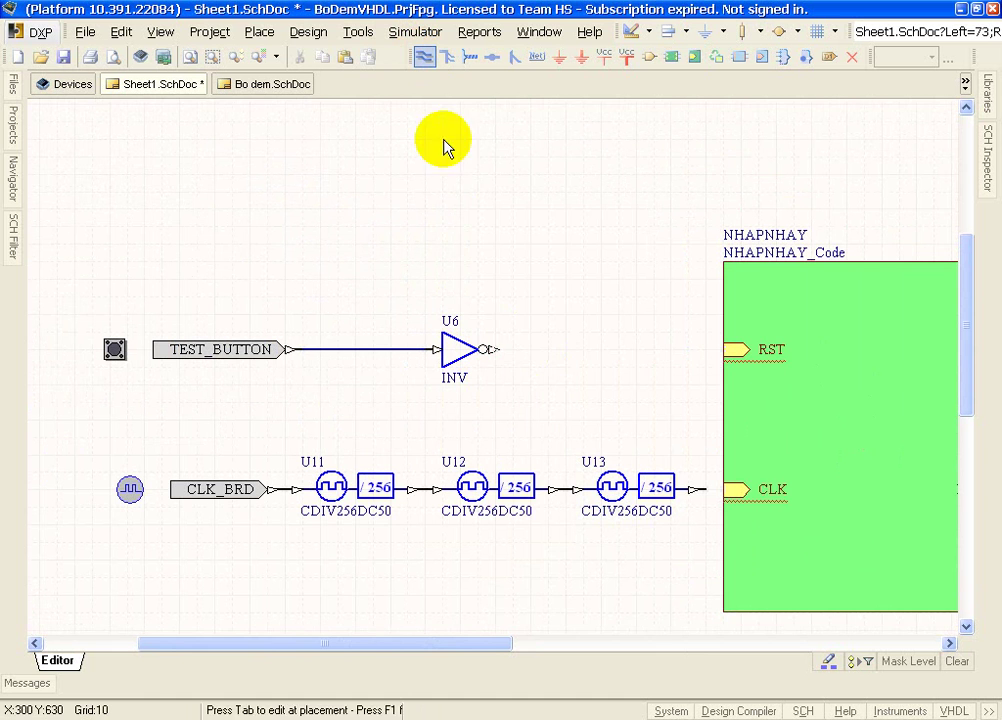
click(497, 349)
click(726, 360)
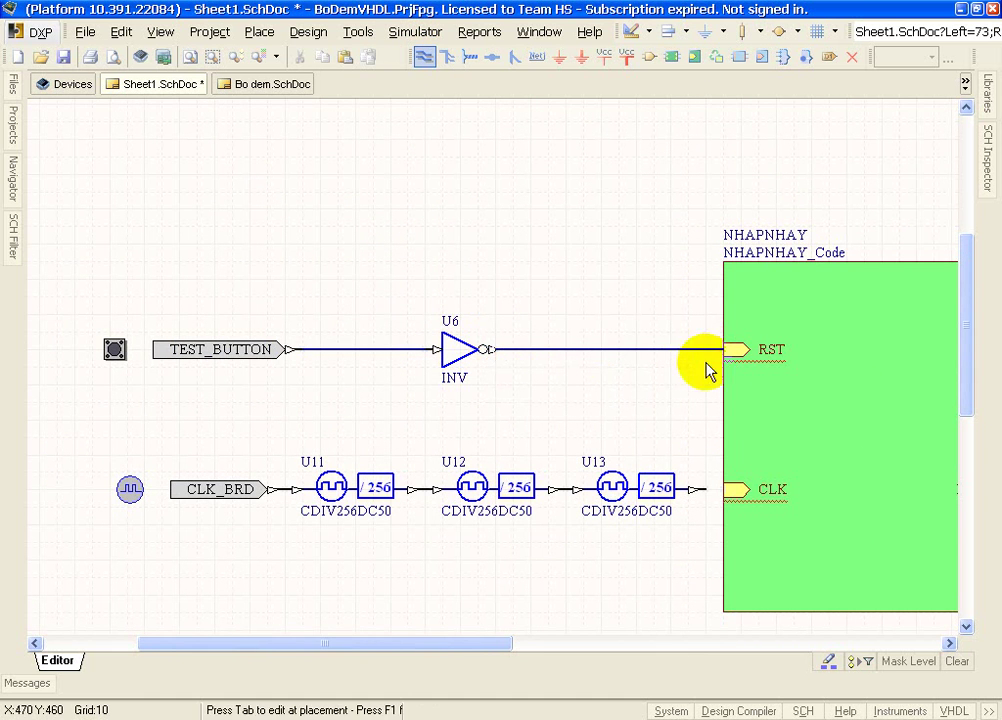
right_click(678, 423)
- Wire the output of clock divider U13 to the CLK entry of the NHAPNHAY symbol
right_drag(678, 423, 414, 298)
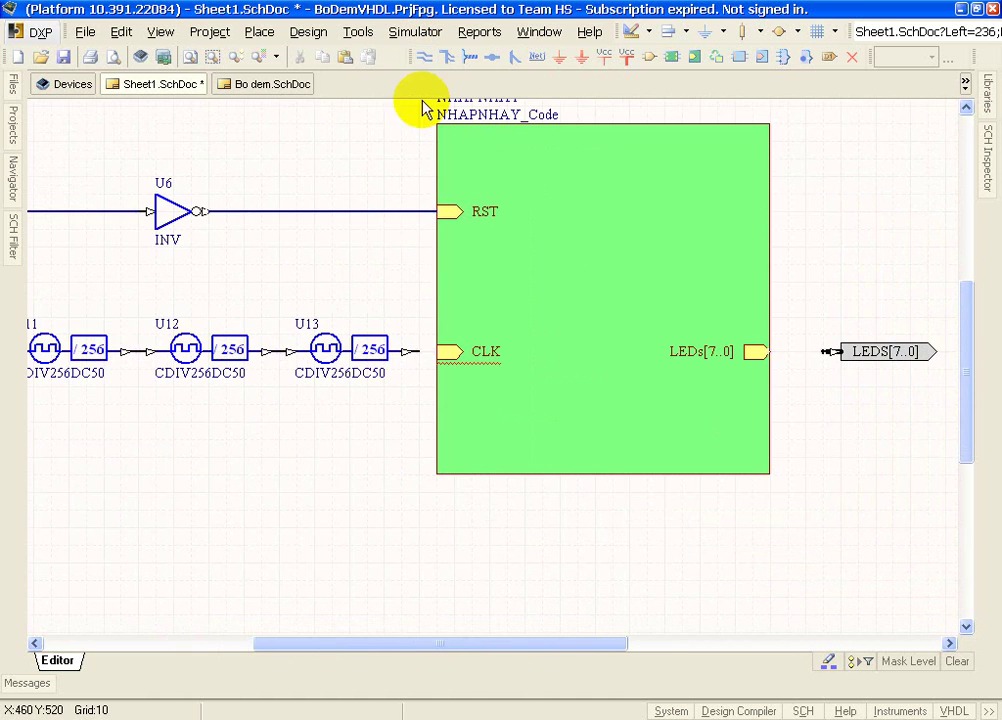
click(424, 56)
click(443, 352)
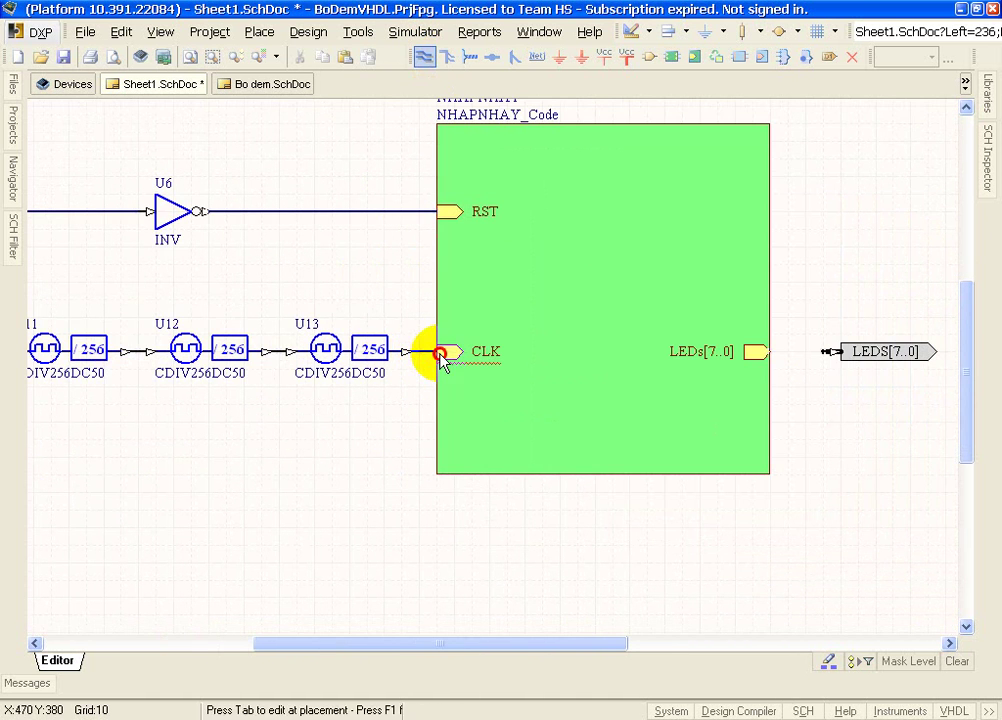
- Connect the LEDs[7..0] sheet entry to the LEDS[7..0] port with a single wire
click(766, 352)
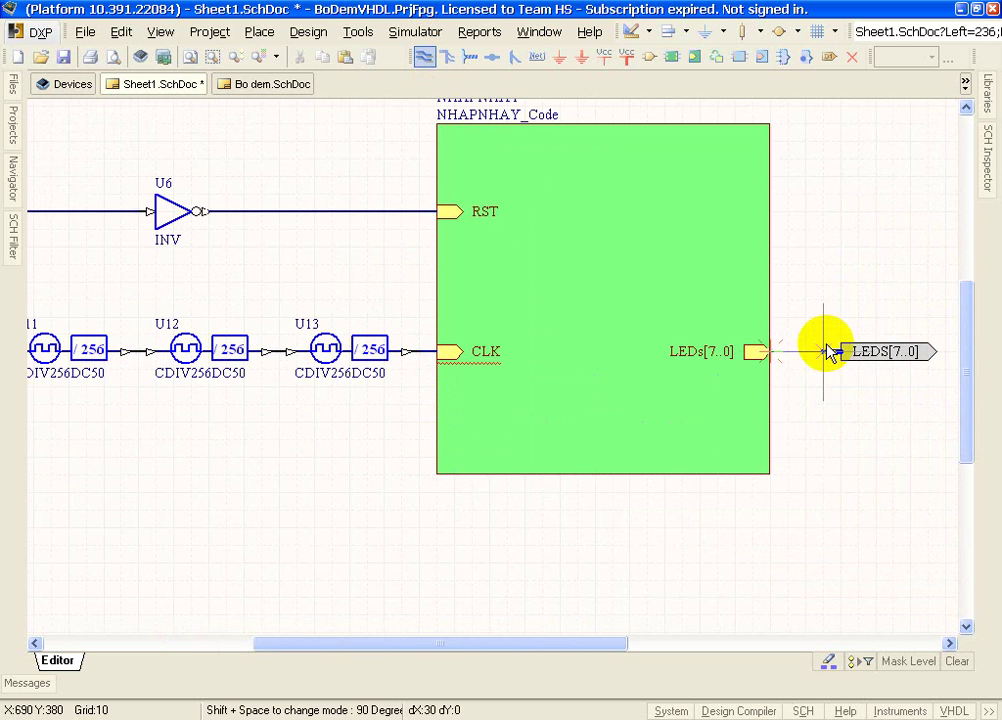
click(822, 352)
right_click(795, 272)
- Delete the single wire between the LEDs[7..0] sheet entry and the LEDS[7..0] port
ctrl+scroll(782, 270, down, 1)
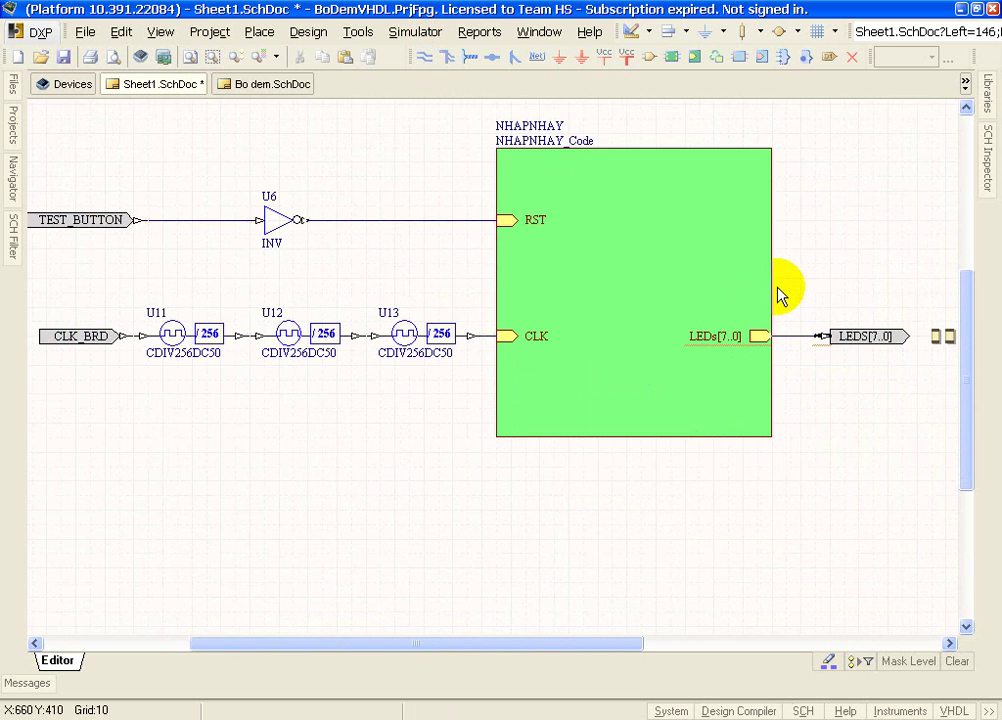
ctrl+scroll(843, 311, up, 1)
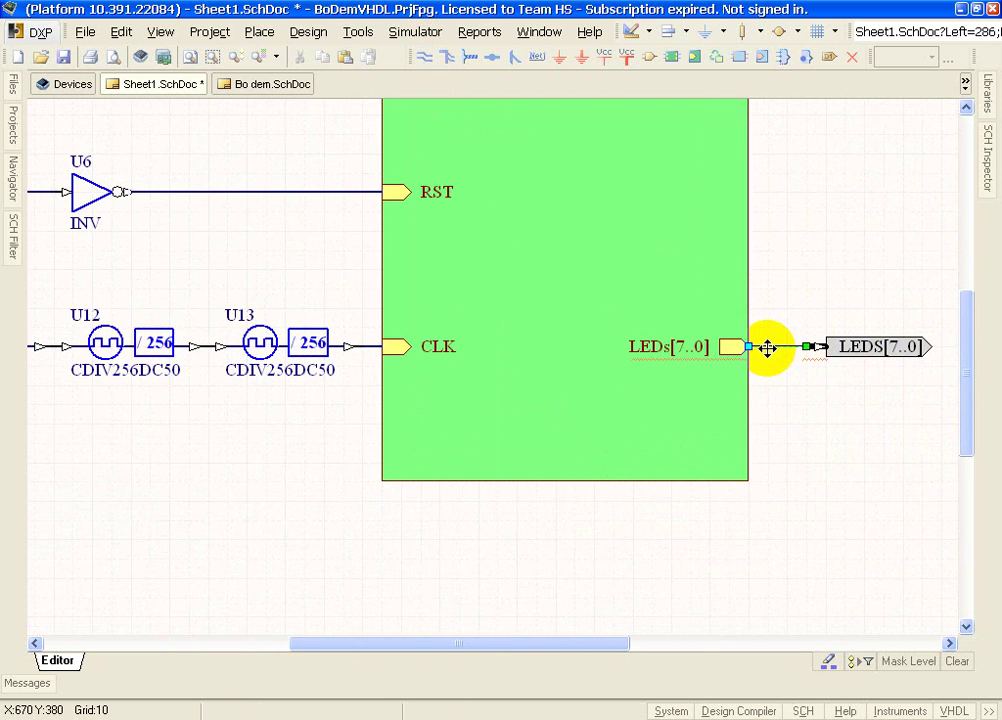
click(767, 347)
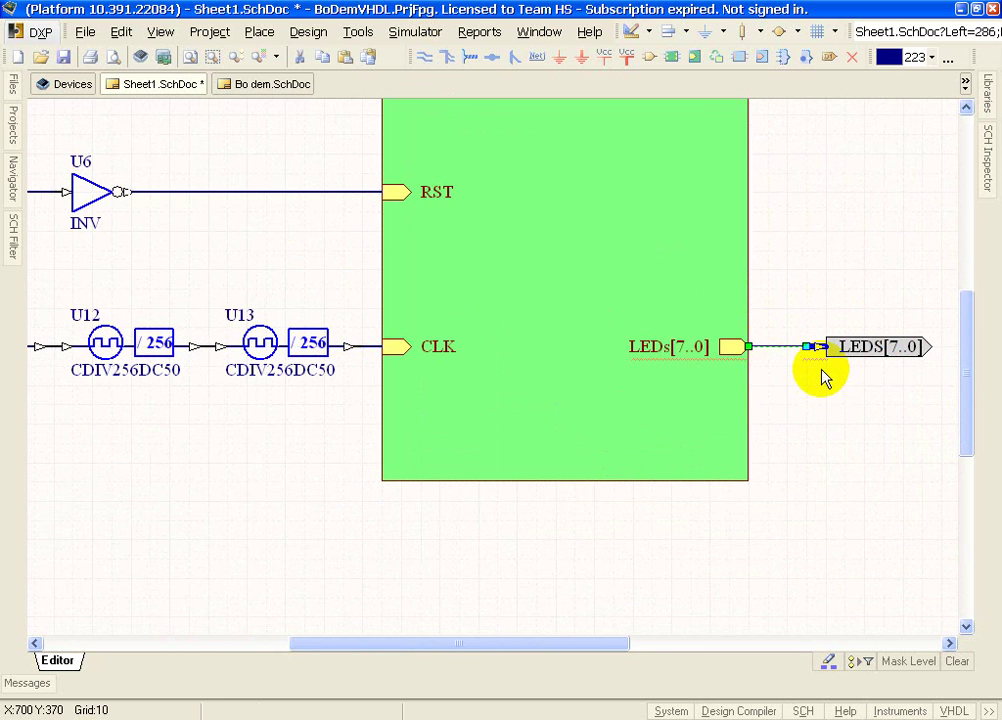
ctrl+scroll(822, 378, up, 1)
right_drag(805, 436, 575, 483)
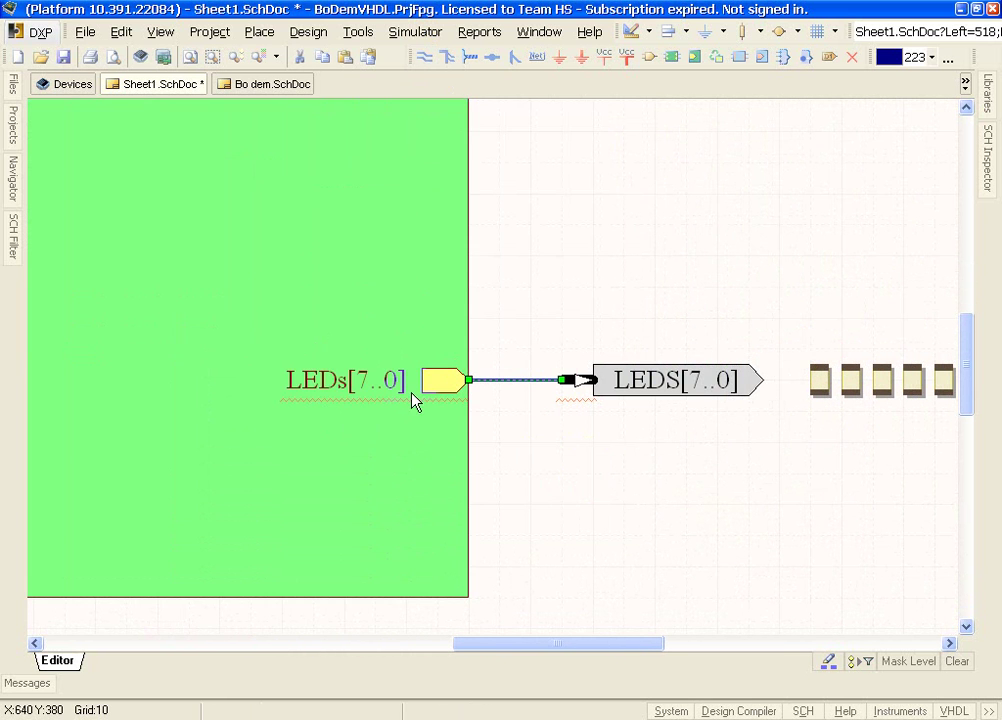
key(Delete)
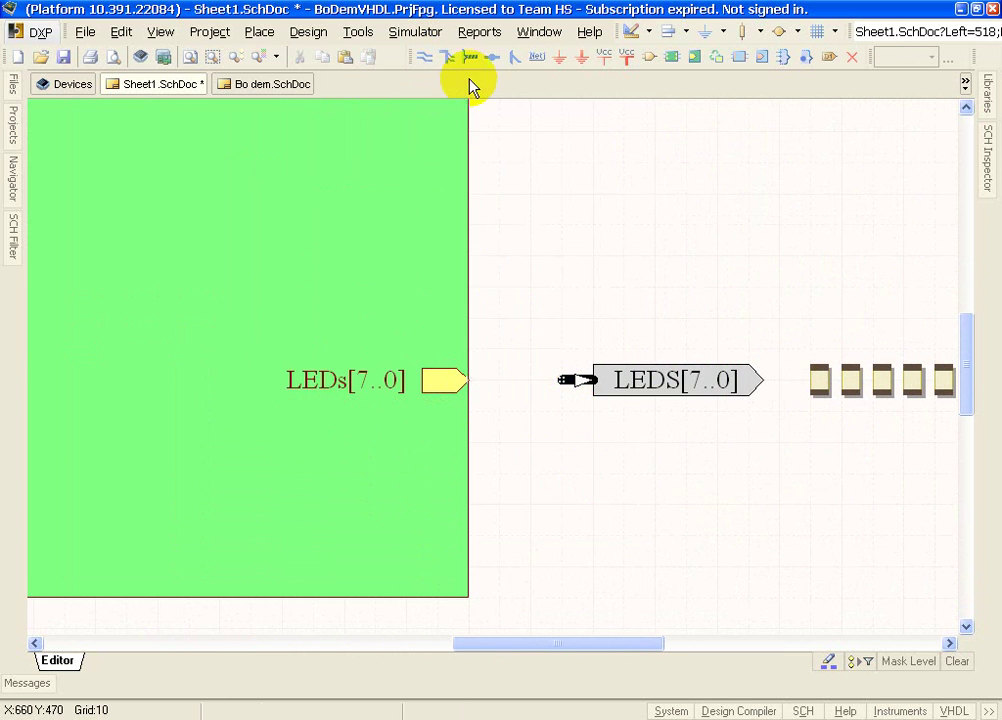
- Draw a bus from the LEDs[7..0] sheet entry to the LEDS[7..0] port
click(447, 60)
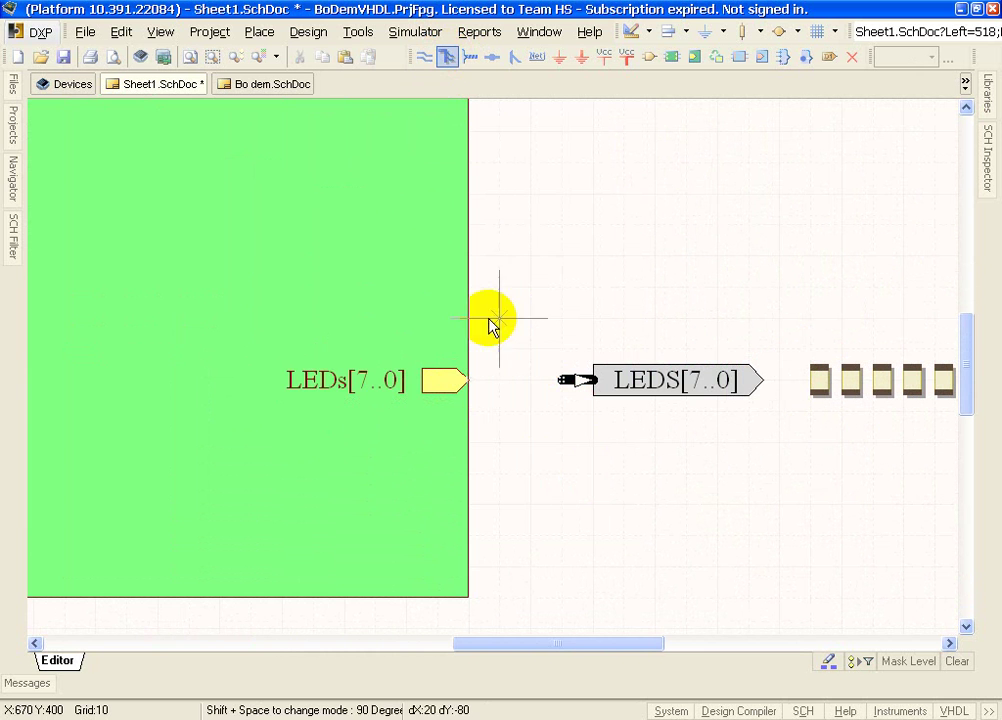
click(472, 380)
click(561, 380)
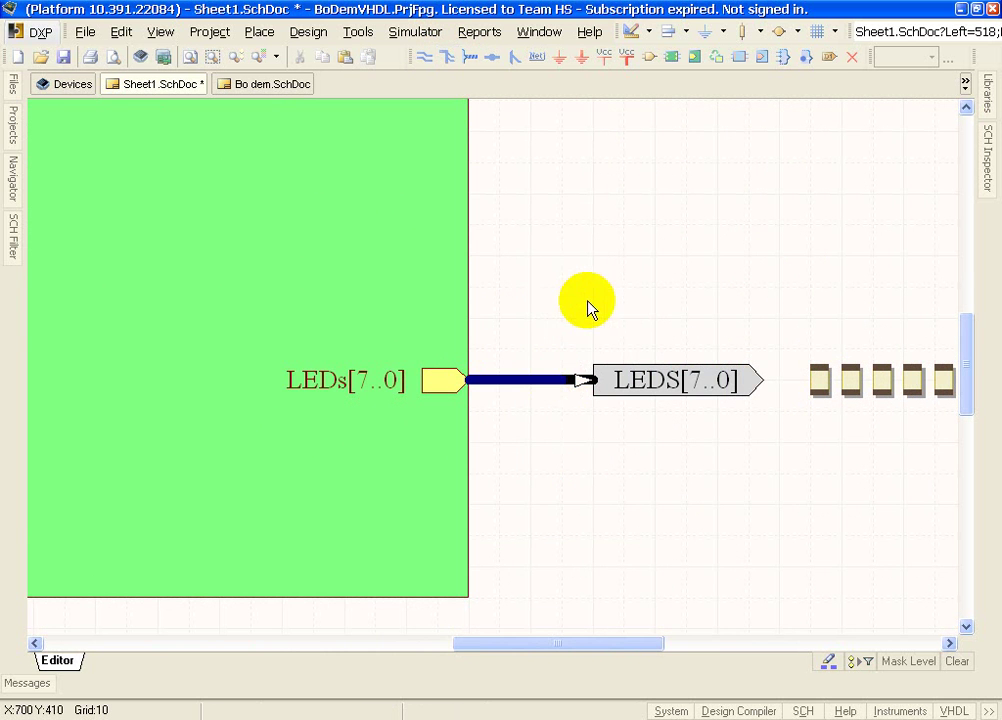
ctrl+scroll(586, 306, down, 2)
ctrl+scroll(665, 265, down, 1)
scroll(644, 329, up, 1)
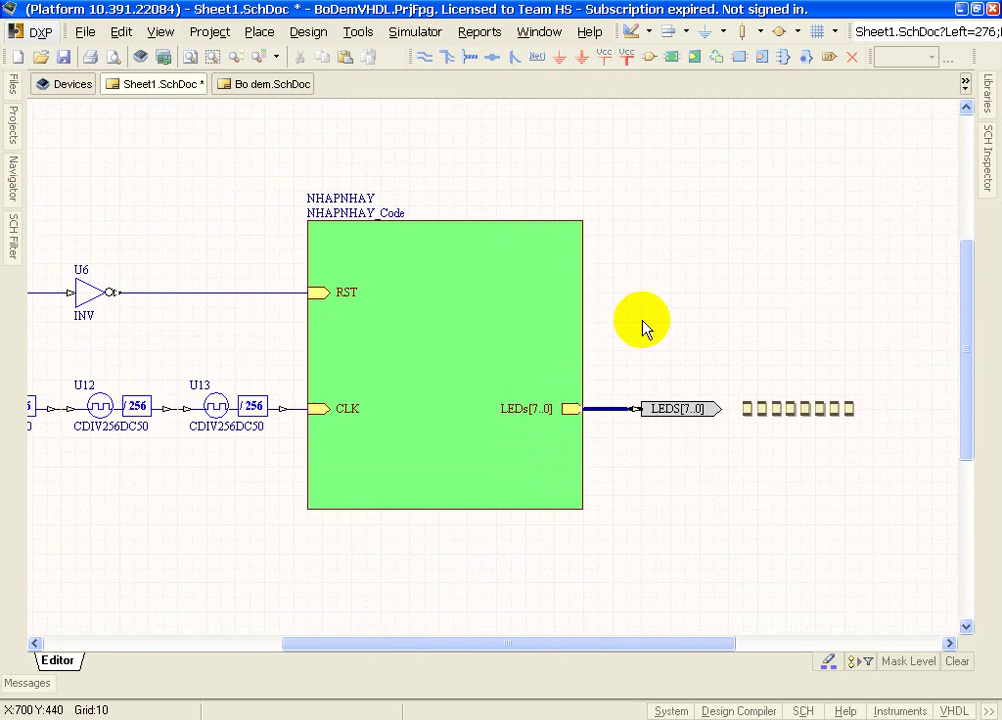
ctrl+scroll(660, 390, up, 1)
drag(635, 436, 670, 430)
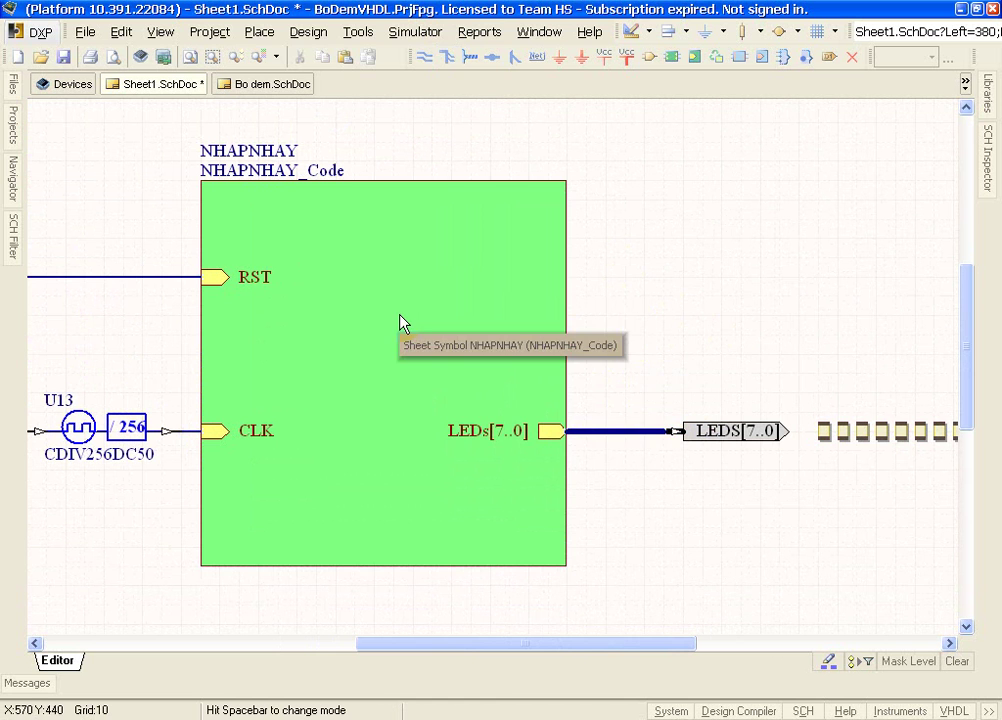
click(606, 430)
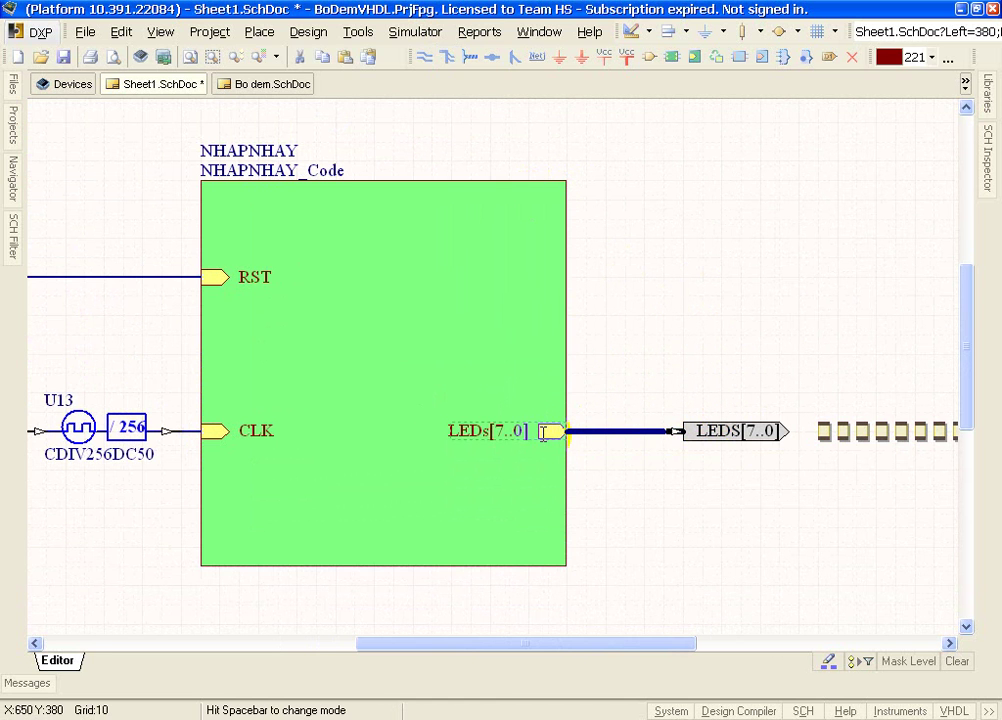
right_click(622, 167)
- Add another sheet entry to the NHAPNHAY symbol and name it LEDs_inp[7..0]
click(694, 57)
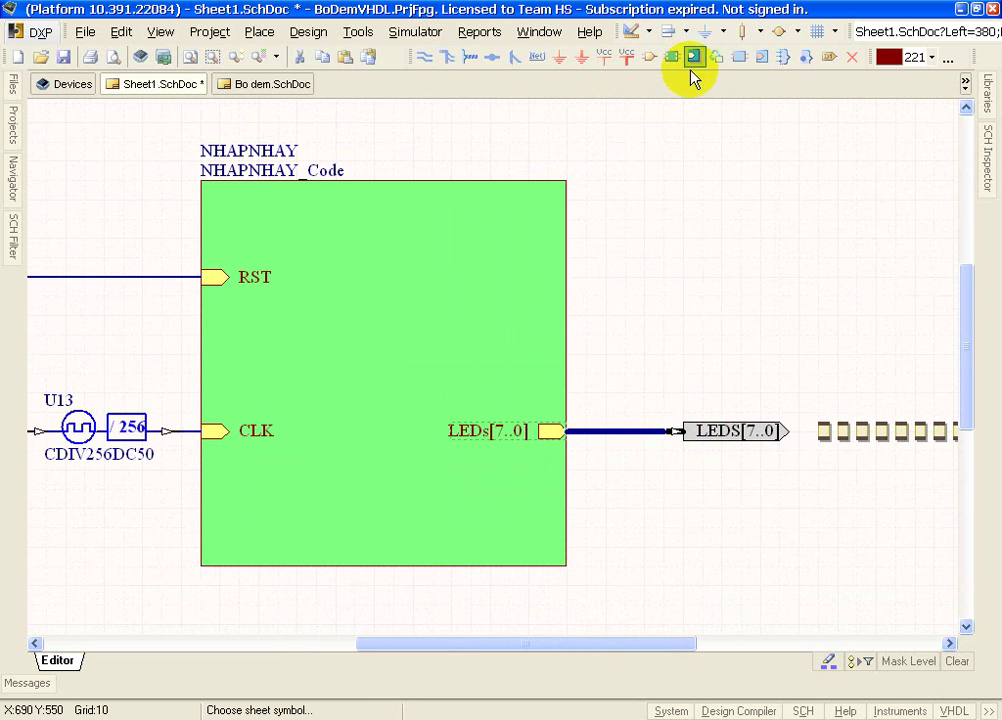
click(543, 262)
key(Tab)
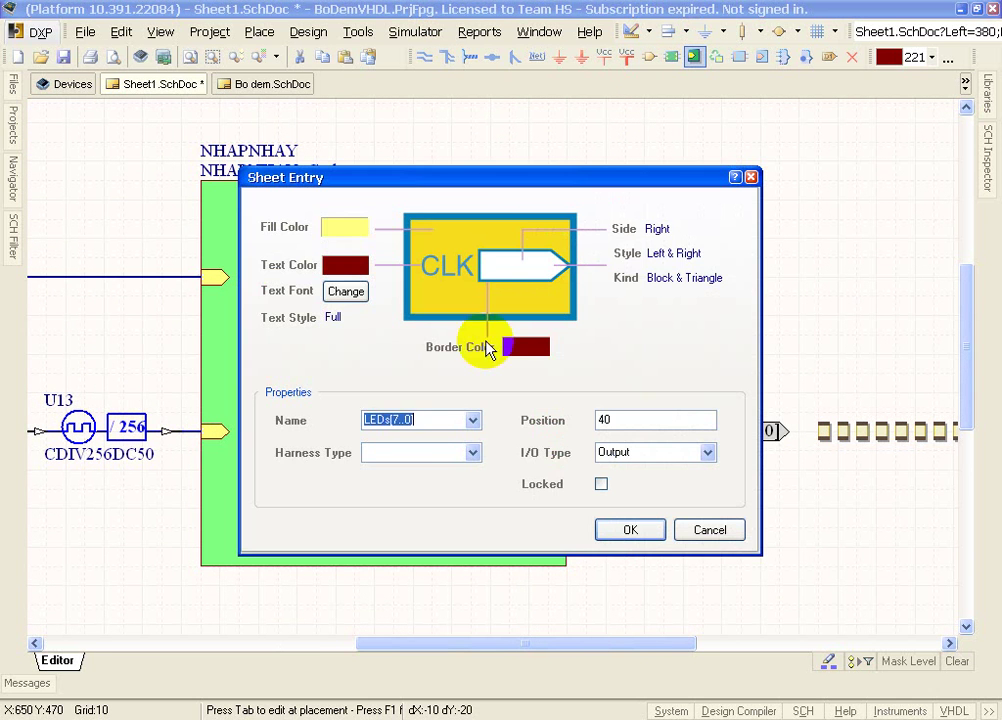
click(389, 420)
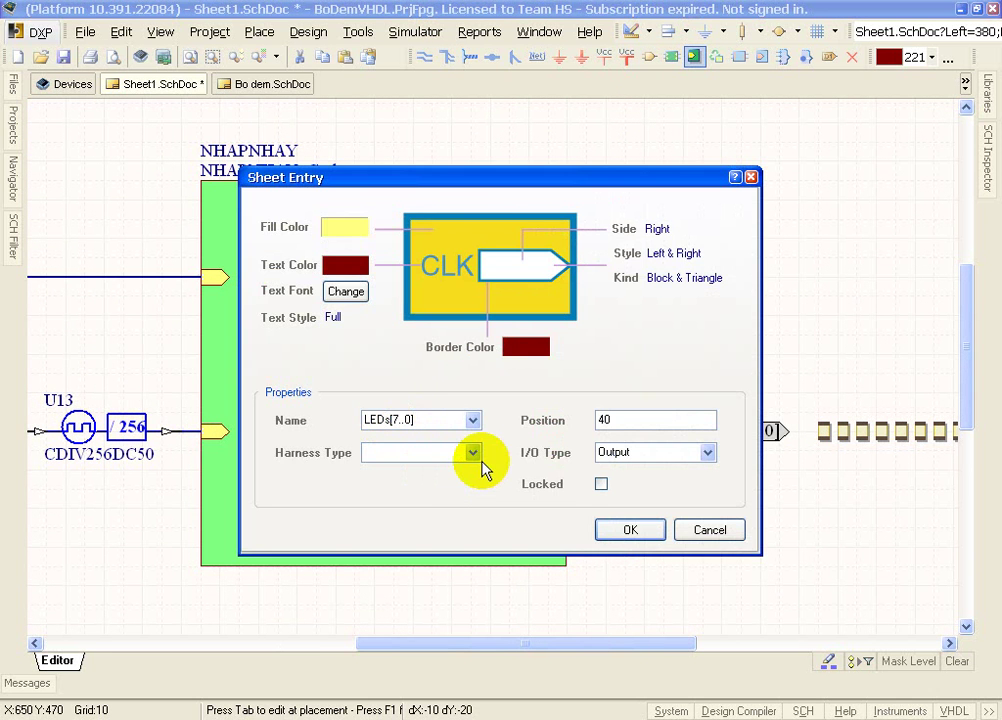
text(_inp)
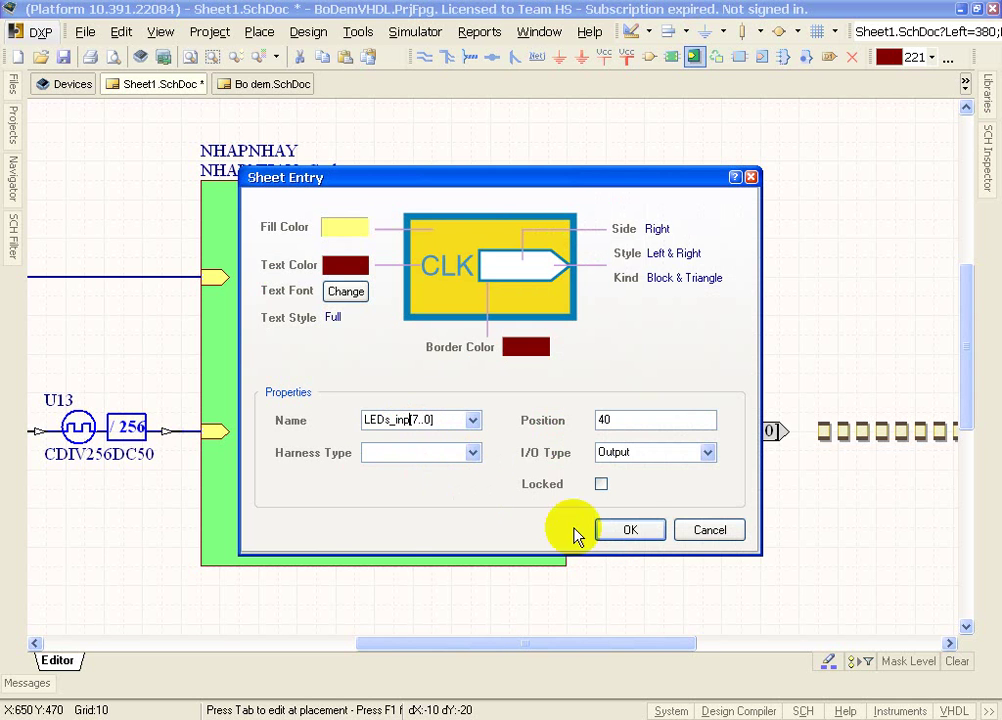
click(631, 531)
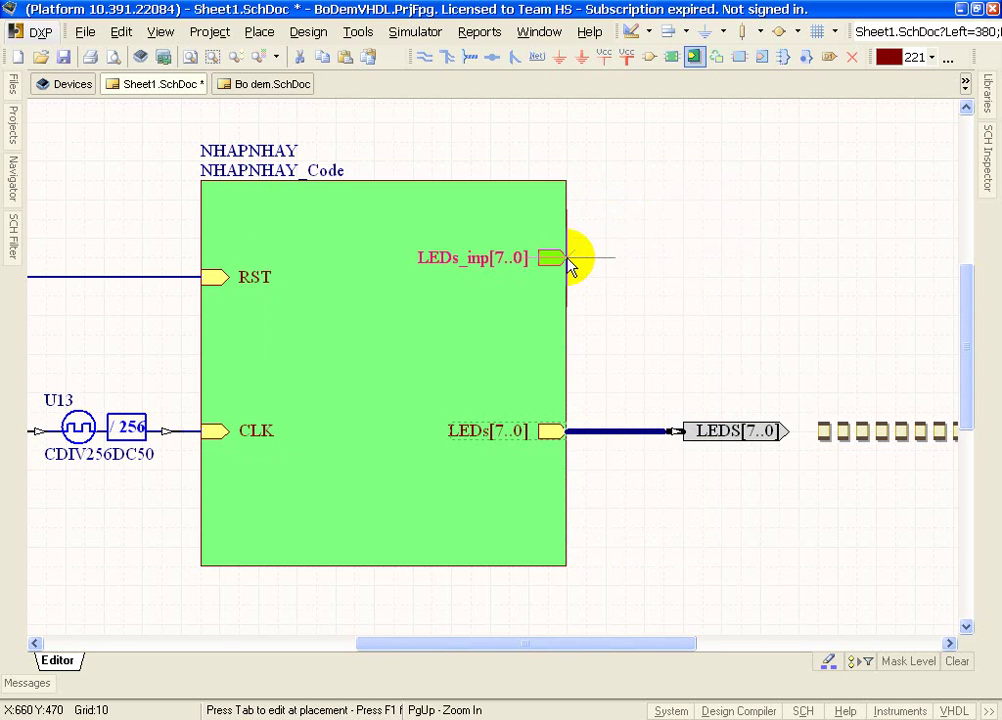
- Set the I/O type of LEDs_inp[7..0] to Input and place the entry opposite RST, above the LEDs[7..0] entry
key(Tab)
click(660, 452)
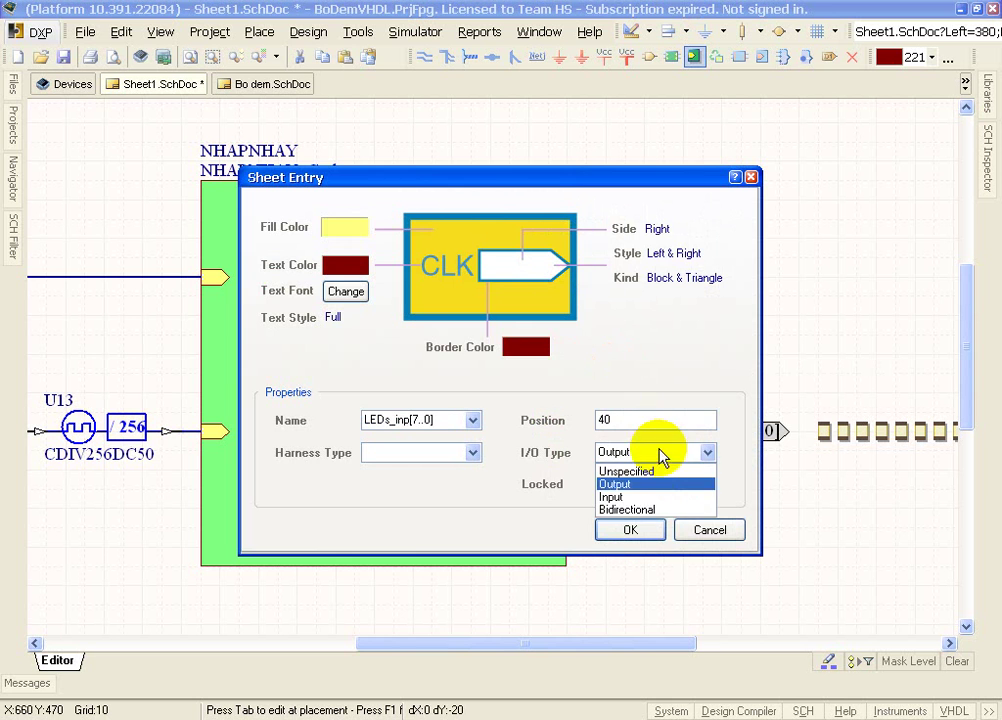
click(645, 497)
click(645, 531)
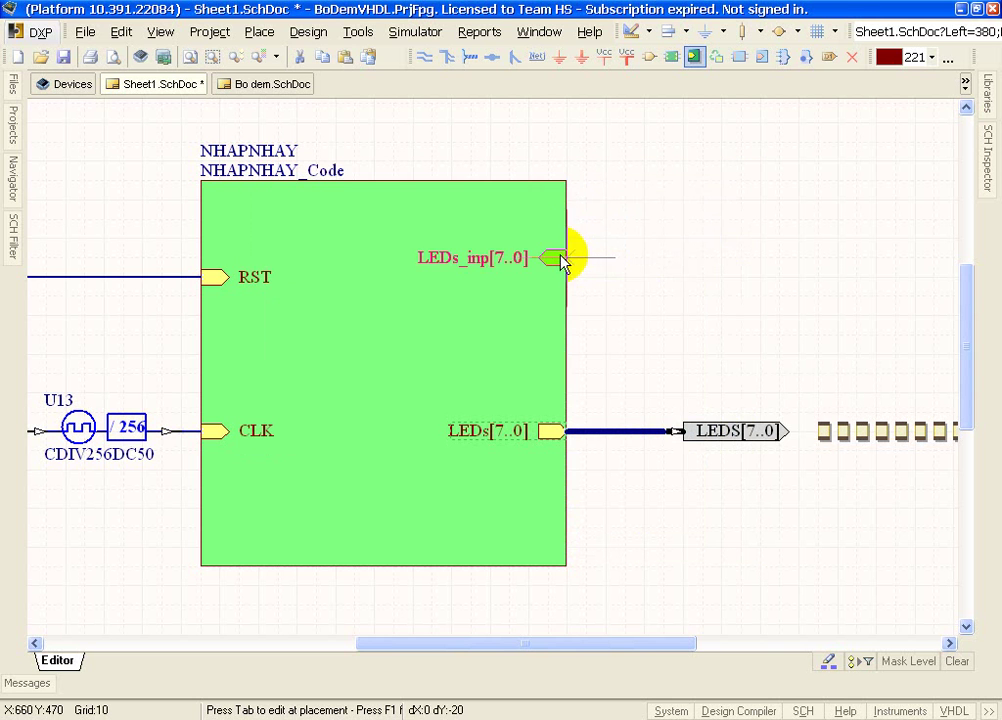
click(572, 277)
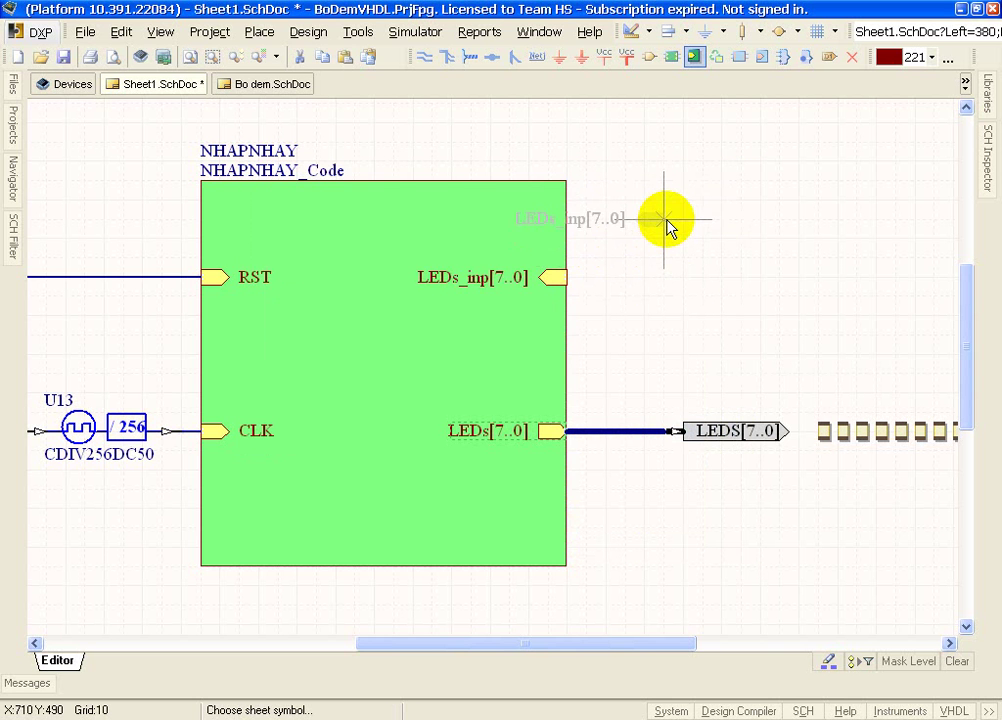
key(Escape)
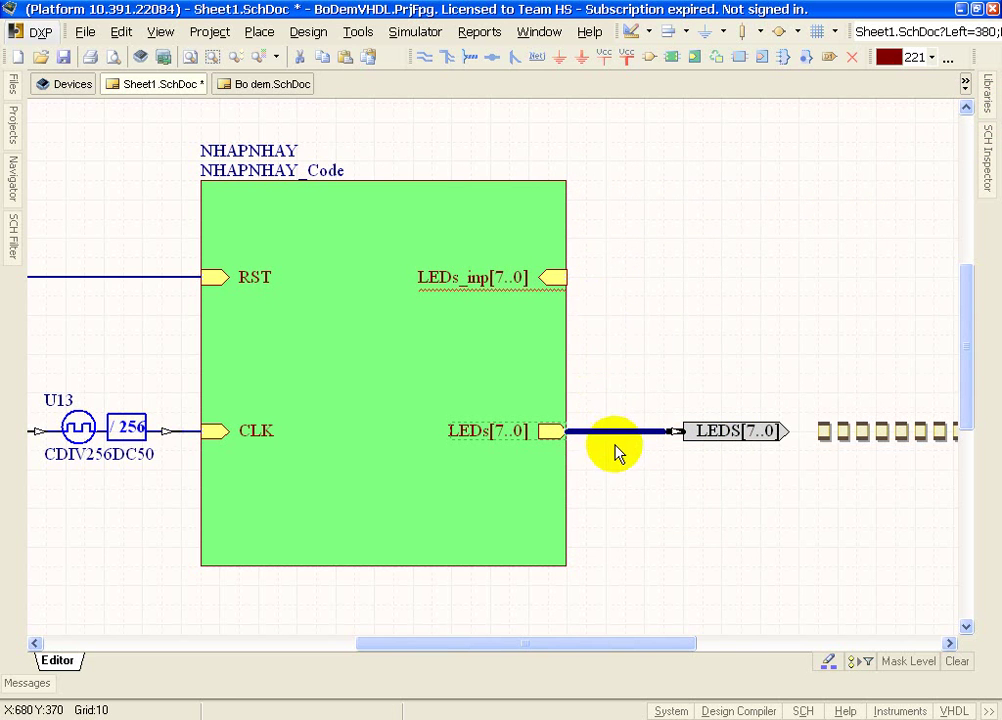
- Place an INV8B bus inverter from FPGA Generic.IntLib above the LEDs[7..0] bus, rotated to point upward
click(990, 108)
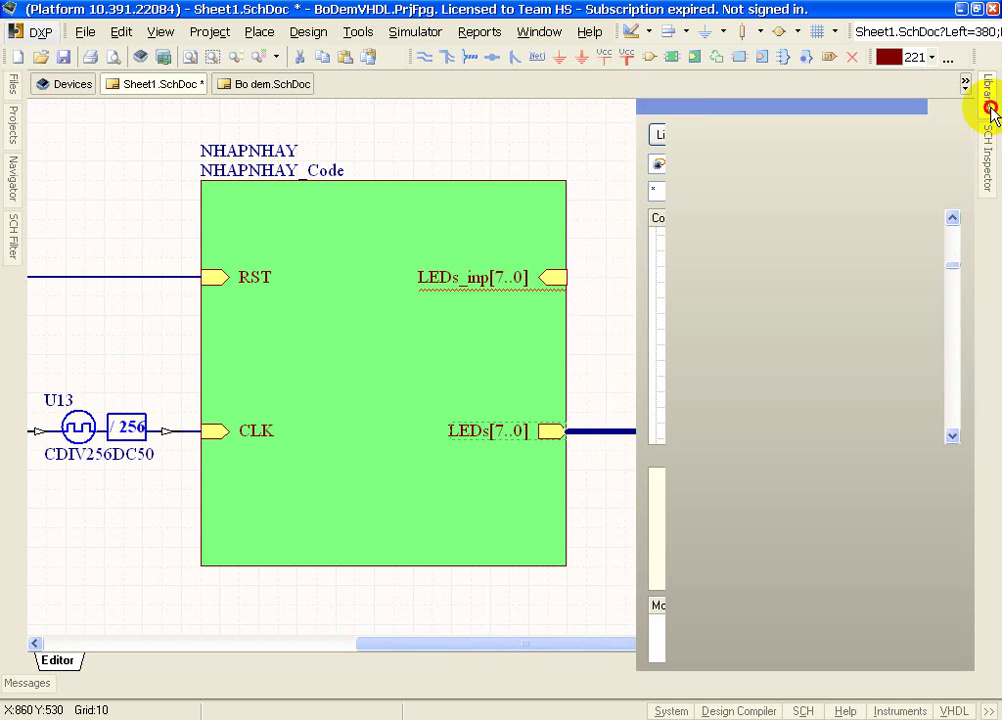
click(702, 236)
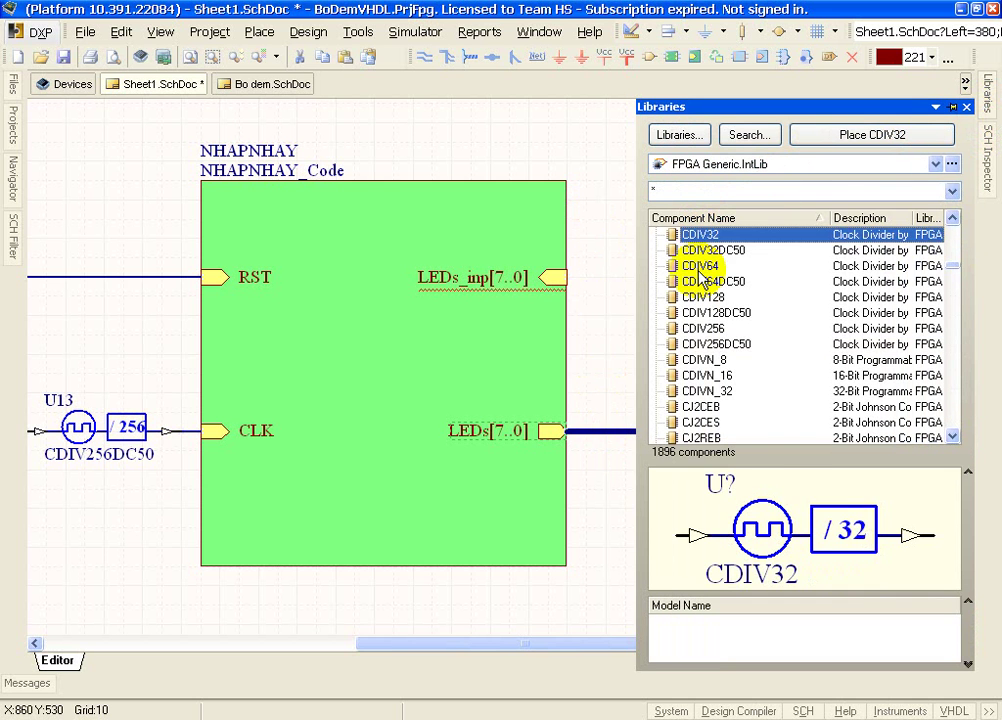
text(inv)
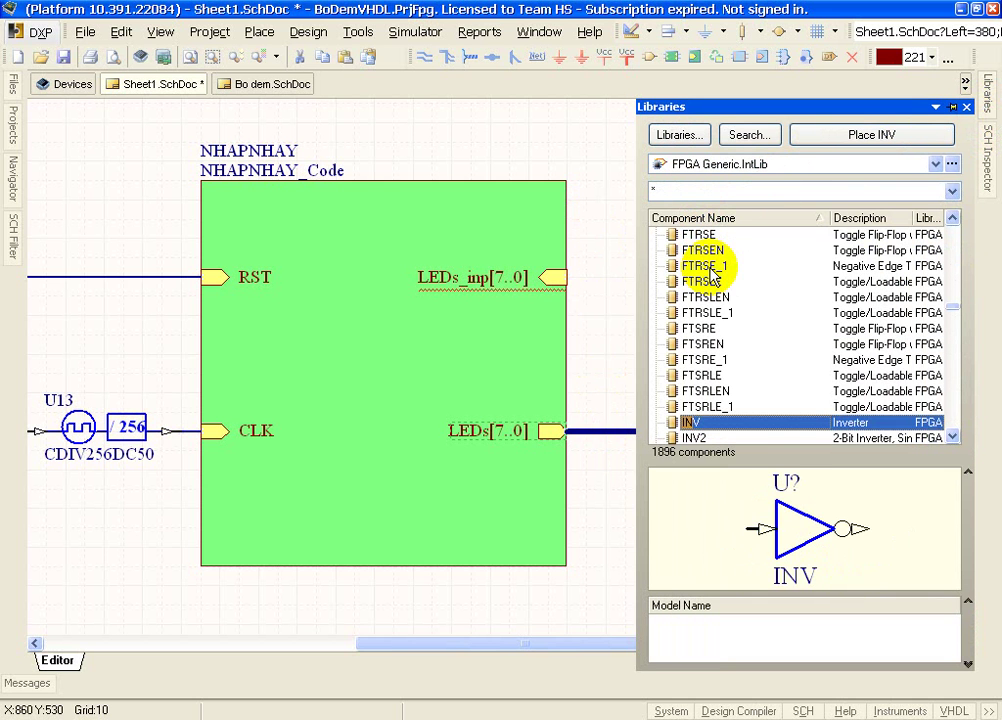
scroll(720, 320, down, 4)
scroll(738, 347, down, 2)
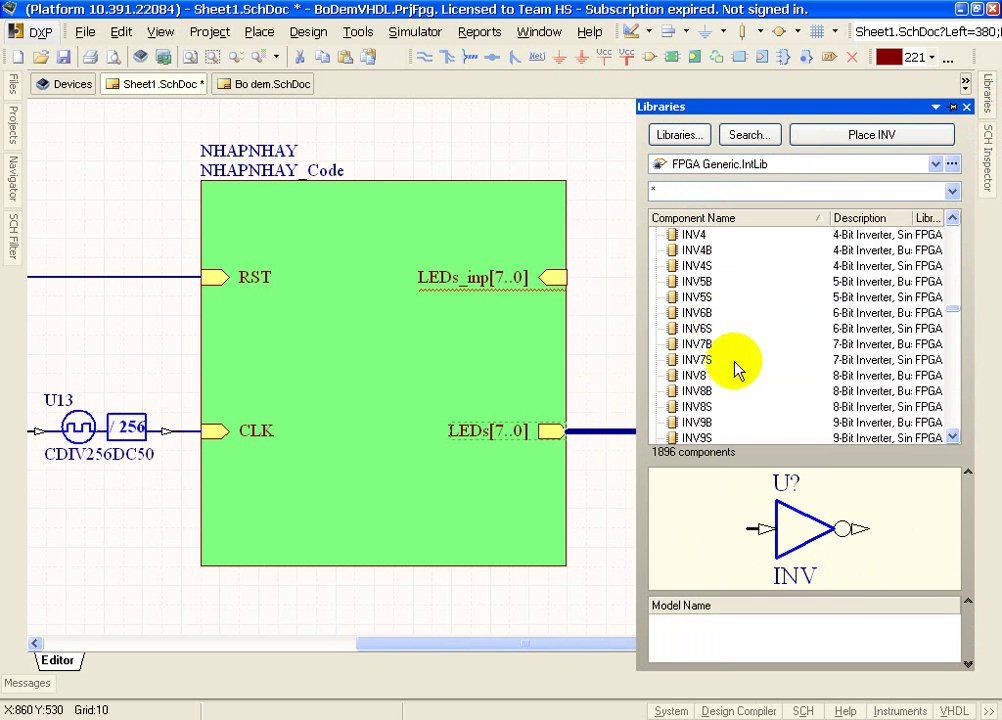
click(714, 391)
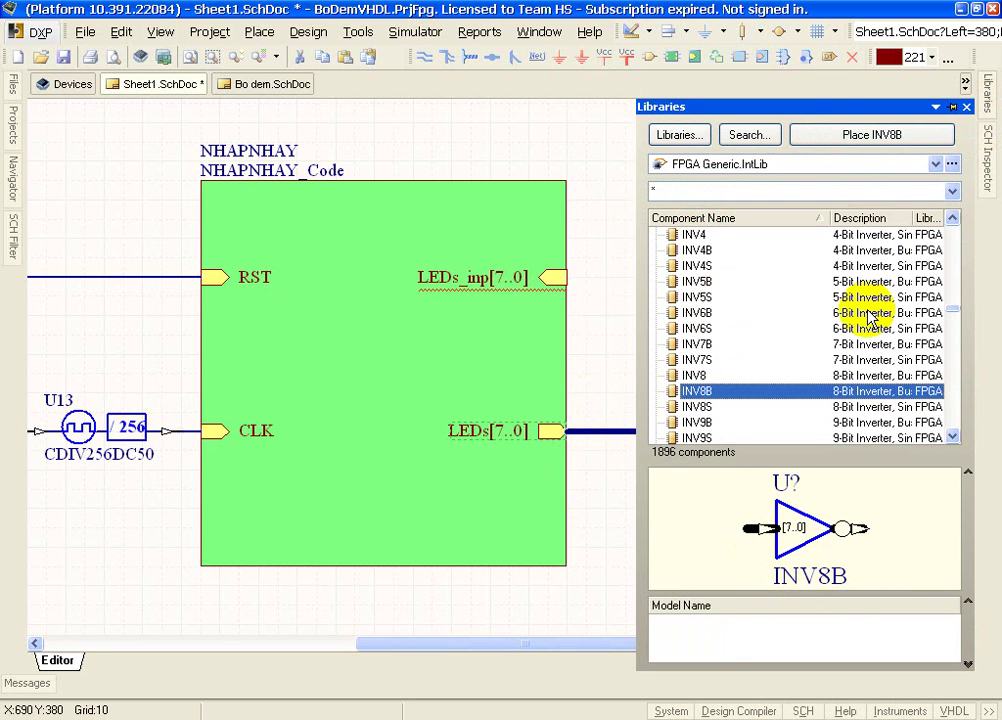
click(884, 136)
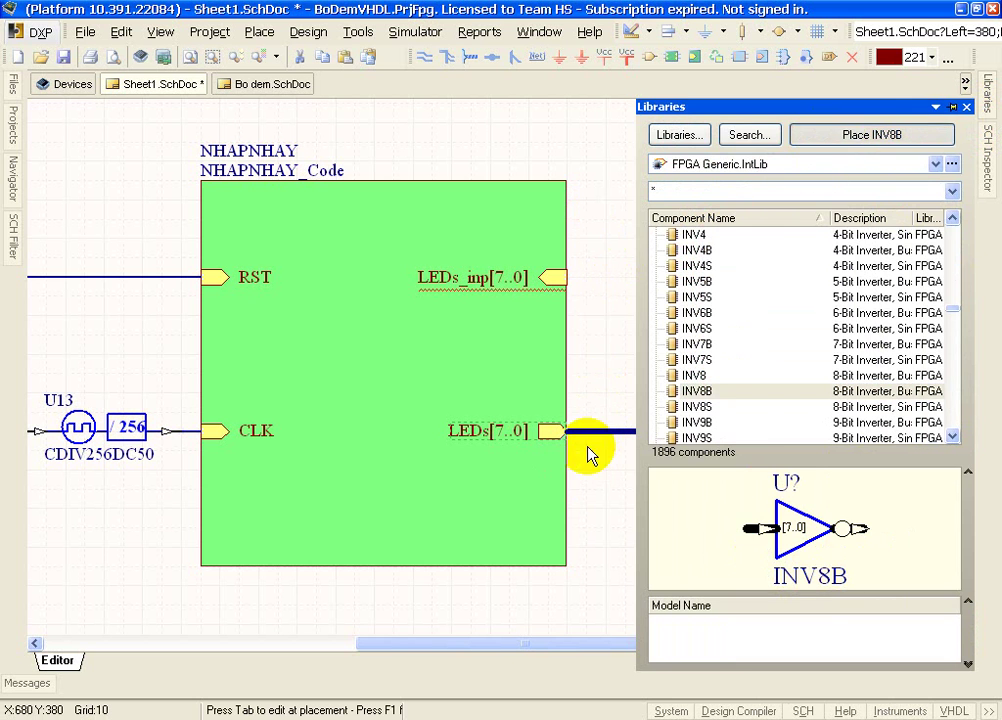
key(space)
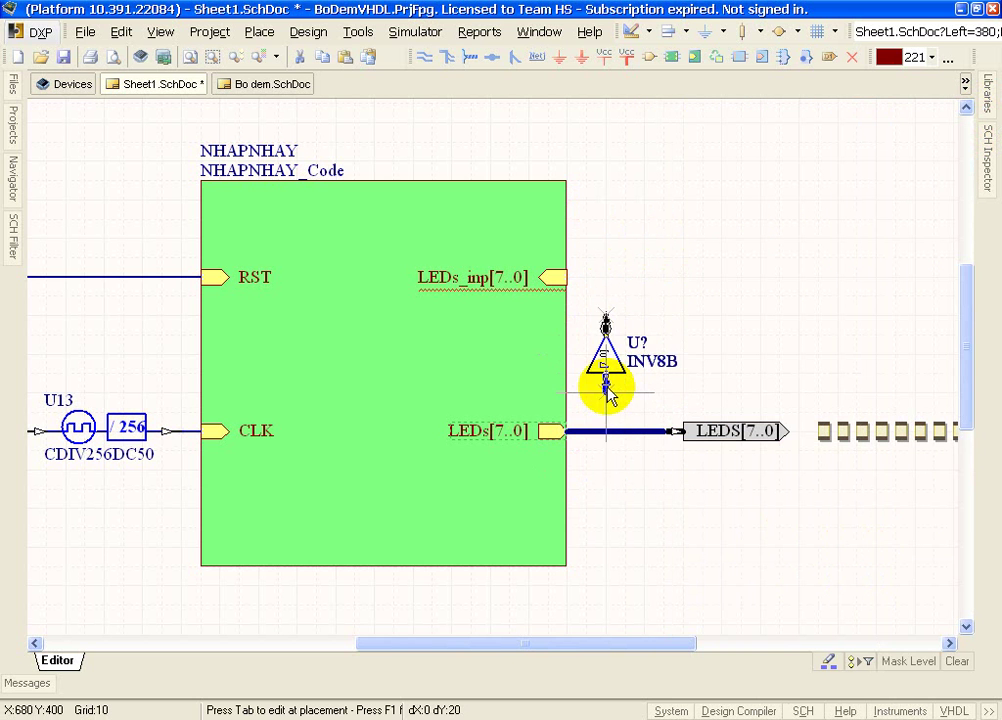
key(space)
key(space)
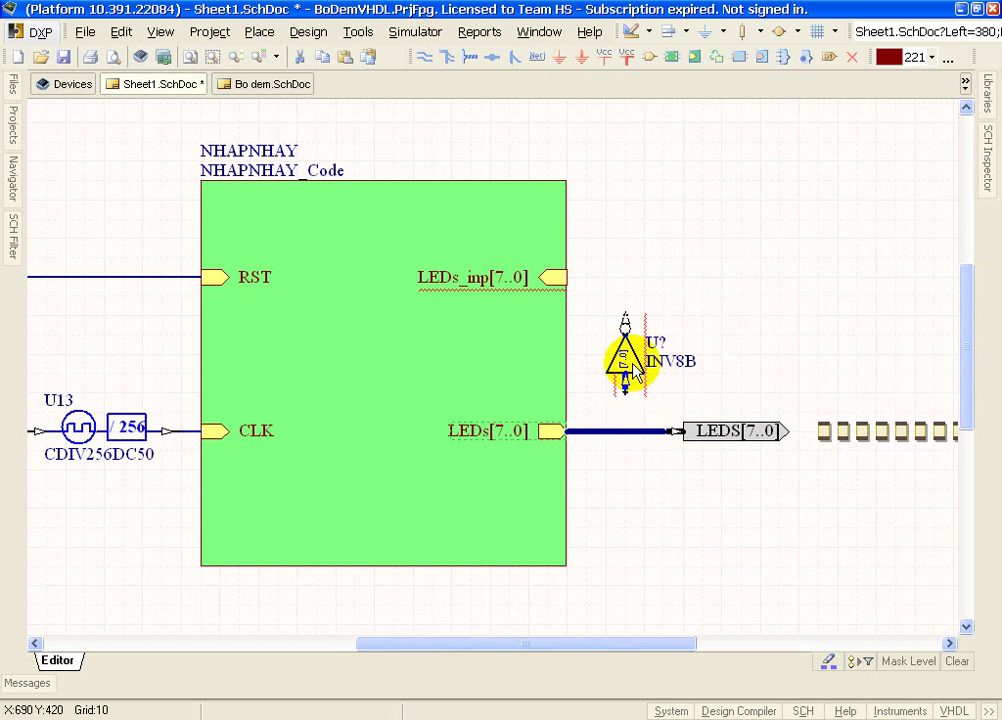
- Try moving the INV8B inverter down onto the LEDs[7..0] bus, and return it to its previous position
click(628, 358)
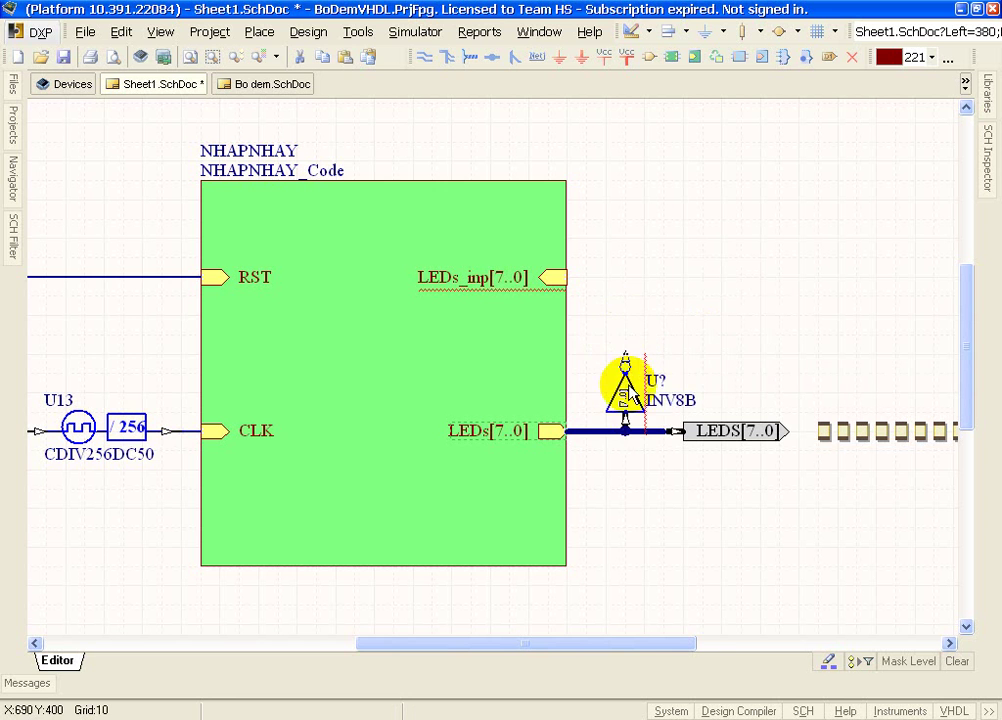
key(ctrl+z)
click(620, 318)
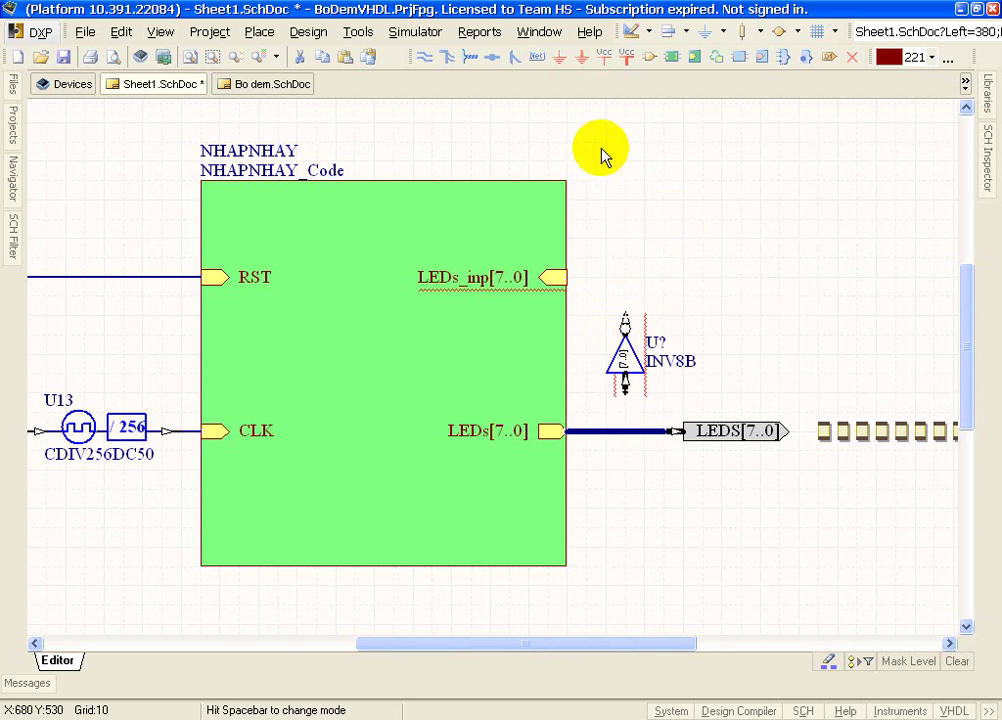
- Draw buses from the INV8B input to the LEDs[7..0] bus and from its output to the LEDs_inp[7..0] entry
click(447, 57)
click(624, 381)
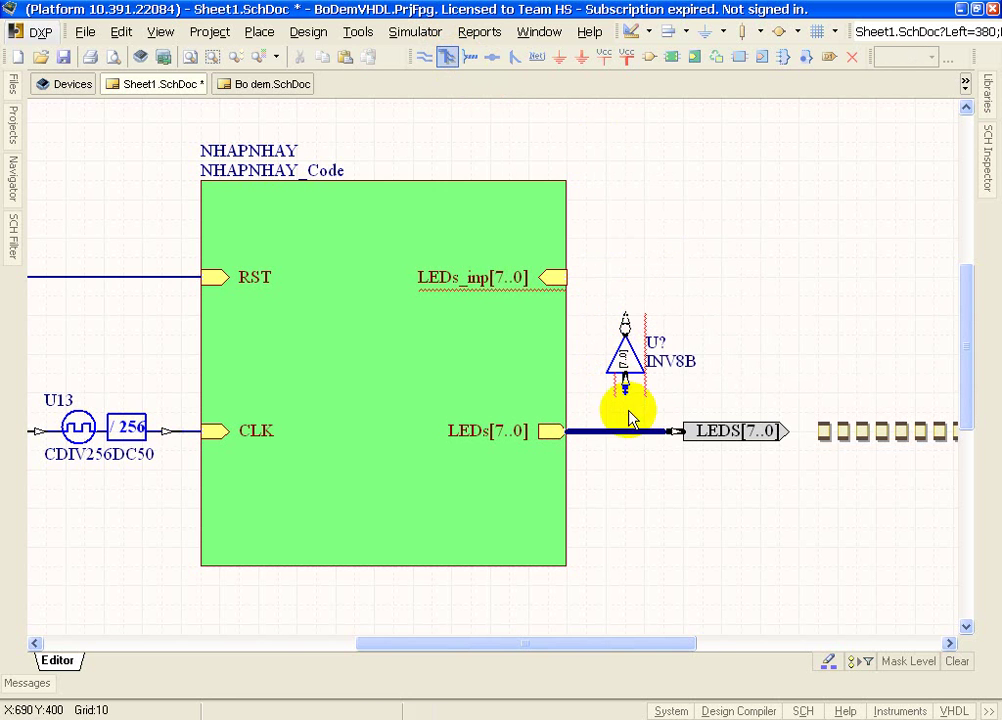
click(627, 431)
click(625, 320)
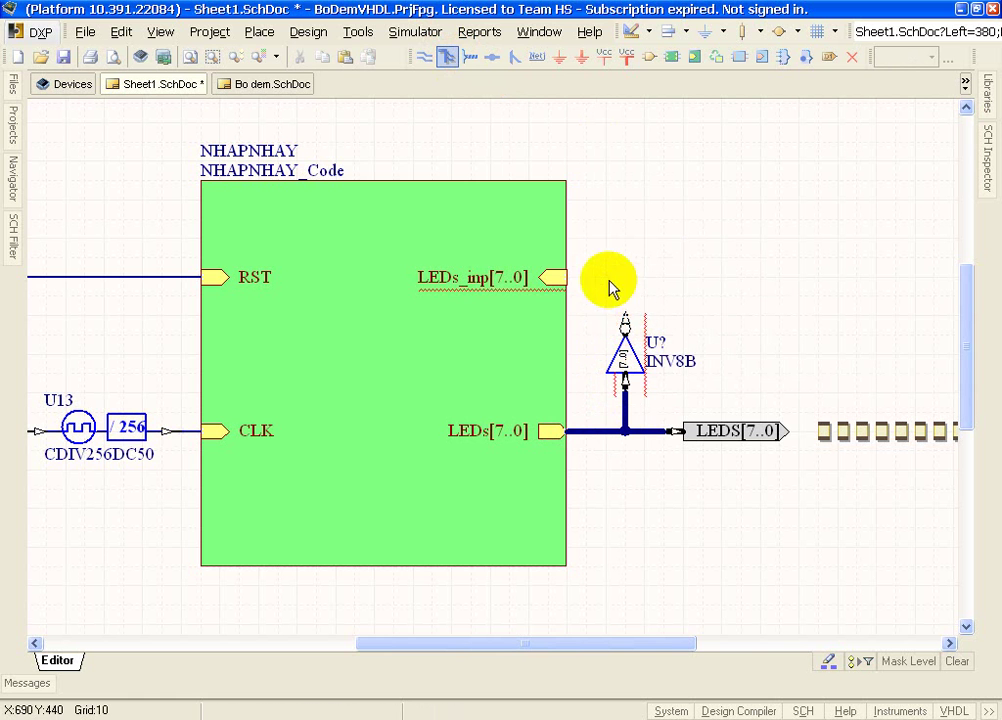
click(567, 277)
right_click(682, 253)
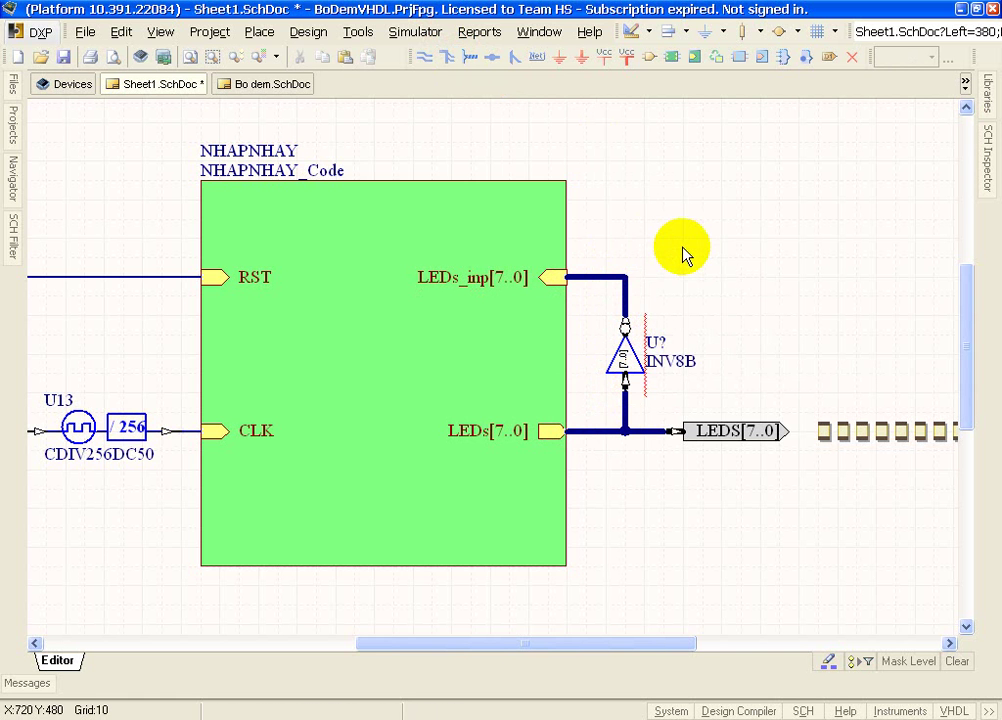
- Set the designator of the INV8B inverter to U1
ctrl+scroll(698, 320, down, 2)
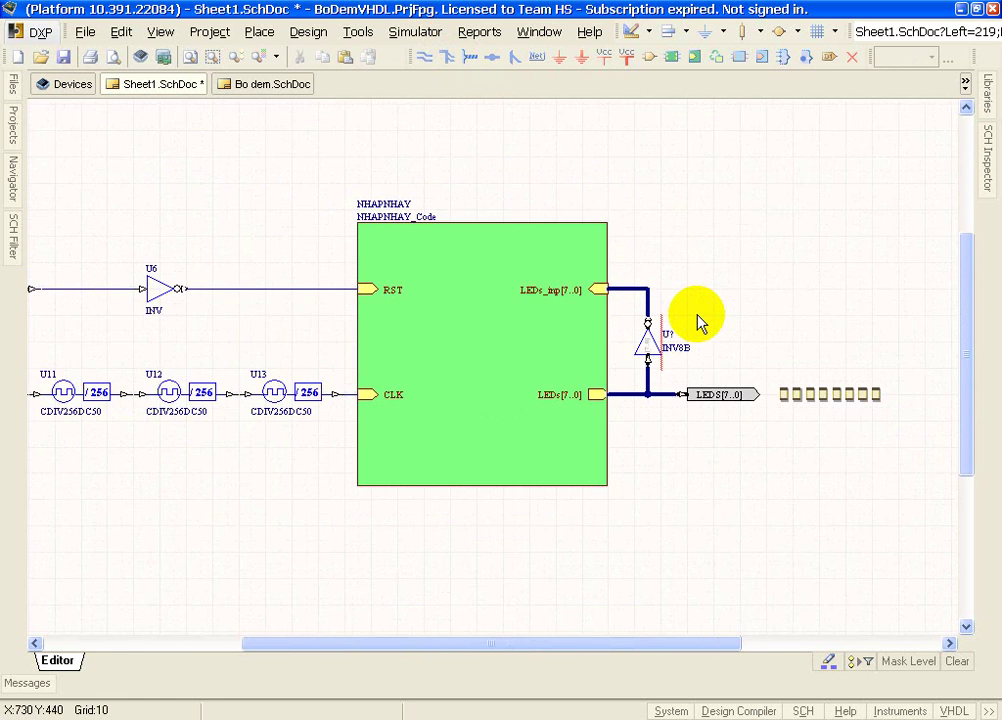
ctrl+scroll(699, 322, up, 2)
double_click(656, 342)
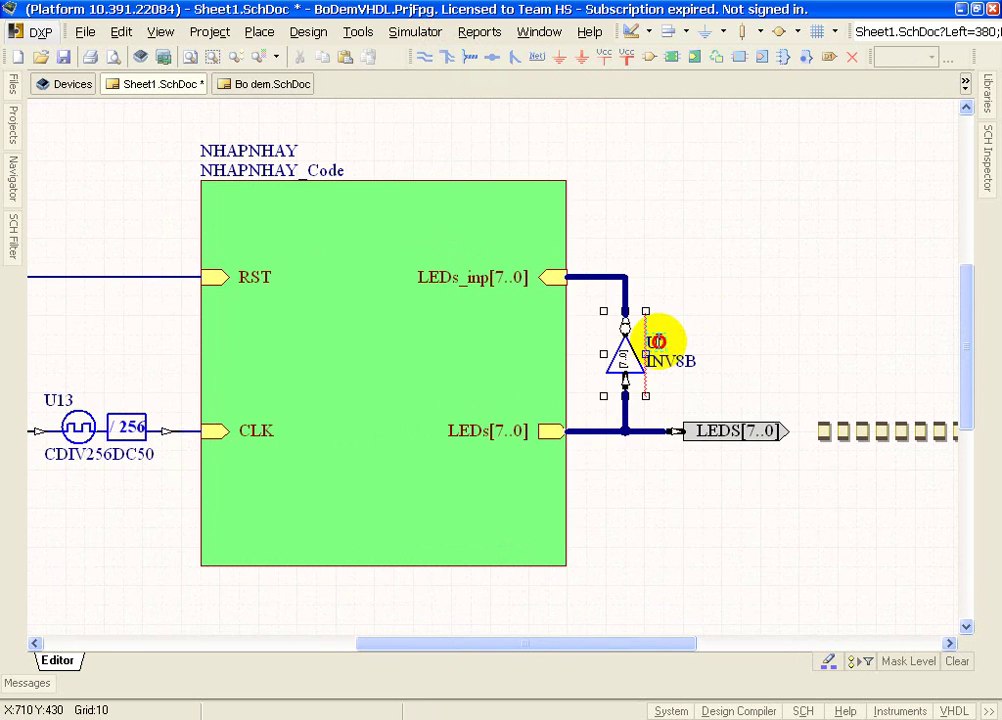
click(505, 253)
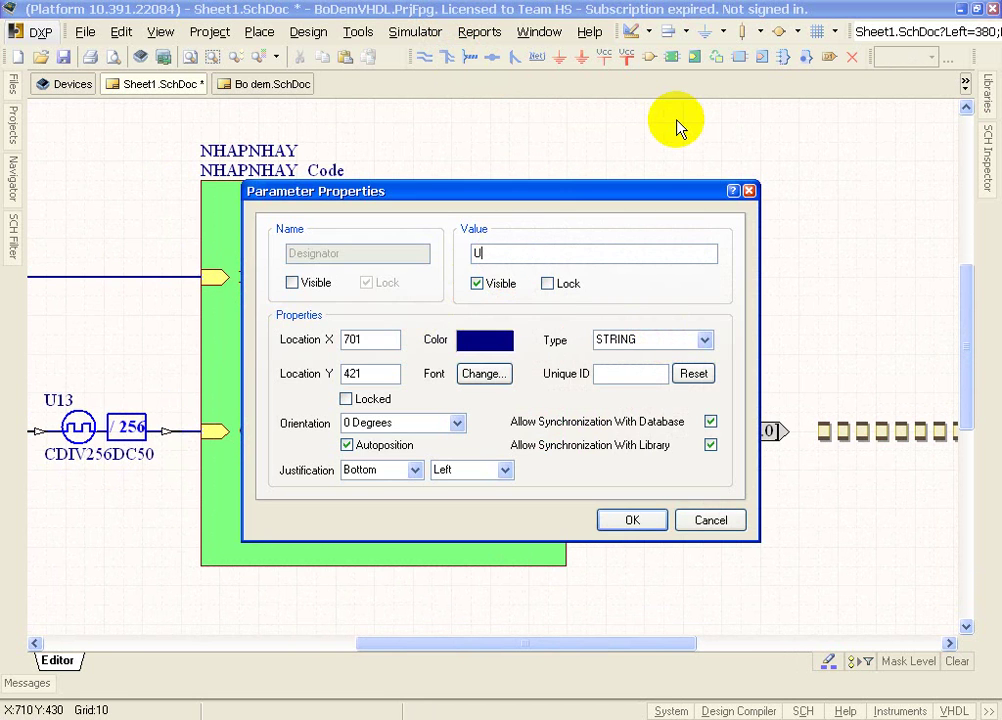
text(1)
key(Return)
- Force-annotate all schematics to renumber the component designators, and accept the changes
ctrl+scroll(720, 285, down, 1)
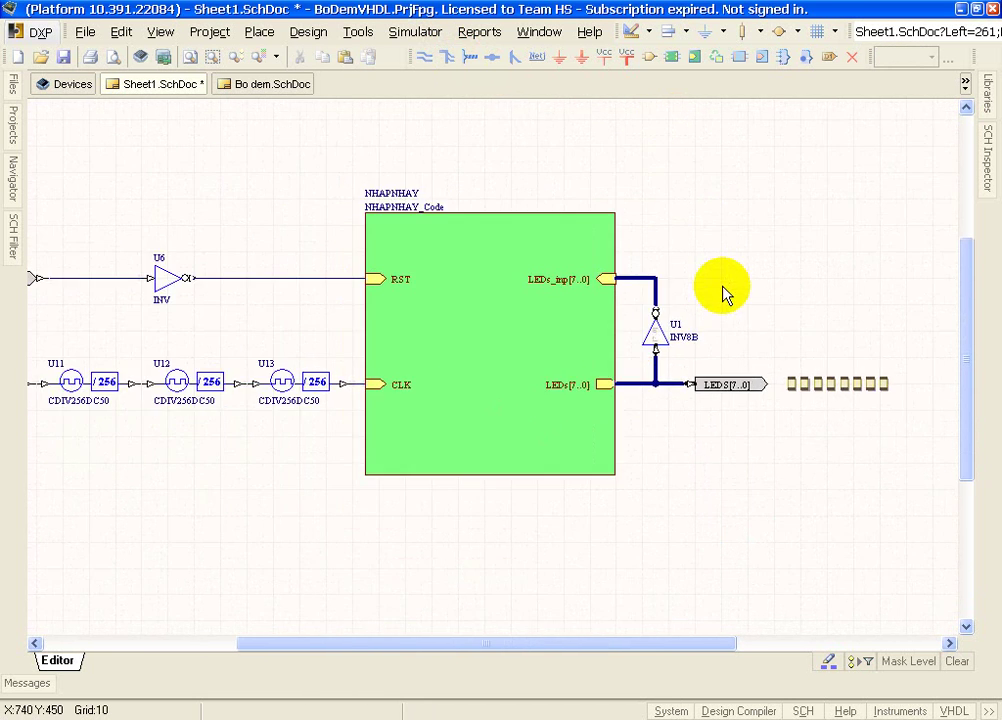
ctrl+scroll(145, 380, up, 3)
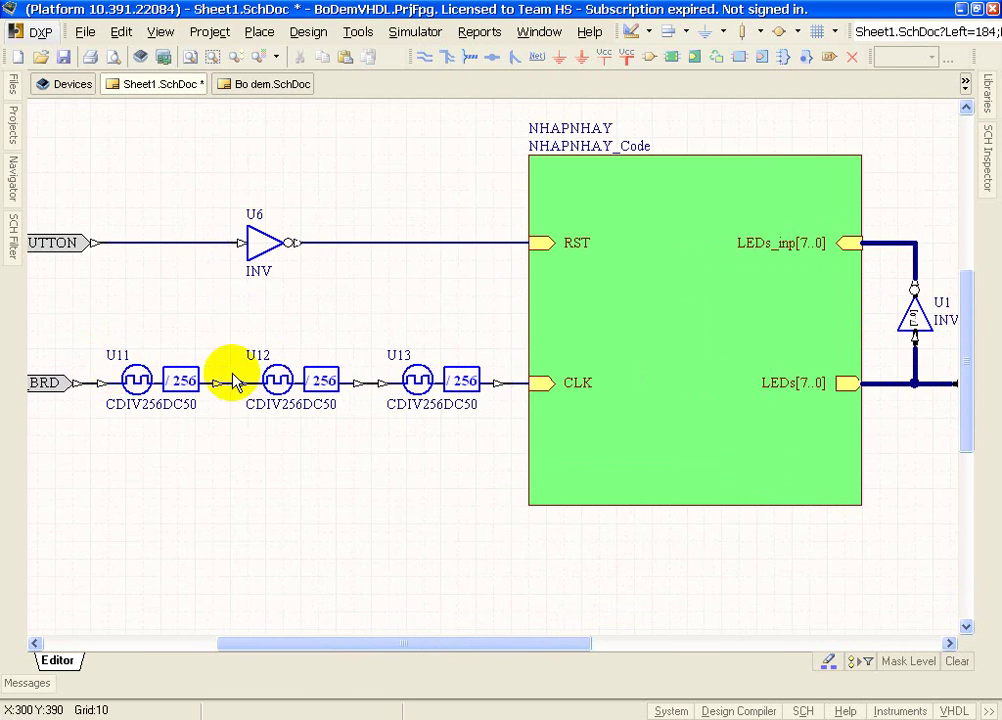
ctrl+scroll(427, 370, down, 2)
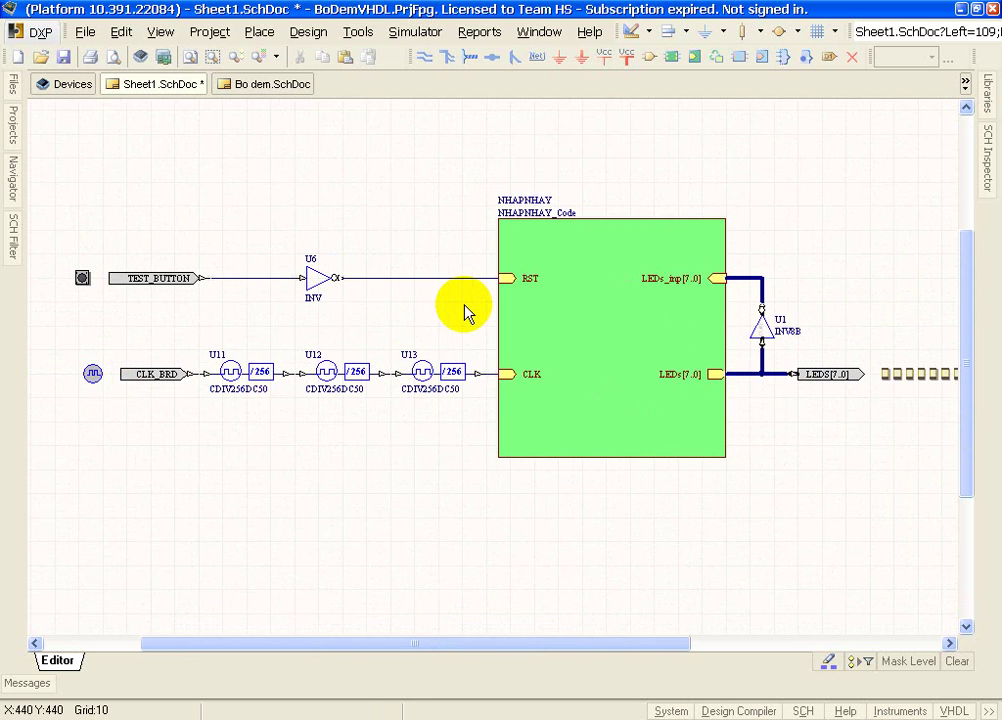
click(352, 36)
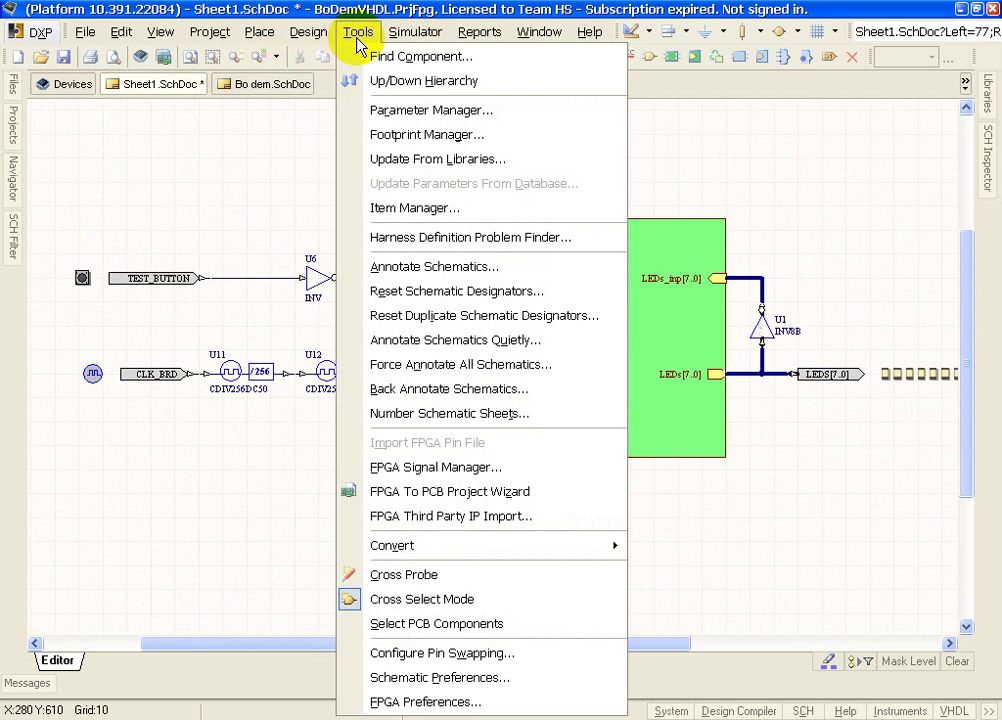
click(519, 372)
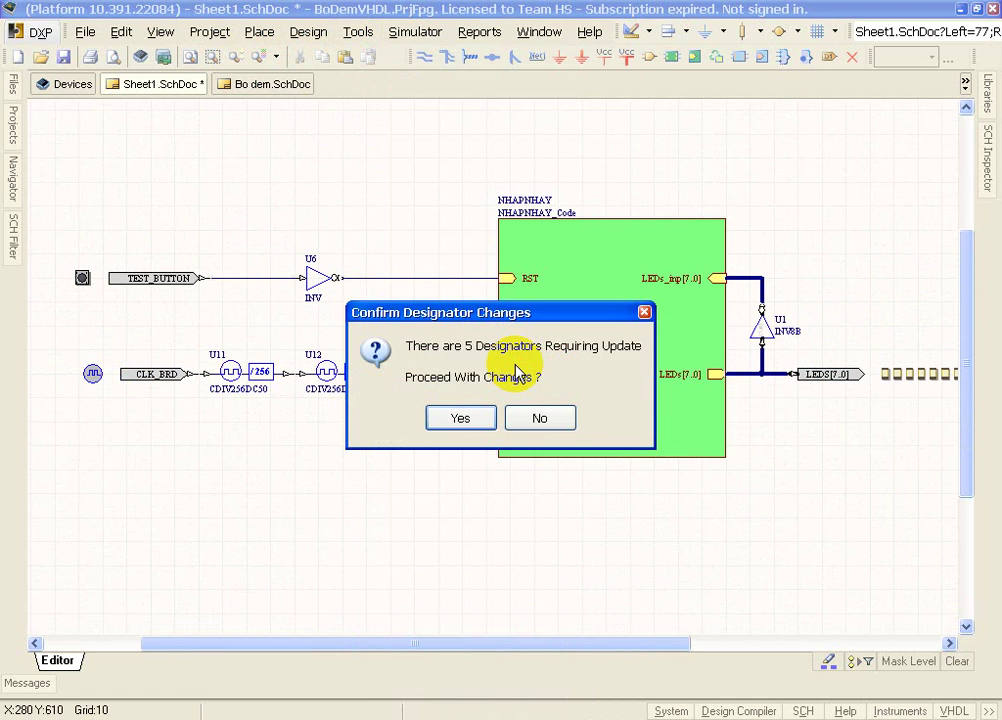
click(461, 420)
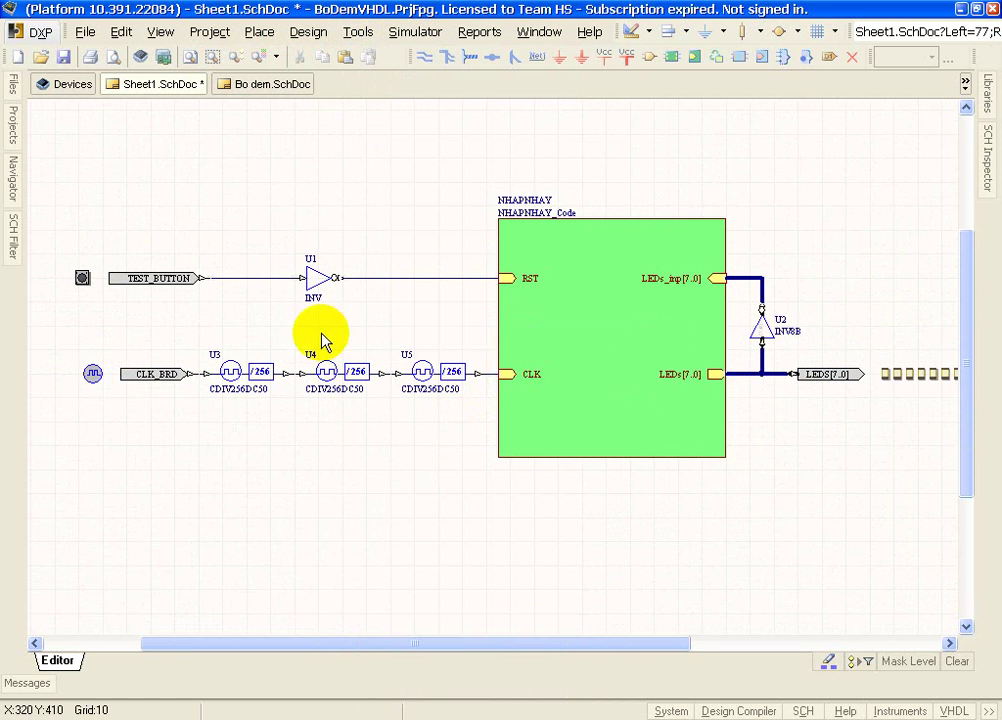
- Examine the renumbered inverters and clock dividers and the wiring around the NHAPNHAY symbol, and select the symbol
ctrl+scroll(300, 300, up, 4)
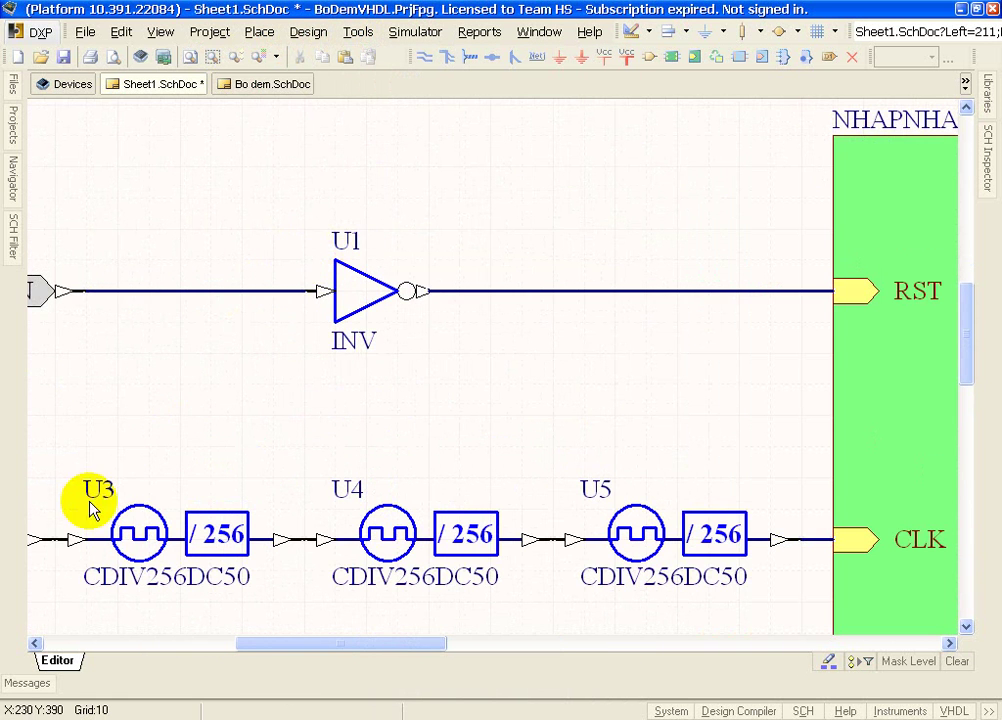
ctrl+scroll(555, 490, down, 2)
shift+scroll(512, 374, right, 6)
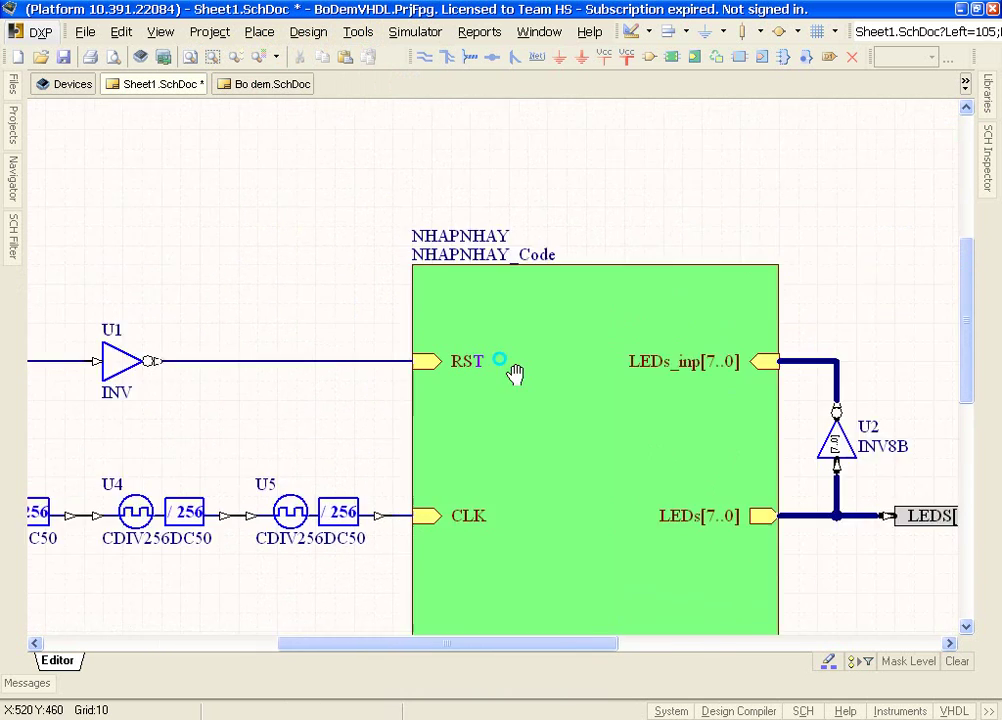
ctrl+scroll(494, 405, up, 1)
ctrl+scroll(595, 414, down, 2)
right_drag(353, 465, 456, 310)
ctrl+scroll(476, 360, down, 3)
ctrl+scroll(458, 326, up, 1)
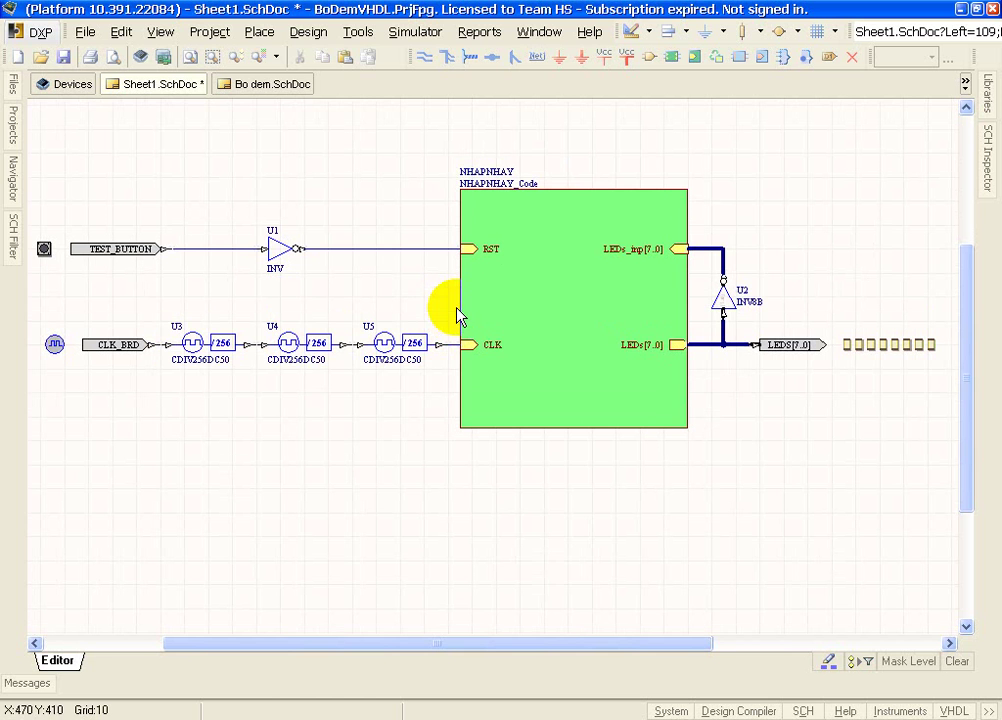
click(533, 290)
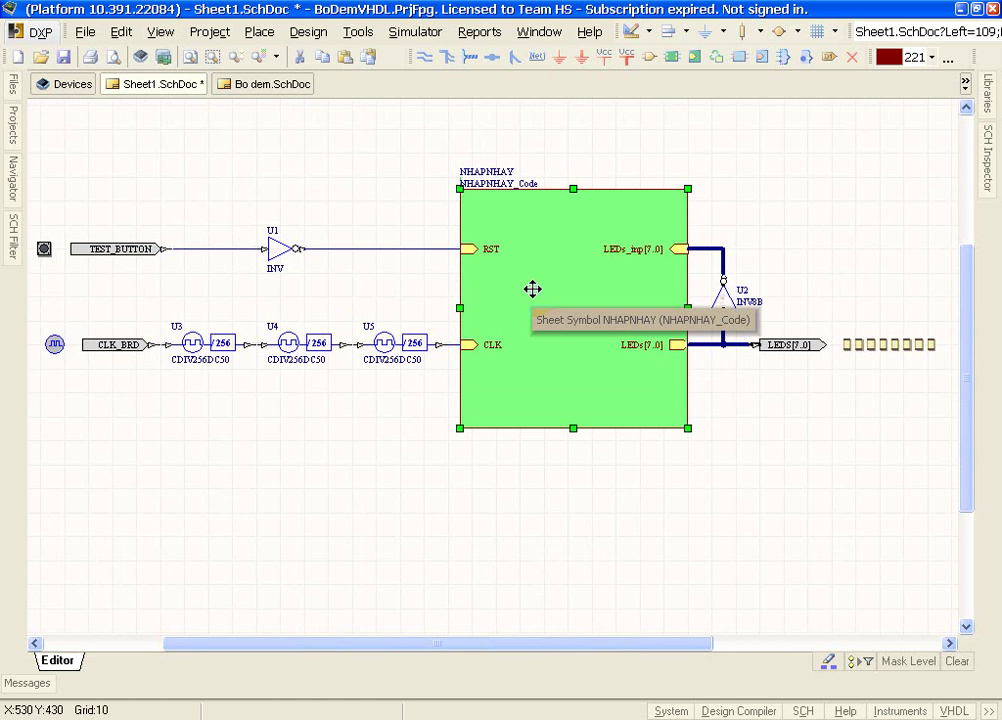
- Create a VHDL file from the NHAPNHAY_Code sheet symbol
right_click(533, 292)
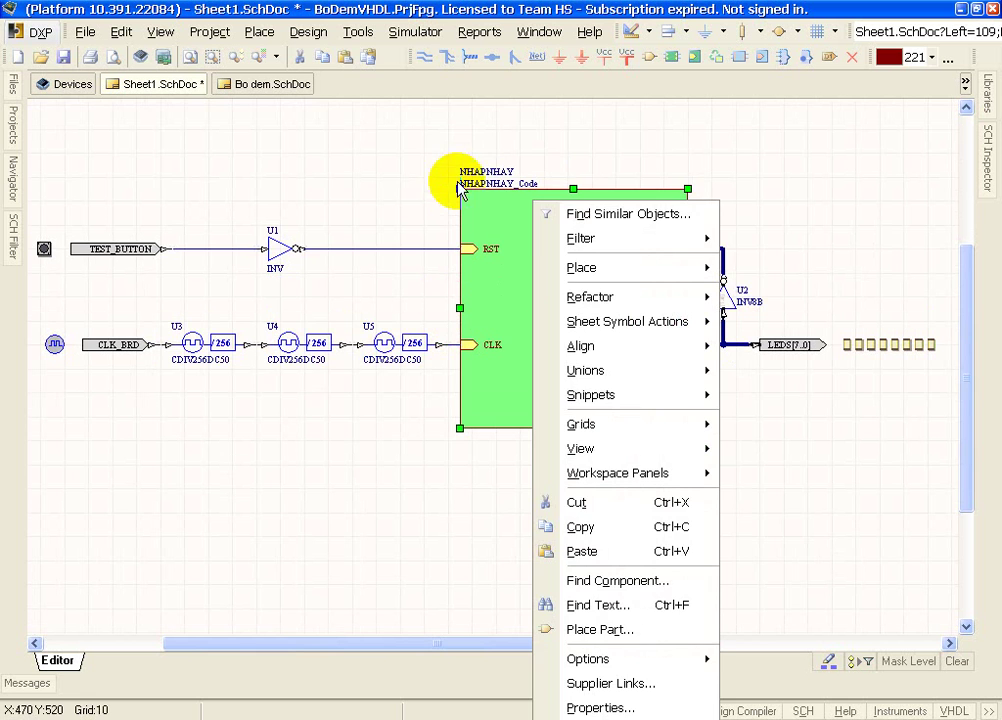
click(577, 134)
ctrl+scroll(615, 262, up, 2)
ctrl+scroll(630, 287, up, 1)
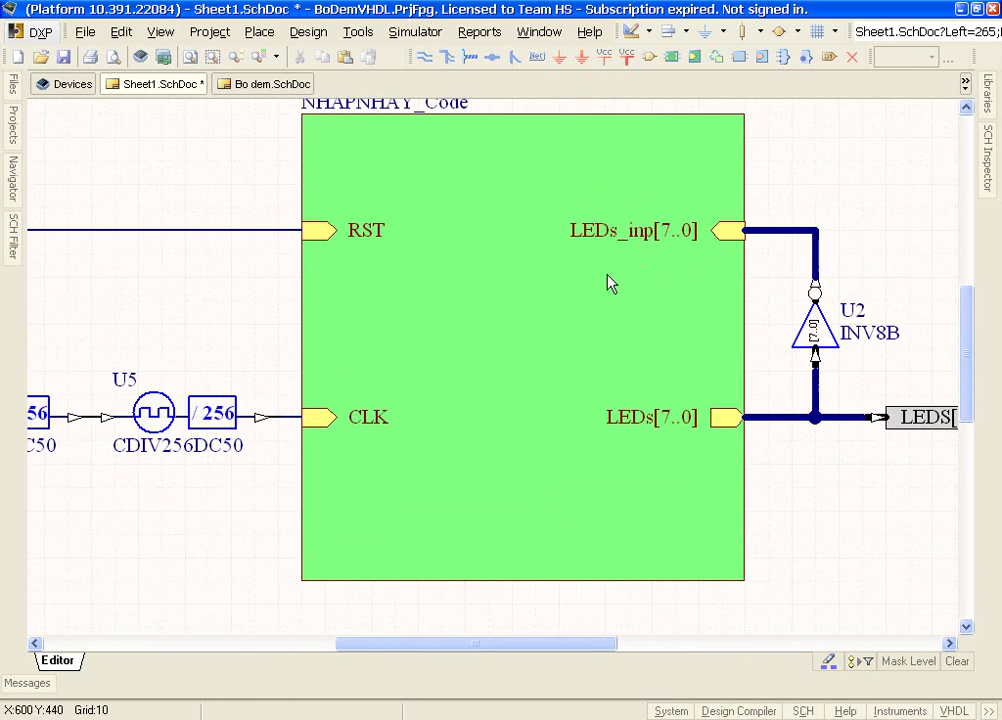
right_click(468, 220)
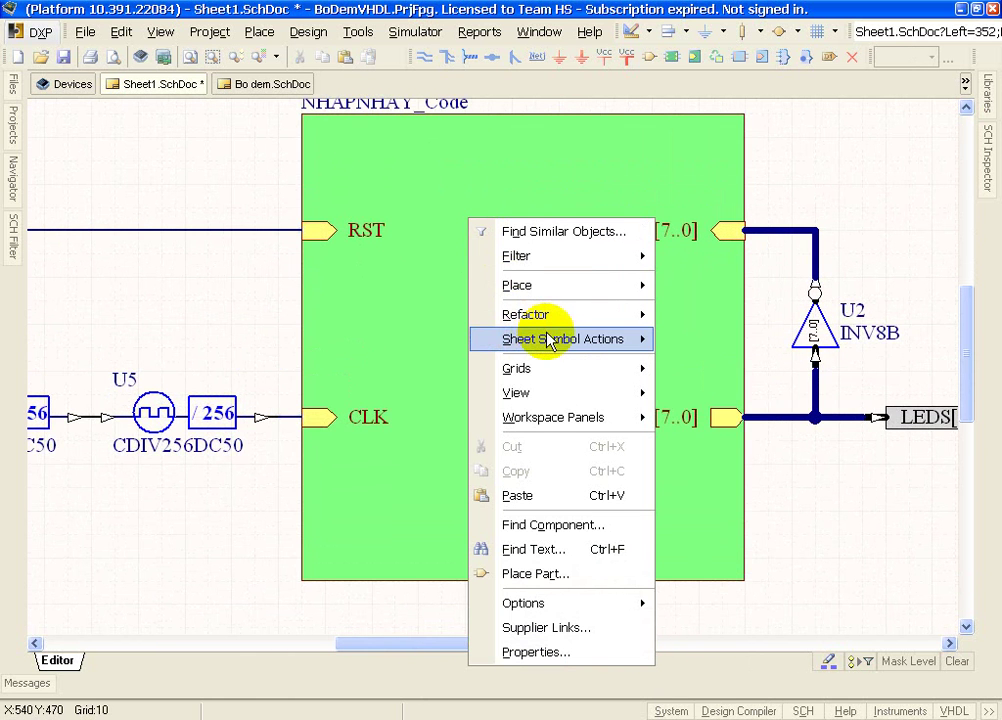
mouse_move(566, 340)
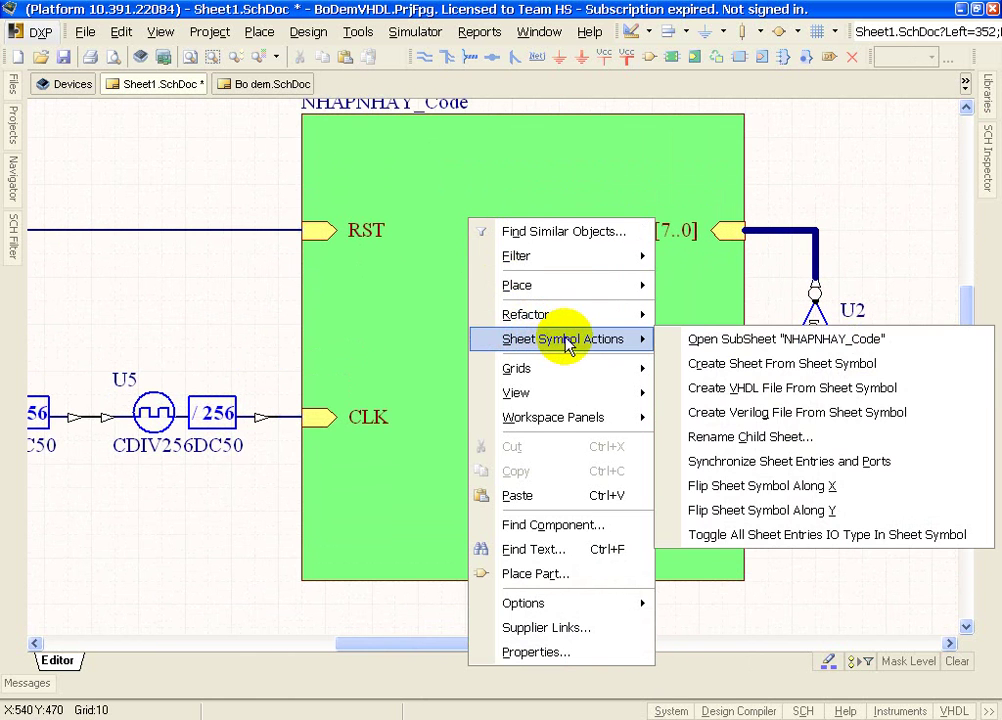
click(919, 390)
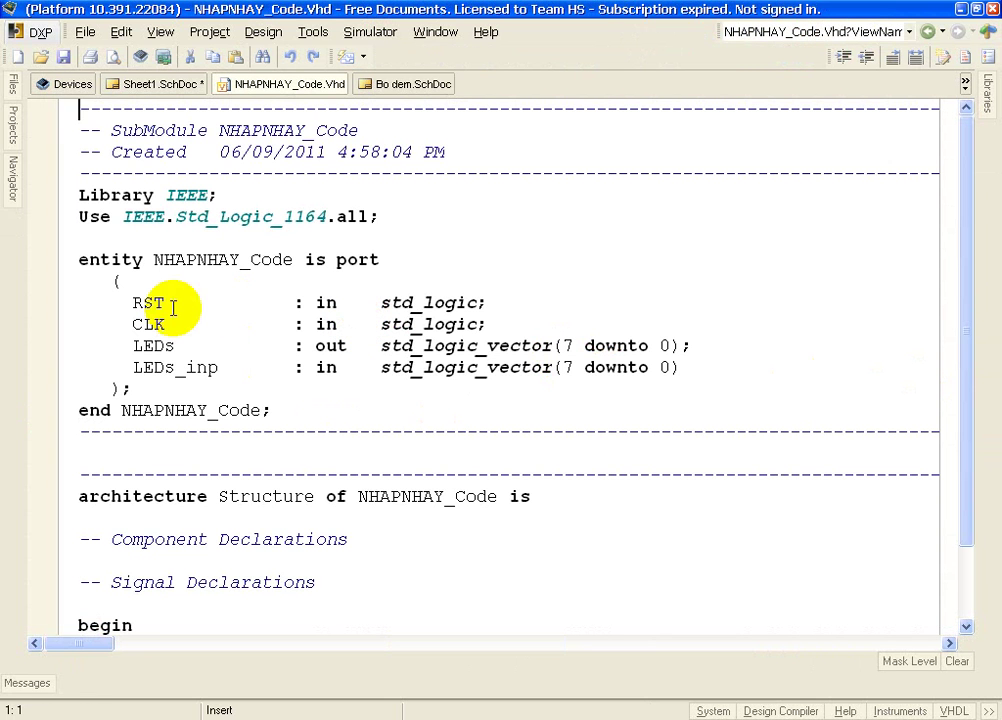
- Examine the generated entity's name, its RST, CLK, LEDs and LEDs_inp port declarations, and the empty architecture below
double_click(108, 264)
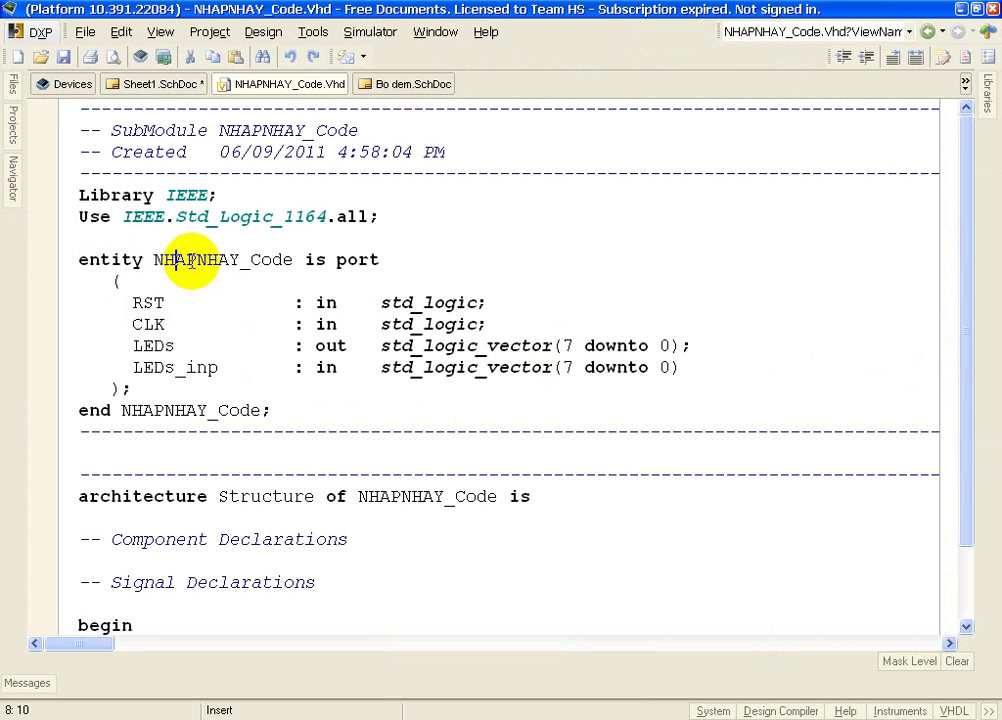
click(275, 262)
double_click(270, 262)
click(253, 345)
click(134, 302)
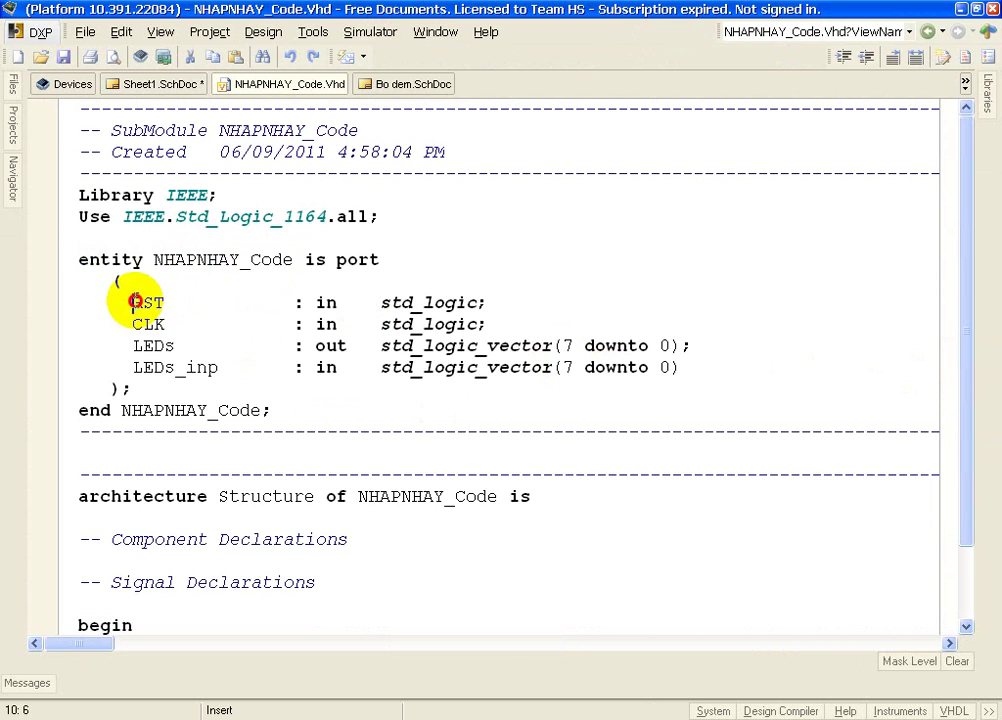
click(372, 302)
click(170, 324)
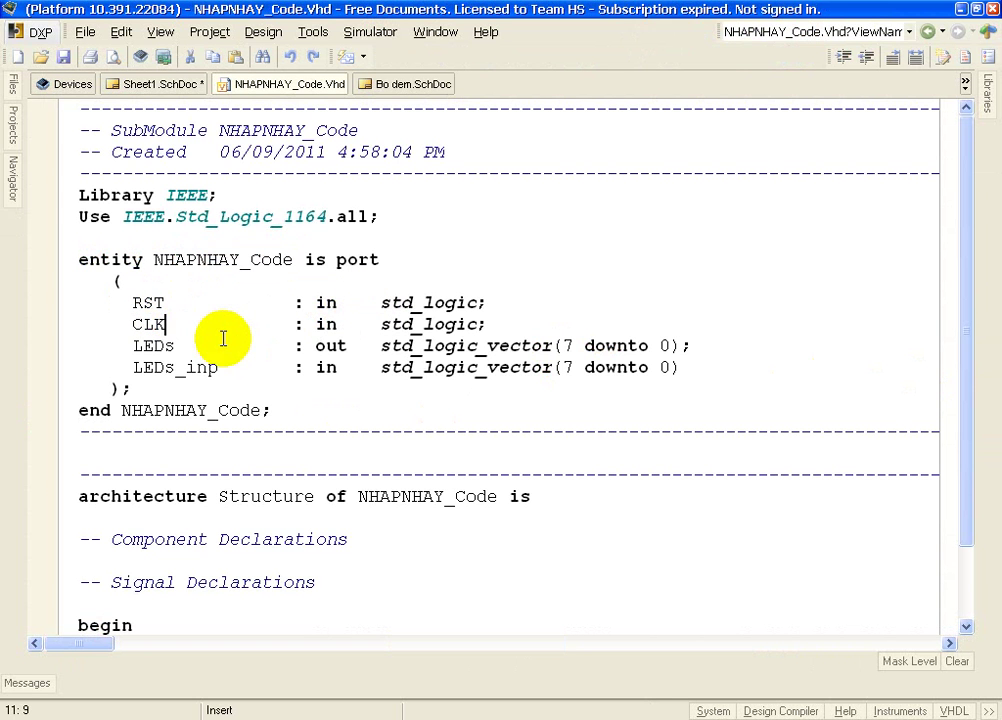
click(190, 345)
click(230, 370)
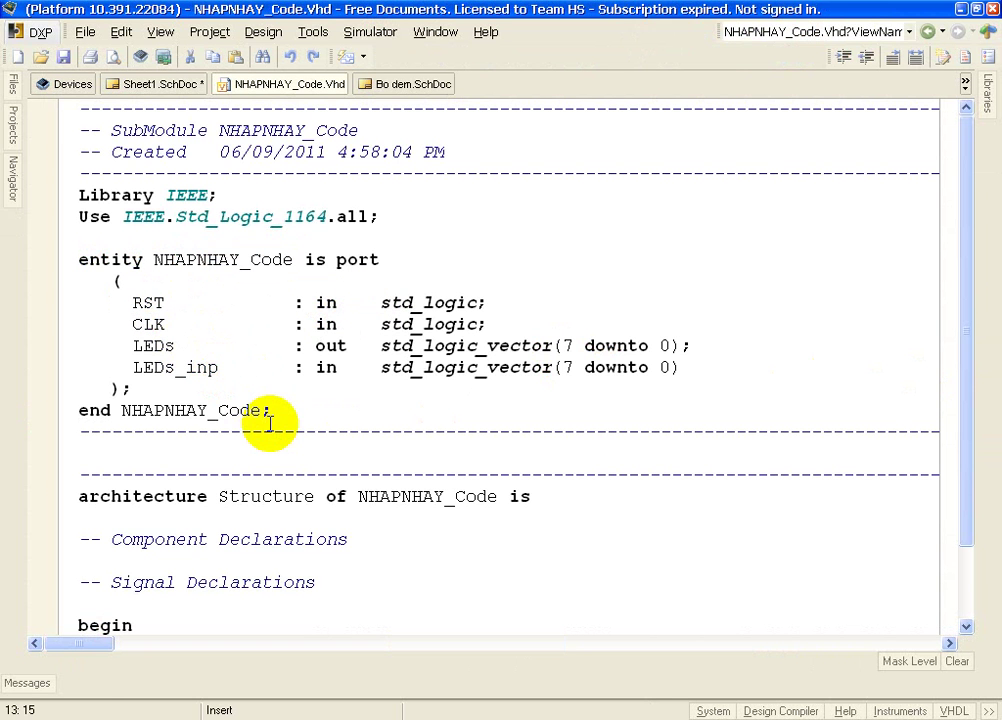
scroll(269, 424, down, 3)
scroll(269, 424, up, 3)
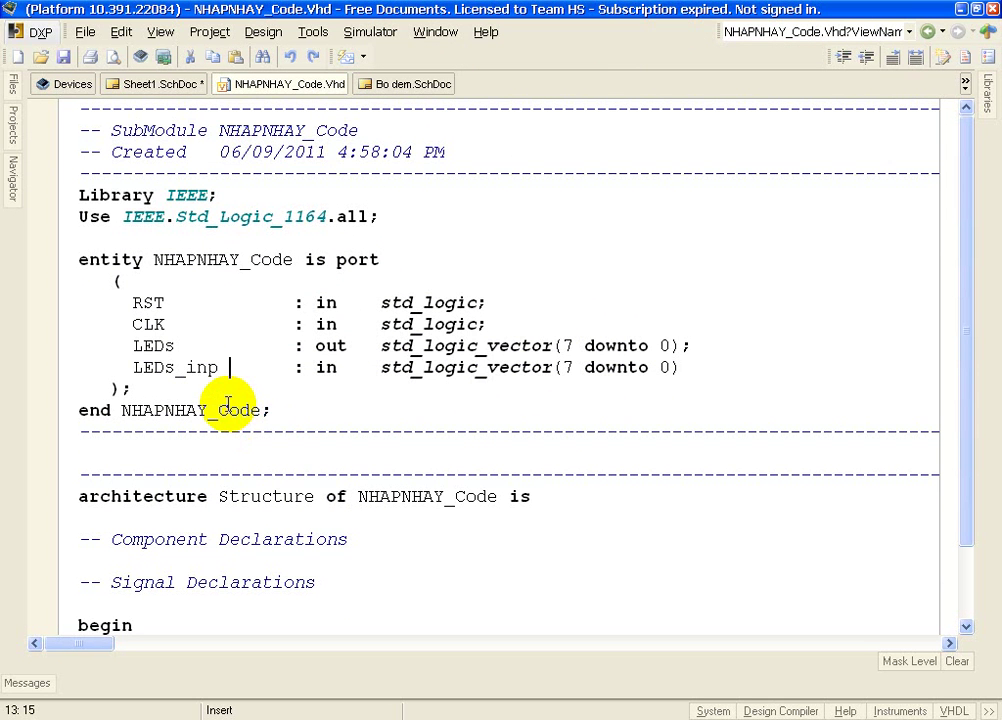
click(154, 324)
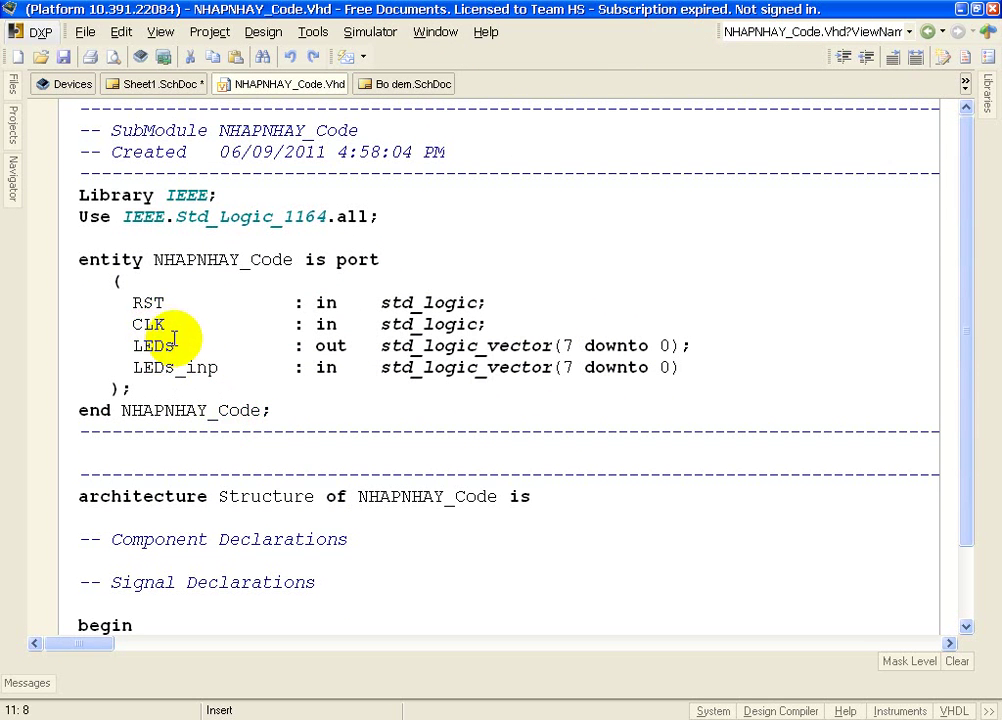
- In the architecture body below begin, write the process header with CLK as its sensitivity list: process (CLK)
scroll(176, 350, down, 3)
click(130, 452)
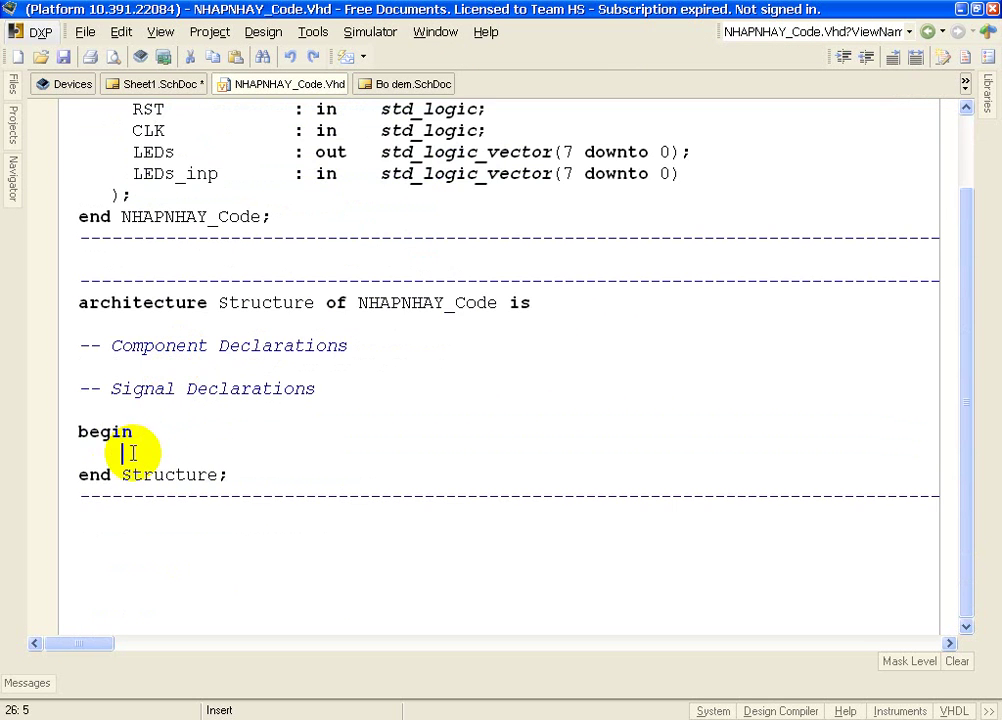
scroll(303, 417, up, 2)
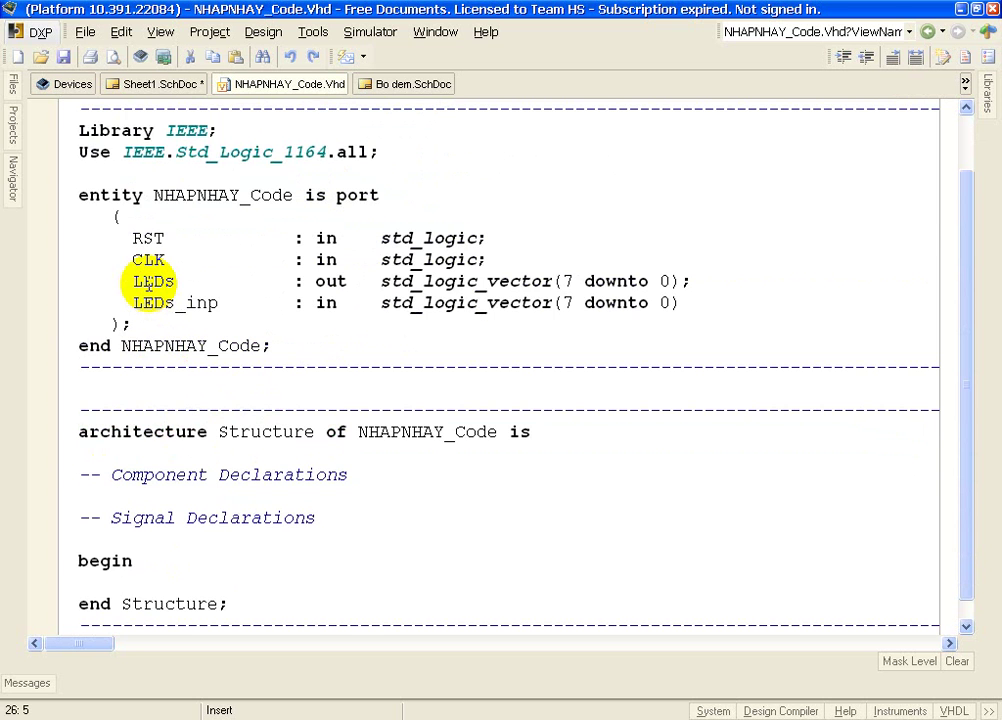
scroll(172, 465, down, 2)
text(p)
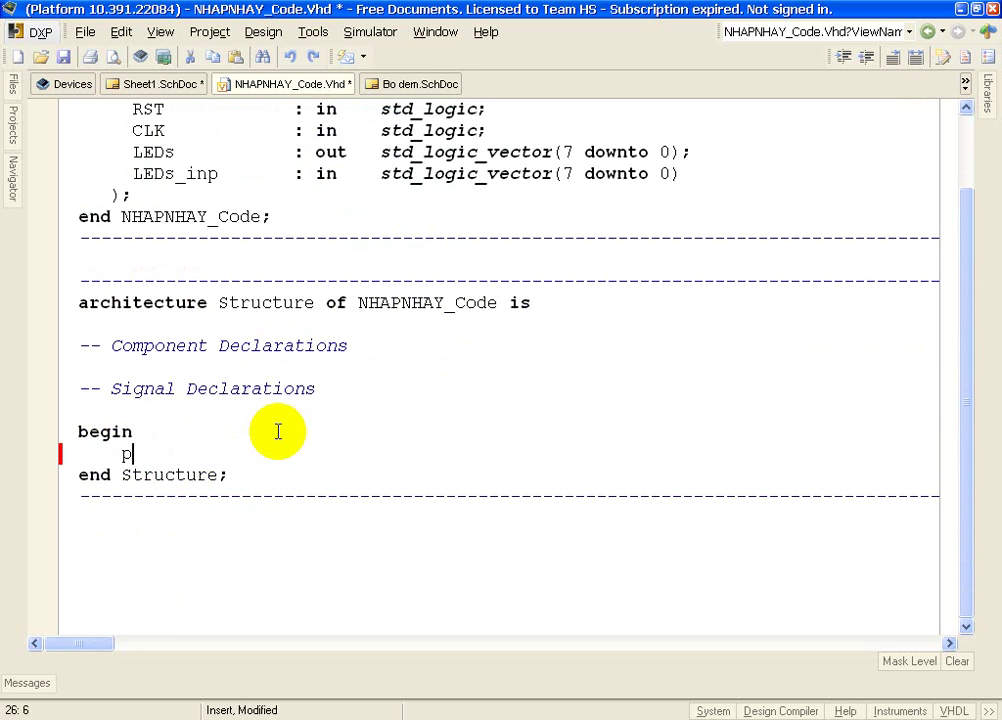
text(rocess ()
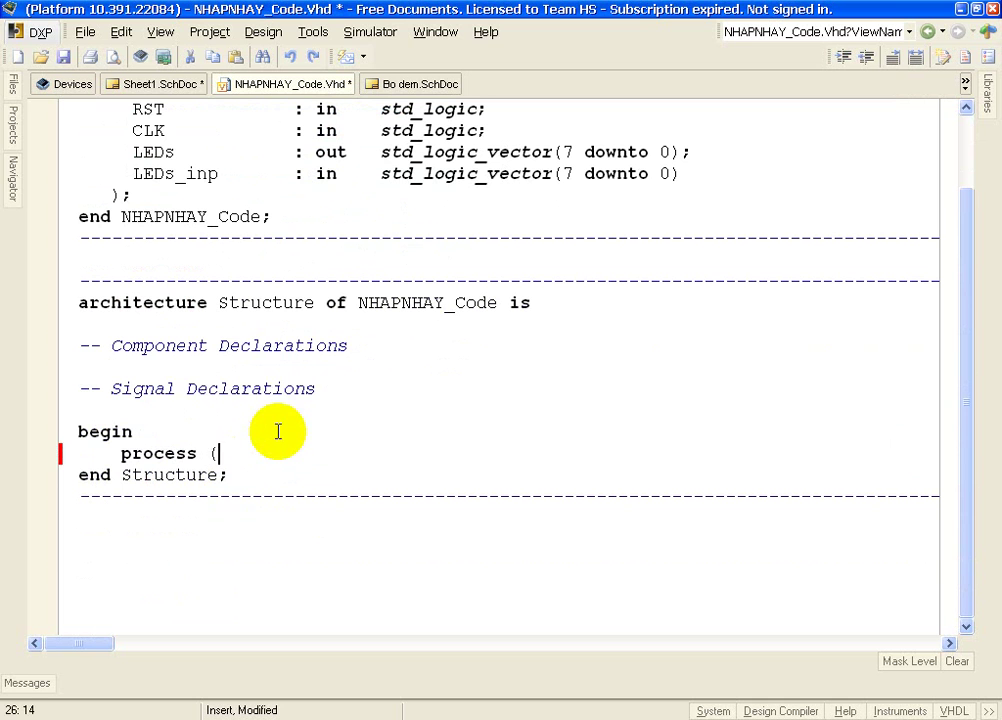
double_click(146, 130)
key(ctrl+c)
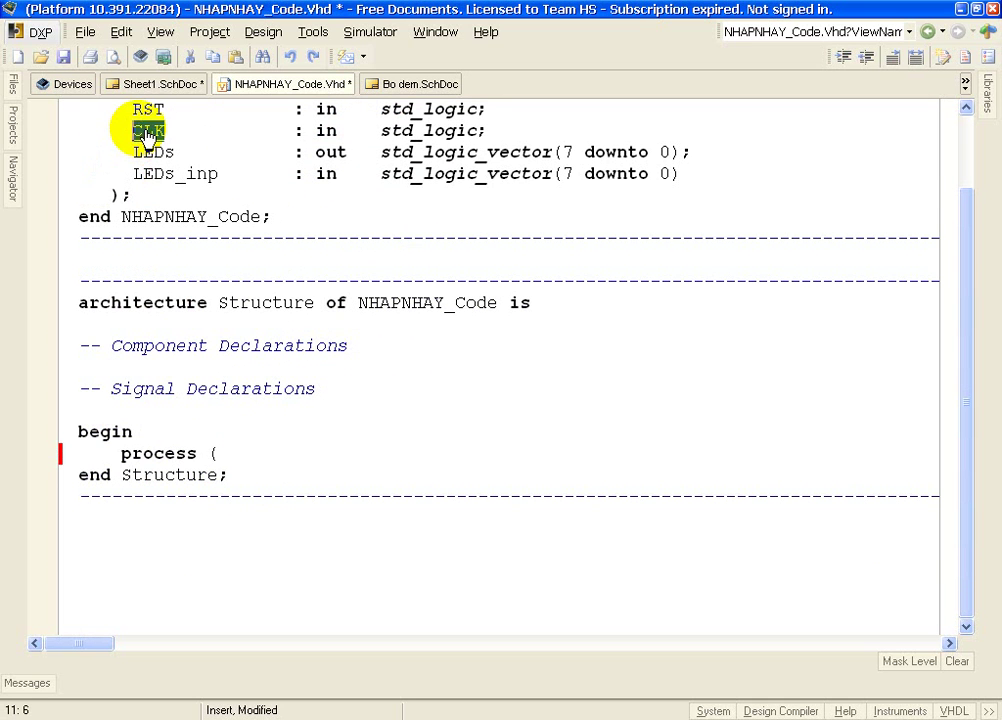
click(218, 455)
key(ctrl+v)
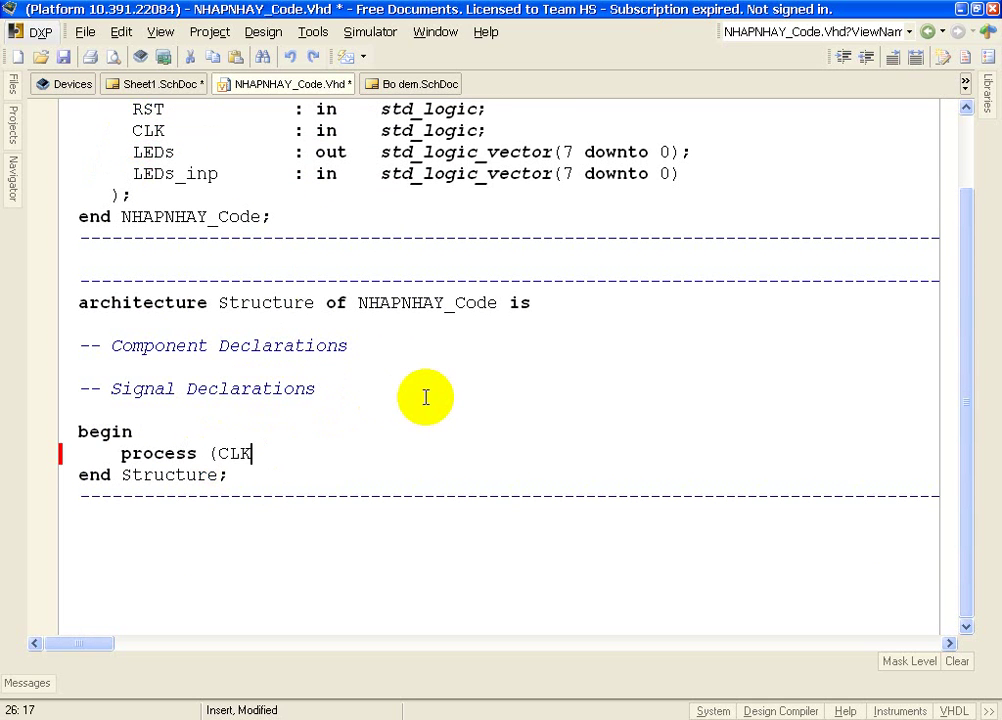
text())
key(Return)
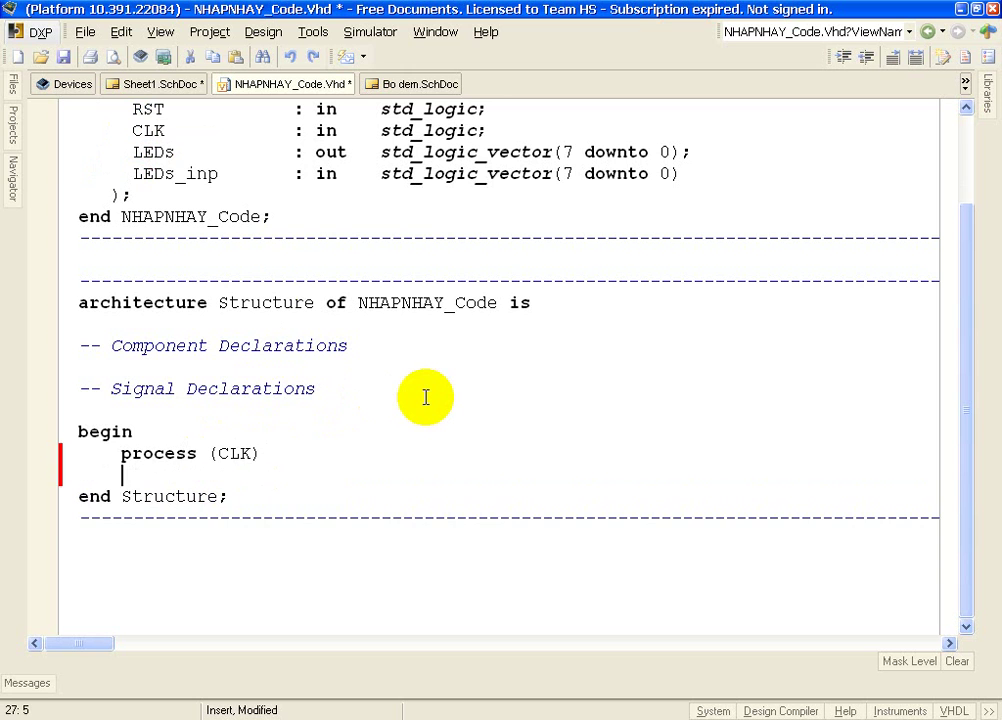
- Add the process's begin and end process; lines with an empty line between them
text(begin)
key(Return)
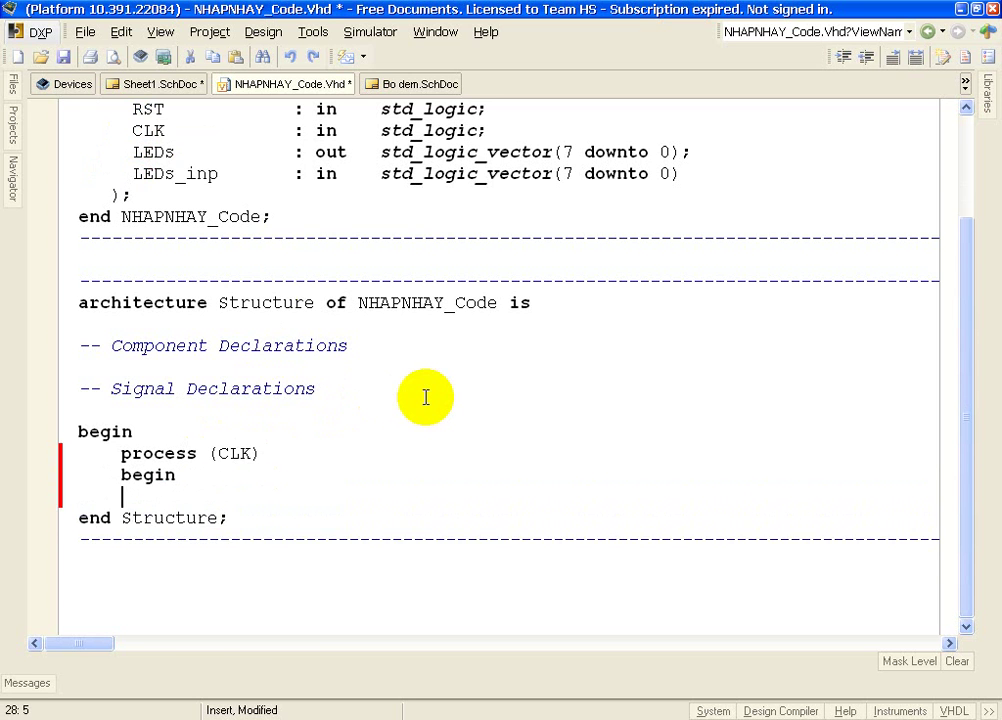
key(Return)
text(end )
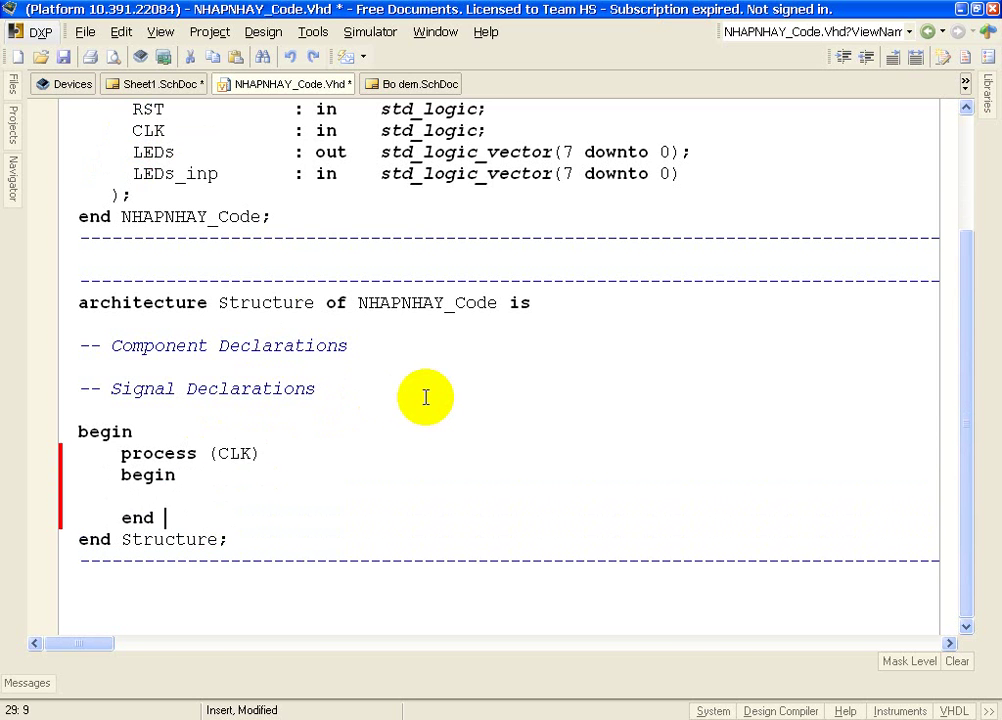
text(process;)
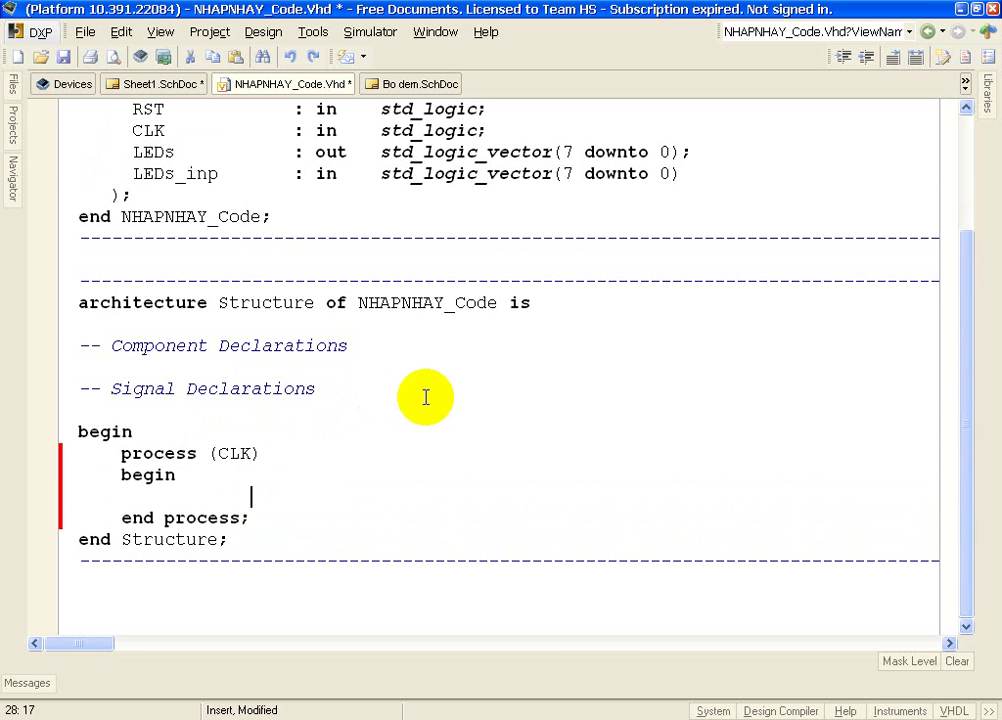
- Inside the process, write an indented rising-edge condition: if(CLK'event and CLK='1')
key(BackSpace)
key(BackSpace)
key(BackSpace)
key(BackSpace)
key(BackSpace)
key(BackSpace)
key(BackSpace)
key(BackSpace)
key(BackSpace)
text(if)
text(()
double_click(143, 130)
key(ctrl+c)
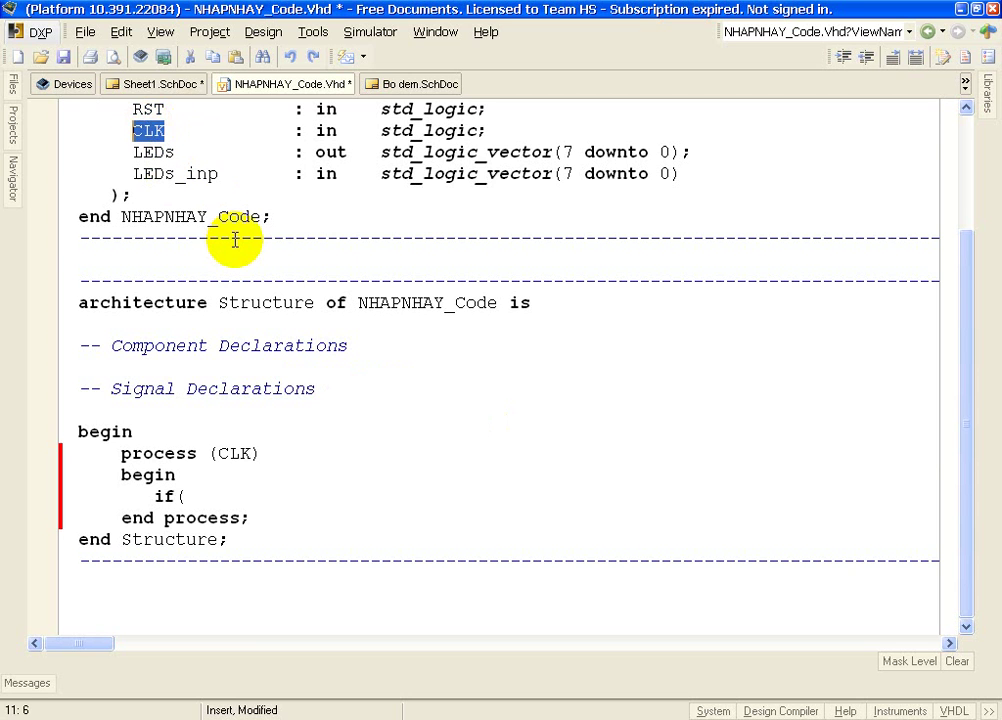
click(195, 495)
key(ctrl+v)
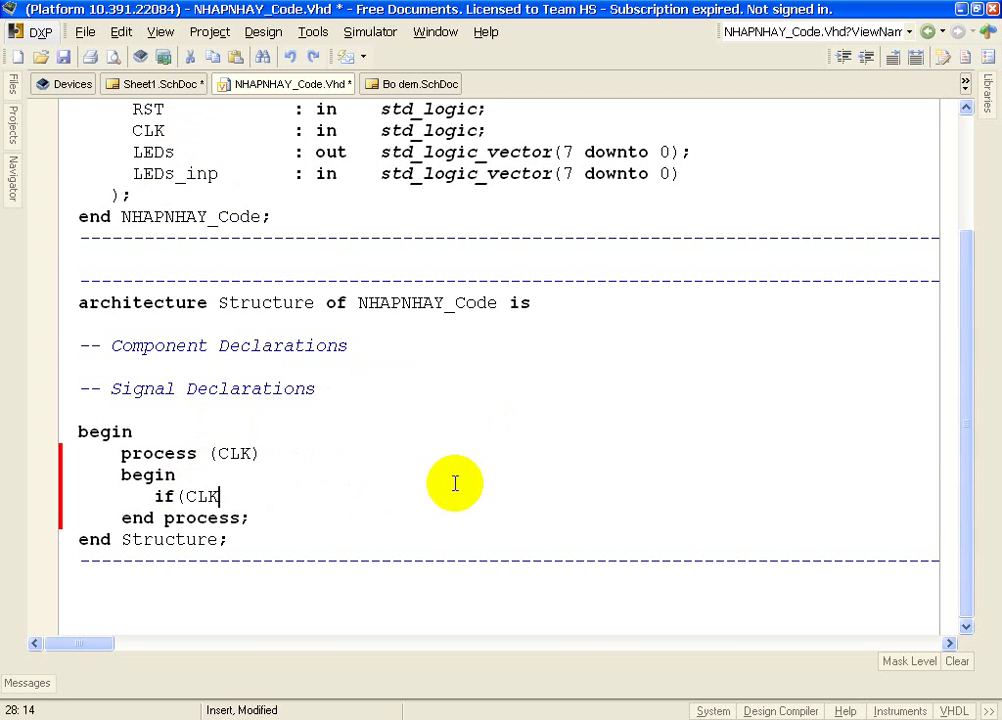
text('ev)
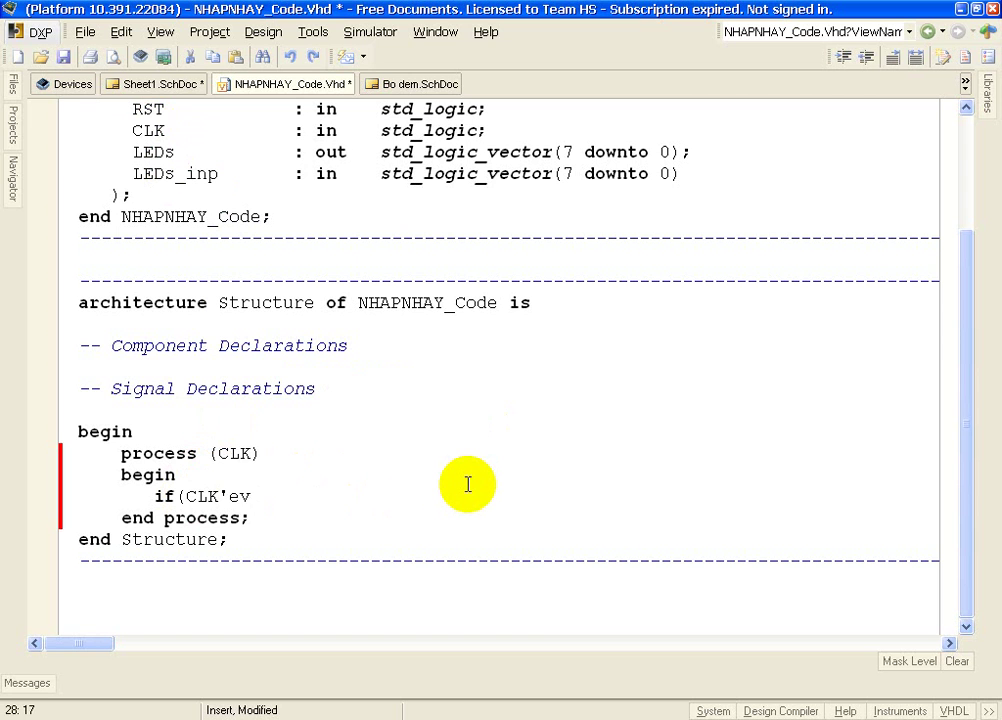
text(ent)
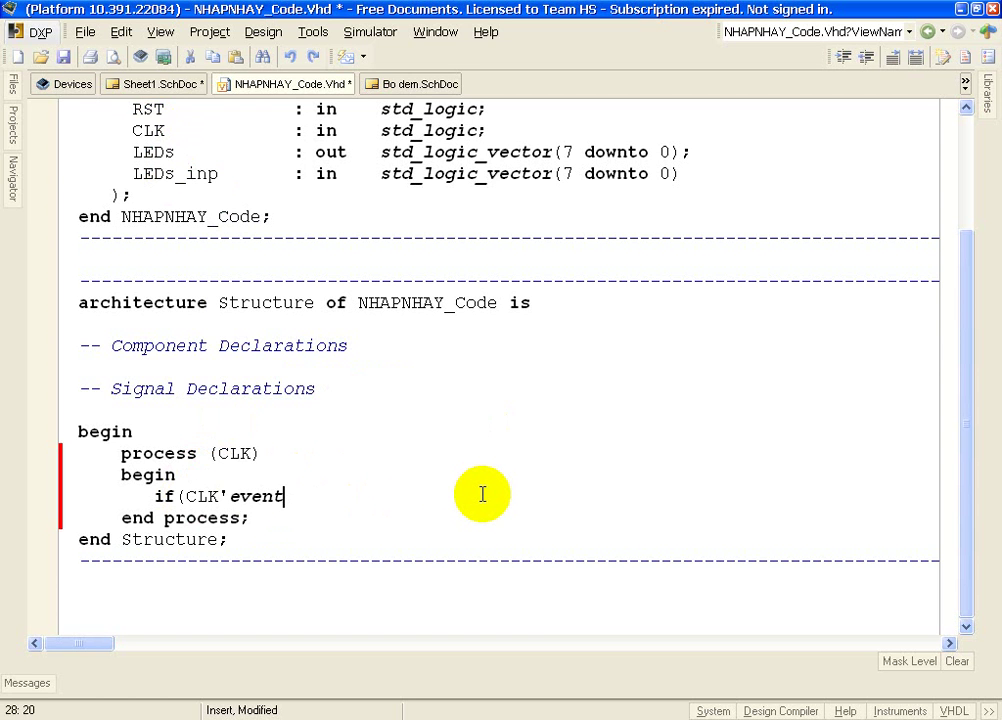
text( and CLK='1)
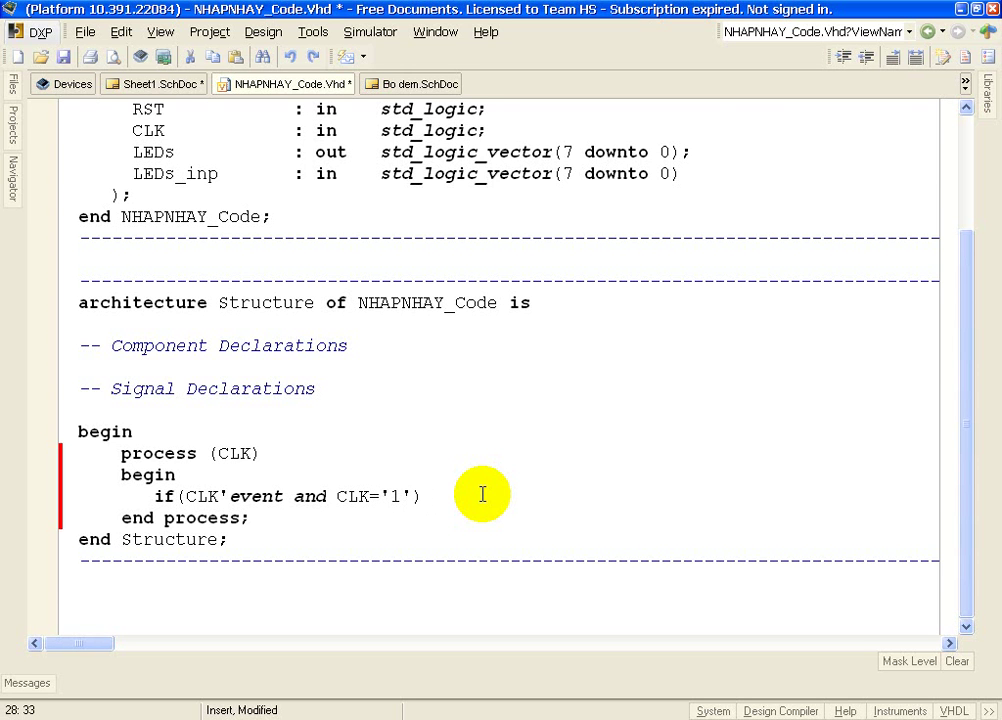
- Complete the if statement with then and a closing end if;, leaving an indented empty line between them
text(then)
key(Return)
key(Return)
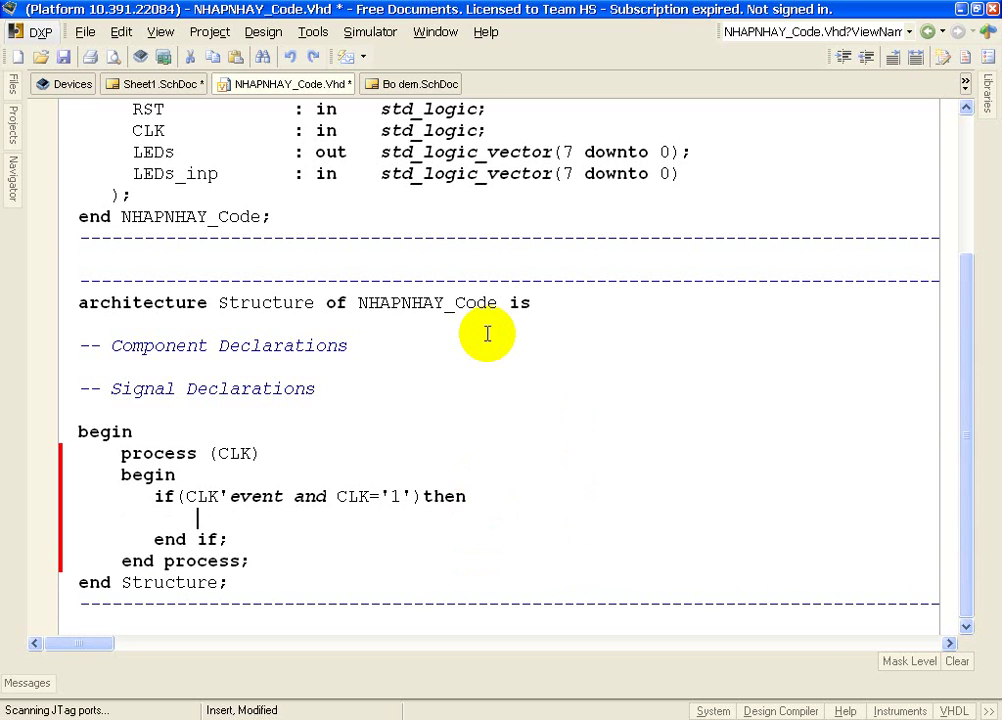
- Review the U2 inverter feedback on Sheet1.SchDoc and write the assignment LEDs<=LEDs_inp; inside the if block of NHAPNHAY_Code.Vhd
click(163, 85)
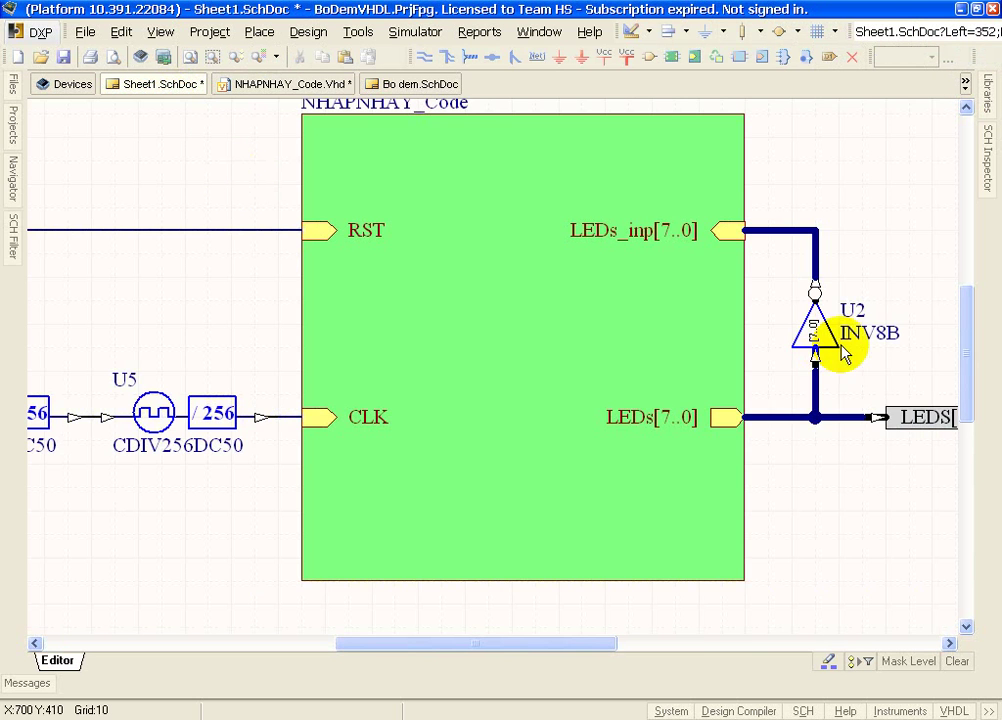
ctrl+scroll(767, 255, up, 3)
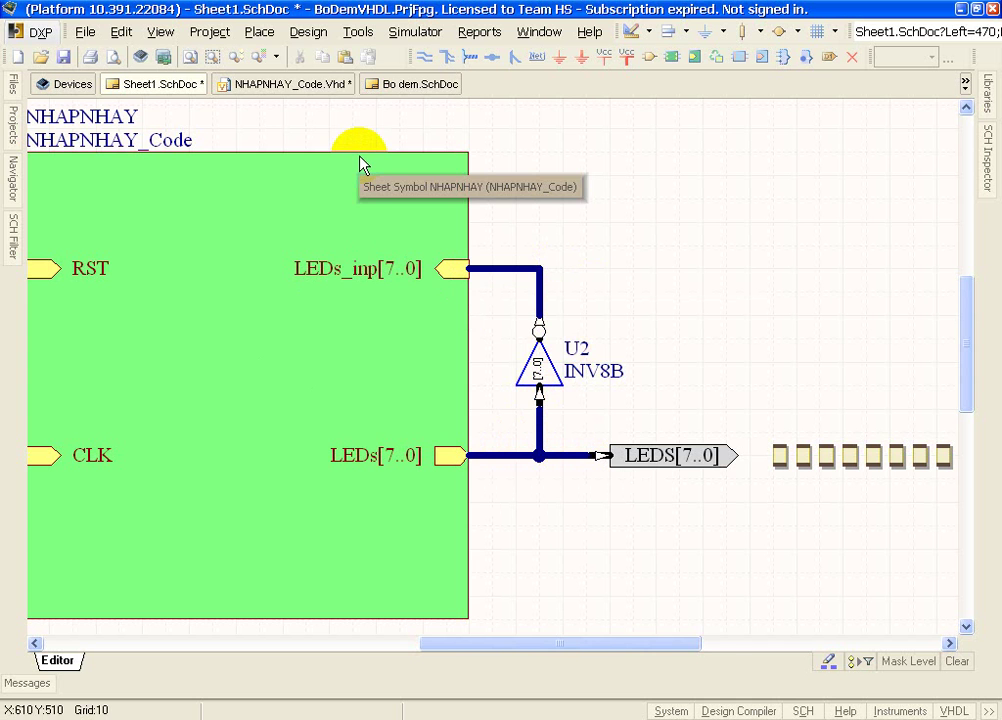
click(286, 88)
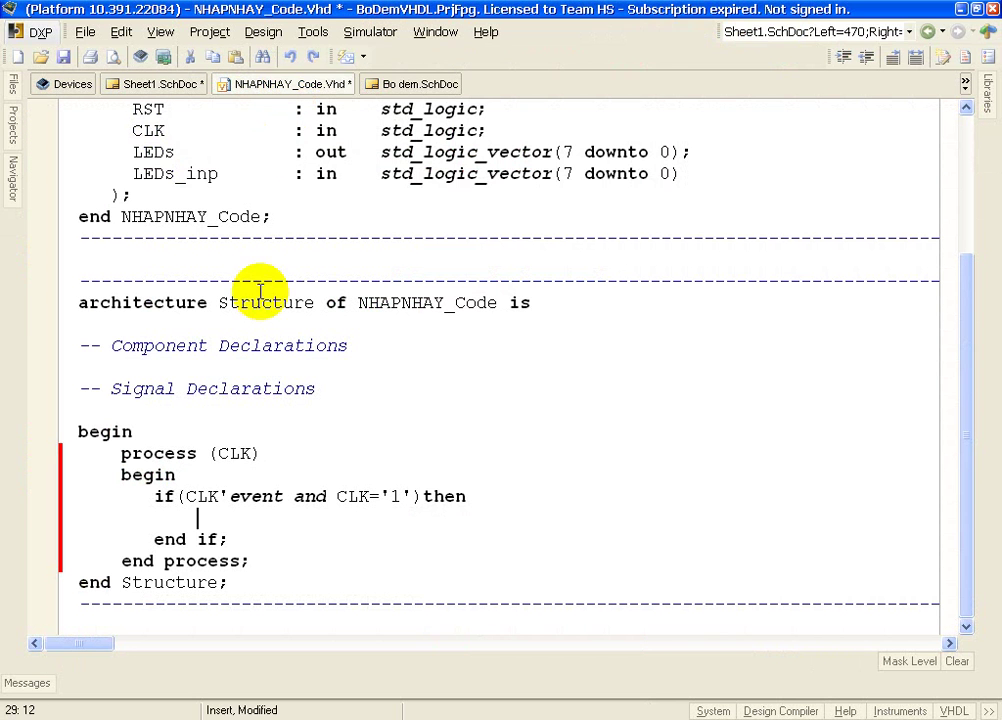
click(172, 155)
double_click(165, 154)
key(ctrl+c)
click(183, 517)
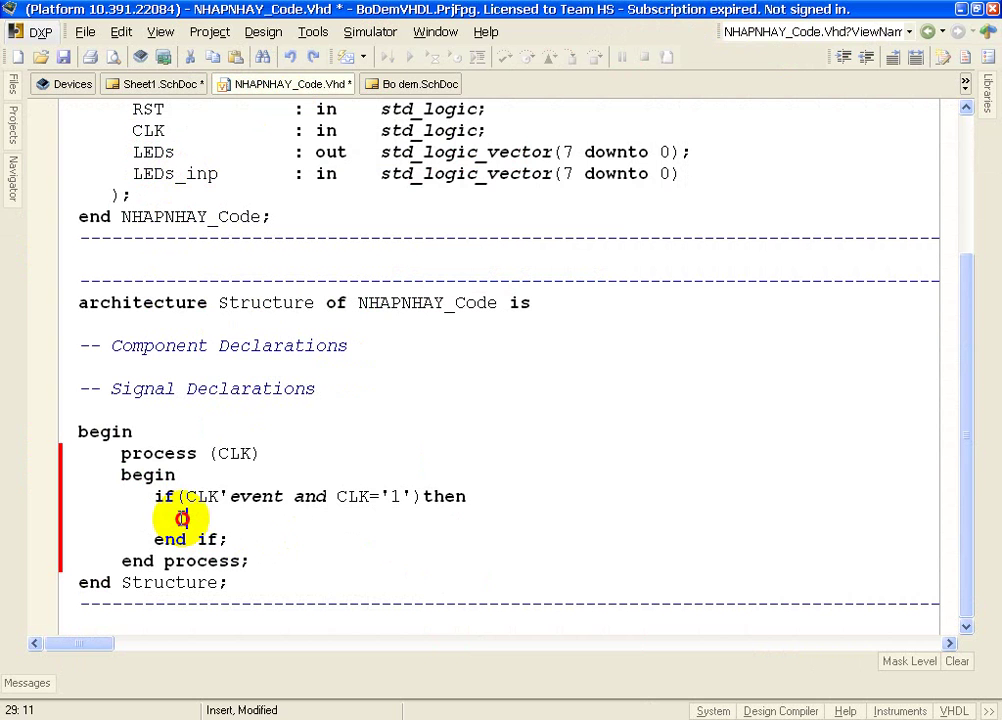
key(ctrl+v)
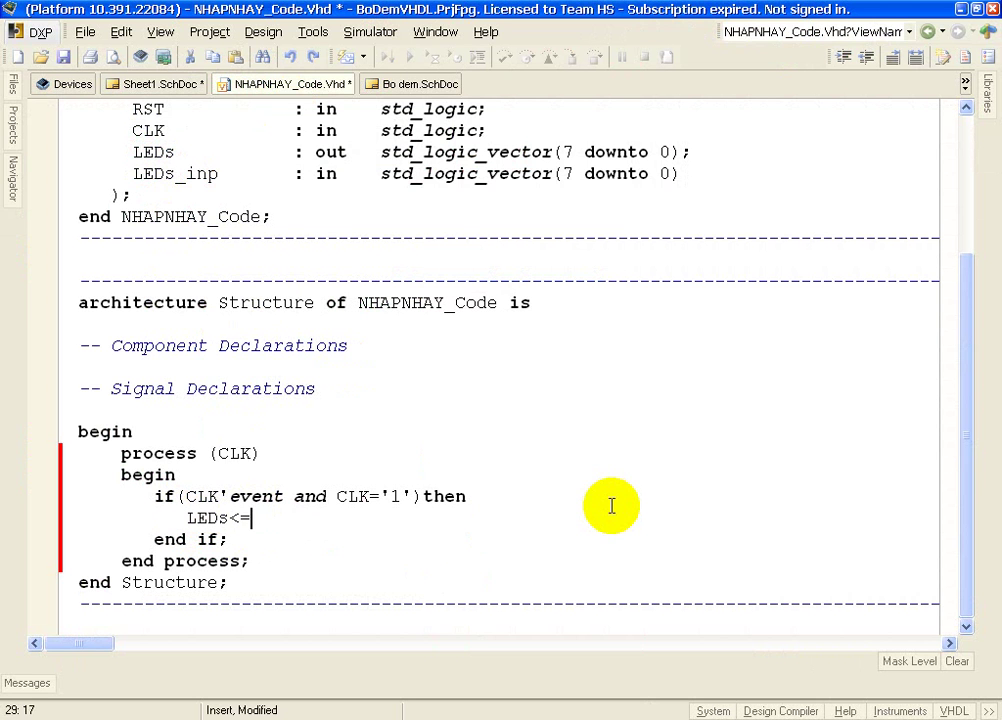
double_click(150, 175)
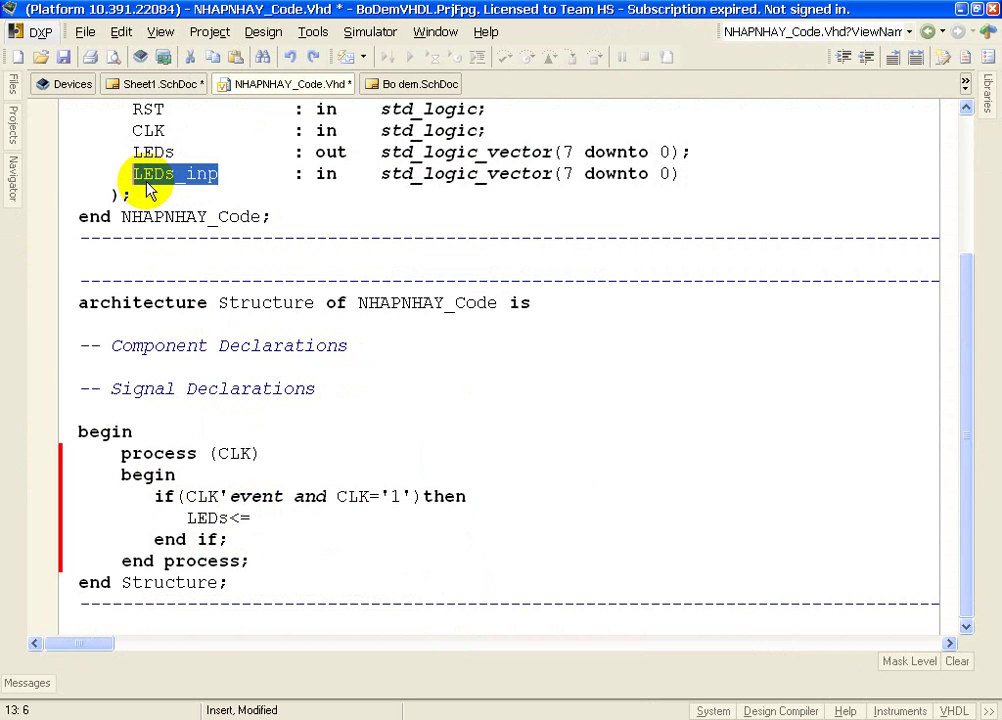
key(ctrl+c)
click(300, 518)
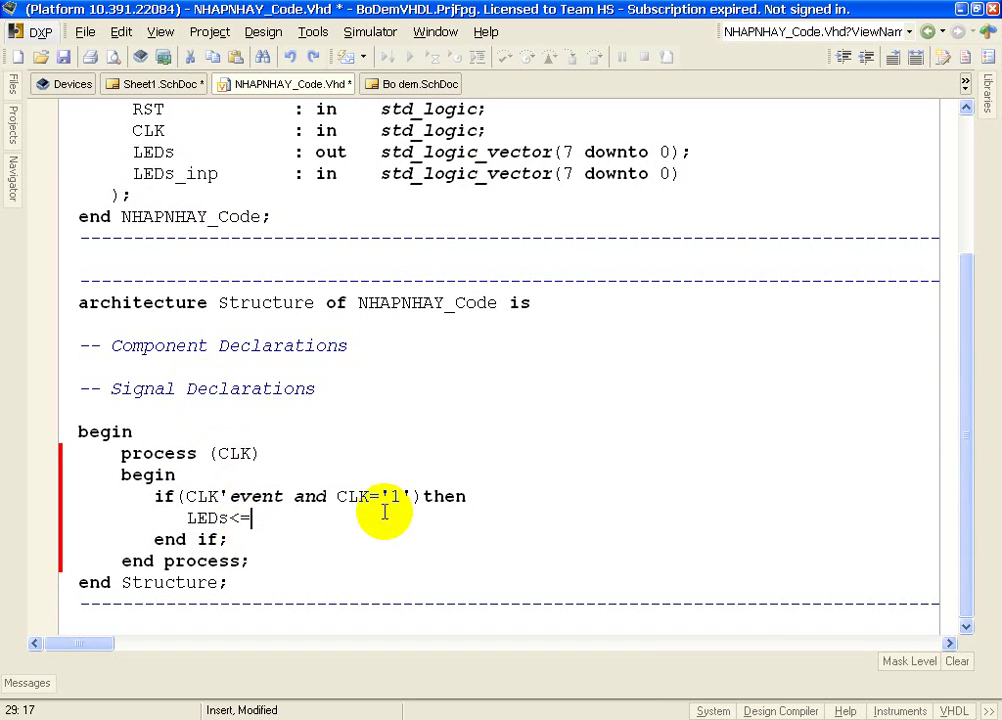
key(ctrl+v)
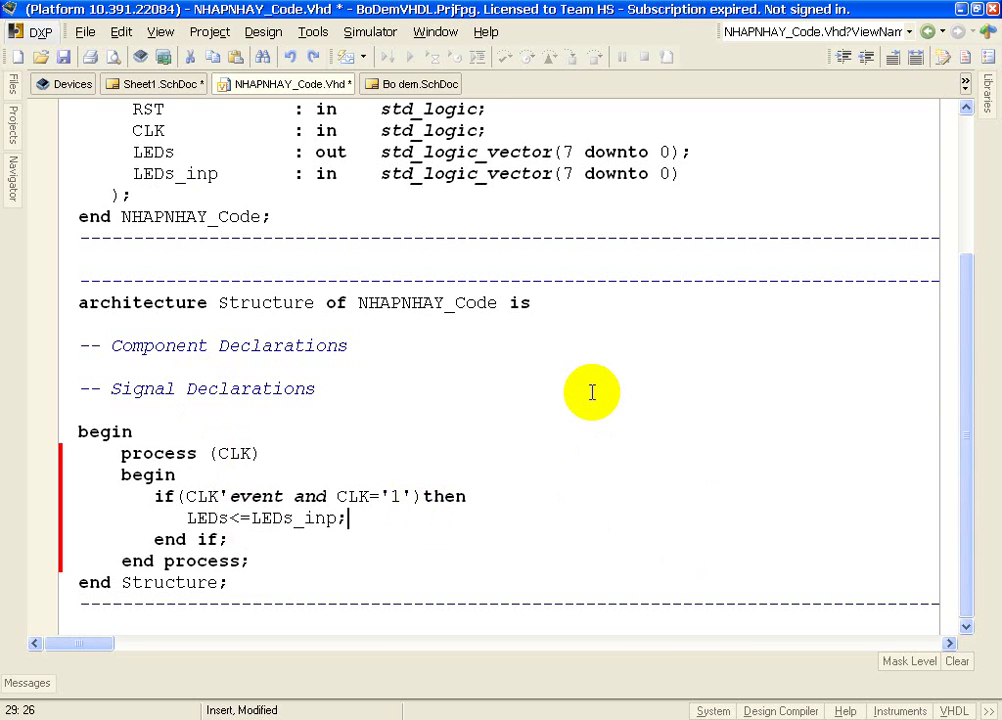
- Save NHAPNHAY_Code.Vhd over the existing file and save Sheet1.SchDoc, both in the BoDem VHDL folder
key(ctrl+s)
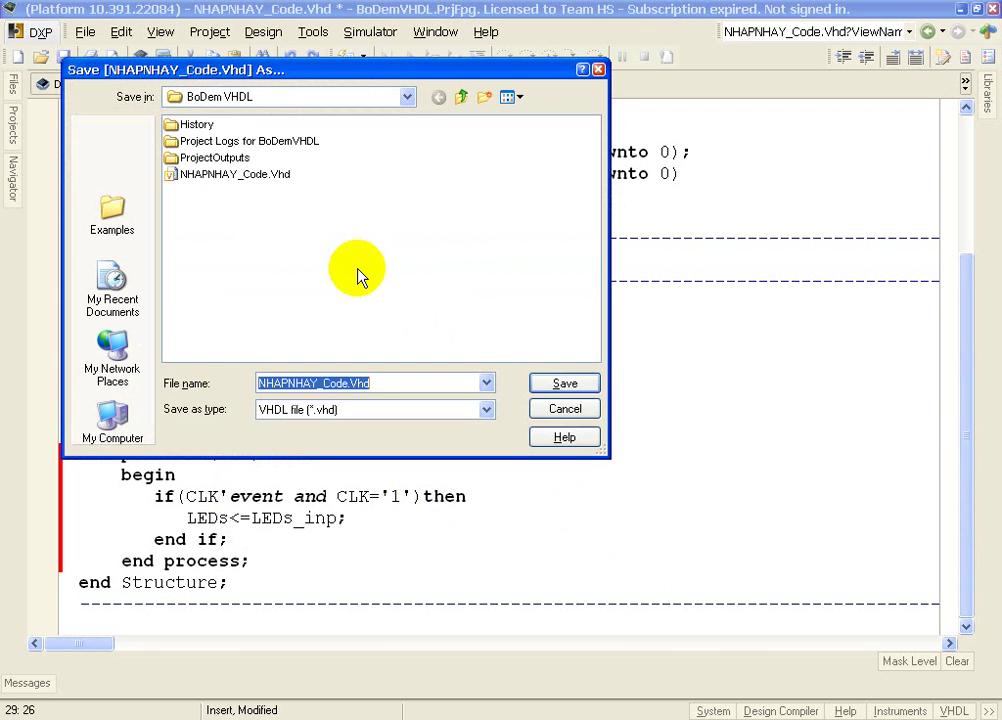
click(579, 388)
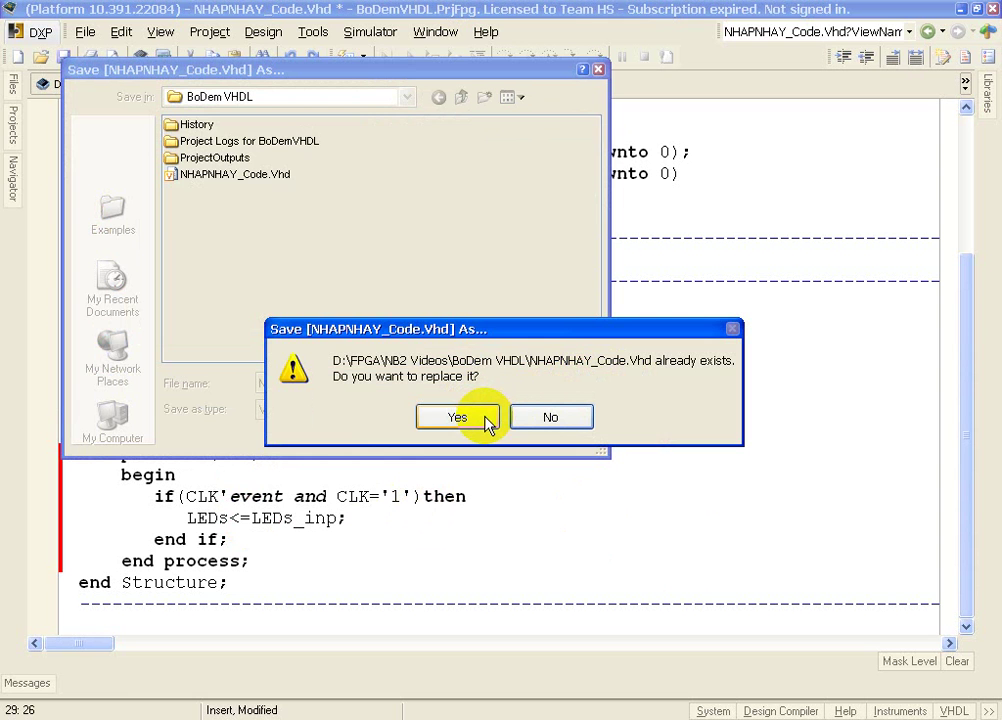
click(462, 418)
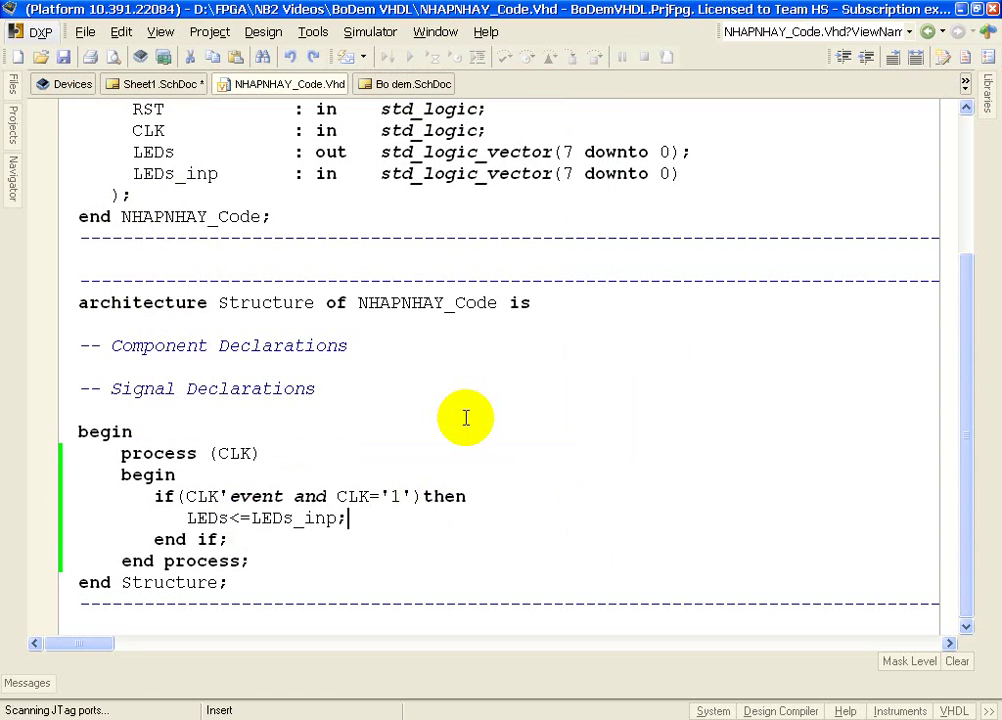
click(157, 86)
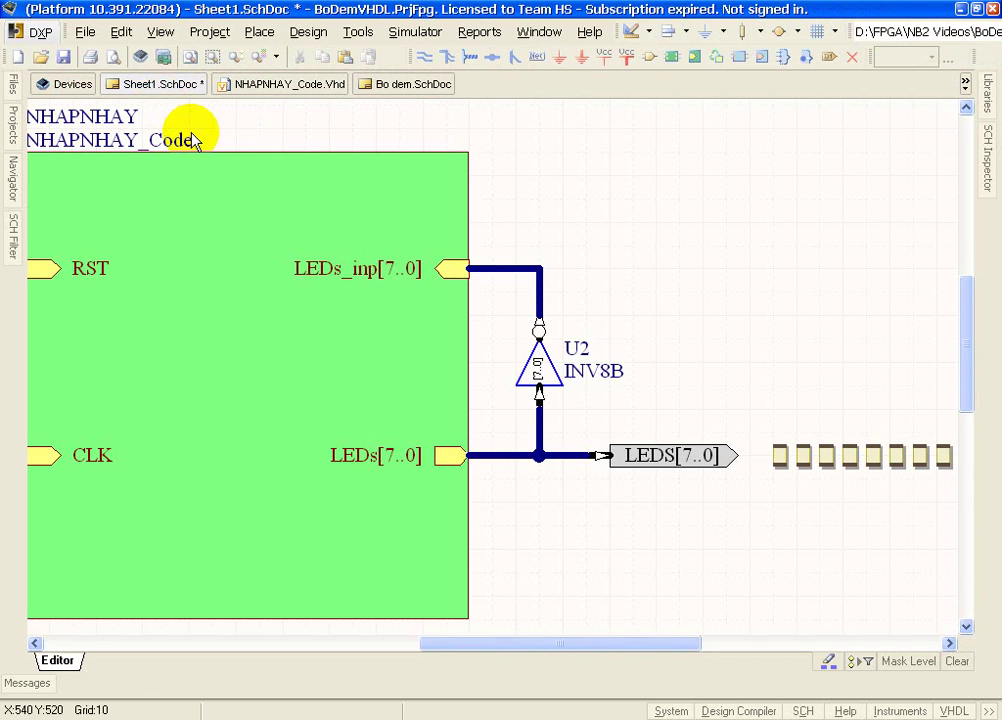
key(ctrl+s)
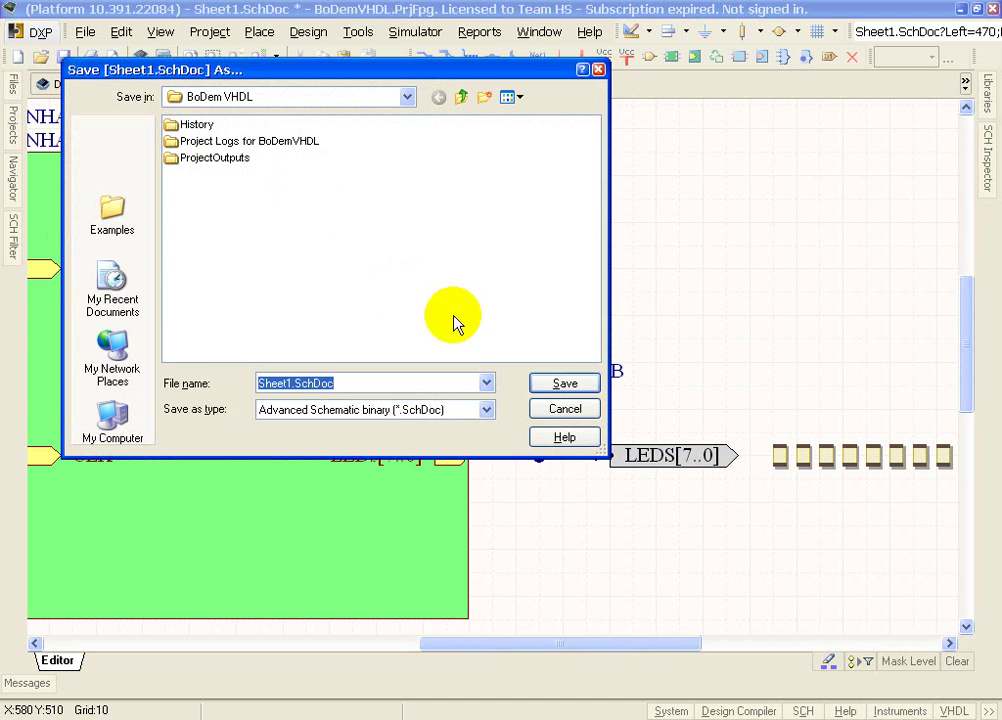
click(565, 385)
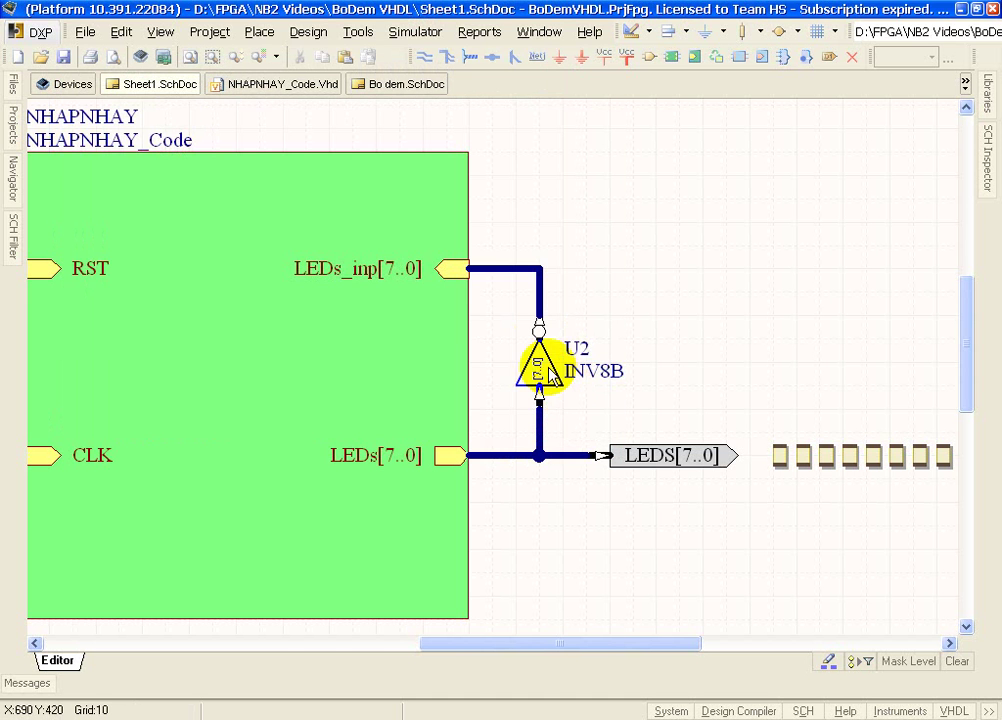
- Compile the document NHAPNHAY_Code.Vhd and check the compiler messages
click(273, 86)
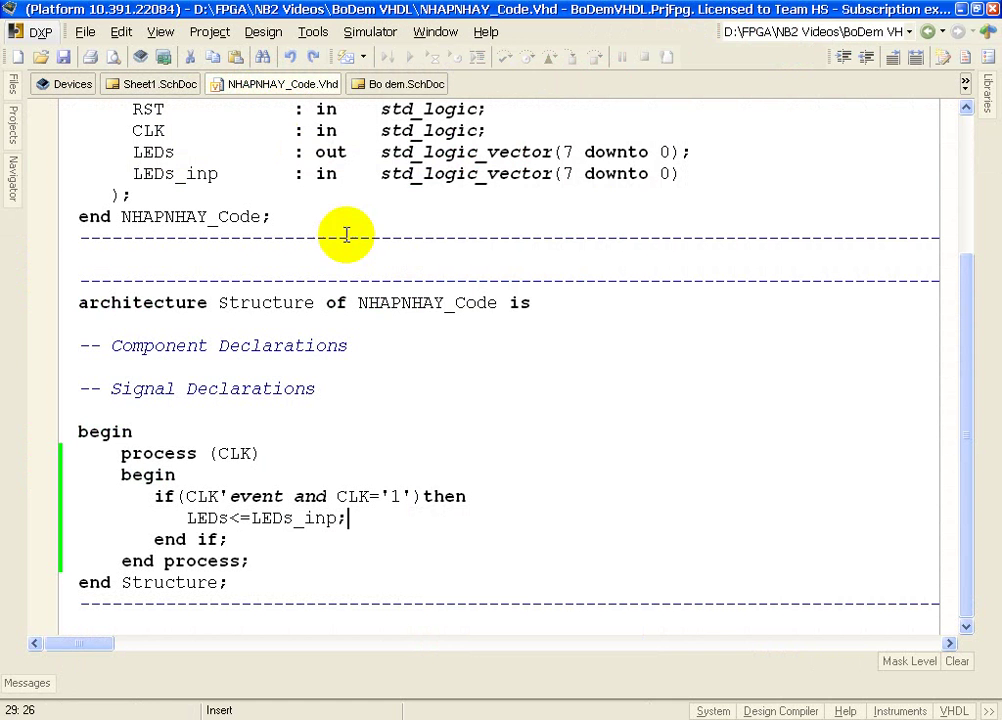
click(228, 152)
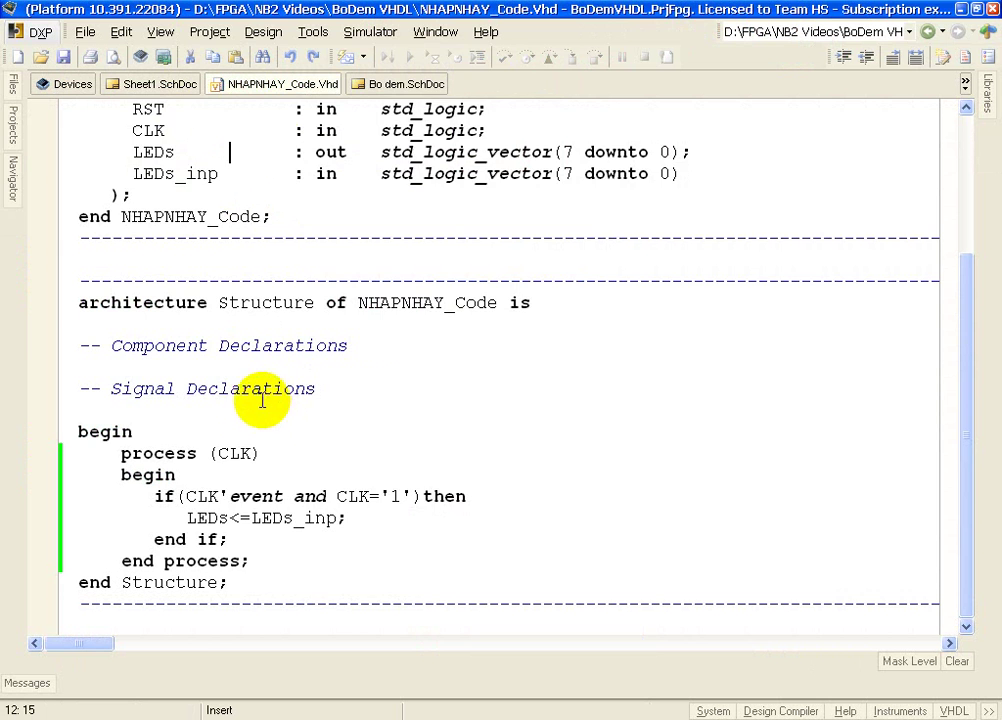
scroll(225, 350, down, 2)
click(210, 32)
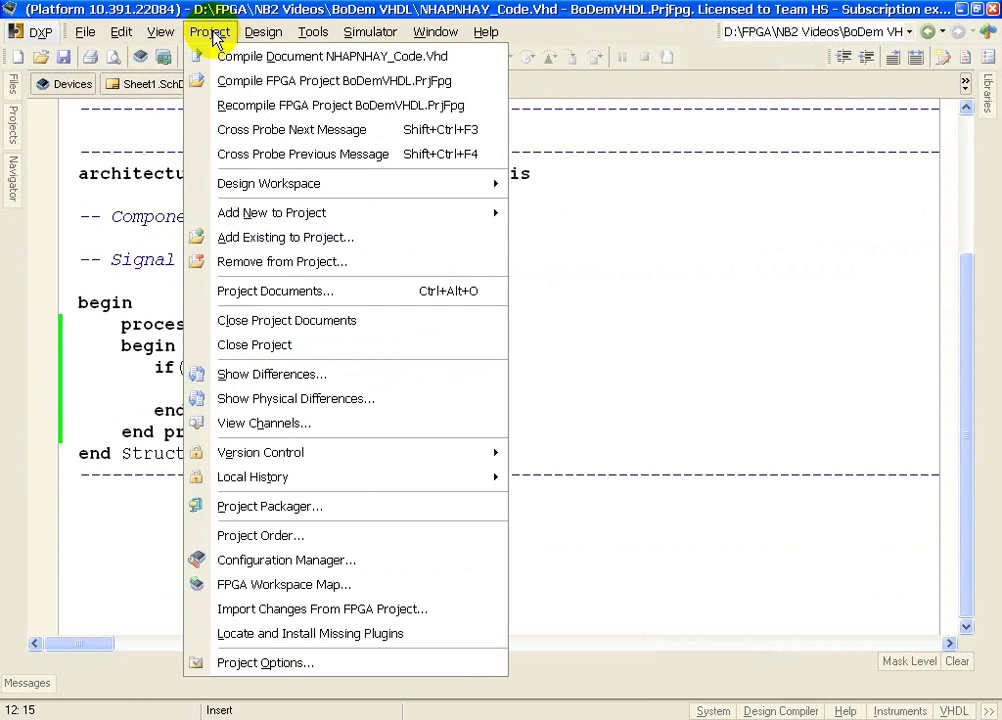
click(349, 58)
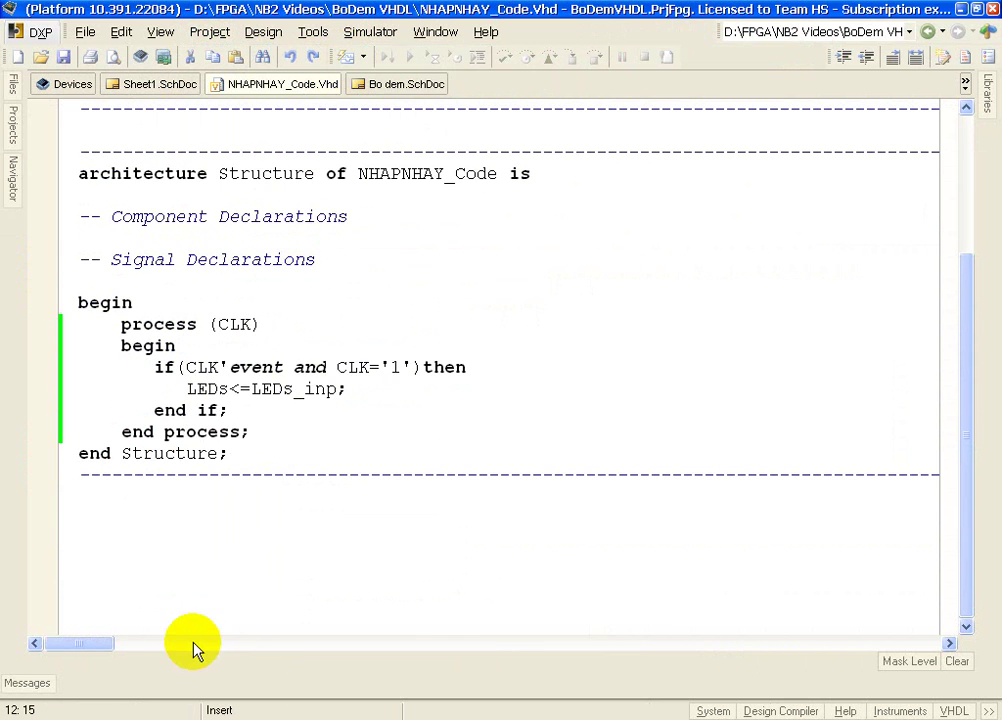
click(48, 686)
click(308, 616)
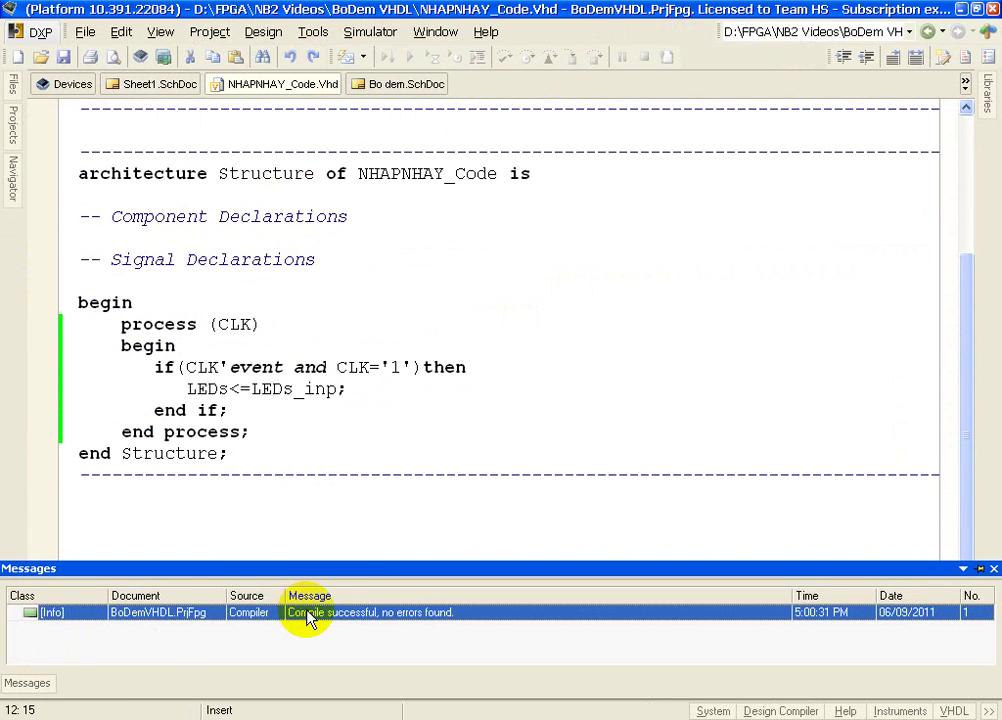
click(359, 218)
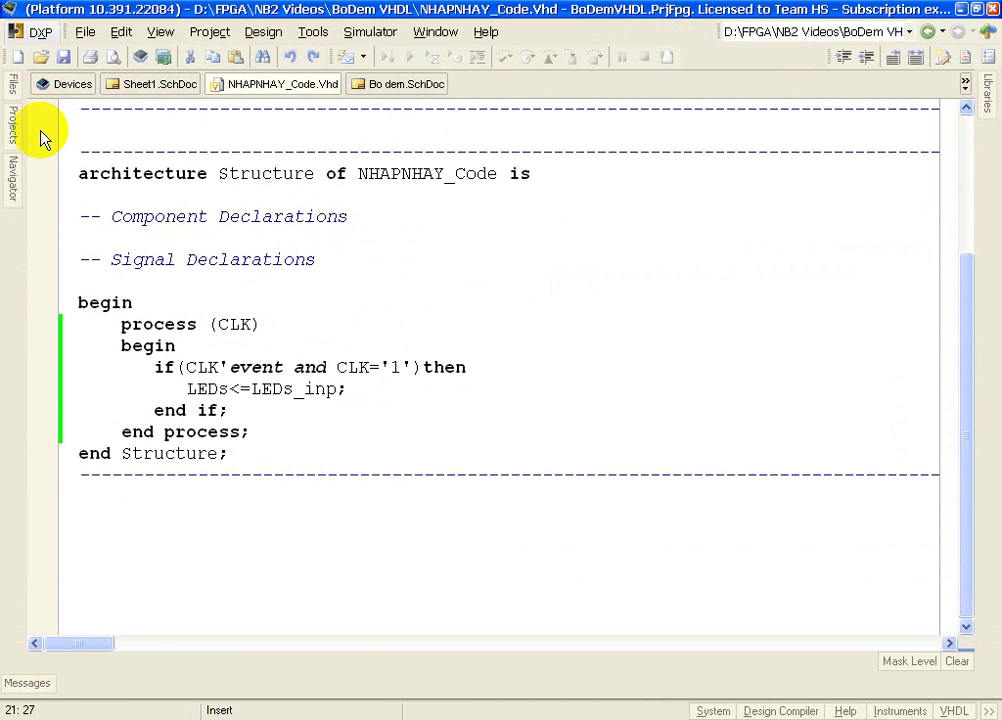
- Compile the FPGA project BoDemVHDL.PrjFpg and trace the missing child-sheet error to its sheet symbol on Sheet1.SchDoc
mouse_move(12, 125)
click(293, 108)
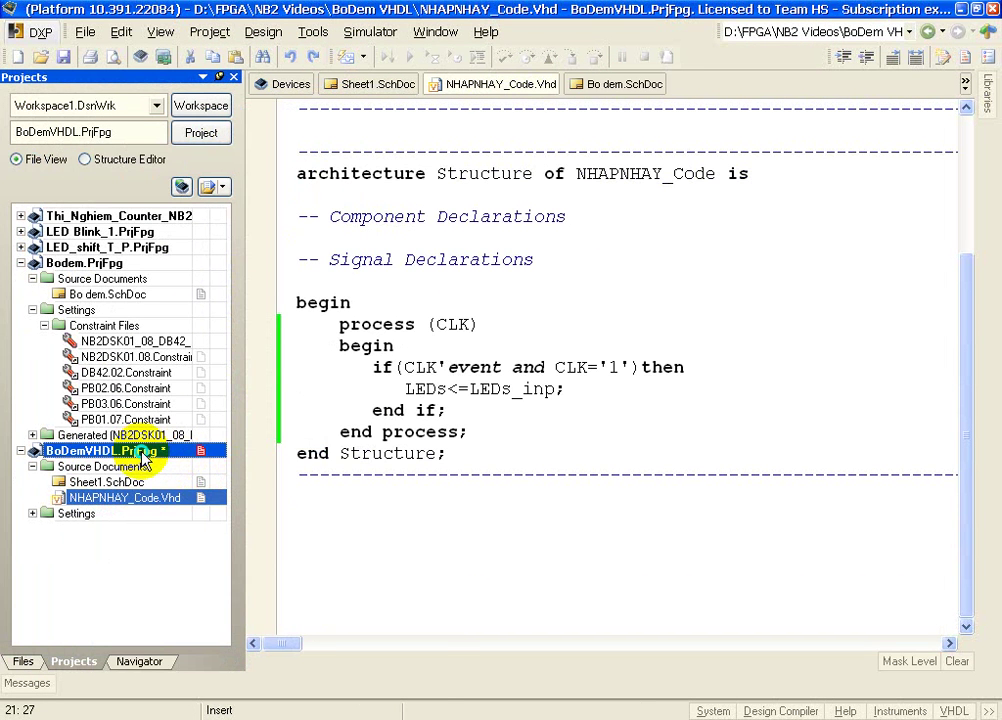
right_click(146, 459)
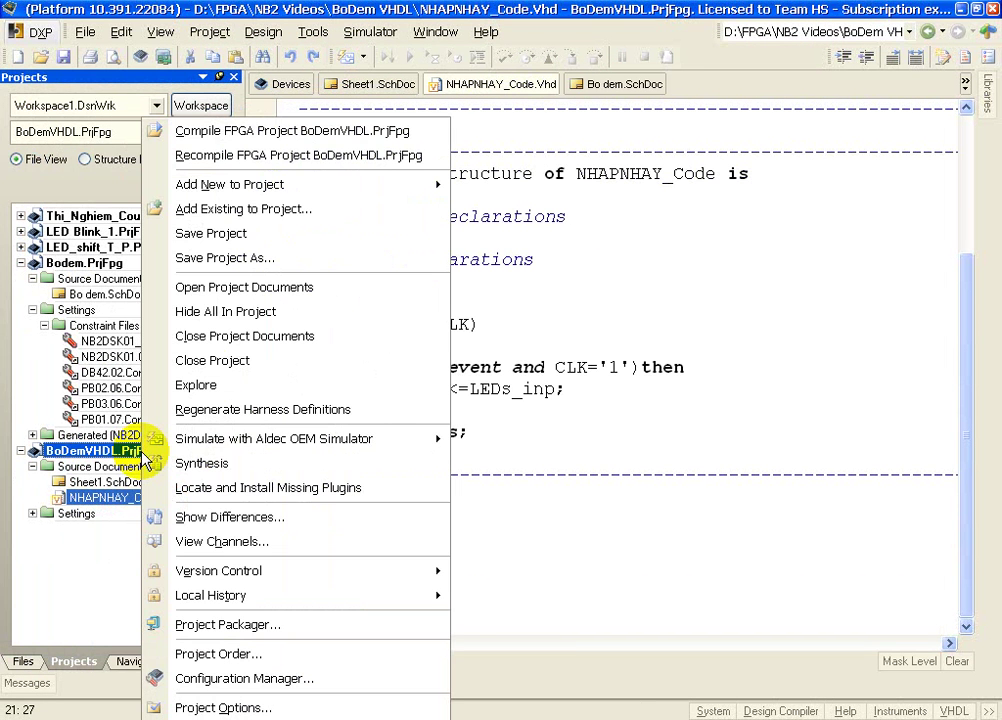
click(240, 140)
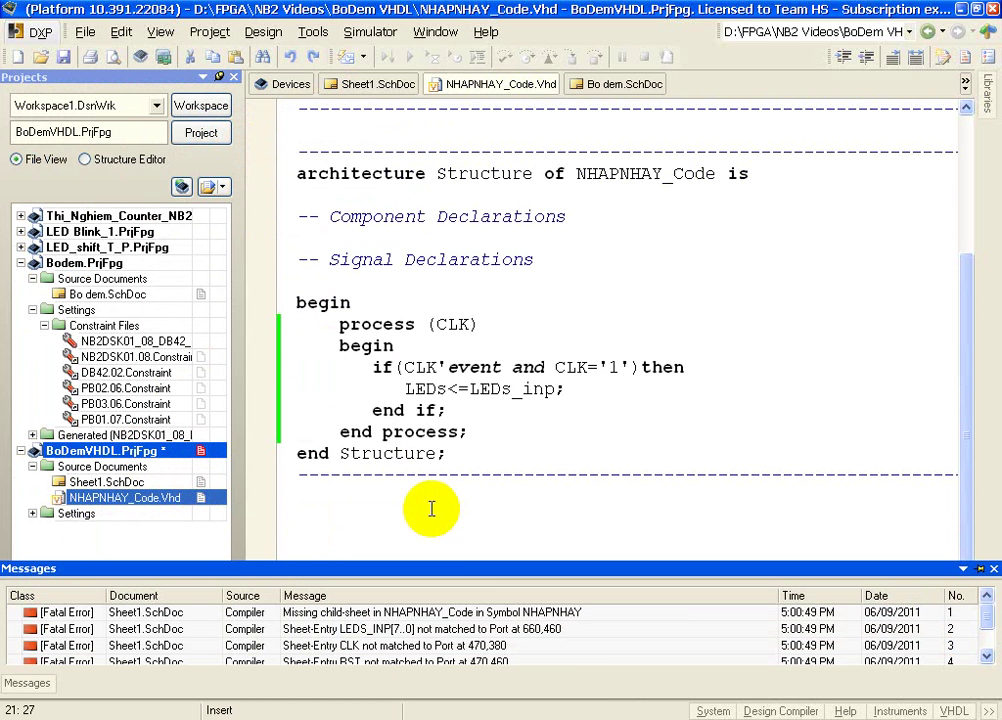
click(482, 612)
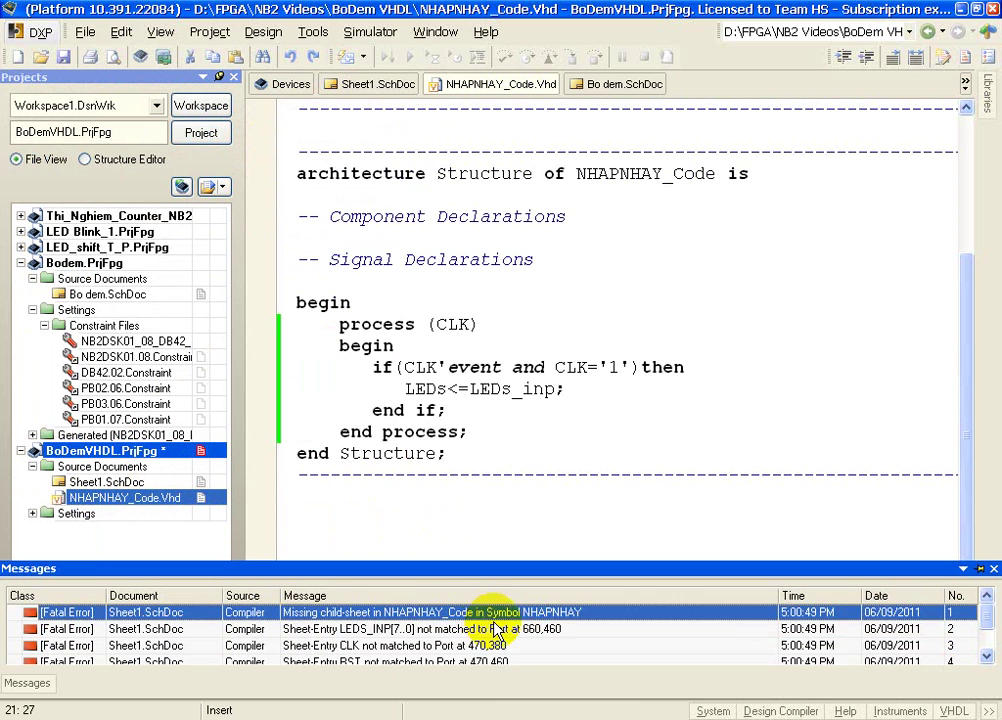
scroll(497, 627, down, 1)
scroll(497, 627, up, 1)
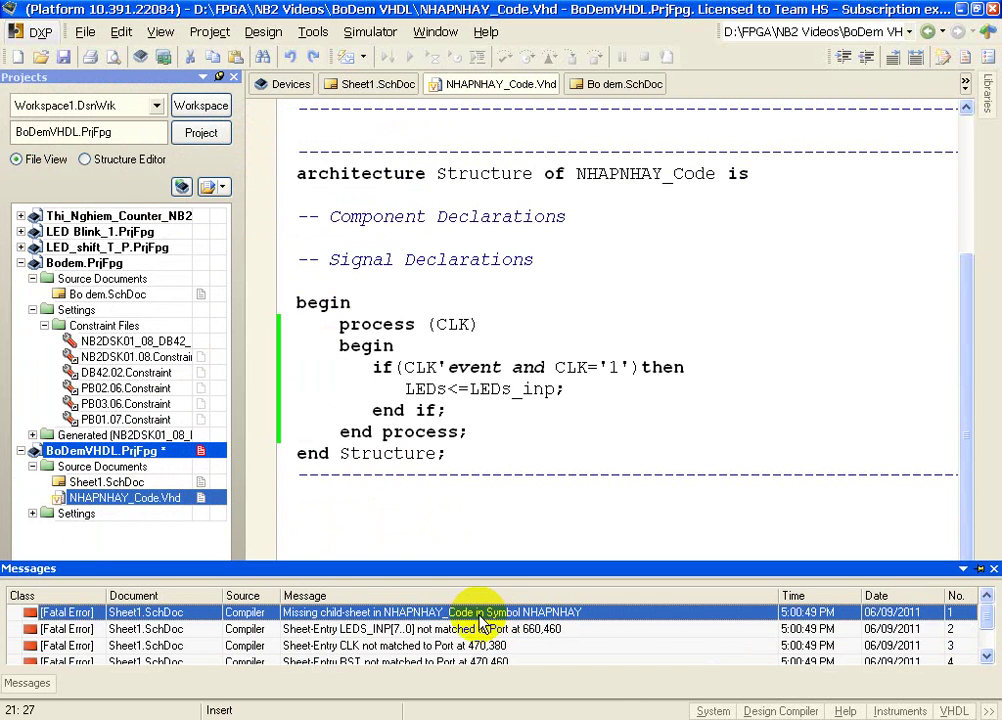
double_click(377, 616)
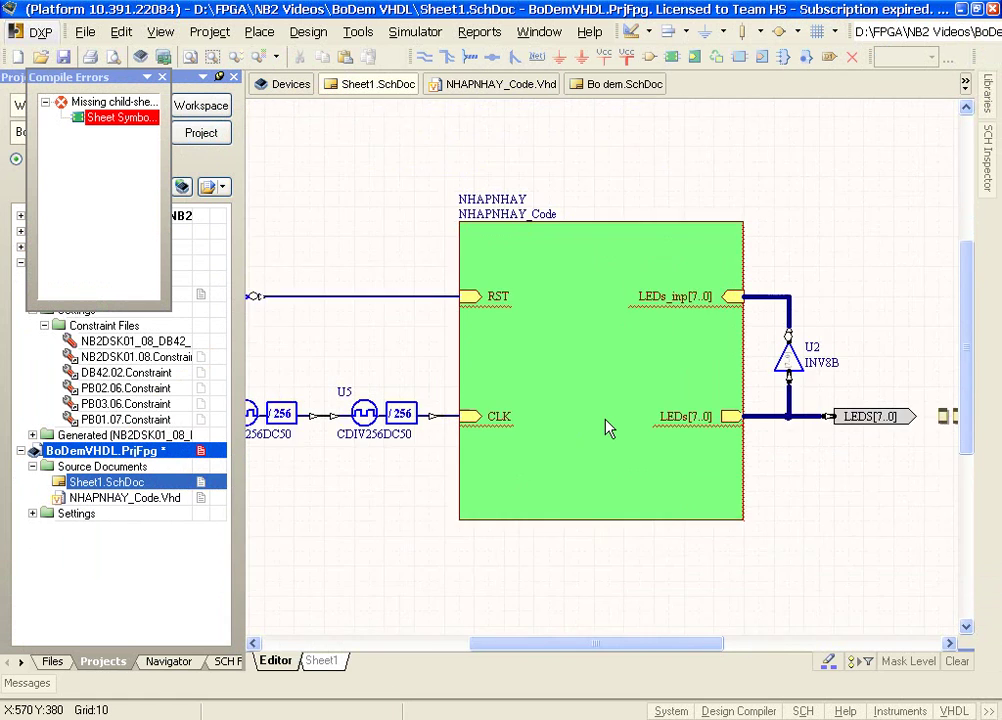
ctrl+scroll(606, 426, up, 1)
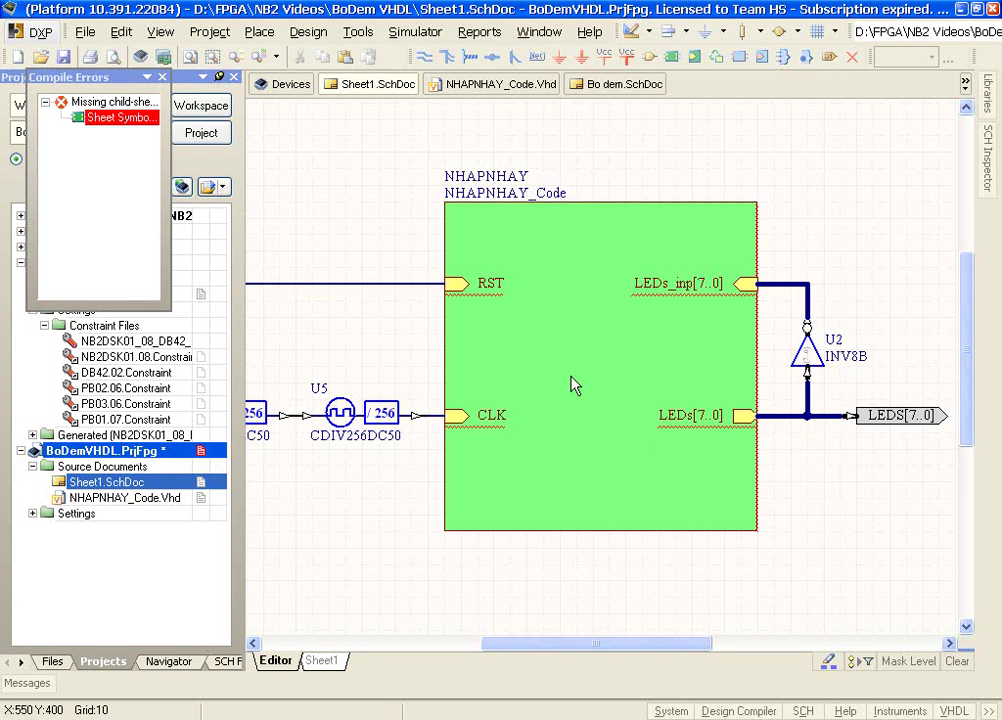
click(434, 279)
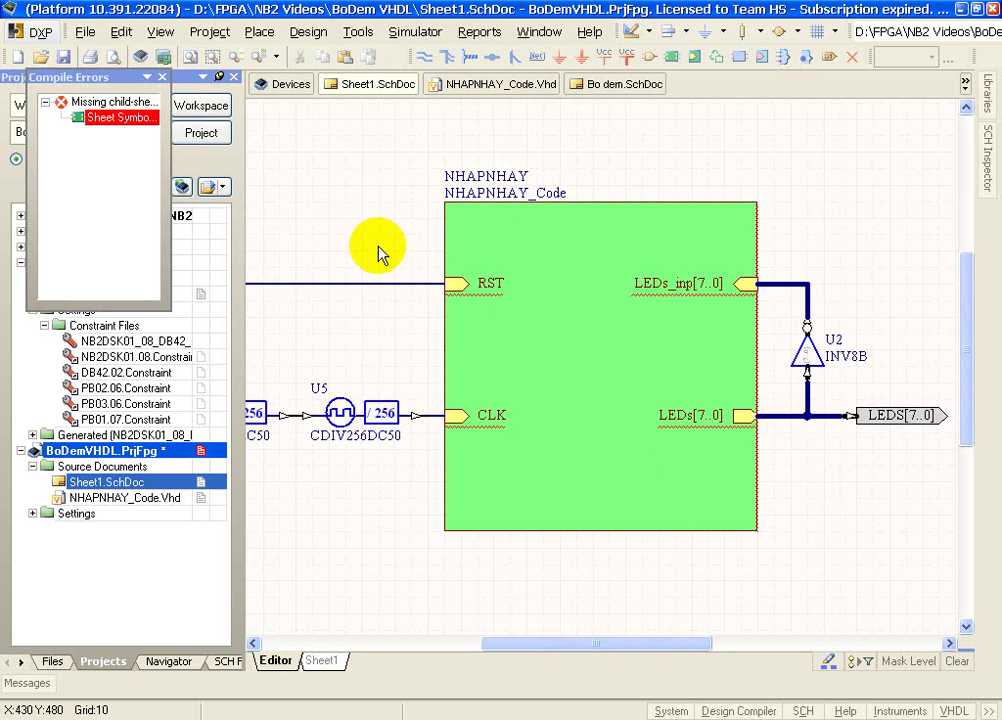
- Copy the whole process block, from process (CLK) to end process;, and close NHAPNHAY_Code.Vhd
click(478, 86)
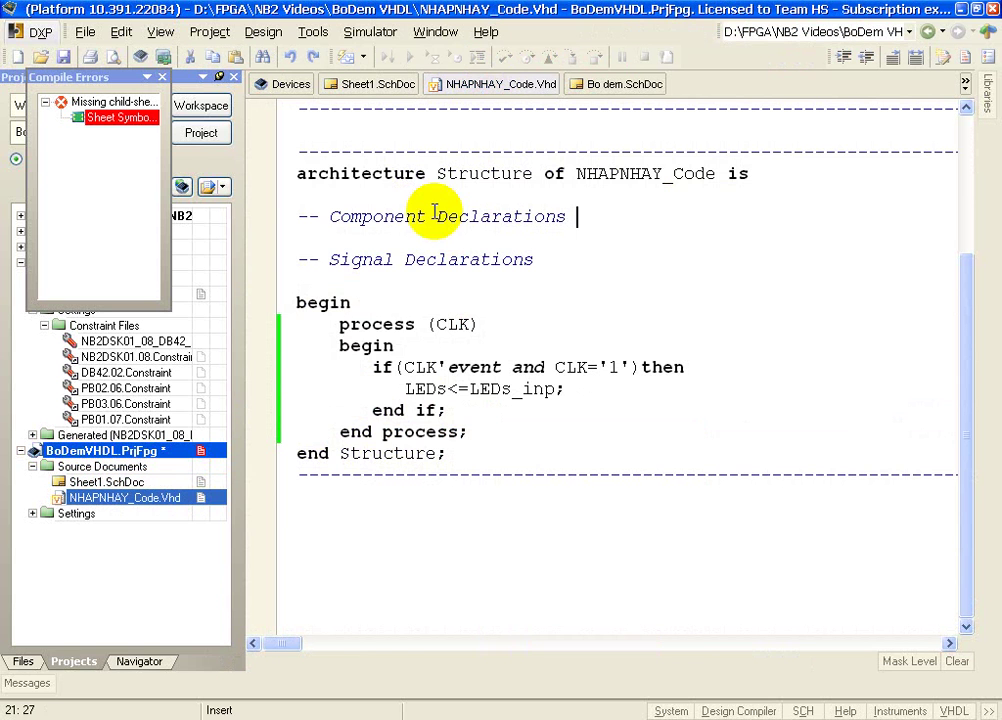
drag(338, 324, 483, 432)
key(ctrl+c)
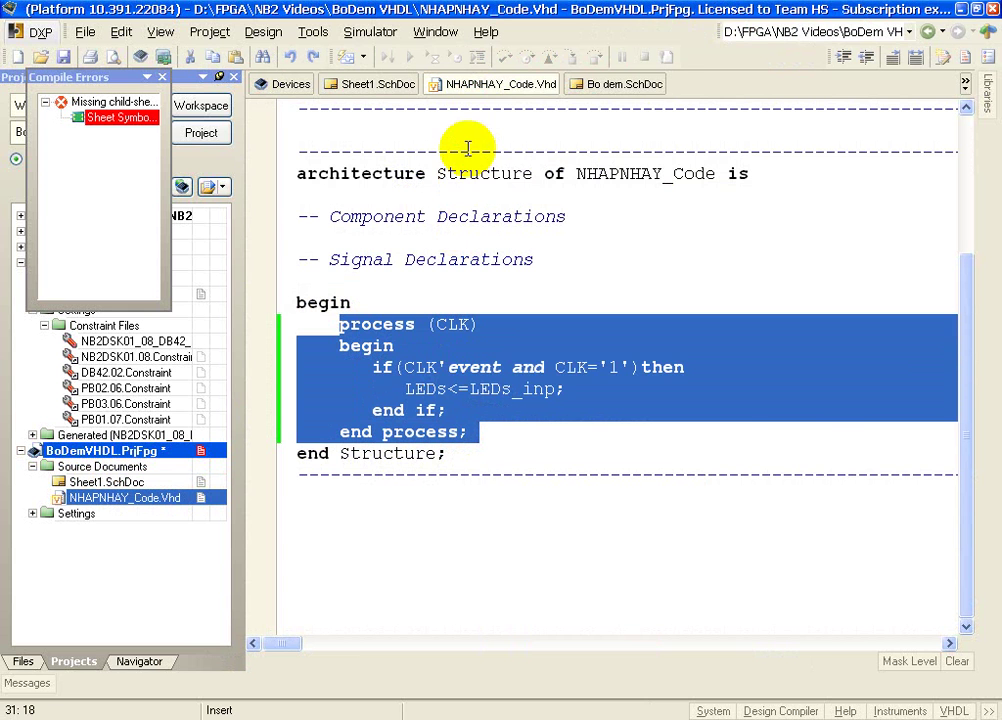
right_click(483, 84)
click(505, 92)
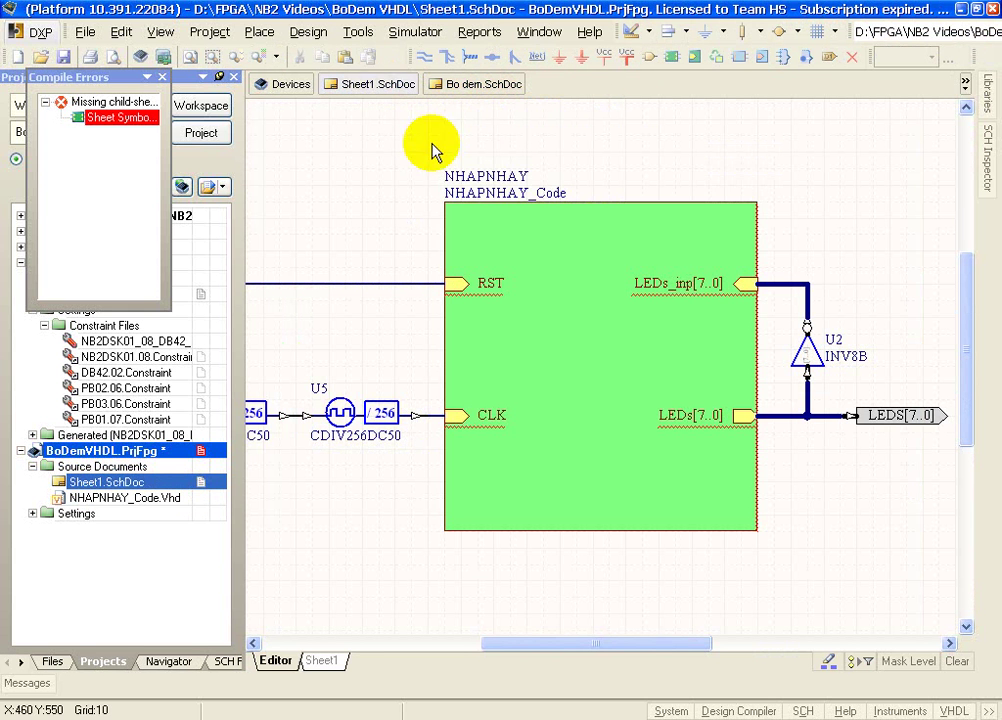
- Remove NHAPNHAY_Code.Vhd from the BoDemVHDL project and confirm the removal
click(497, 234)
right_click(496, 233)
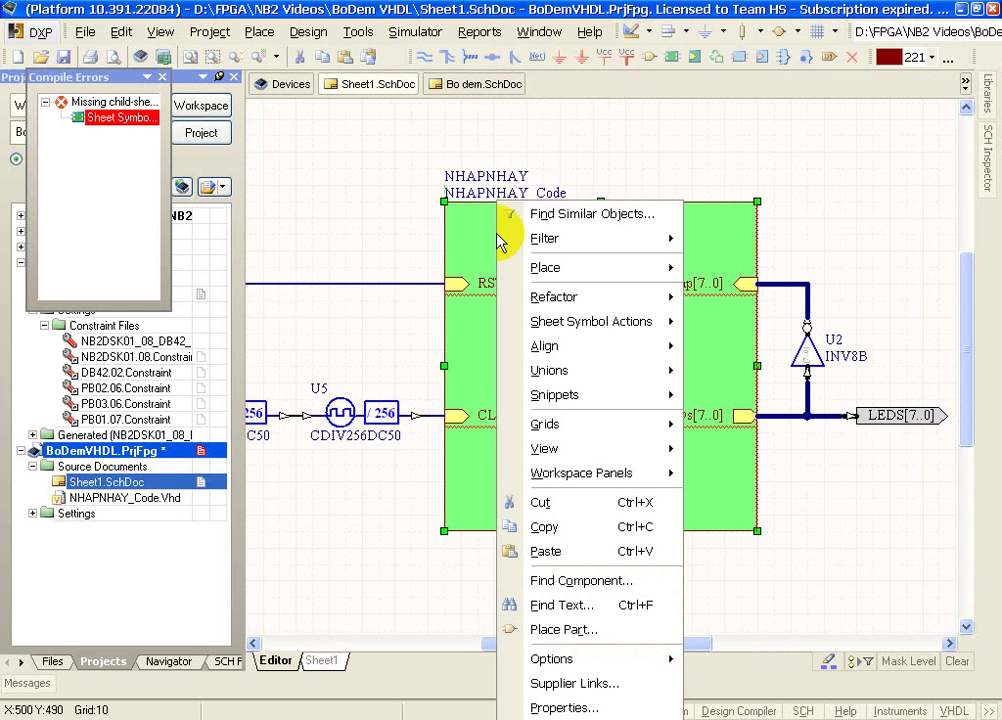
click(131, 497)
right_click(133, 503)
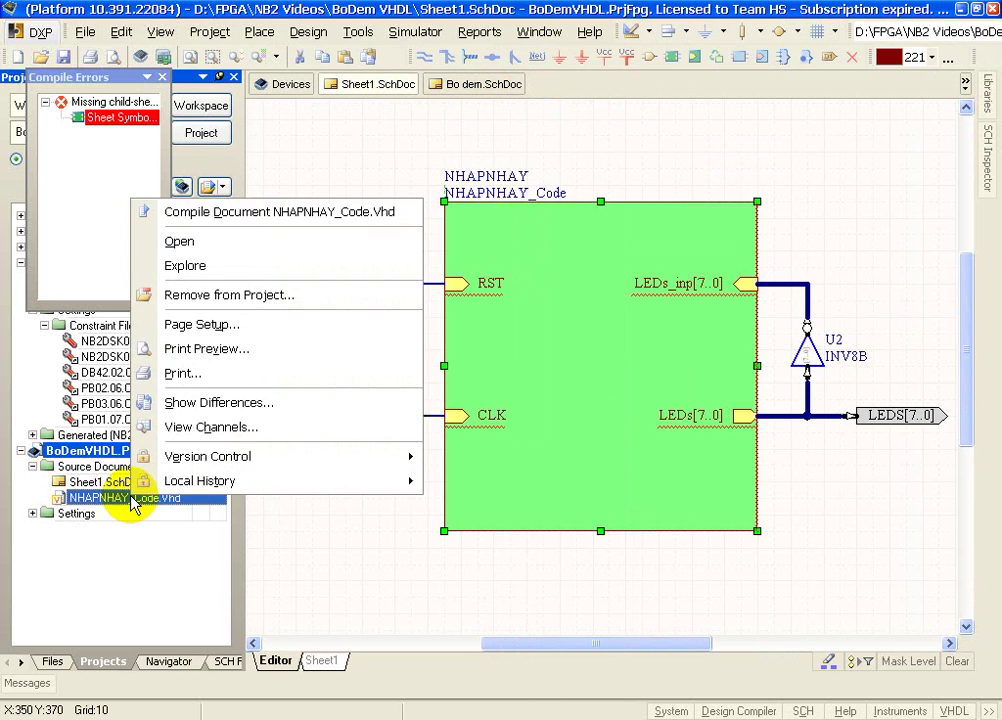
click(257, 299)
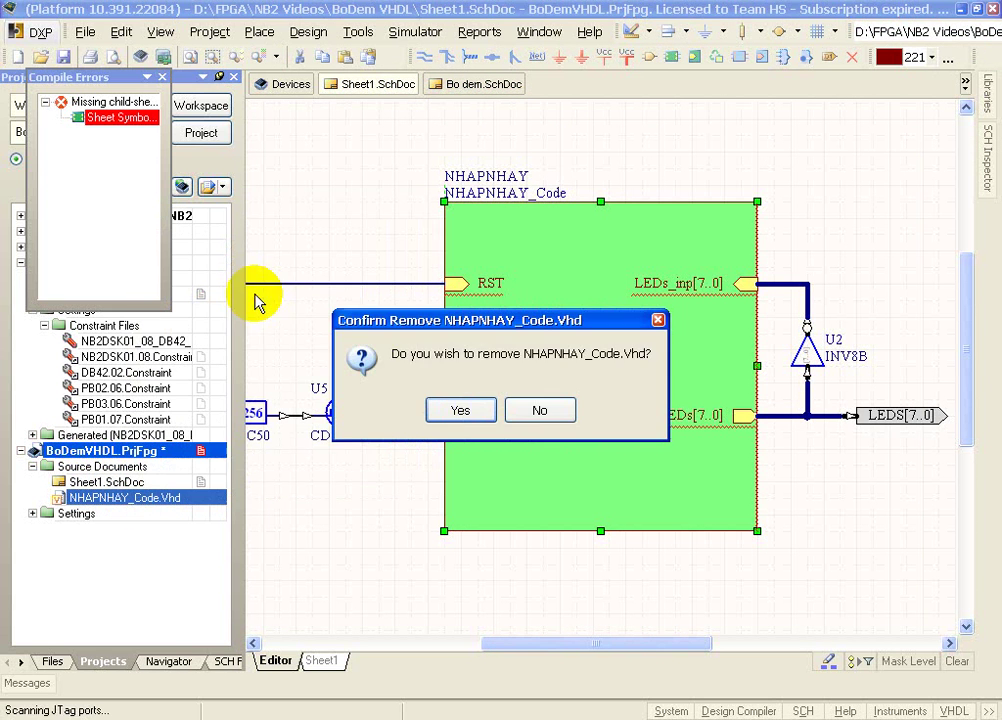
click(440, 409)
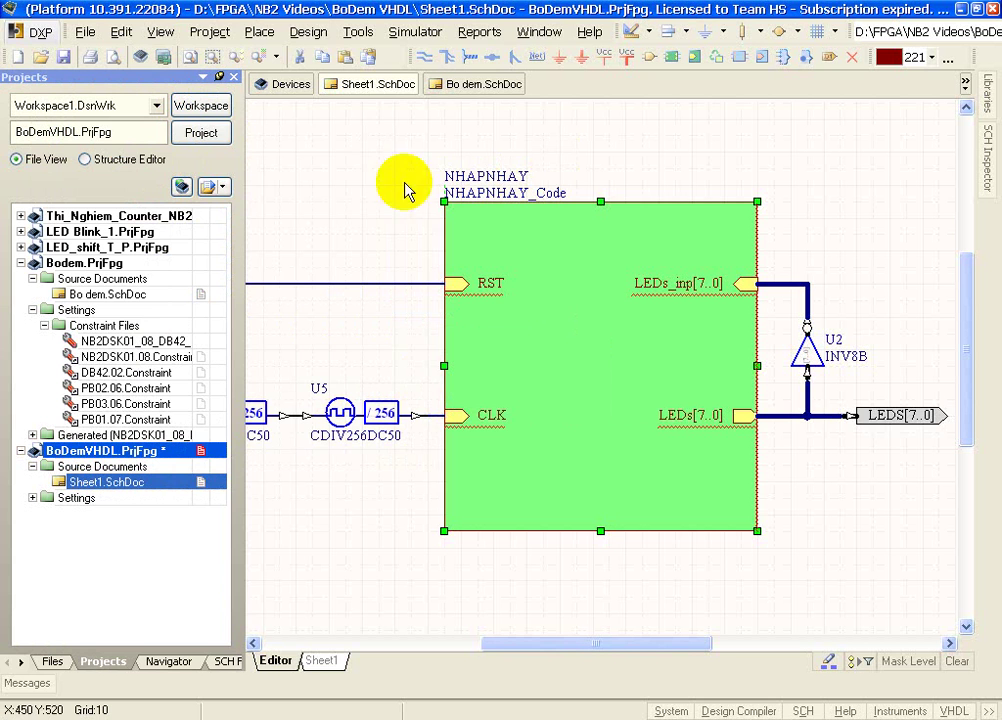
click(208, 32)
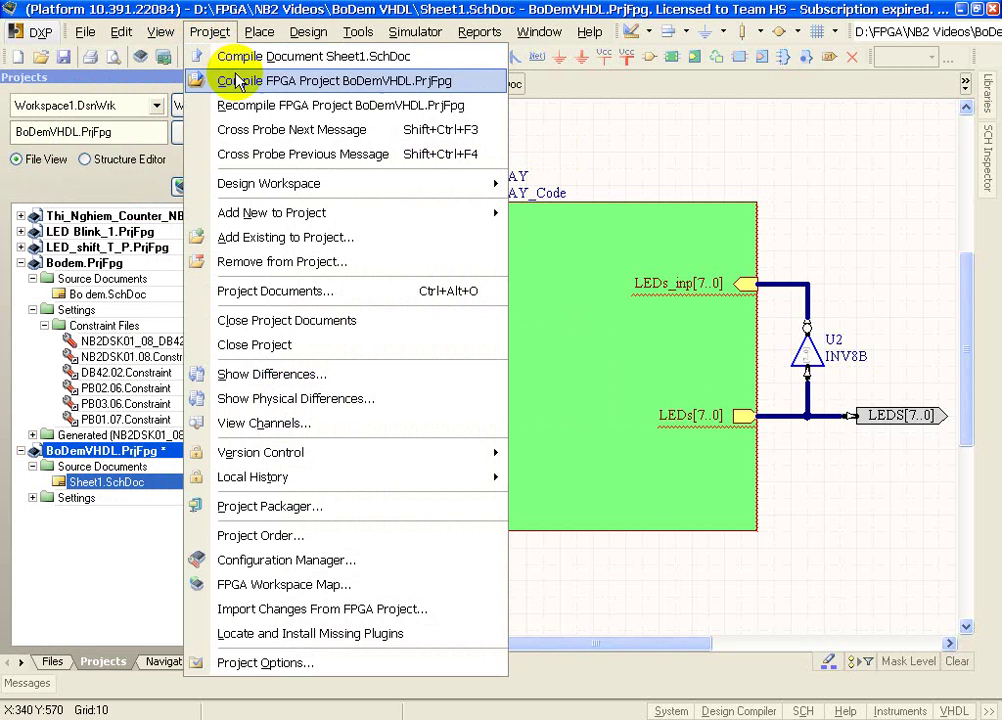
click(577, 141)
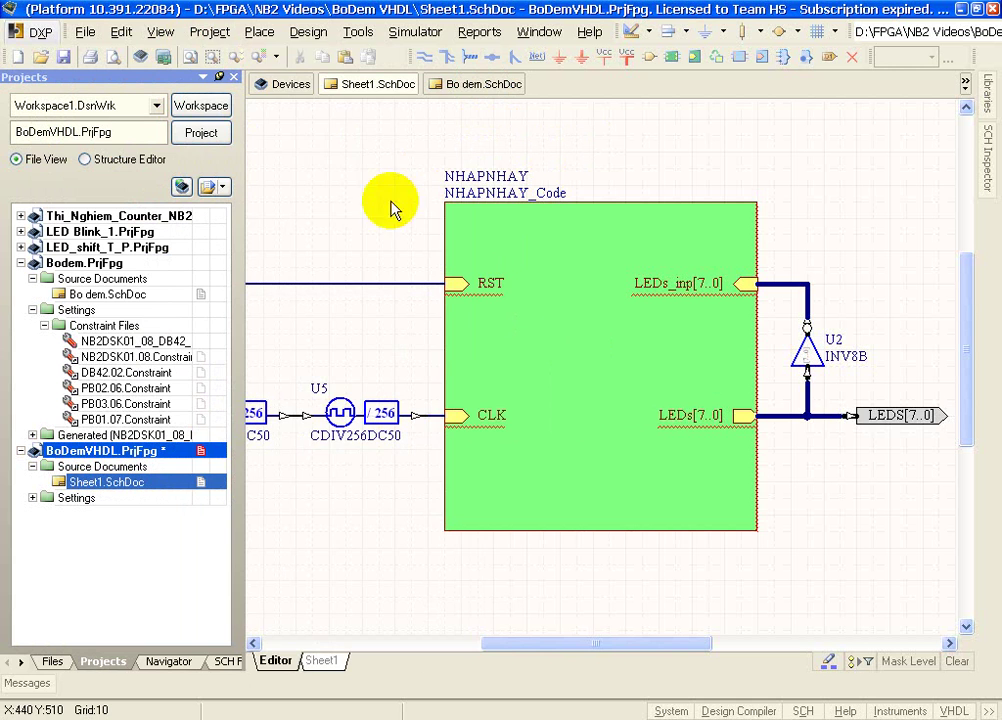
click(210, 34)
click(358, 152)
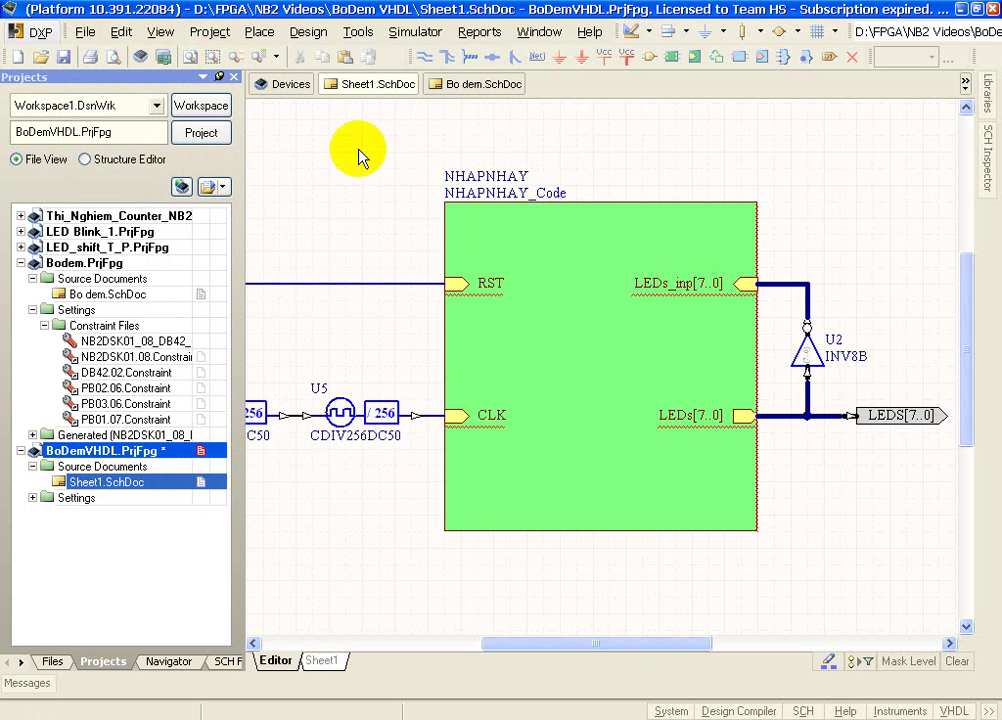
- Create a new VHDL file from the NHAPNHAY sheet symbol on Sheet1.SchDoc
right_click(577, 245)
mouse_move(641, 322)
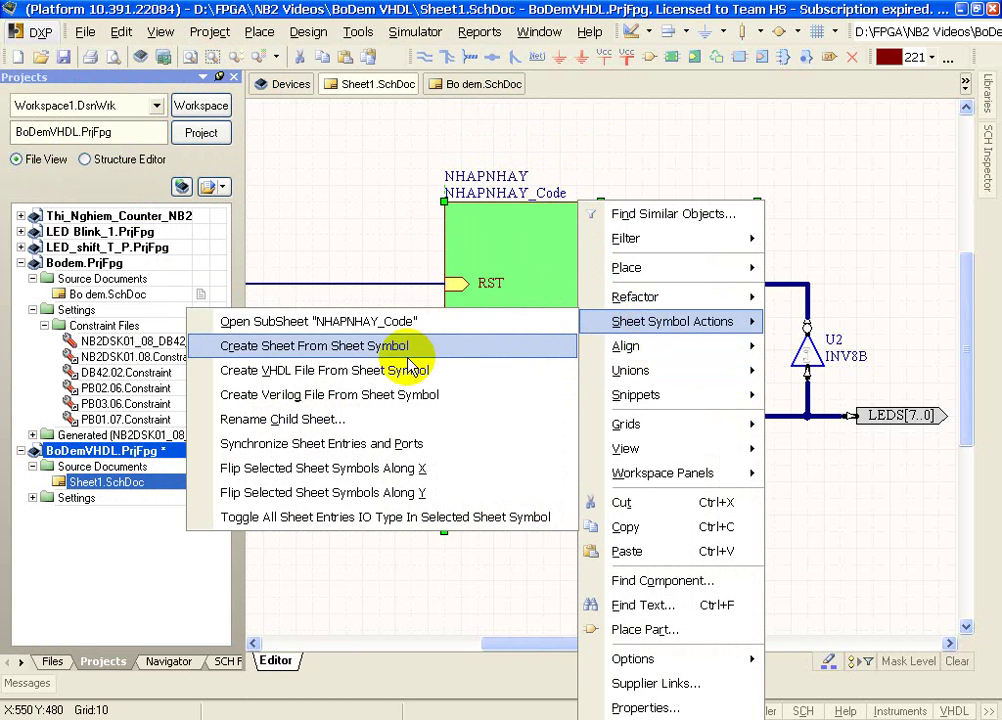
click(347, 369)
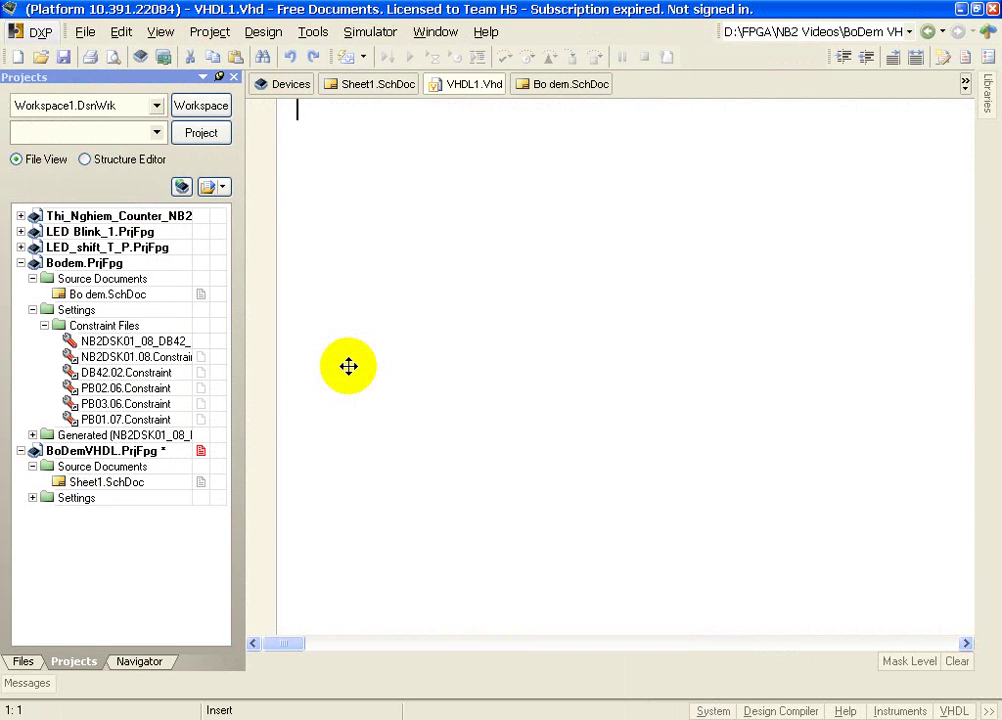
- Paste the copied process block between begin and end Structure; in the new NHAPNHAY_Code.Vhd, save it, and return to Sheet1.SchDoc
scroll(349, 600, down, 3)
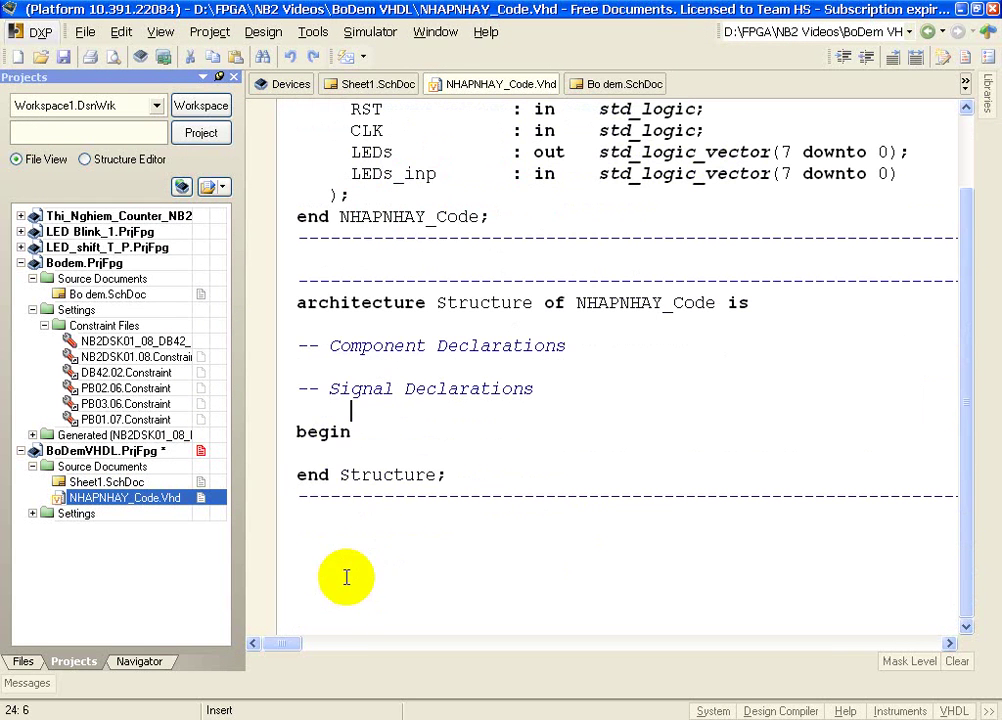
click(340, 455)
key(ctrl+v)
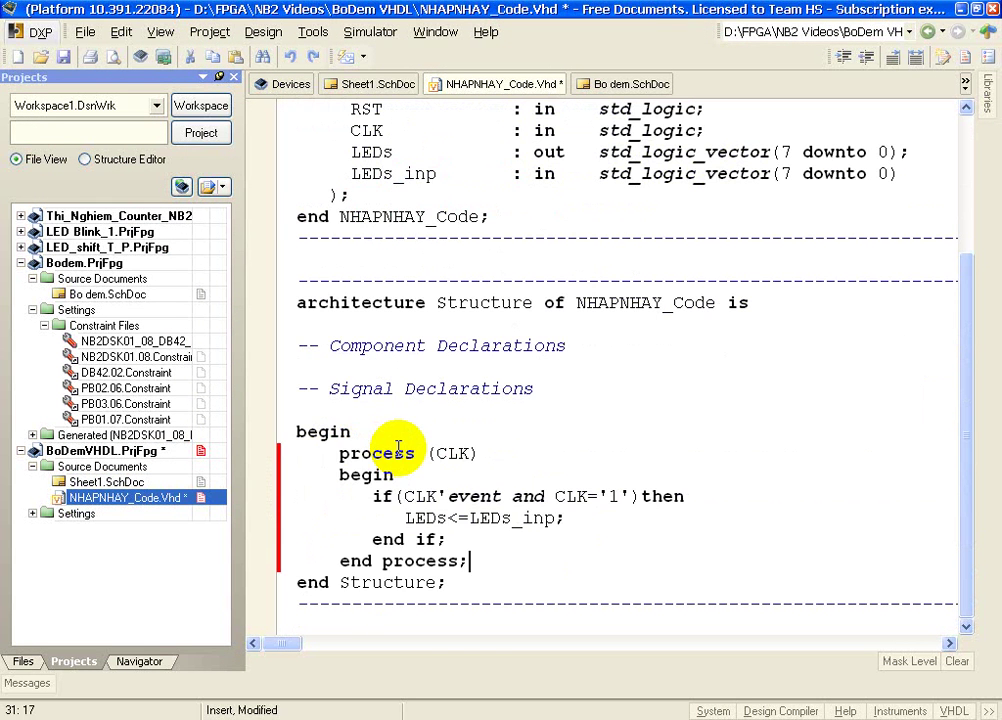
key(ctrl+s)
click(388, 86)
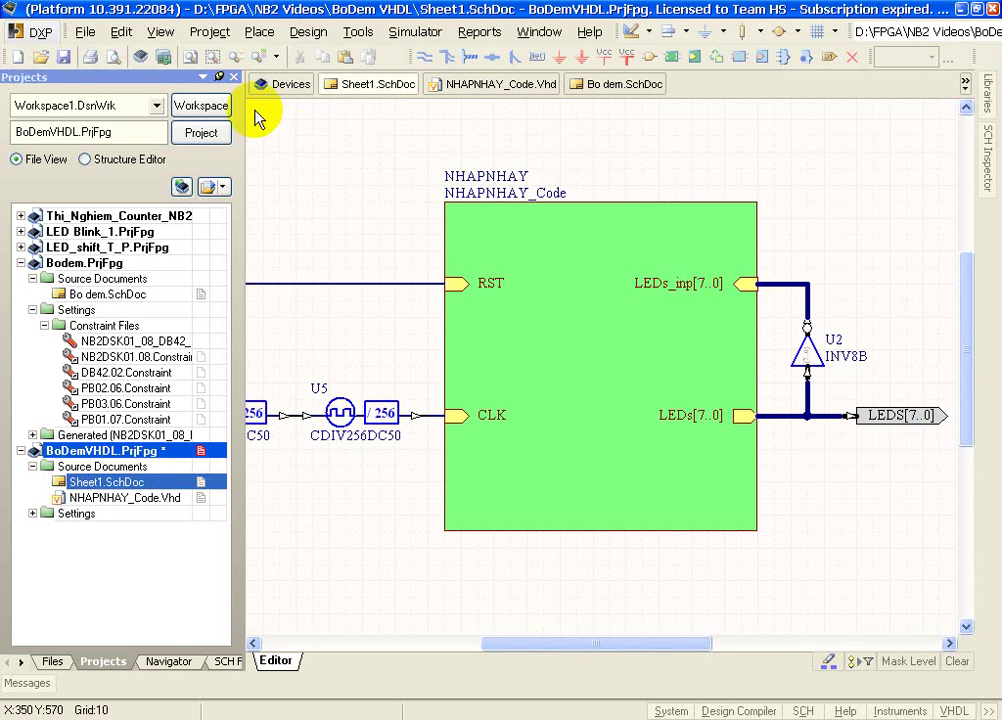
- Compile the BoDemVHDL.PrjFpg project and locate the missing child-sheet error on the NHAPNHAY sheet symbol
right_click(95, 451)
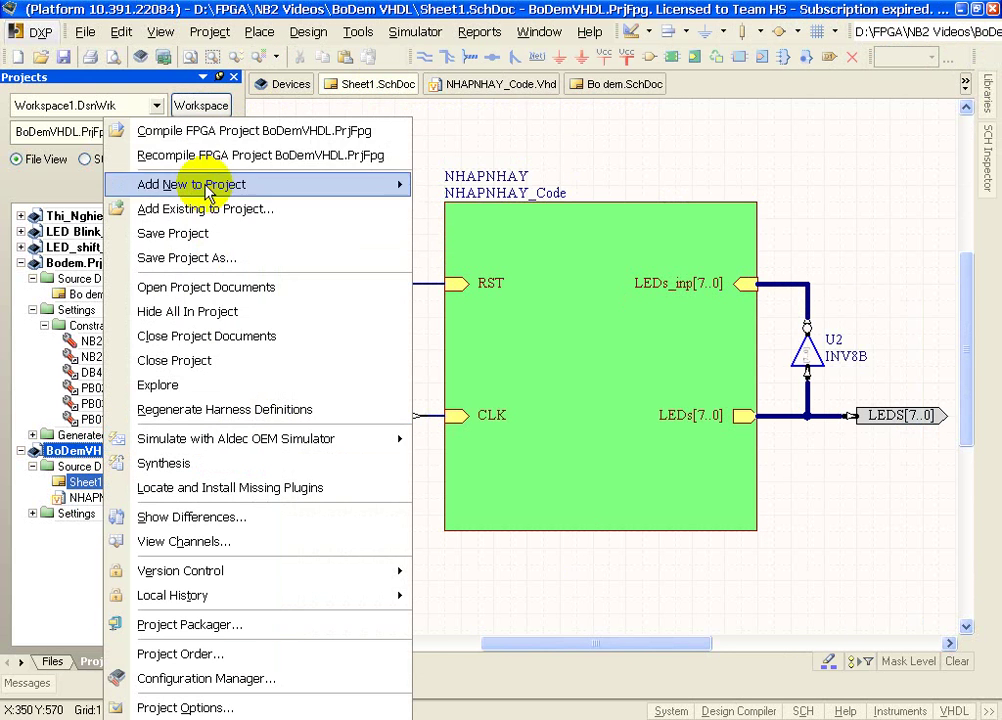
click(197, 131)
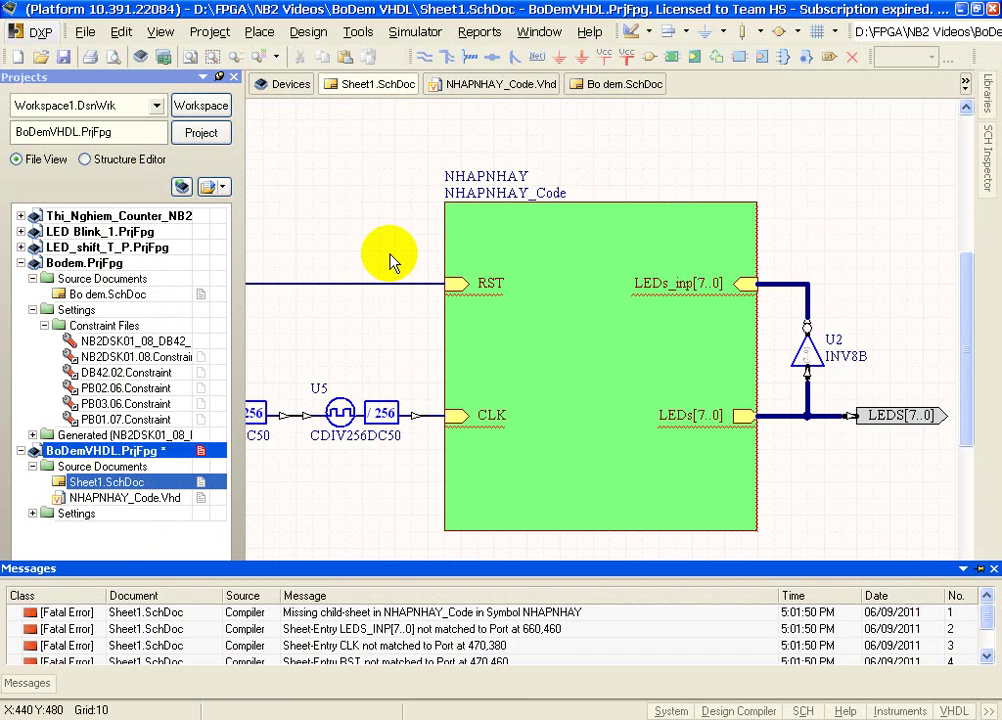
double_click(385, 614)
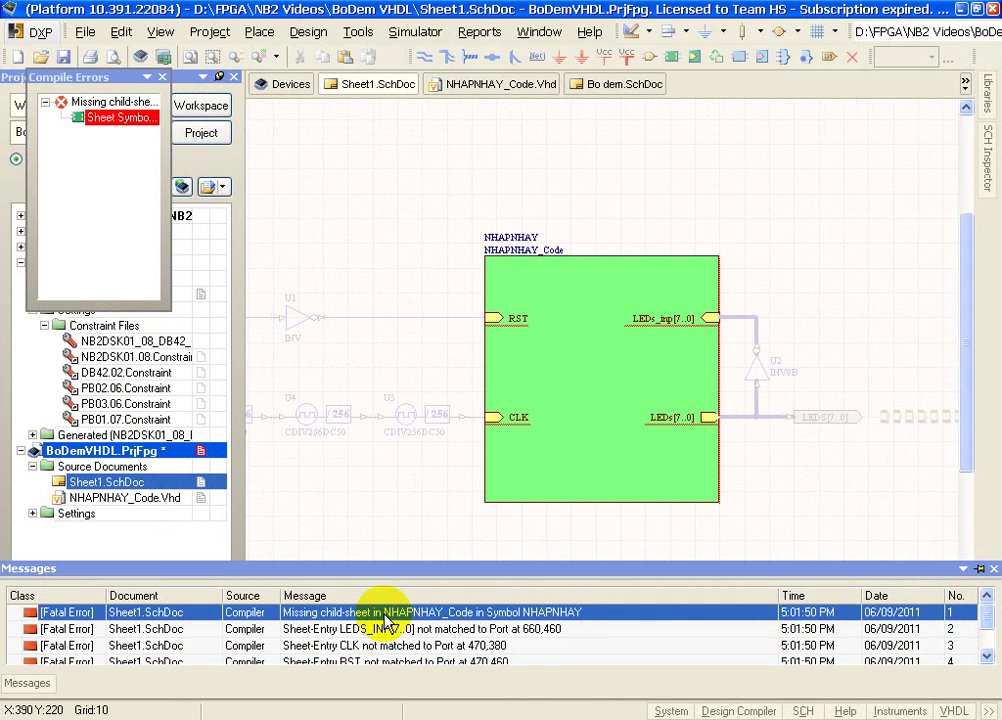
click(425, 260)
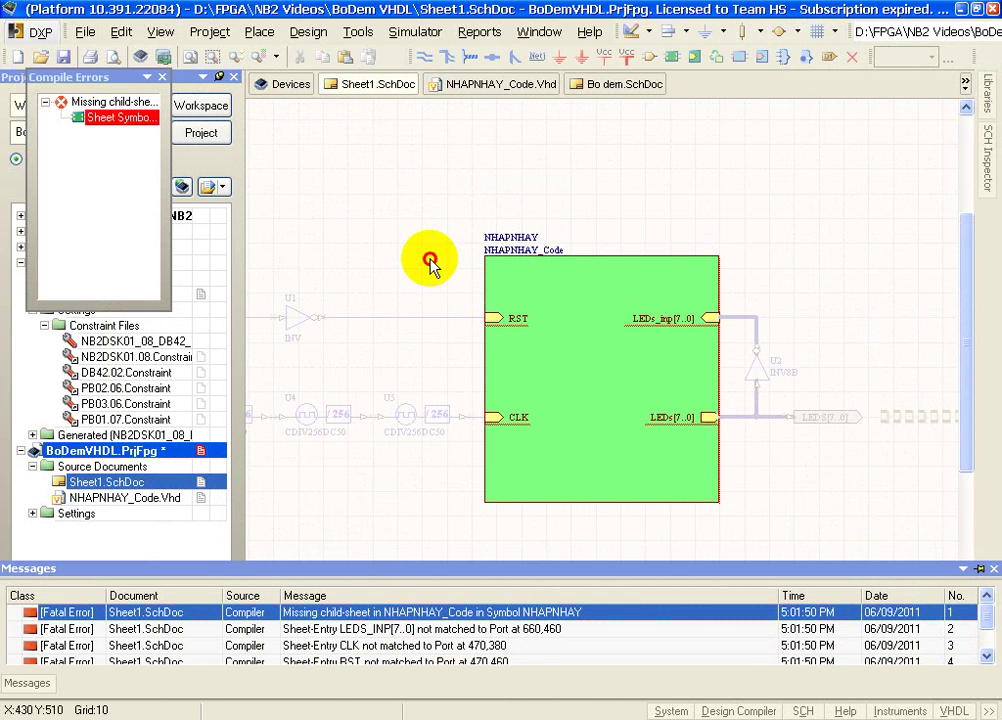
ctrl+scroll(670, 333, up, 2)
ctrl+scroll(728, 354, up, 1)
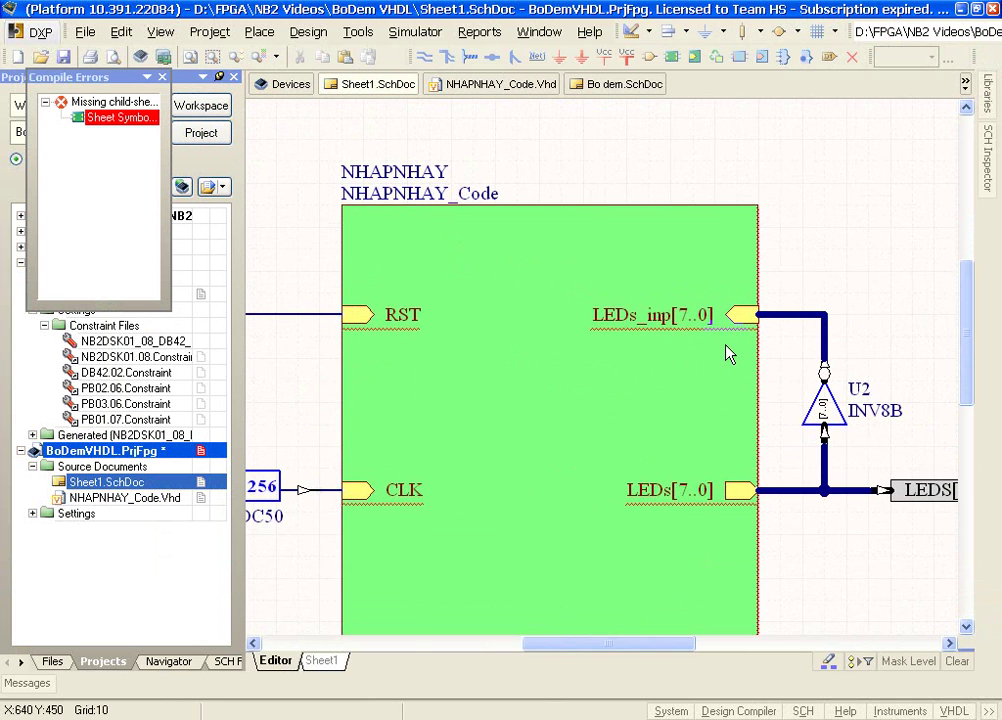
- Examine the full list of compile messages and trace the missing child-sheet error back to the schematic
click(27, 683)
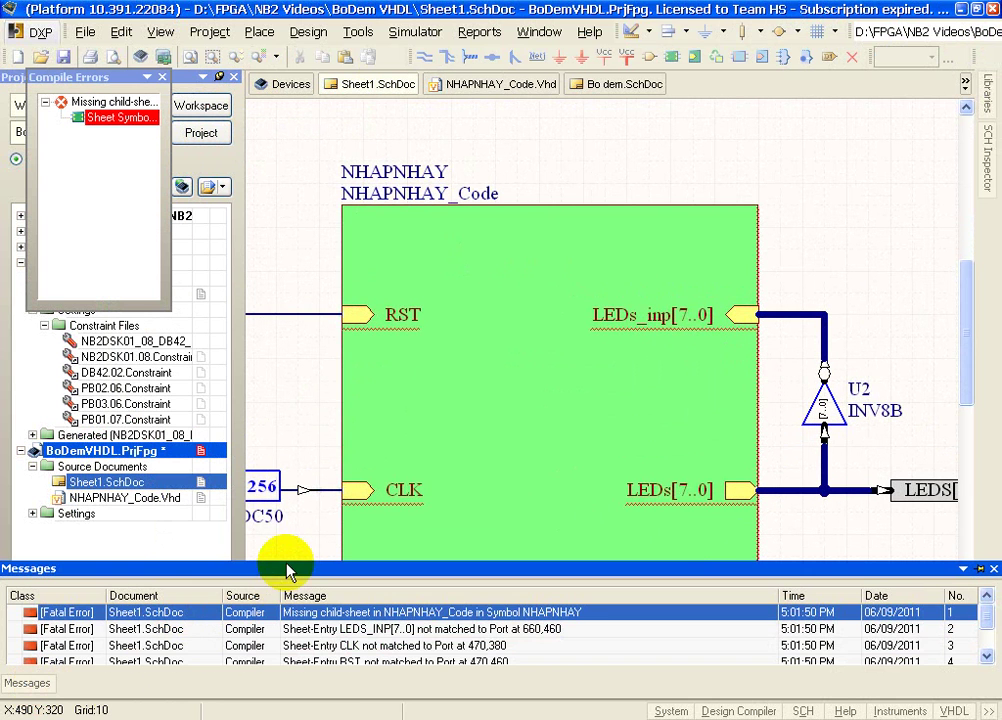
click(979, 567)
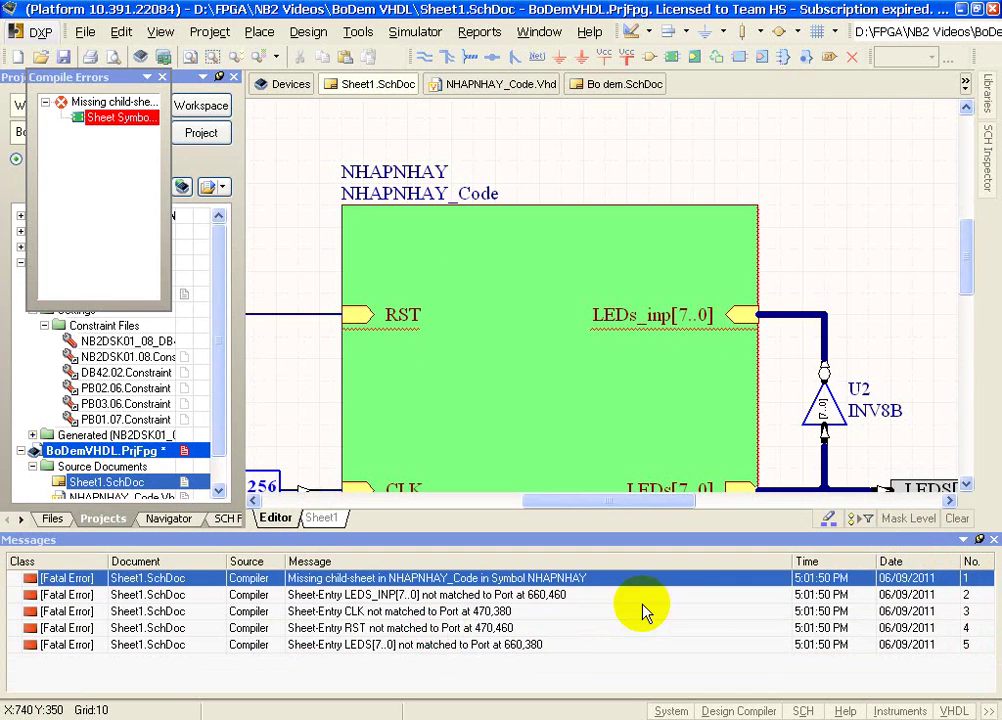
click(374, 595)
click(370, 578)
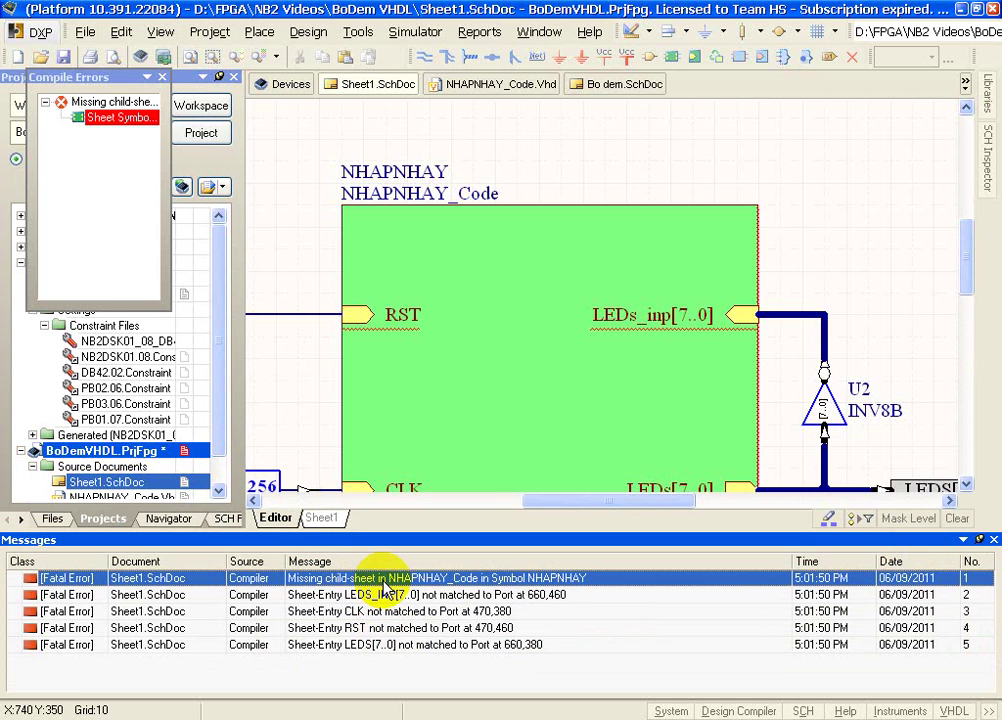
double_click(382, 580)
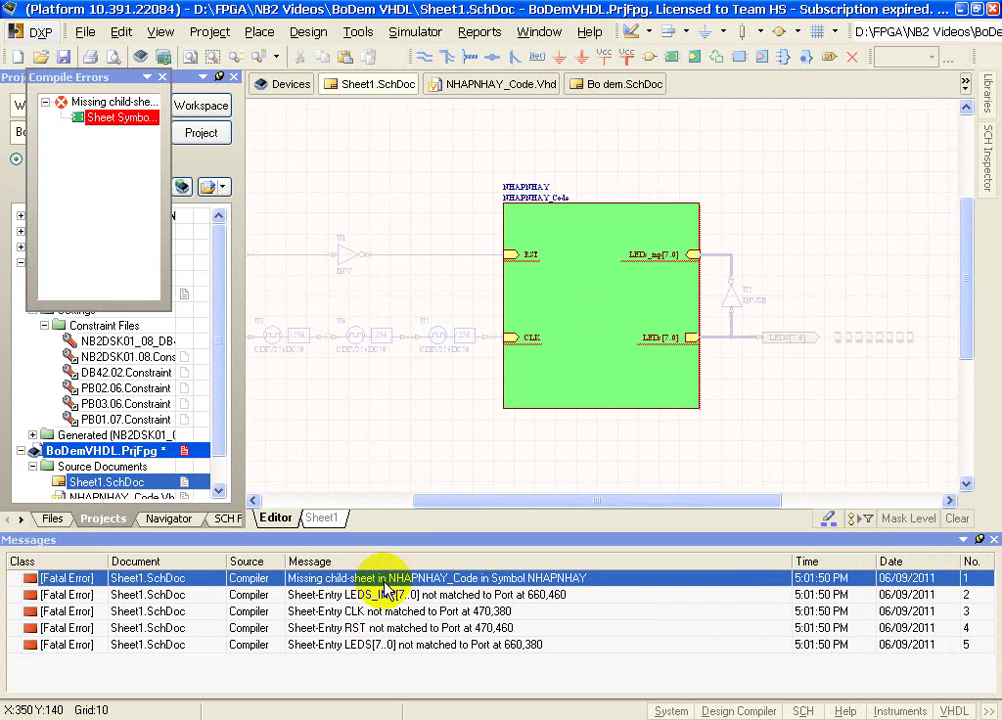
click(588, 244)
right_click(590, 203)
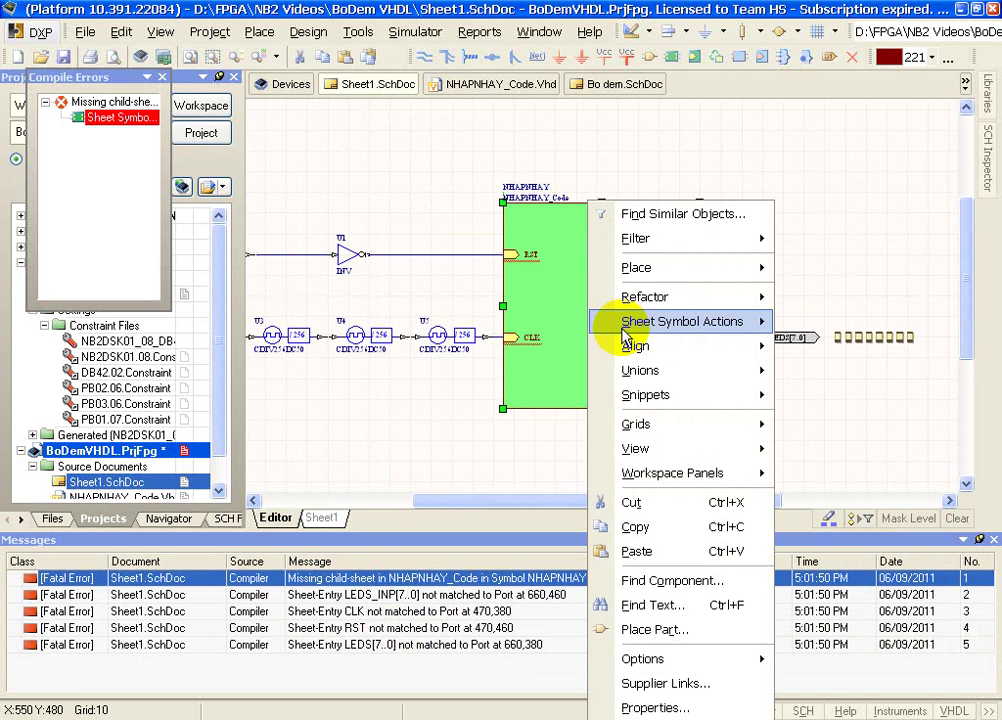
mouse_move(652, 321)
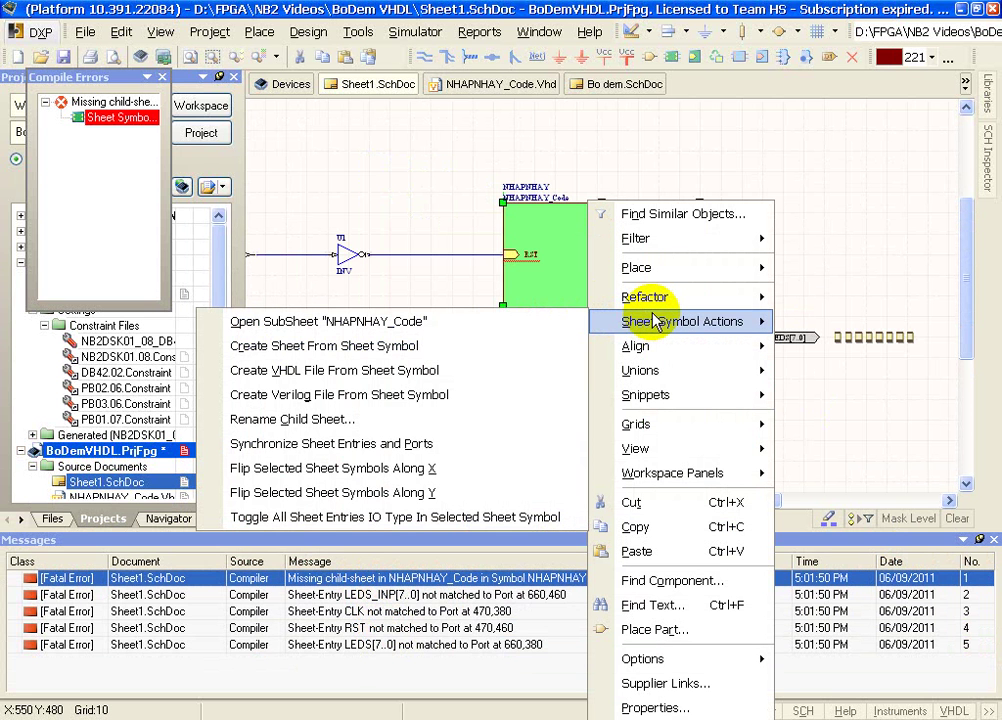
double_click(501, 224)
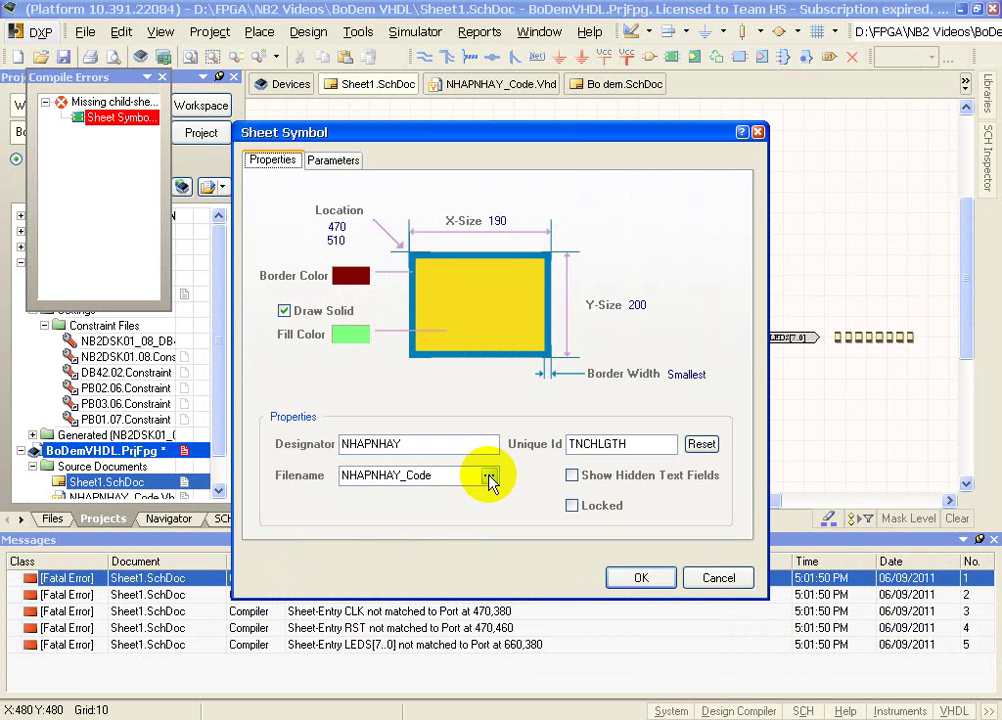
click(488, 477)
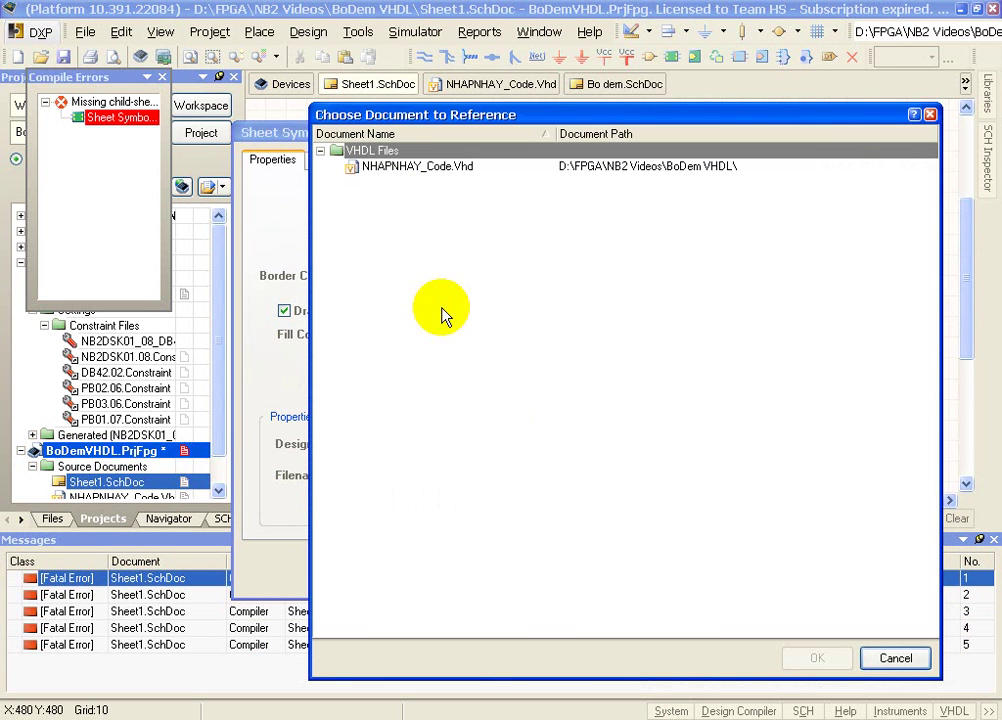
click(414, 168)
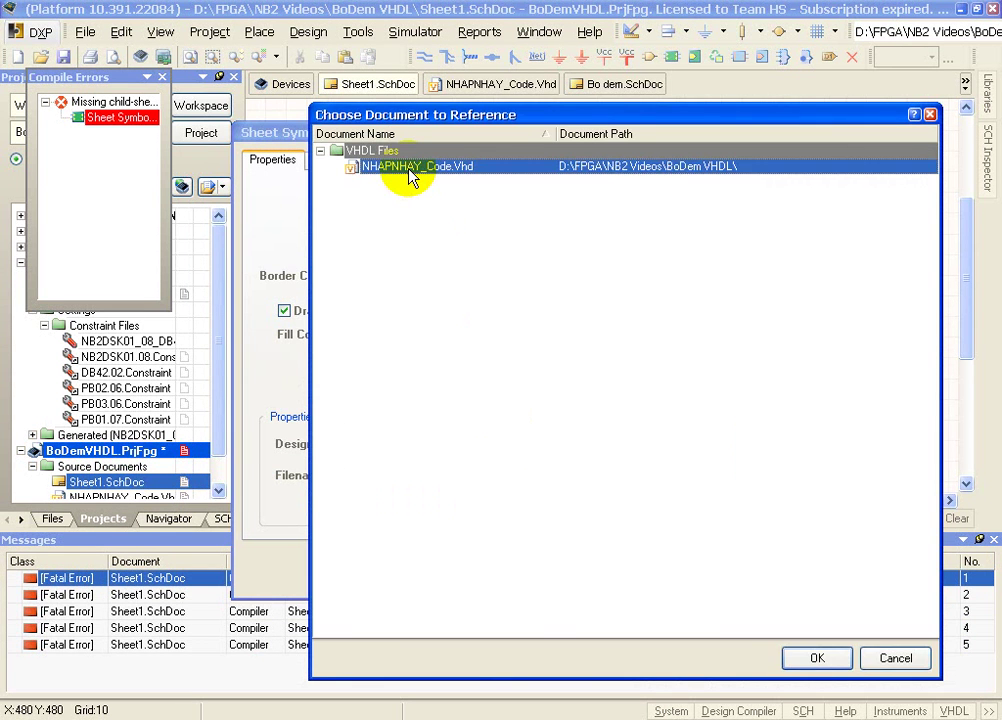
click(886, 658)
click(718, 580)
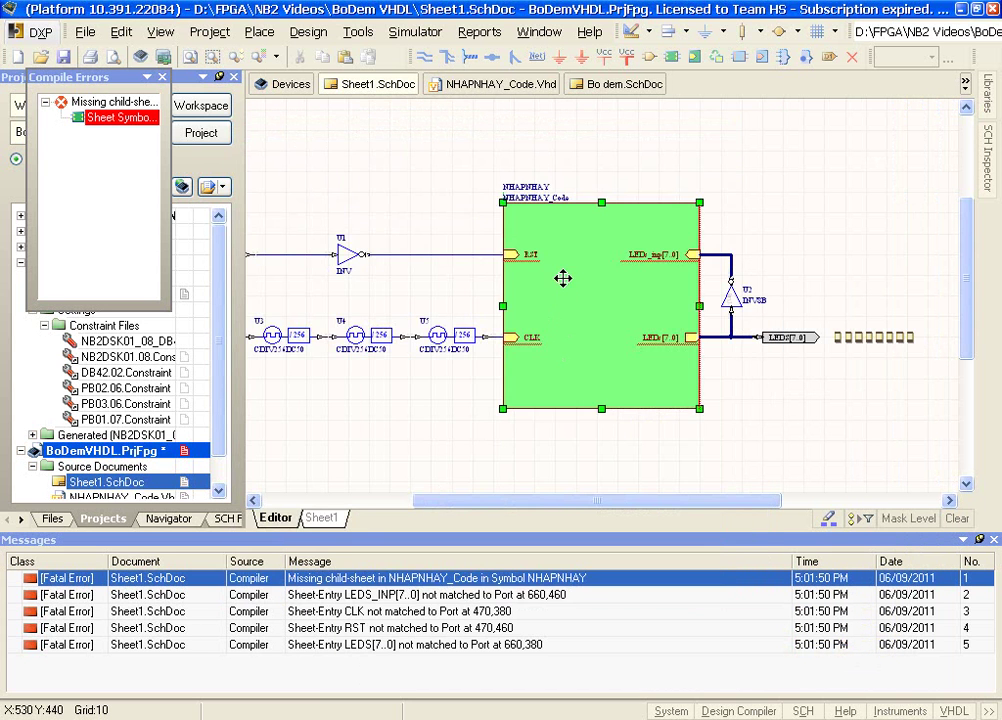
- Set the NHAPNHAY sheet symbol's filename to reference the project's NHAPNHAY_Code.Vhd document
double_click(563, 279)
click(489, 477)
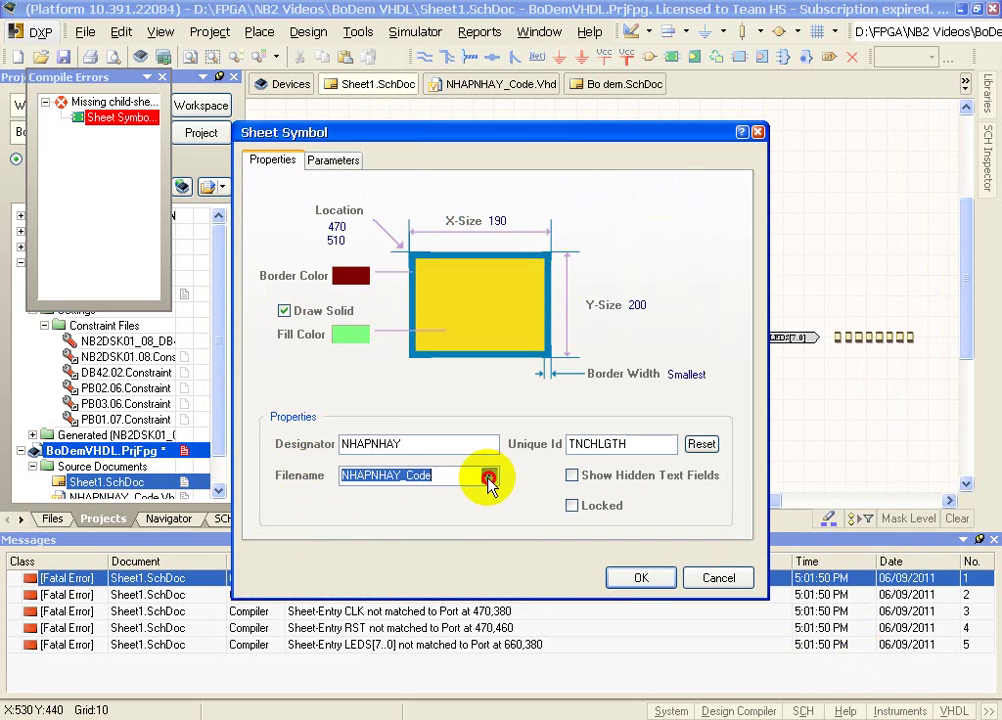
click(447, 170)
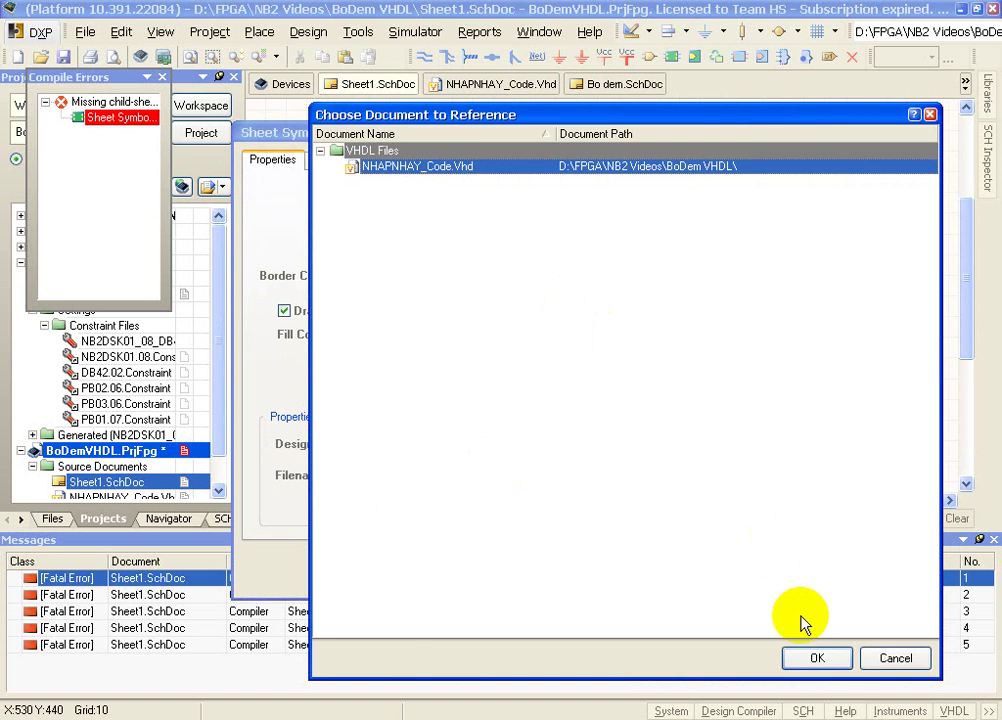
click(815, 655)
click(640, 578)
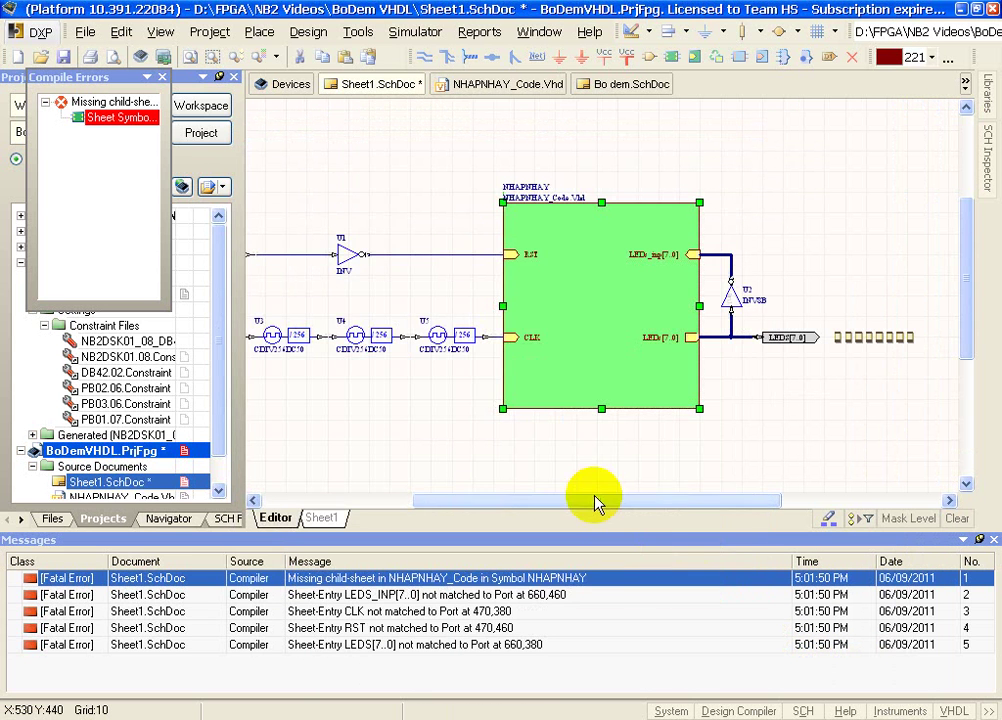
- Compile the BoDemVHDL.PrjFpg project again, check the messages, and clear the error displays from view
click(208, 40)
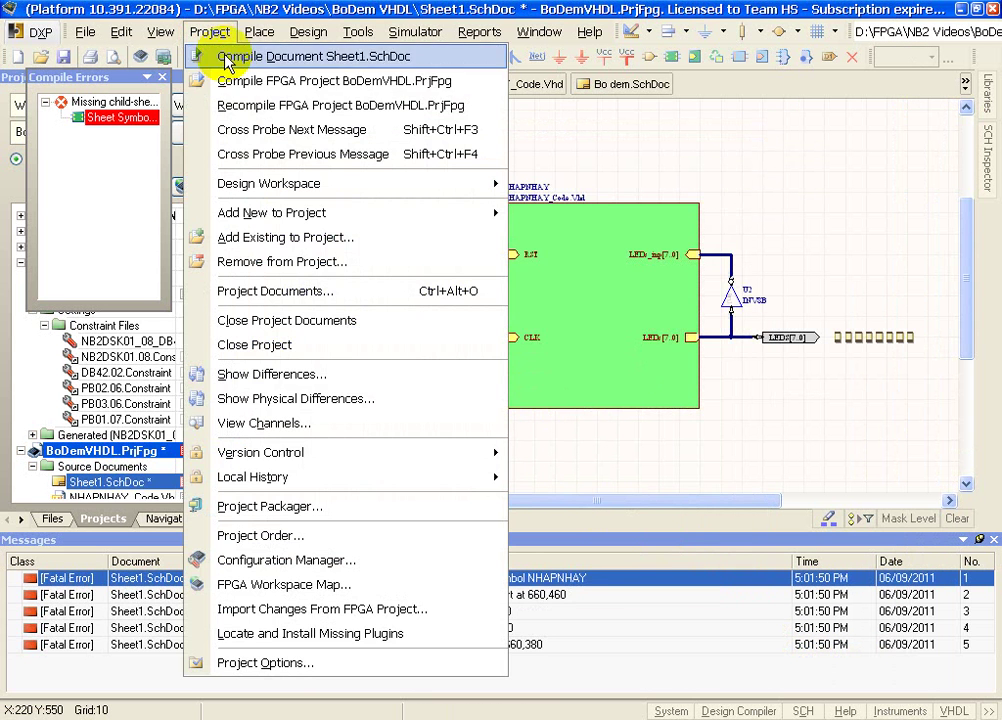
click(343, 84)
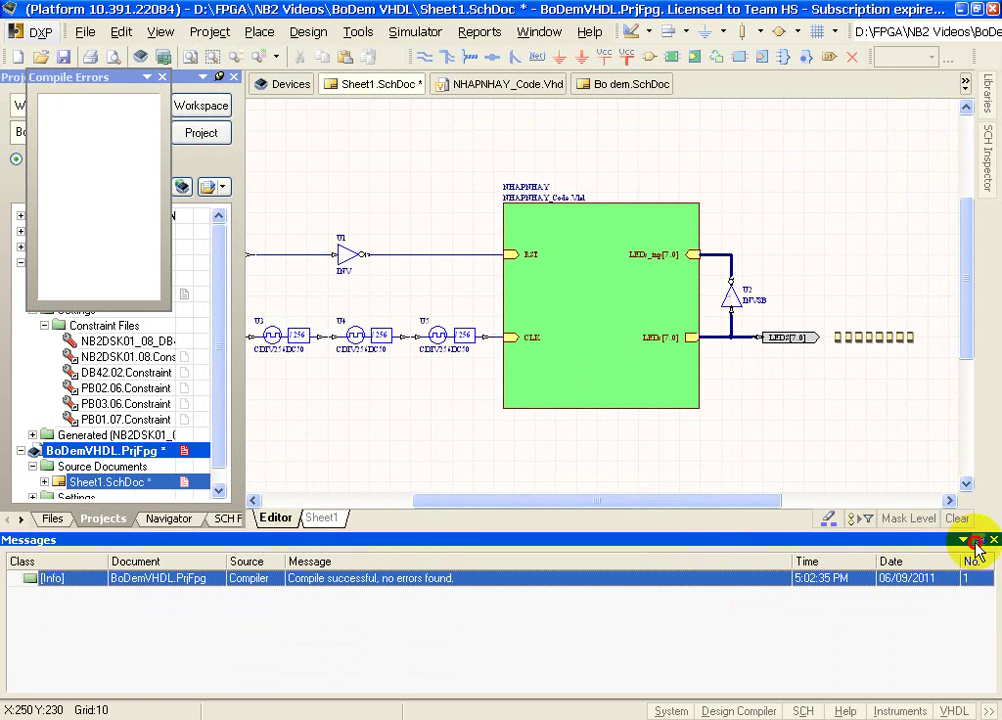
click(975, 541)
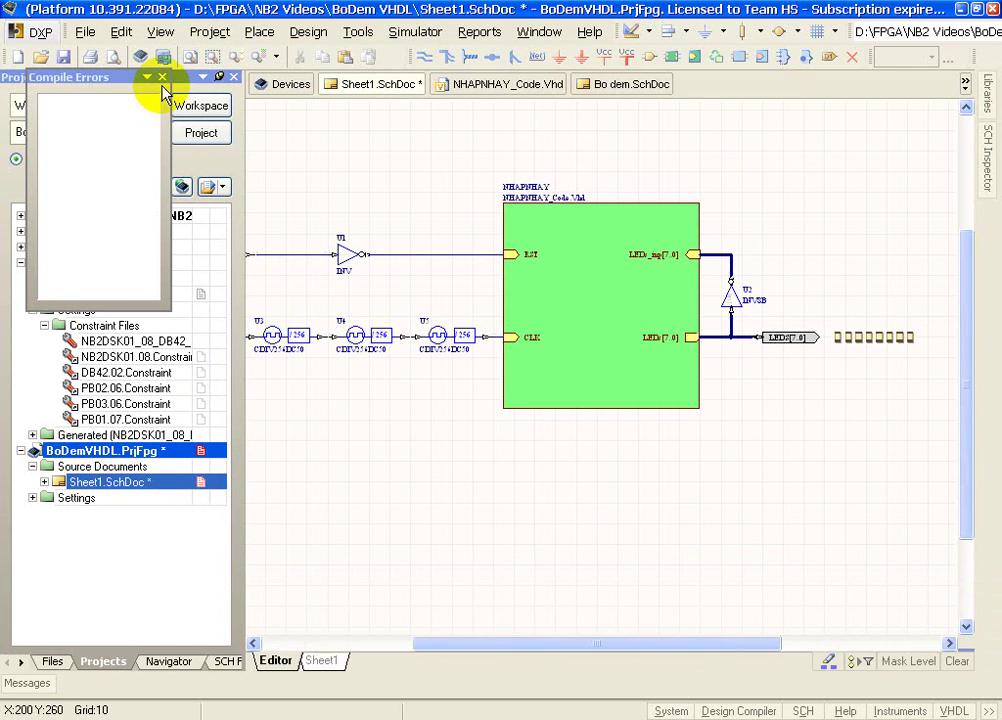
click(162, 79)
- Check the filename in the NHAPNHAY sheet symbol's properties and save the BoDemVHDL project
double_click(572, 388)
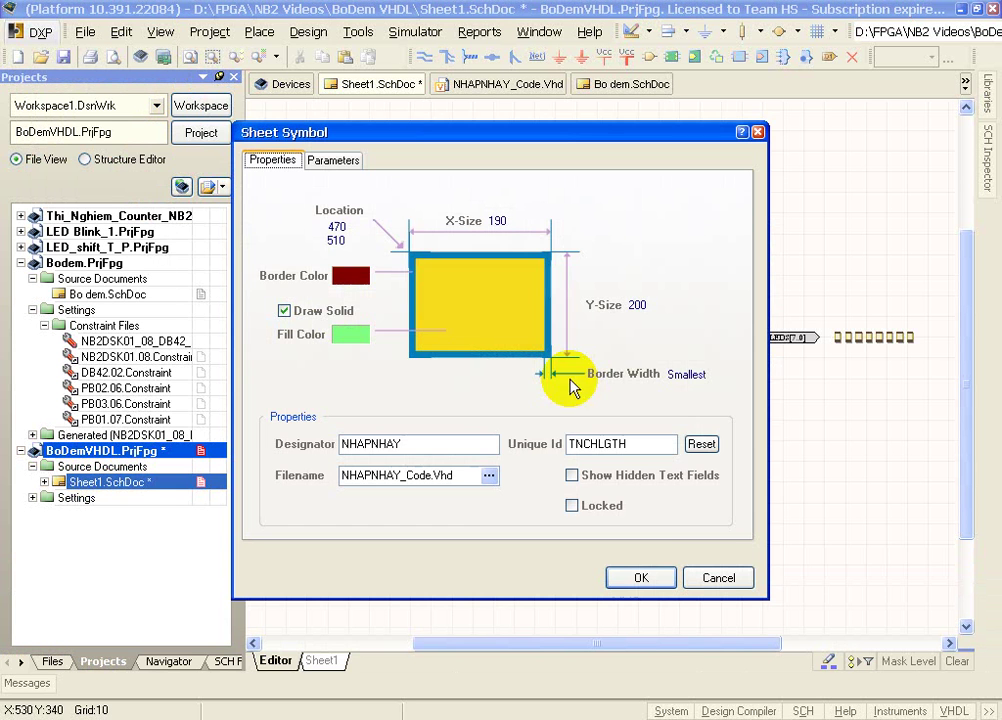
click(703, 577)
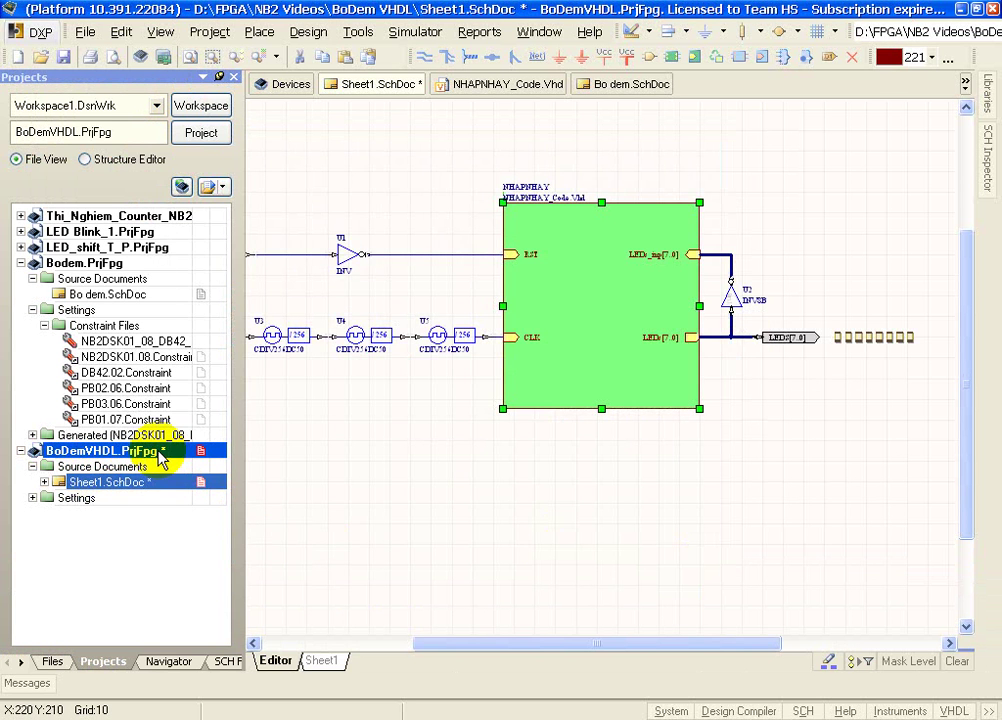
right_click(162, 453)
click(240, 240)
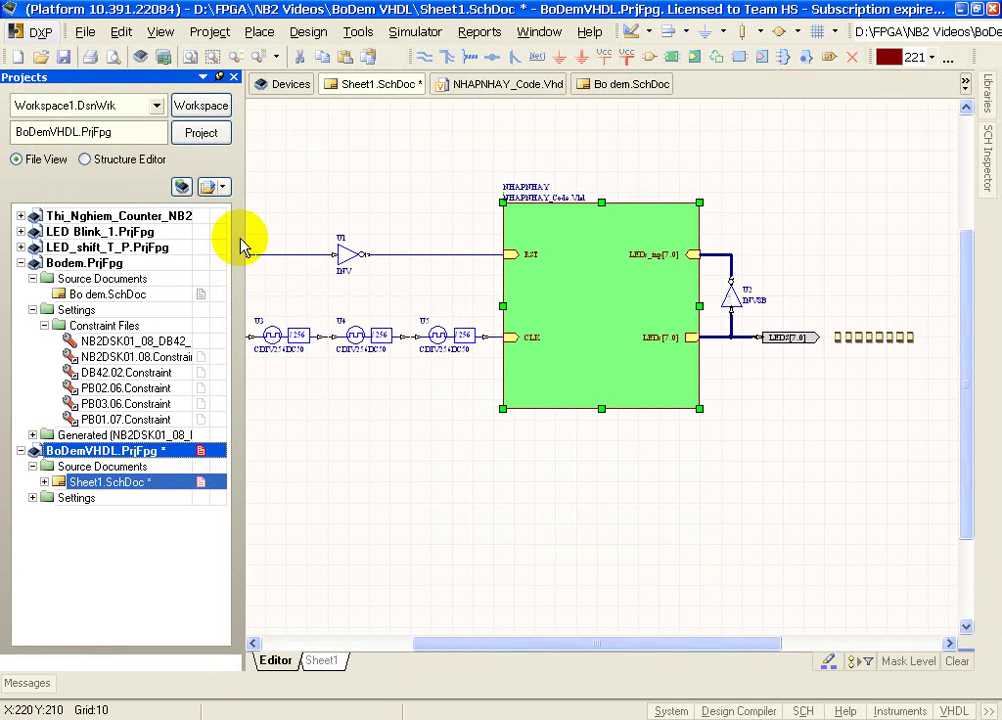
- Assign the BoDemVHDL / NB2DSK01_08_DB42_02 configuration to the Spartan3ADSP device in the Devices view and start Program FPGA
click(290, 85)
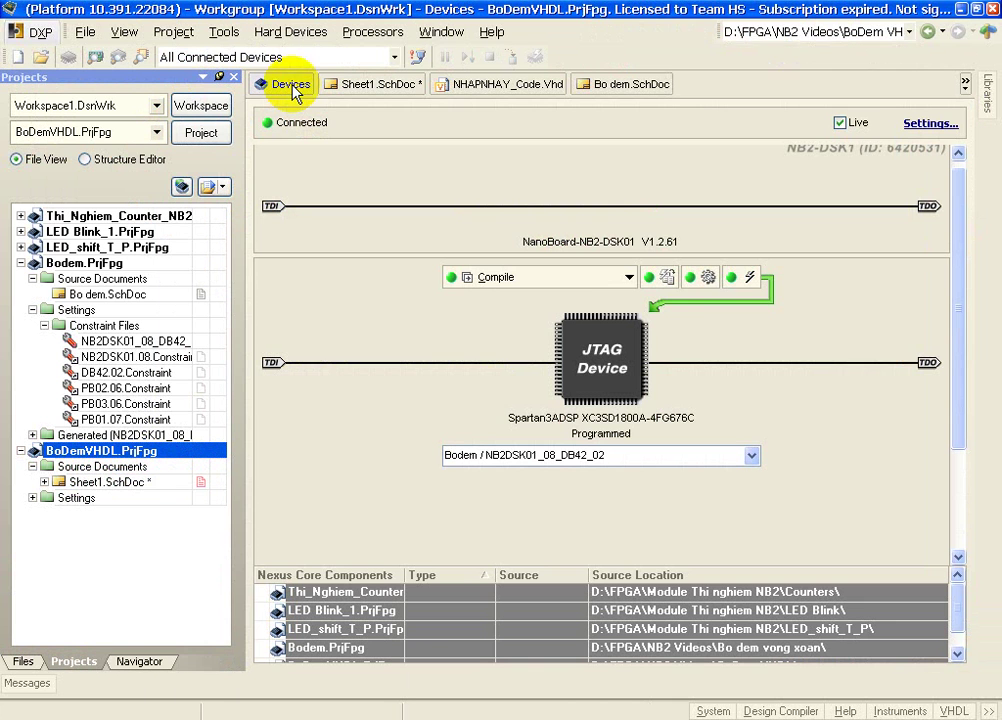
click(219, 77)
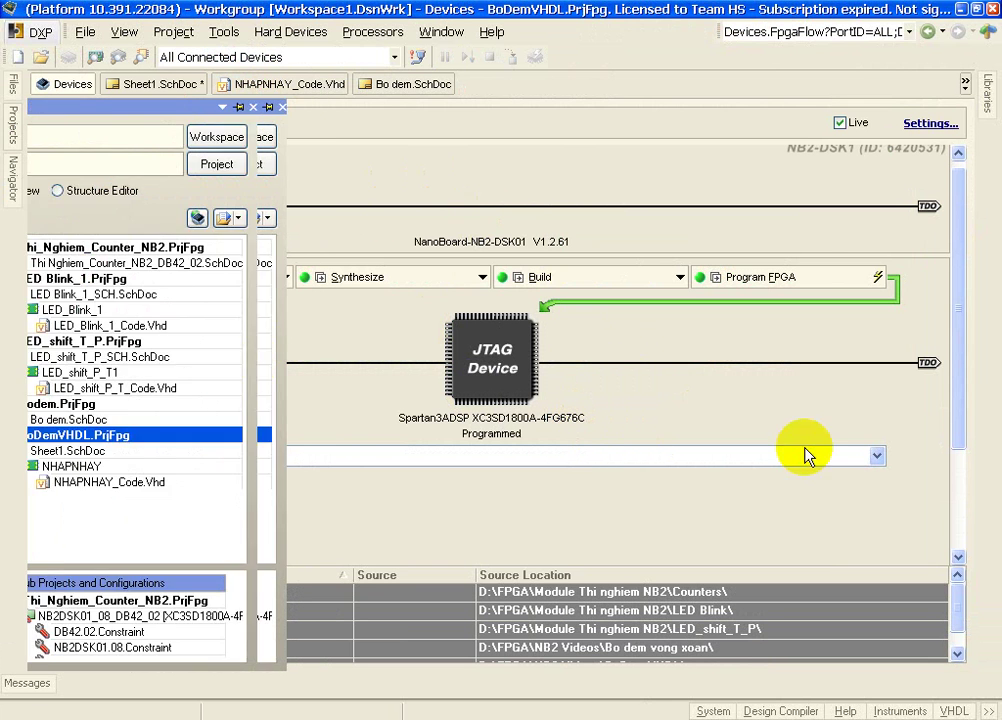
click(877, 456)
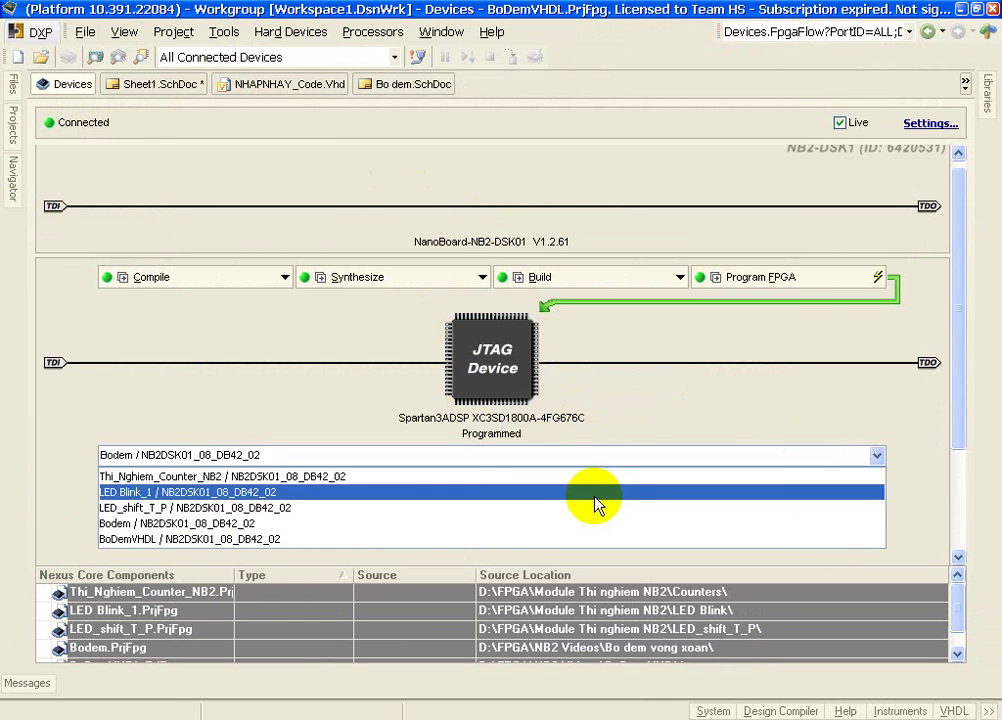
click(226, 541)
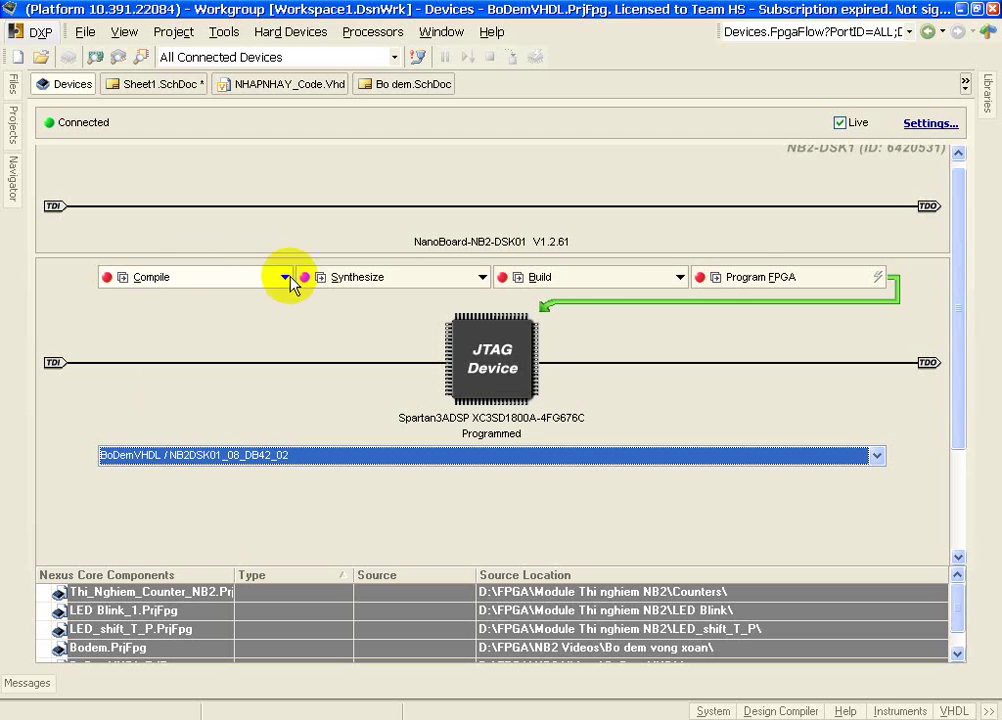
click(752, 281)
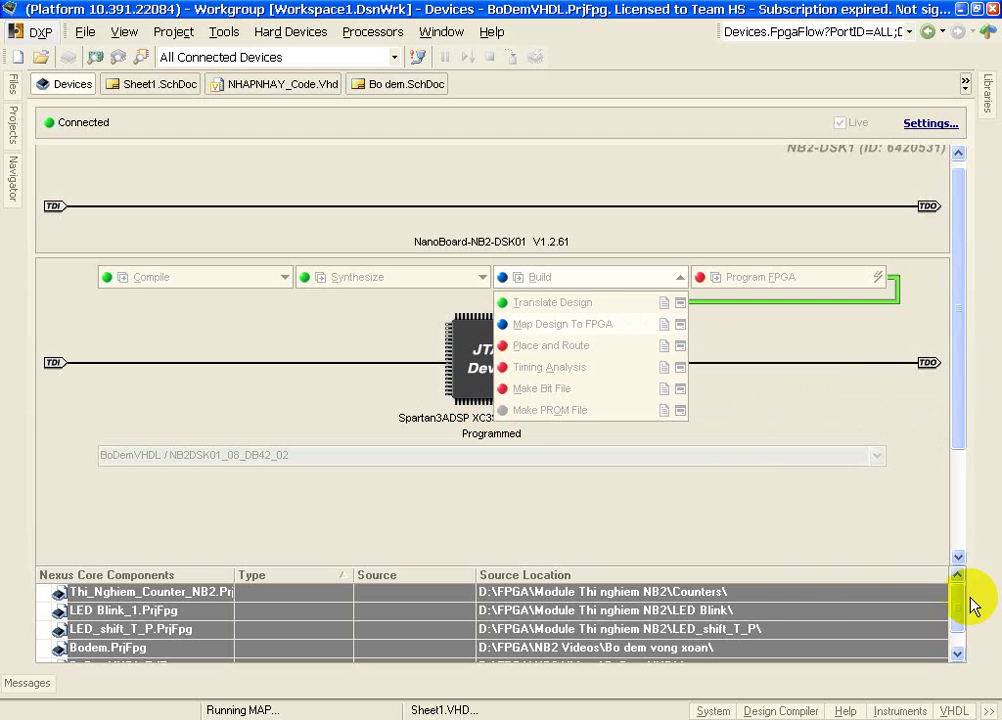
- Examine the build process messages for BoDemVHDL while the design is mapped, placed and routed
drag(962, 600, 940, 580)
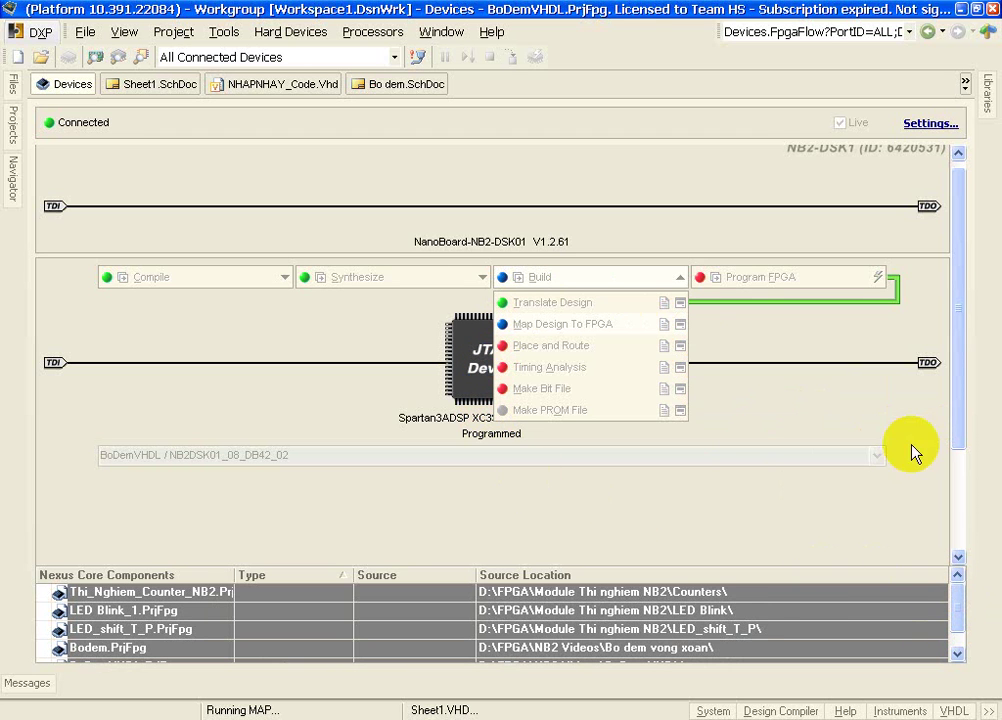
click(27, 683)
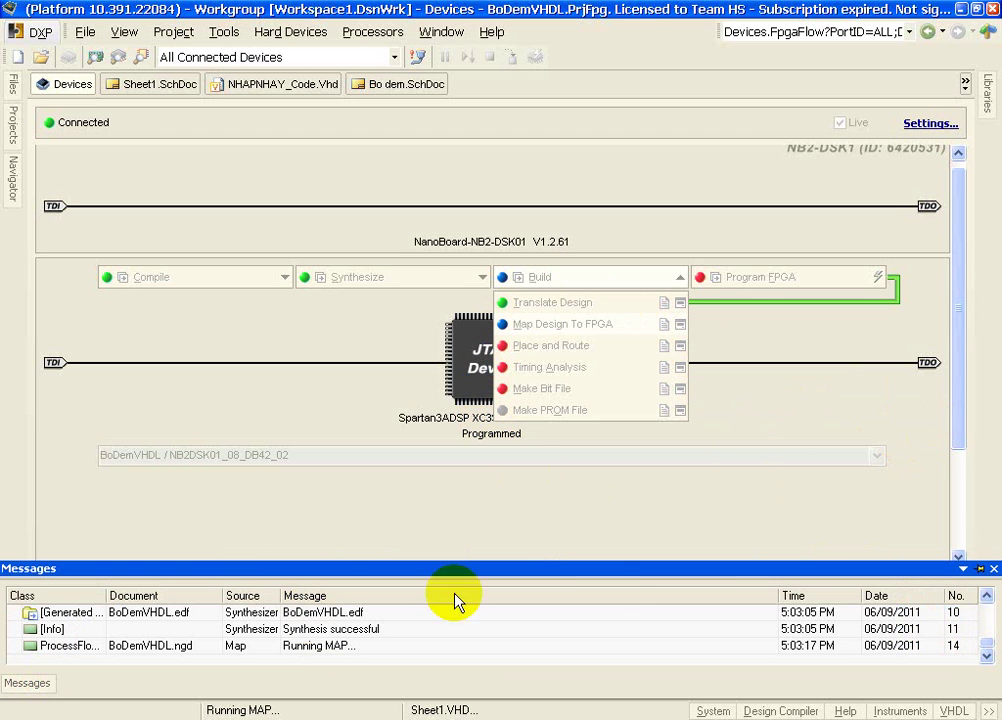
click(980, 568)
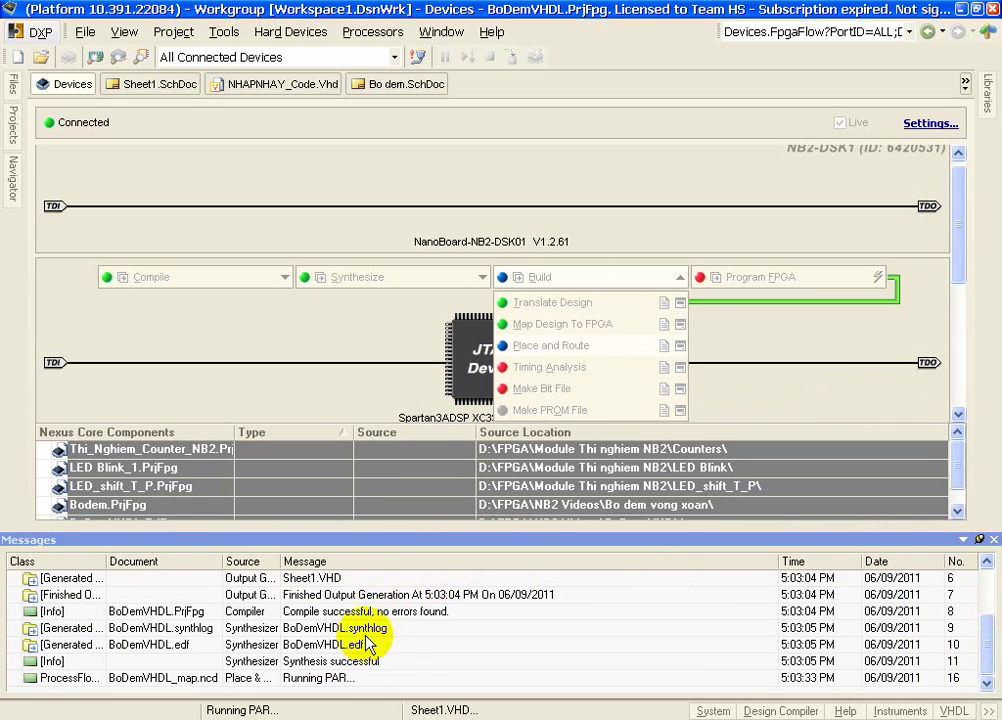
click(360, 678)
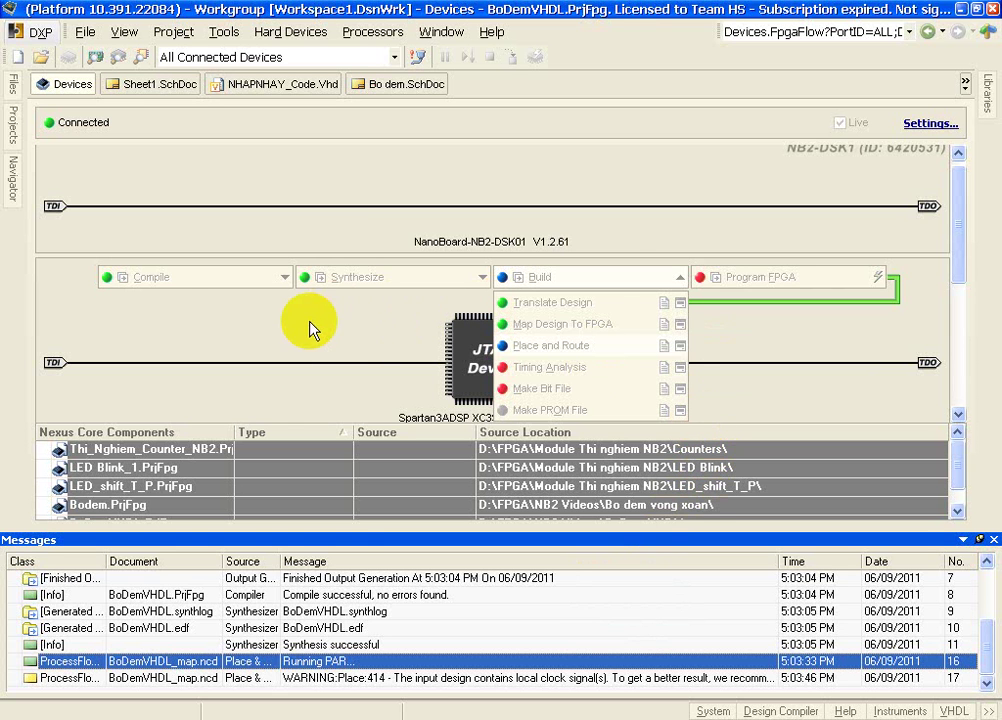
- Switch to Microsoft Word and open the lab guide Huong dan TN - VLSI (TACT) Cap nhat lan 2.doc
click(30, 708)
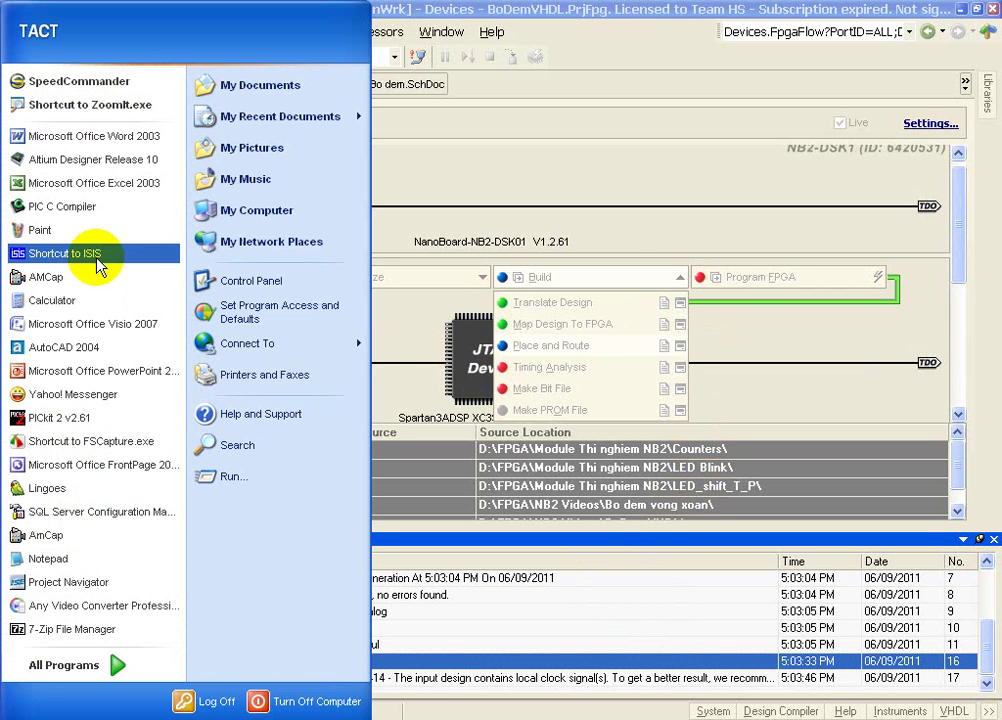
click(150, 133)
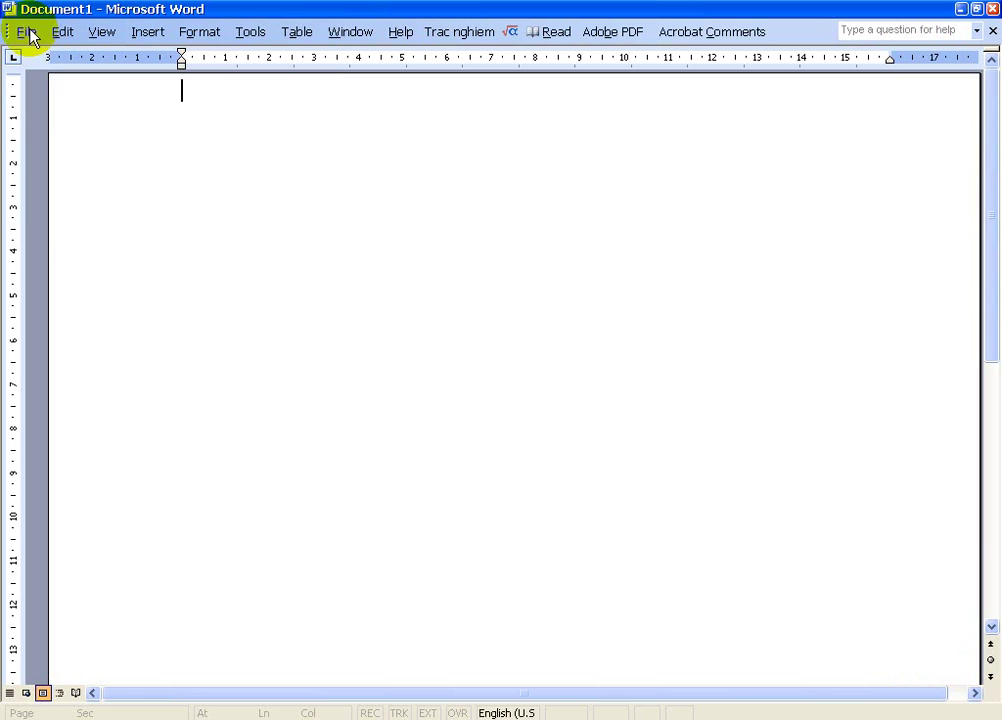
click(26, 31)
click(94, 127)
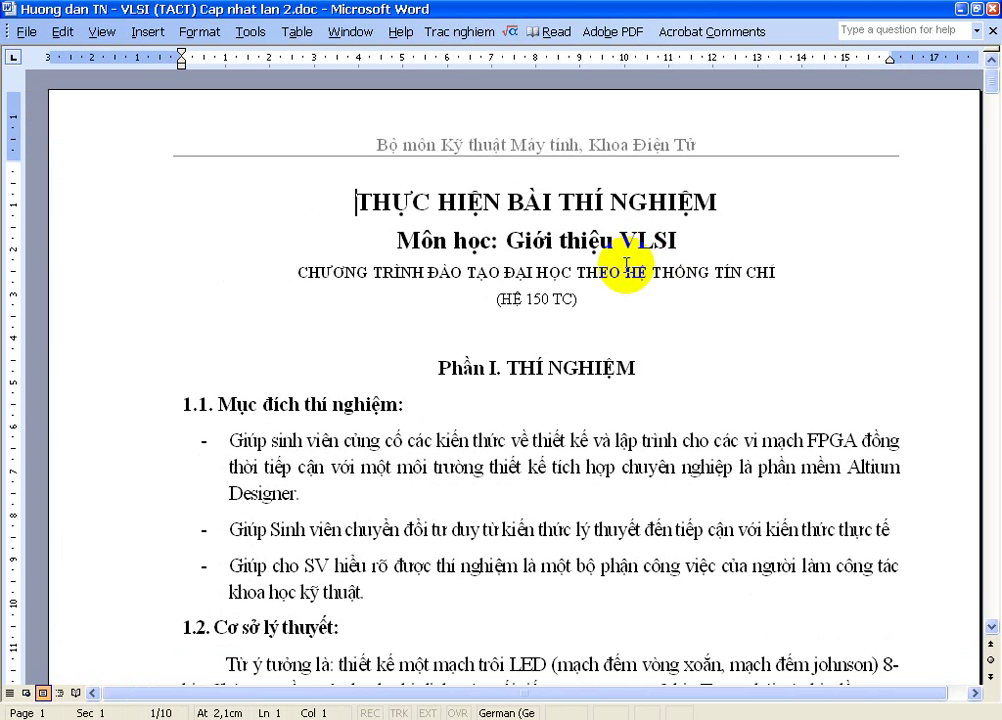
- Read the guide's title, experiment objectives in section 1.1 and counter theory with its bit-state table in section 1.2
scroll(640, 355, down, 4)
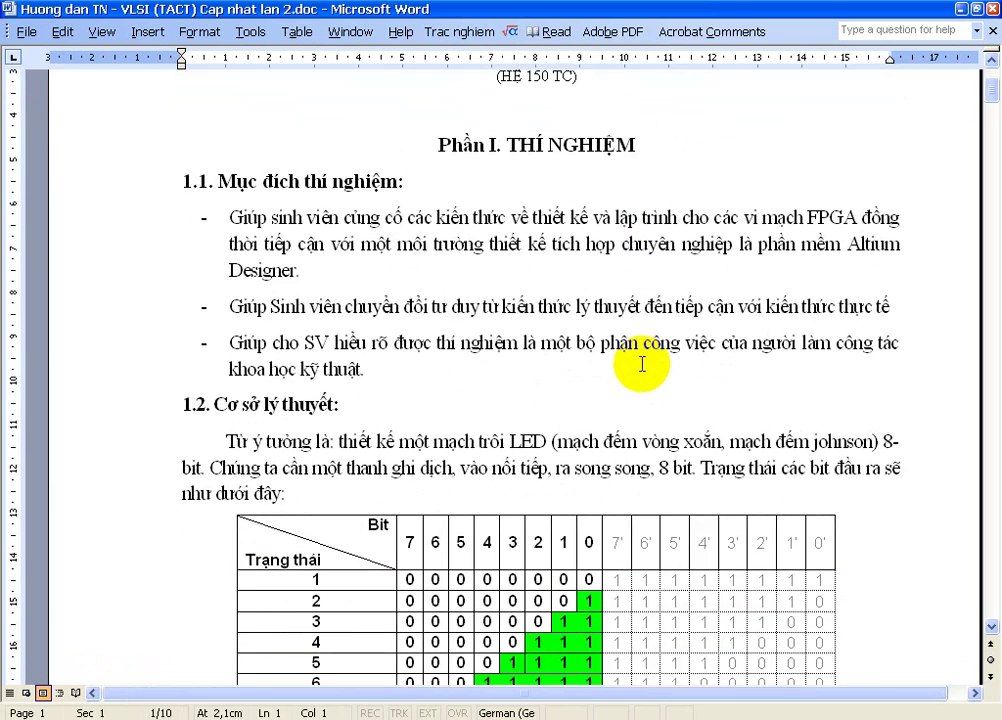
scroll(642, 362, up, 4)
drag(327, 197, 617, 302)
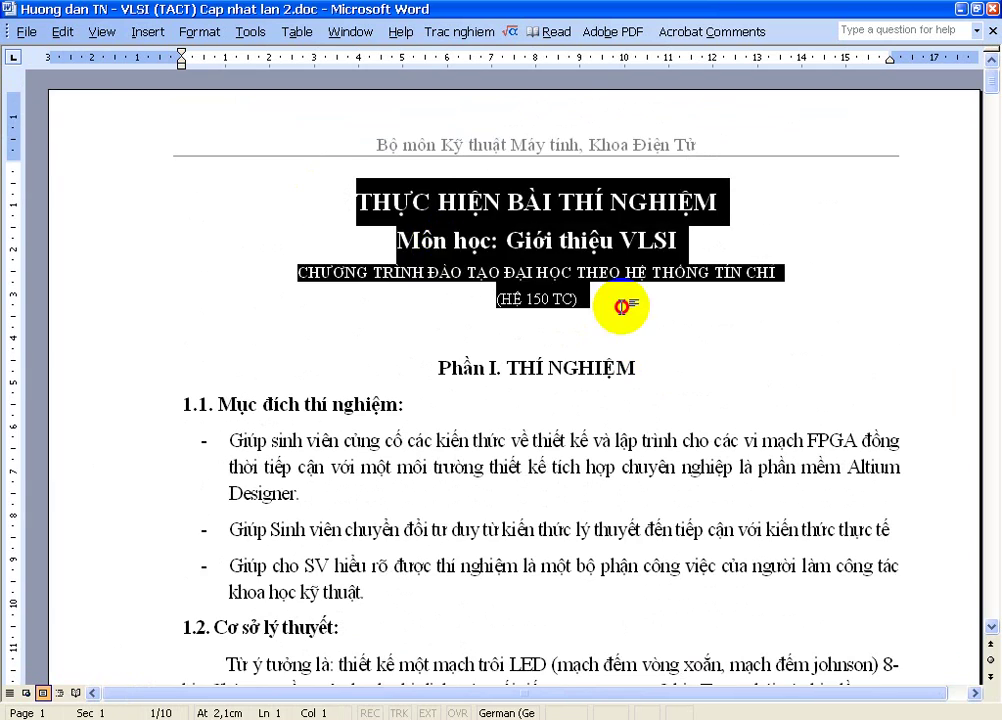
click(650, 365)
scroll(665, 374, down, 5)
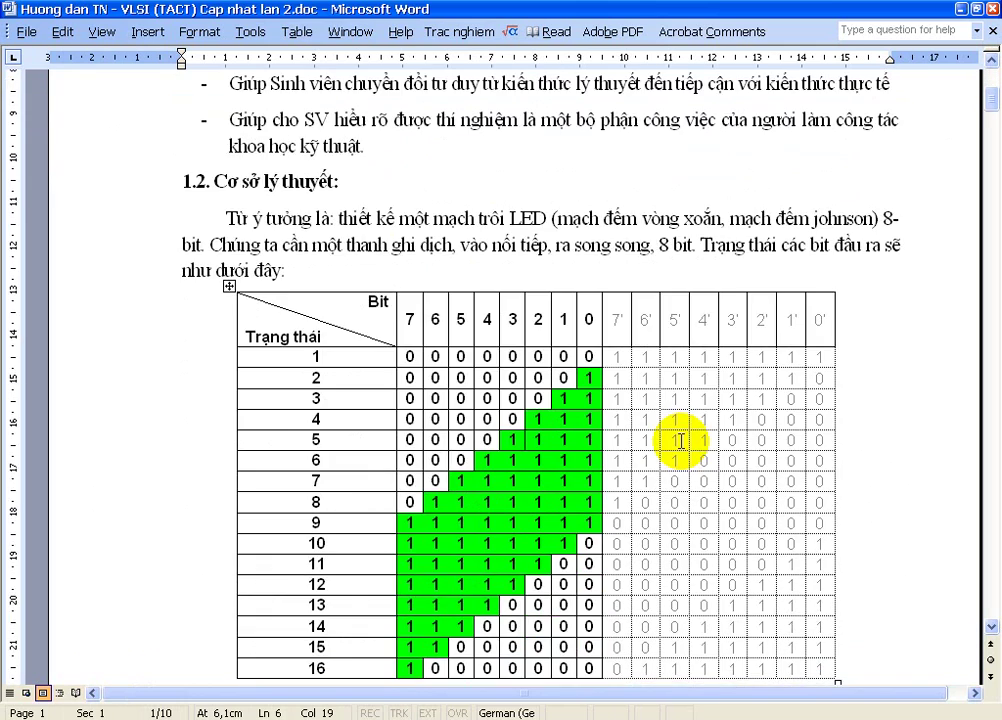
scroll(679, 441, down, 15)
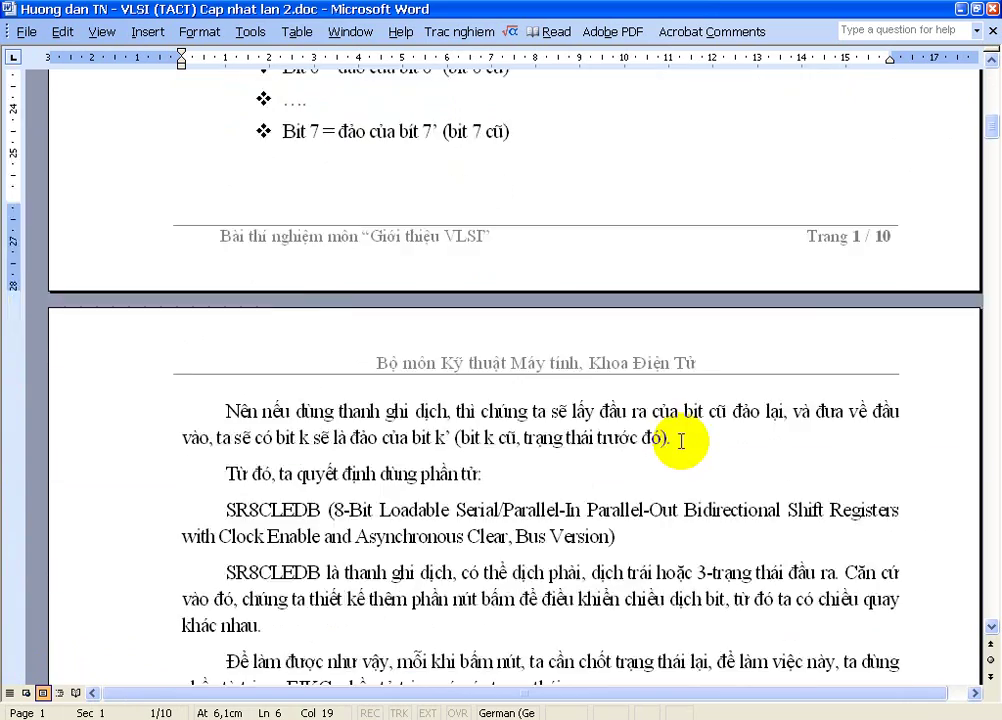
scroll(680, 447, down, 1)
scroll(566, 414, down, 2)
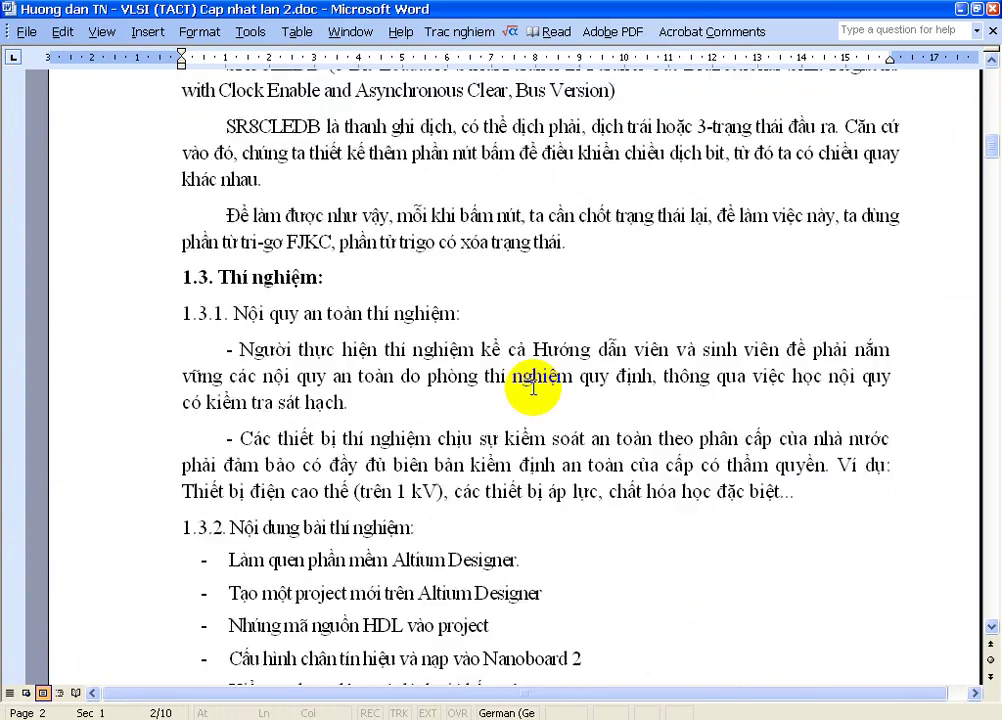
- Review the experiment contents in section 1.3.2 and the equipment and group-division parts of section 1.3.3
scroll(535, 388, down, 3)
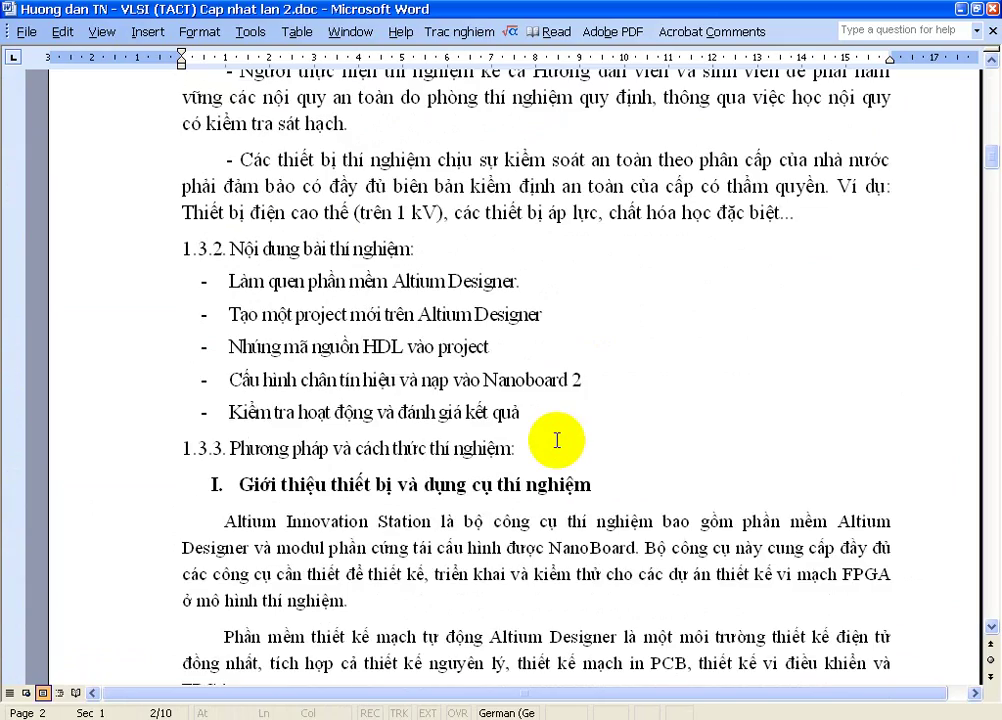
scroll(556, 434, down, 3)
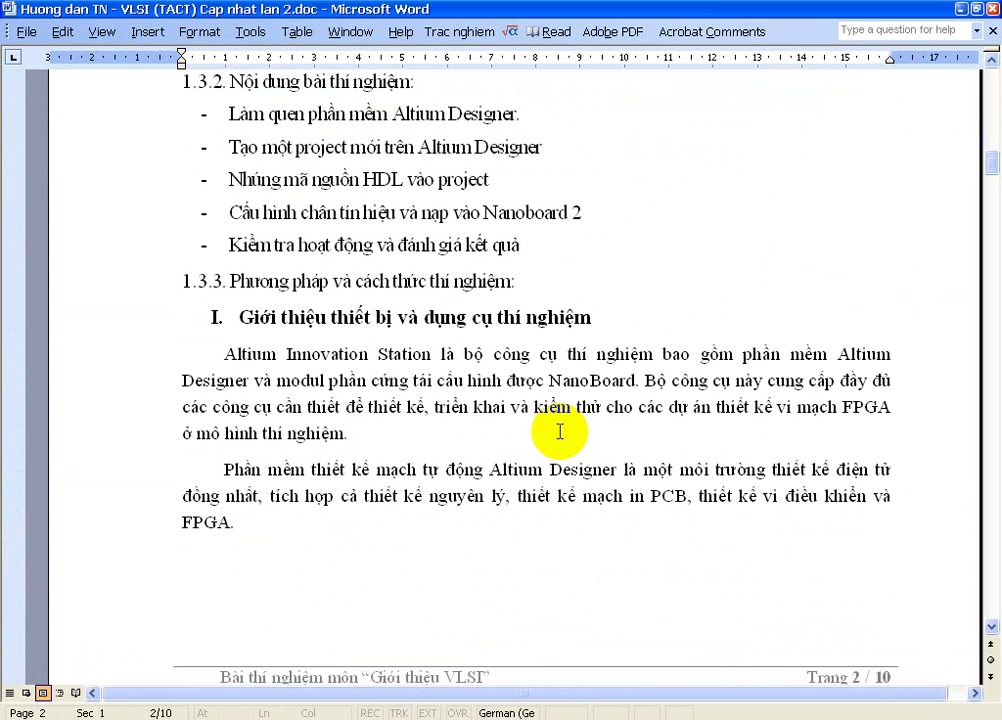
scroll(560, 432, down, 1)
click(541, 229)
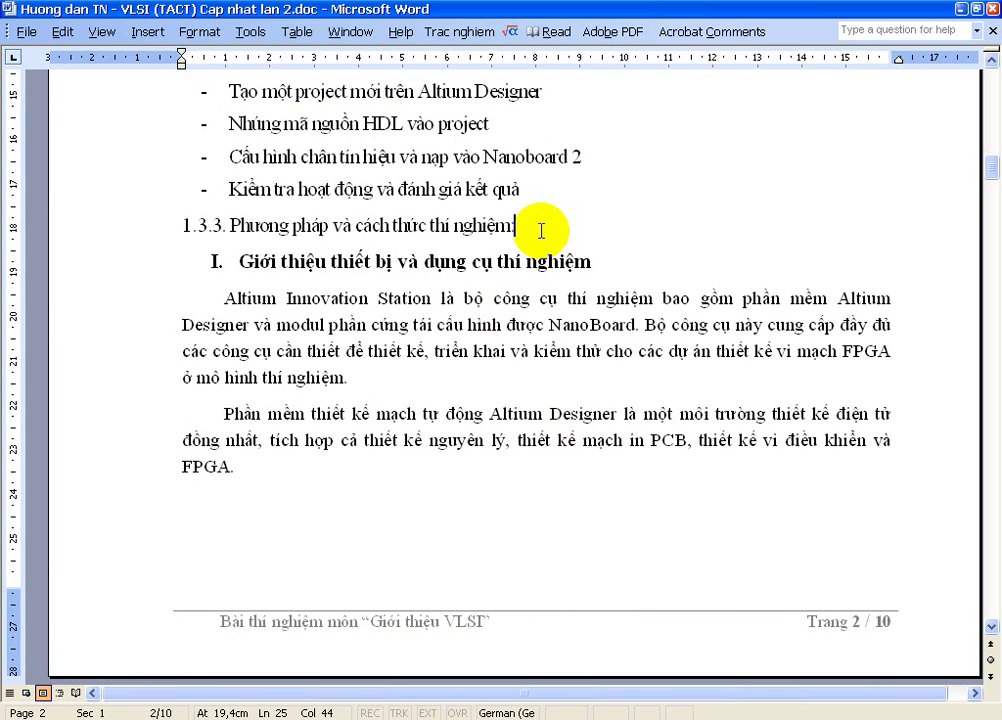
text(:)
click(499, 262)
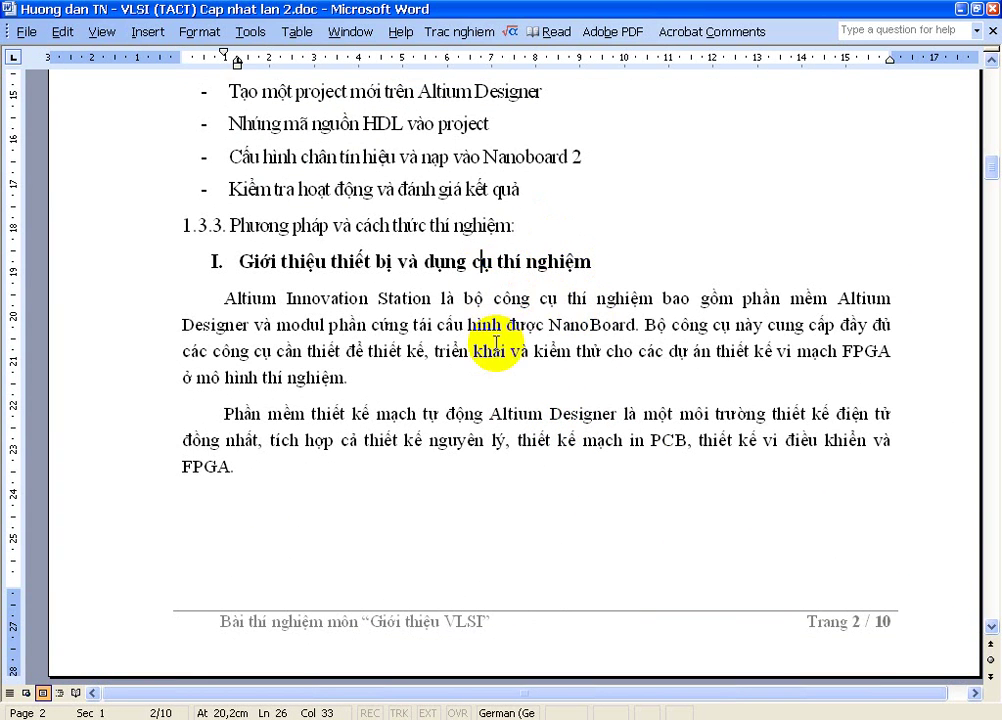
scroll(496, 343, down, 11)
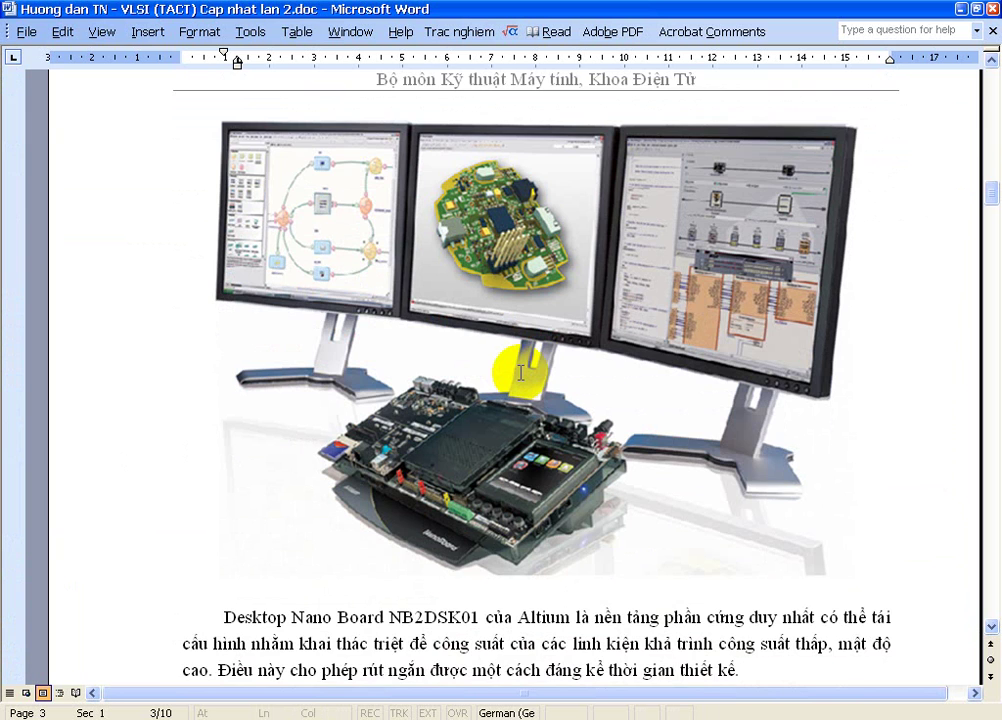
scroll(520, 373, down, 3)
scroll(370, 300, down, 5)
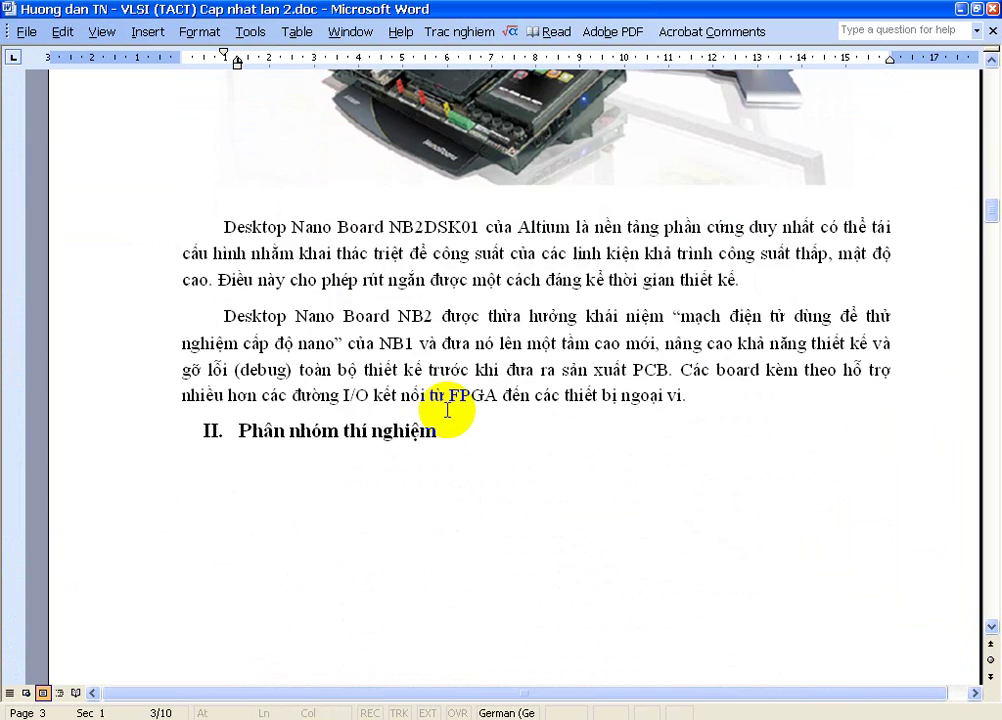
scroll(450, 416, down, 4)
scroll(452, 418, down, 14)
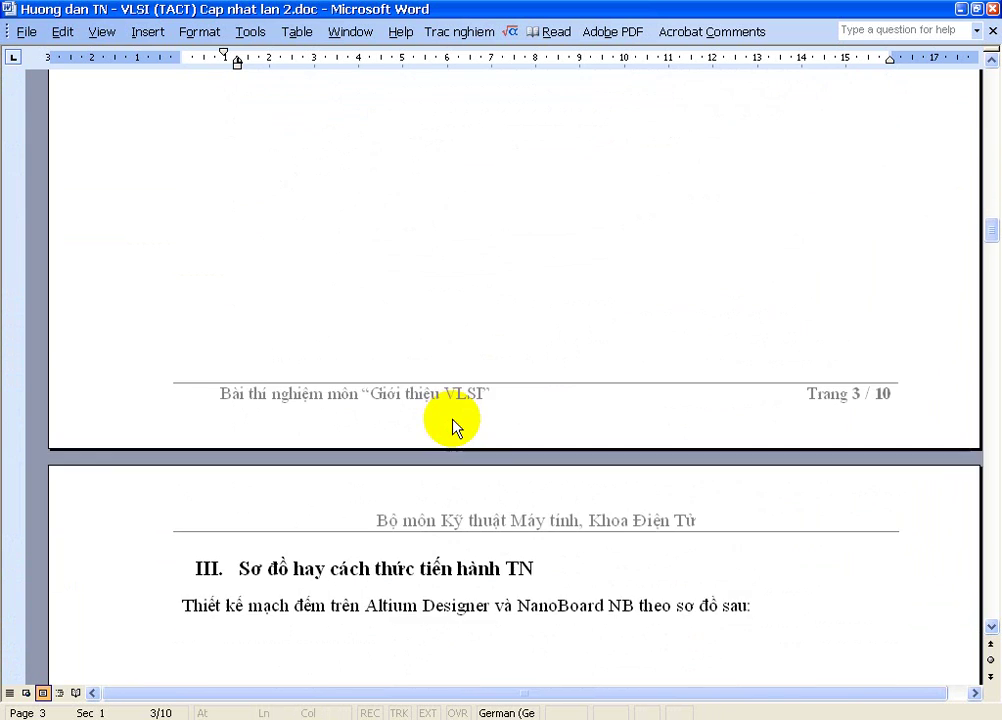
- Examine the counter schematic, the FPGA project creation procedure and the table of required library components
scroll(471, 405, down, 11)
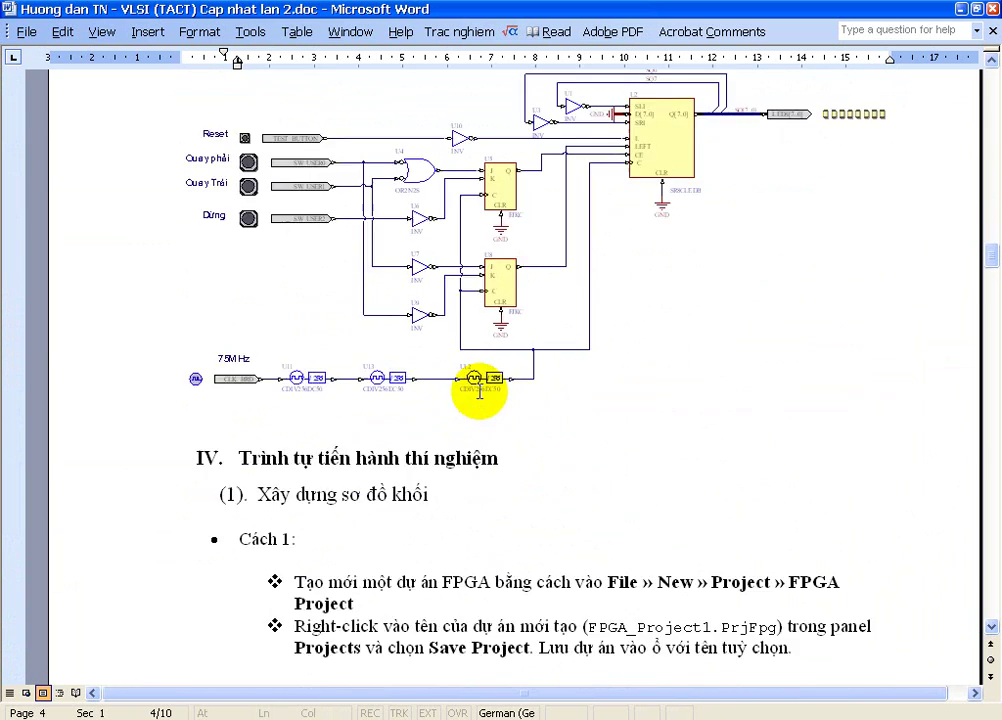
scroll(460, 373, down, 1)
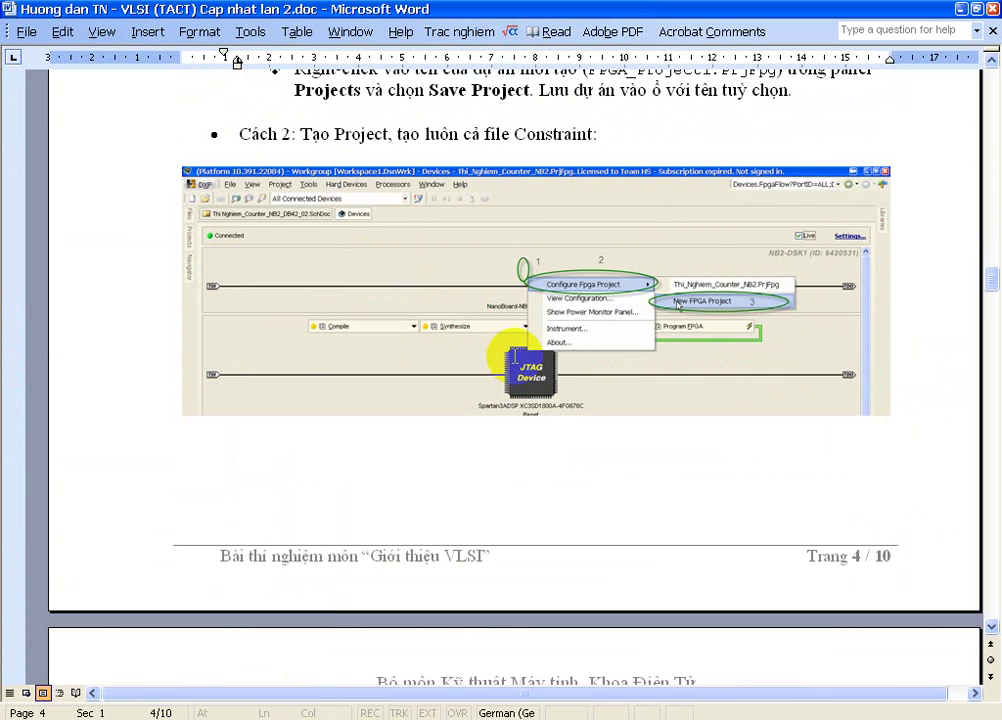
scroll(540, 320, down, 5)
scroll(562, 350, down, 8)
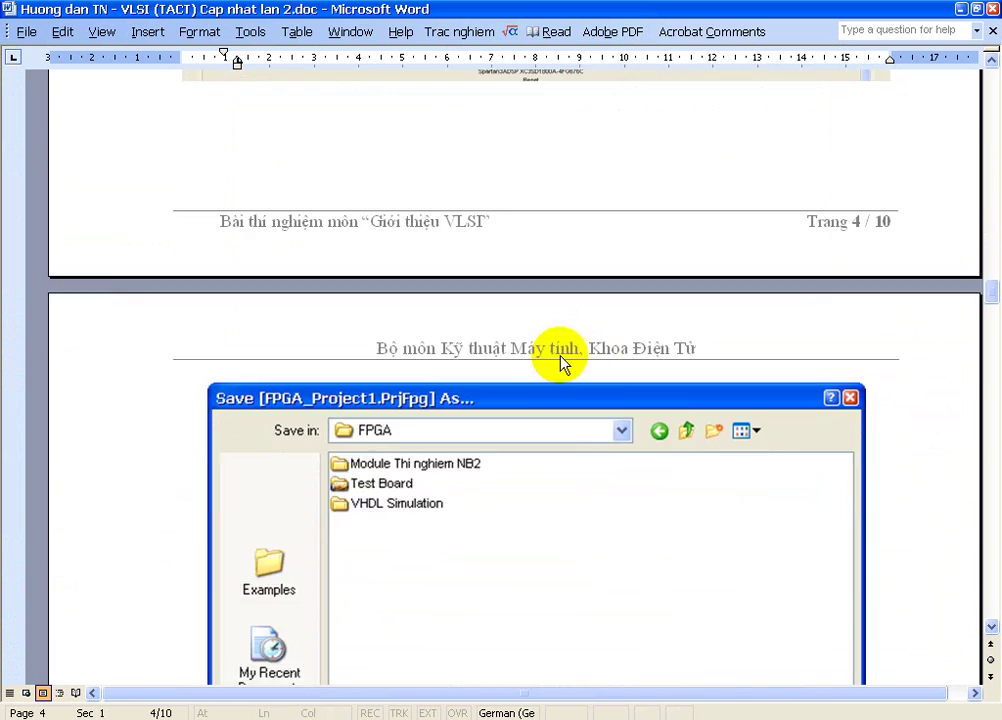
scroll(605, 490, down, 11)
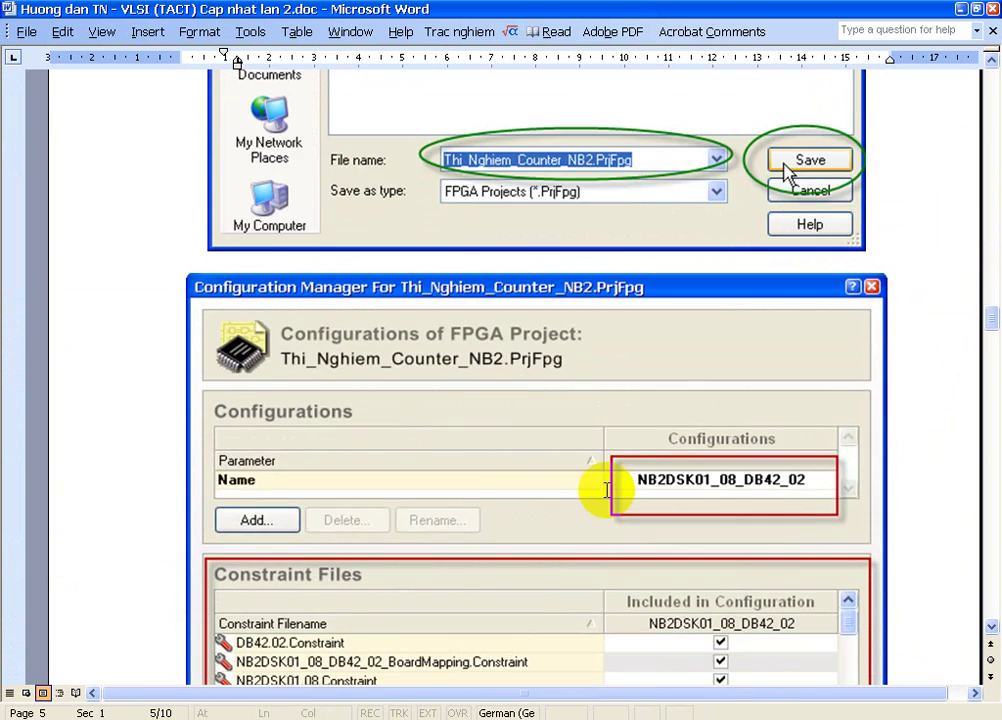
scroll(594, 540, down, 10)
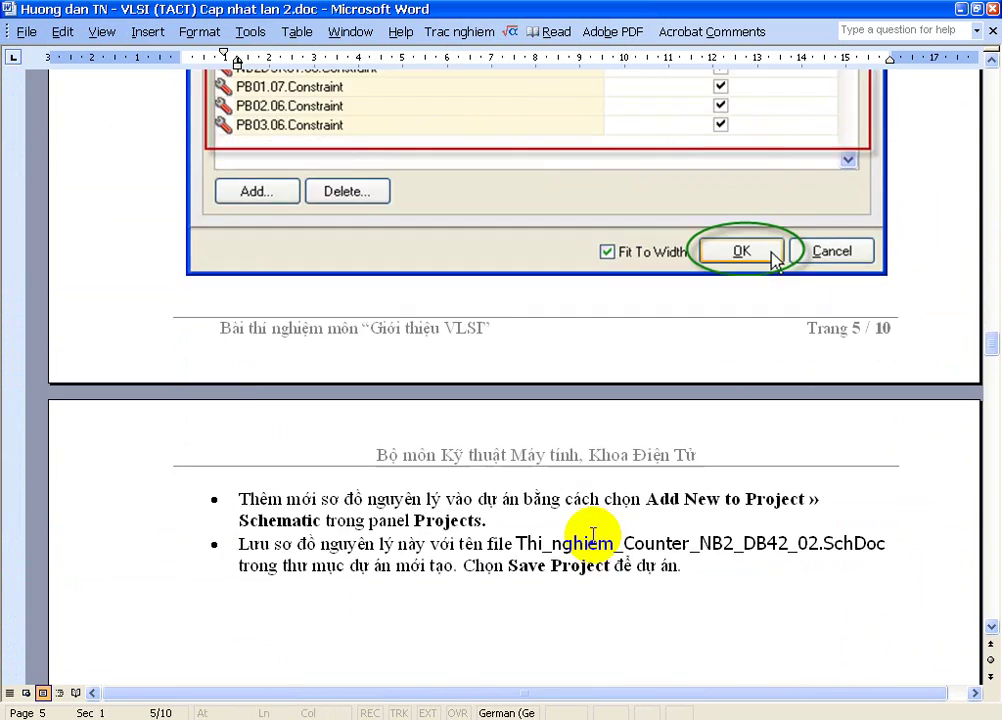
scroll(591, 536, down, 3)
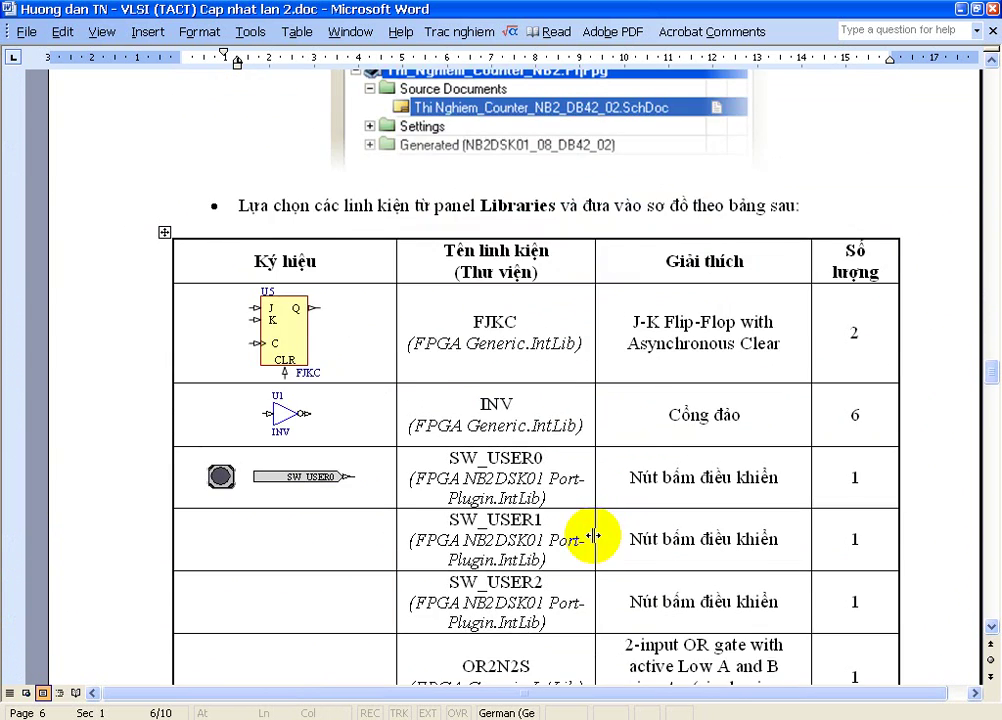
scroll(366, 400, down, 2)
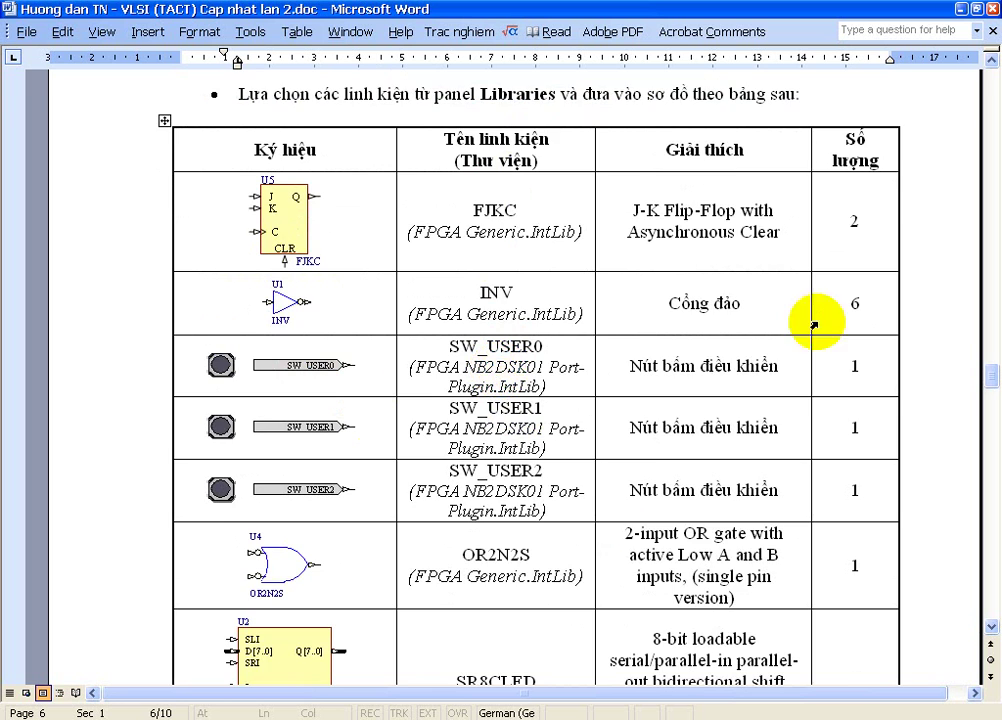
scroll(819, 330, down, 9)
scroll(672, 455, down, 5)
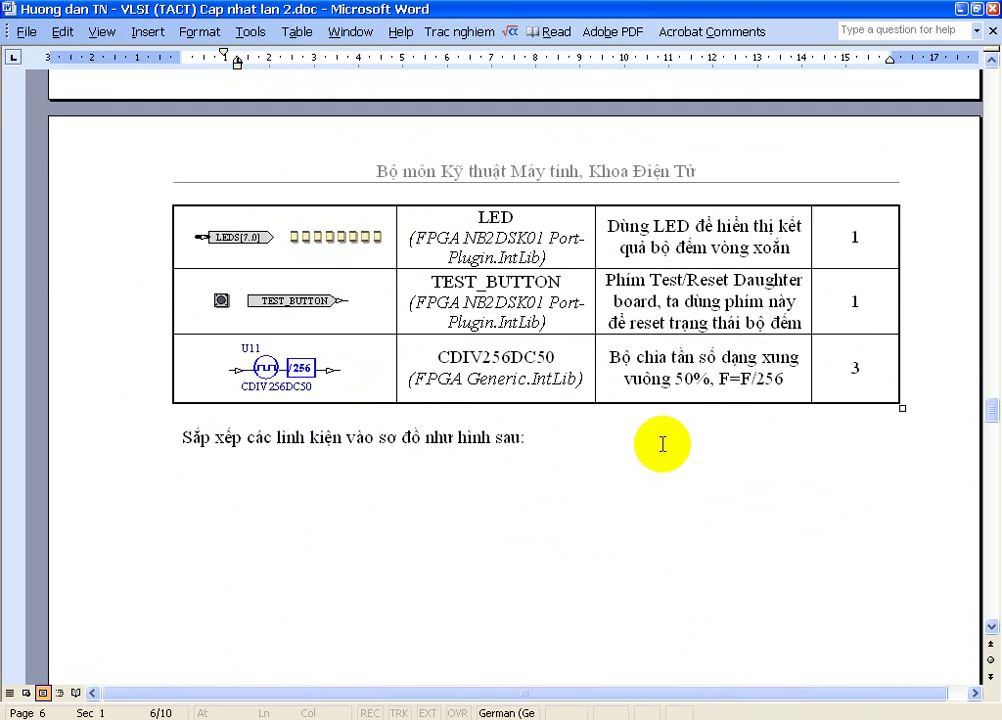
- Examine the component placement, wiring and power connection figures, the Devices programming flow and the results section
scroll(660, 441, down, 3)
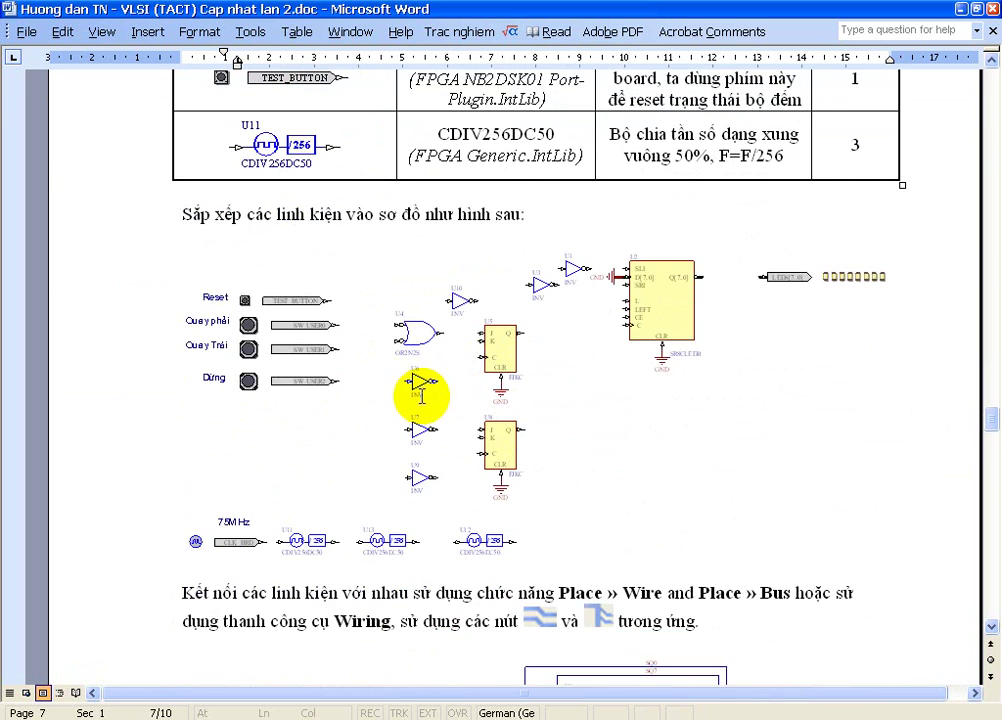
scroll(430, 420, down, 4)
scroll(454, 462, down, 4)
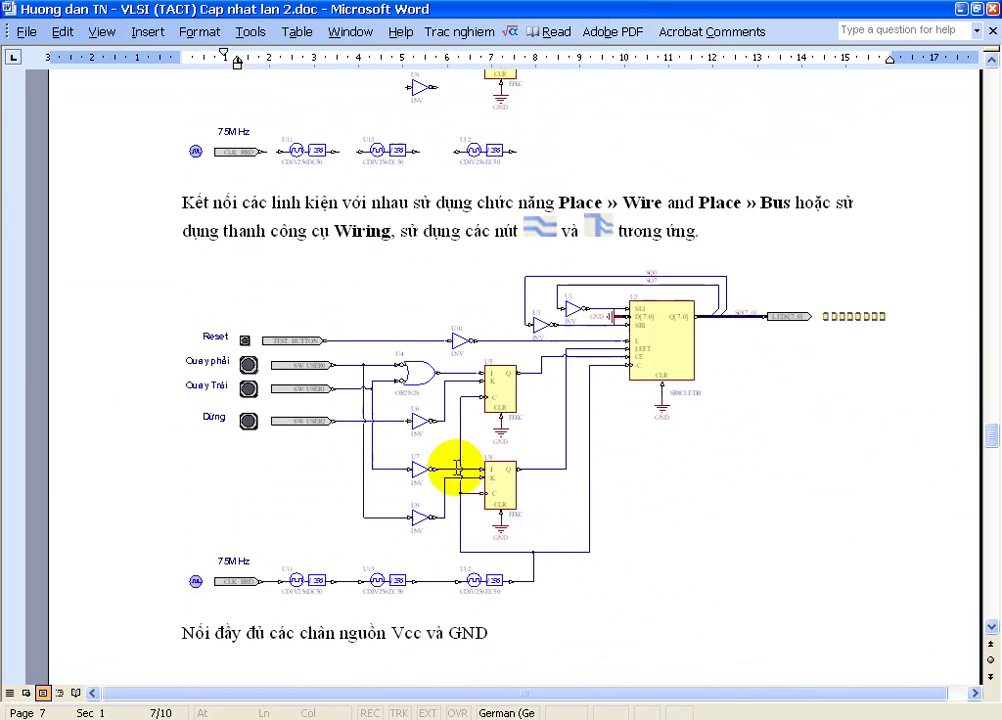
scroll(456, 470, down, 4)
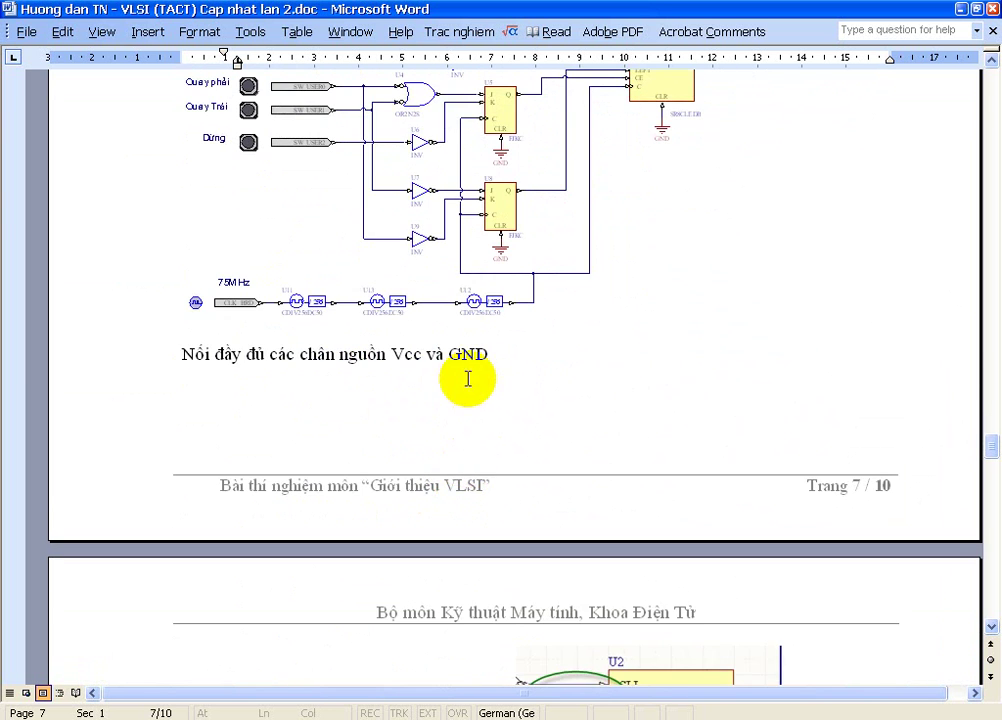
scroll(468, 376, up, 3)
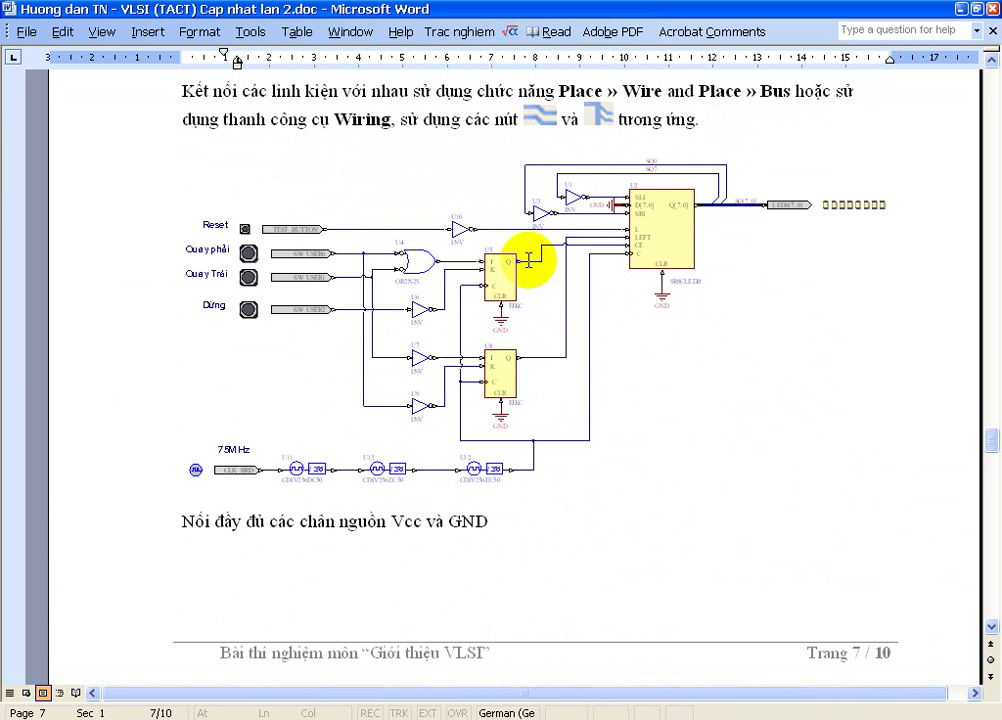
scroll(528, 350, down, 12)
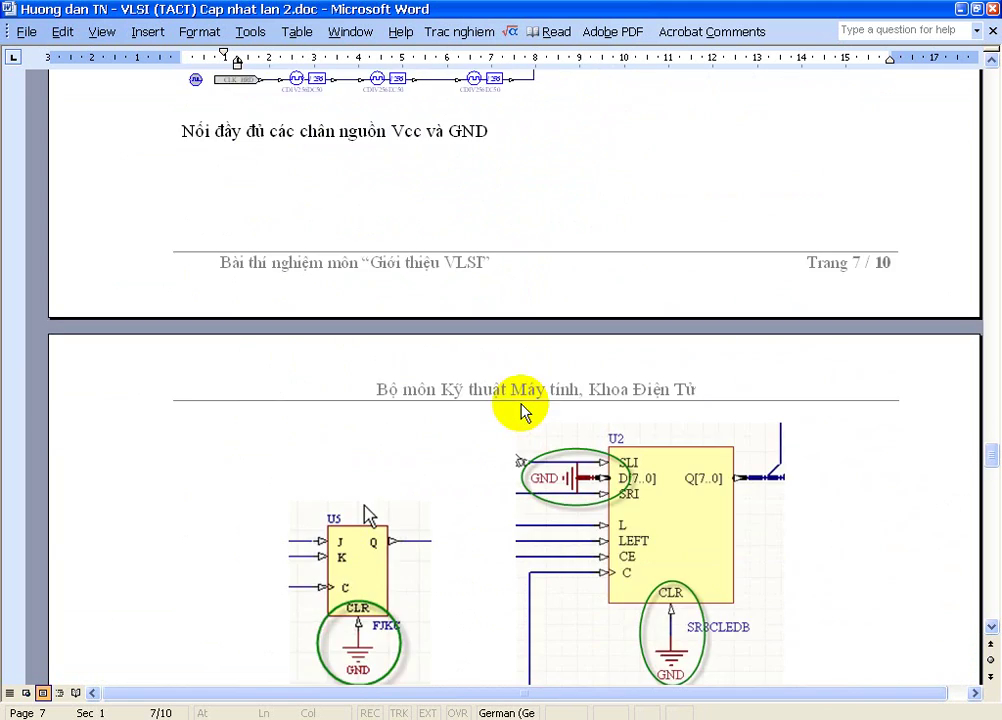
scroll(528, 422, down, 20)
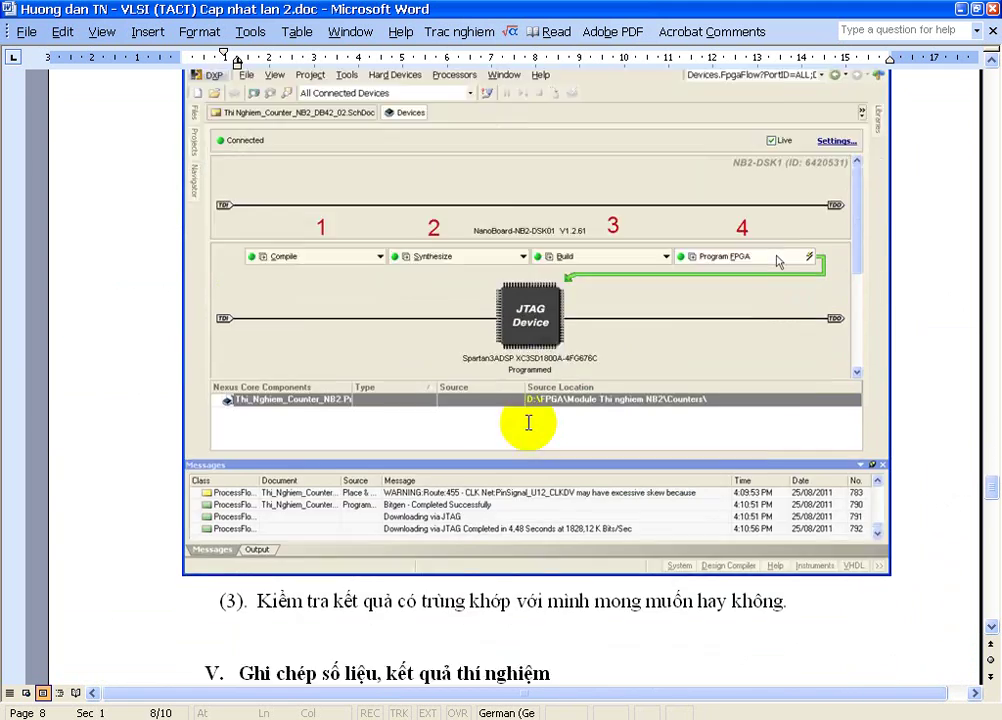
scroll(528, 422, up, 5)
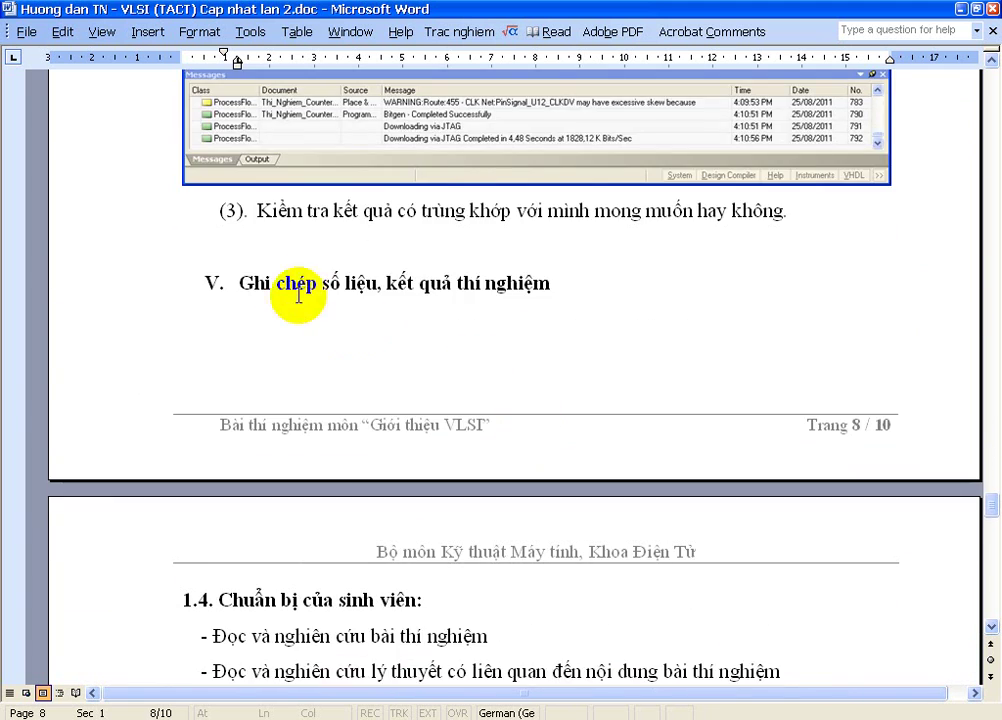
scroll(297, 291, down, 9)
- Switch the document to reading layout and read the student preparation exercises a to j in section 1.4
ctrl+scroll(463, 454, up, 3)
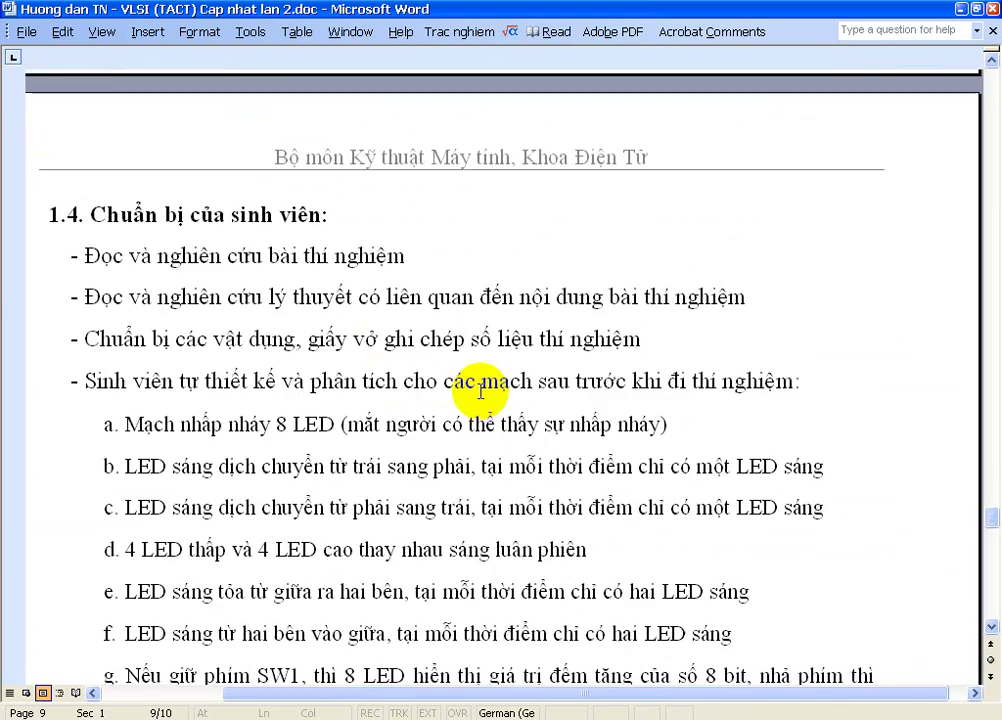
click(551, 31)
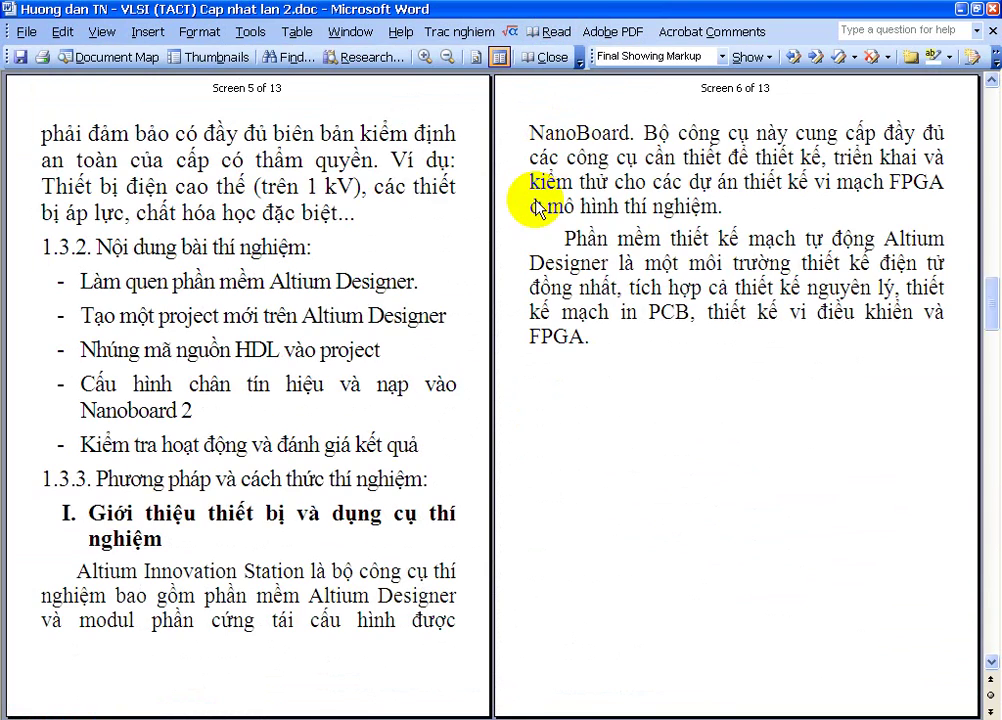
scroll(344, 369, down, 4)
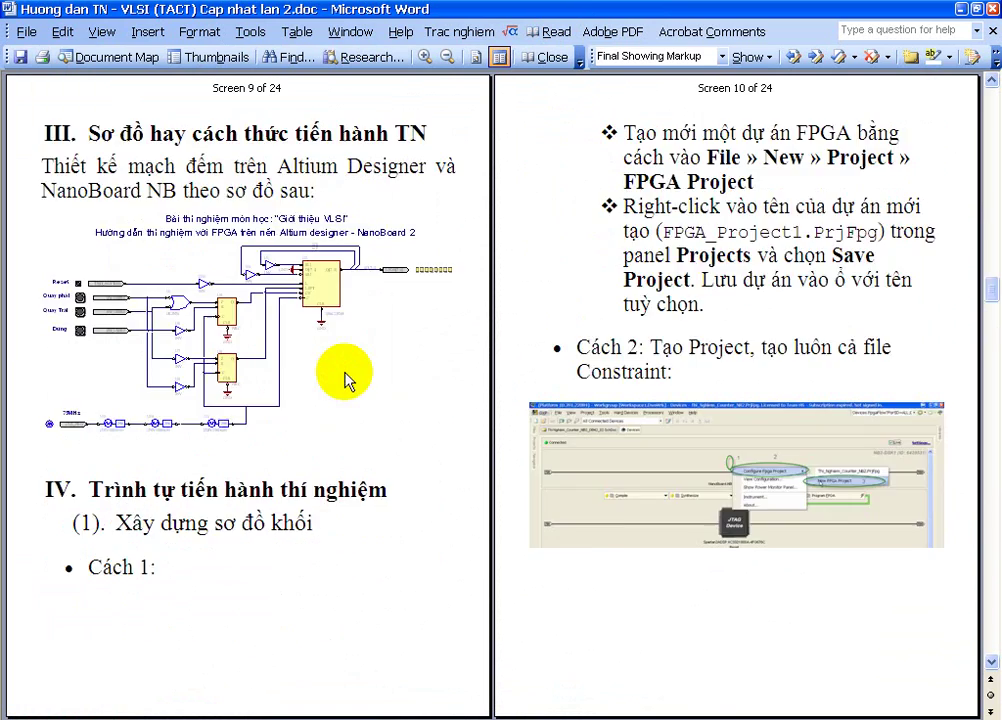
scroll(344, 372, down, 3)
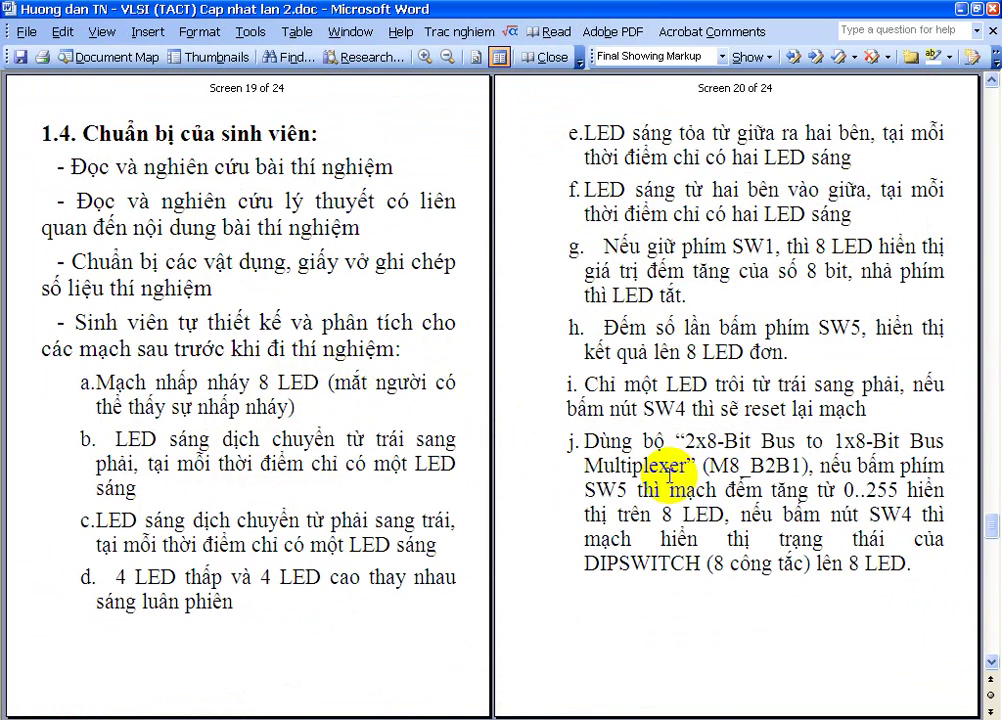
scroll(665, 477, down, 1)
scroll(668, 475, up, 1)
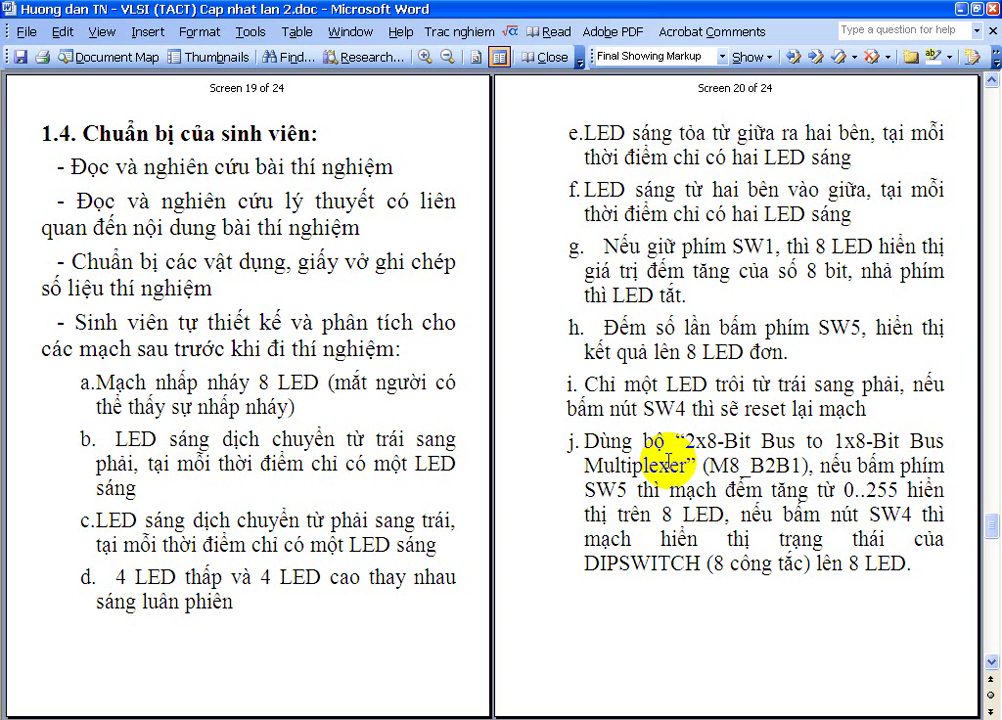
- Go over LED exercises b, e, g and h in the student preparation list of section 1.4
click(210, 441)
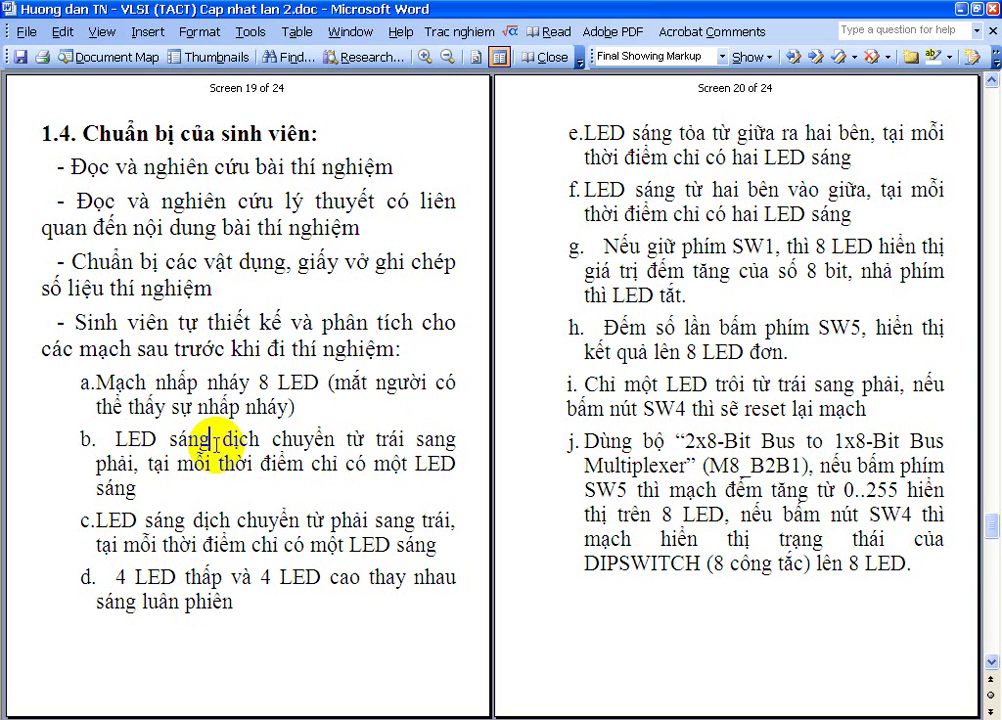
click(651, 158)
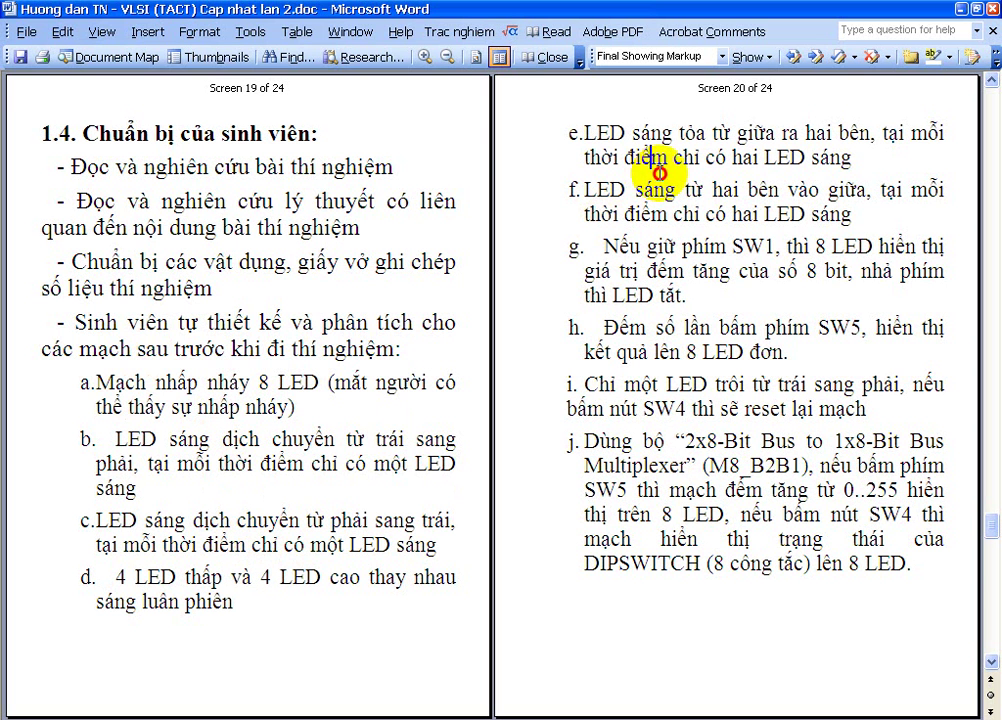
click(709, 292)
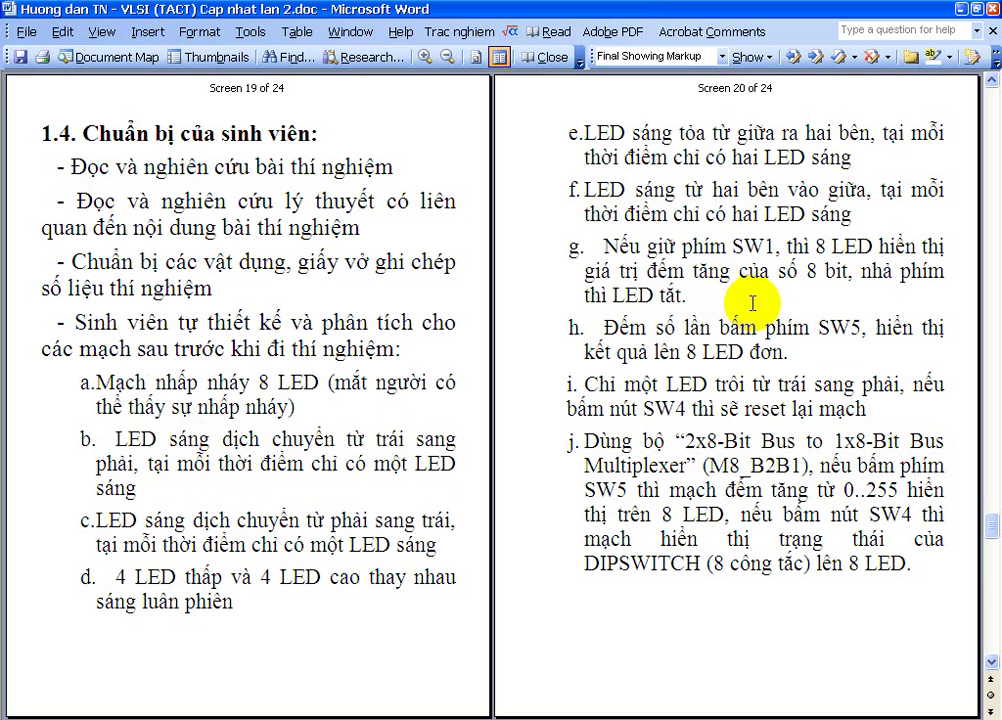
click(815, 353)
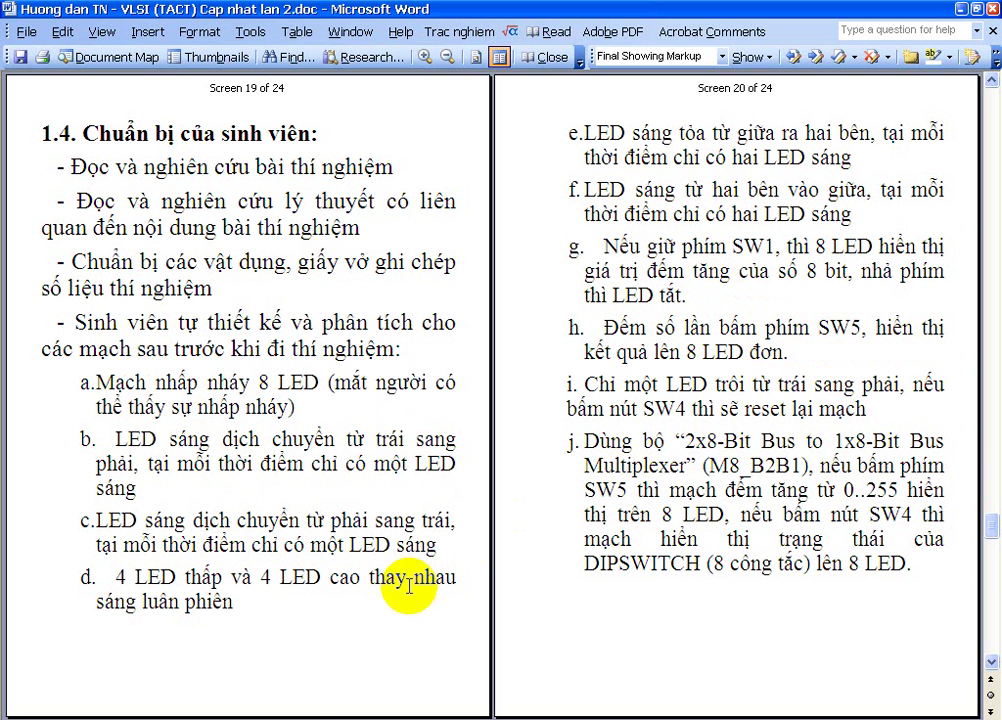
- Switch back to Altium Designer and check the JTAG download completion entry in the build messages
key(alt+Tab)
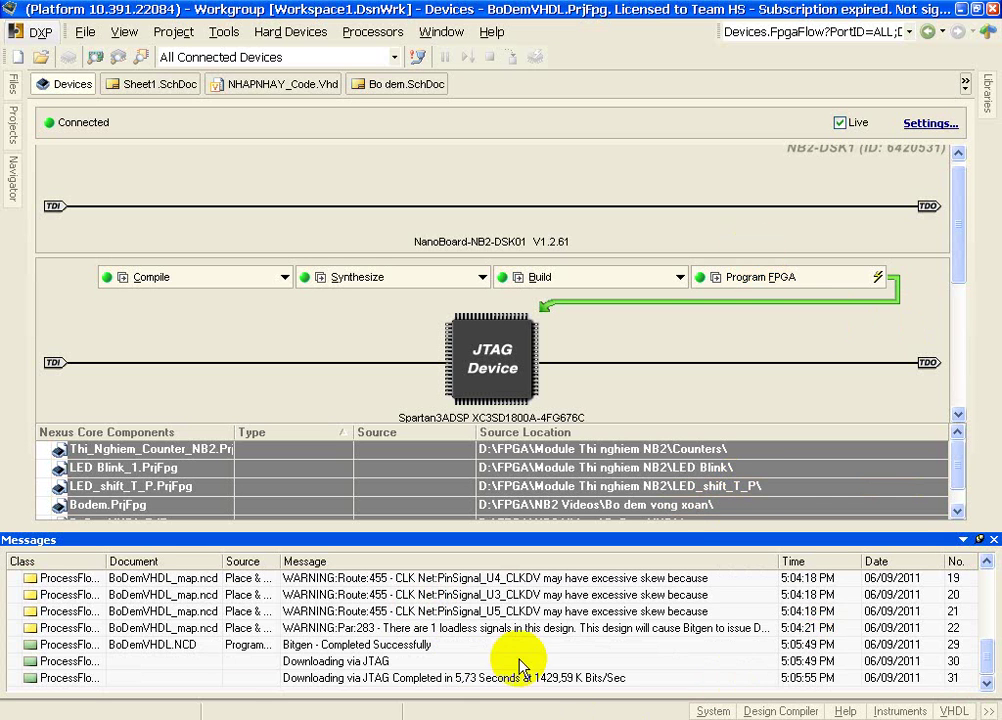
click(425, 678)
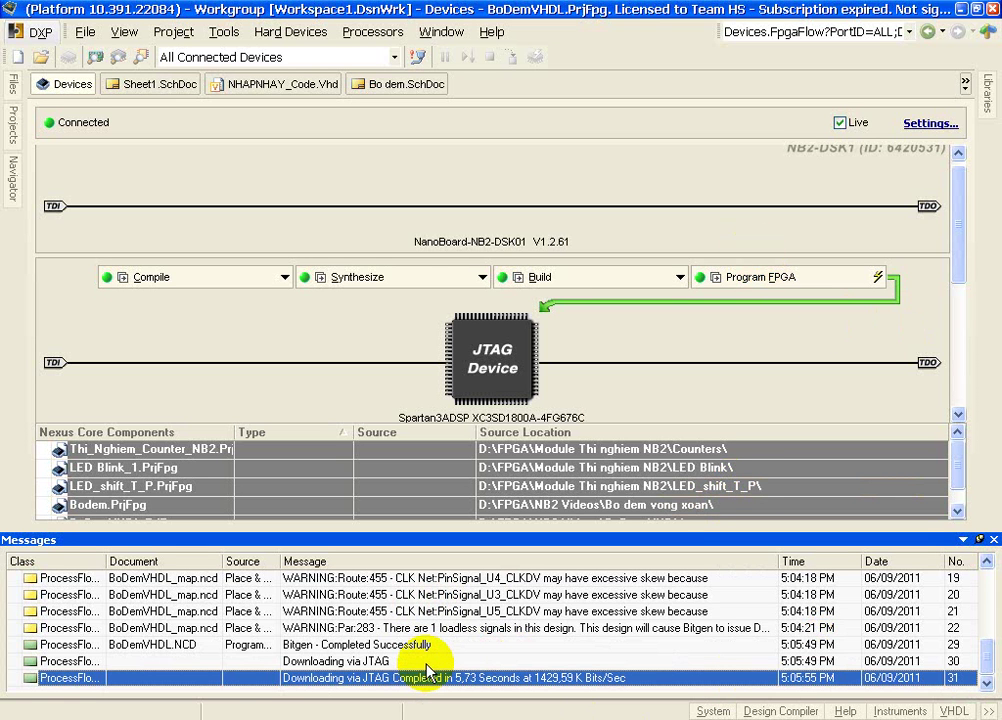